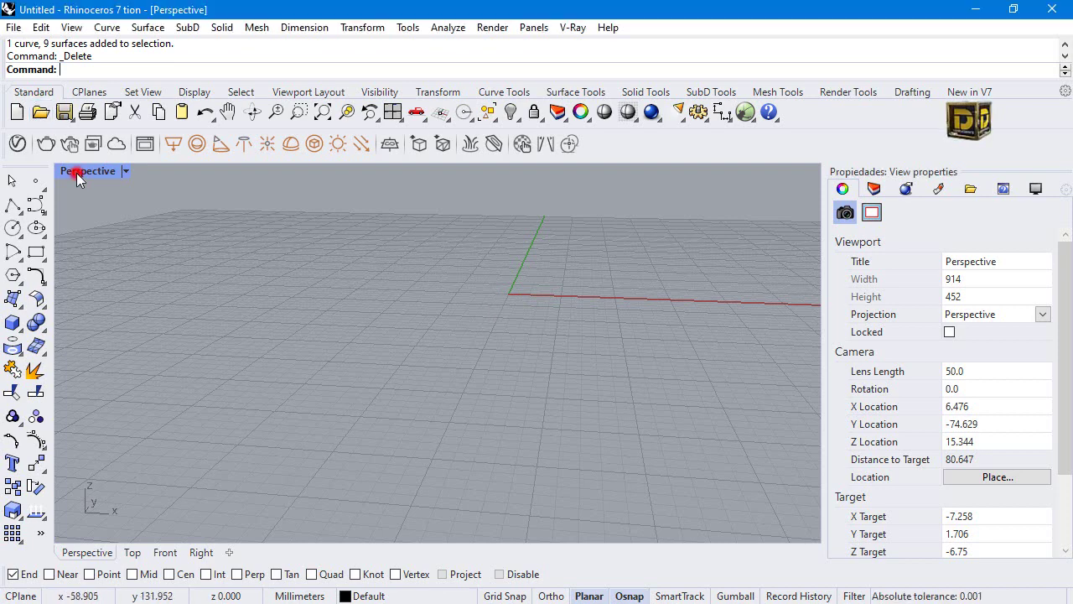
Show the four-viewport layout and the layer list, and draw a vertical 1.2 mm line in the Top view.
{"action": "double_click", "coordinate": [76, 172]}
{"action": "left_click", "coordinate": [869, 191]}
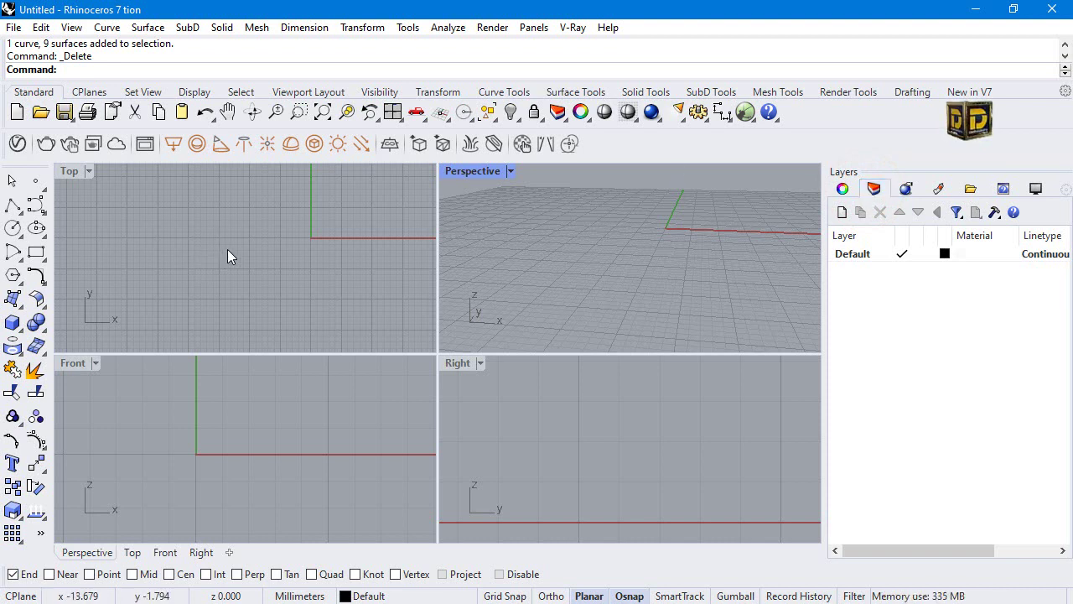
{"action": "left_click", "coordinate": [14, 207]}
{"action": "left_click", "coordinate": [36, 214]}
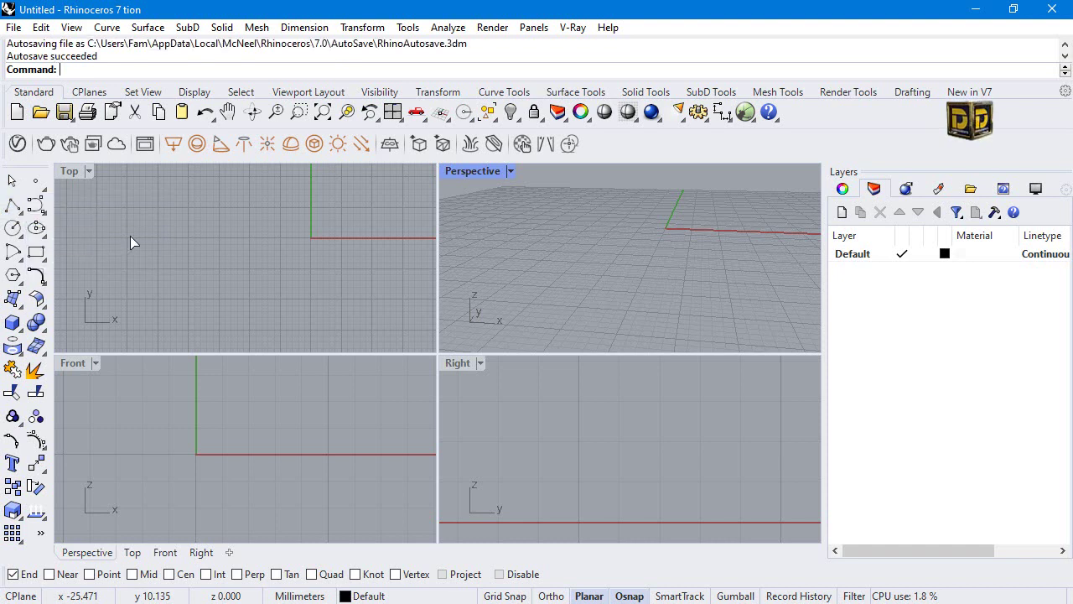
{"action": "left_click", "coordinate": [218, 300]}
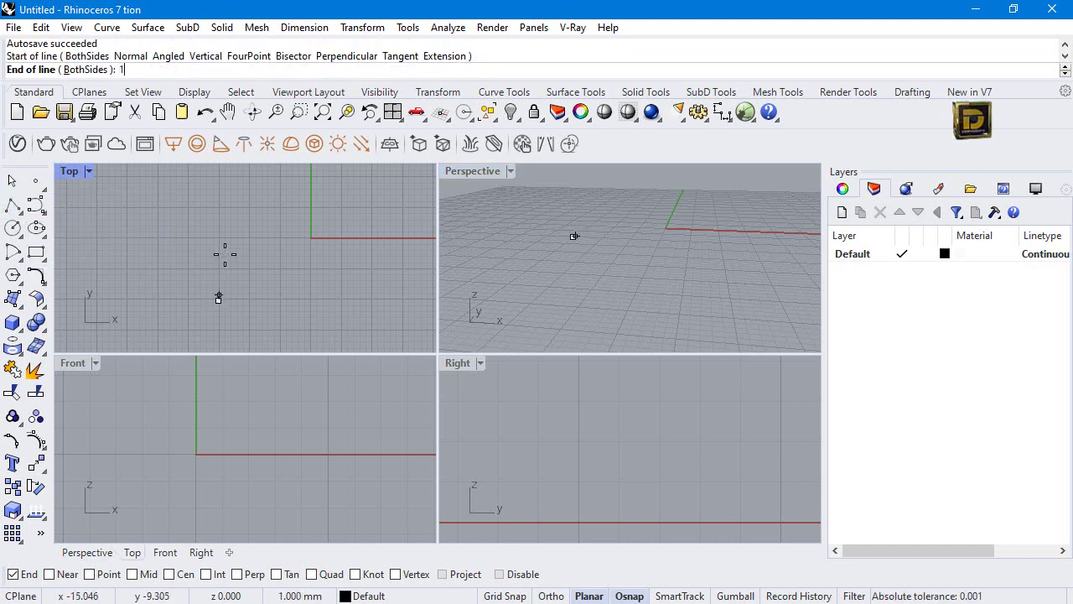
{"action": "type", "text": "1.2"}
{"action": "key", "text": "Return"}
{"action": "left_click", "coordinate": [252, 282]}
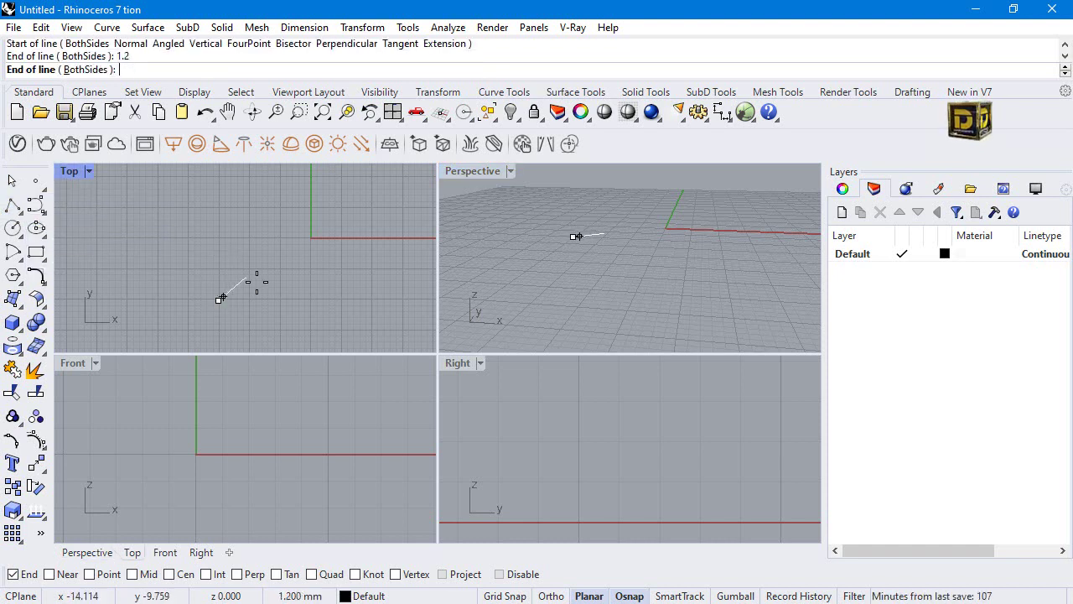
Copy the vertical line 7.5 mm horizontally to the right in the maximized Top view, using its lower end as base point.
{"action": "key", "text": "ctrl+m"}
{"action": "scroll", "coordinate": [387, 427], "scroll_direction": "up", "scroll_amount": 3}
{"action": "left_click", "coordinate": [376, 434]}
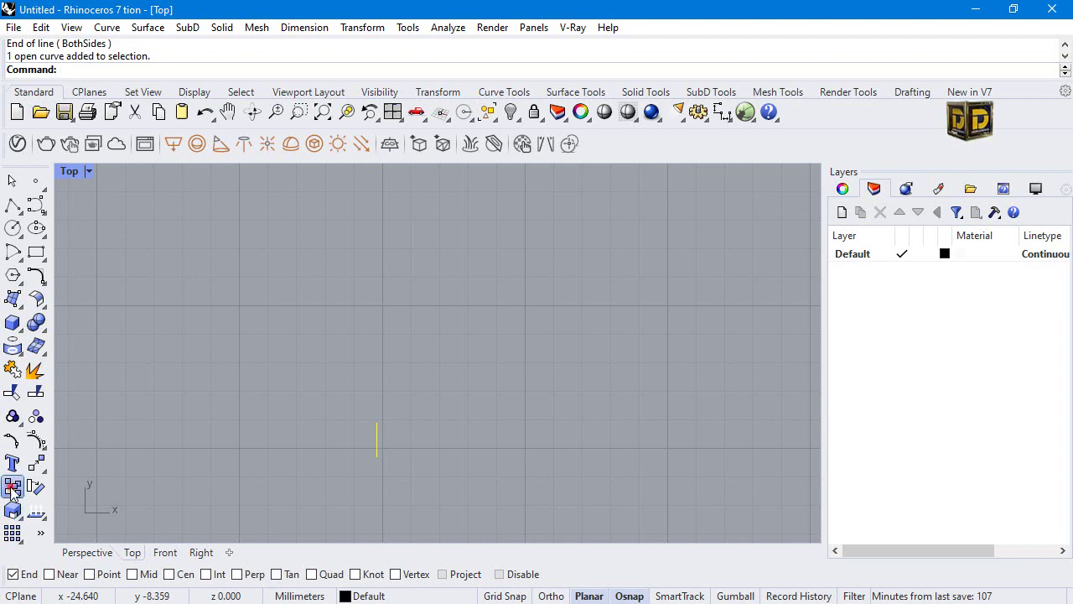
{"action": "left_click", "coordinate": [12, 509]}
{"action": "left_click", "coordinate": [376, 457]}
{"action": "type", "text": "7.5"}
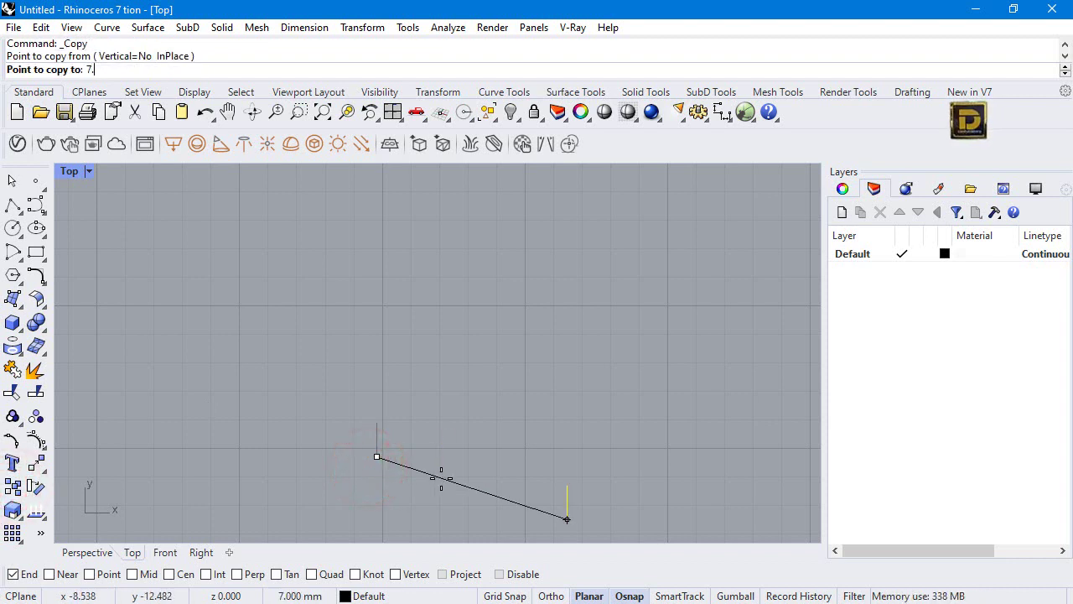
{"action": "key", "text": "Return"}
{"action": "key", "text": "F8"}
{"action": "left_click", "coordinate": [495, 438]}
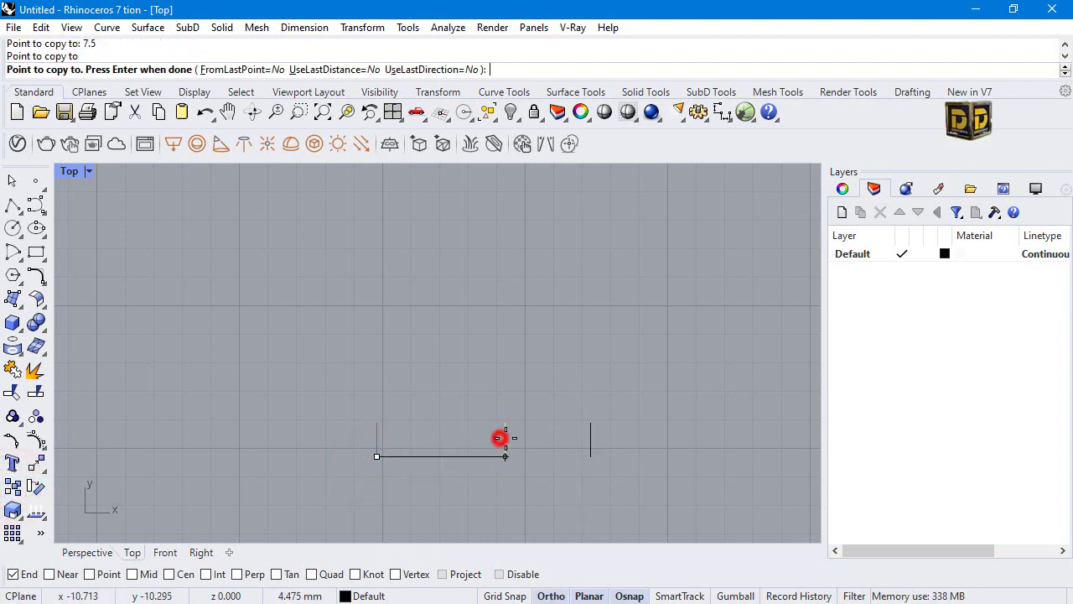
{"action": "right_click", "coordinate": [489, 444]}
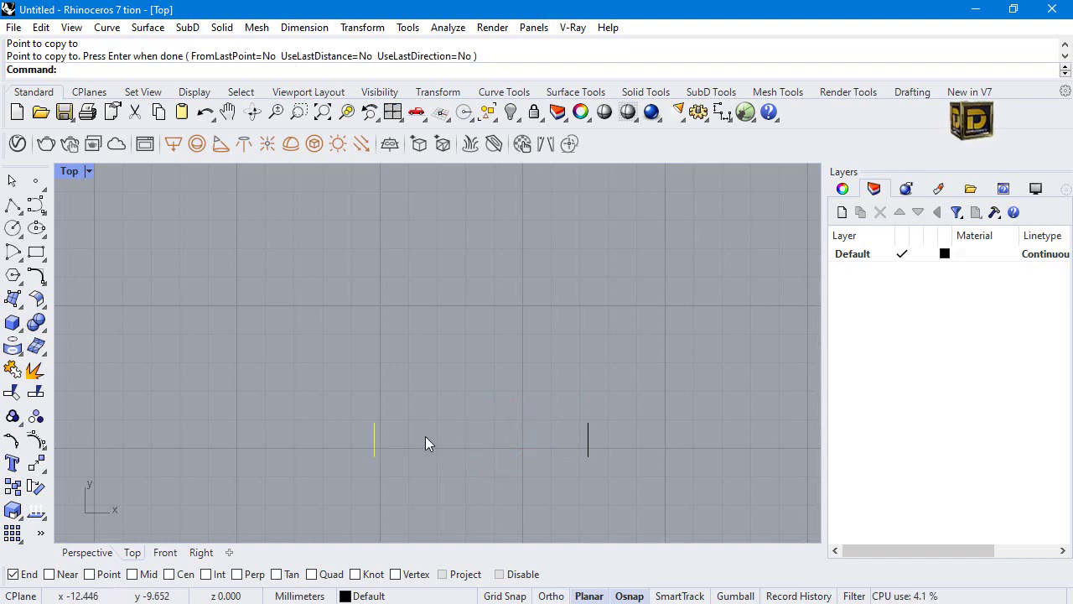
Create a green layer named Layer 01 and make it the current layer.
{"action": "left_click", "coordinate": [848, 189]}
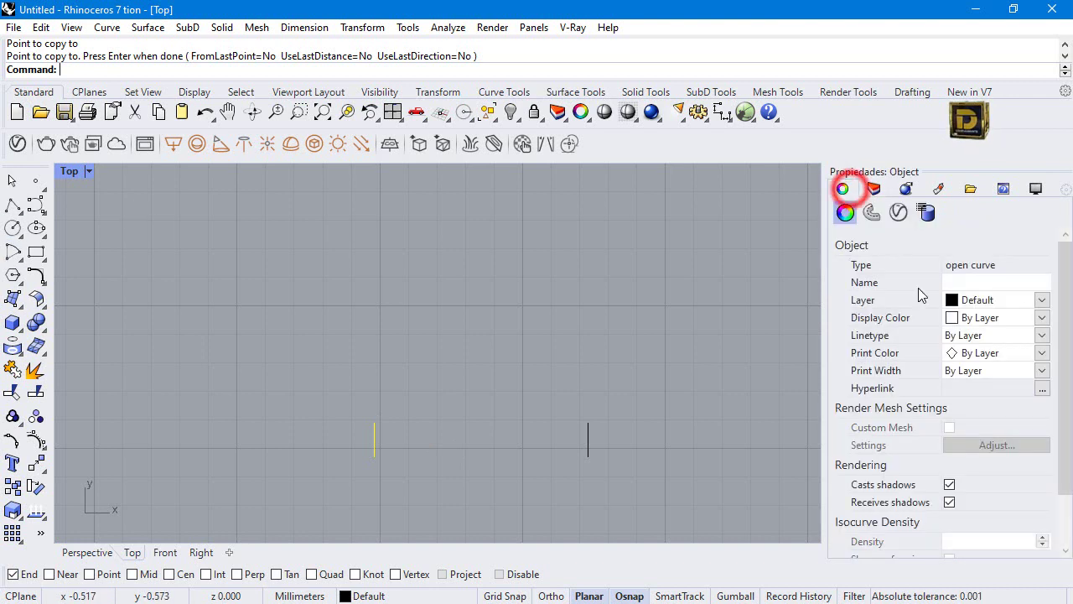
{"action": "left_click", "coordinate": [873, 188]}
{"action": "left_click", "coordinate": [842, 212]}
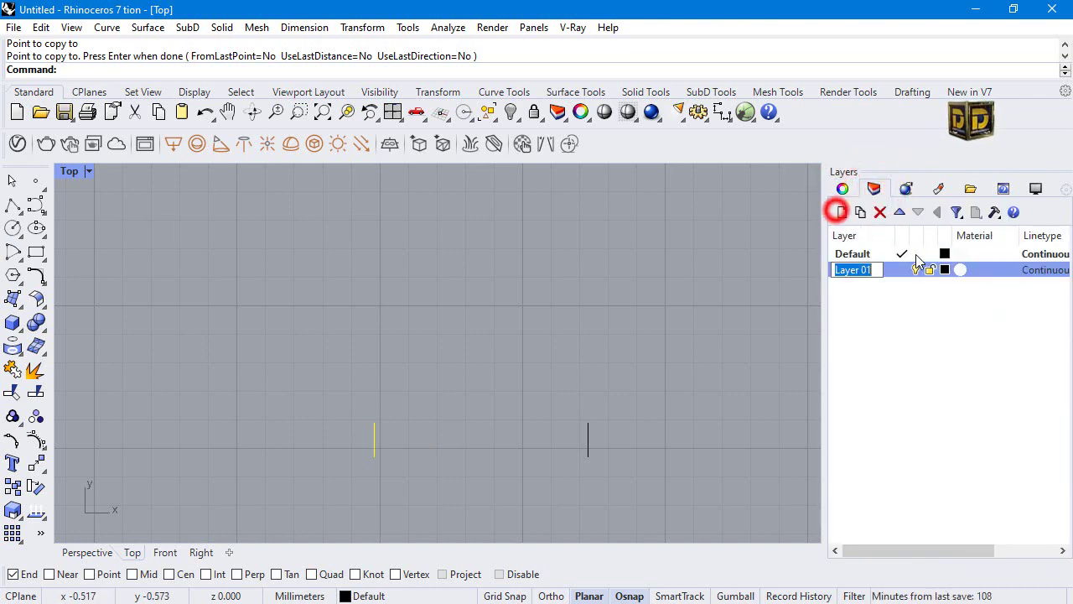
{"action": "left_click", "coordinate": [939, 268]}
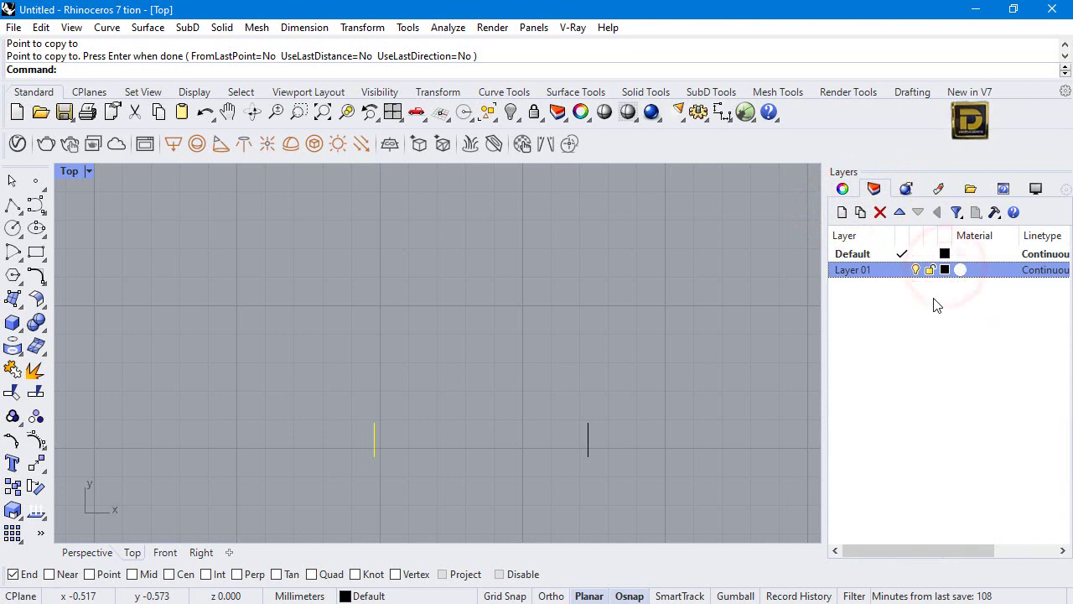
{"action": "left_click", "coordinate": [944, 275]}
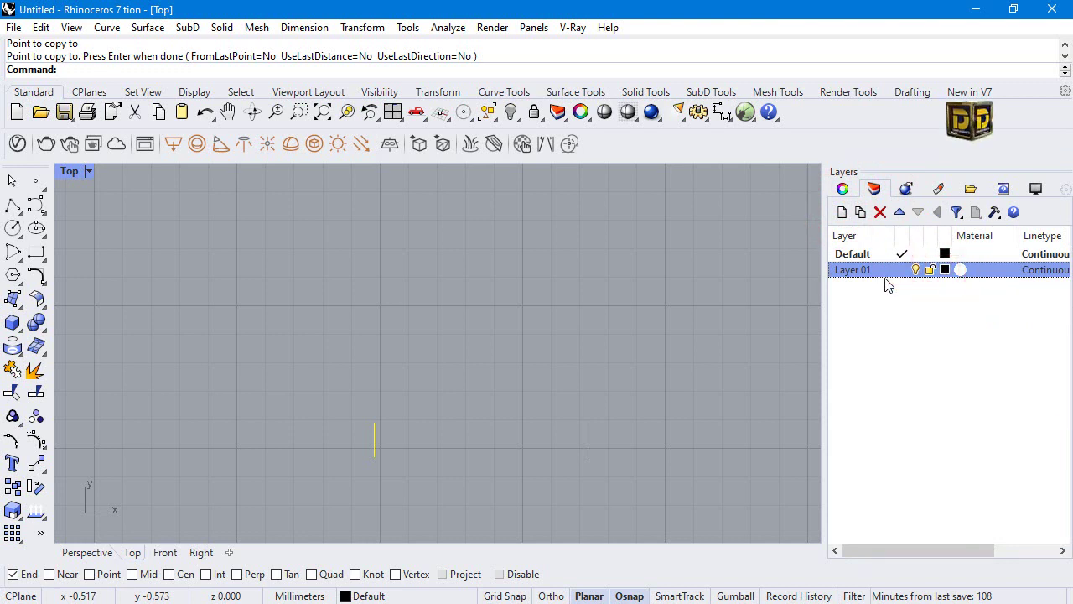
{"action": "left_click", "coordinate": [847, 199]}
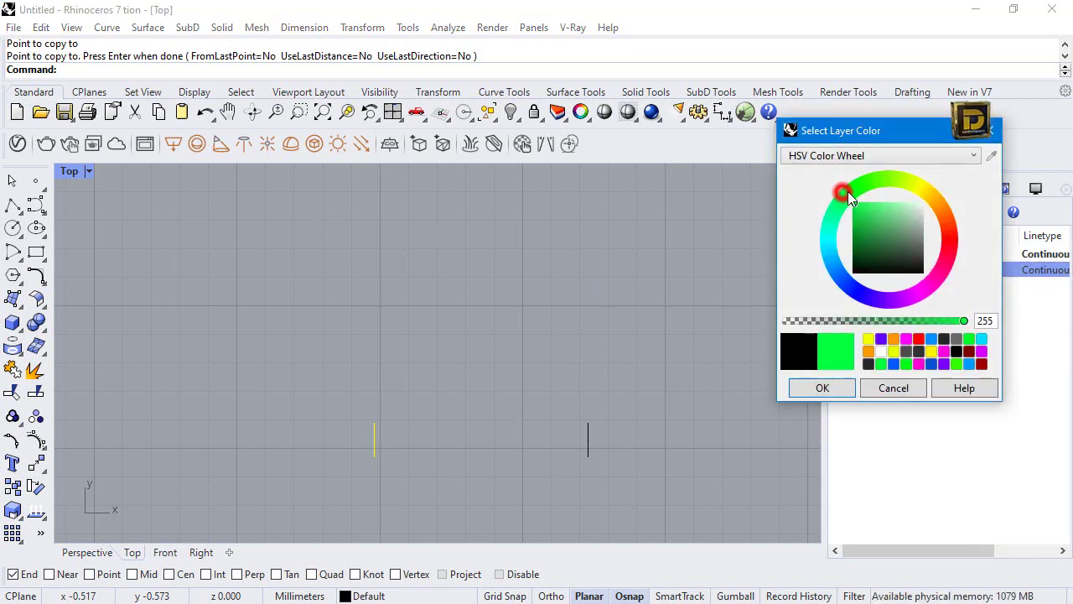
{"action": "left_click", "coordinate": [838, 387]}
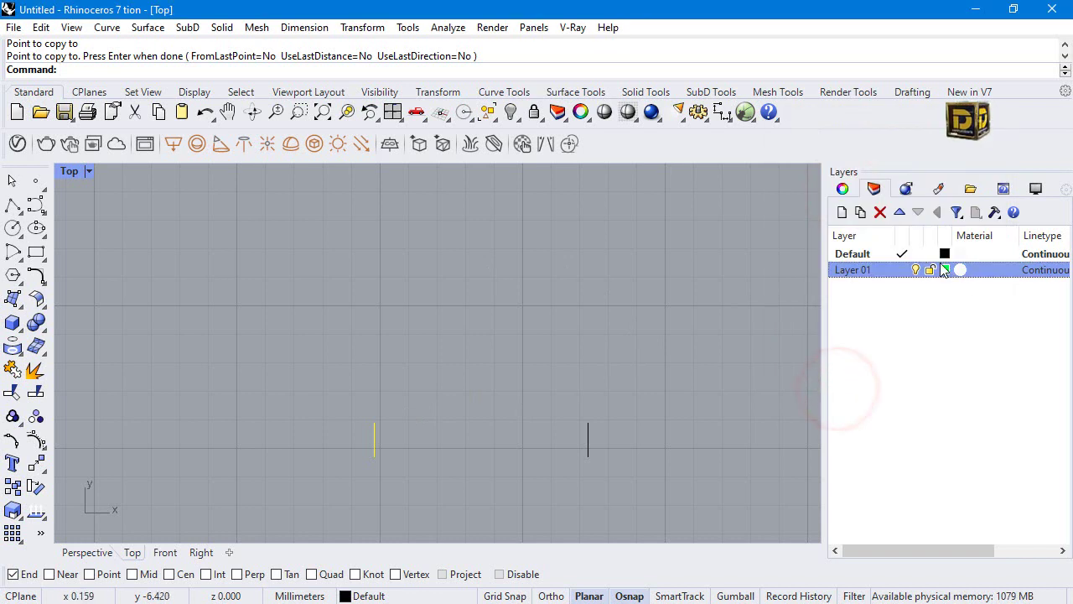
{"action": "left_click", "coordinate": [902, 269]}
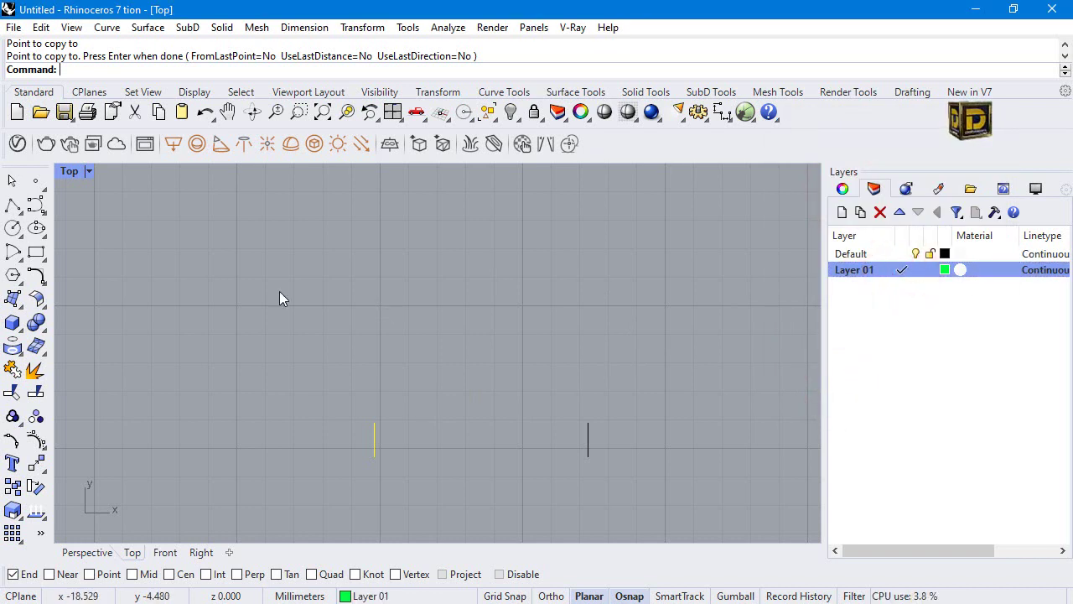
Draw a horizontal polyline connecting the midpoints of the two vertical lines, using only the Mid object snap.
{"action": "left_click", "coordinate": [12, 205]}
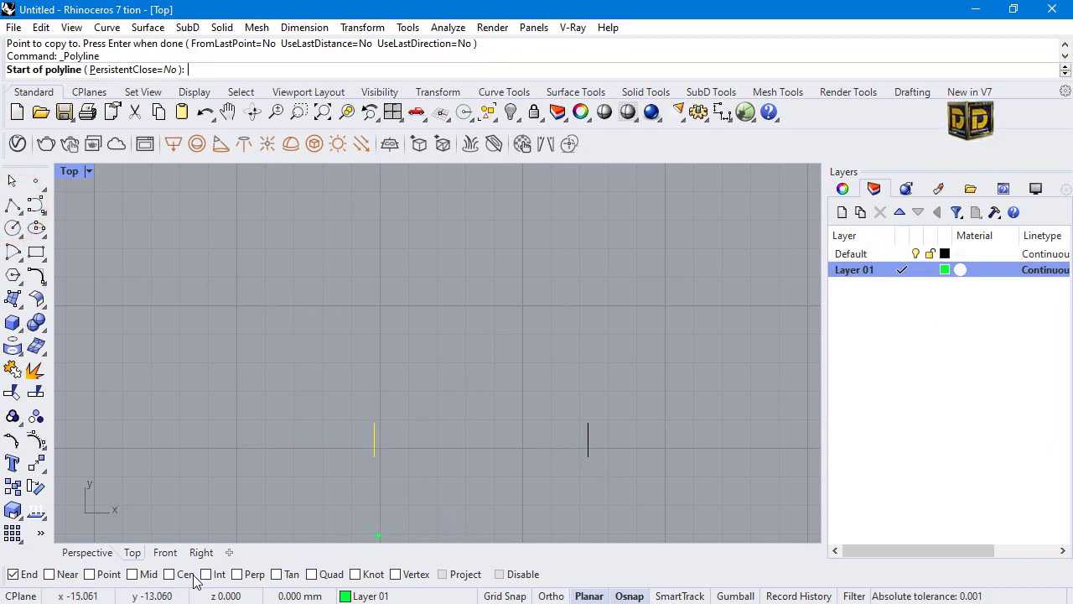
{"action": "right_click", "coordinate": [142, 579]}
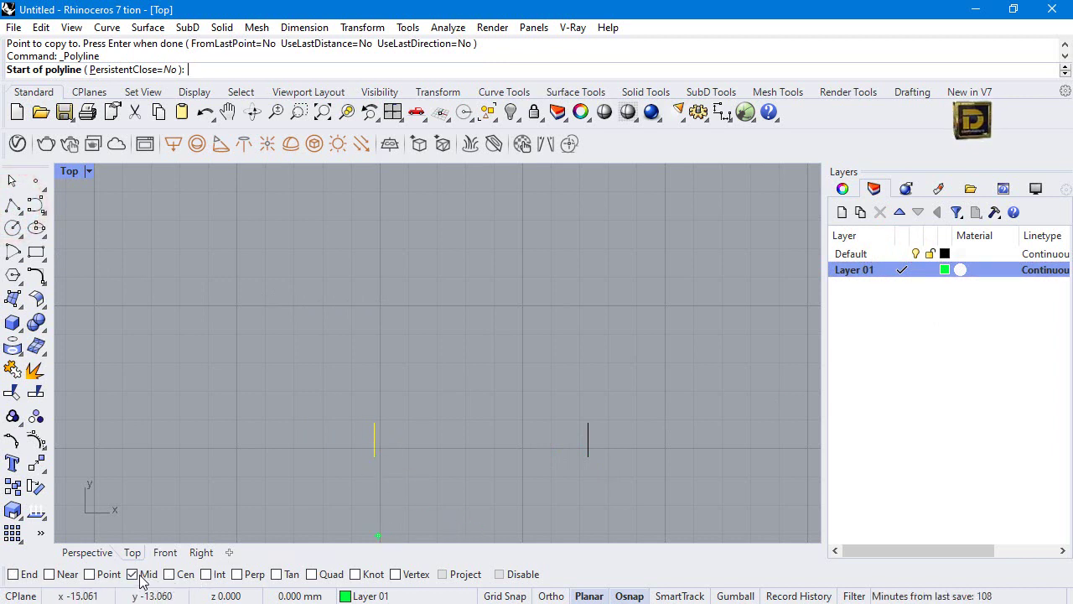
{"action": "left_click", "coordinate": [373, 439]}
{"action": "left_click", "coordinate": [588, 441]}
{"action": "key", "text": "Return"}
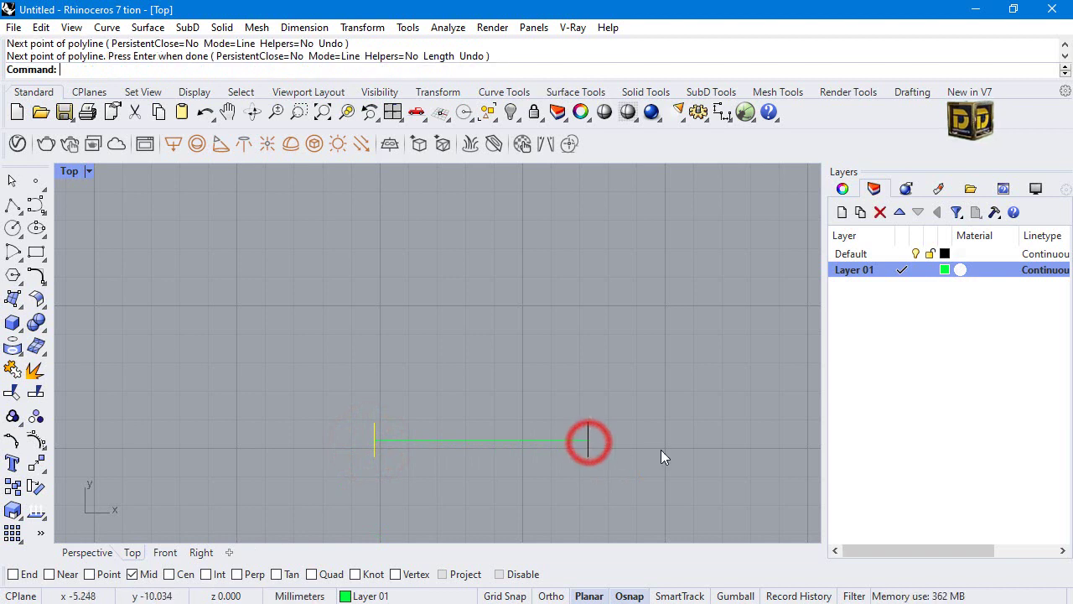
{"action": "left_click", "coordinate": [661, 449]}
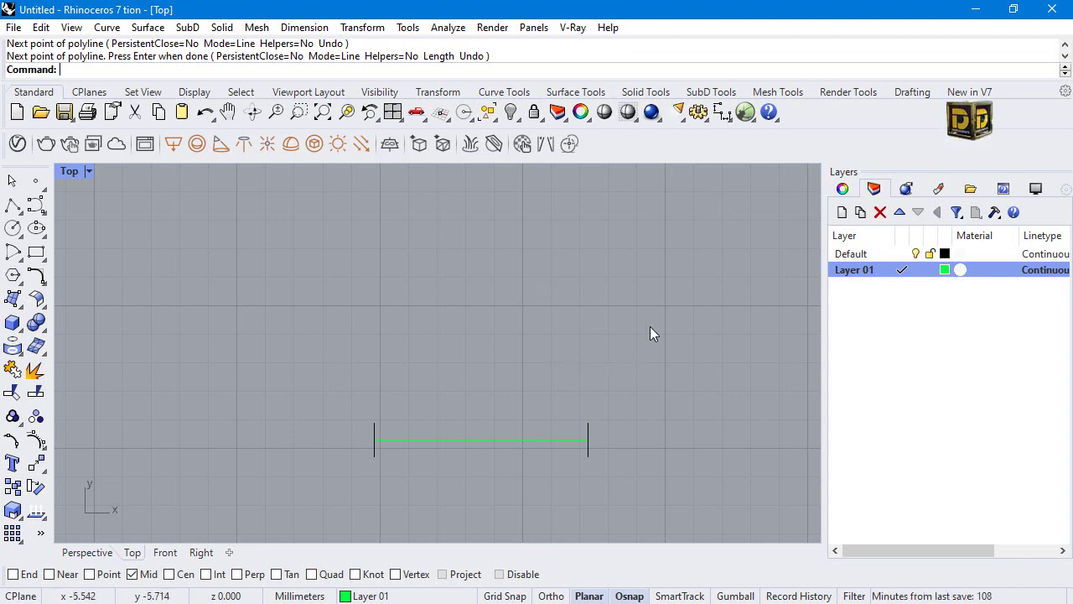
{"action": "left_click_drag", "start_coordinate": [325, 396], "coordinate": [617, 471]}
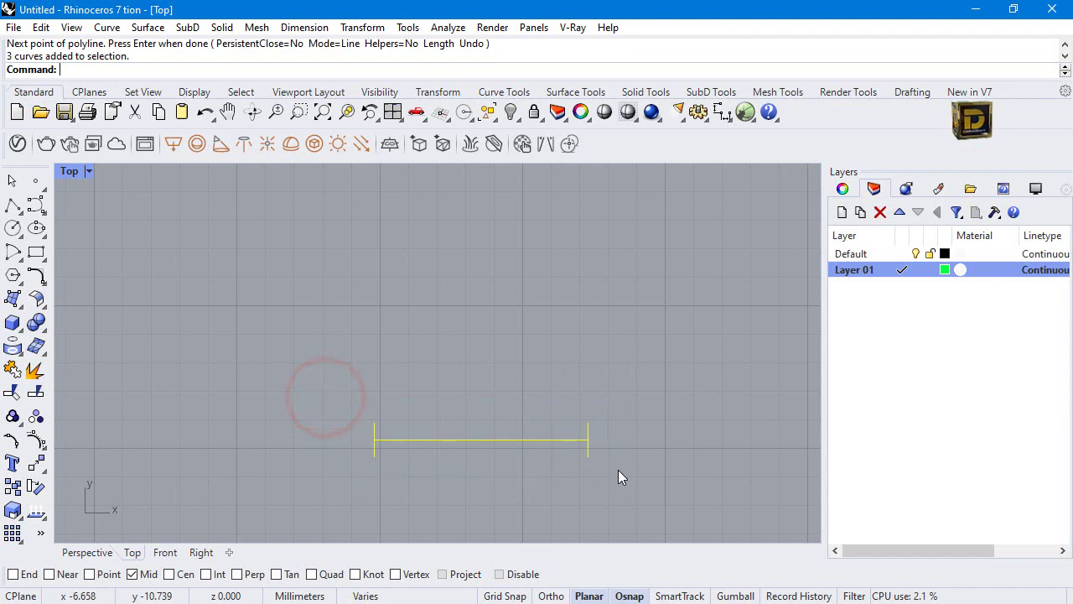
{"action": "left_click", "coordinate": [634, 436]}
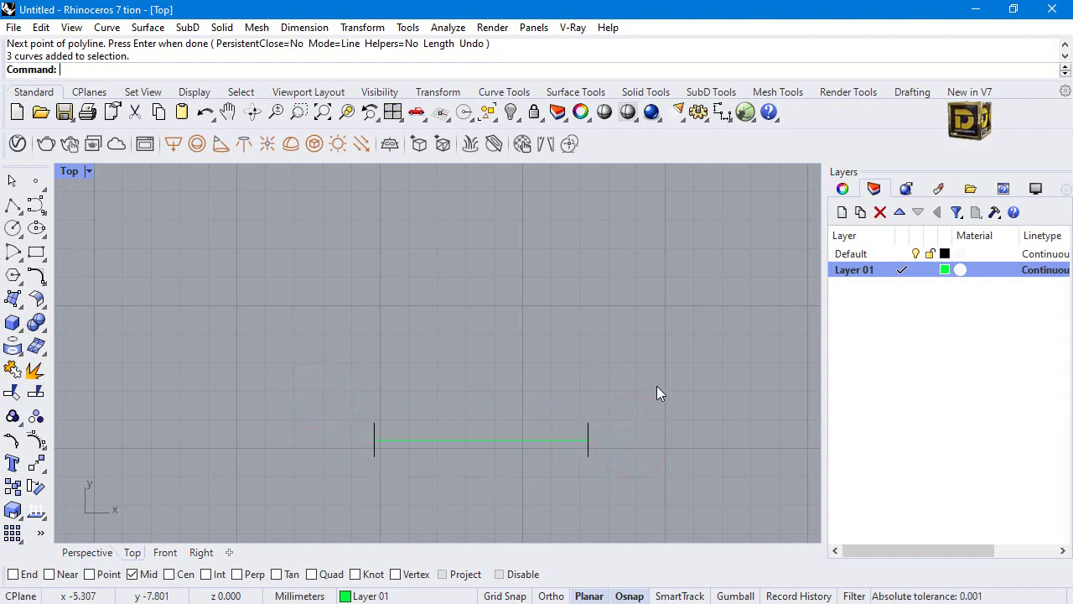
{"action": "left_click", "coordinate": [14, 206]}
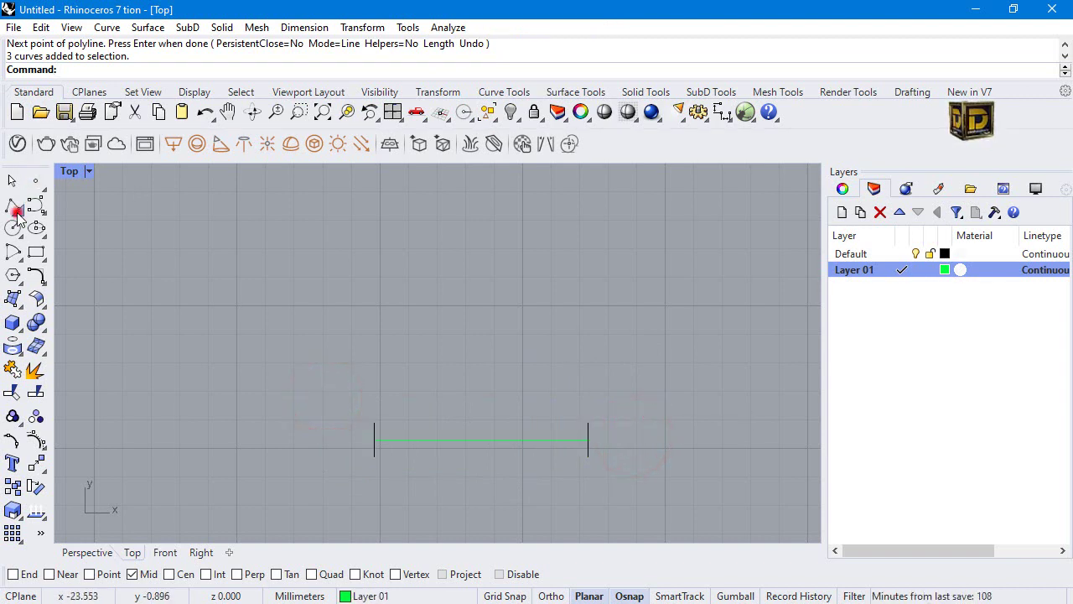
{"action": "left_click", "coordinate": [76, 208]}
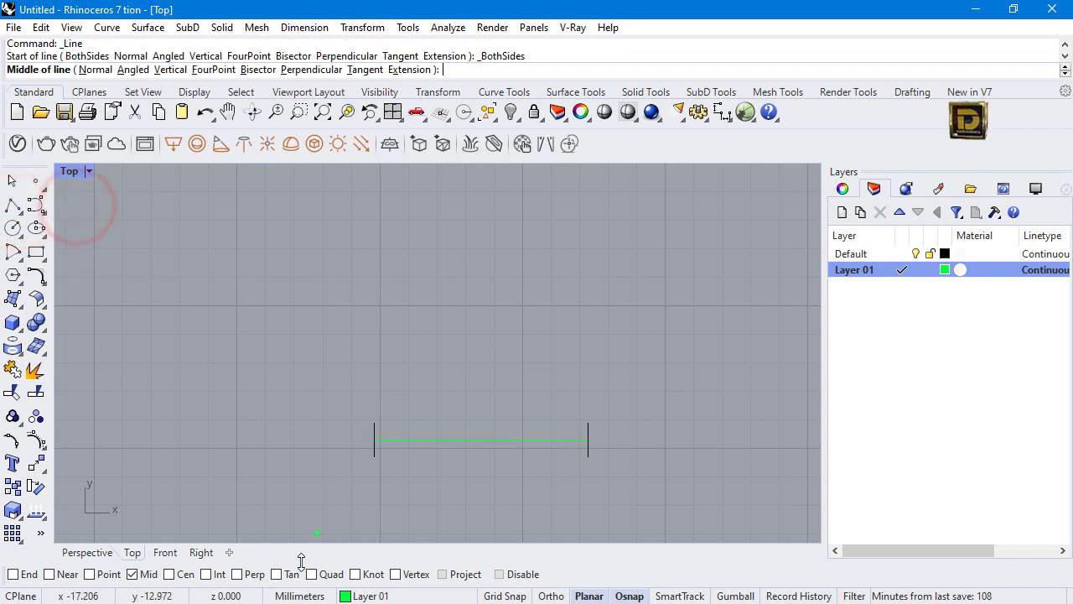
{"action": "left_click", "coordinate": [486, 437]}
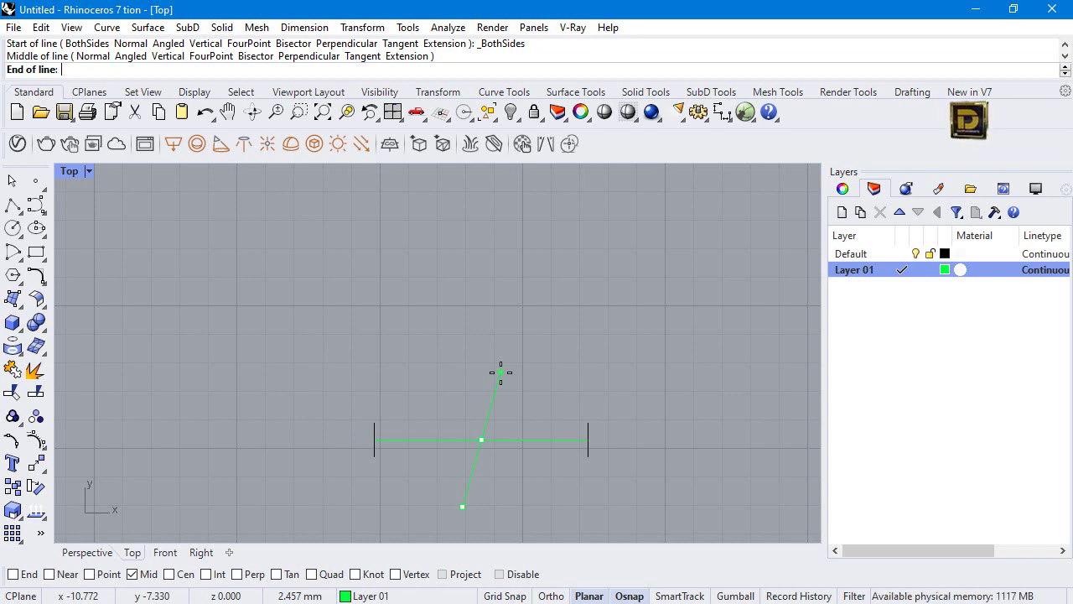
{"action": "type", "text": "1.75"}
{"action": "key", "text": "Return"}
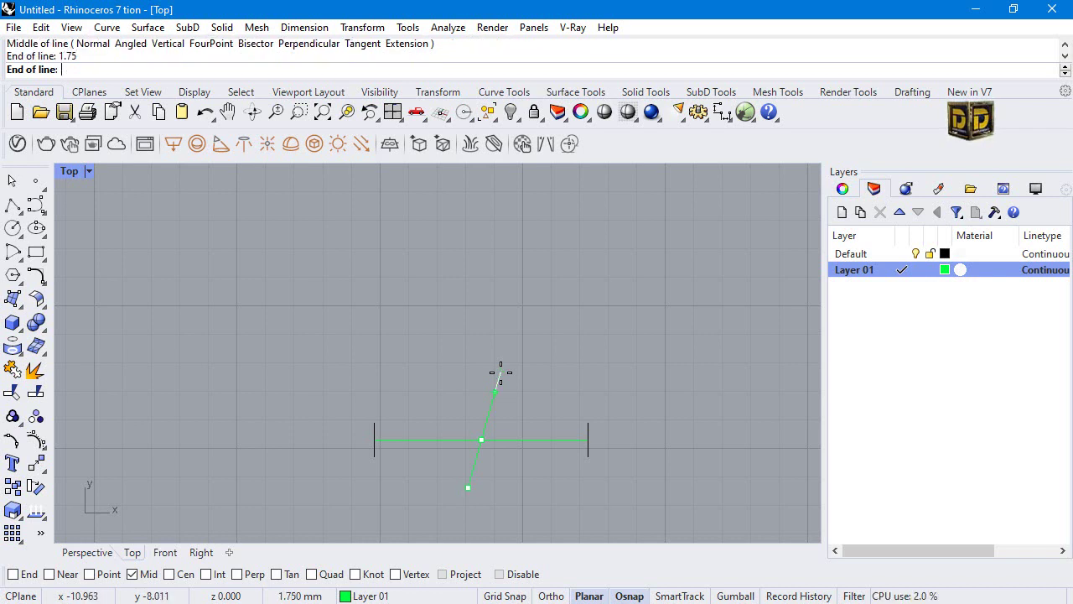
{"action": "left_click", "coordinate": [482, 379]}
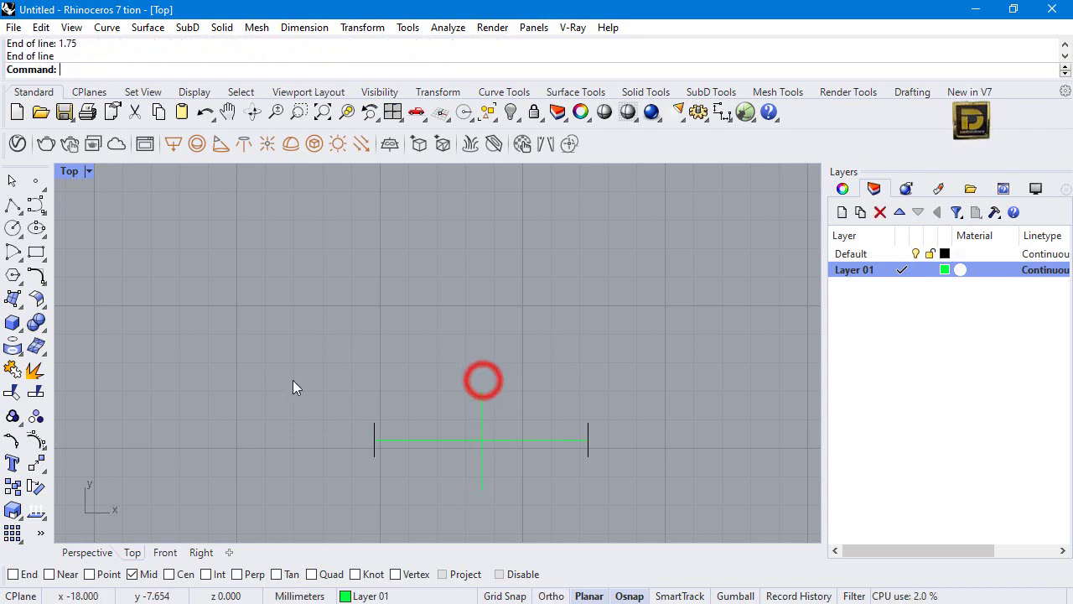
{"action": "left_click", "coordinate": [251, 328]}
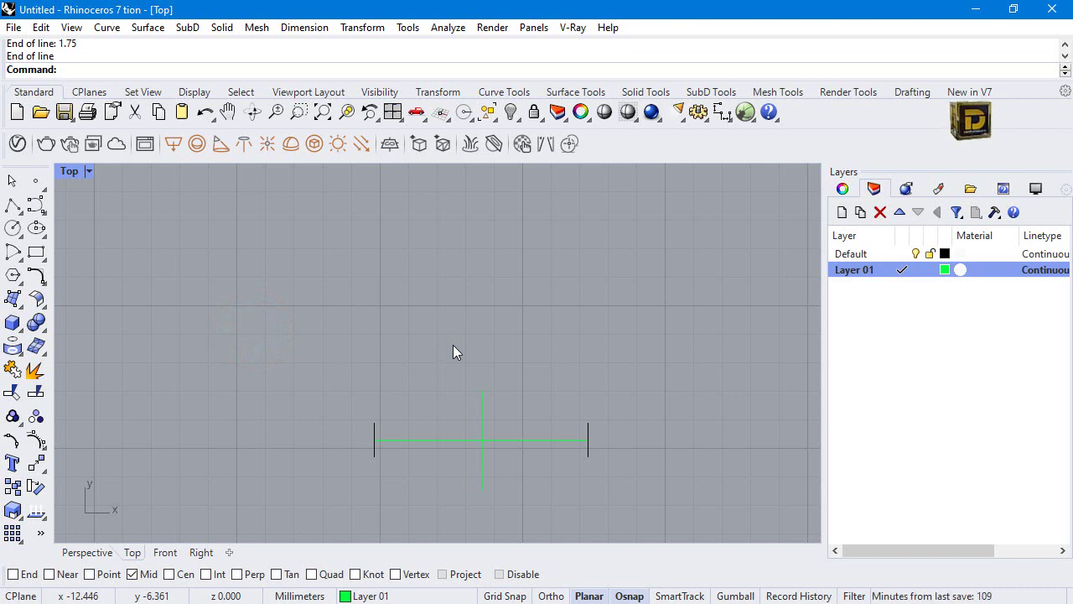
{"action": "left_click", "coordinate": [481, 415]}
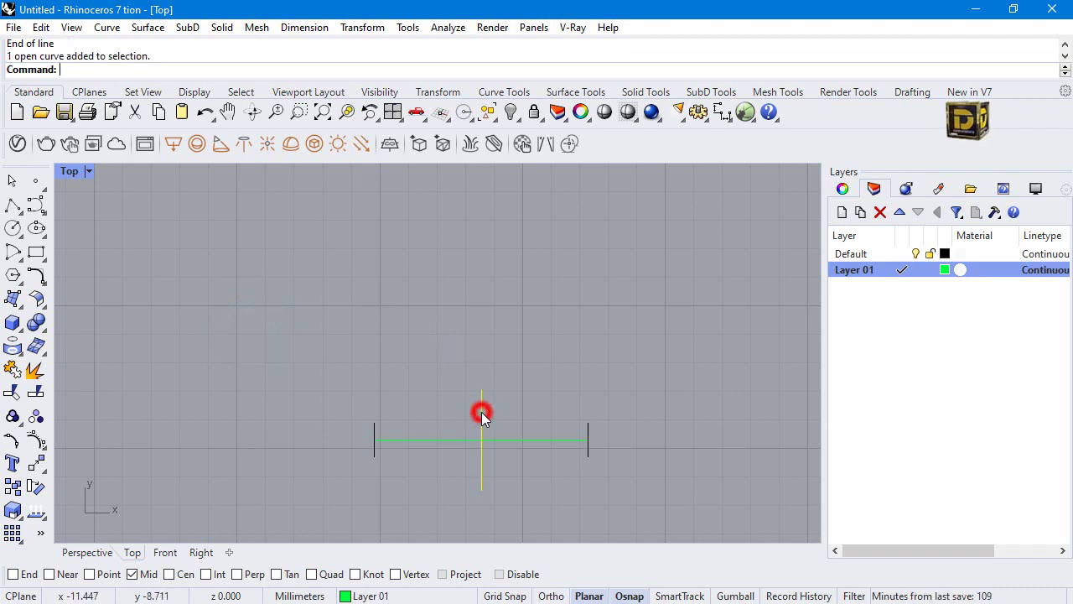
{"action": "key", "text": "Delete"}
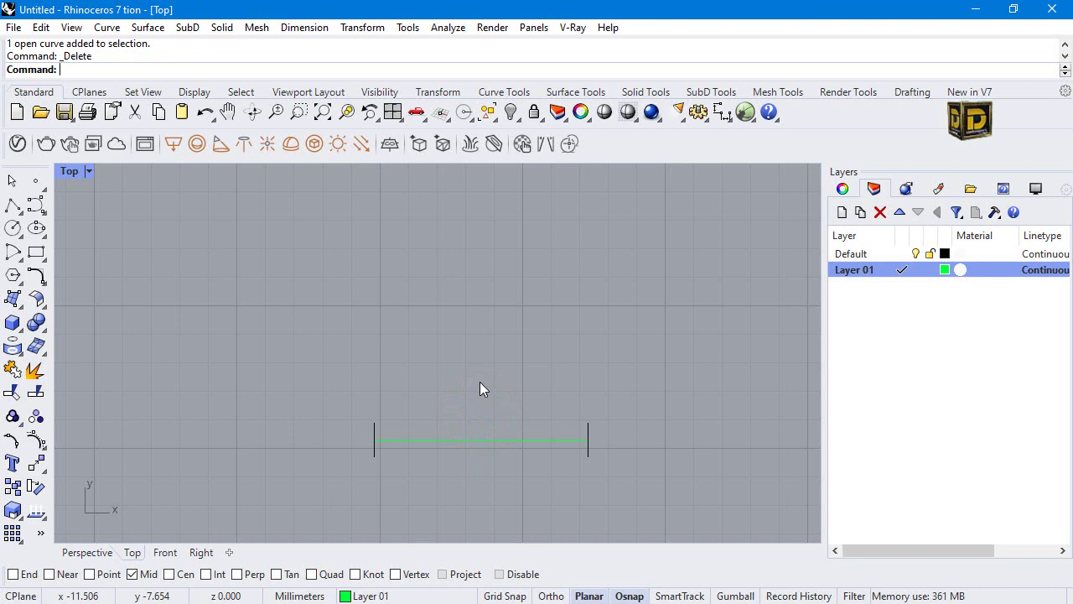
Draw a vertical line centred on the midpoint of the green horizontal line, extending 1.25 mm to each side.
{"action": "left_click", "coordinate": [11, 210]}
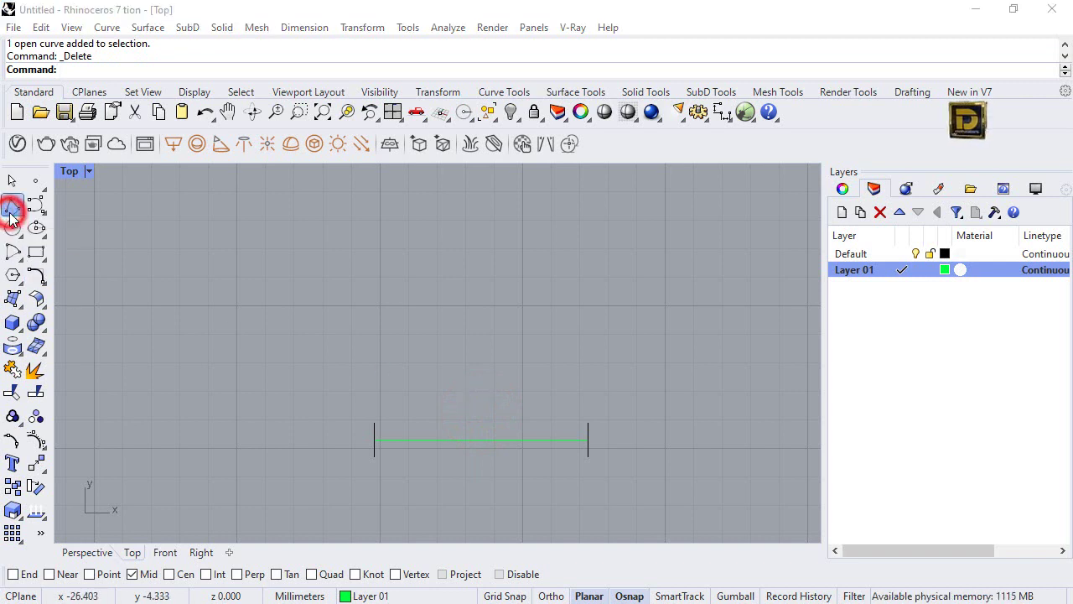
{"action": "left_click", "coordinate": [89, 235]}
{"action": "left_click", "coordinate": [481, 440]}
{"action": "type", "text": "1.25"}
{"action": "key", "text": "Return"}
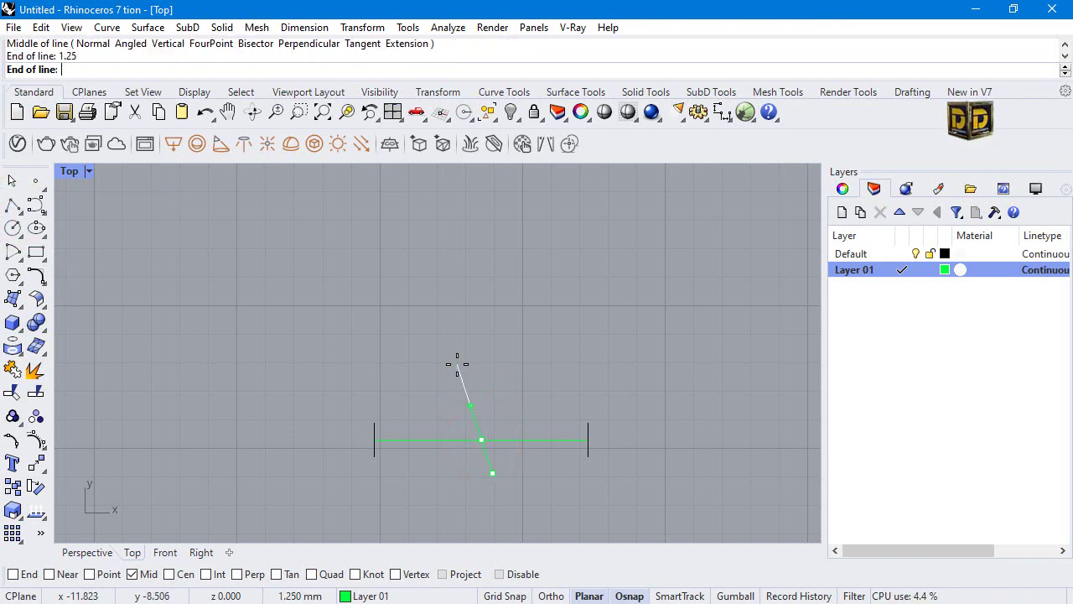
{"action": "left_click", "coordinate": [513, 352], "text": "shift"}
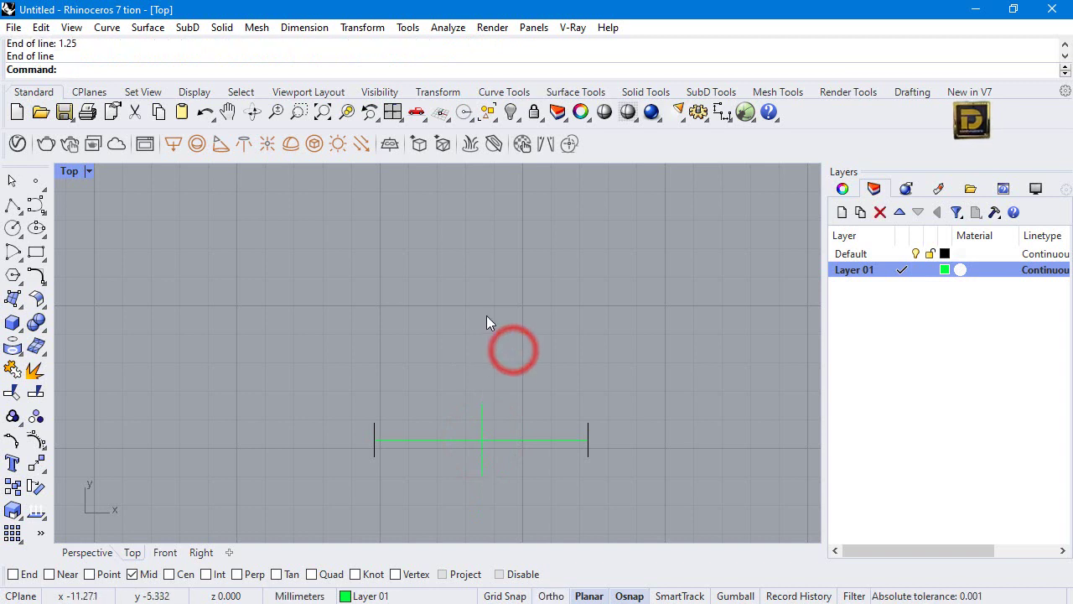
On the Default layer, draw the upper arc between the vertical lines' upper ends through the green vertical line's upper end, using End snap.
{"action": "left_click", "coordinate": [902, 253]}
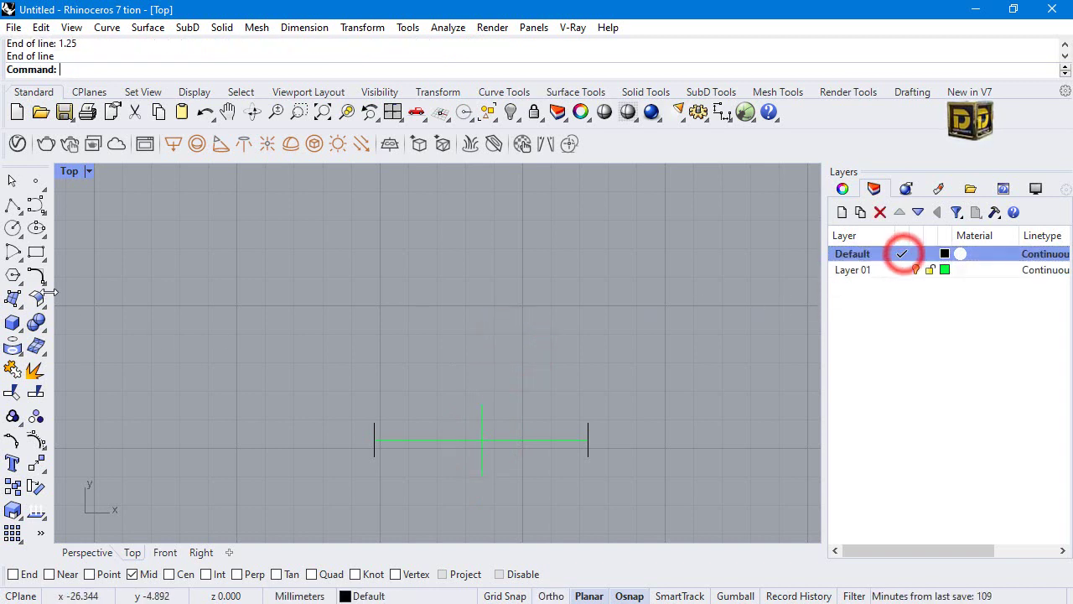
{"action": "left_click", "coordinate": [13, 251]}
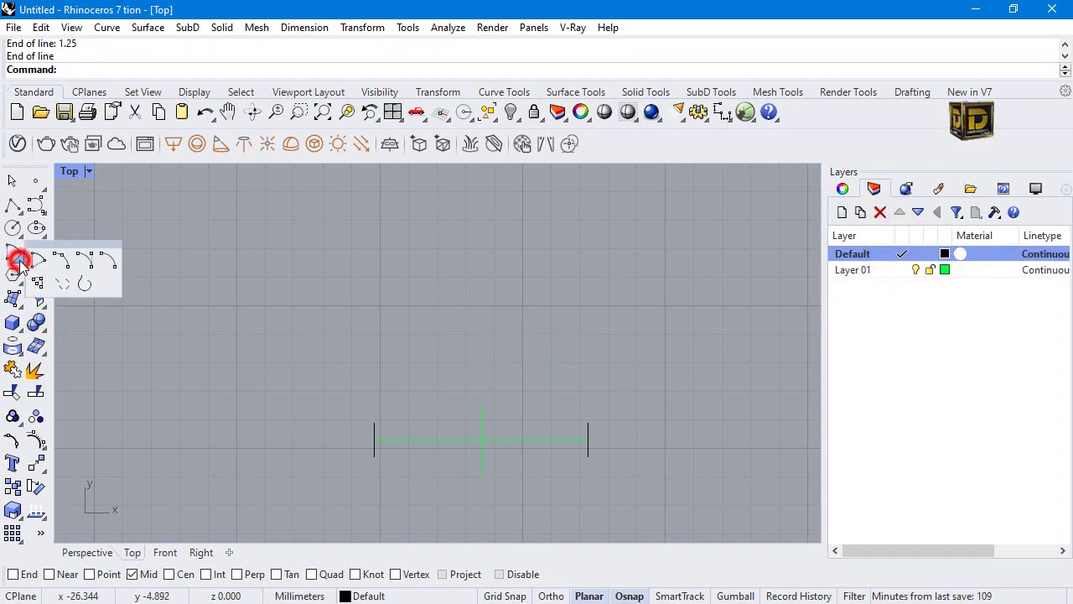
{"action": "left_click", "coordinate": [61, 262]}
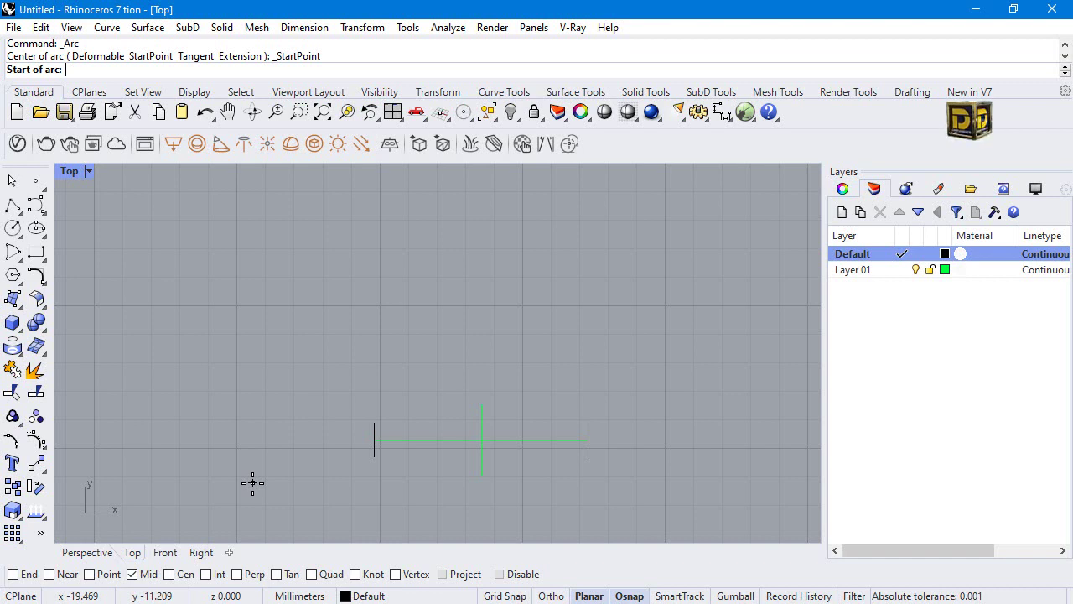
{"action": "left_click", "coordinate": [25, 578]}
{"action": "left_click", "coordinate": [375, 422]}
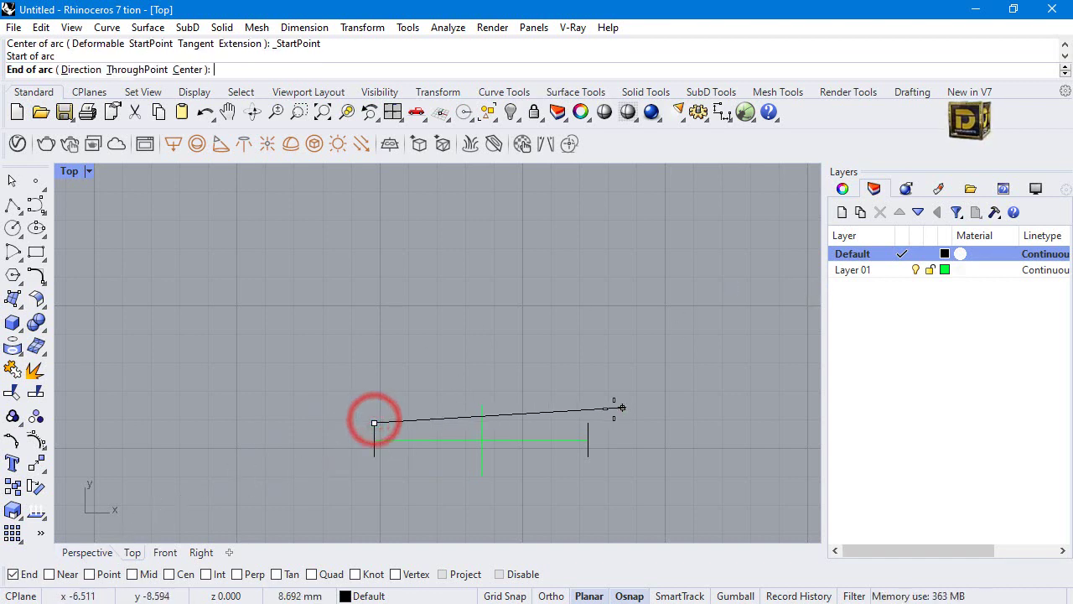
{"action": "left_click", "coordinate": [589, 422]}
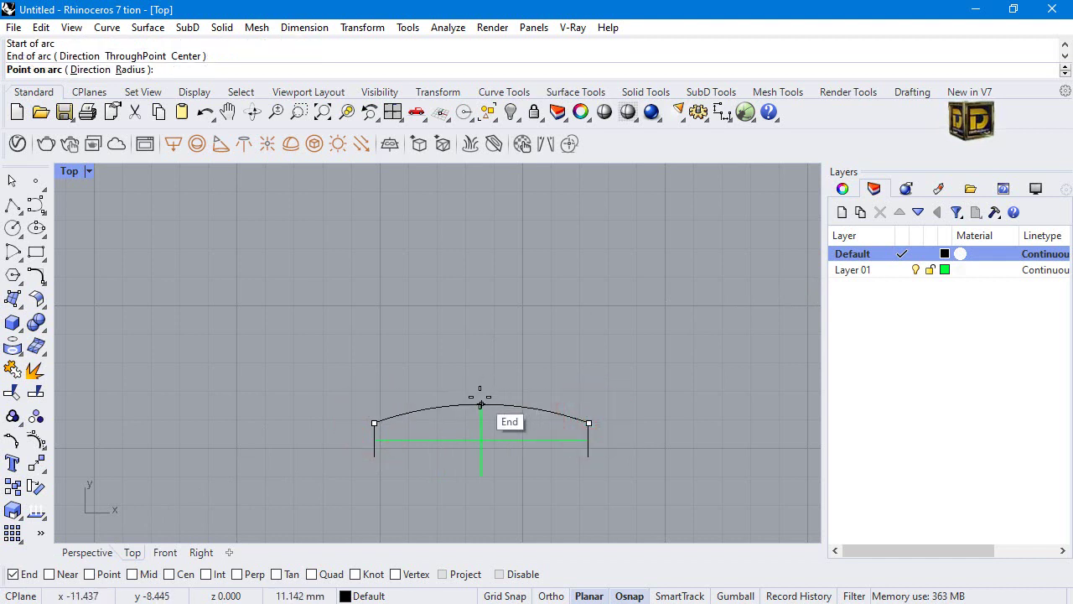
{"action": "left_click", "coordinate": [480, 405]}
Draw the lower arc between the vertical lines' lower ends, passing through the green vertical line's lower end.
{"action": "key", "text": "Return"}
{"action": "left_click", "coordinate": [374, 456]}
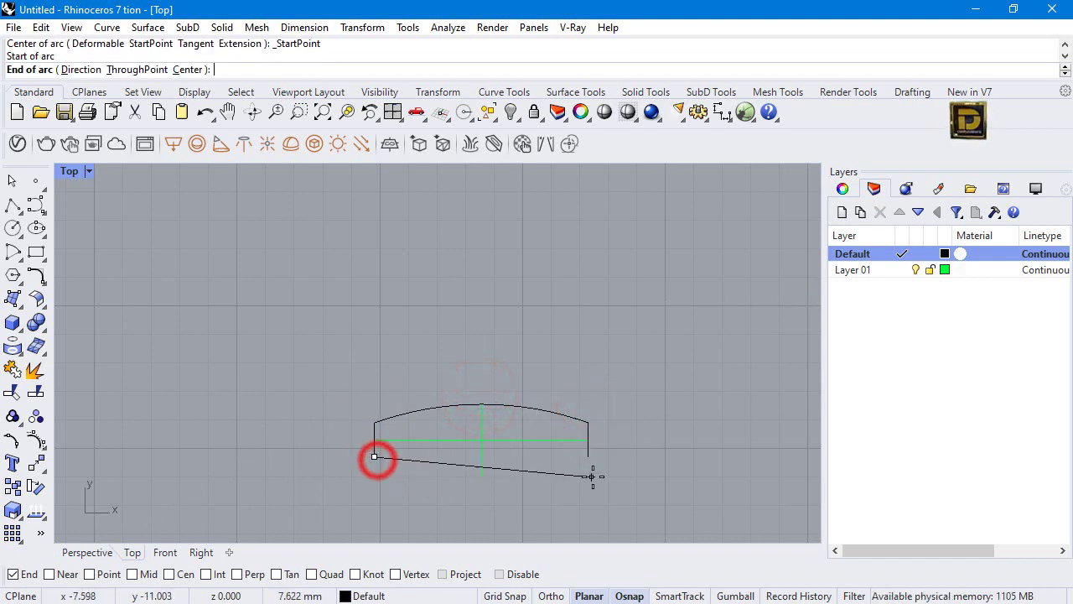
{"action": "left_click", "coordinate": [588, 456]}
{"action": "left_click", "coordinate": [482, 473]}
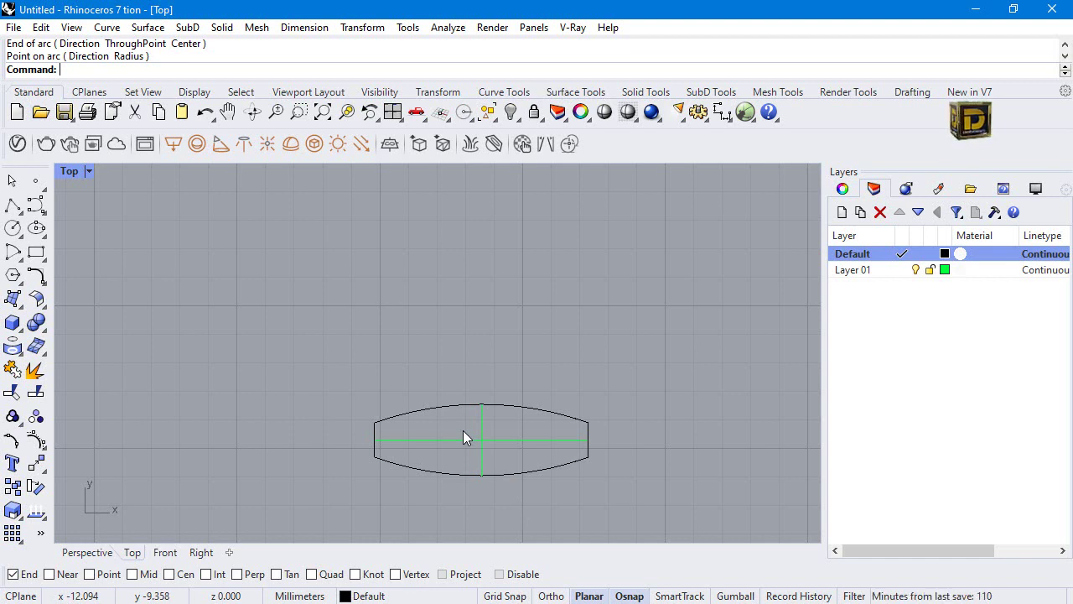
{"action": "left_click_drag", "start_coordinate": [321, 369], "coordinate": [757, 545]}
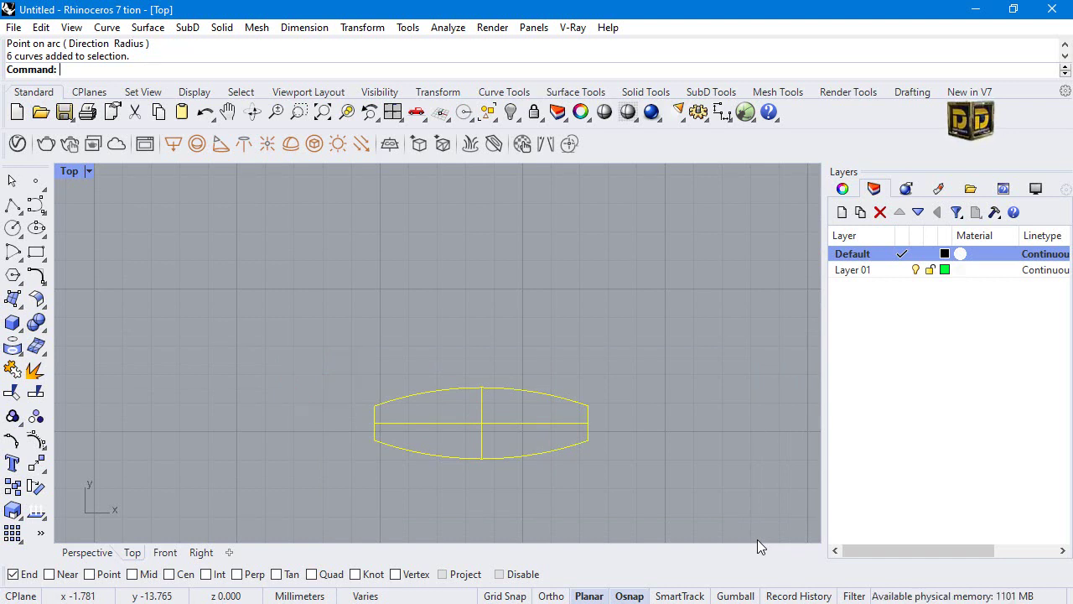
{"action": "left_click", "coordinate": [511, 312]}
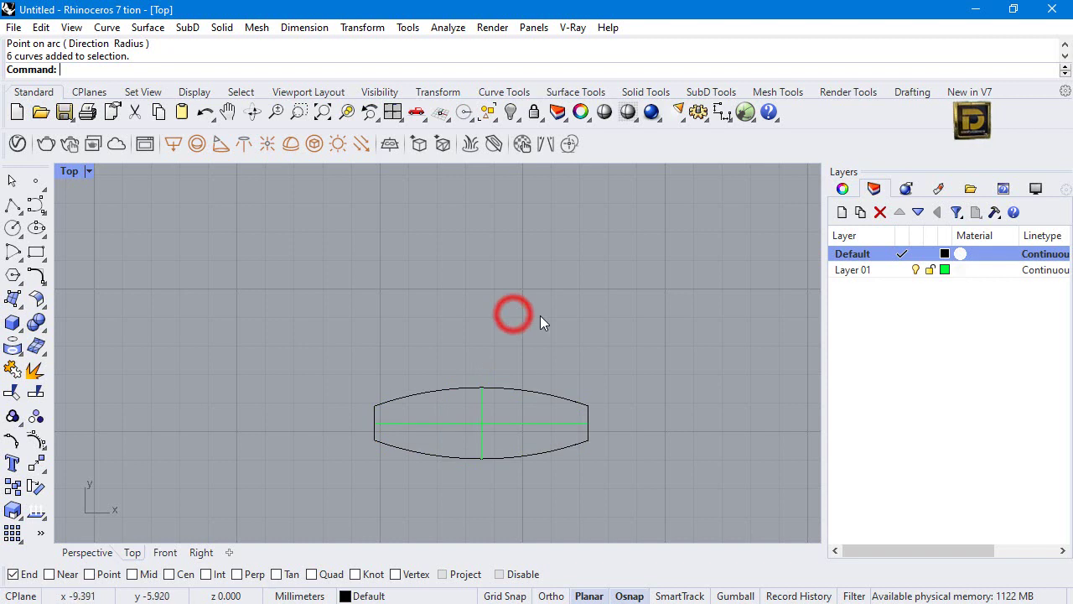
Draw a vertical line centred on the midpoint of the outline's left side, extending 0.75 mm to each side.
{"action": "left_click", "coordinate": [13, 208]}
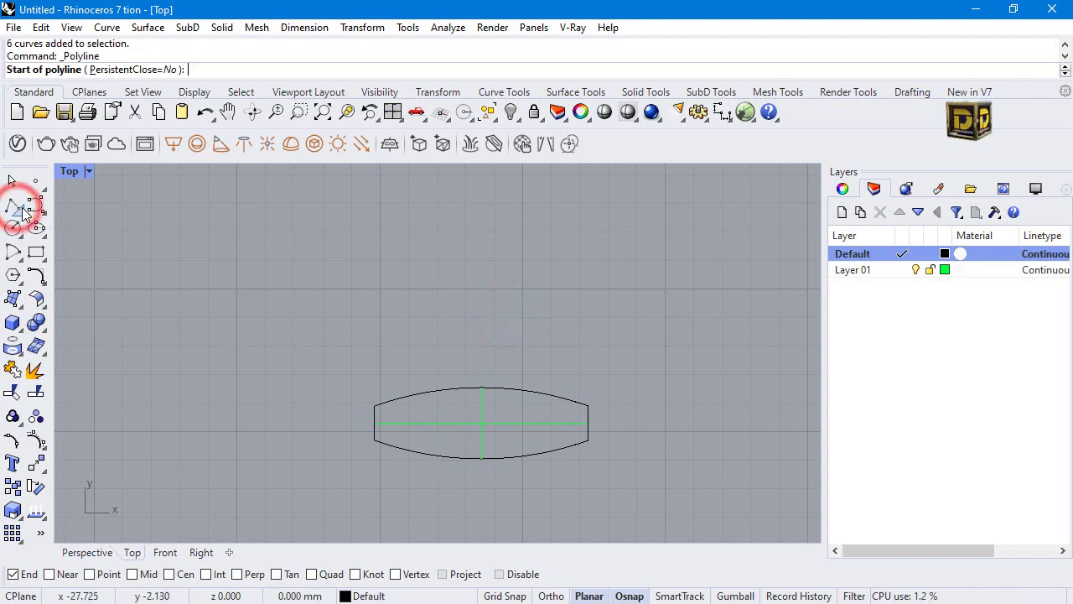
{"action": "left_click", "coordinate": [18, 209]}
{"action": "left_click", "coordinate": [75, 211]}
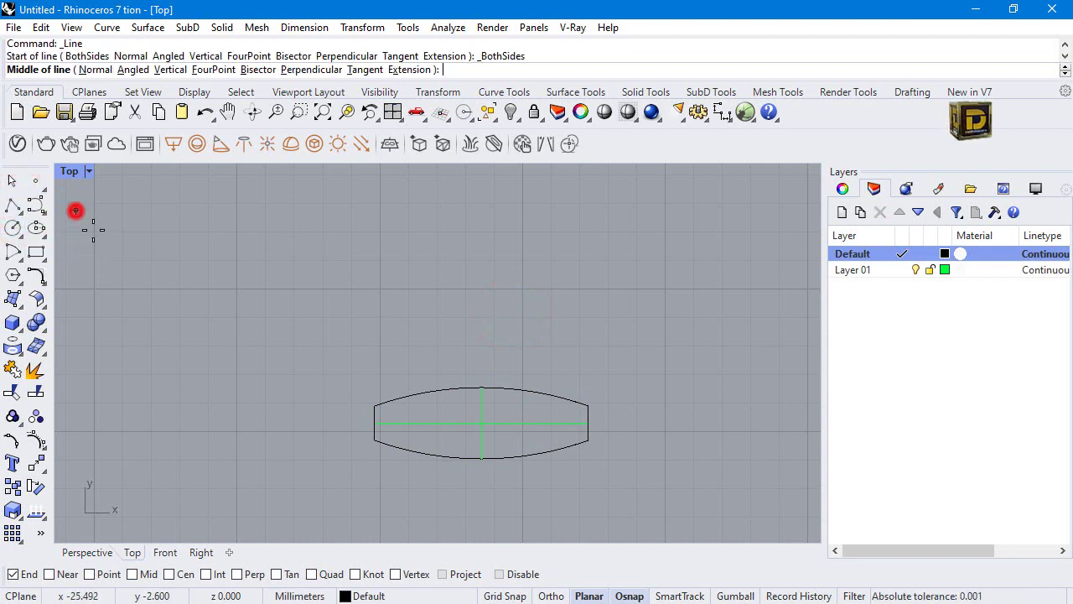
{"action": "left_click", "coordinate": [374, 423]}
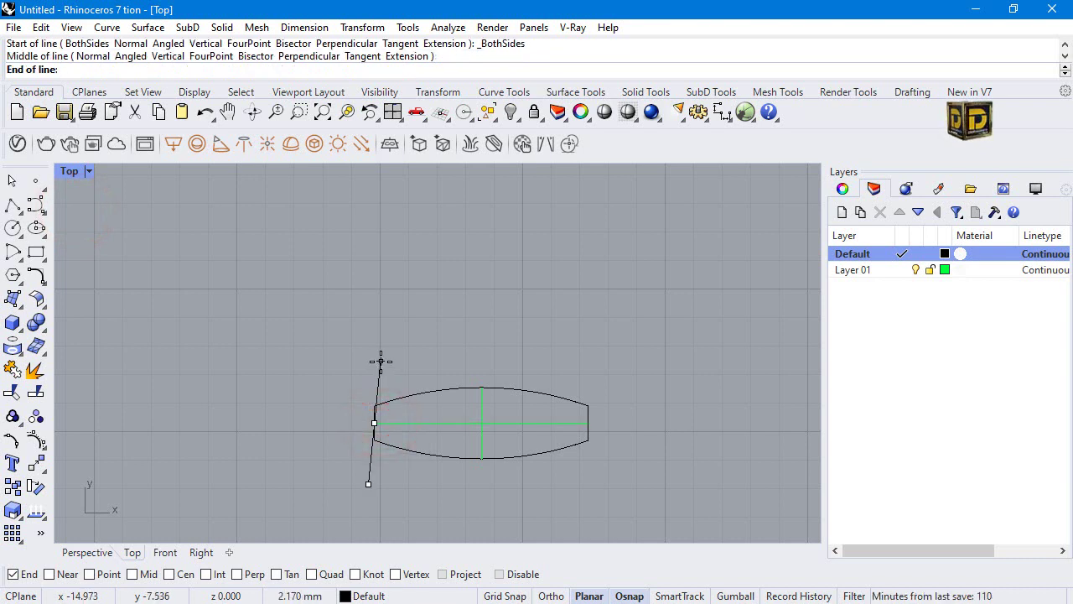
{"action": "type", "text": ".75"}
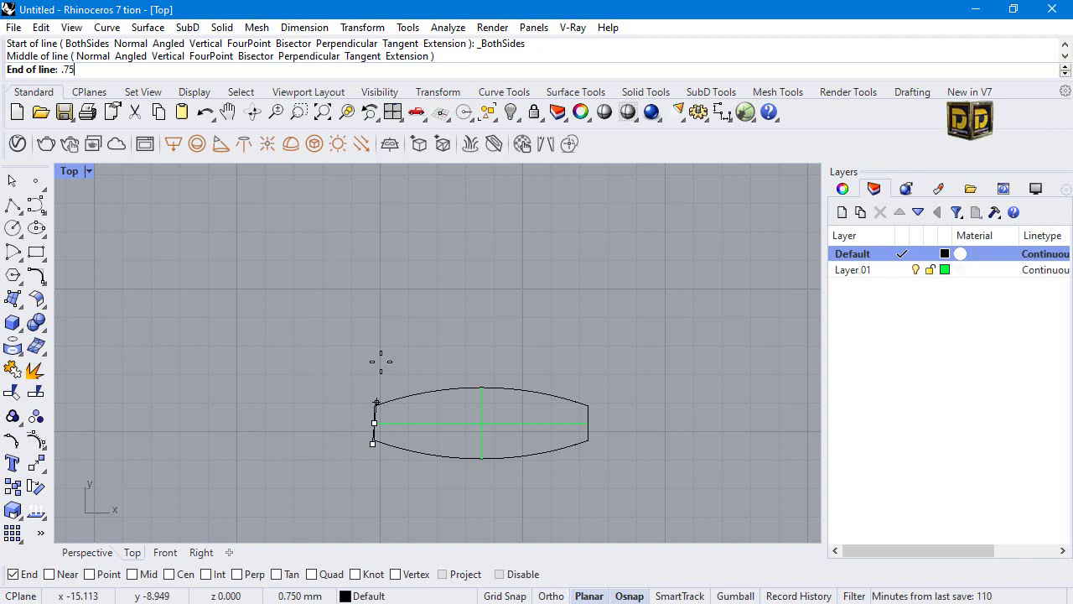
{"action": "key", "text": "Return"}
{"action": "left_click", "coordinate": [380, 362]}
Move the new vertical line 0.5 mm horizontally to the left, away from the outline.
{"action": "scroll", "coordinate": [377, 394], "scroll_direction": "up", "scroll_amount": 3}
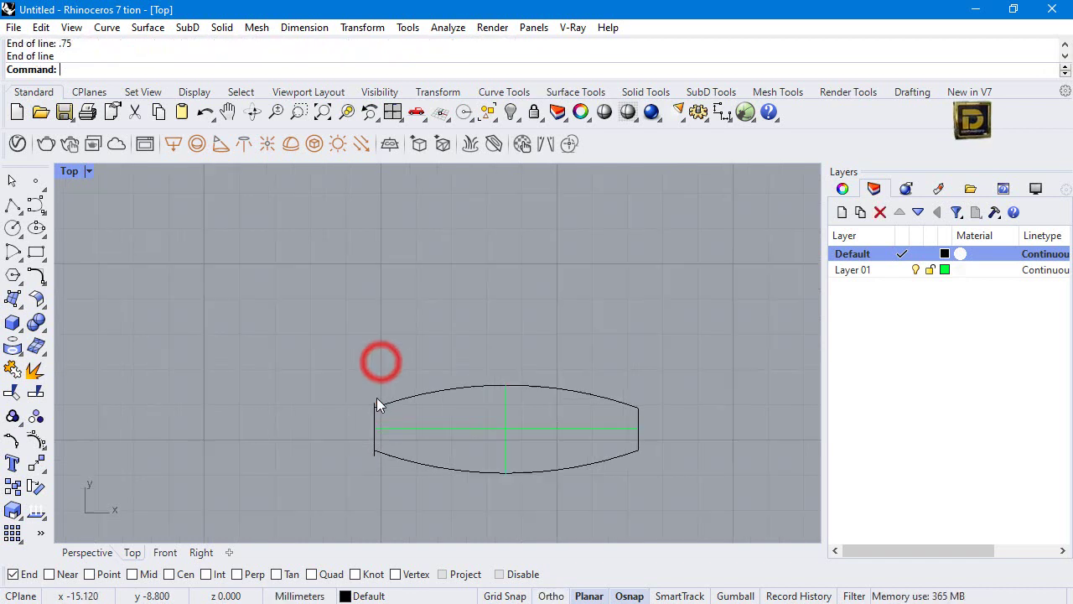
{"action": "left_click", "coordinate": [377, 402]}
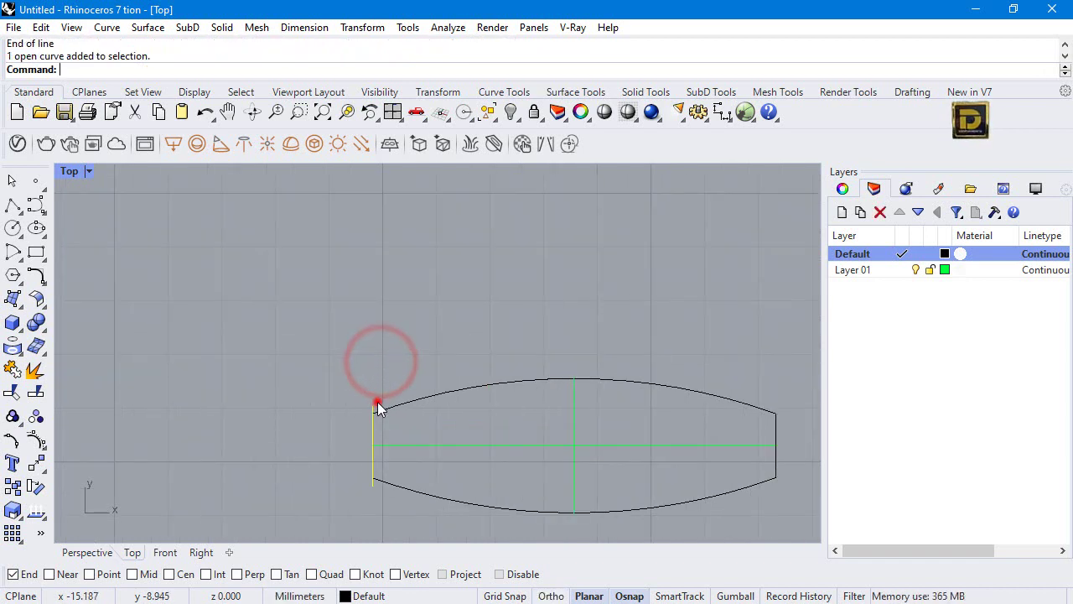
{"action": "left_click", "coordinate": [34, 462]}
{"action": "left_click", "coordinate": [364, 460]}
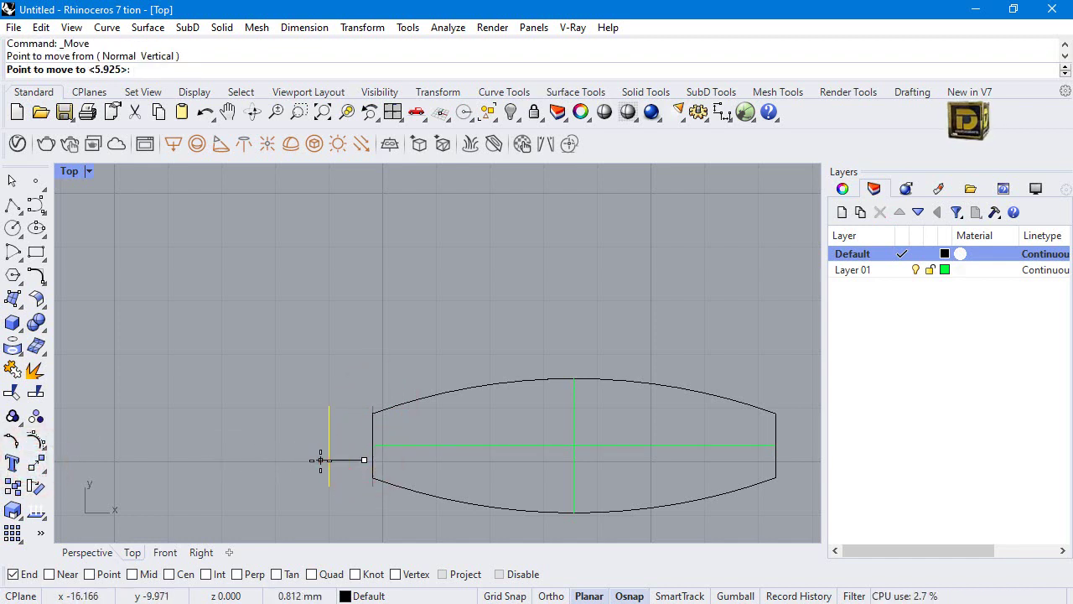
{"action": "type", "text": ".5"}
{"action": "key", "text": "Return"}
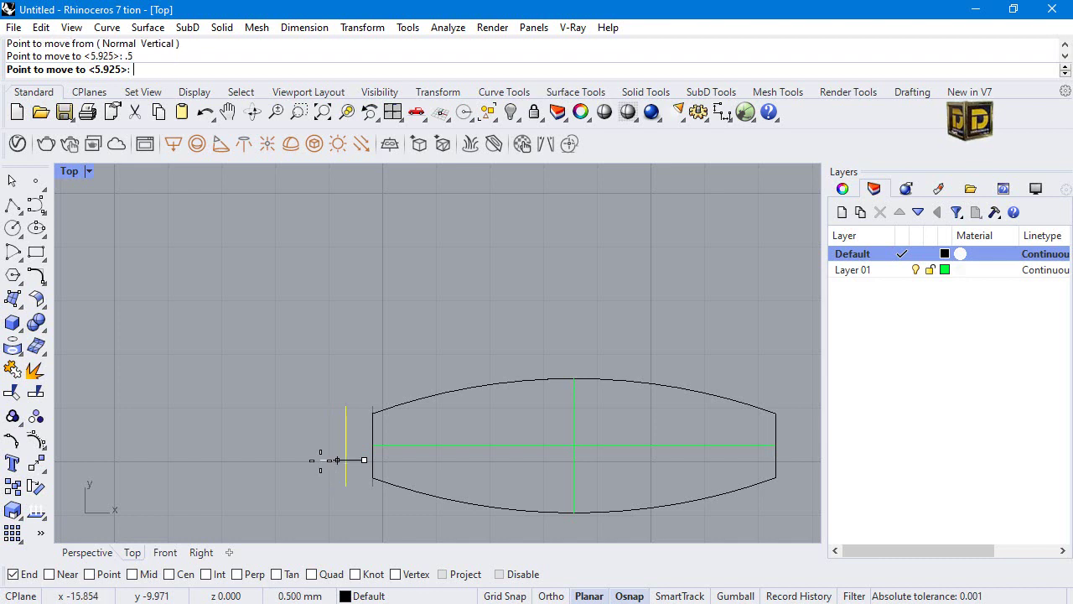
{"action": "left_click", "coordinate": [321, 461], "text": "shift"}
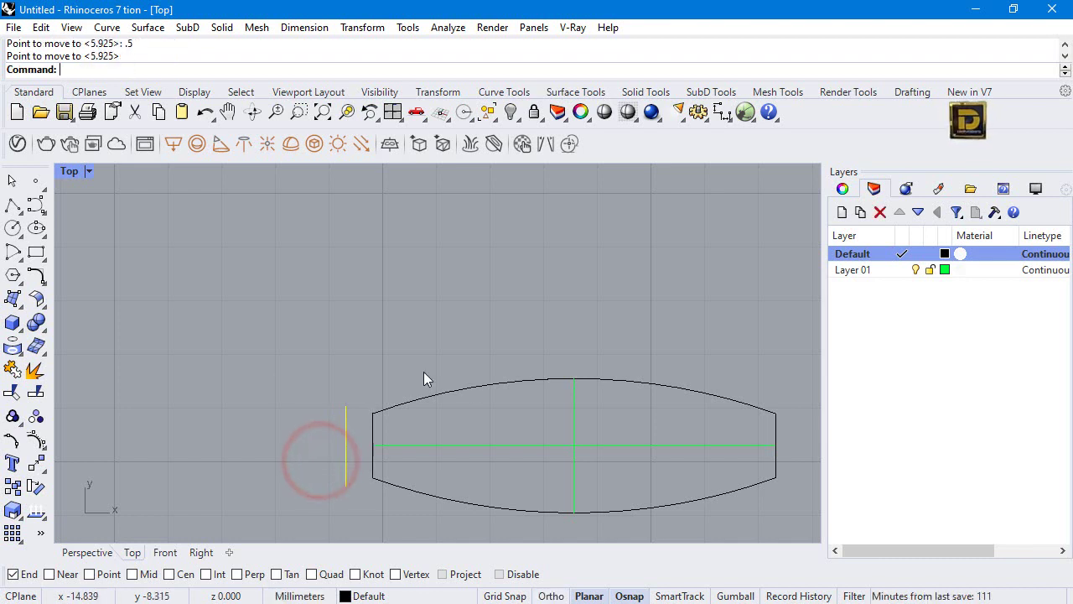
Mirror a copy of the outer left line to the right side about the vertical centre line, with Ortho constraining the mirror plane.
{"action": "scroll", "coordinate": [267, 368], "scroll_direction": "down", "scroll_amount": 2}
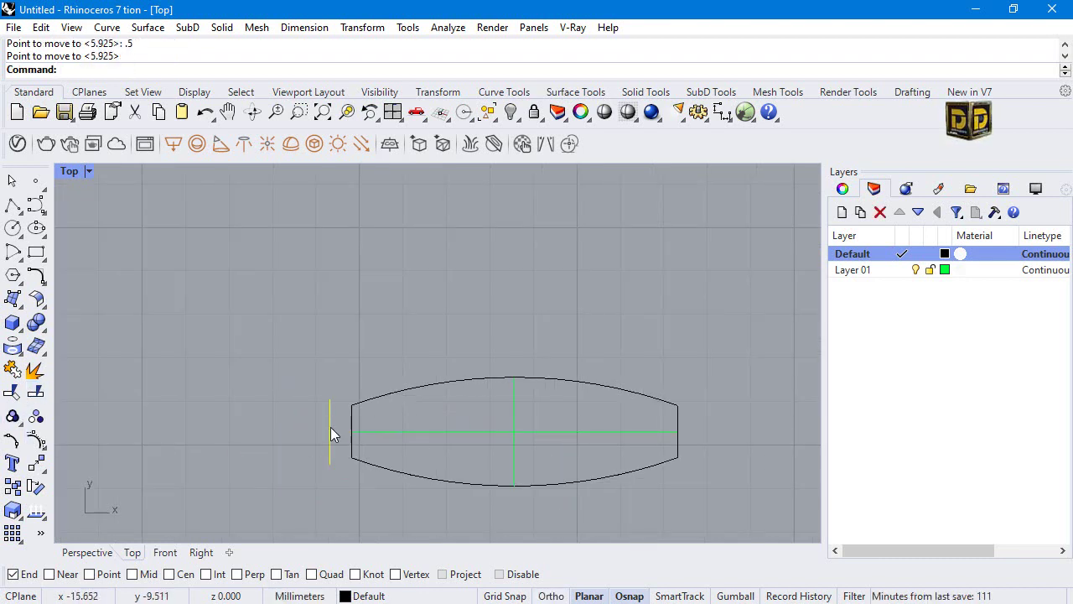
{"action": "left_click", "coordinate": [43, 468]}
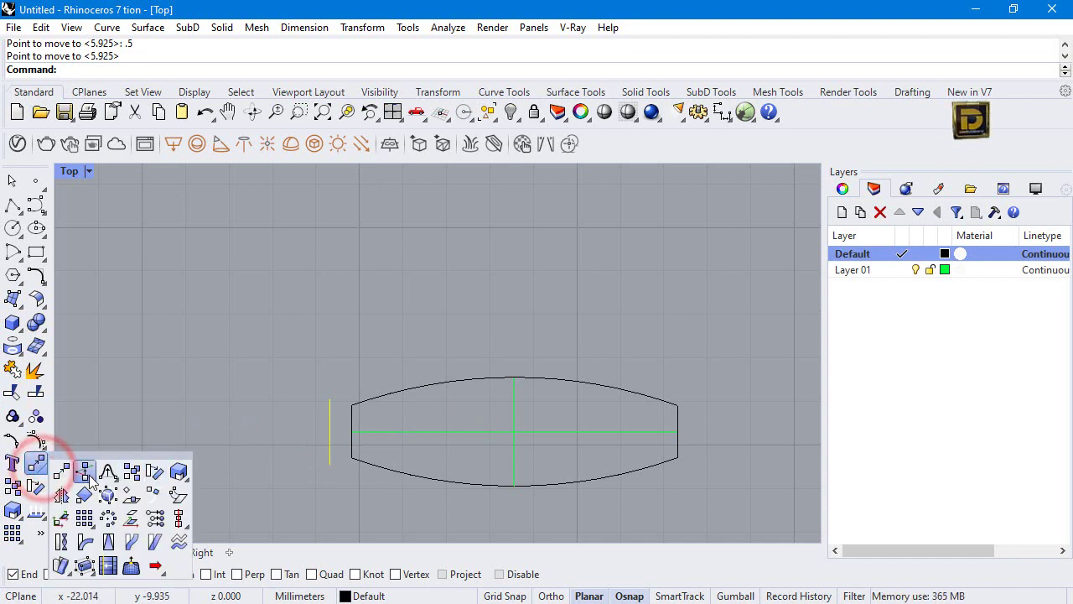
{"action": "left_click", "coordinate": [64, 494]}
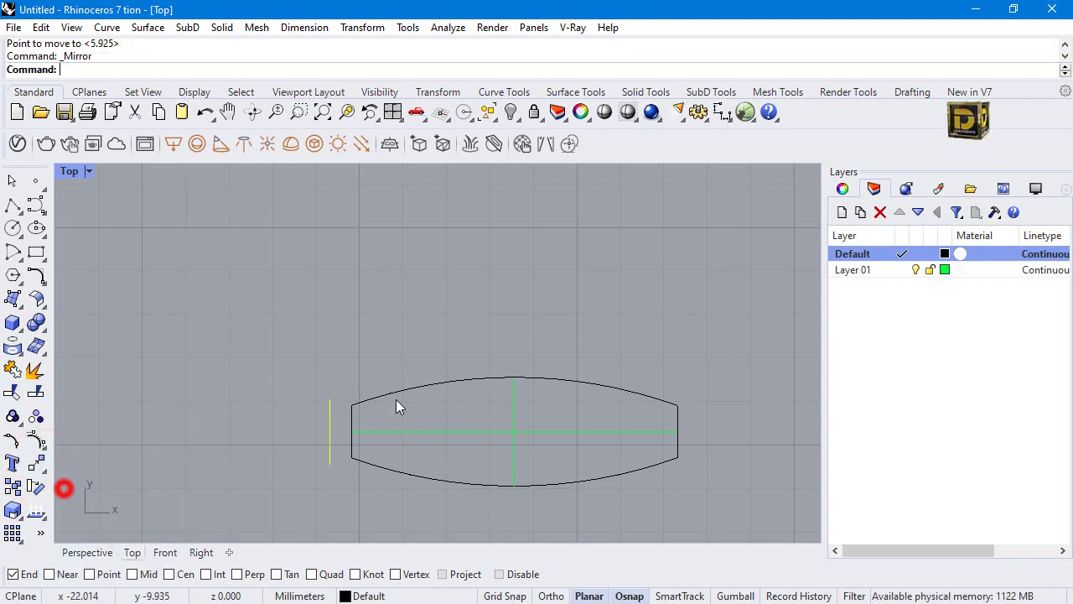
{"action": "left_click", "coordinate": [514, 377]}
{"action": "key", "text": "F8"}
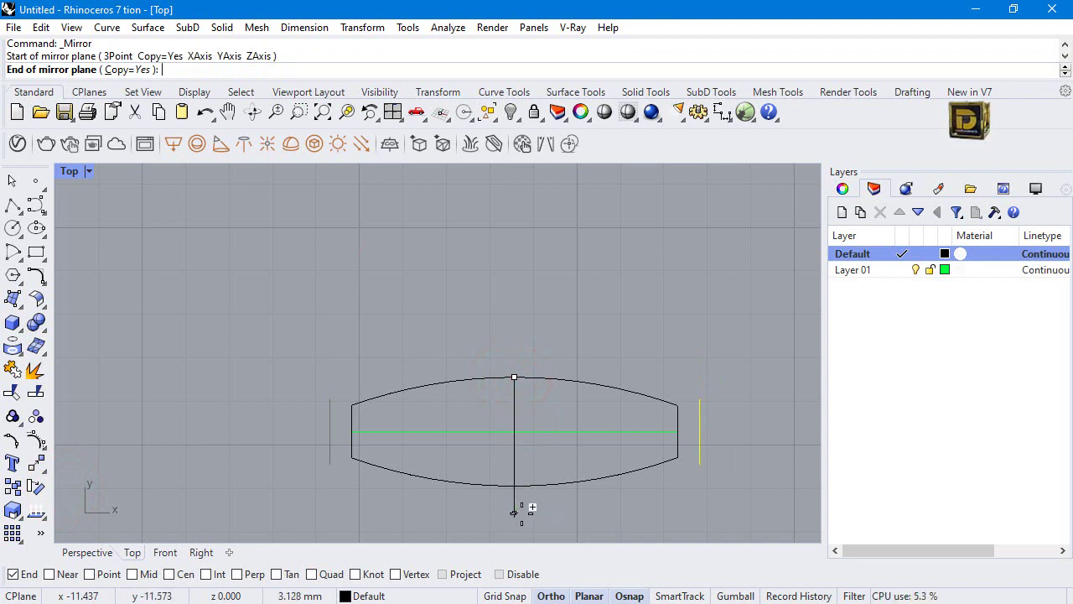
{"action": "left_click", "coordinate": [514, 512]}
{"action": "left_click", "coordinate": [411, 311]}
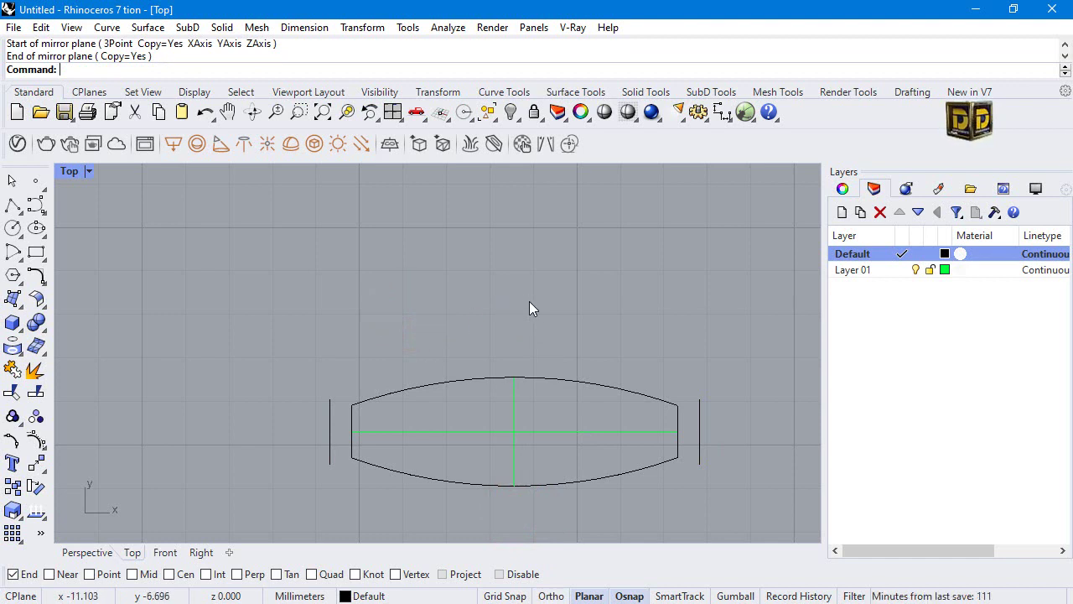
On Layer 01, draw a horizontal polyline connecting the midpoints of the two outer vertical lines, using Mid snap.
{"action": "left_click", "coordinate": [901, 269]}
{"action": "left_click", "coordinate": [13, 206]}
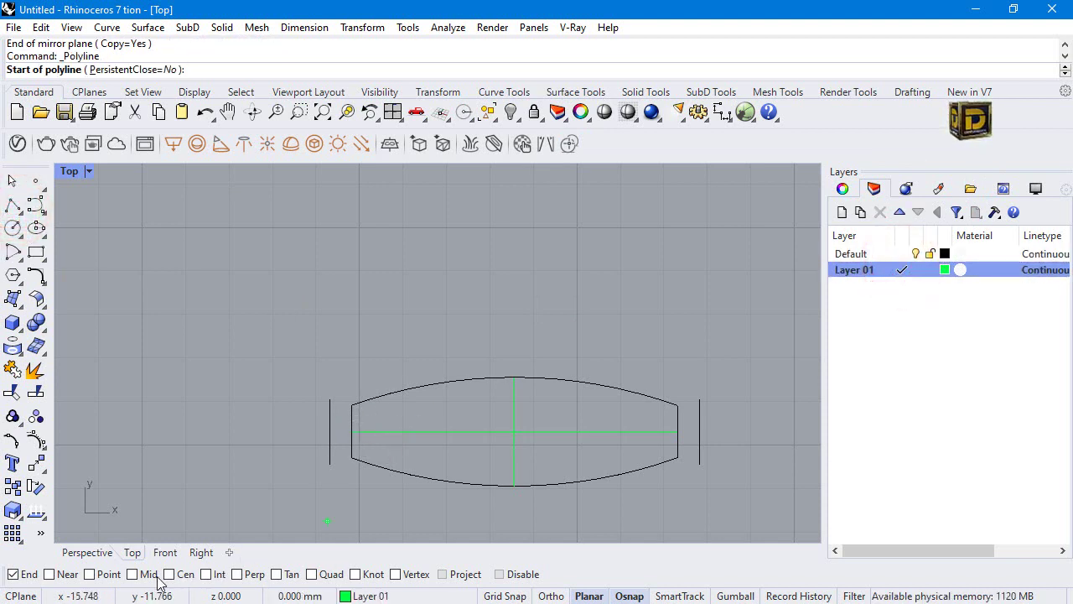
{"action": "left_click", "coordinate": [330, 432]}
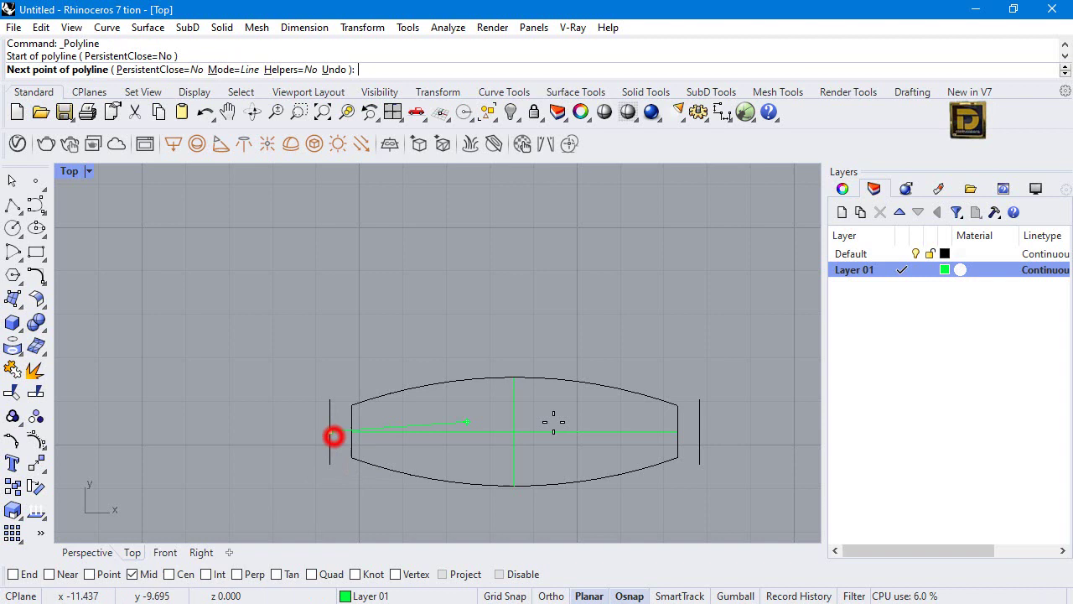
{"action": "left_click", "coordinate": [700, 433]}
{"action": "key", "text": "Return"}
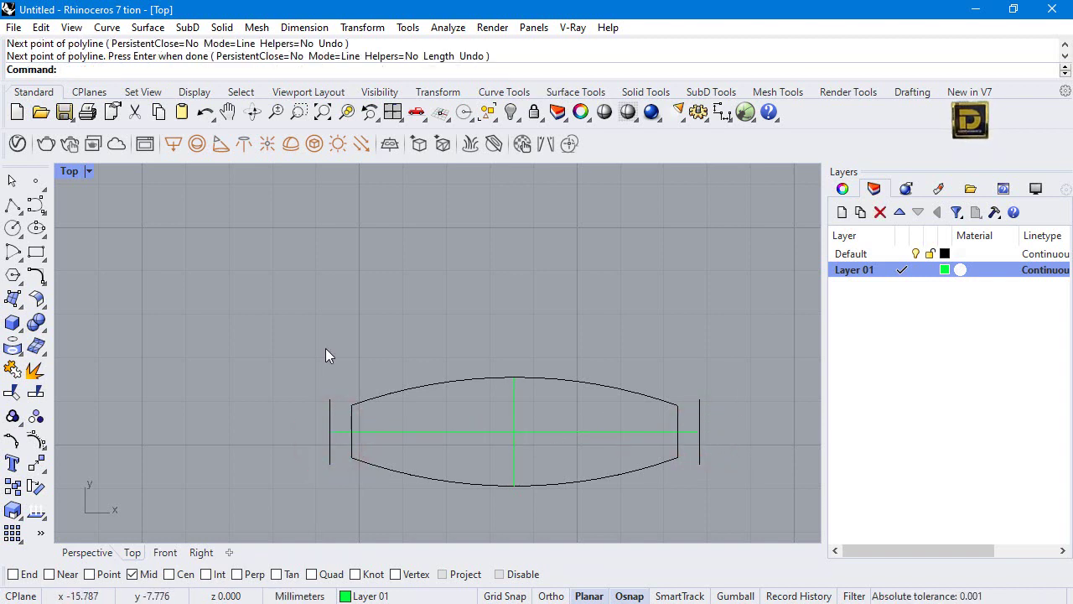
Draw a vertical green line centred on the horizontal line's midpoint, extending 1.5 mm to each side.
{"action": "left_click", "coordinate": [15, 223]}
{"action": "left_click", "coordinate": [16, 210]}
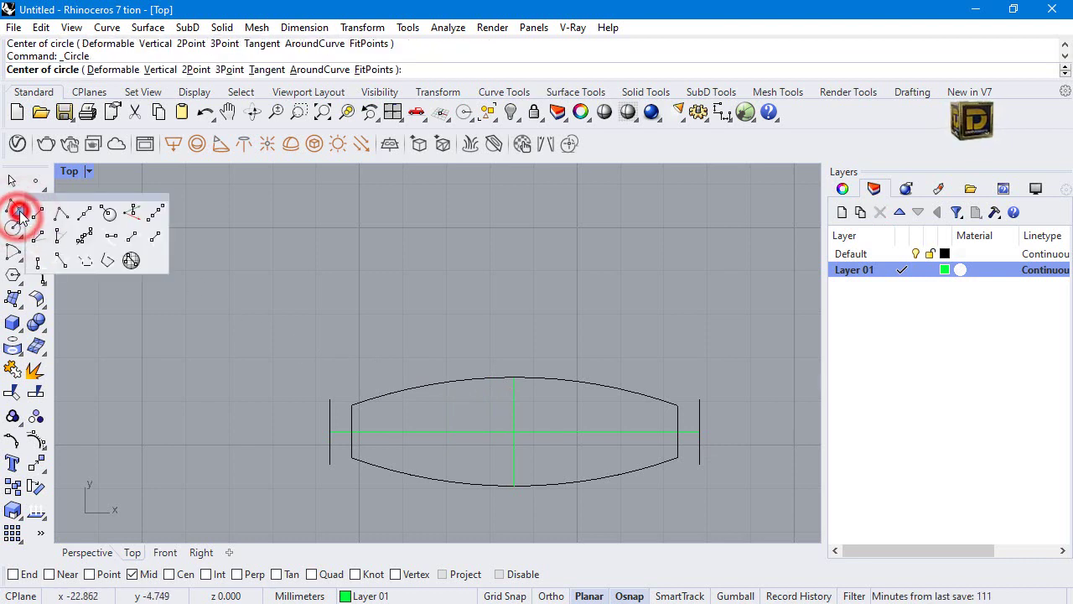
{"action": "left_click", "coordinate": [89, 207]}
{"action": "left_click", "coordinate": [508, 429]}
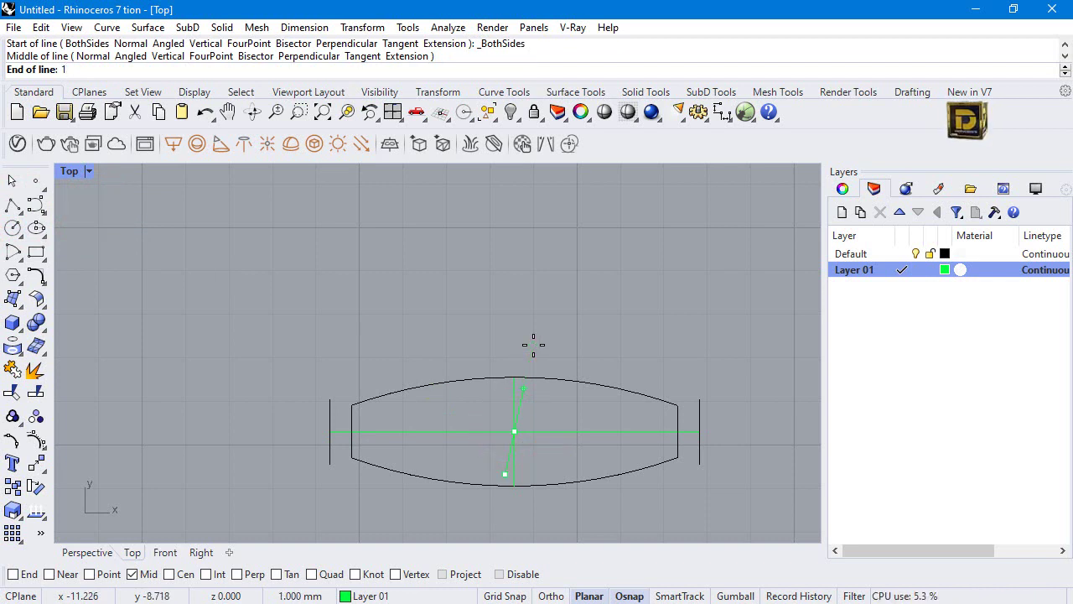
{"action": "key", "text": "Return"}
{"action": "left_click", "coordinate": [514, 343]}
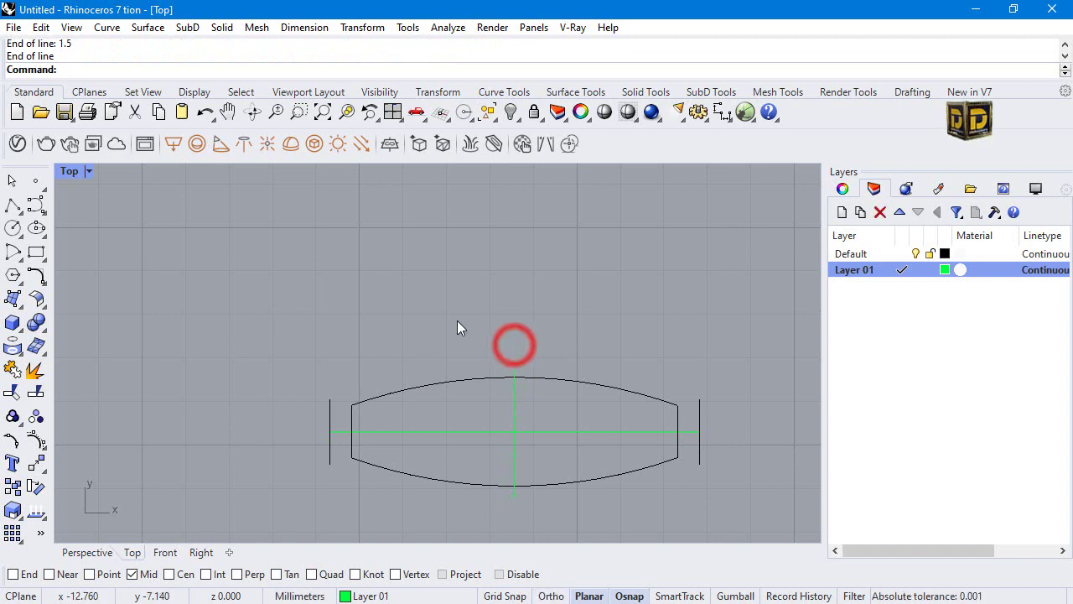
On the Default layer, draw the outer upper arc between the outer lines' upper ends through the longer green line's upper end, using End snap.
{"action": "left_click", "coordinate": [902, 253]}
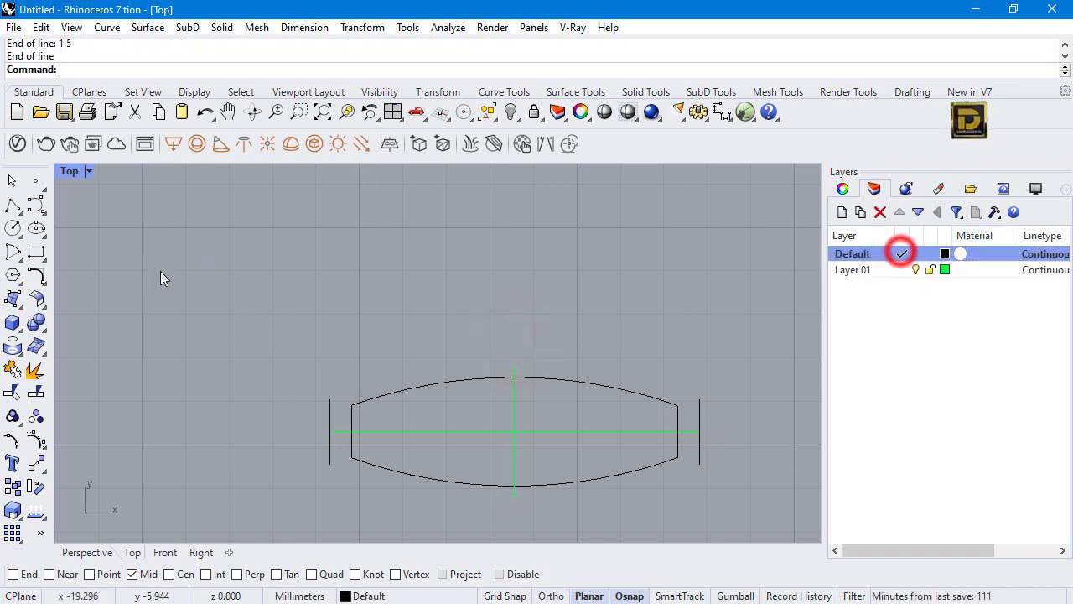
{"action": "left_click", "coordinate": [18, 260]}
{"action": "left_click", "coordinate": [61, 260]}
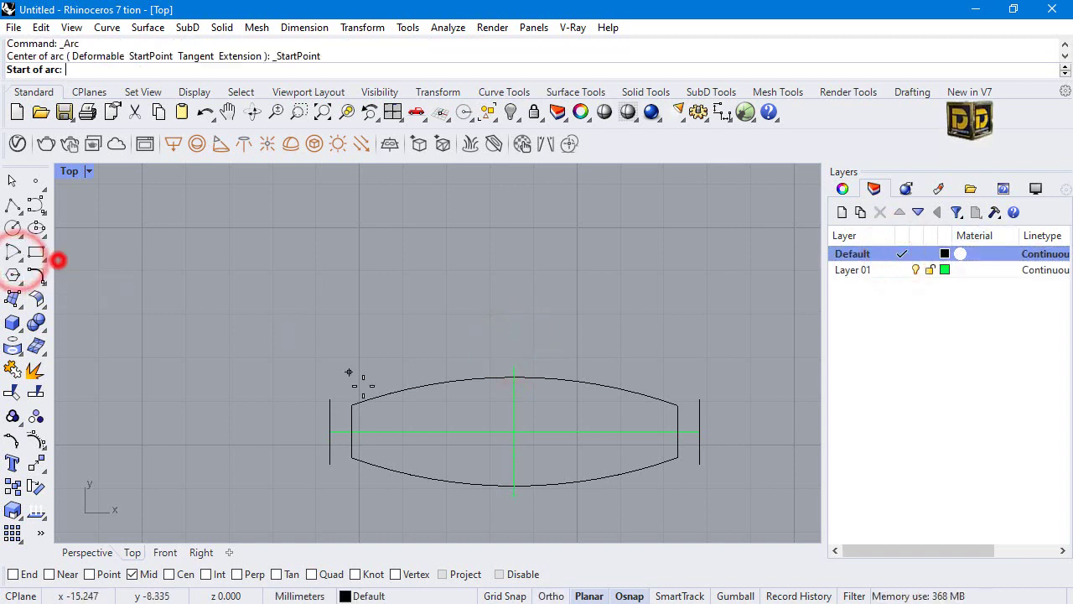
{"action": "left_click", "coordinate": [12, 573]}
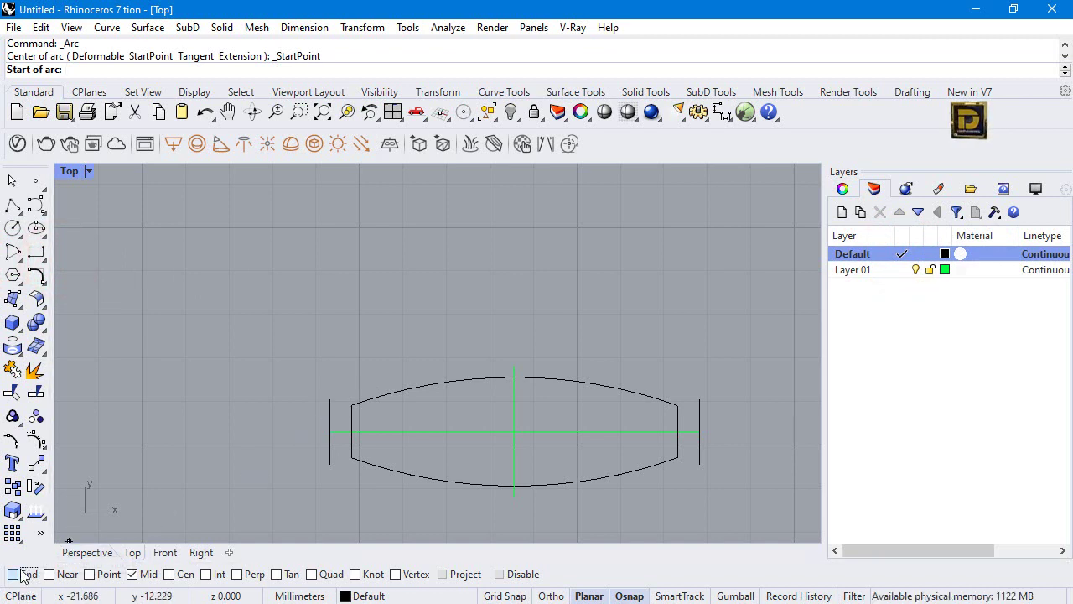
{"action": "left_click", "coordinate": [333, 391]}
{"action": "left_click", "coordinate": [701, 399]}
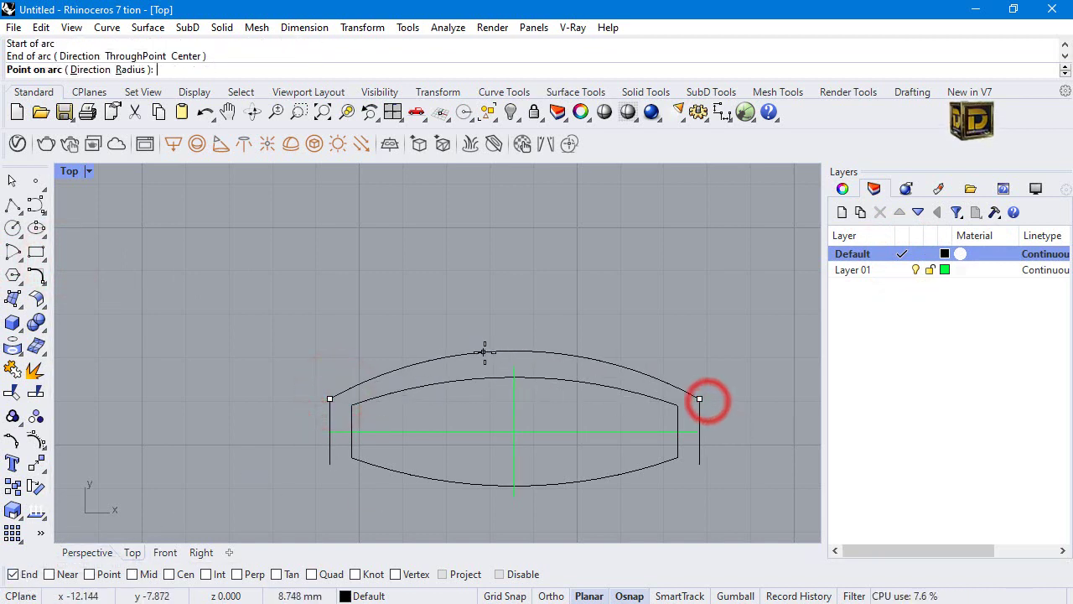
{"action": "left_click", "coordinate": [525, 364]}
Draw the outer lower arc between the outer lines' lower ends, passing through the longer green line's lower end.
{"action": "key", "text": "Return"}
{"action": "left_click", "coordinate": [330, 462]}
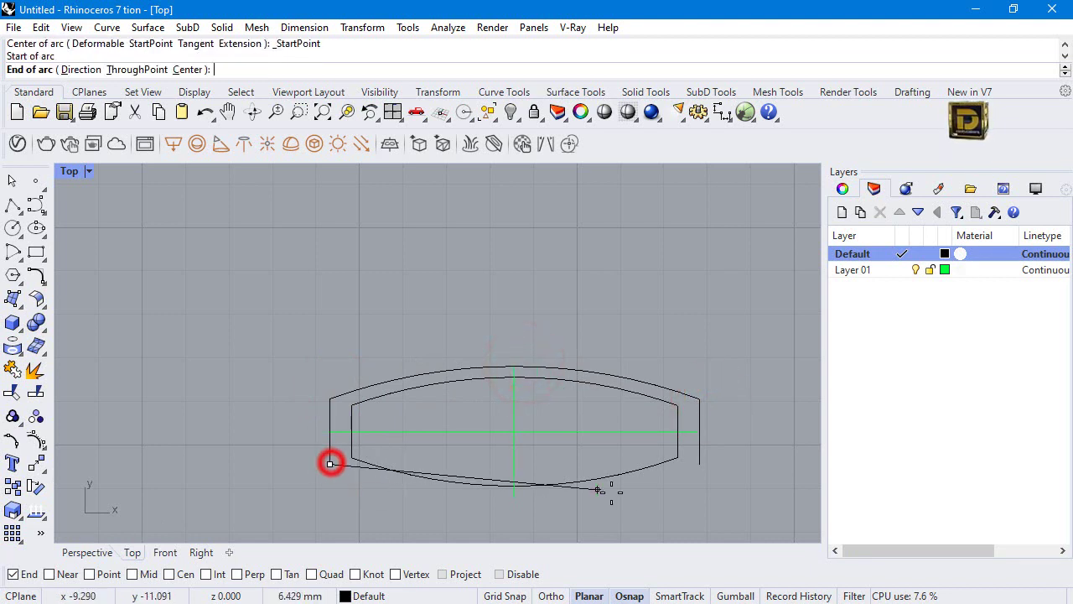
{"action": "left_click", "coordinate": [698, 463]}
{"action": "left_click", "coordinate": [513, 497]}
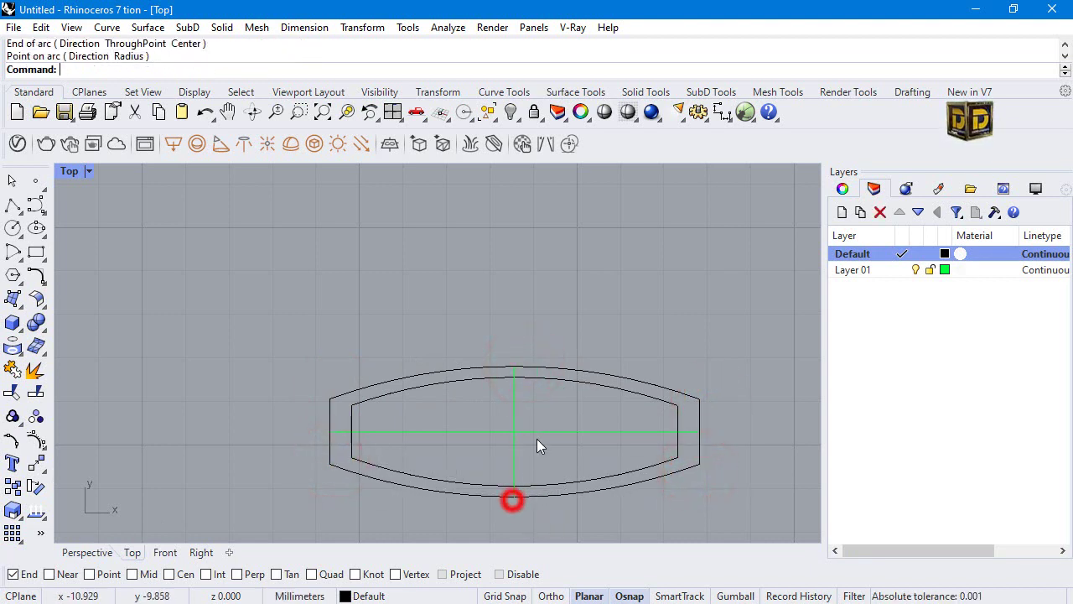
Fillet the outer outline's upper-left corner with a 0.2 mm radius.
{"action": "left_click", "coordinate": [700, 397]}
{"action": "left_click", "coordinate": [717, 374]}
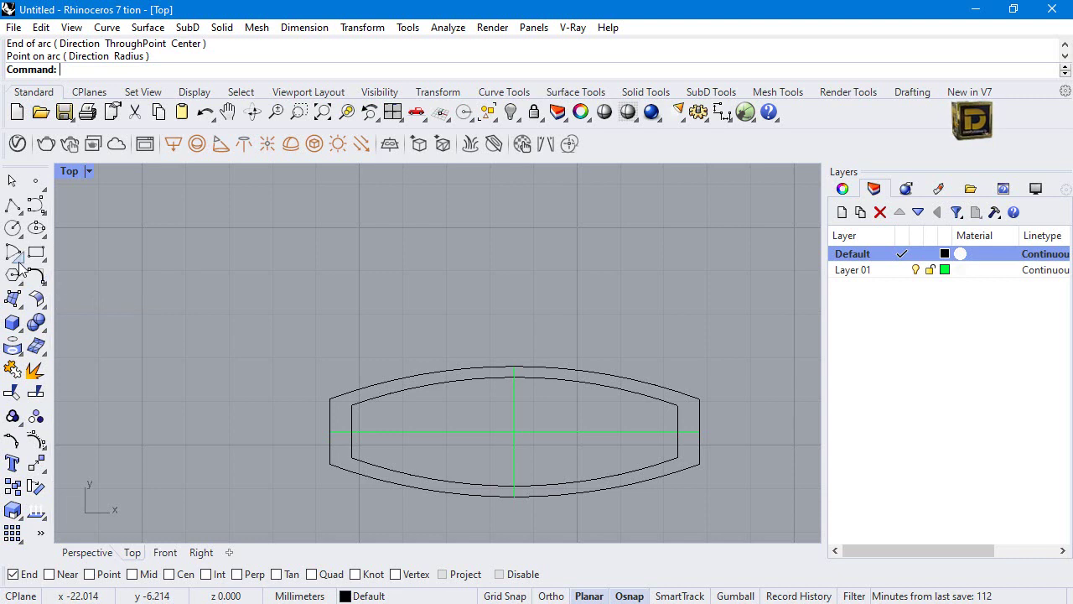
{"action": "left_click", "coordinate": [42, 284]}
{"action": "left_click", "coordinate": [67, 285]}
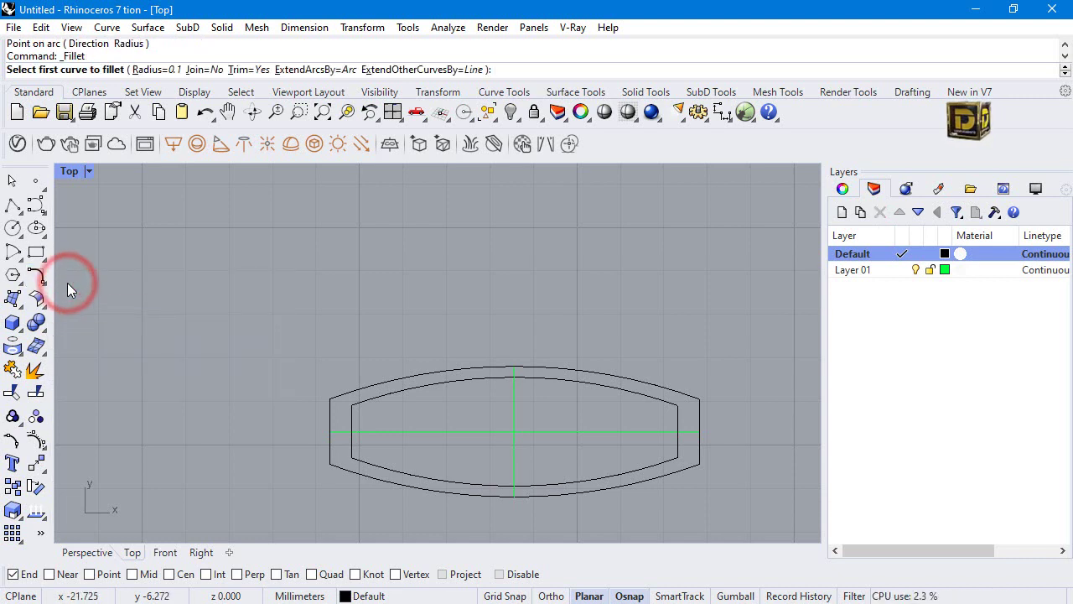
{"action": "left_click", "coordinate": [167, 72]}
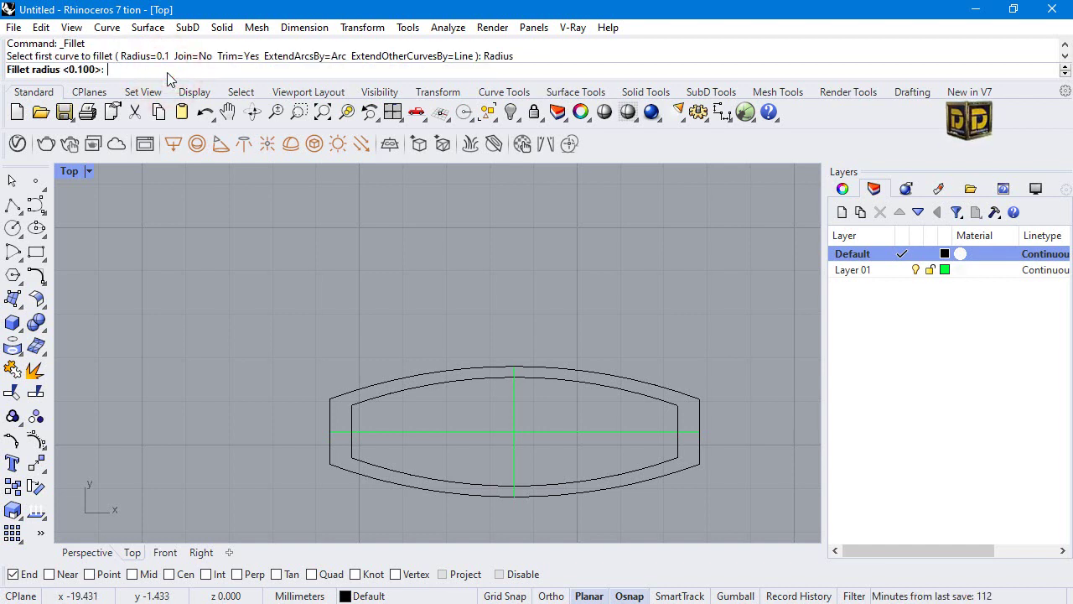
{"action": "type", "text": ".2"}
{"action": "key", "text": "Return"}
{"action": "scroll", "coordinate": [350, 406], "scroll_direction": "up", "scroll_amount": 4}
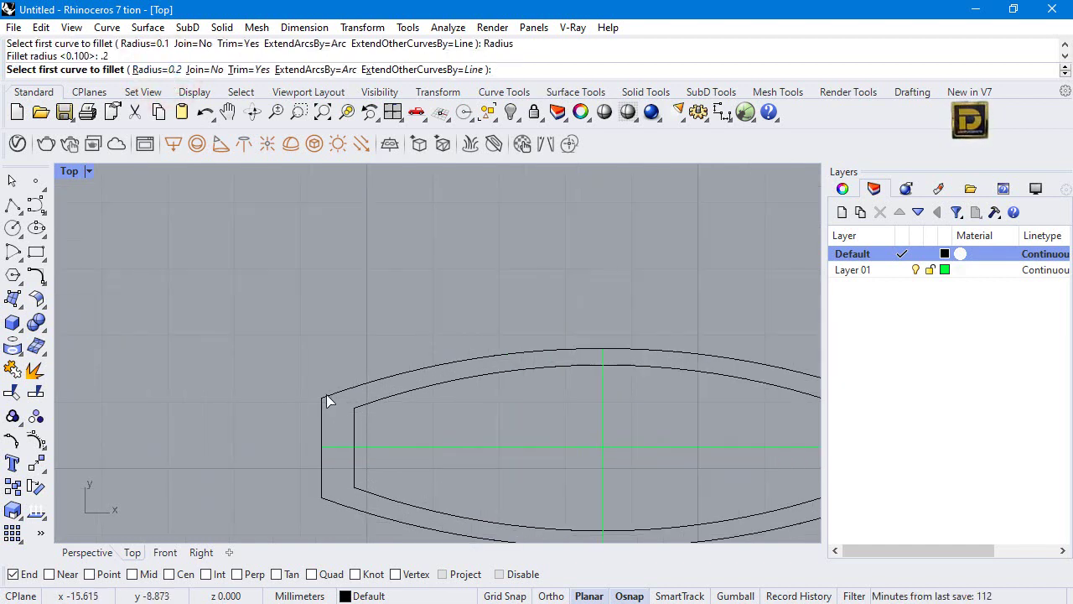
{"action": "left_click", "coordinate": [329, 394]}
{"action": "left_click", "coordinate": [324, 408]}
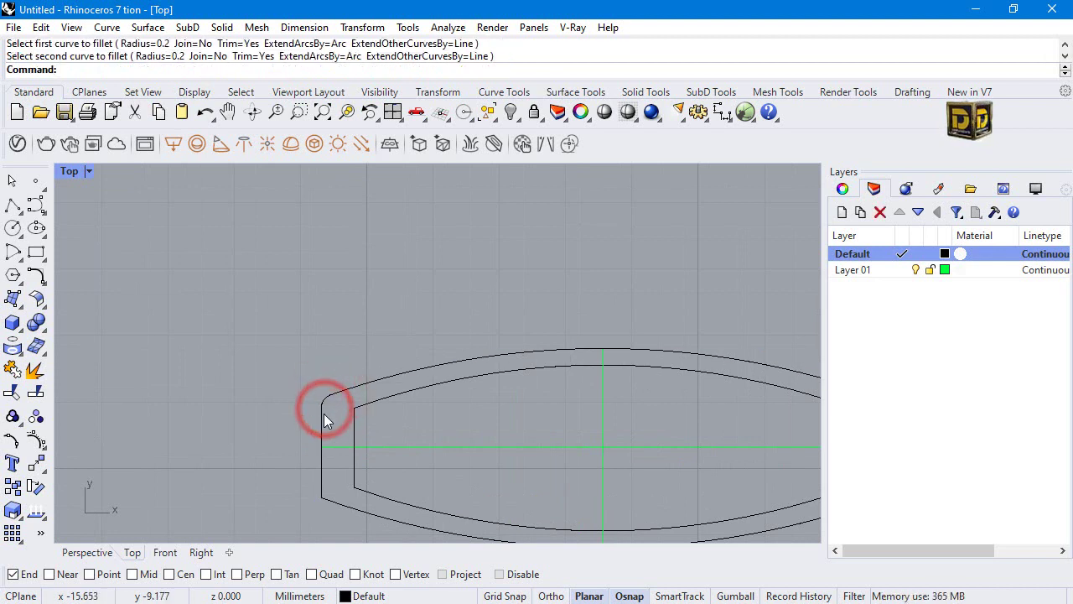
Fillet the outer outline's lower-left corner with the same 0.2 mm radius.
{"action": "scroll", "coordinate": [324, 413], "scroll_direction": "down", "scroll_amount": 3}
{"action": "scroll", "coordinate": [323, 490], "scroll_direction": "up", "scroll_amount": 3}
{"action": "left_click", "coordinate": [323, 436]}
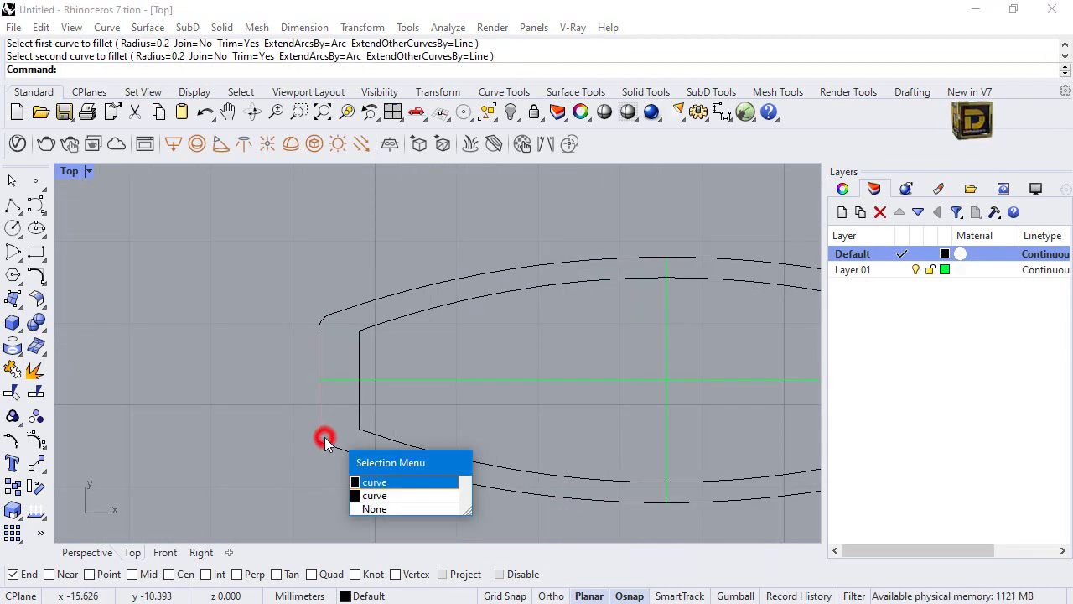
{"action": "left_click", "coordinate": [391, 481]}
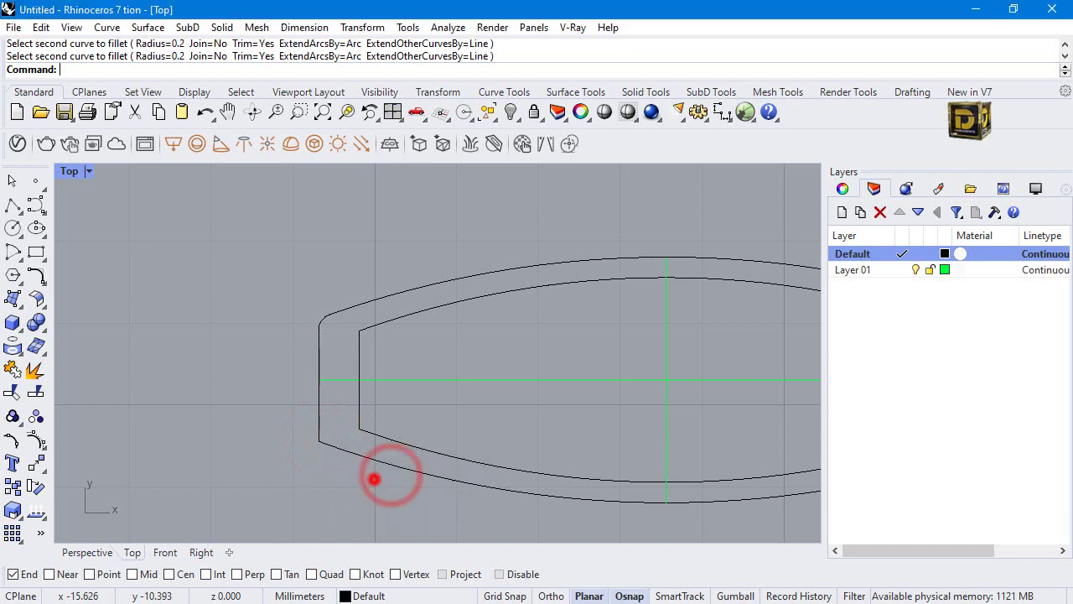
{"action": "left_click", "coordinate": [330, 445]}
{"action": "right_click", "coordinate": [275, 430]}
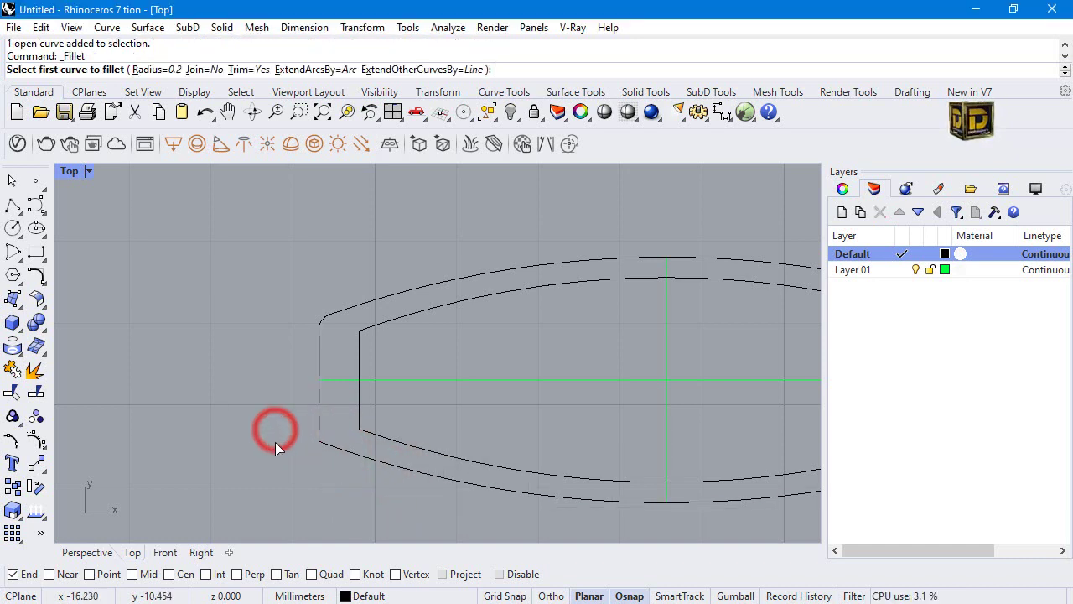
{"action": "left_click", "coordinate": [318, 425]}
{"action": "left_click", "coordinate": [333, 443]}
{"action": "scroll", "coordinate": [248, 400], "scroll_direction": "down", "scroll_amount": 3}
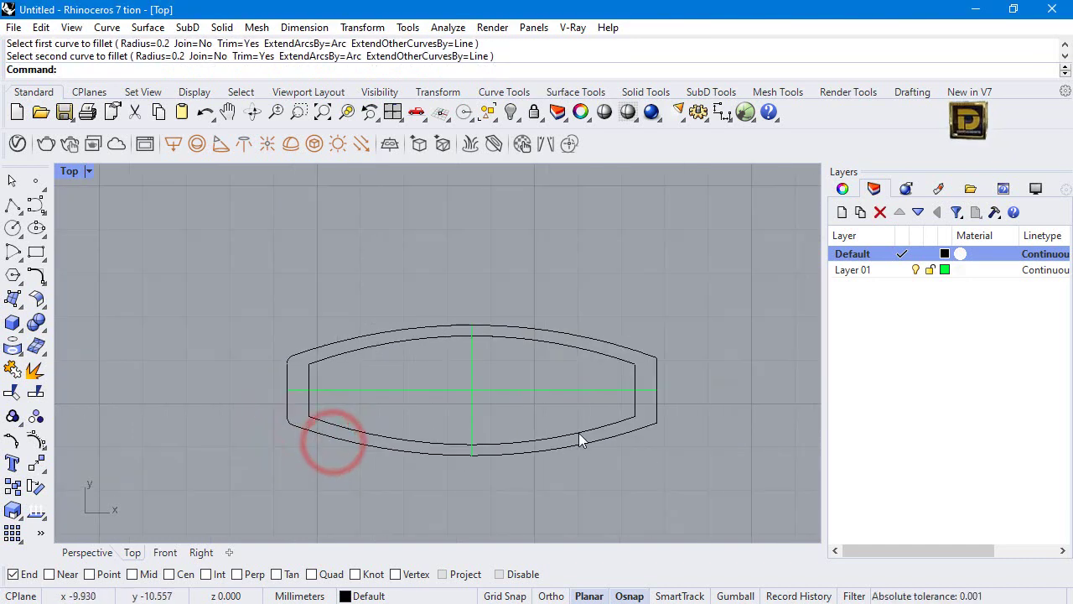
Fillet the lower-right and upper-right corners of the outer outline with the 0.2 mm radius.
{"action": "right_click", "coordinate": [655, 445]}
{"action": "left_click", "coordinate": [648, 427]}
{"action": "left_click", "coordinate": [655, 411]}
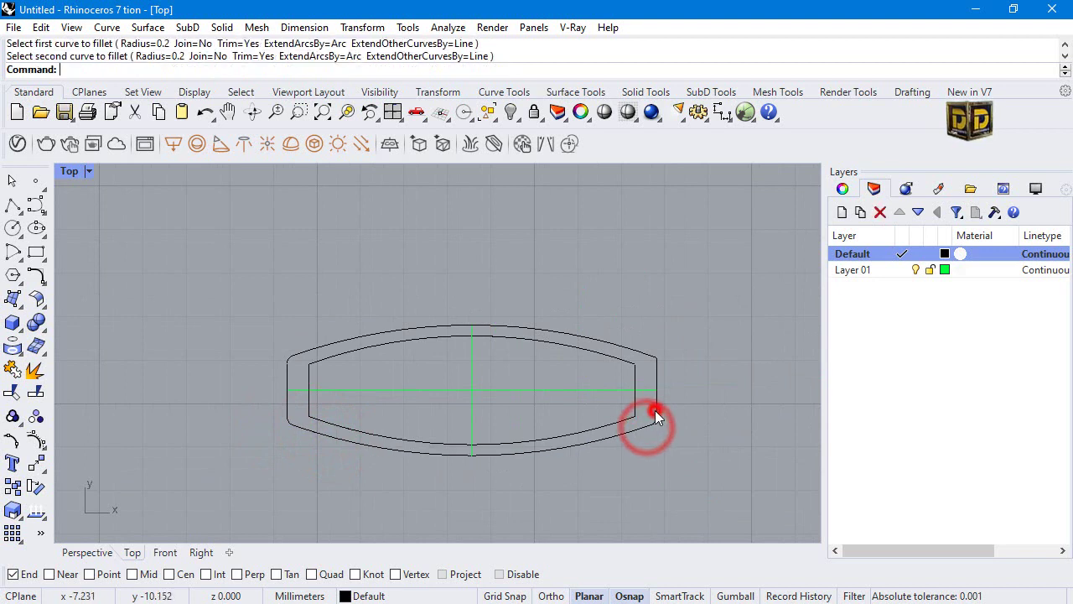
{"action": "right_click", "coordinate": [661, 407]}
{"action": "scroll", "coordinate": [663, 357], "scroll_direction": "up", "scroll_amount": 3}
{"action": "left_click", "coordinate": [661, 359]}
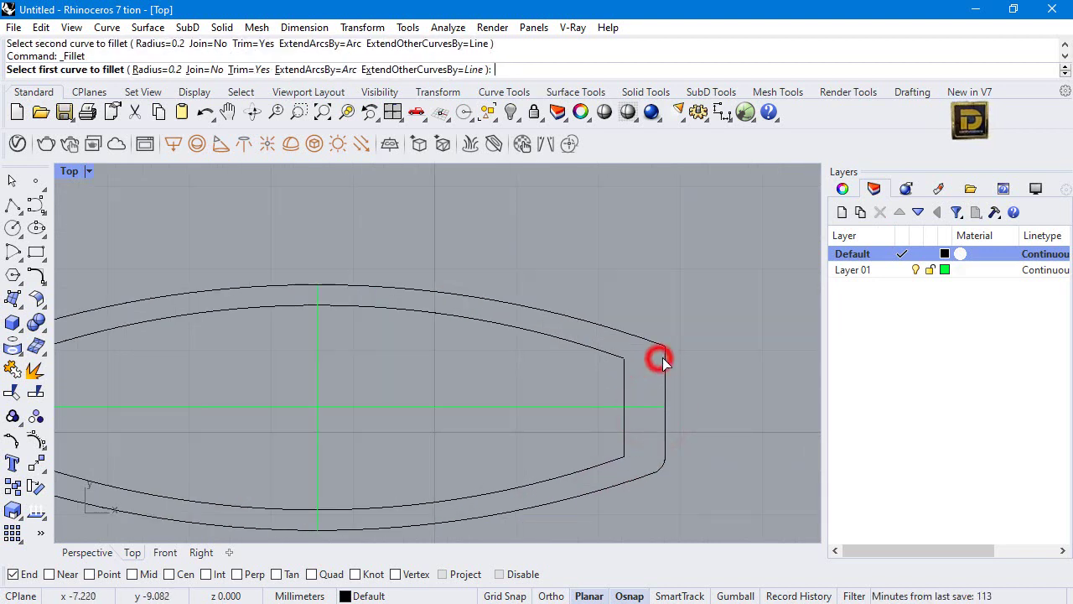
{"action": "left_click", "coordinate": [651, 338]}
{"action": "scroll", "coordinate": [559, 333], "scroll_direction": "down", "scroll_amount": 3}
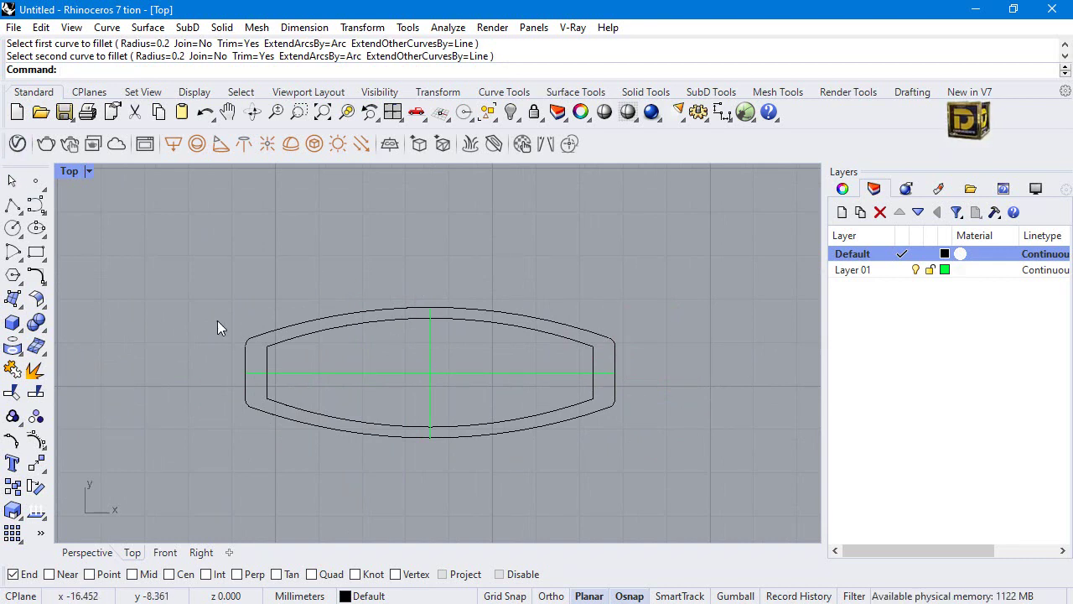
Fillet the upper-left and lower-left corners of the inner outline with the 0.2 mm radius.
{"action": "key", "text": "Return"}
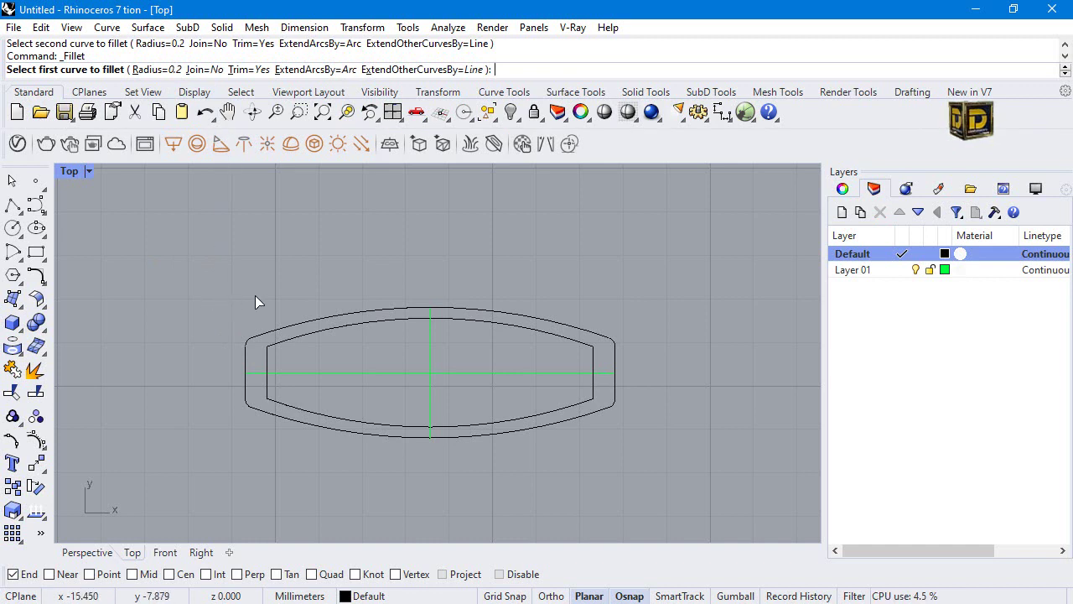
{"action": "scroll", "coordinate": [270, 355], "scroll_direction": "up", "scroll_amount": 2}
{"action": "left_click", "coordinate": [268, 355]}
{"action": "left_click", "coordinate": [283, 330]}
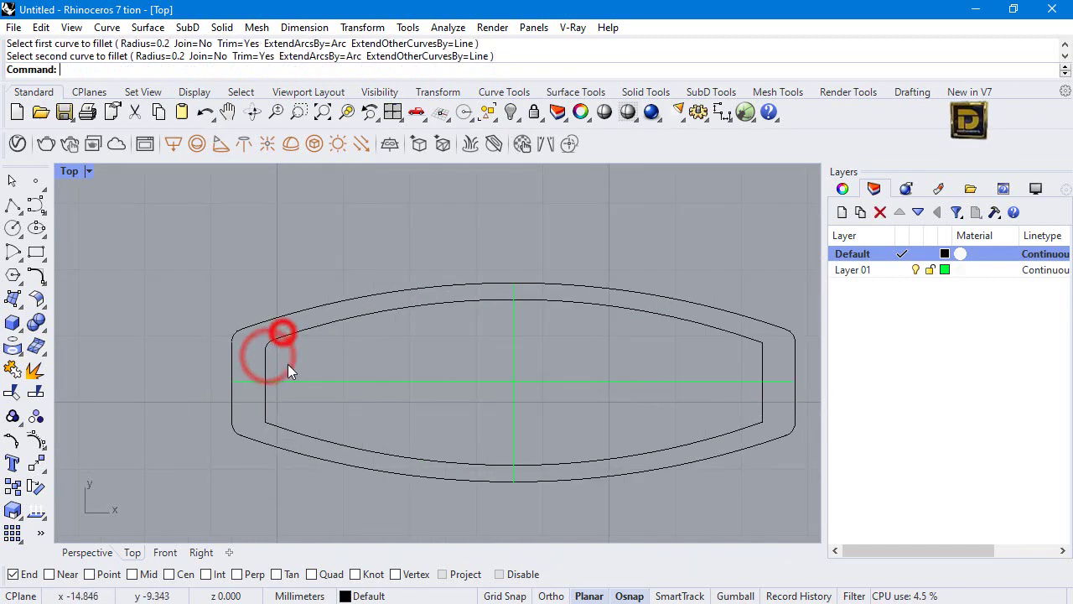
{"action": "key", "text": "Return"}
{"action": "left_click", "coordinate": [287, 425]}
{"action": "left_click", "coordinate": [269, 411]}
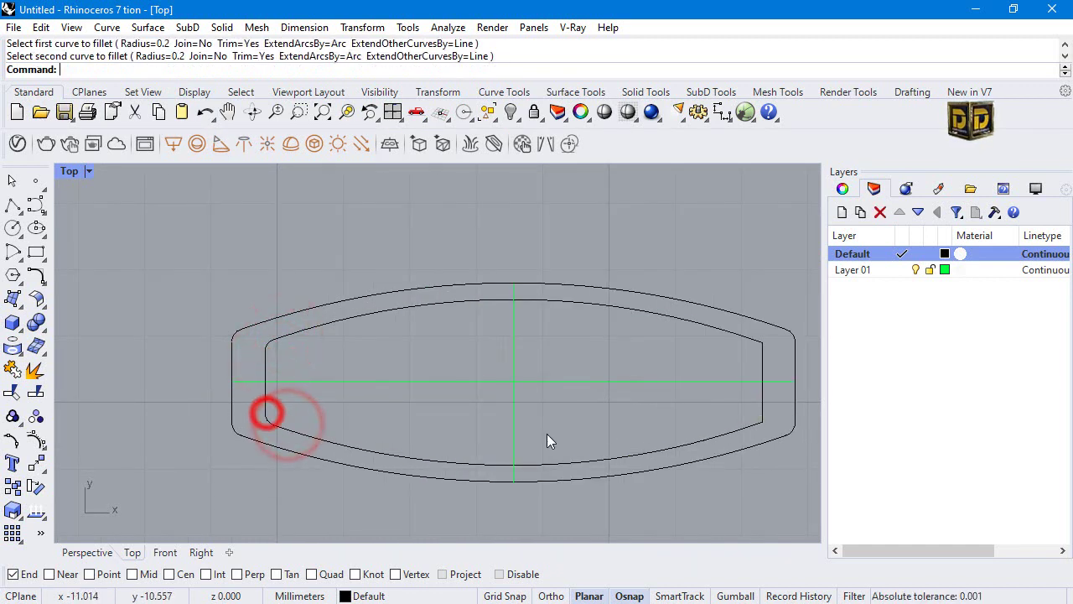
Fillet the lower-right and upper-right corners of the inner outline with the 0.2 mm radius.
{"action": "key", "text": "Return"}
{"action": "left_click", "coordinate": [745, 429]}
{"action": "left_click", "coordinate": [762, 412]}
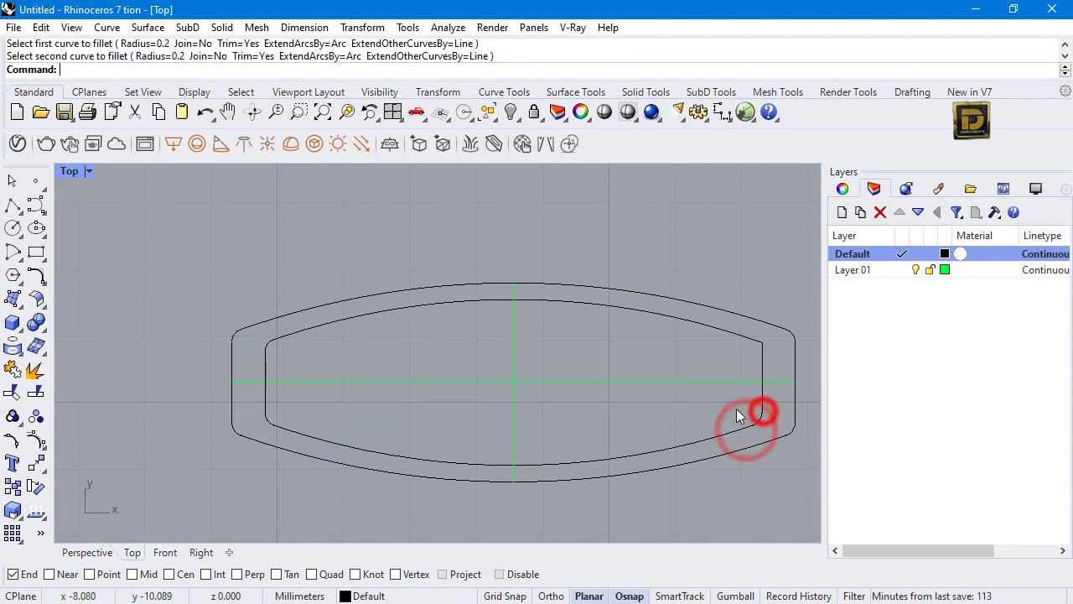
{"action": "key", "text": "Return"}
{"action": "left_click", "coordinate": [761, 363]}
{"action": "left_click", "coordinate": [756, 347]}
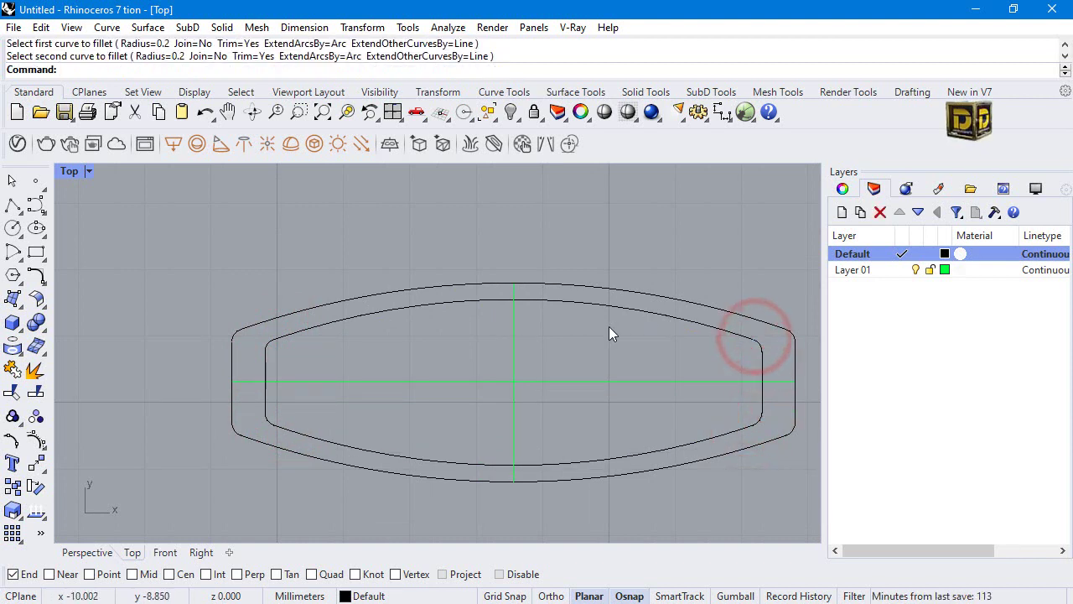
Select all the curves and join them so the inner and outer outlines each form one closed curve.
{"action": "mouse_move", "coordinate": [155, 228]}
{"action": "left_mouse_down"}
{"action": "mouse_move", "coordinate": [491, 282]}
{"action": "mouse_move", "coordinate": [607, 285]}
{"action": "left_mouse_up"}
{"action": "left_click", "coordinate": [600, 285]}
{"action": "left_click", "coordinate": [583, 255]}
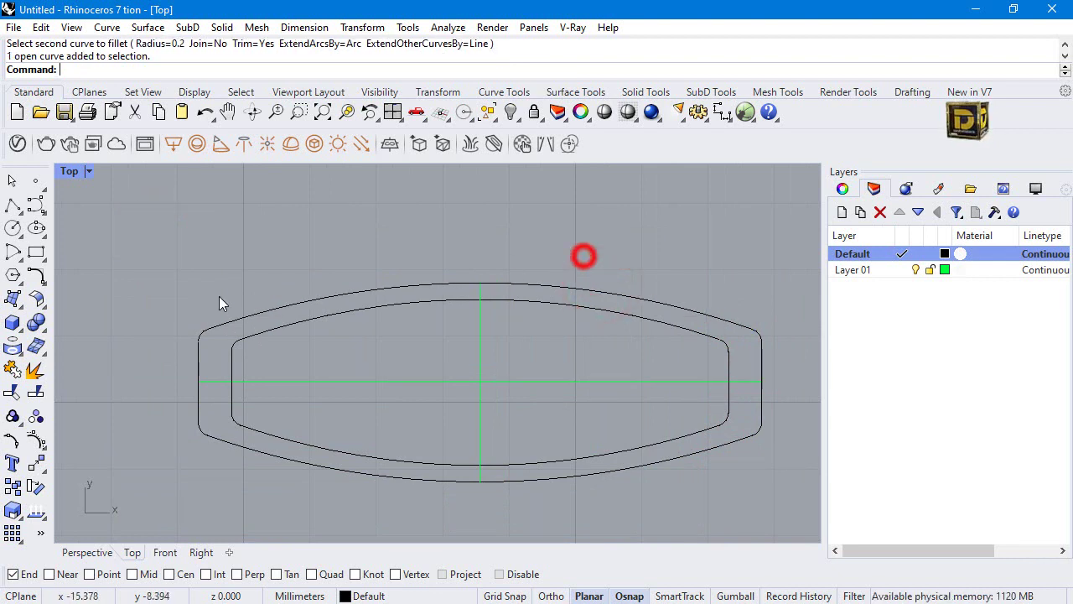
{"action": "left_click_drag", "start_coordinate": [155, 277], "coordinate": [778, 540]}
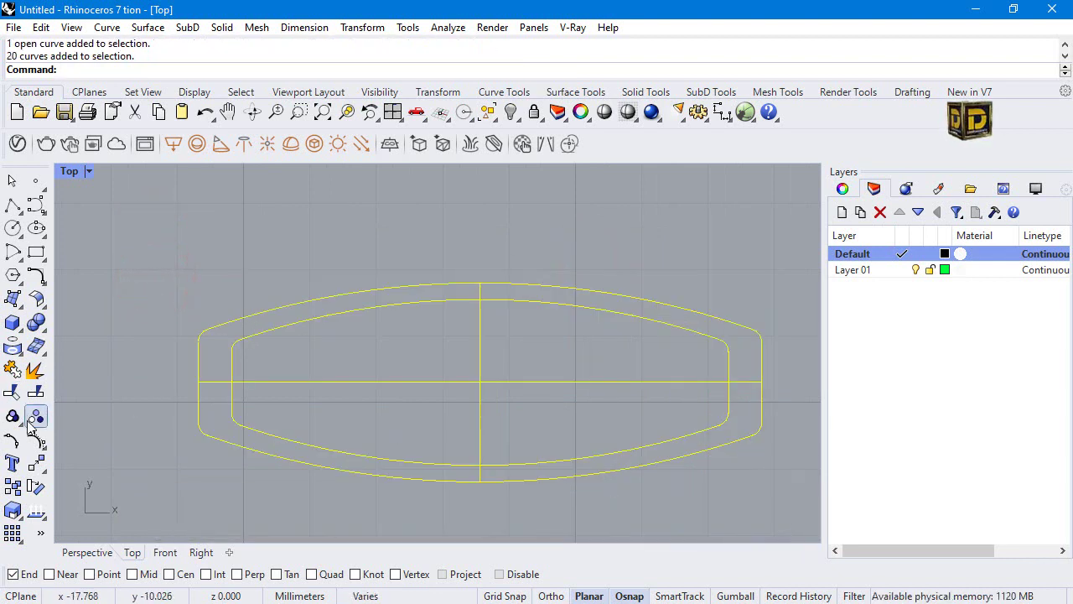
{"action": "left_click", "coordinate": [209, 383]}
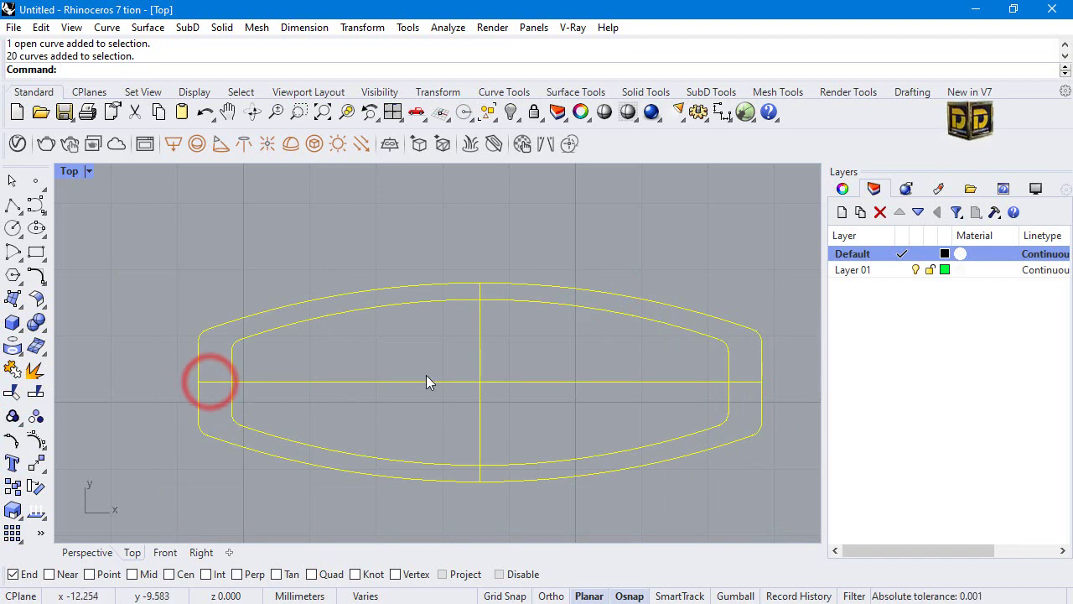
{"action": "left_click", "coordinate": [12, 370]}
{"action": "left_click", "coordinate": [233, 503]}
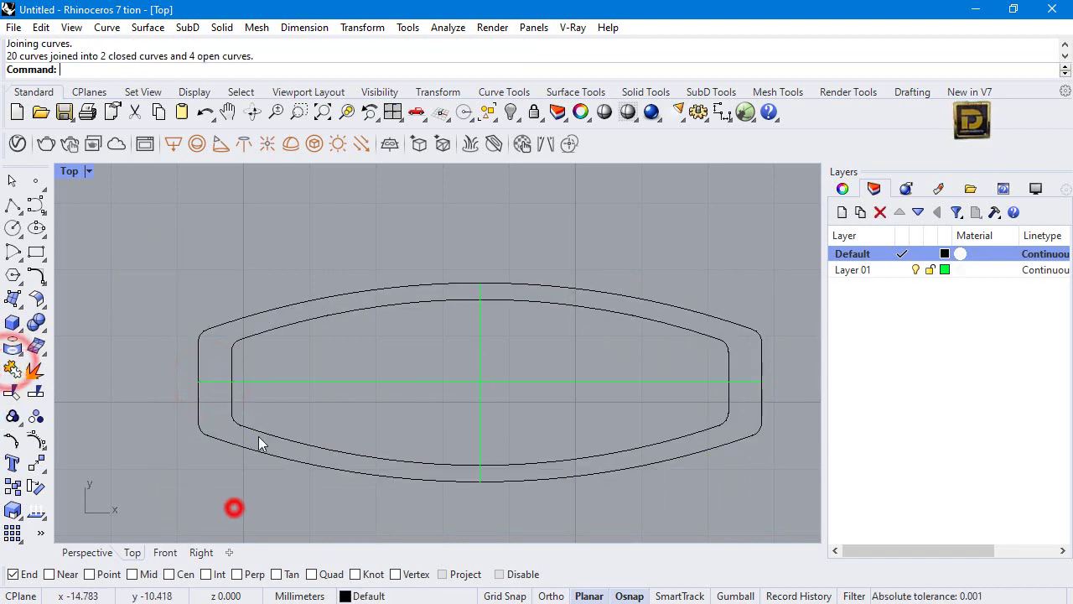
{"action": "left_click", "coordinate": [277, 379]}
{"action": "left_click", "coordinate": [395, 348]}
{"action": "left_click_drag", "start_coordinate": [533, 343], "coordinate": [459, 390]}
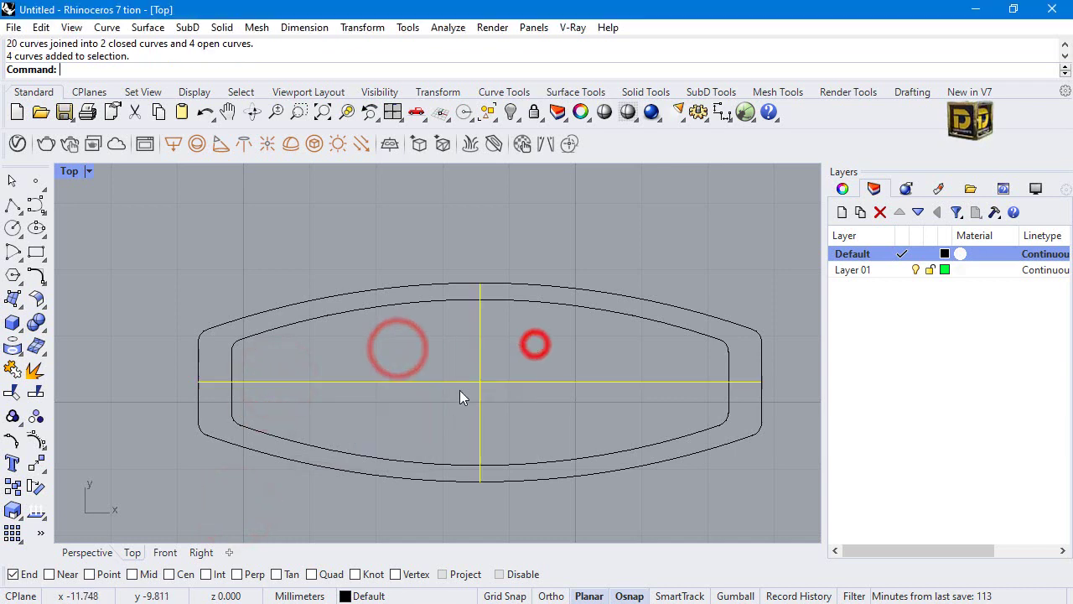
Extrude the outer closed outline 8 mm downward as a solid, setting its vertical direction in the Front view.
{"action": "left_click", "coordinate": [401, 288]}
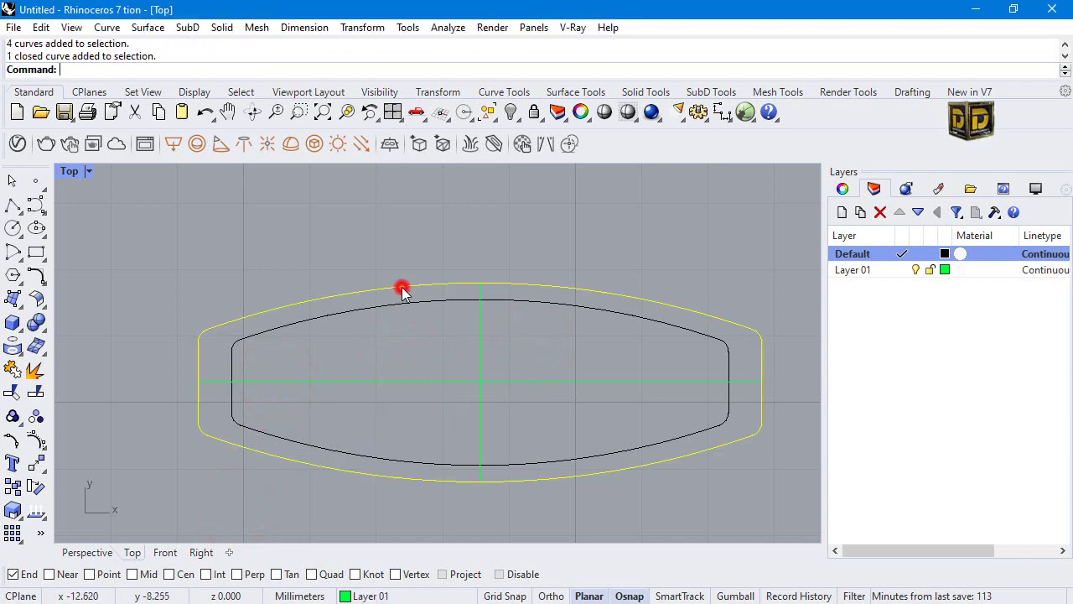
{"action": "double_click", "coordinate": [71, 170]}
{"action": "scroll", "coordinate": [279, 448], "scroll_direction": "down", "scroll_amount": 3}
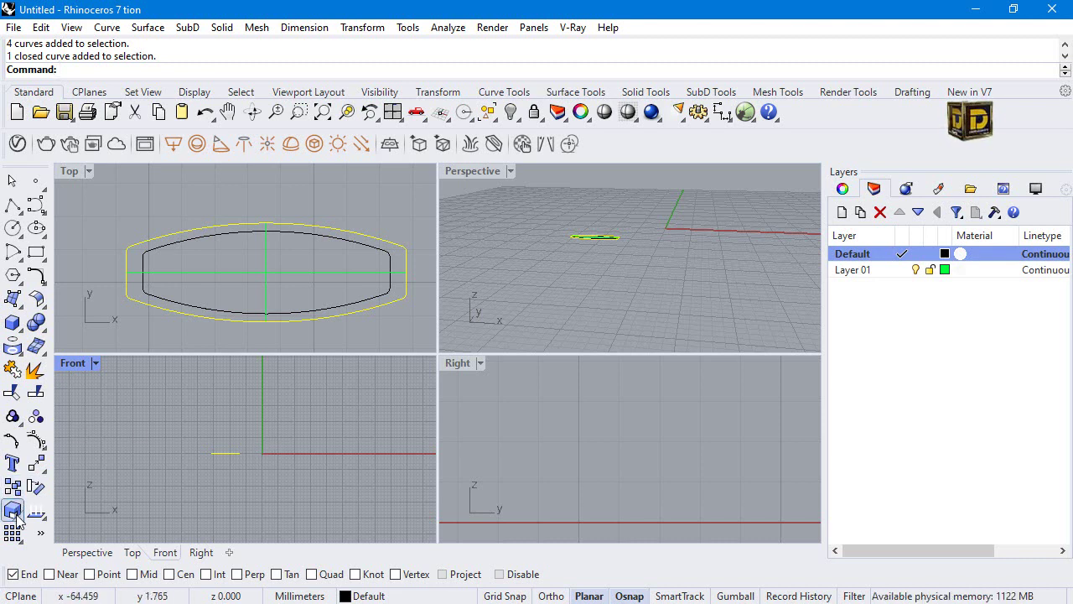
{"action": "left_click", "coordinate": [20, 327]}
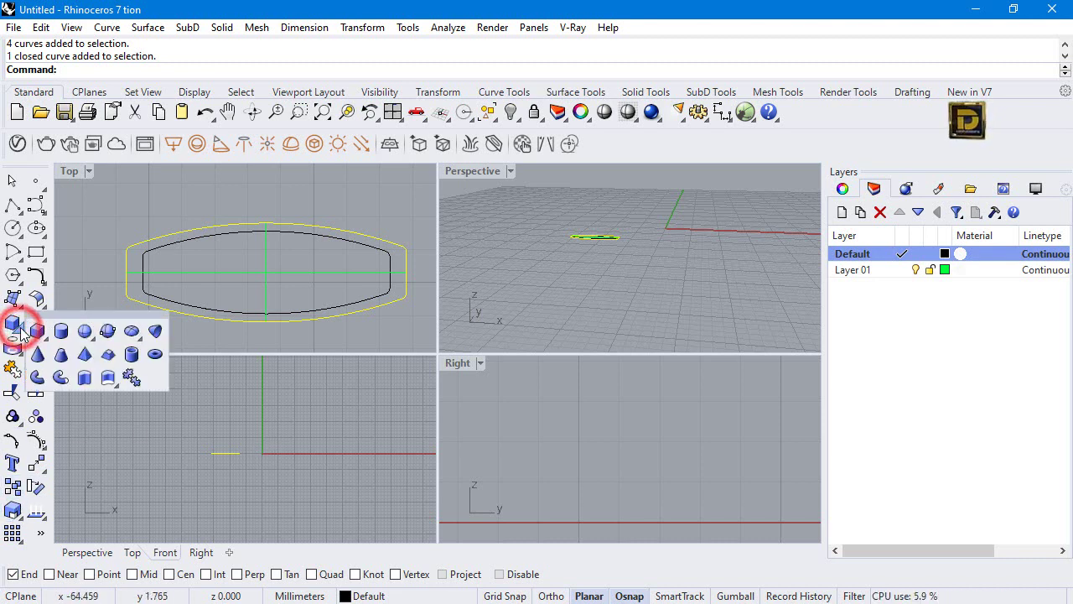
{"action": "left_click", "coordinate": [85, 378]}
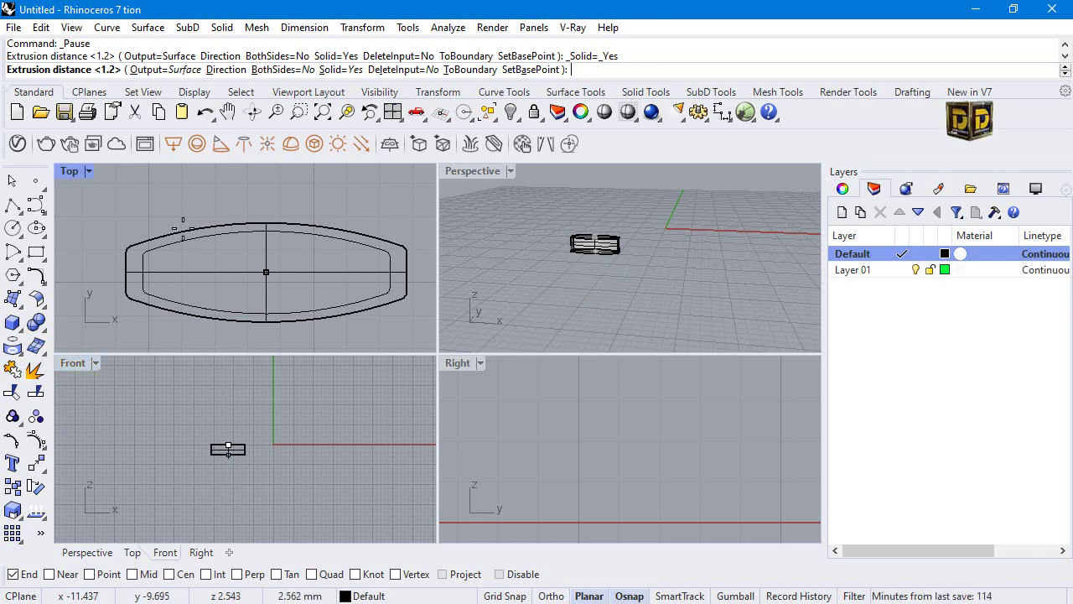
{"action": "left_click", "coordinate": [223, 70]}
{"action": "left_click", "coordinate": [225, 444]}
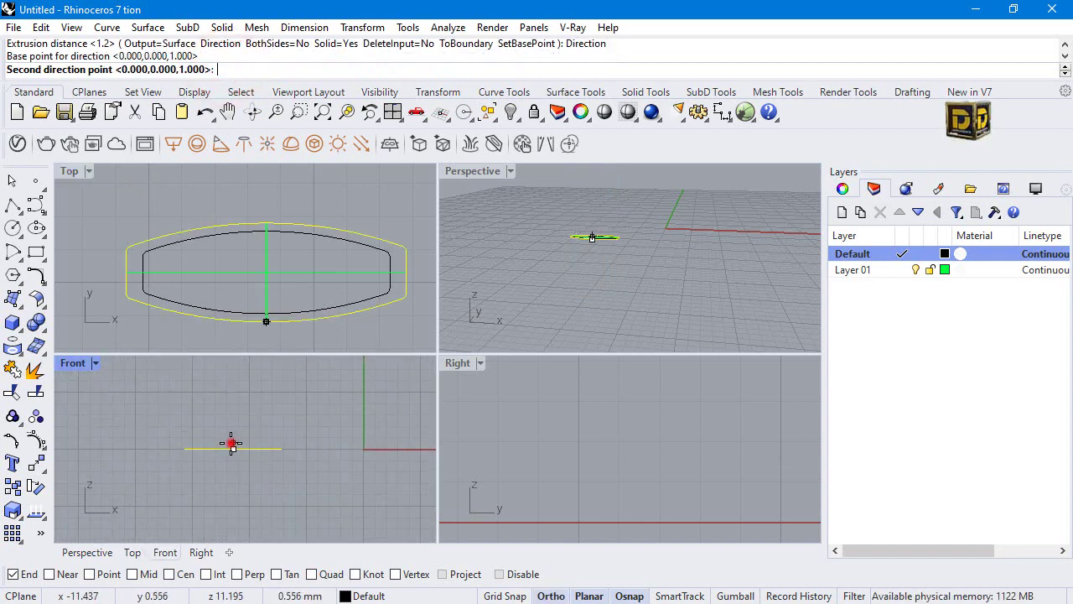
{"action": "left_click", "coordinate": [232, 504]}
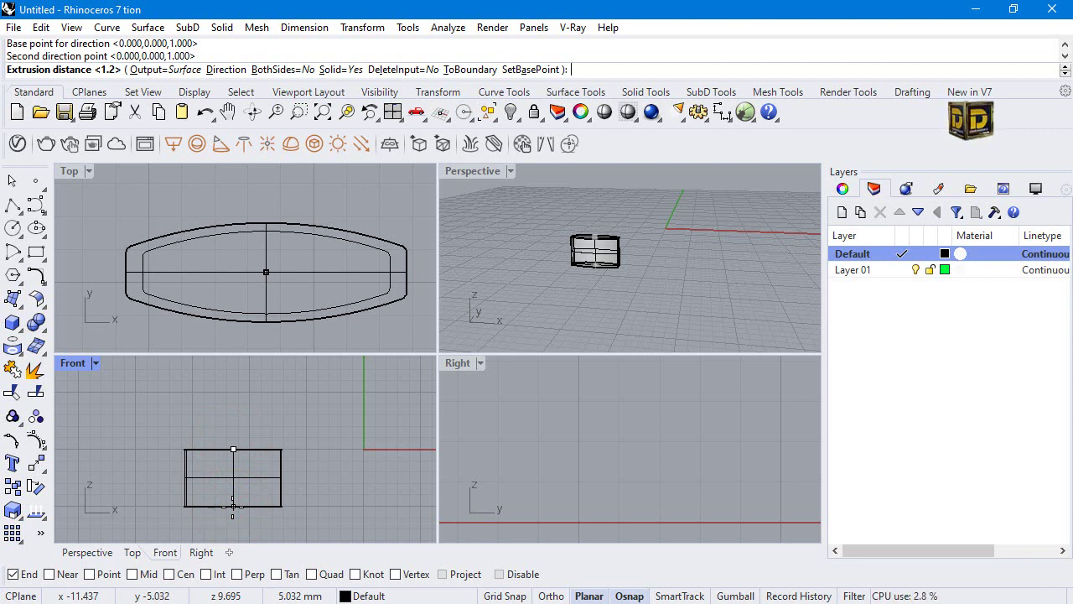
{"action": "type", "text": "8"}
{"action": "key", "text": "Return"}
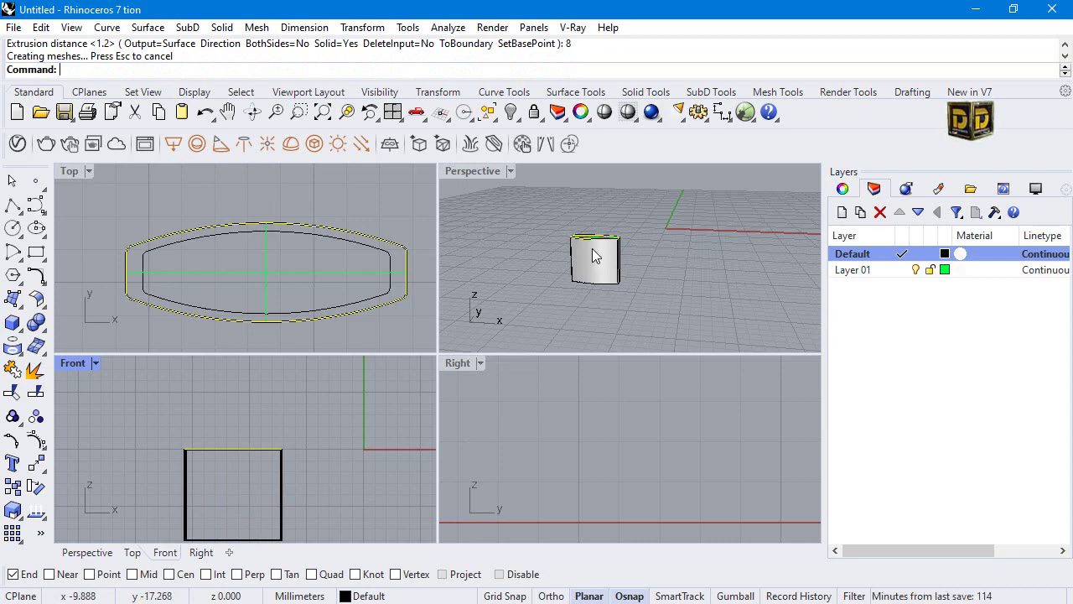
Examine the extruded solid and the inner outline on its top face in the Perspective view.
{"action": "scroll", "coordinate": [608, 220], "scroll_direction": "up", "scroll_amount": 5}
{"action": "left_click", "coordinate": [690, 244]}
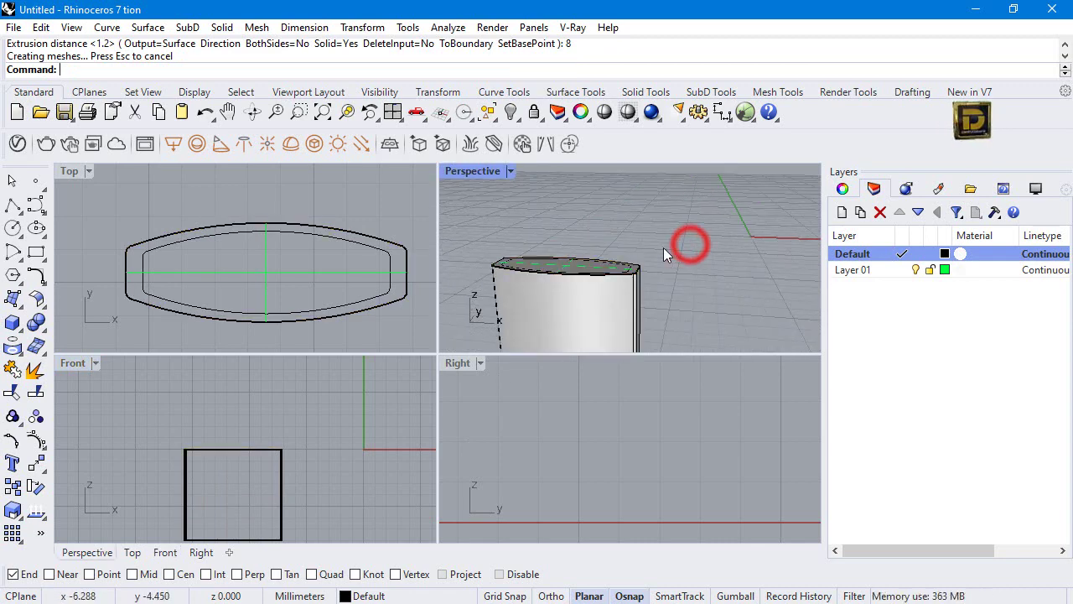
{"action": "scroll", "coordinate": [658, 254], "scroll_direction": "up", "scroll_amount": 2}
{"action": "scroll", "coordinate": [587, 285], "scroll_direction": "up", "scroll_amount": 2}
{"action": "left_click", "coordinate": [597, 305]}
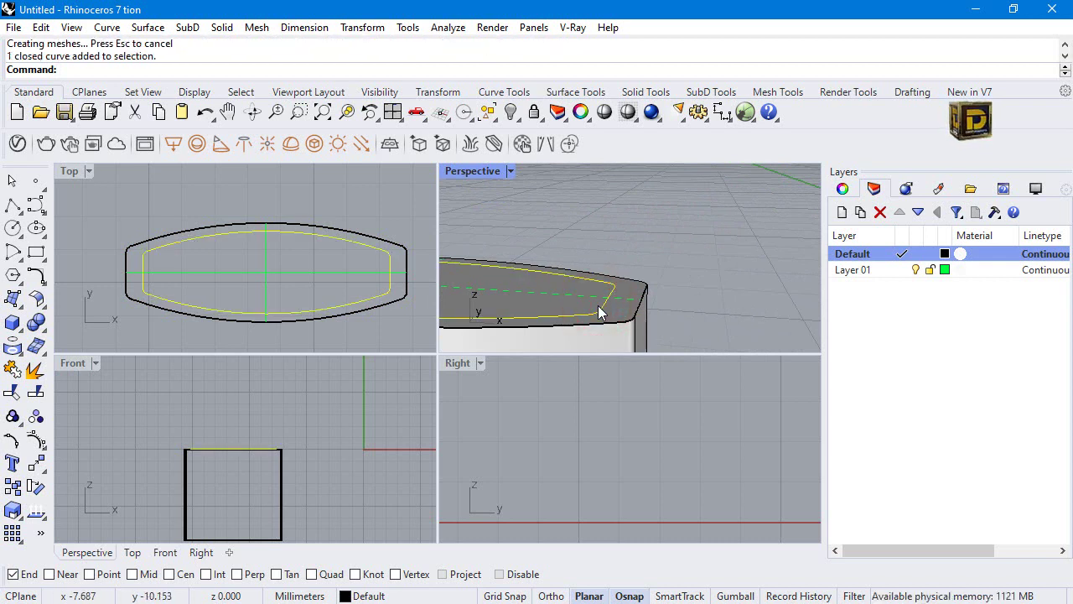
{"action": "left_click", "coordinate": [629, 312]}
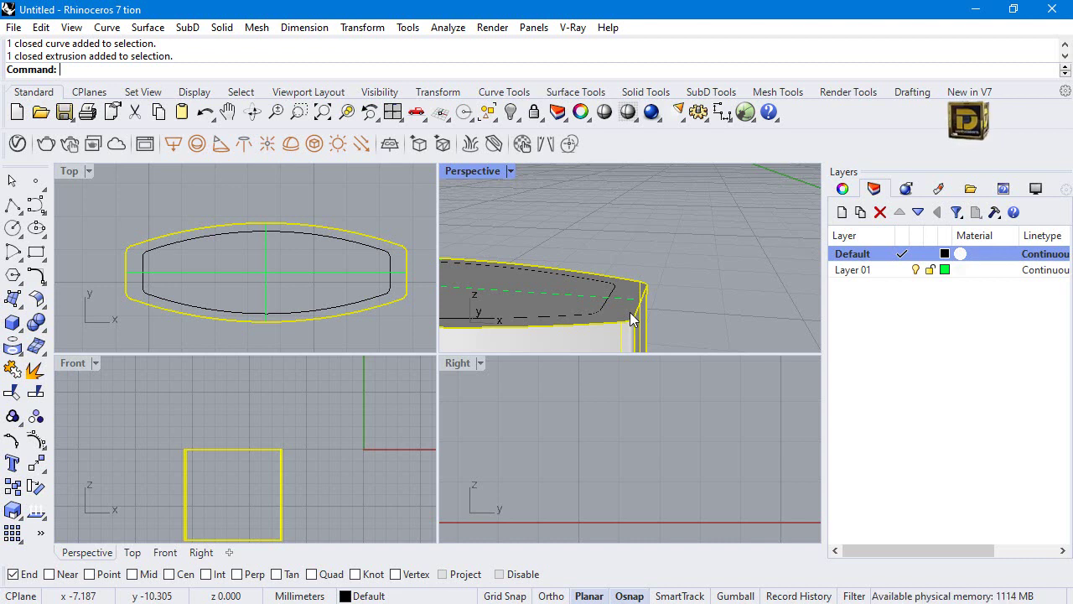
{"action": "left_click", "coordinate": [677, 238]}
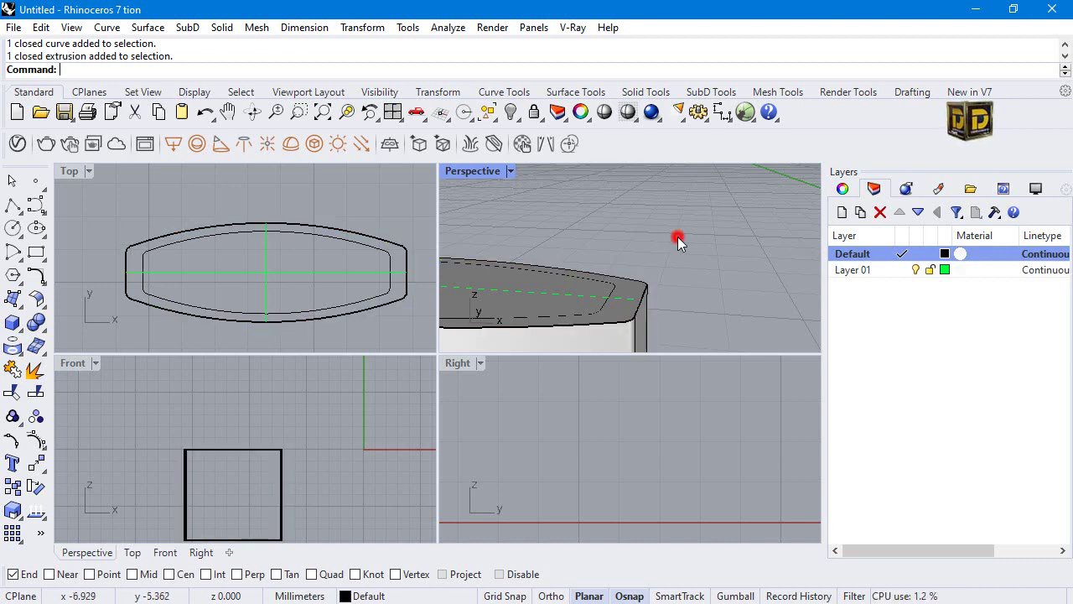
{"action": "double_click", "coordinate": [482, 174]}
{"action": "right_click_drag", "start_coordinate": [575, 246], "coordinate": [485, 338]}
{"action": "key", "text": "Return"}
{"action": "double_click", "coordinate": [89, 172]}
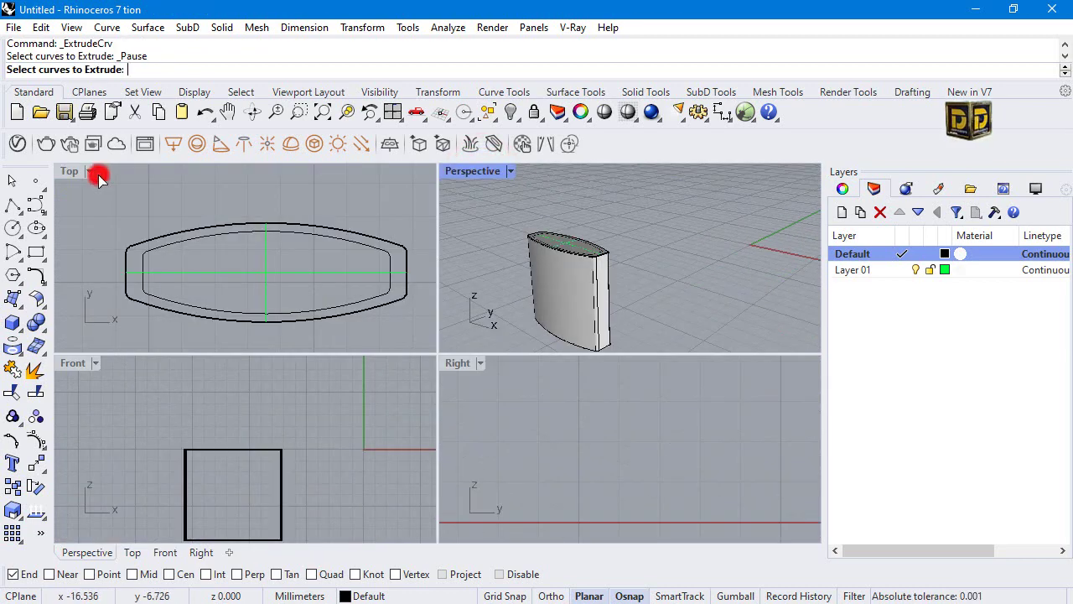
{"action": "scroll", "coordinate": [566, 244], "scroll_direction": "up", "scroll_amount": 2}
{"action": "left_click", "coordinate": [525, 240]}
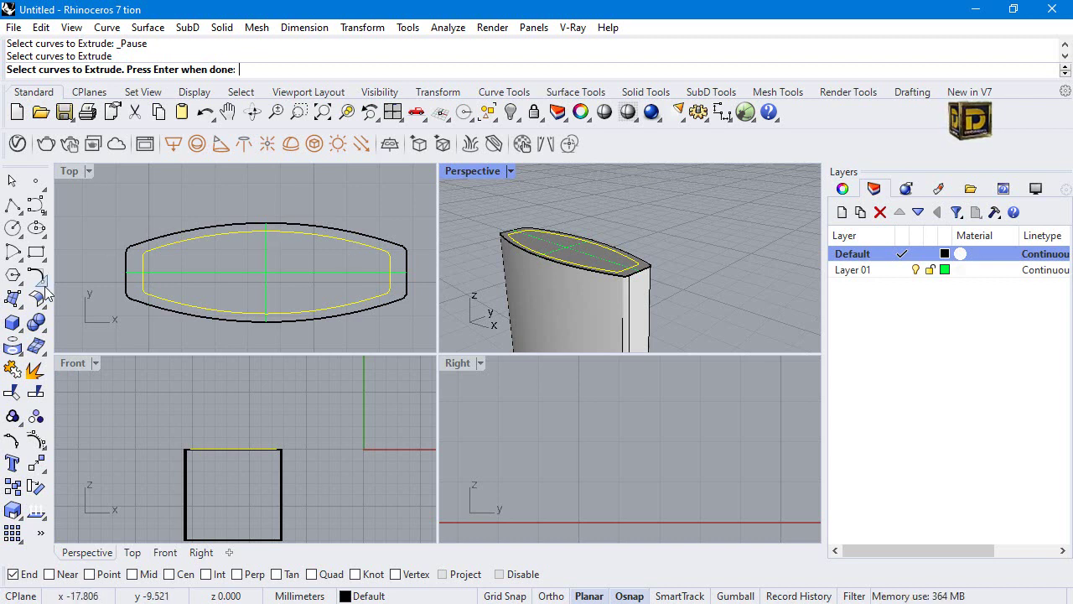
Extrude the inner closed outline as a solid with BothSides=Yes and a distance of 0.2 mm.
{"action": "left_click", "coordinate": [14, 324]}
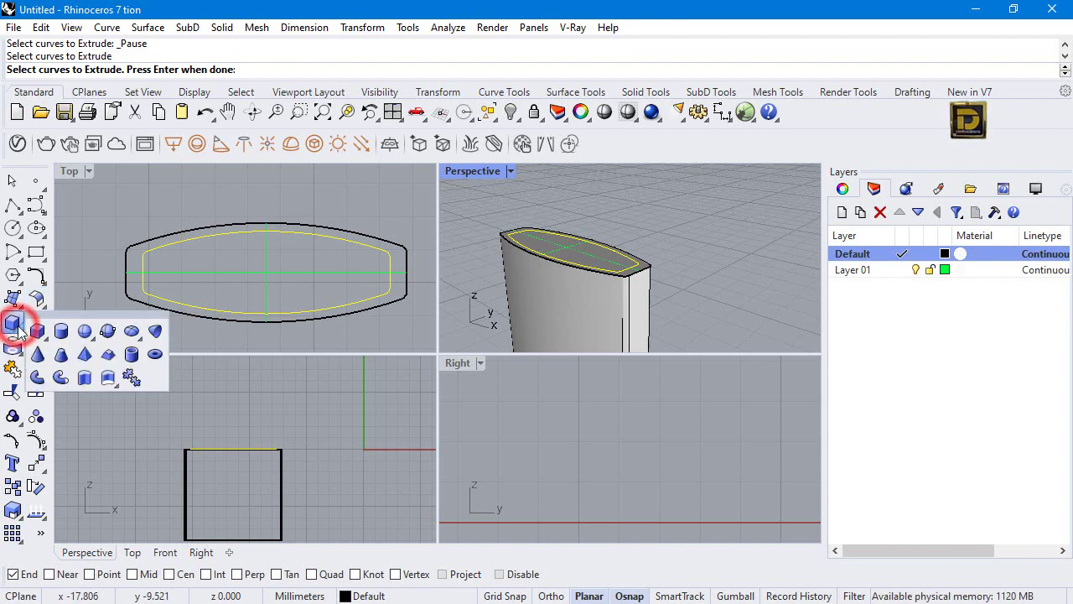
{"action": "left_click", "coordinate": [84, 367]}
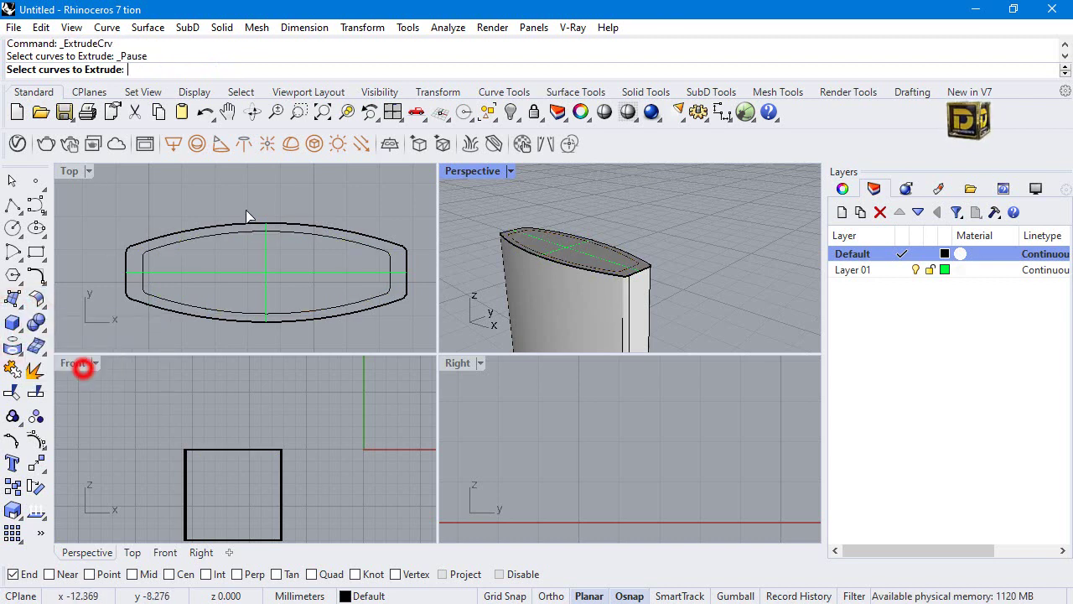
{"action": "left_click", "coordinate": [377, 293]}
{"action": "key", "text": "Return"}
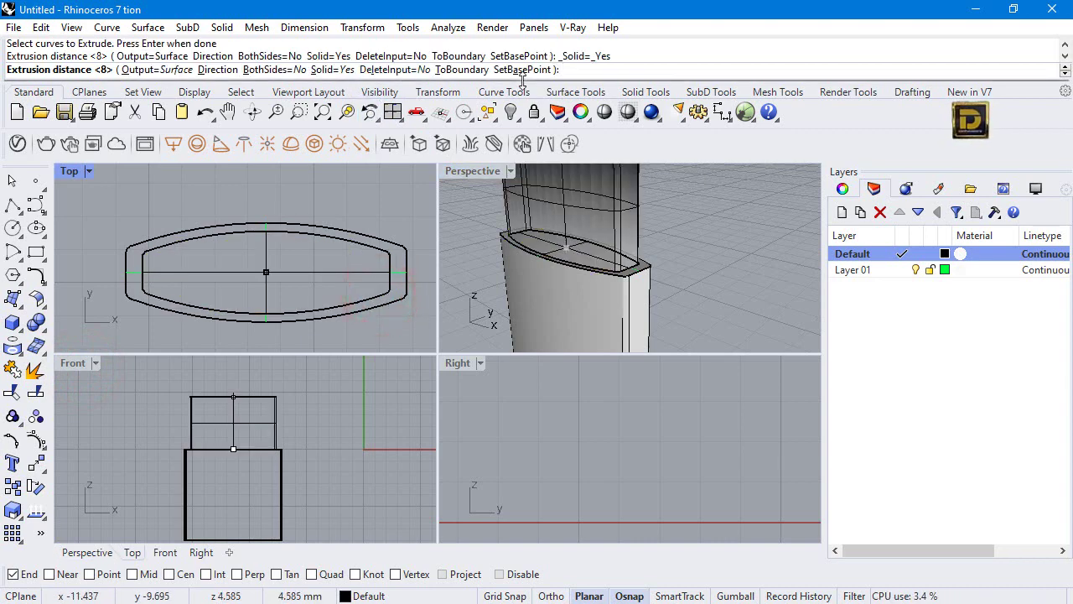
{"action": "left_click", "coordinate": [277, 70]}
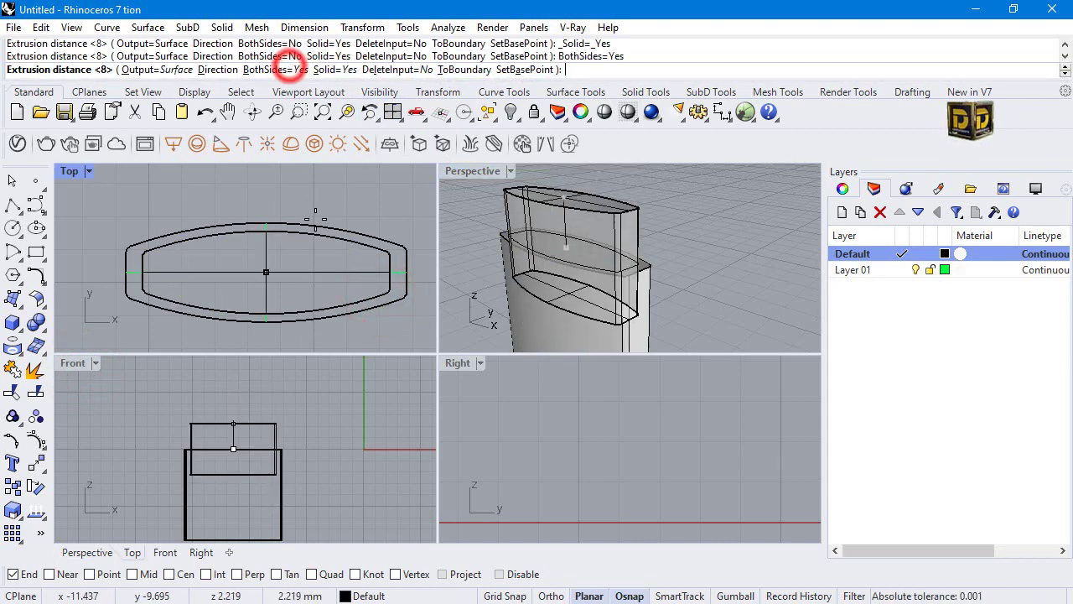
{"action": "type", "text": "."}
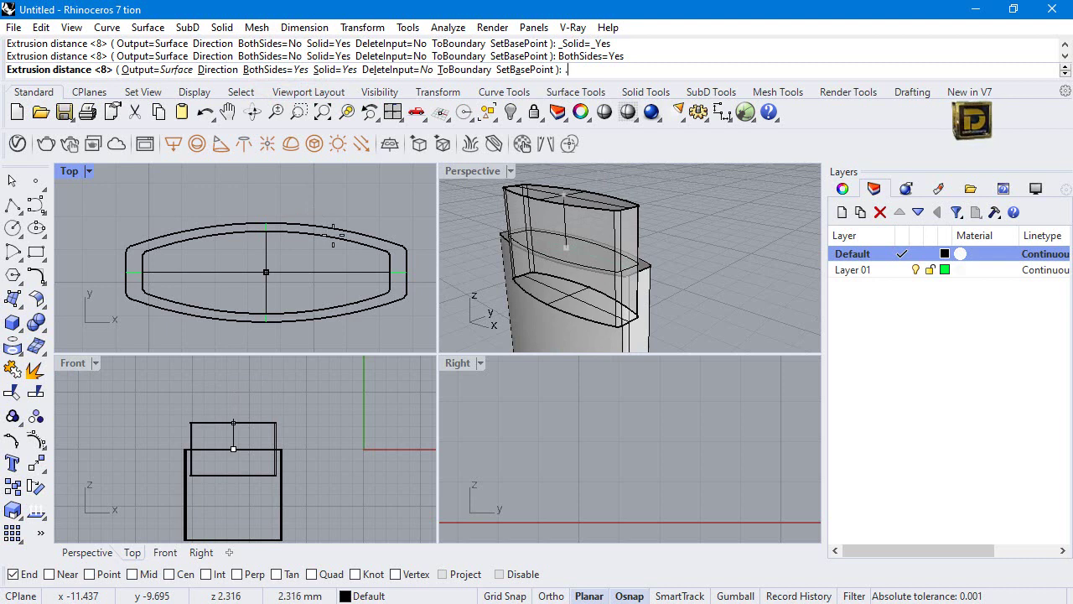
{"action": "type", "text": "2"}
{"action": "key", "text": "Return"}
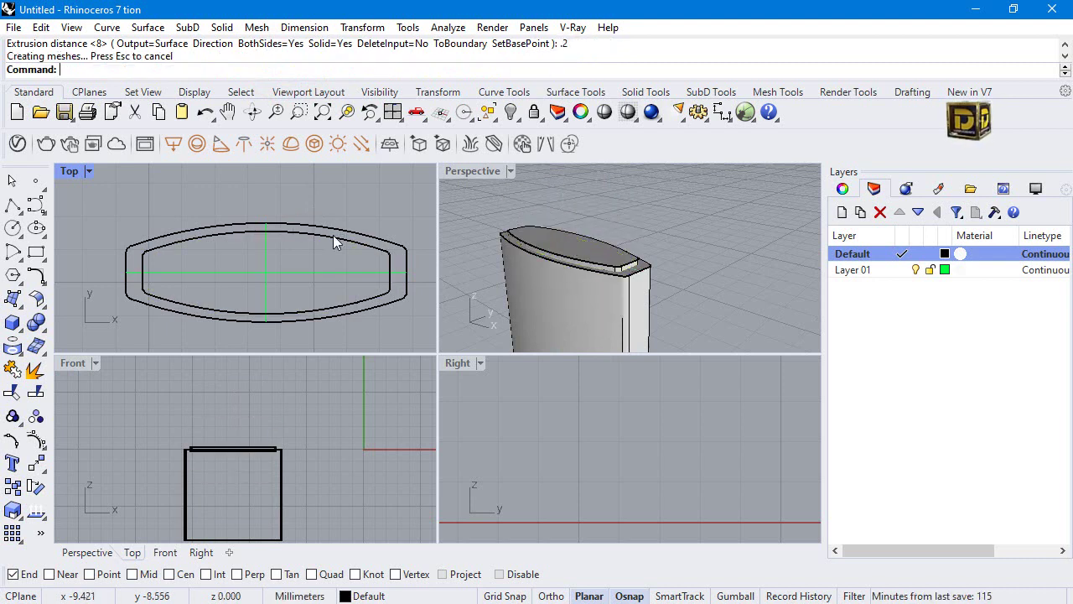
Change the document's model units to Centimeters without scaling the existing geometry.
{"action": "scroll", "coordinate": [315, 484], "scroll_direction": "down", "scroll_amount": 1}
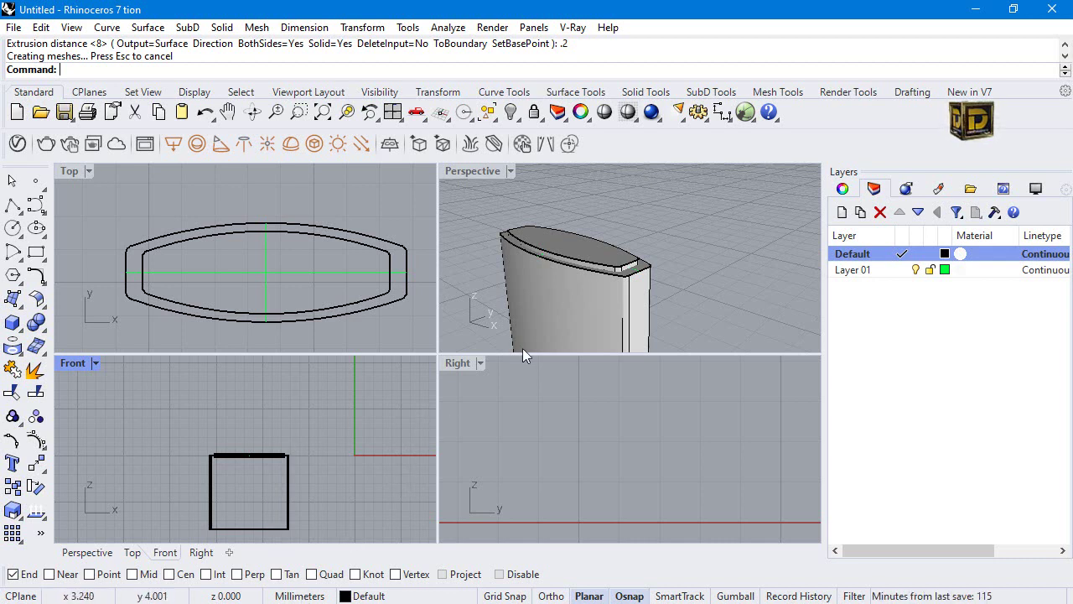
{"action": "left_click", "coordinate": [299, 596]}
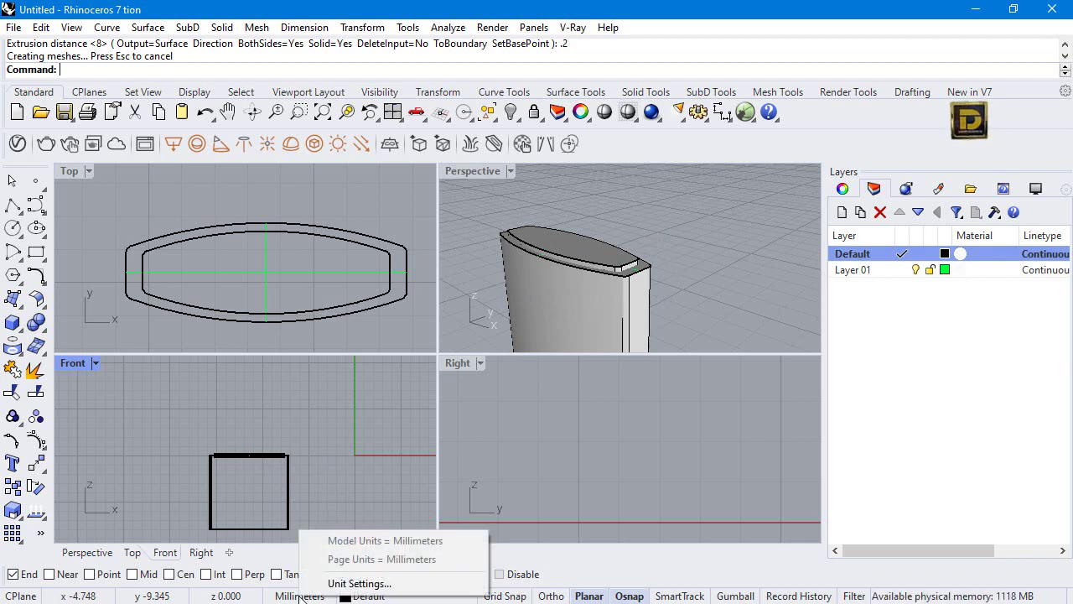
{"action": "left_click", "coordinate": [335, 586]}
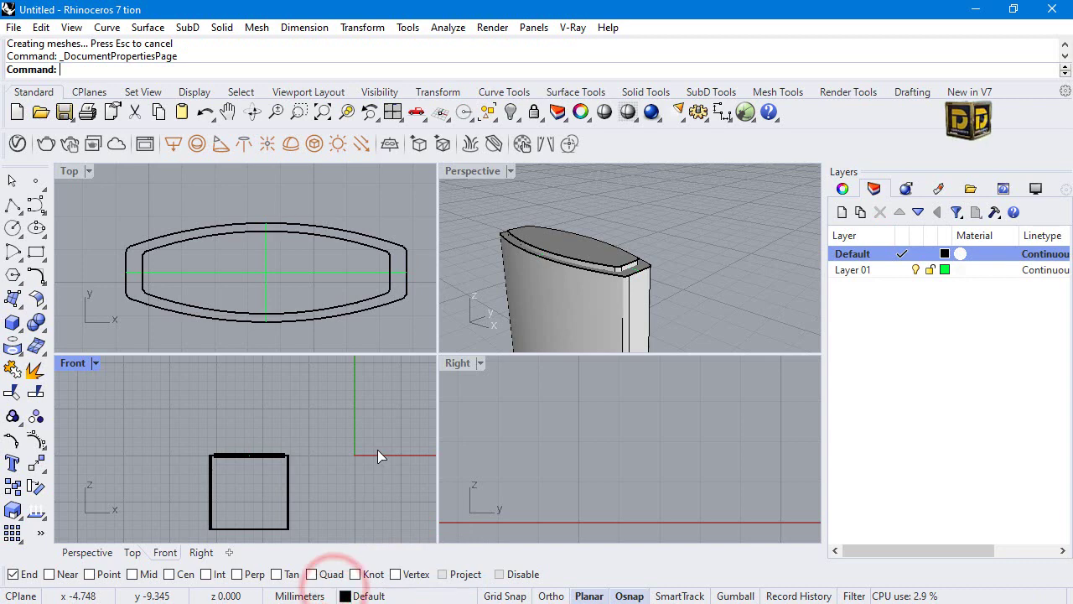
{"action": "left_click", "coordinate": [395, 79]}
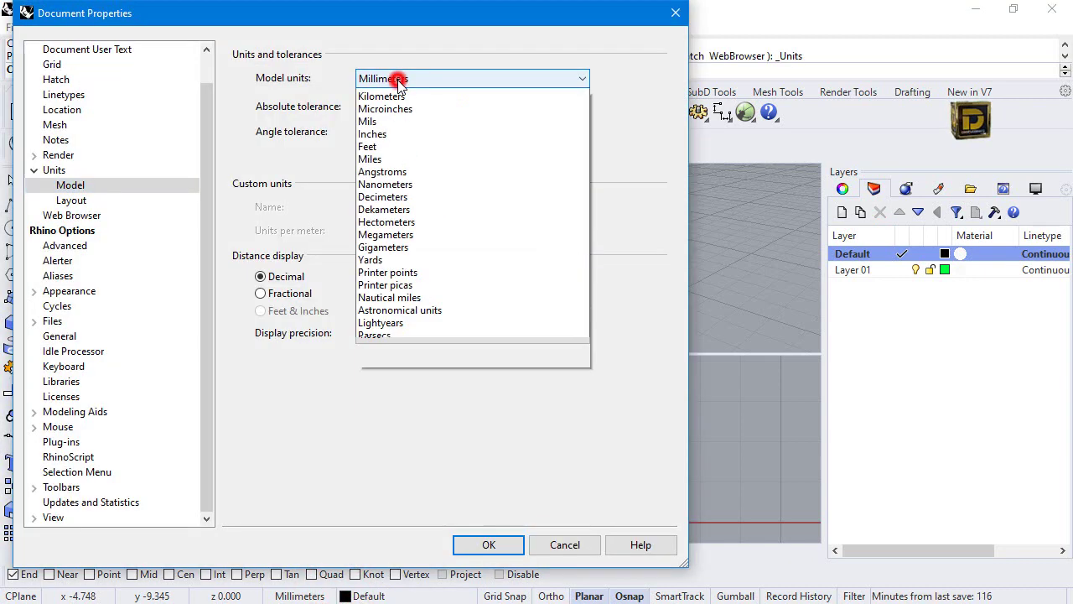
{"action": "left_click", "coordinate": [391, 122]}
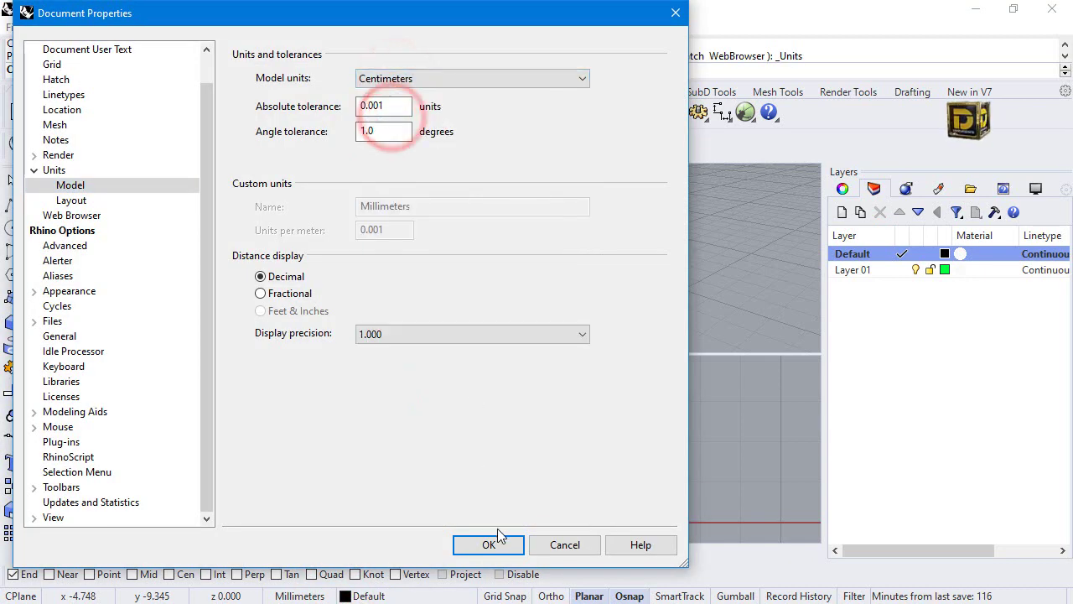
{"action": "left_click", "coordinate": [491, 541]}
{"action": "left_click", "coordinate": [569, 347]}
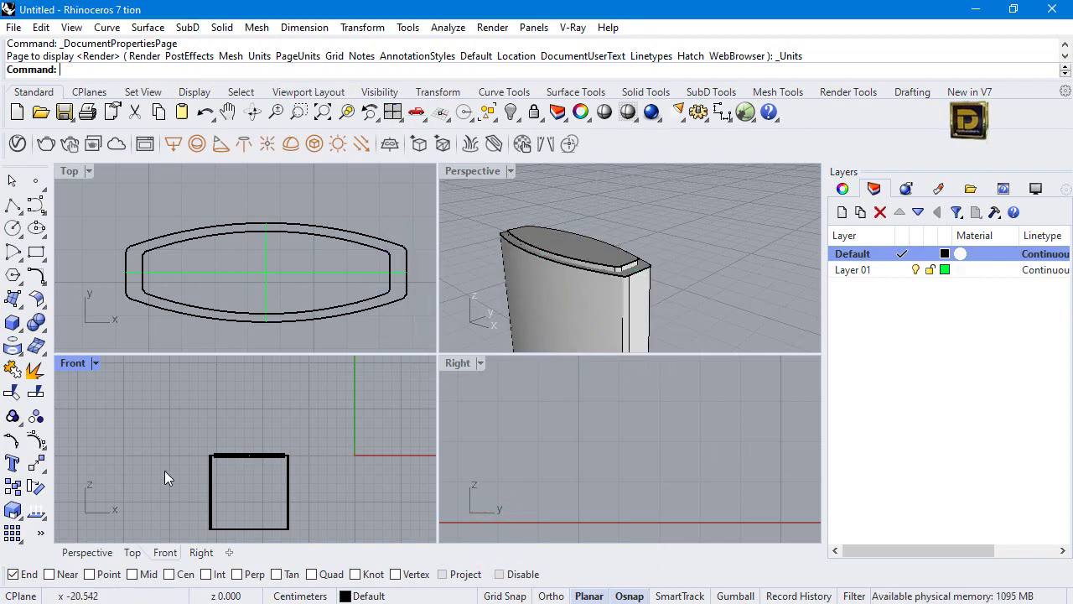
{"action": "scroll", "coordinate": [339, 420], "scroll_direction": "down", "scroll_amount": 1}
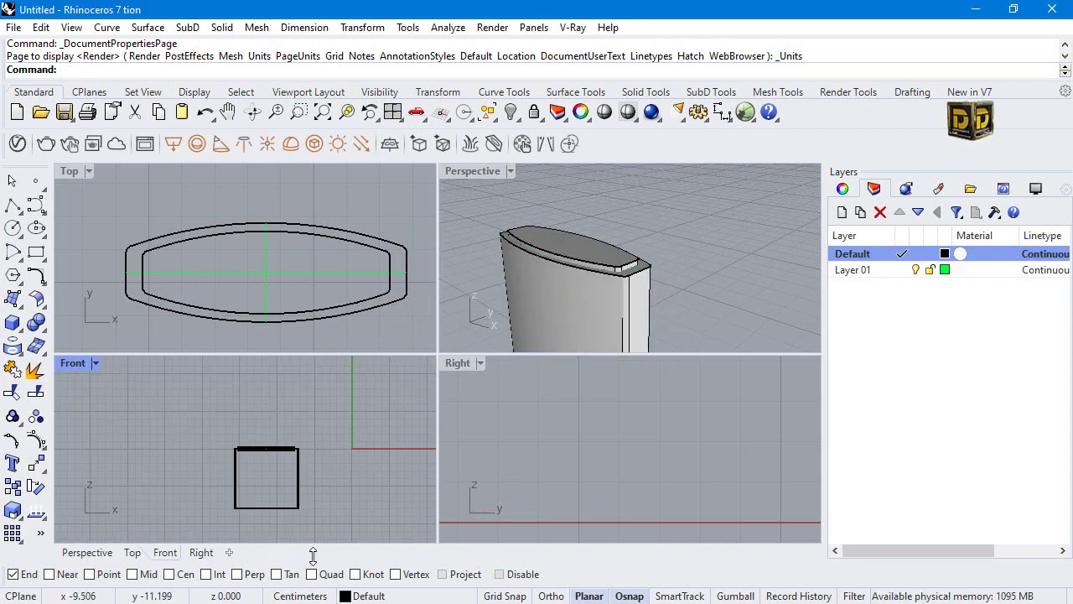
Hide the tall outer extrusion and all the curves, leaving the thin inner solid on its own.
{"action": "left_click", "coordinate": [511, 297]}
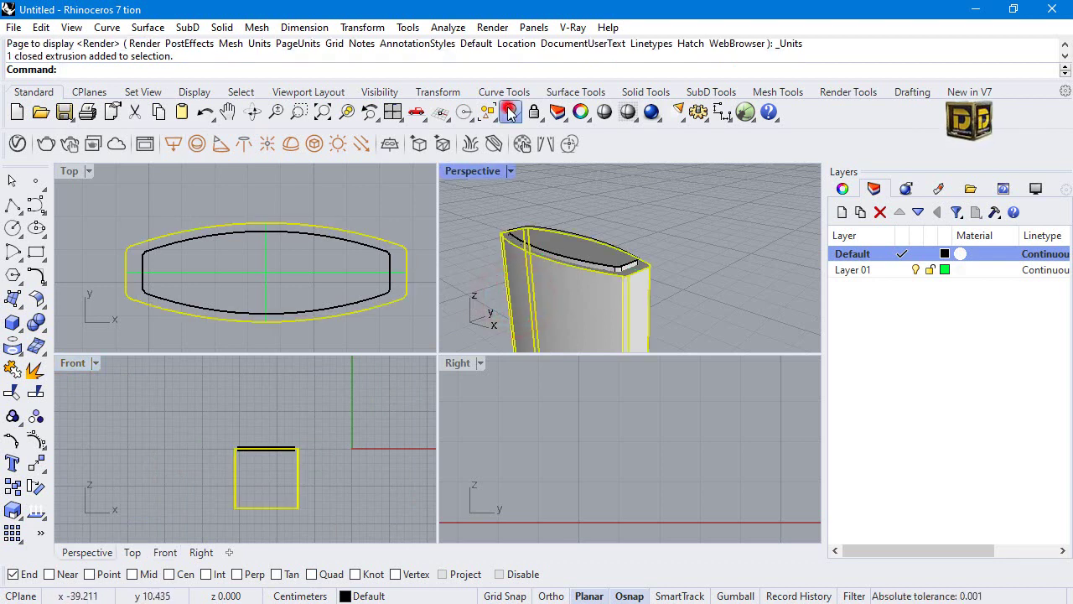
{"action": "left_click", "coordinate": [513, 115]}
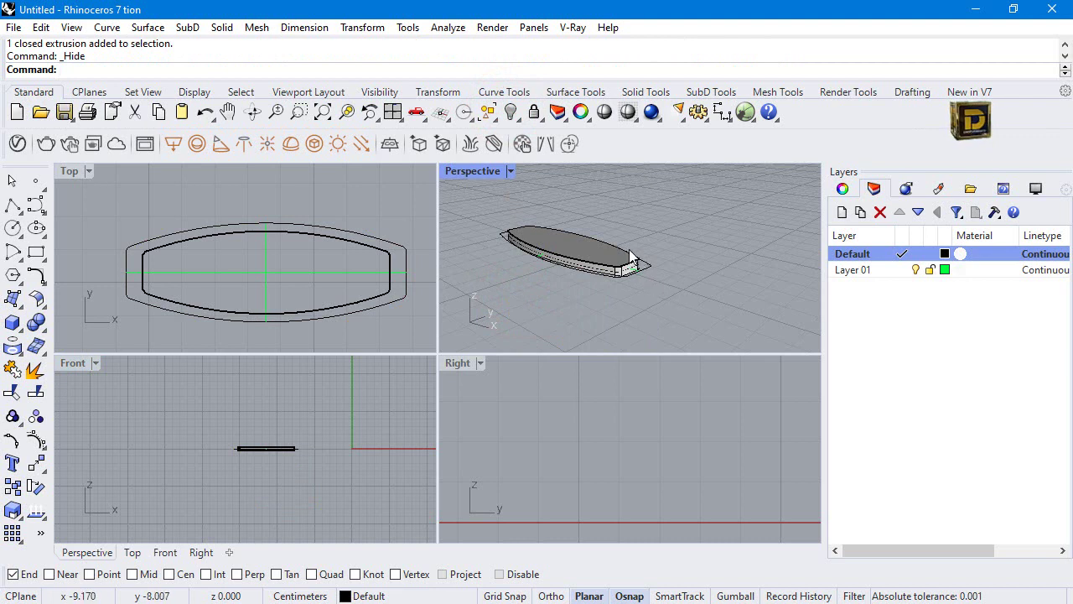
{"action": "left_click", "coordinate": [491, 120]}
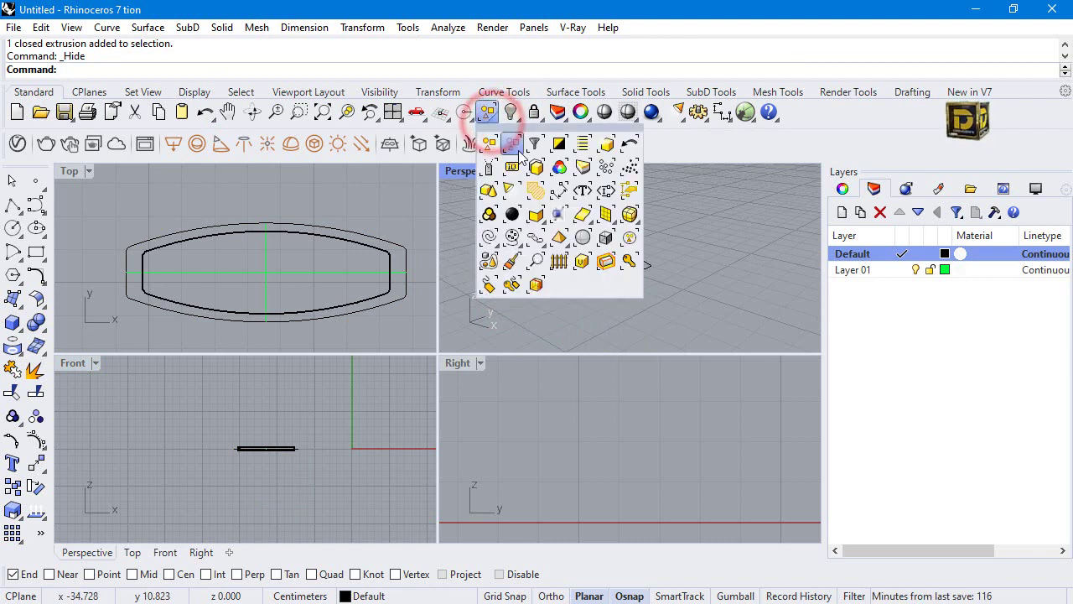
{"action": "left_click", "coordinate": [489, 235]}
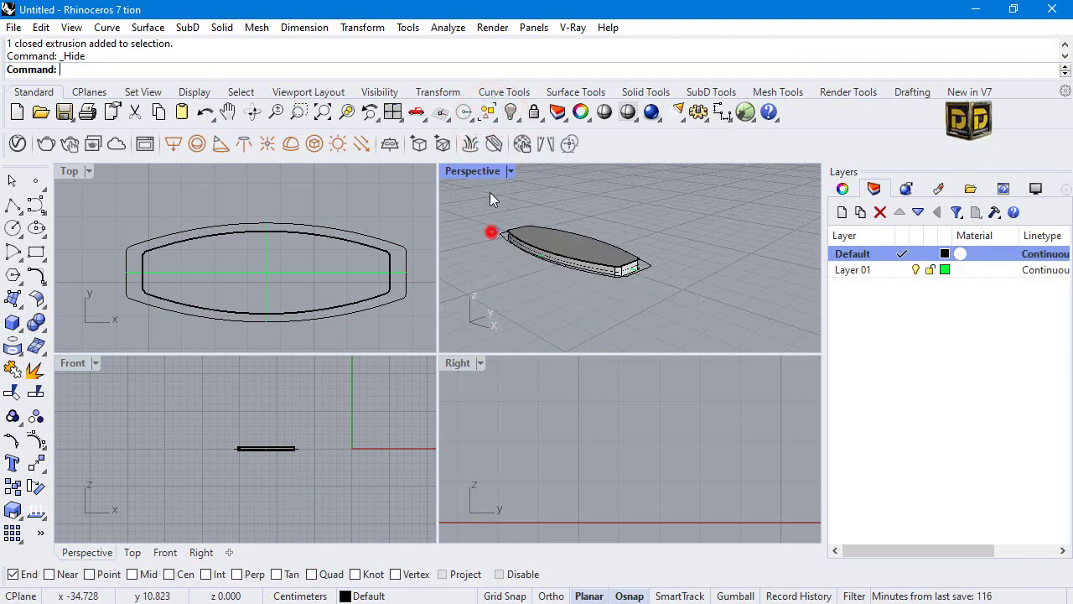
{"action": "left_click", "coordinate": [510, 111]}
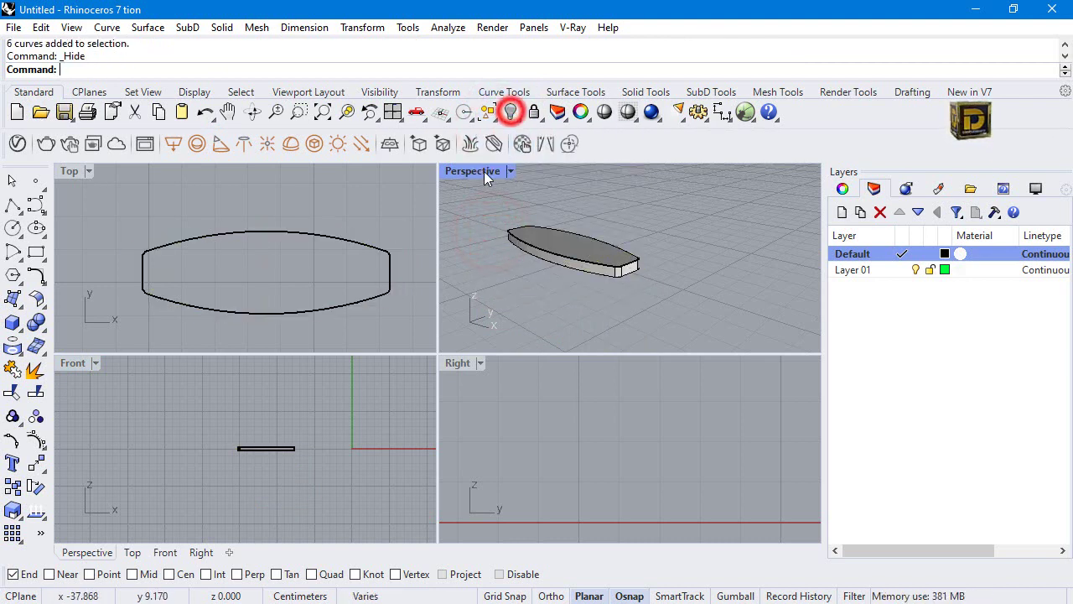
Fillet all the edges of the thin inner solid with a radius of 0.05.
{"action": "left_click", "coordinate": [36, 324]}
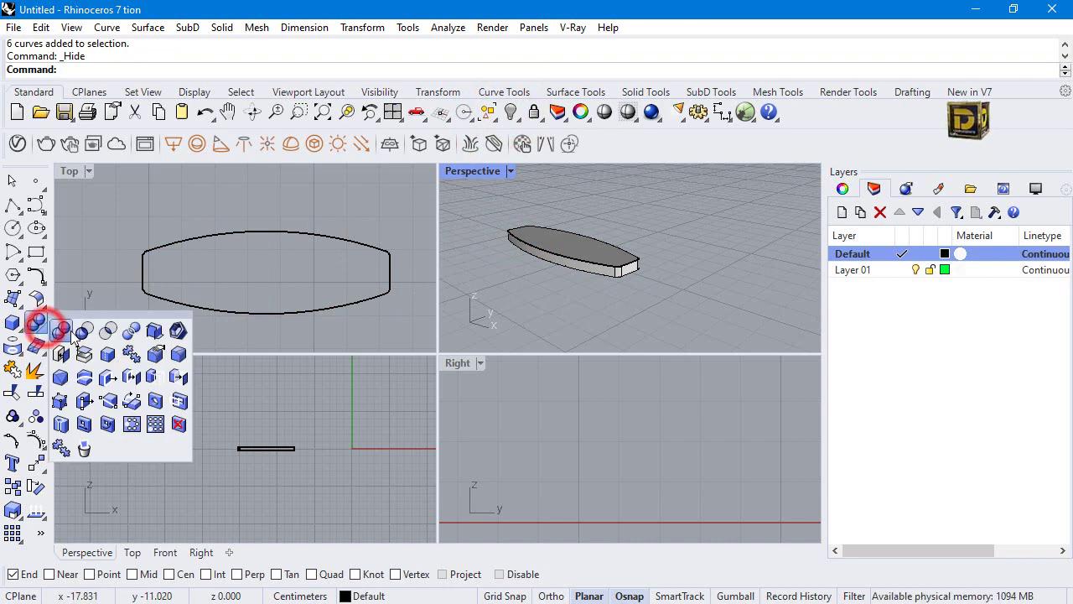
{"action": "left_click", "coordinate": [180, 353]}
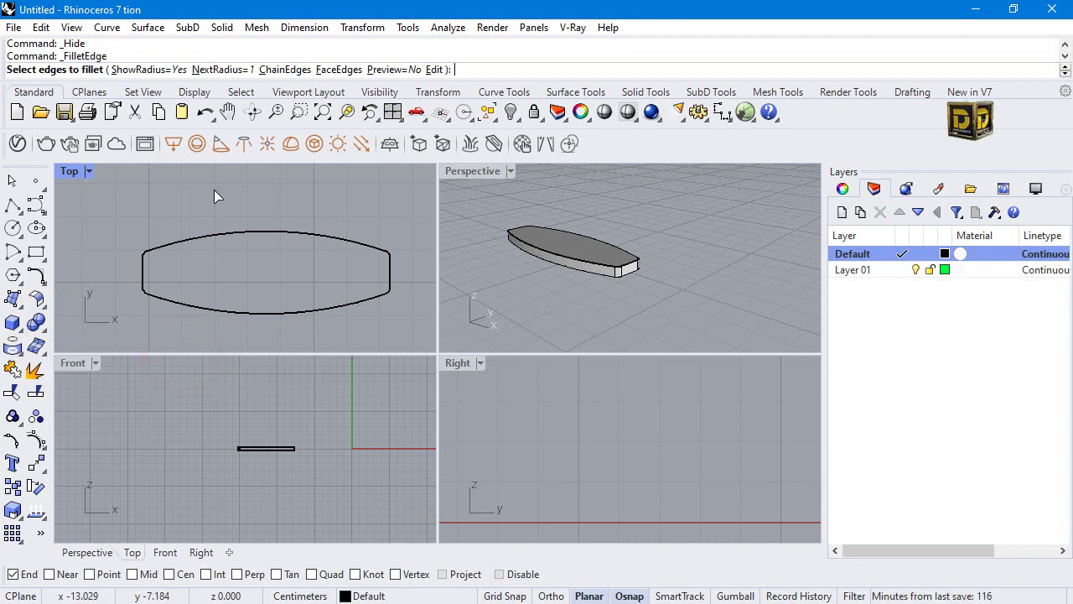
{"action": "left_click", "coordinate": [248, 70]}
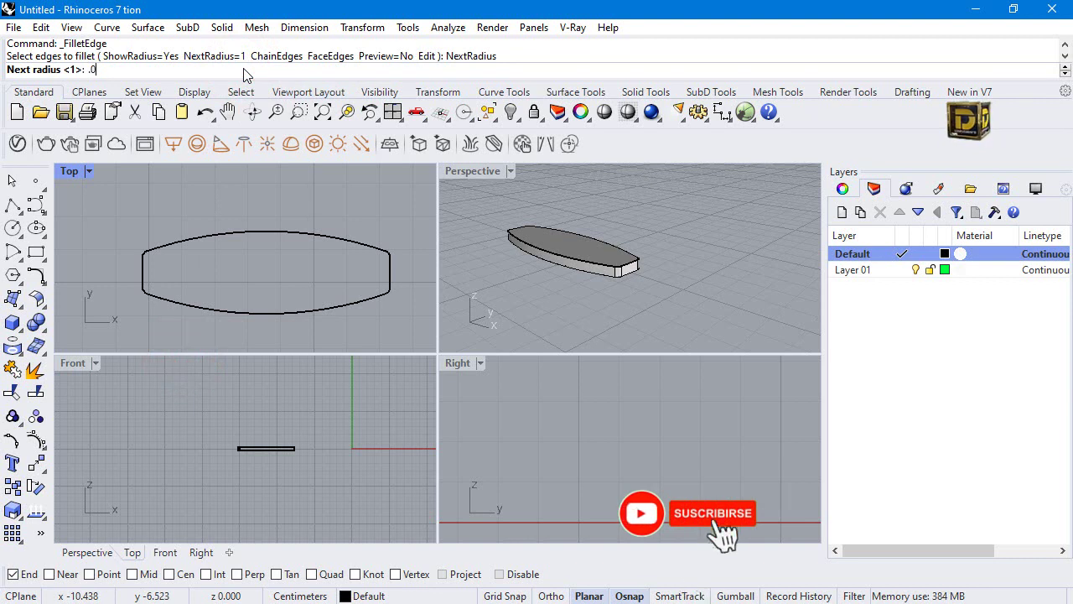
{"action": "type", "text": ".05"}
{"action": "key", "text": "Return"}
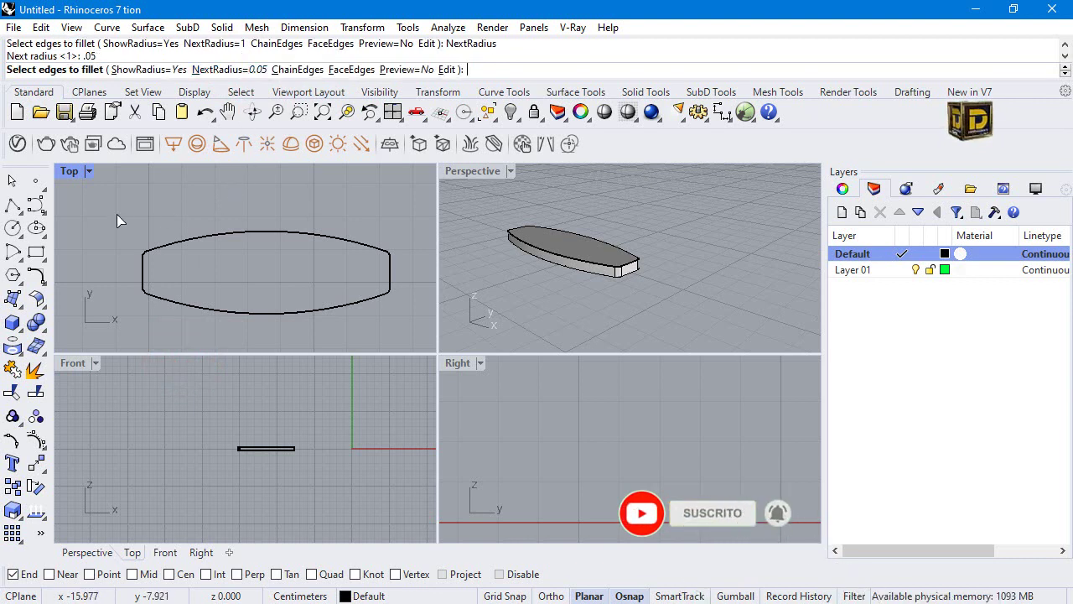
{"action": "left_click_drag", "start_coordinate": [118, 214], "coordinate": [433, 347]}
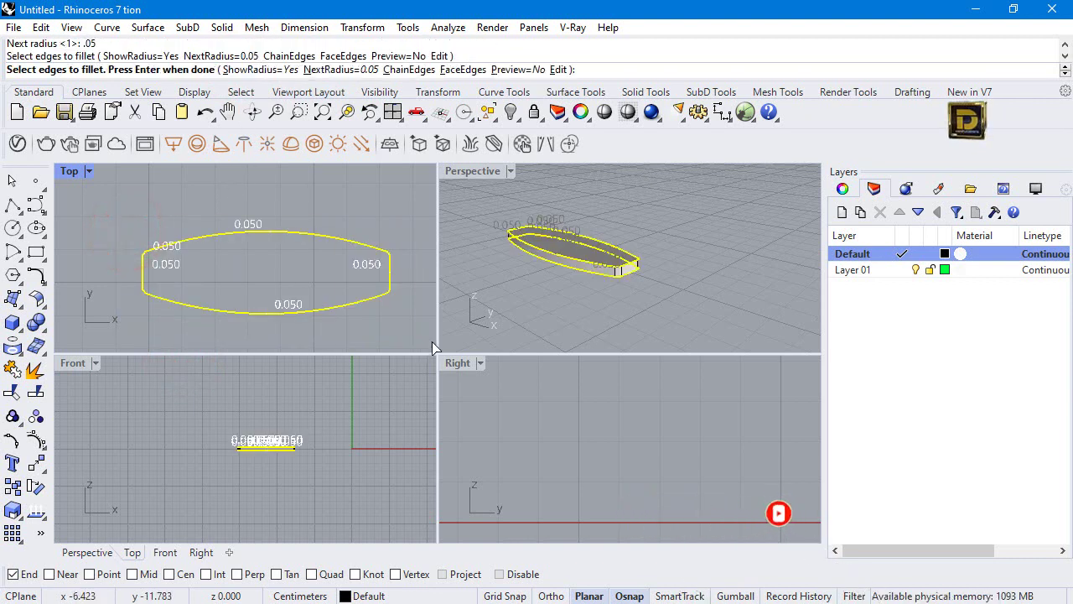
{"action": "key", "text": "Return"}
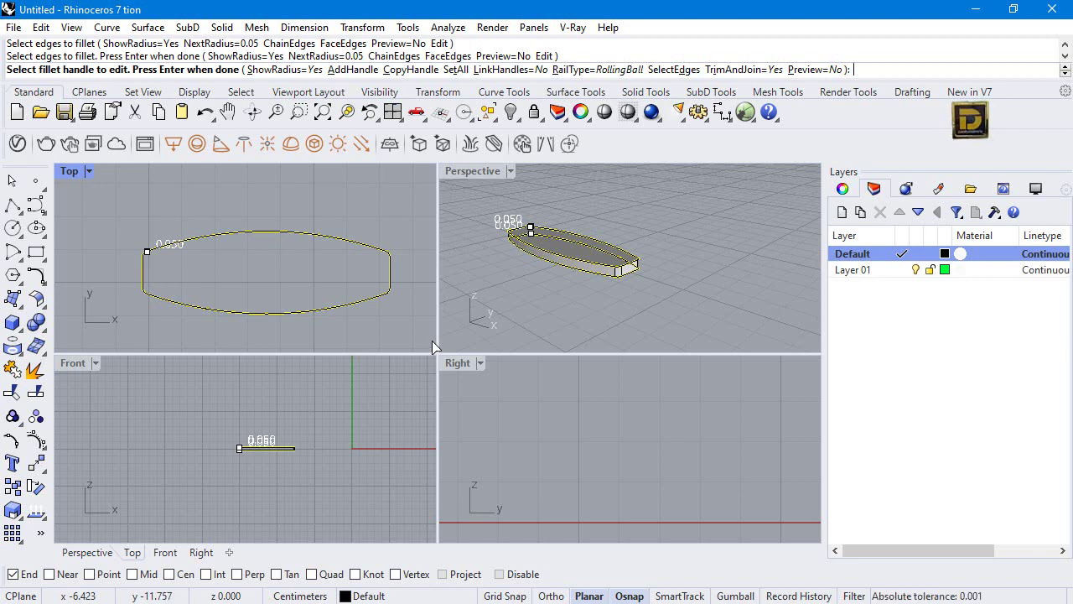
{"action": "key", "text": "Return"}
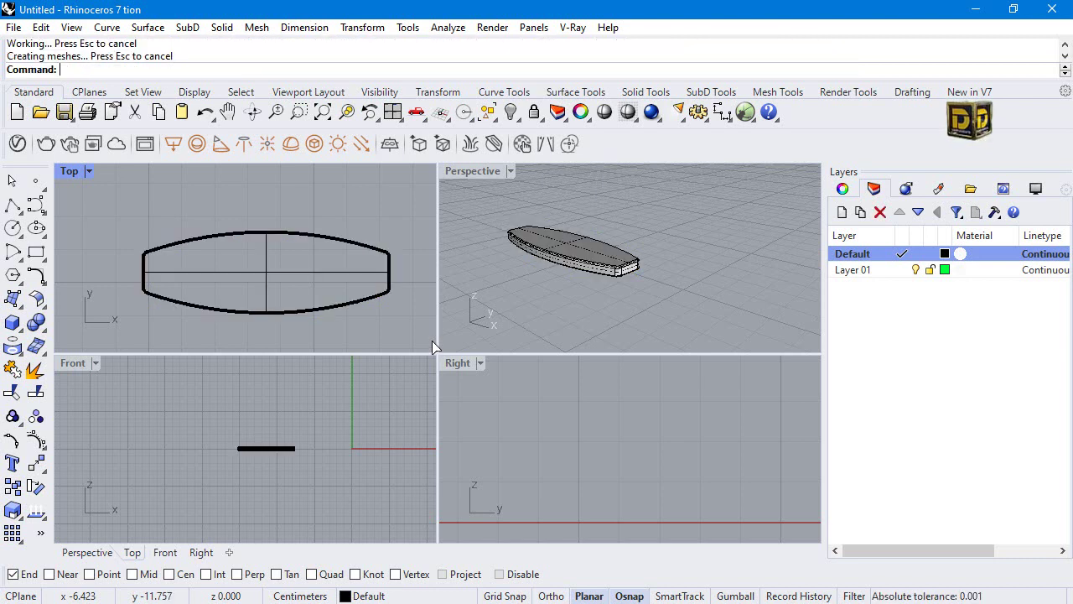
{"action": "scroll", "coordinate": [631, 277], "scroll_direction": "up", "scroll_amount": 8}
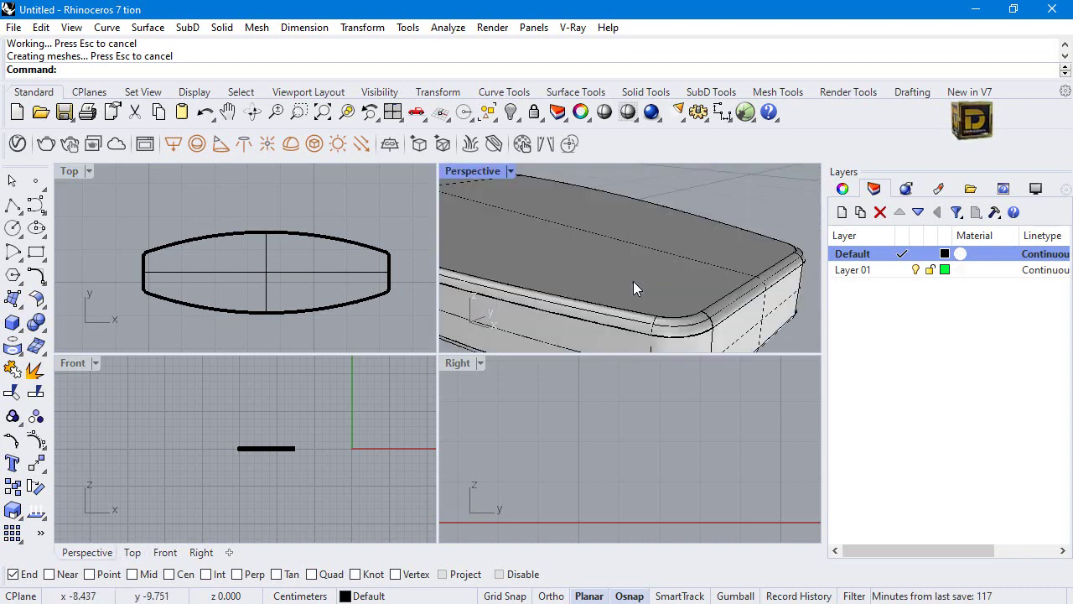
{"action": "double_click", "coordinate": [460, 171]}
{"action": "scroll", "coordinate": [383, 309], "scroll_direction": "down", "scroll_amount": 5}
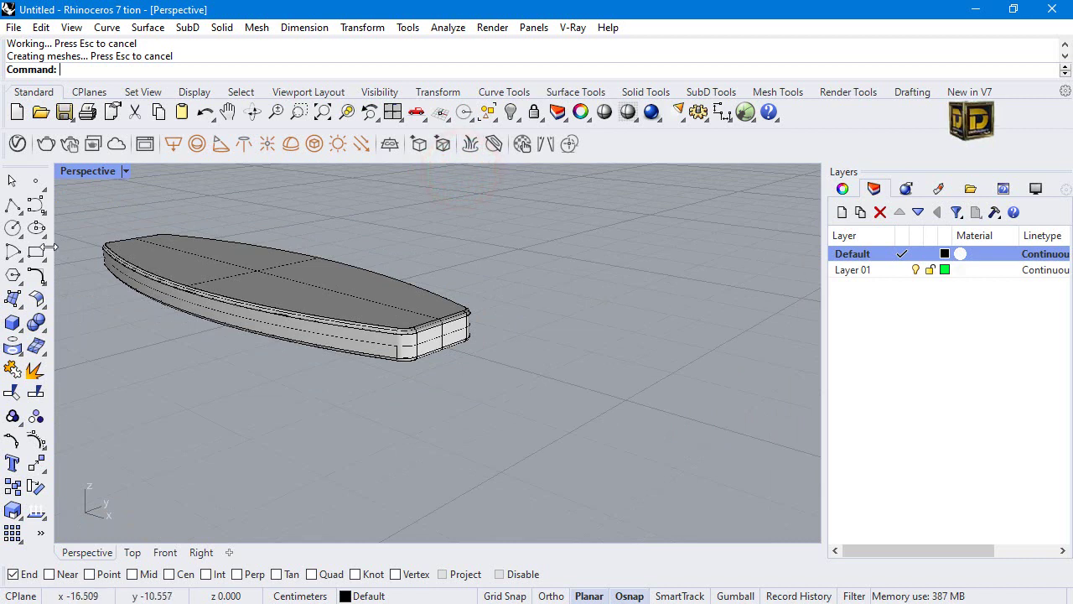
{"action": "double_click", "coordinate": [86, 170]}
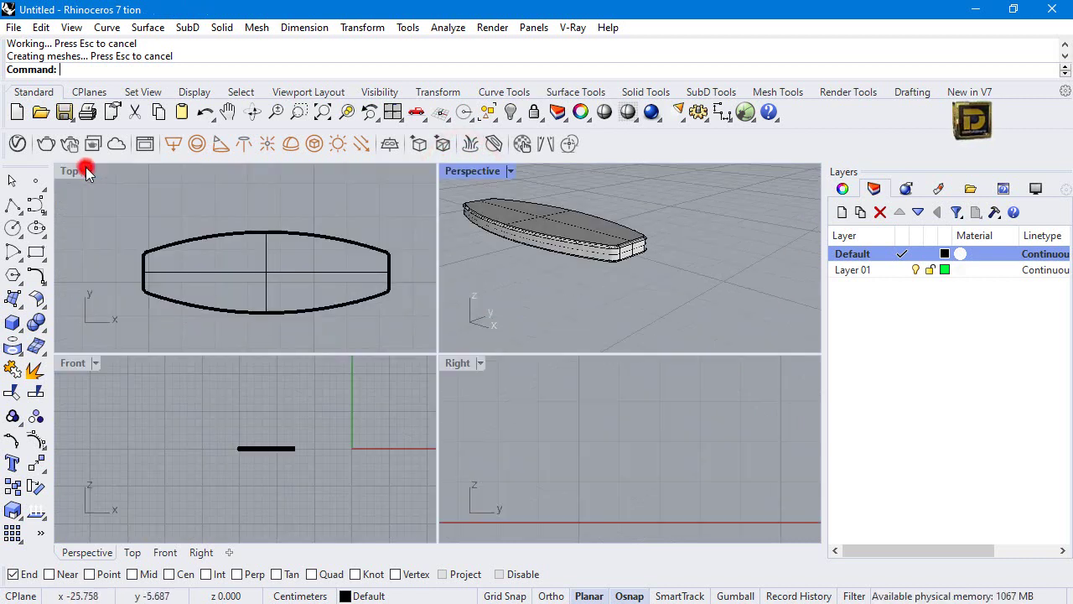
Draw a line on Layer 01 across the middle of the thin inner solid's top face, using only the Quad snap.
{"action": "left_click", "coordinate": [14, 206]}
{"action": "left_click", "coordinate": [63, 214]}
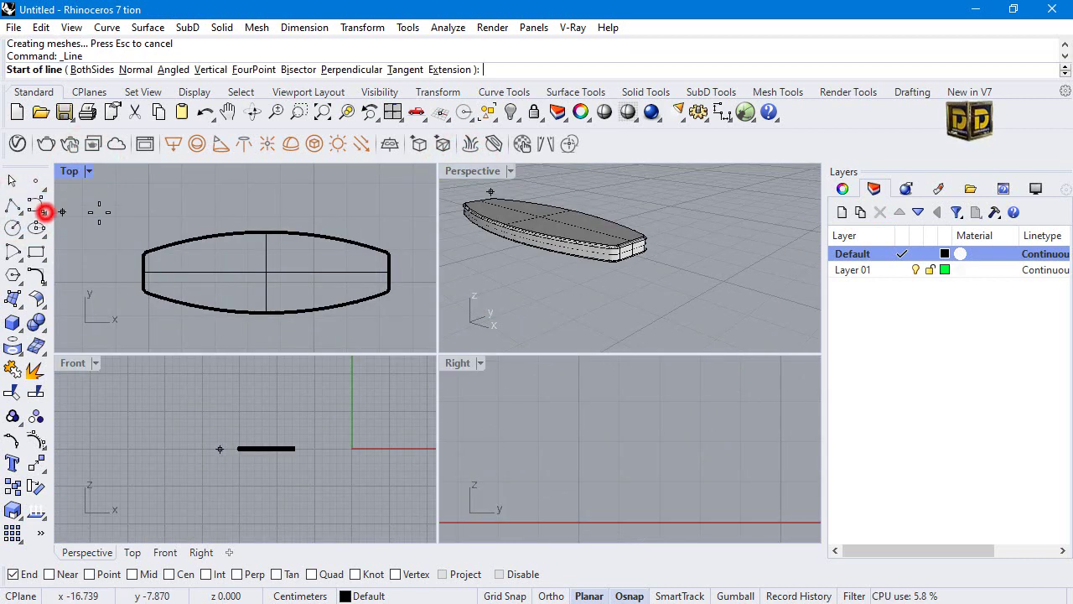
{"action": "left_click", "coordinate": [900, 269]}
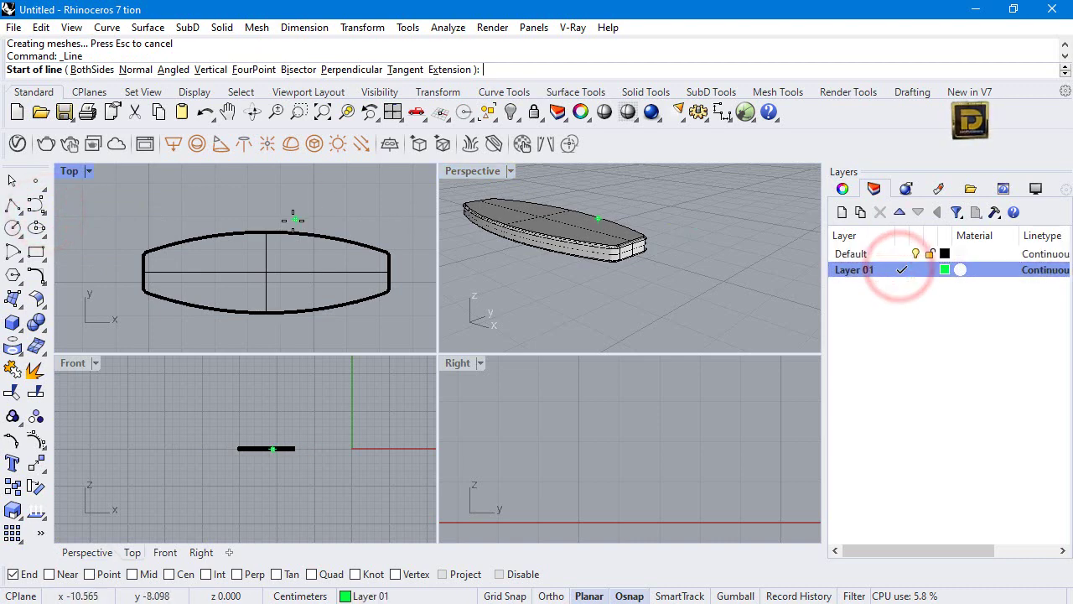
{"action": "right_click", "coordinate": [315, 575]}
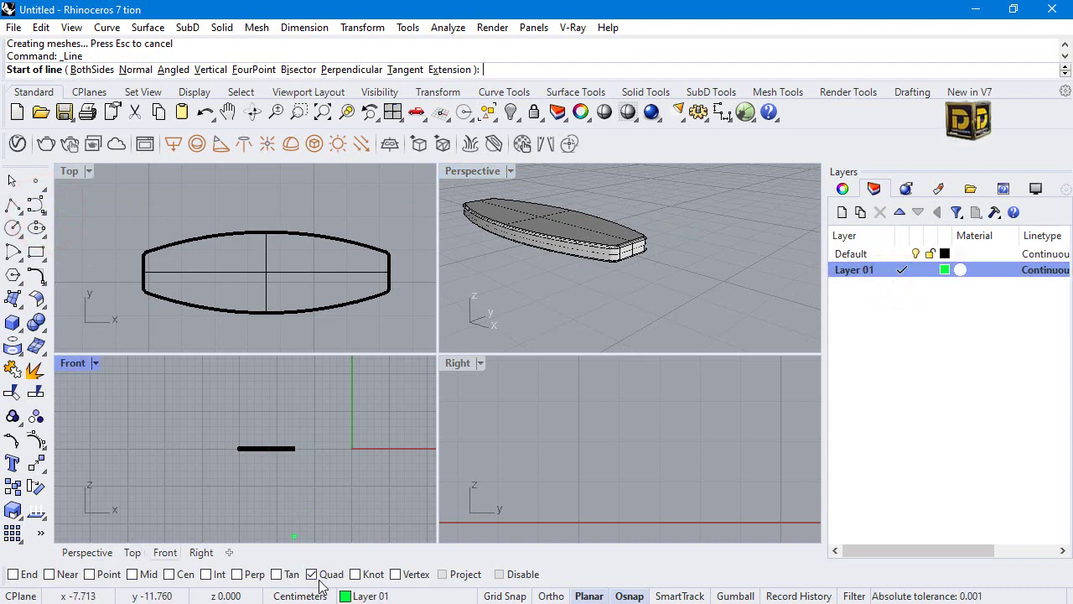
{"action": "scroll", "coordinate": [520, 235], "scroll_direction": "up", "scroll_amount": 5}
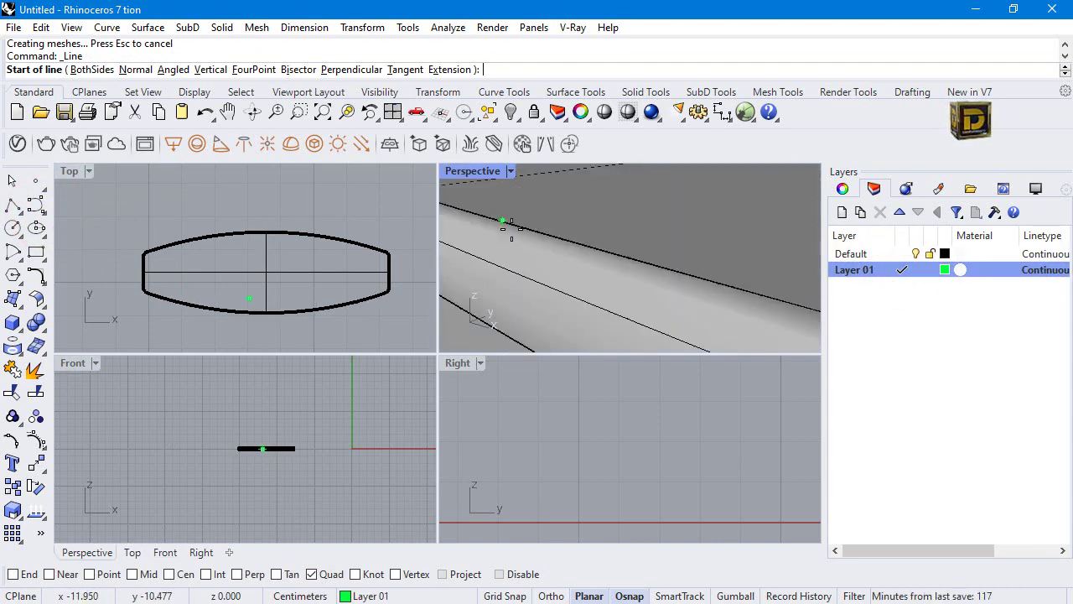
{"action": "scroll", "coordinate": [511, 225], "scroll_direction": "down", "scroll_amount": 5}
{"action": "double_click", "coordinate": [476, 169]}
{"action": "scroll", "coordinate": [541, 294], "scroll_direction": "up", "scroll_amount": 5}
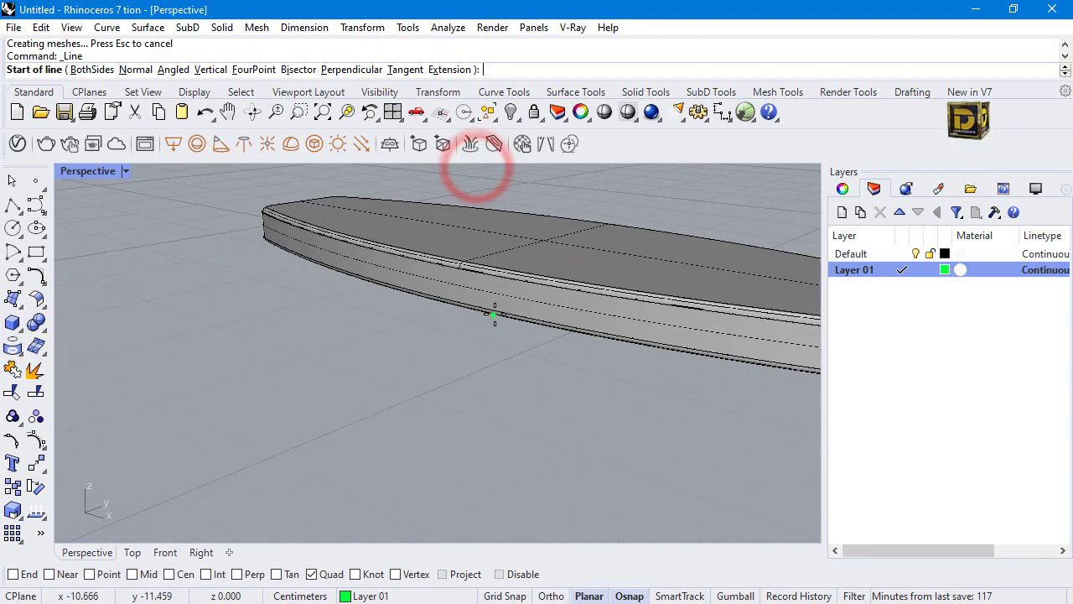
{"action": "left_click", "coordinate": [465, 262]}
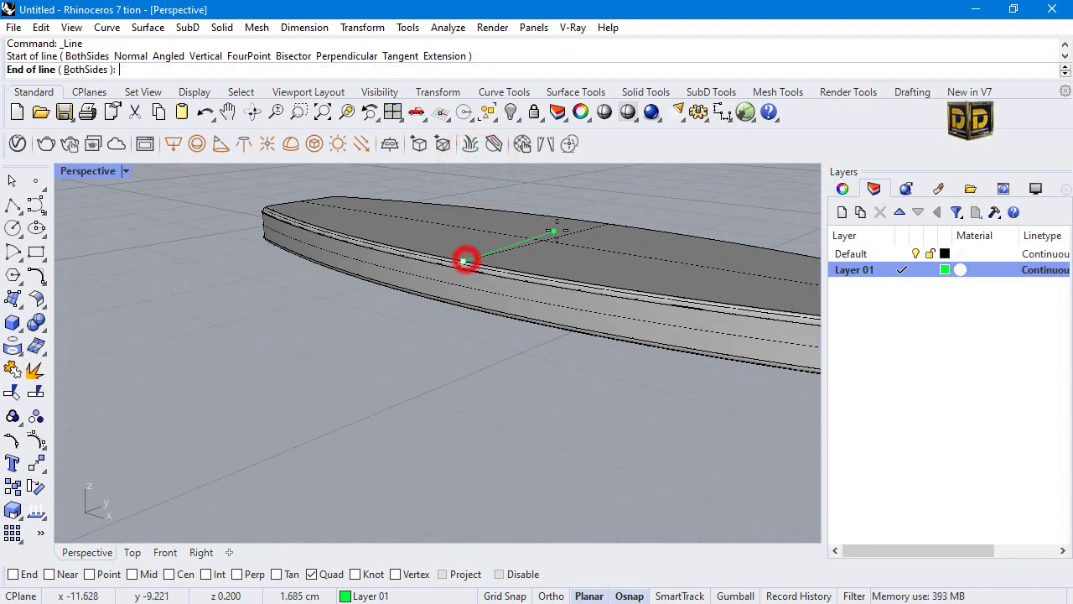
{"action": "left_click", "coordinate": [603, 227]}
{"action": "key", "text": "Return"}
{"action": "key", "text": "Escape"}
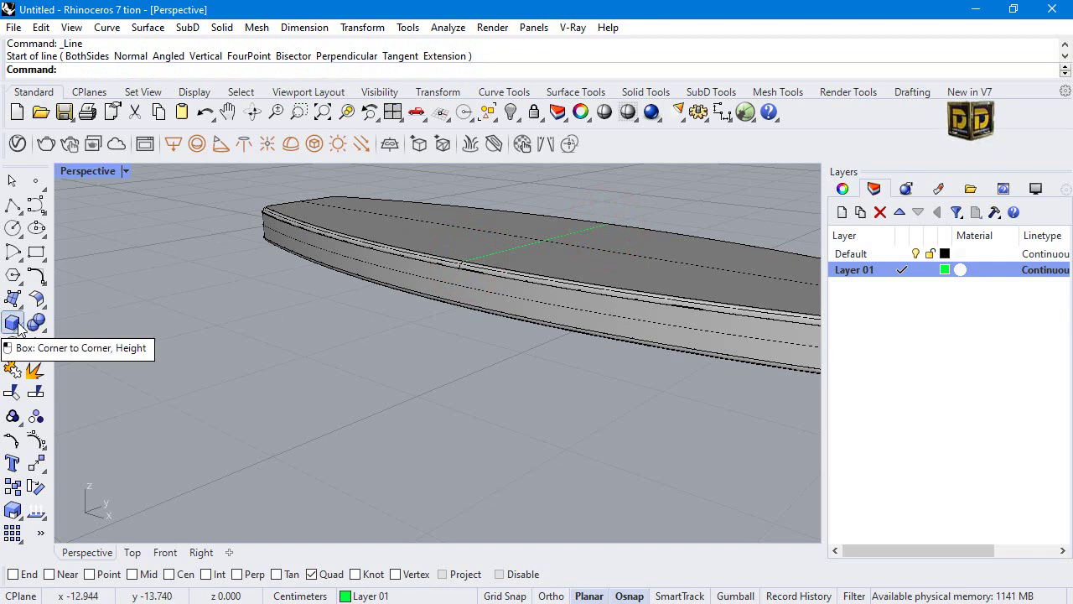
Create a vertical solid cylinder on the Default layer at the inner solid's top-face centre, with diameter 1, BothSides=Yes and end distance 1.2.
{"action": "double_click", "coordinate": [91, 174]}
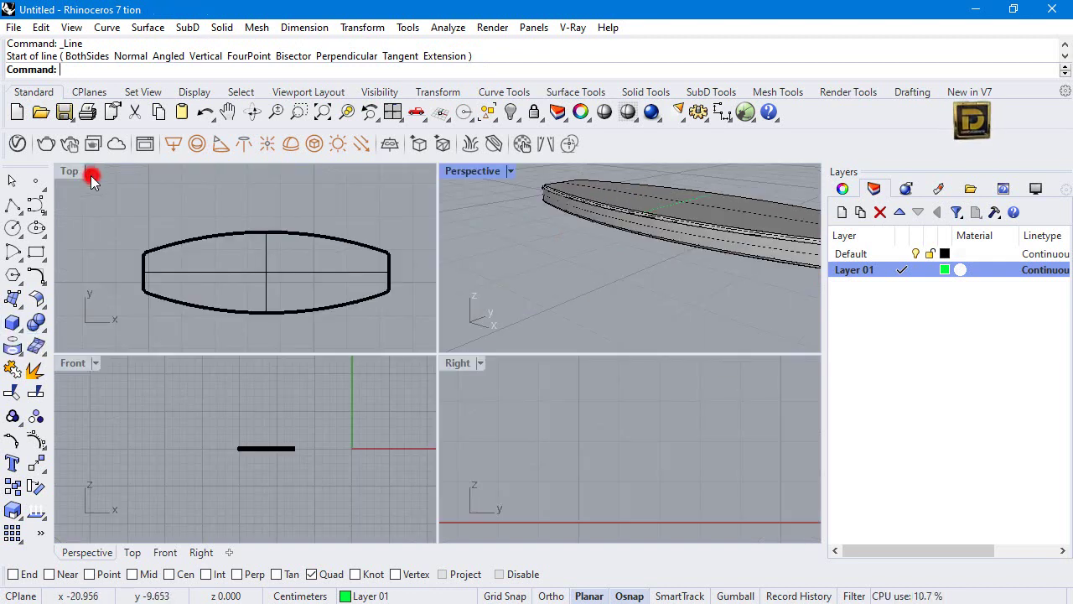
{"action": "left_click", "coordinate": [22, 329]}
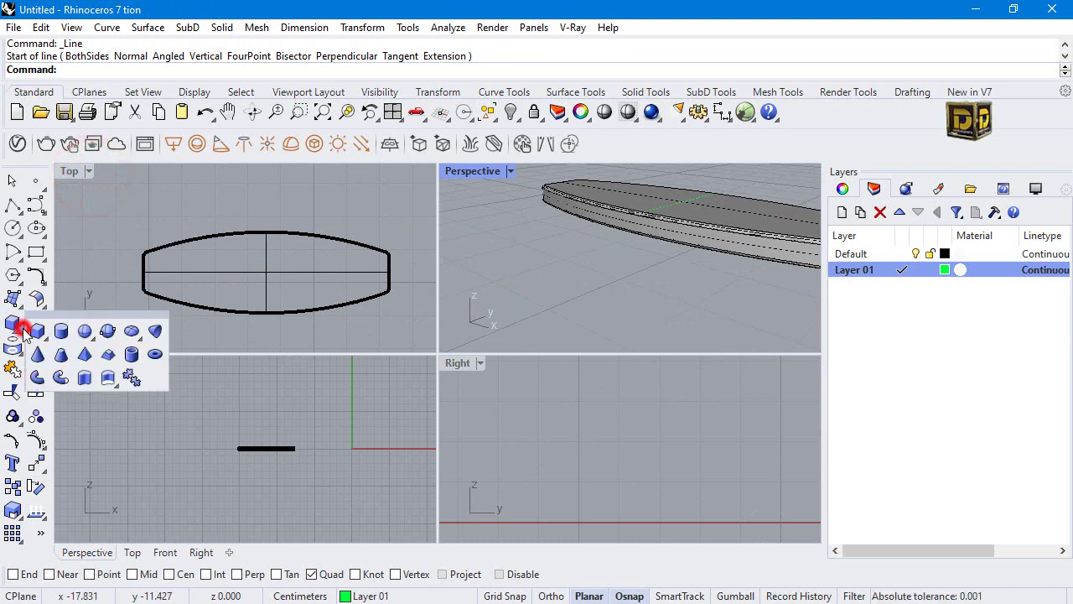
{"action": "left_click", "coordinate": [62, 330]}
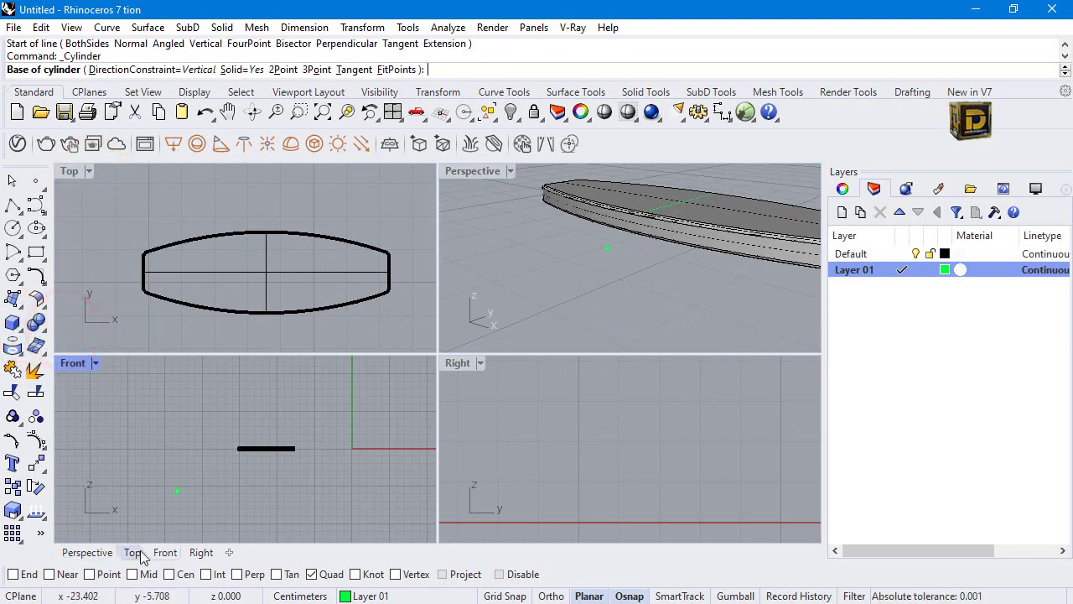
{"action": "left_click", "coordinate": [172, 575]}
{"action": "left_click", "coordinate": [149, 574]}
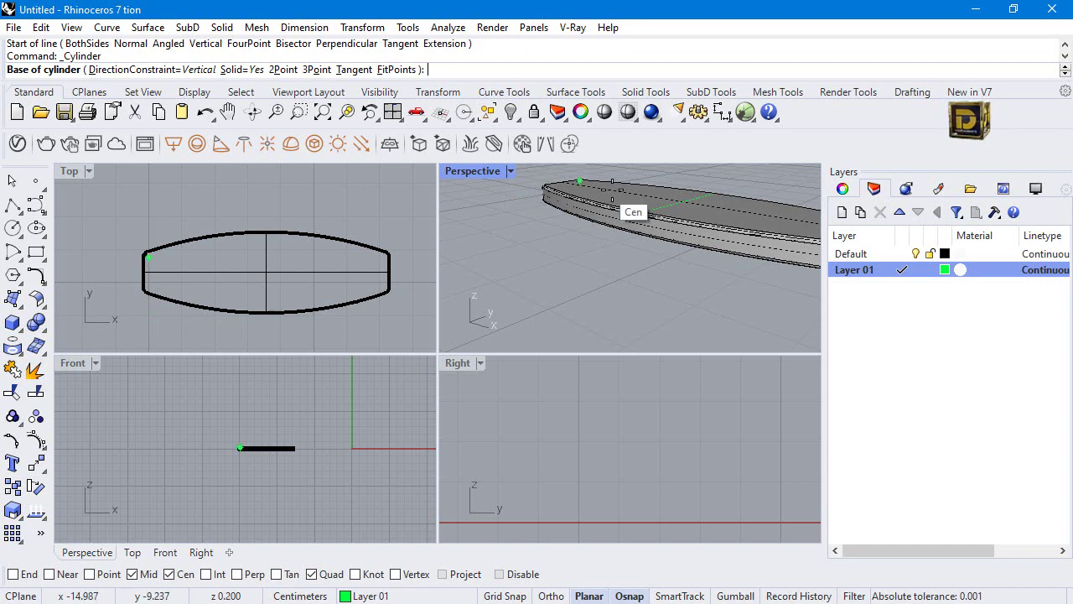
{"action": "left_click", "coordinate": [902, 254]}
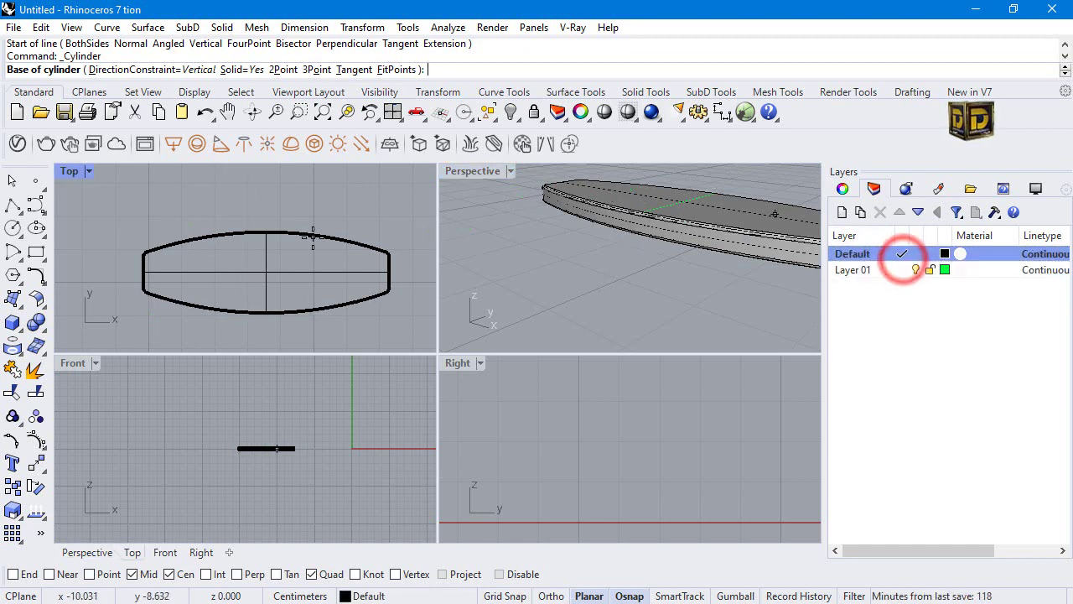
{"action": "left_click", "coordinate": [265, 272]}
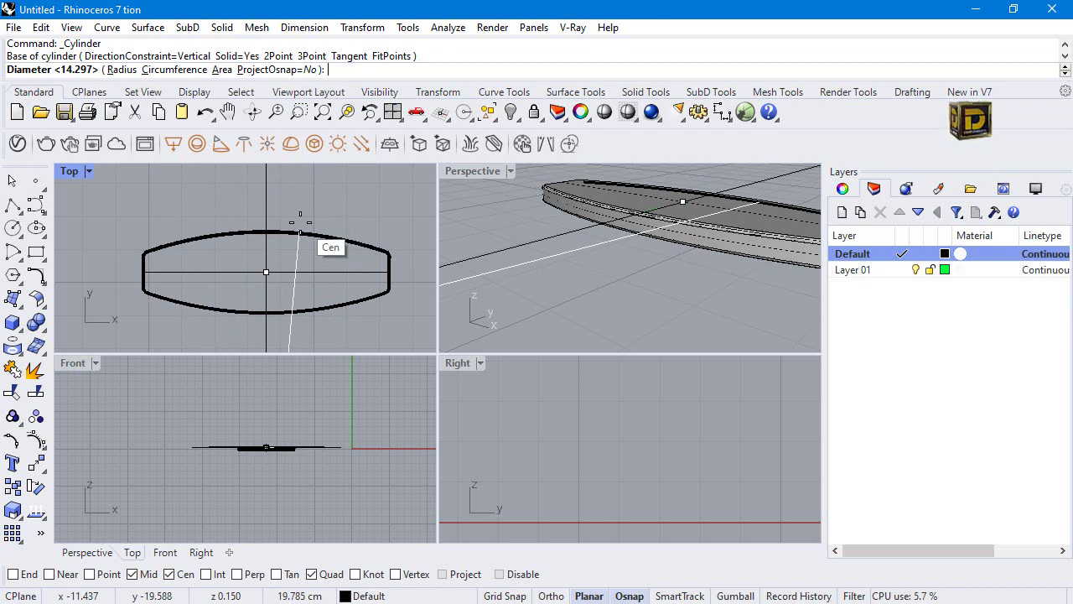
{"action": "type", "text": "1"}
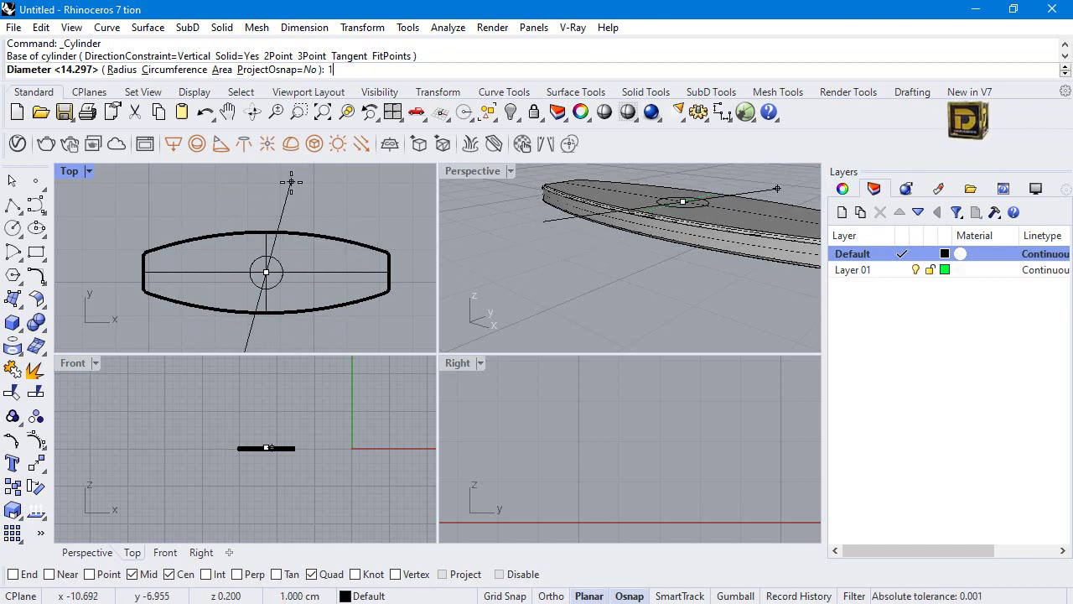
{"action": "key", "text": "Return"}
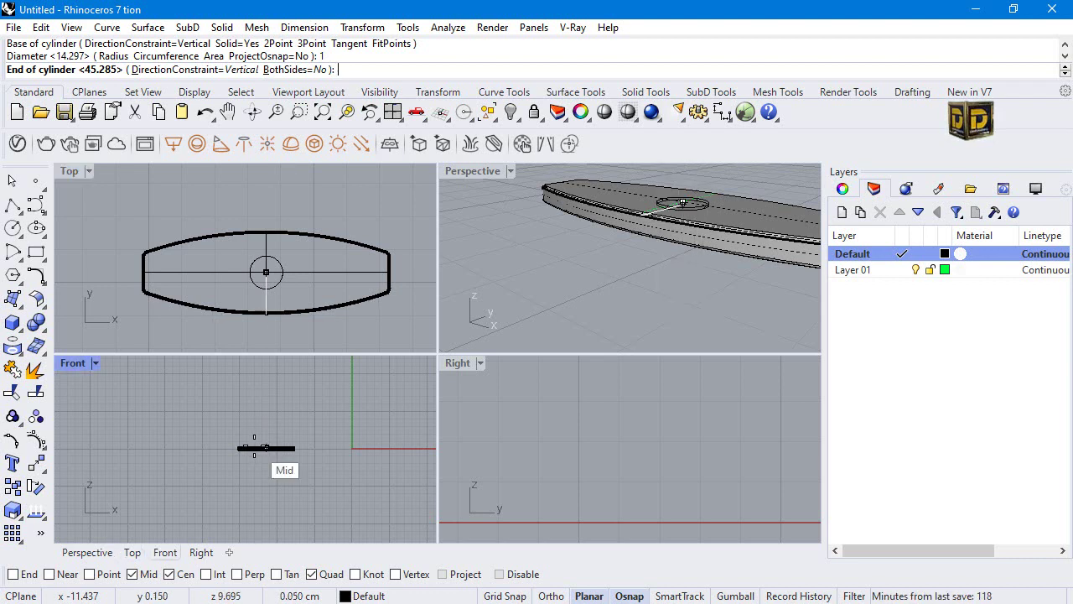
{"action": "scroll", "coordinate": [280, 436], "scroll_direction": "up", "scroll_amount": 8}
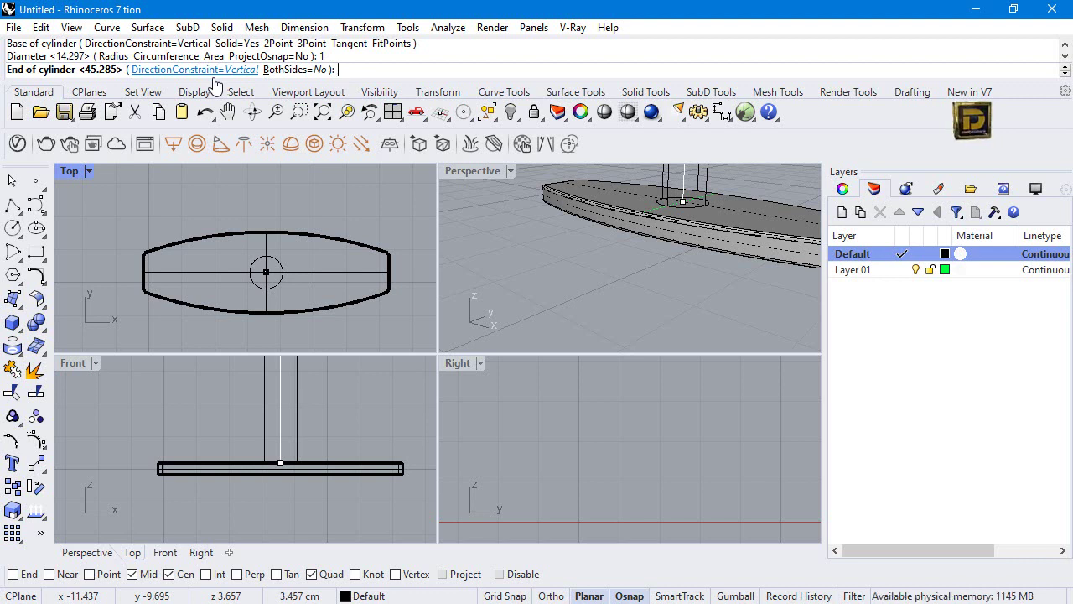
{"action": "left_click", "coordinate": [279, 70]}
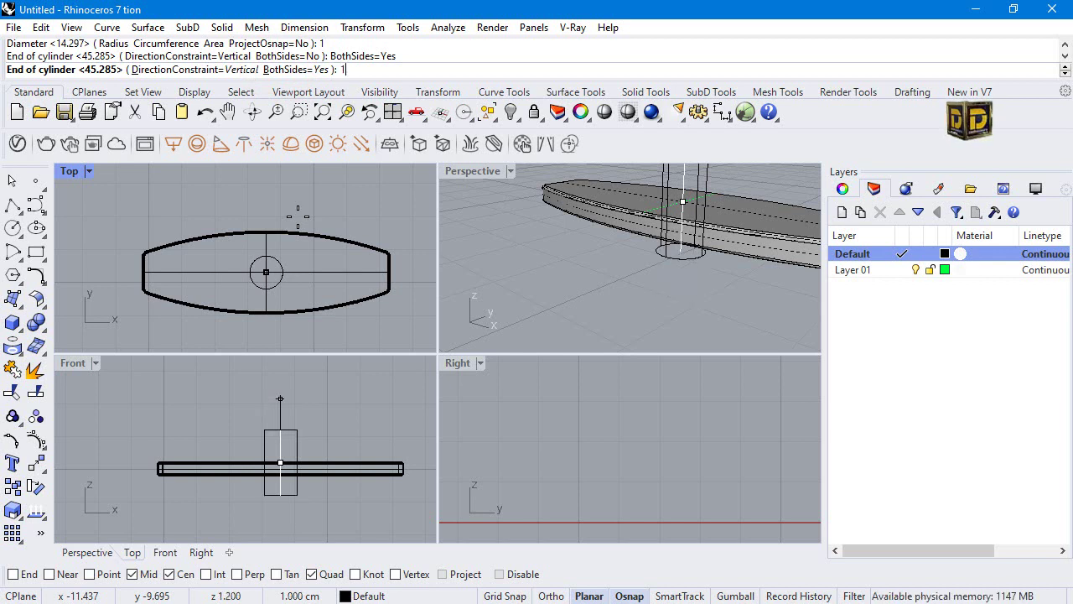
{"action": "type", "text": "1.2"}
{"action": "key", "text": "Return"}
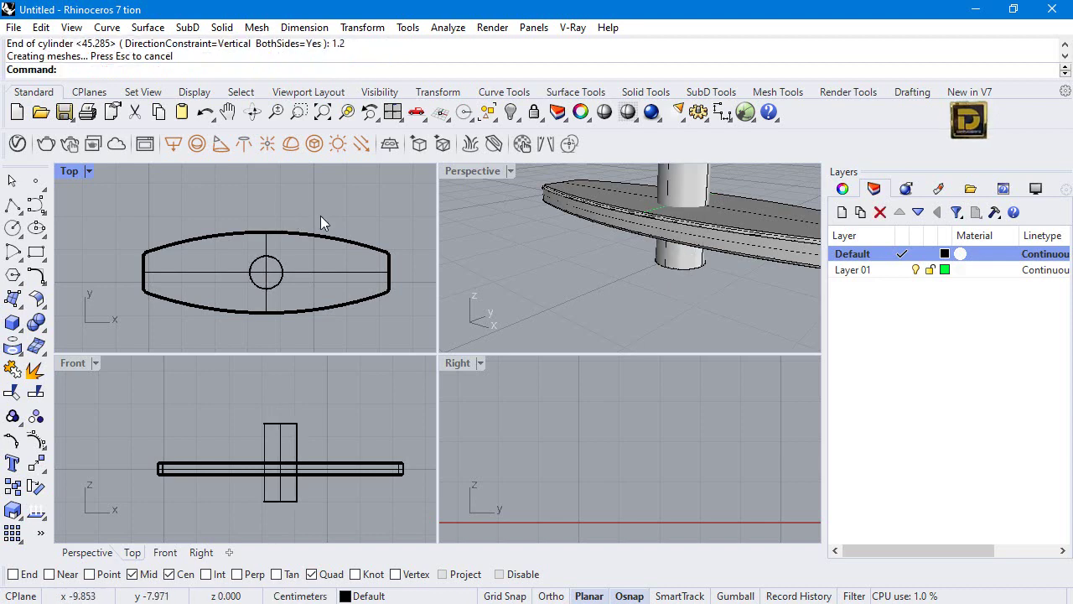
Show all hidden objects, bringing the tall outer body and the curves back around the inner solid.
{"action": "double_click", "coordinate": [464, 170]}
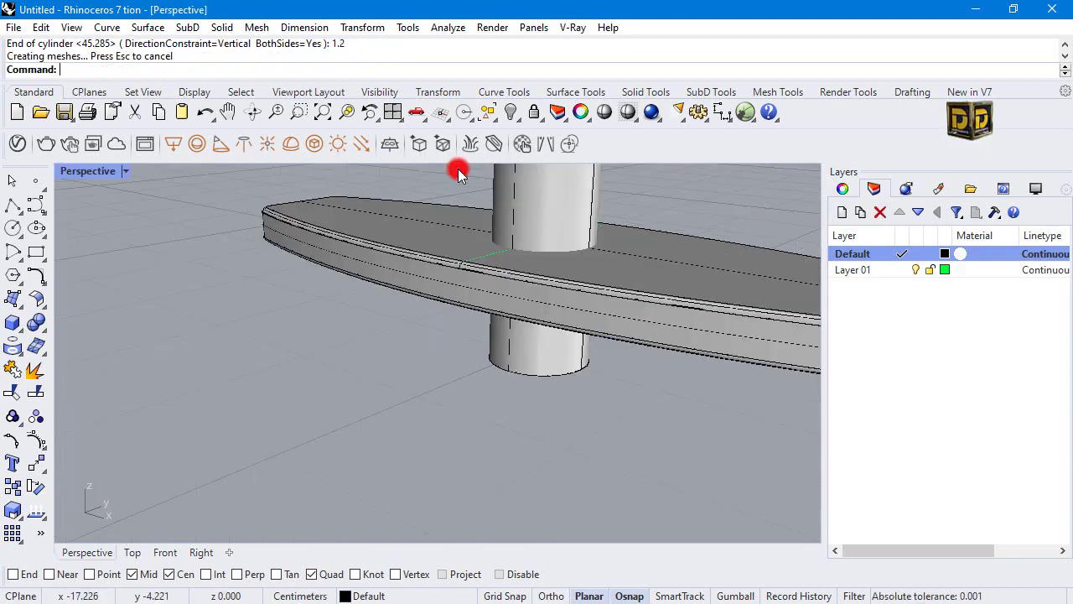
{"action": "right_click_drag", "start_coordinate": [455, 165], "coordinate": [404, 231]}
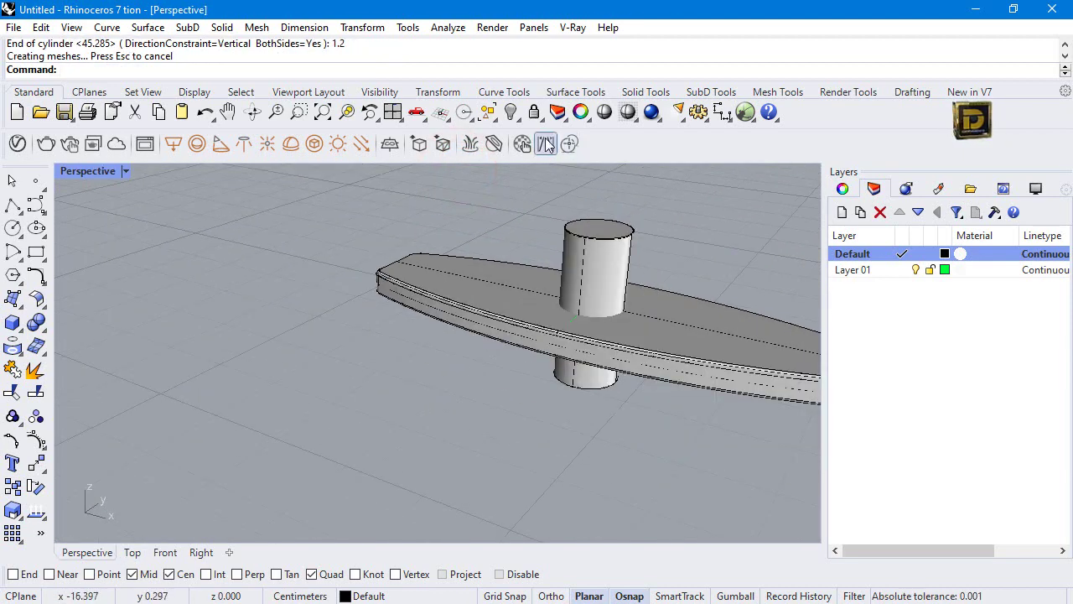
{"action": "right_click", "coordinate": [510, 112]}
{"action": "right_click", "coordinate": [510, 112]}
{"action": "scroll", "coordinate": [353, 269], "scroll_direction": "down", "scroll_amount": 5}
{"action": "scroll", "coordinate": [353, 269], "scroll_direction": "up", "scroll_amount": 6}
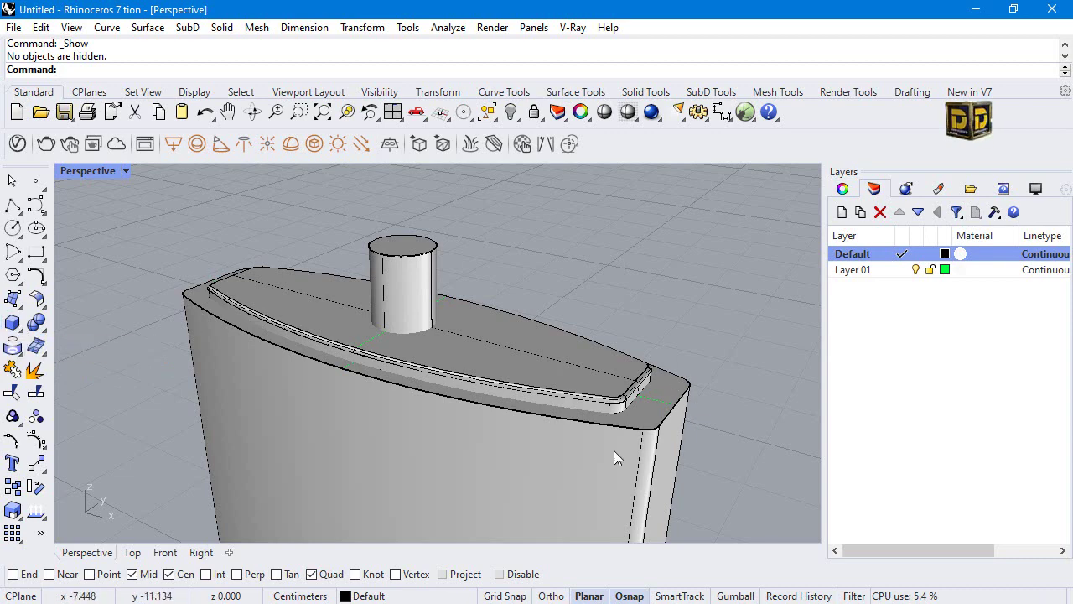
{"action": "scroll", "coordinate": [664, 439], "scroll_direction": "up", "scroll_amount": 5}
{"action": "scroll", "coordinate": [664, 431], "scroll_direction": "down", "scroll_amount": 8}
{"action": "scroll", "coordinate": [549, 298], "scroll_direction": "up", "scroll_amount": 4}
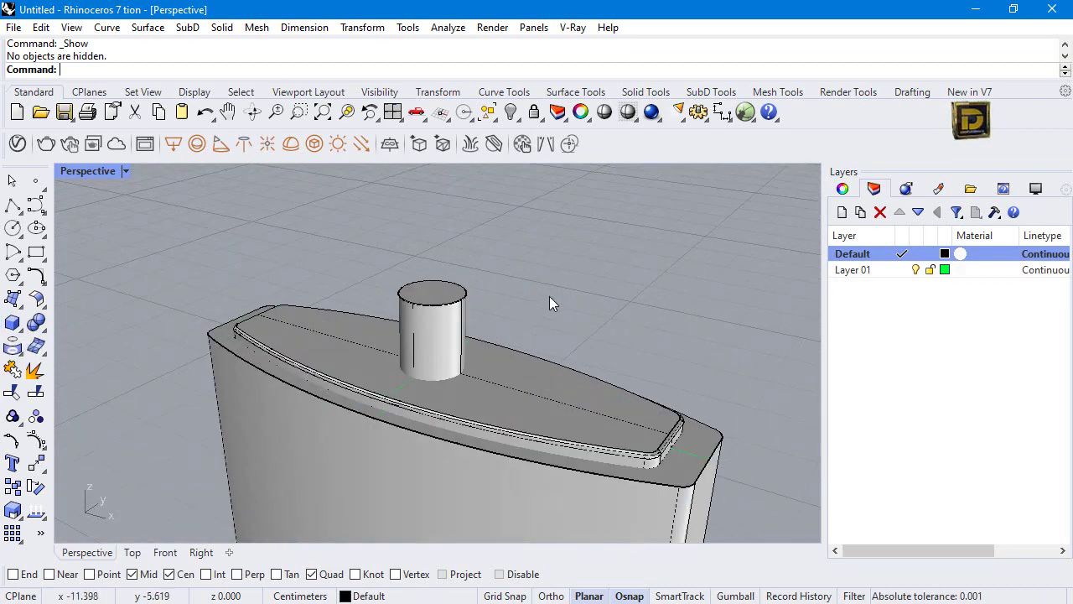
Hide the cylinder and the thin inner solid, leaving the tall outer body with its reference lines.
{"action": "left_click", "coordinate": [429, 321]}
{"action": "left_click", "coordinate": [511, 112]}
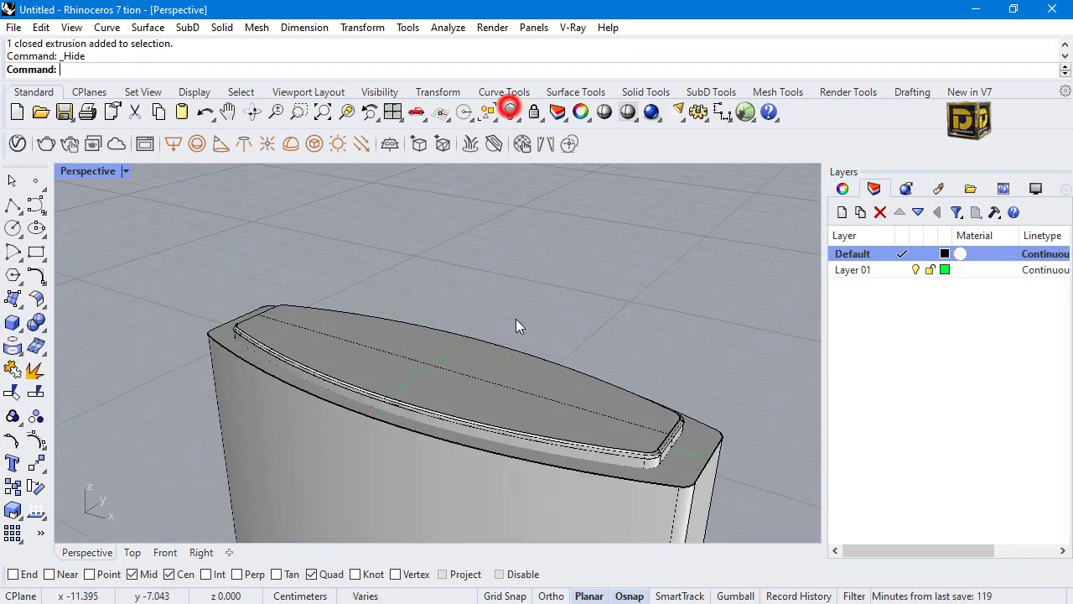
{"action": "left_click", "coordinate": [500, 388]}
{"action": "left_click", "coordinate": [510, 112]}
Fillet the top and bottom edges of the tall outer body with a radius of 0.05.
{"action": "scroll", "coordinate": [477, 371], "scroll_direction": "down", "scroll_amount": 3}
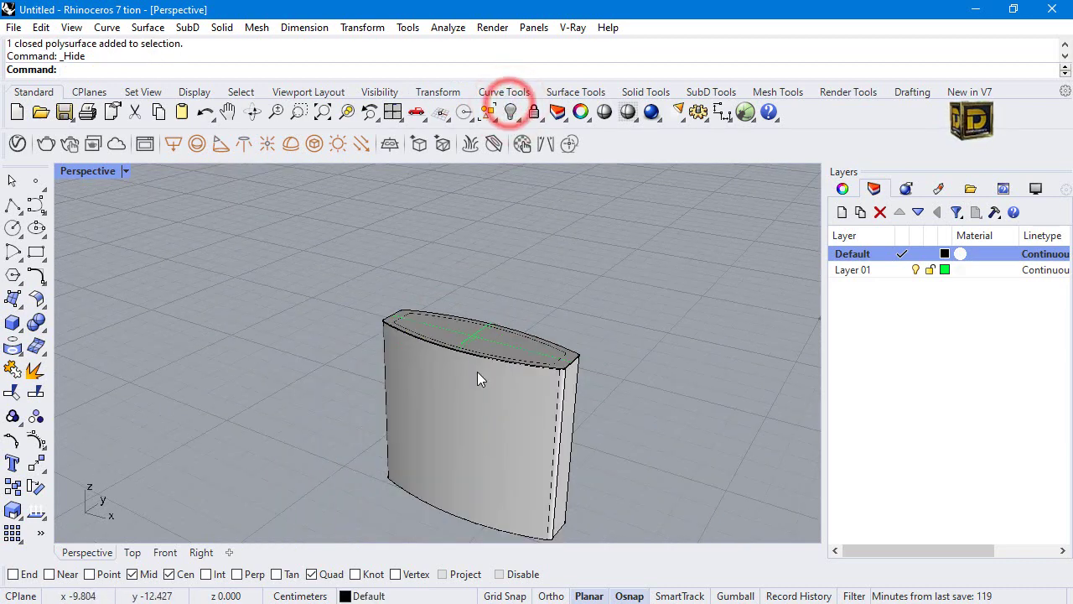
{"action": "scroll", "coordinate": [477, 371], "scroll_direction": "up", "scroll_amount": 3}
{"action": "left_click", "coordinate": [36, 323]}
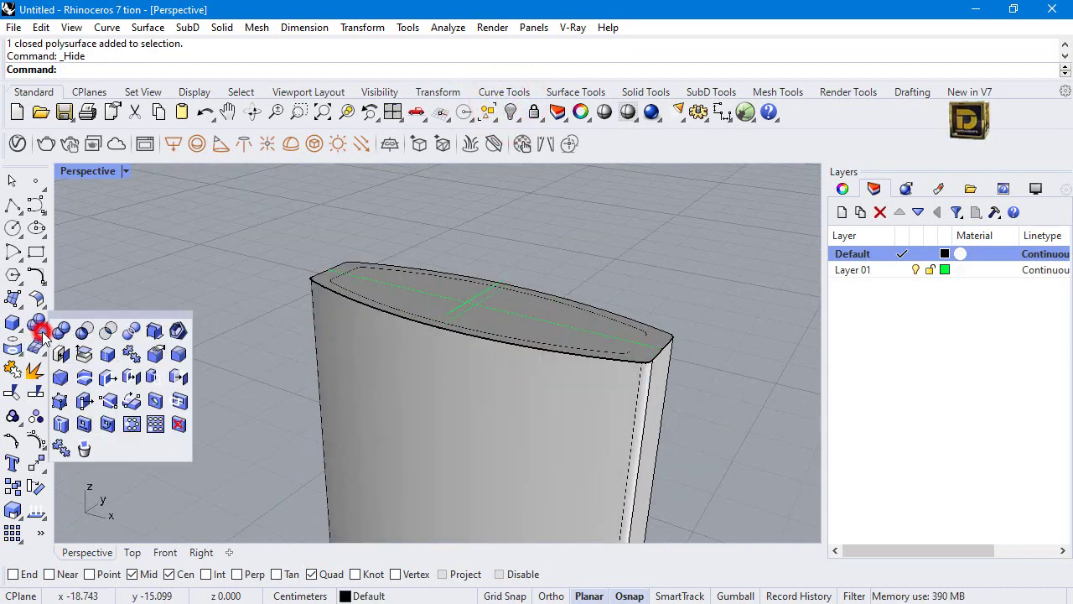
{"action": "left_click", "coordinate": [164, 356]}
{"action": "scroll", "coordinate": [285, 289], "scroll_direction": "down", "scroll_amount": 4}
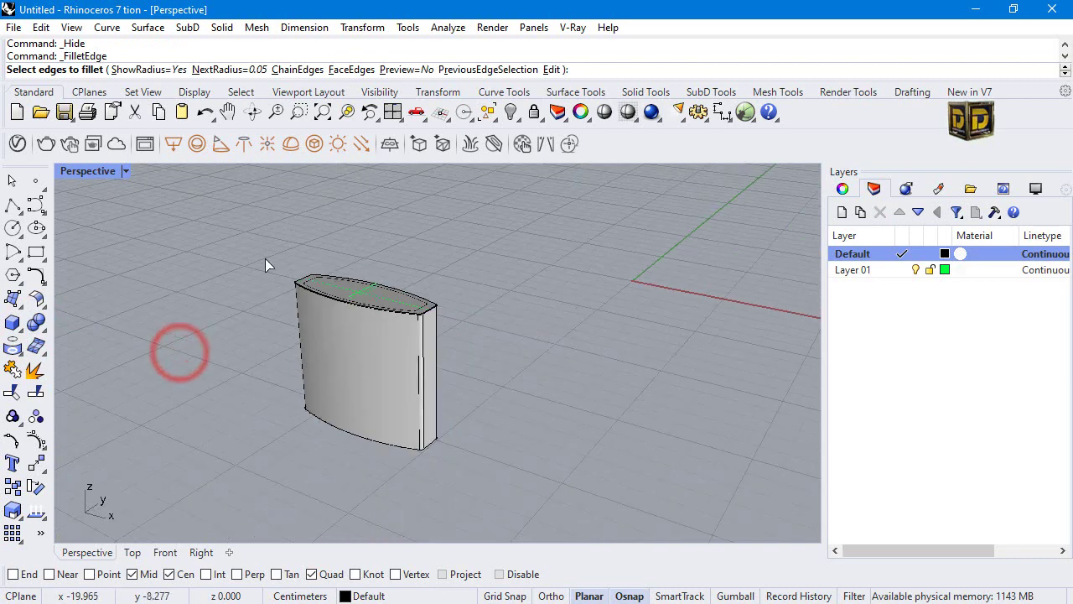
{"action": "left_click_drag", "start_coordinate": [253, 216], "coordinate": [554, 475]}
{"action": "key", "text": "Return"}
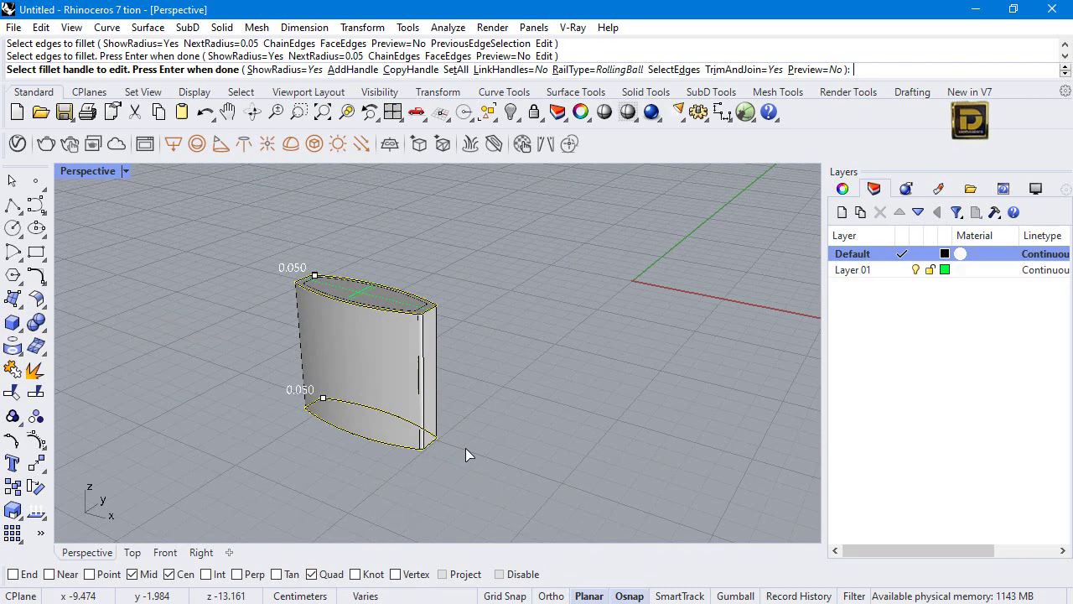
{"action": "key", "text": "Return"}
{"action": "scroll", "coordinate": [425, 289], "scroll_direction": "up", "scroll_amount": 8}
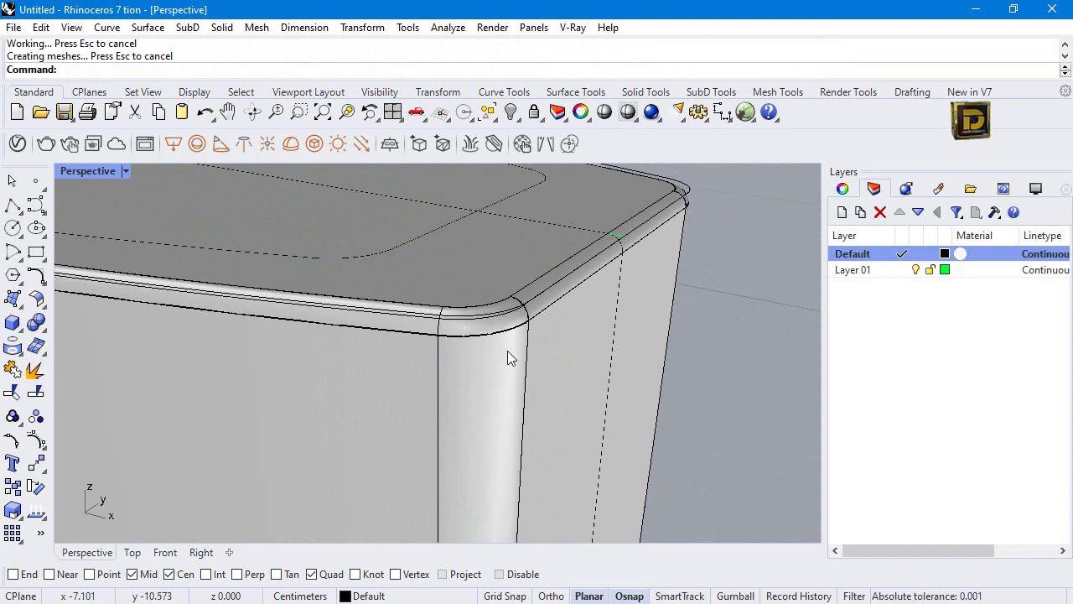
{"action": "scroll", "coordinate": [507, 351], "scroll_direction": "down", "scroll_amount": 10}
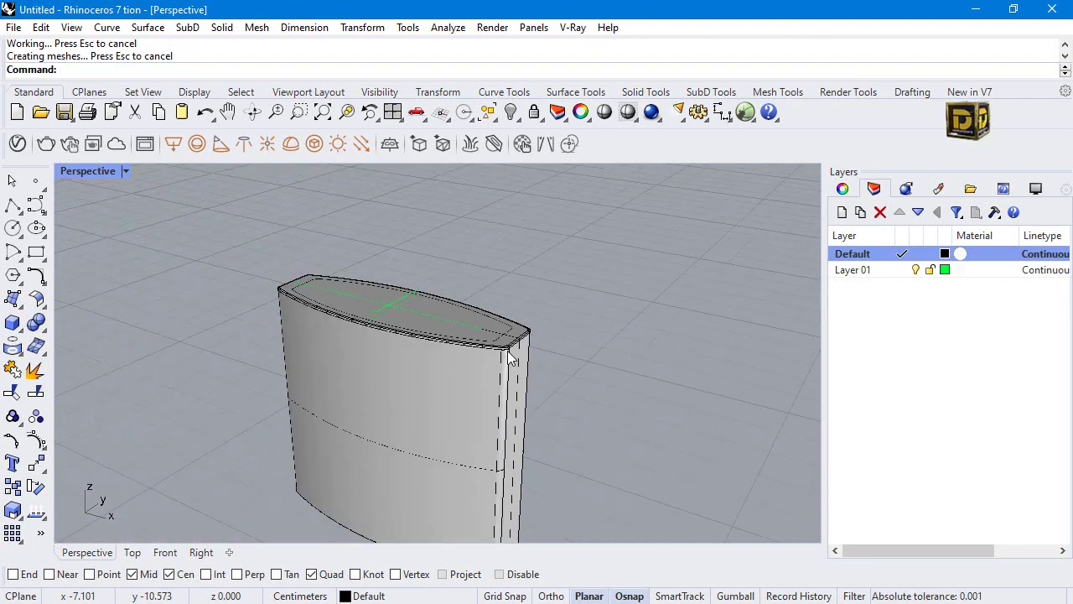
Show the hidden cylinder and inner solid again on top of the filleted outer body.
{"action": "left_click", "coordinate": [508, 113]}
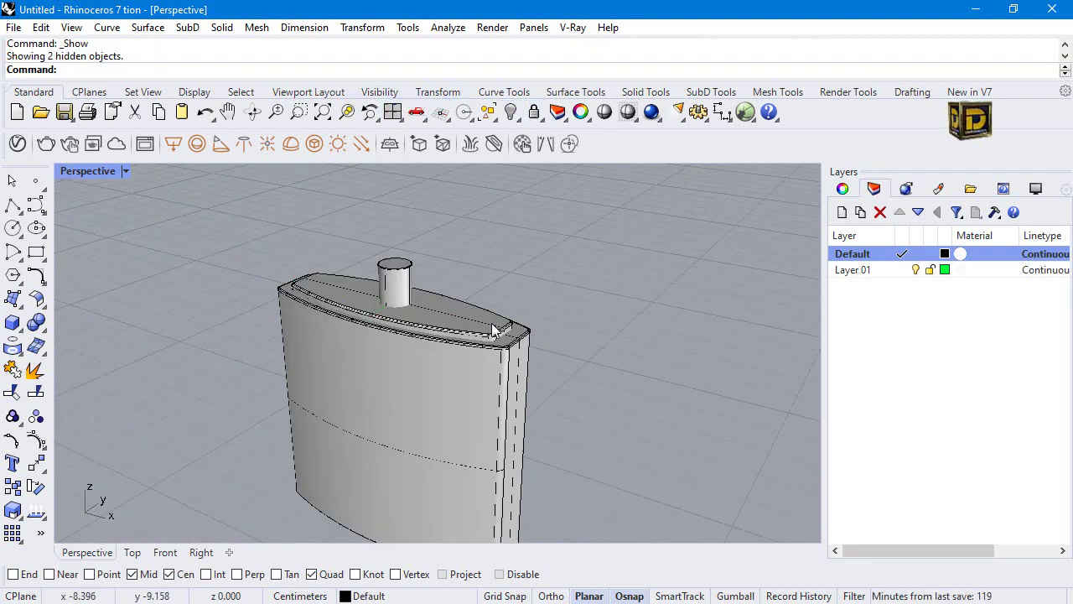
{"action": "scroll", "coordinate": [496, 334], "scroll_direction": "up", "scroll_amount": 5}
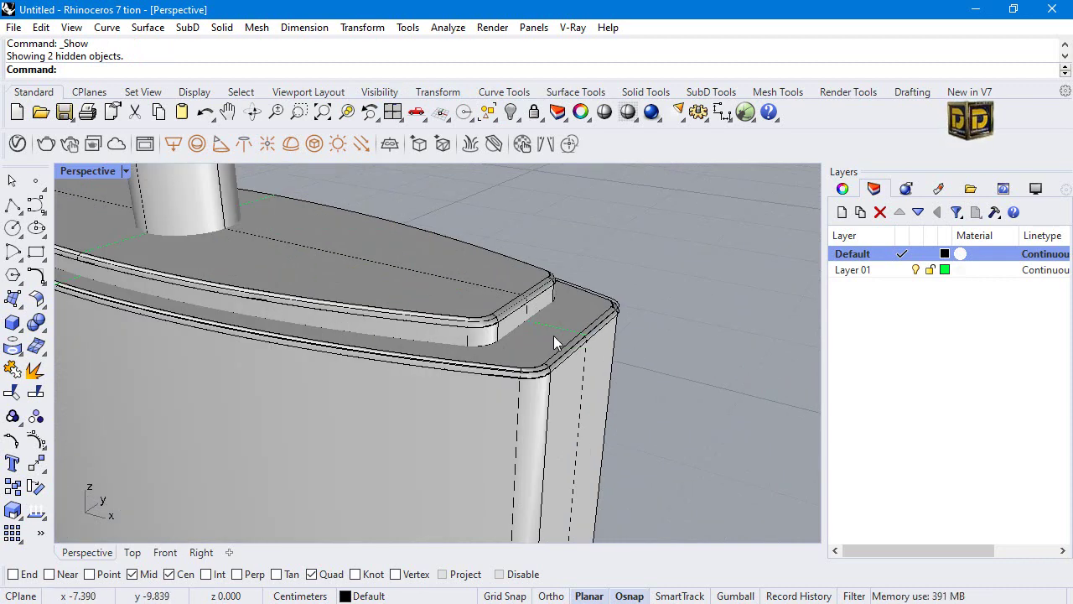
{"action": "scroll", "coordinate": [579, 352], "scroll_direction": "down", "scroll_amount": 5}
{"action": "scroll", "coordinate": [428, 321], "scroll_direction": "up", "scroll_amount": 7}
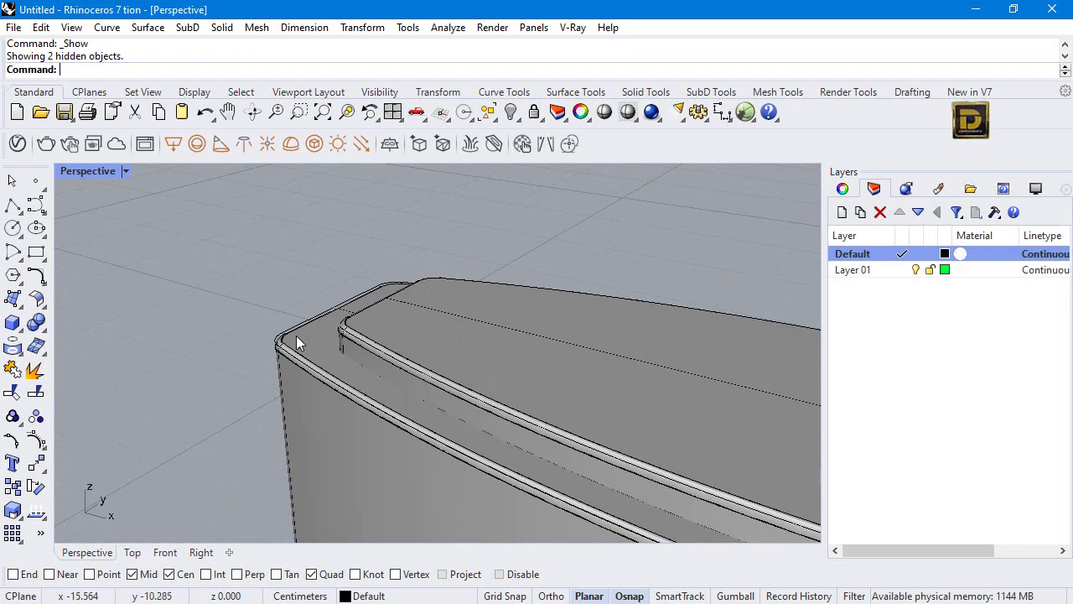
{"action": "scroll", "coordinate": [296, 335], "scroll_direction": "up", "scroll_amount": 3}
{"action": "scroll", "coordinate": [295, 335], "scroll_direction": "down", "scroll_amount": 5}
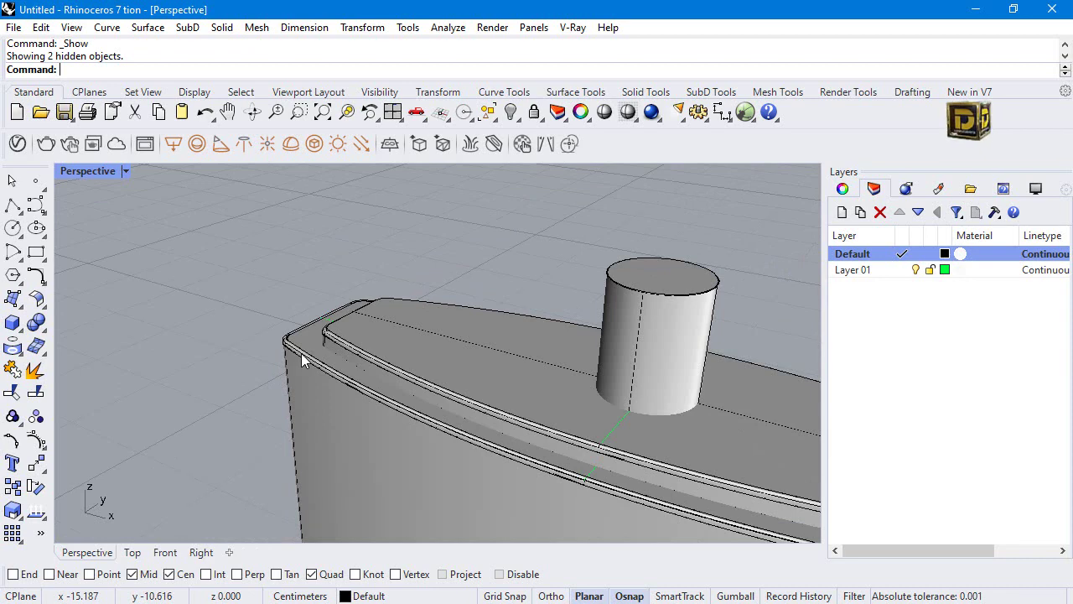
{"action": "scroll", "coordinate": [304, 359], "scroll_direction": "down", "scroll_amount": 5}
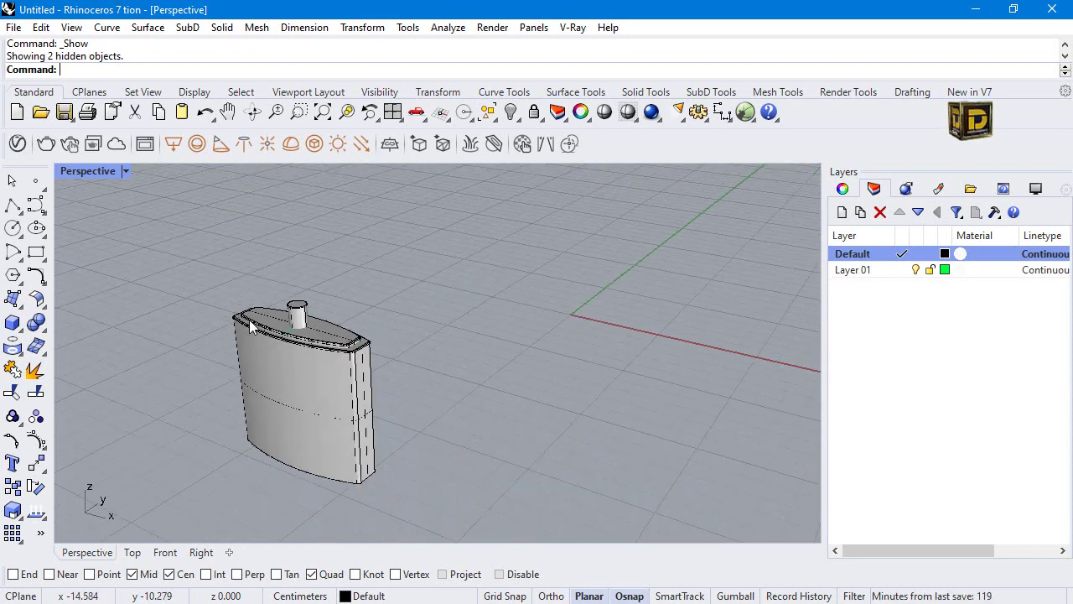
{"action": "right_click_drag", "start_coordinate": [205, 334], "coordinate": [330, 307]}
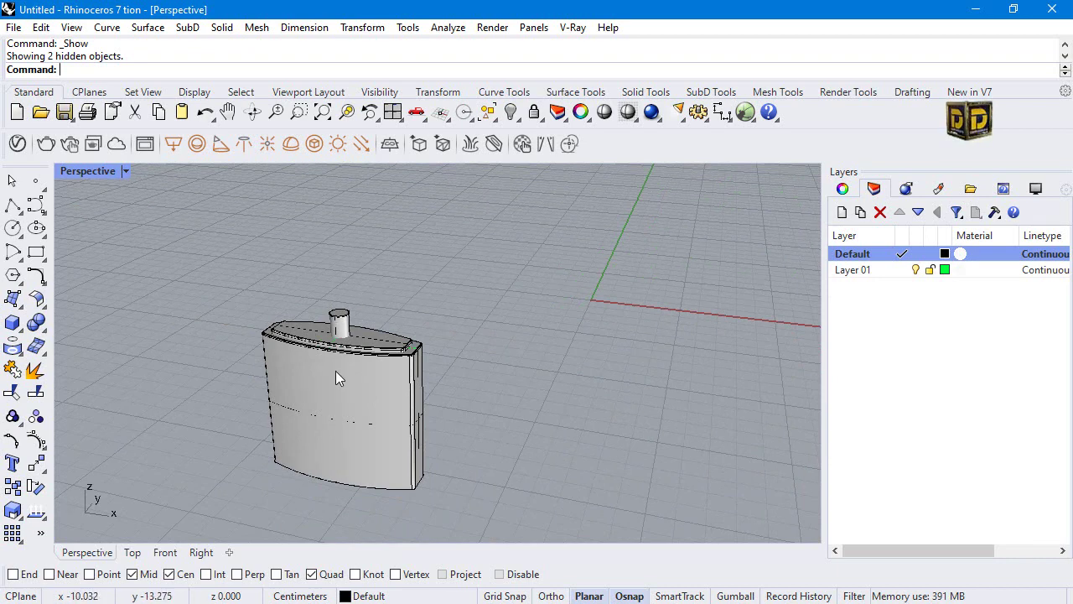
Boolean-union the tall outer body, the thin inner solid and the central cylinder into one solid.
{"action": "scroll", "coordinate": [336, 371], "scroll_direction": "up", "scroll_amount": 3}
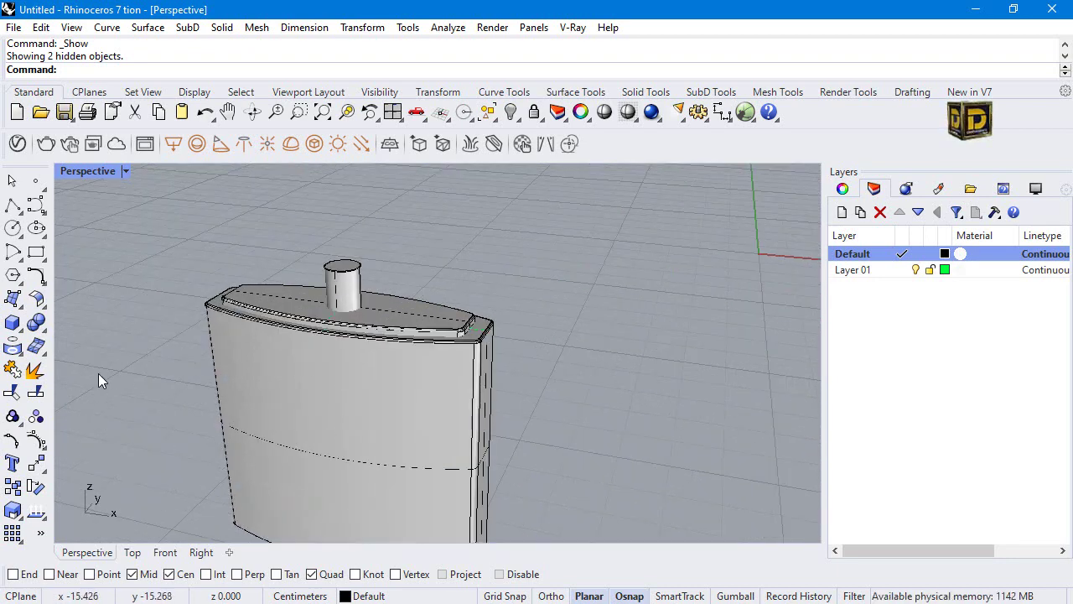
{"action": "left_click", "coordinate": [36, 322]}
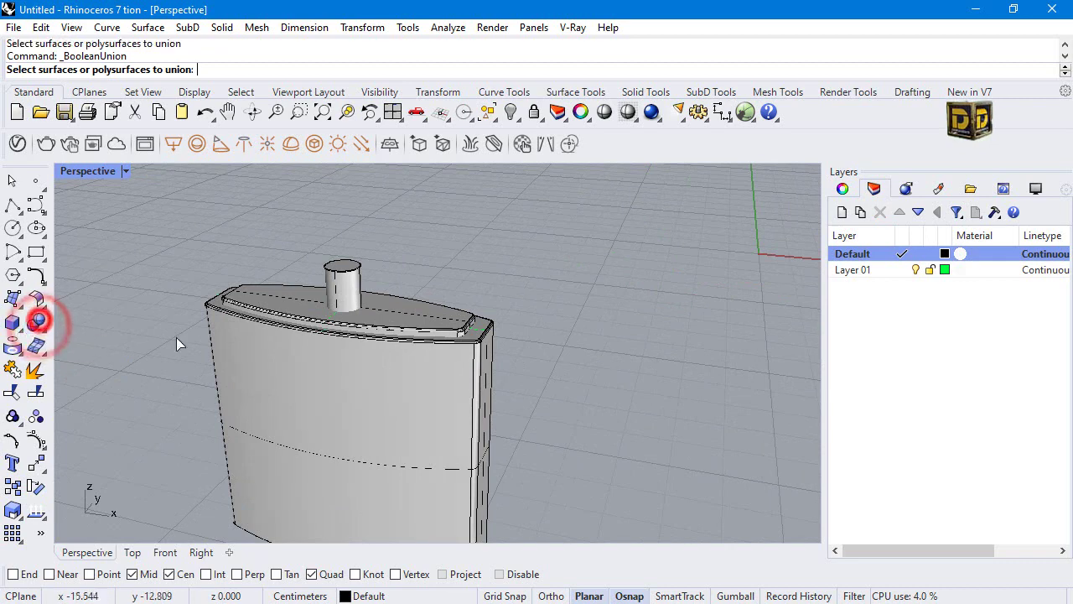
{"action": "left_click", "coordinate": [306, 388]}
{"action": "left_click", "coordinate": [328, 313]}
{"action": "left_click", "coordinate": [331, 289]}
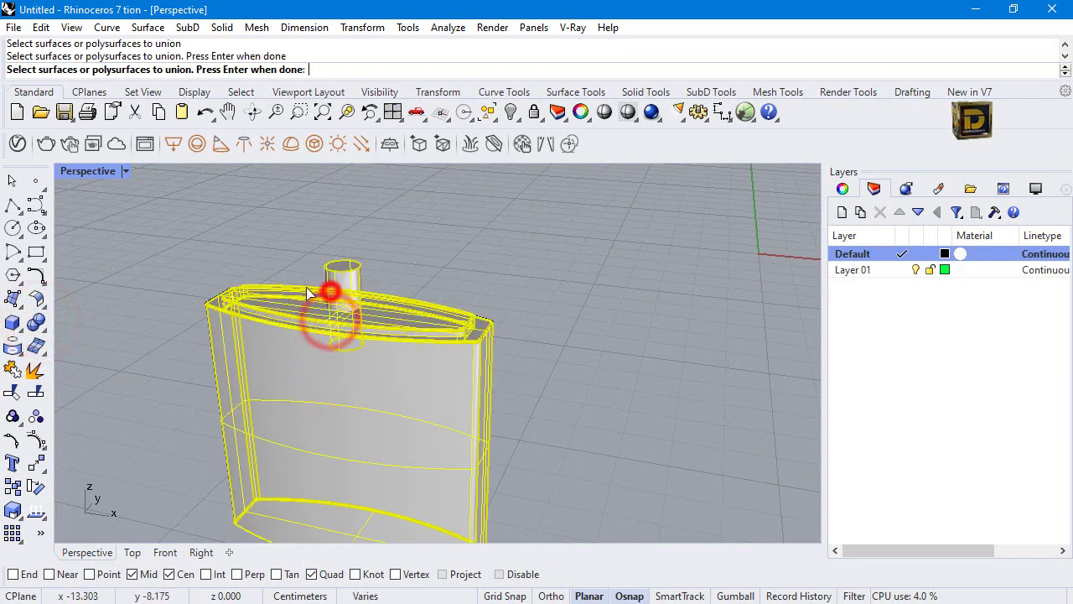
{"action": "key", "text": "Return"}
Fillet the edge where the cylindrical neck meets the top of the bottle with a radius of 0.5.
{"action": "double_click", "coordinate": [104, 171]}
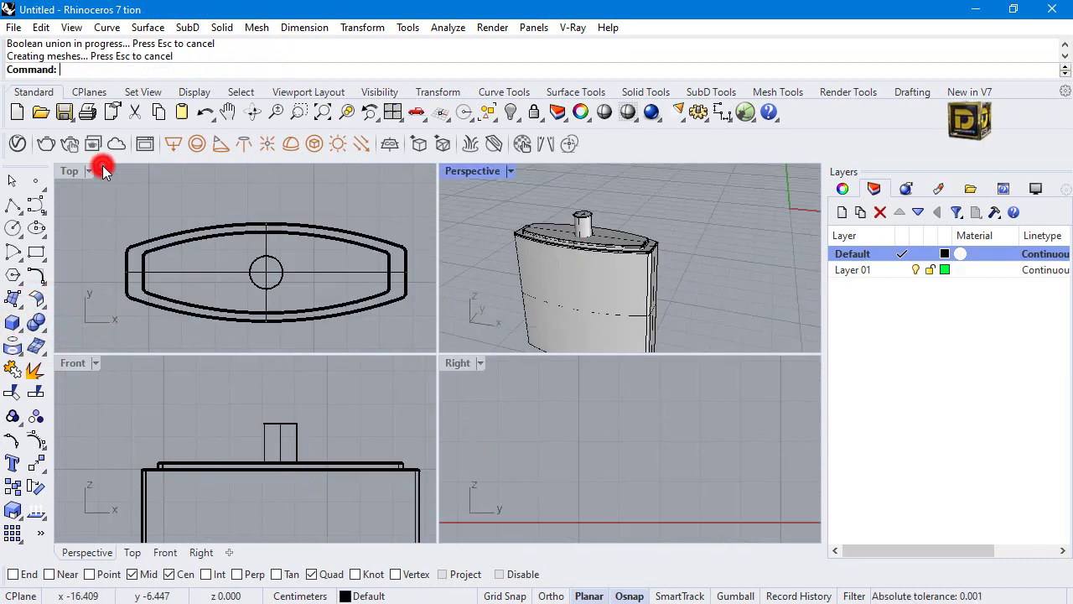
{"action": "scroll", "coordinate": [285, 482], "scroll_direction": "down", "scroll_amount": 2}
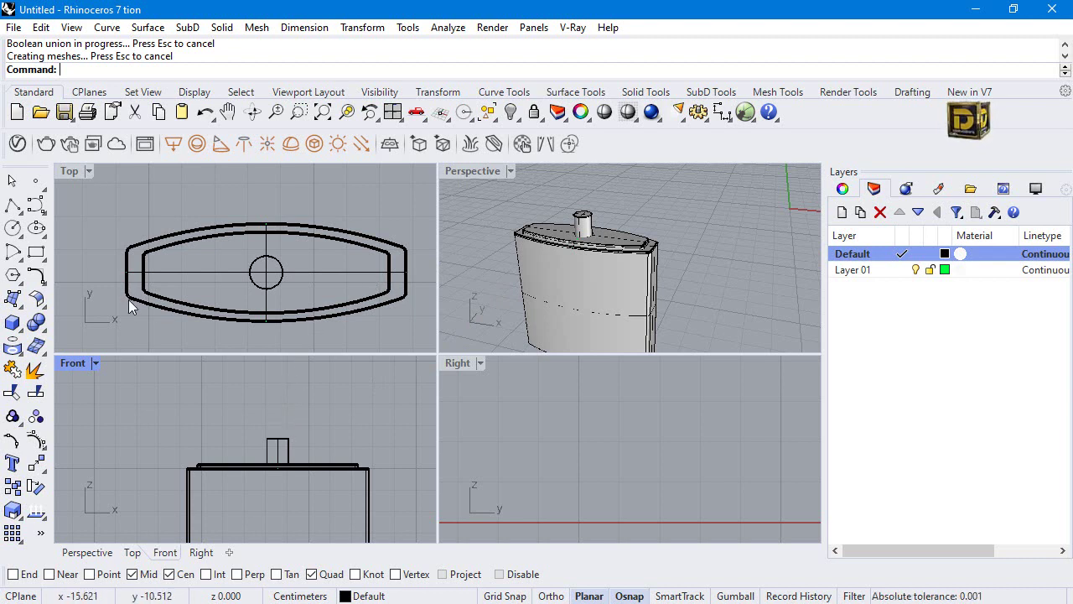
{"action": "left_click", "coordinate": [45, 329]}
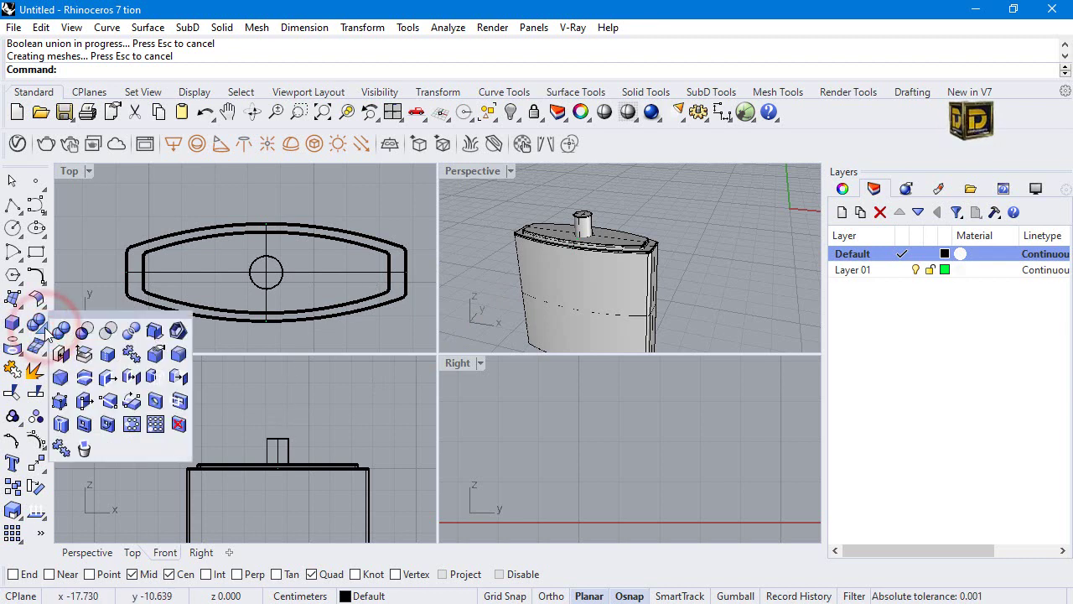
{"action": "left_click", "coordinate": [179, 355]}
{"action": "double_click", "coordinate": [475, 171]}
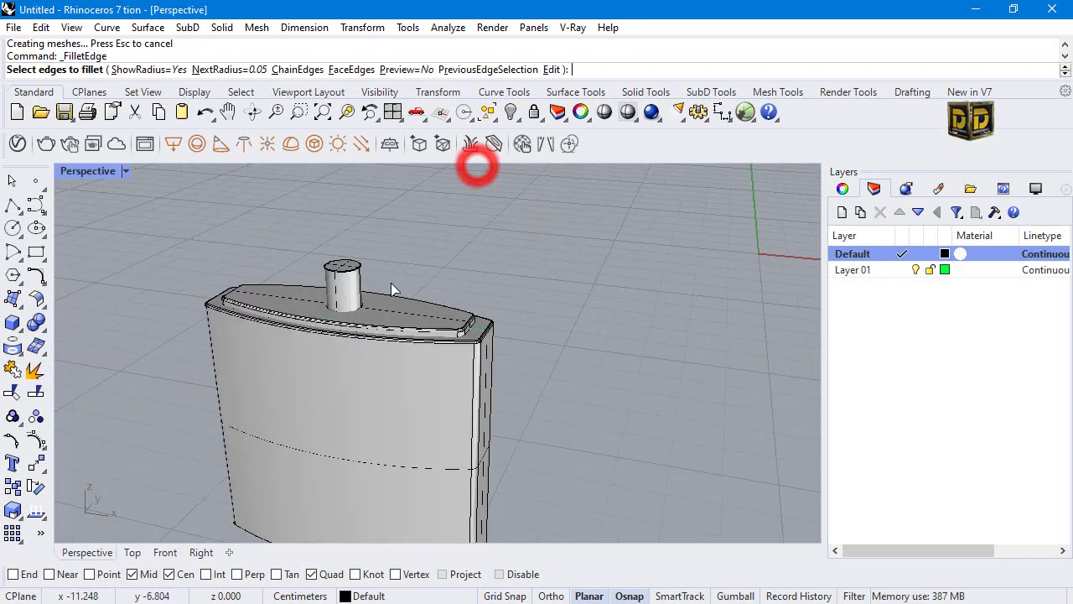
{"action": "scroll", "coordinate": [335, 314], "scroll_direction": "up", "scroll_amount": 5}
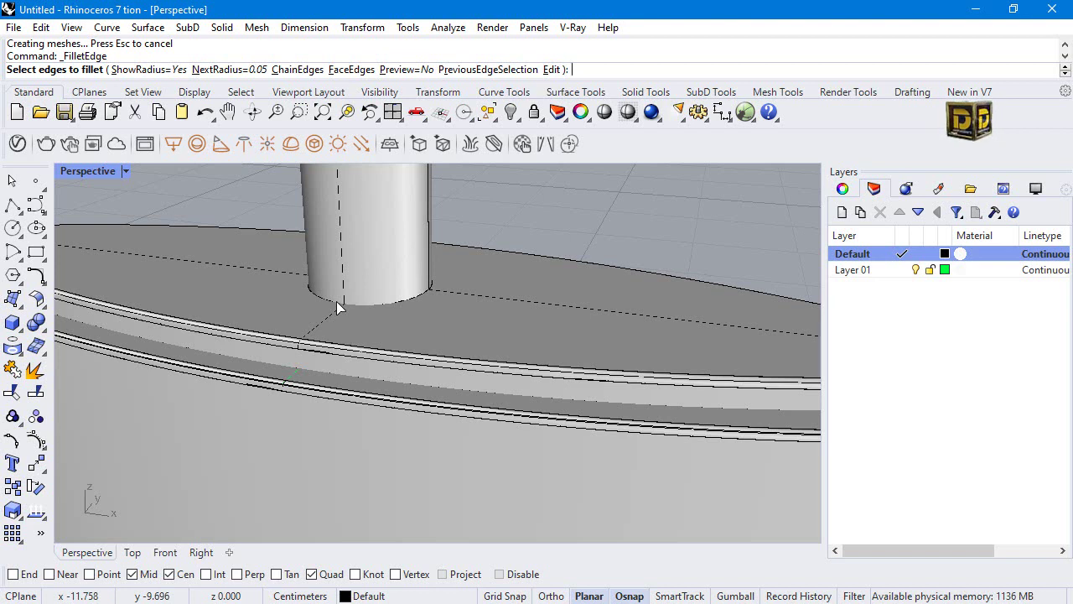
{"action": "left_click", "coordinate": [209, 69]}
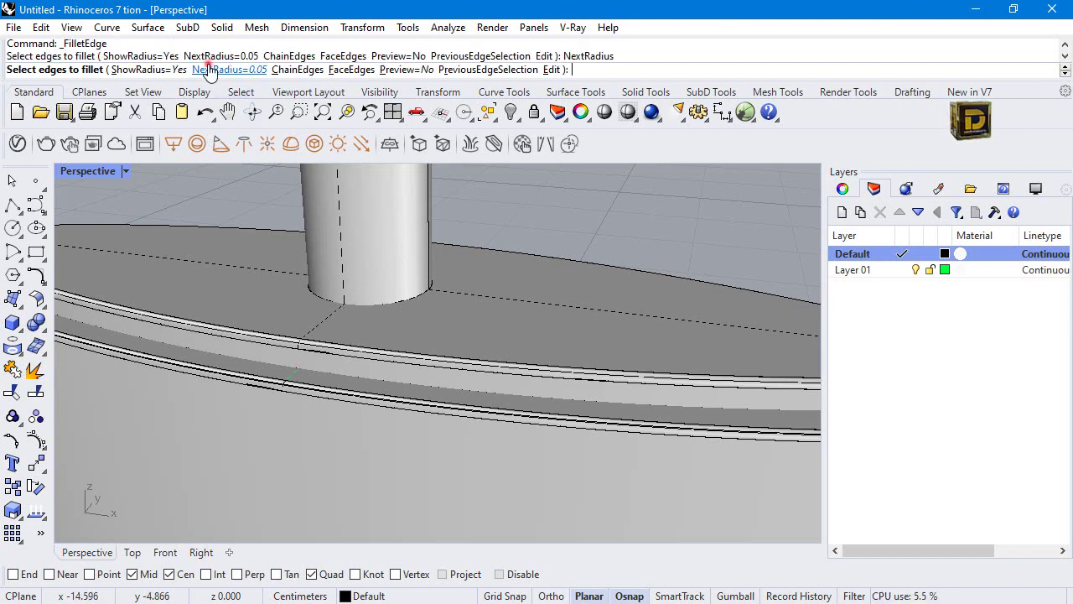
{"action": "type", "text": "."}
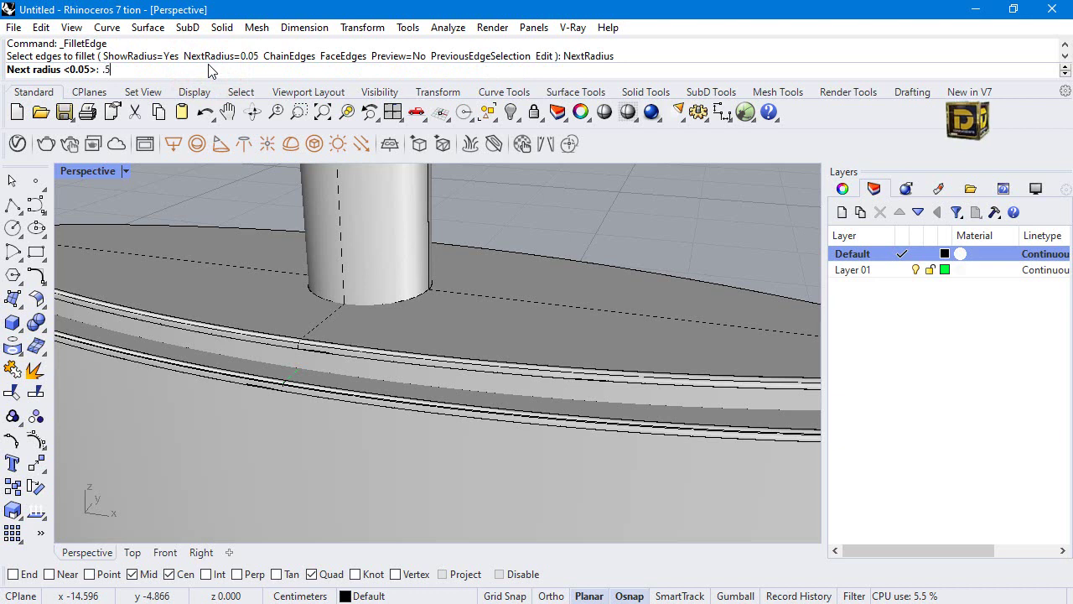
{"action": "type", "text": "5"}
{"action": "key", "text": "Return"}
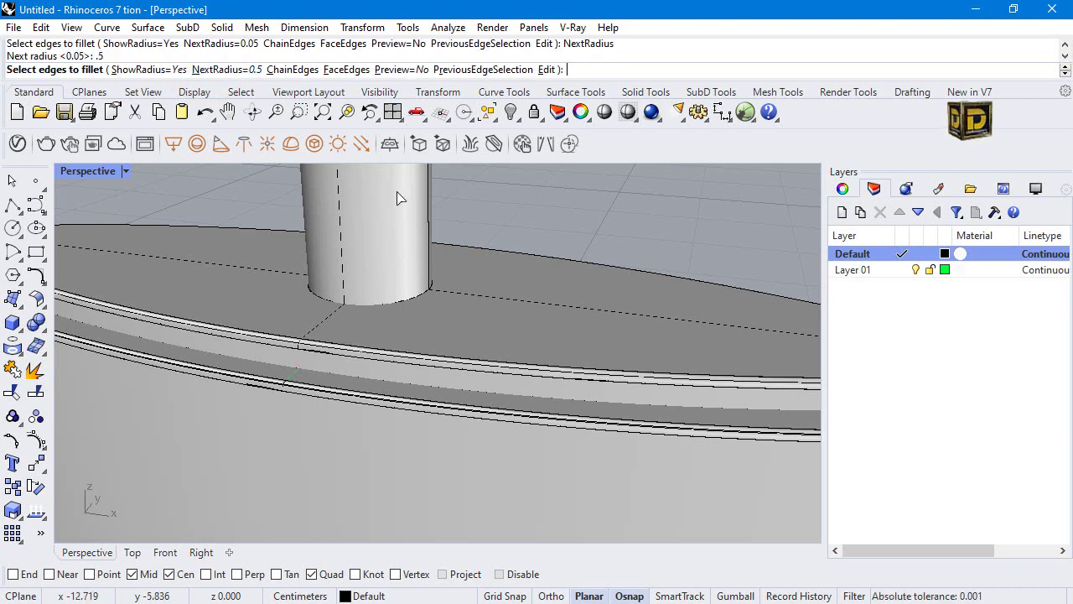
{"action": "left_click", "coordinate": [391, 306]}
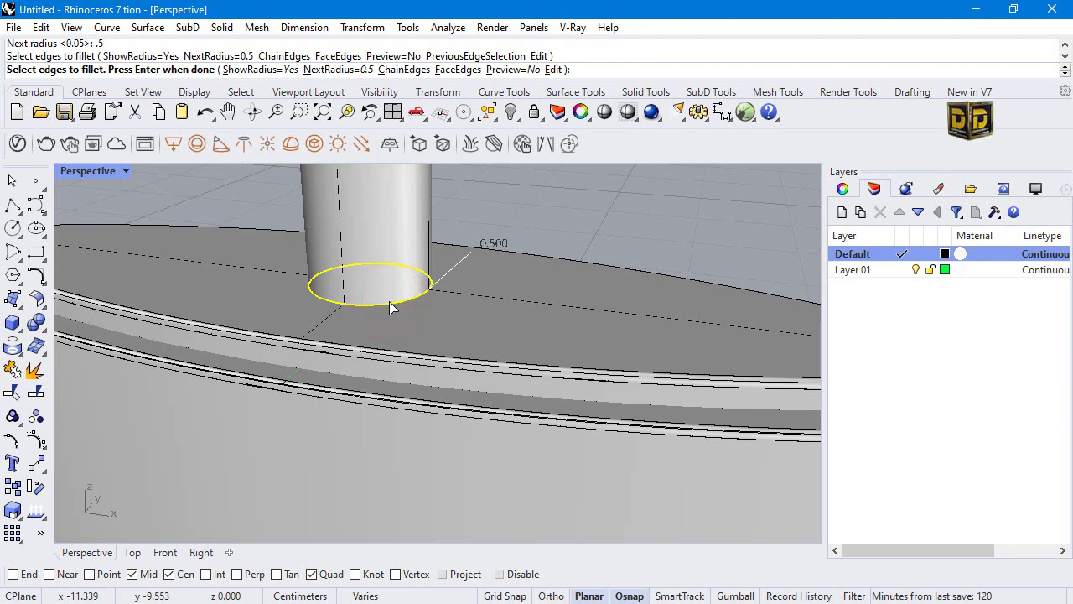
{"action": "key", "text": "Return"}
{"action": "key", "text": "Return"}
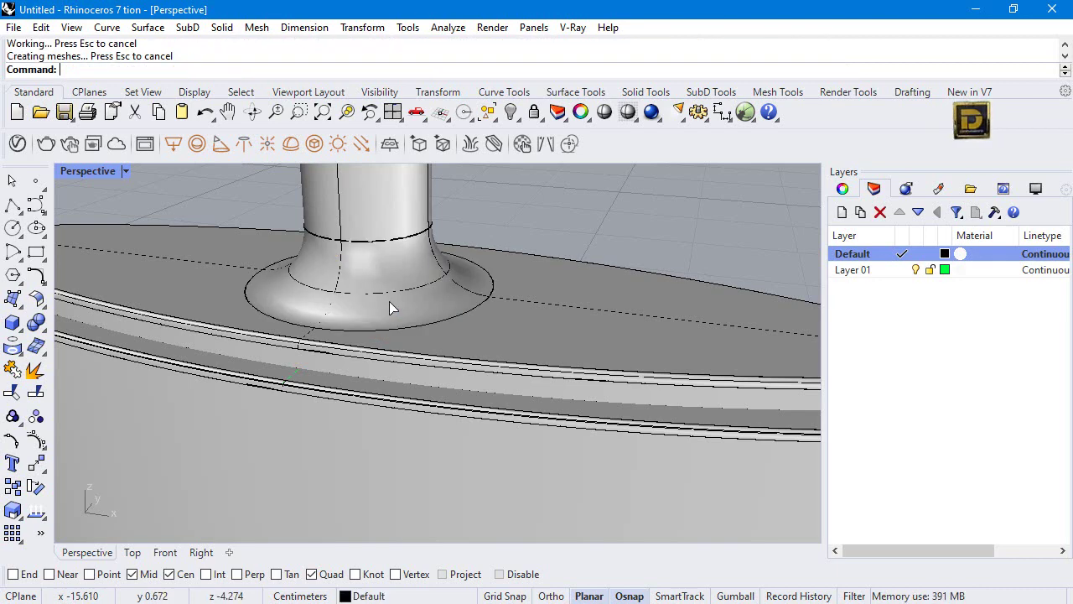
Create a new layer named metal, make it the current layer and set its colour to purple.
{"action": "scroll", "coordinate": [389, 301], "scroll_direction": "down", "scroll_amount": 8}
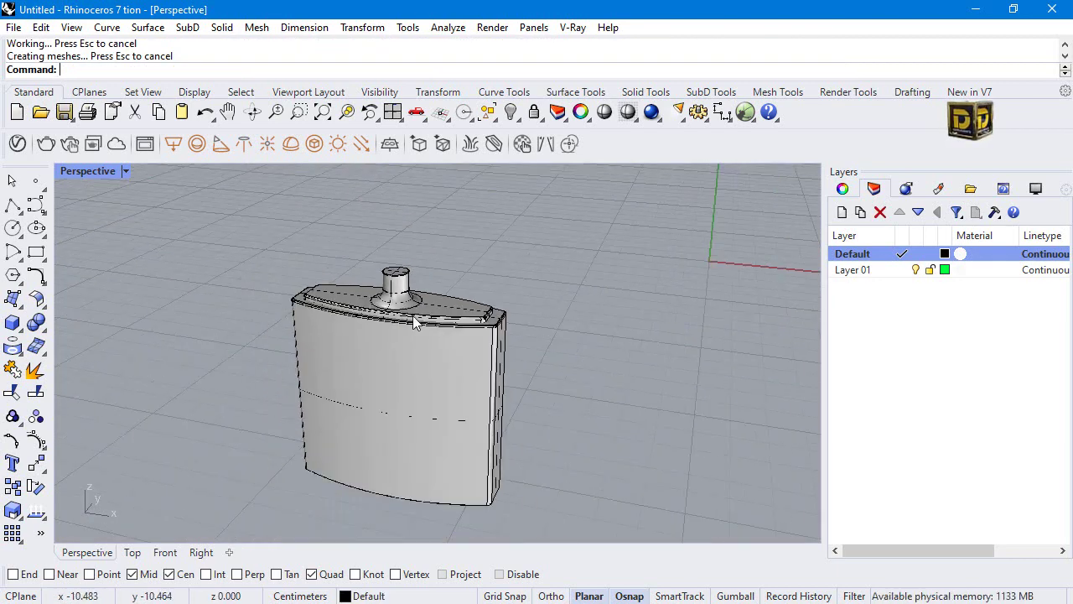
{"action": "scroll", "coordinate": [401, 314], "scroll_direction": "up", "scroll_amount": 4}
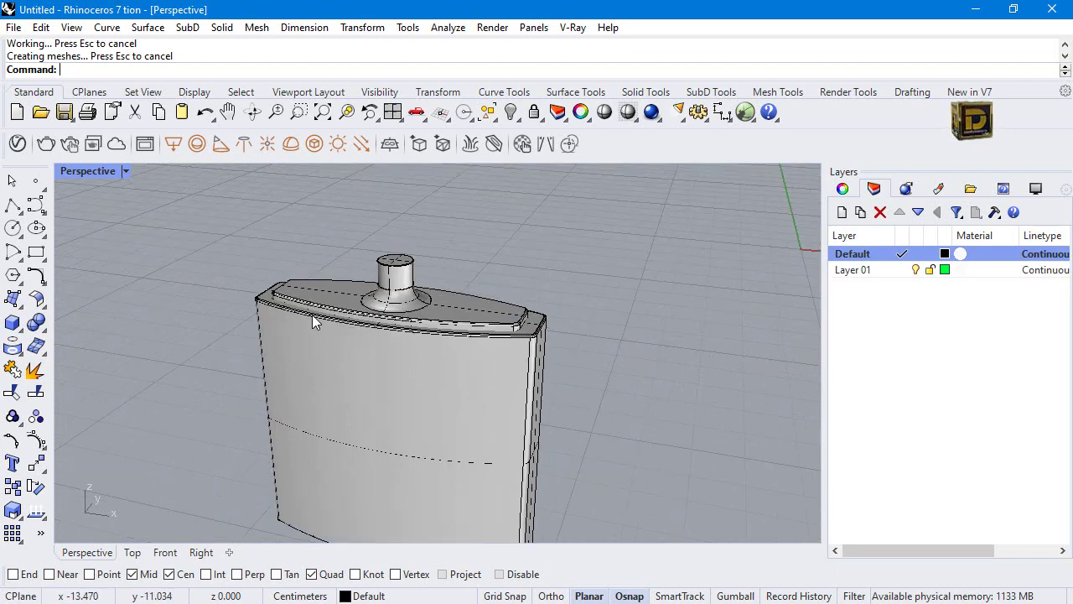
{"action": "double_click", "coordinate": [104, 172]}
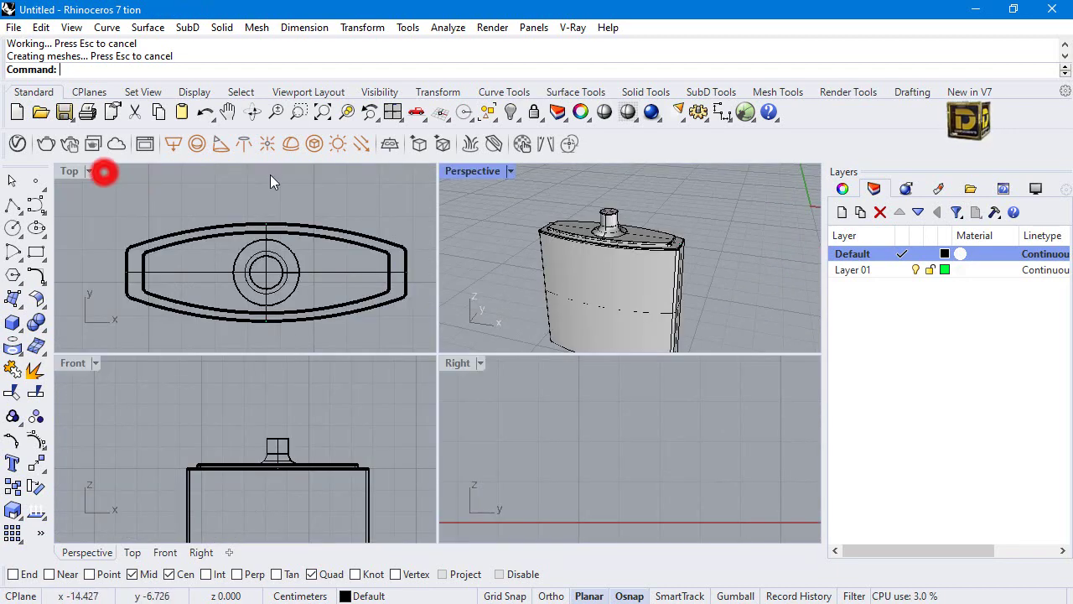
{"action": "left_click", "coordinate": [842, 212]}
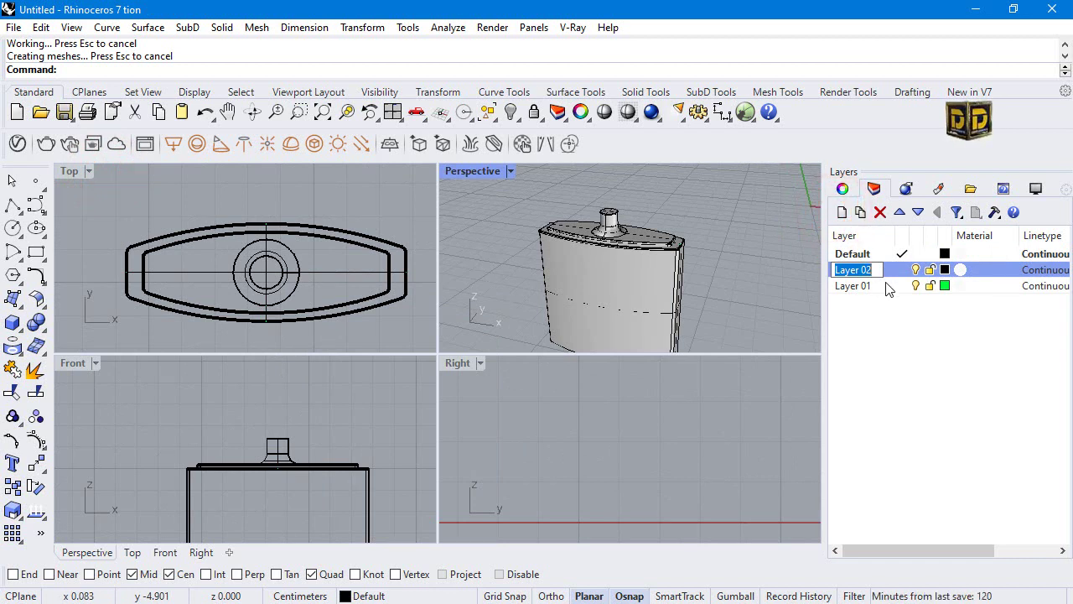
{"action": "type", "text": "Metal"}
{"action": "key", "text": "Return"}
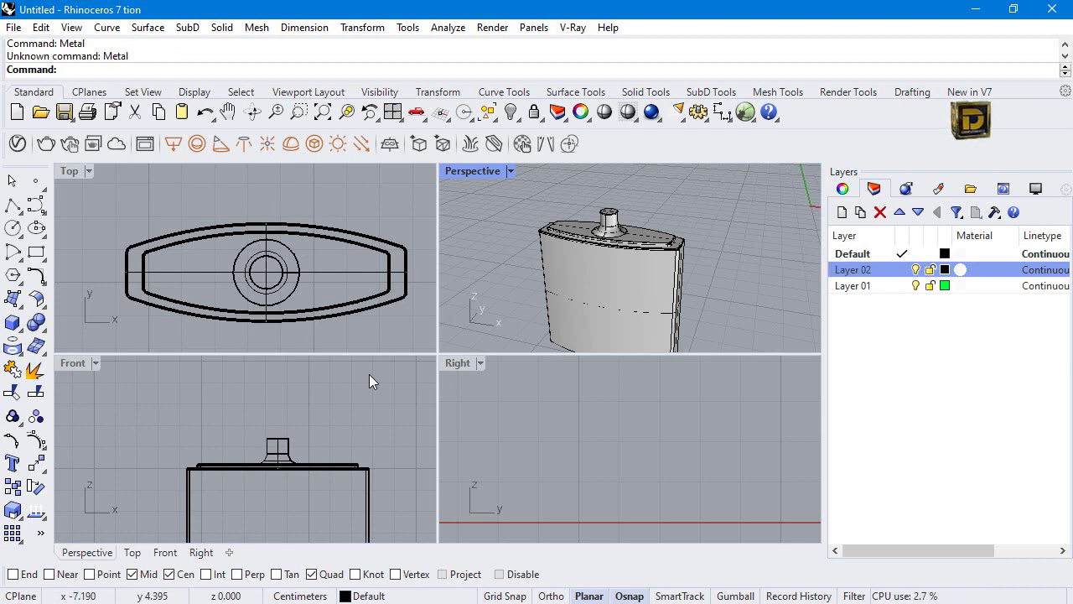
{"action": "left_click", "coordinate": [13, 204]}
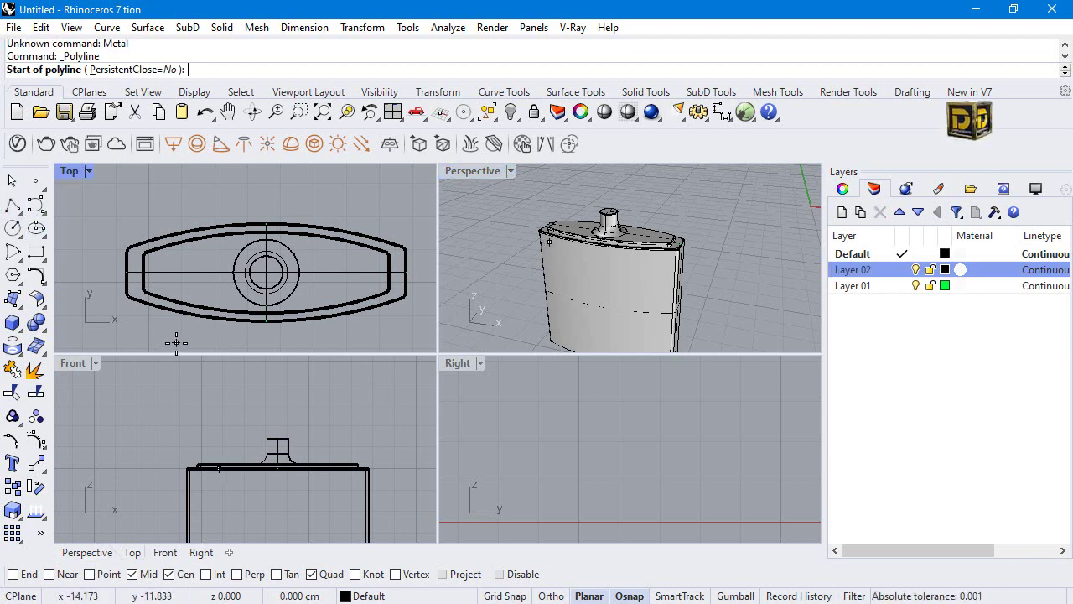
{"action": "scroll", "coordinate": [290, 441], "scroll_direction": "up", "scroll_amount": 3}
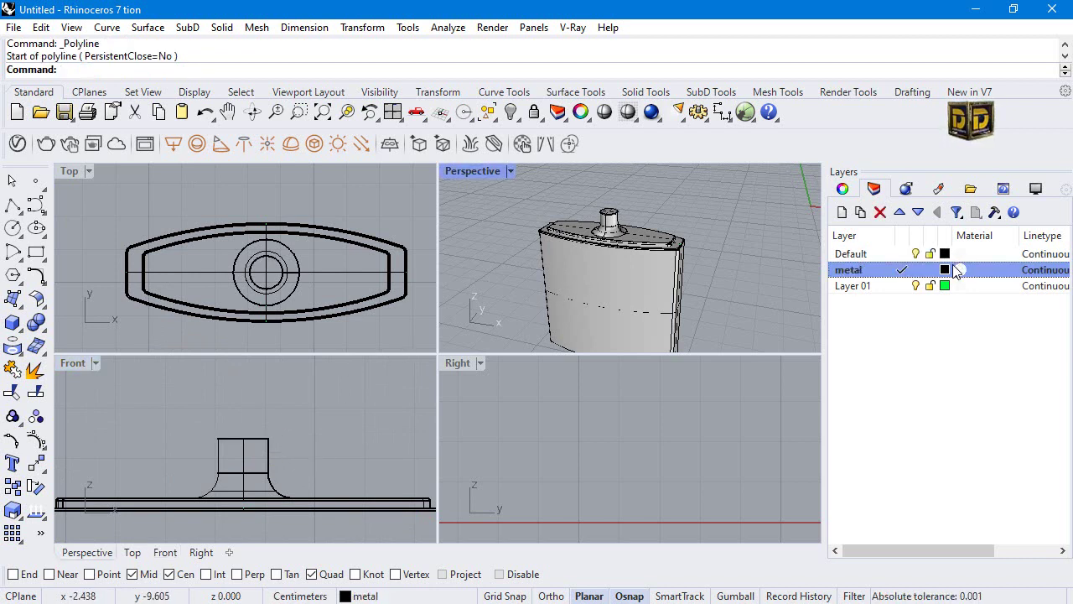
{"action": "left_click", "coordinate": [945, 270]}
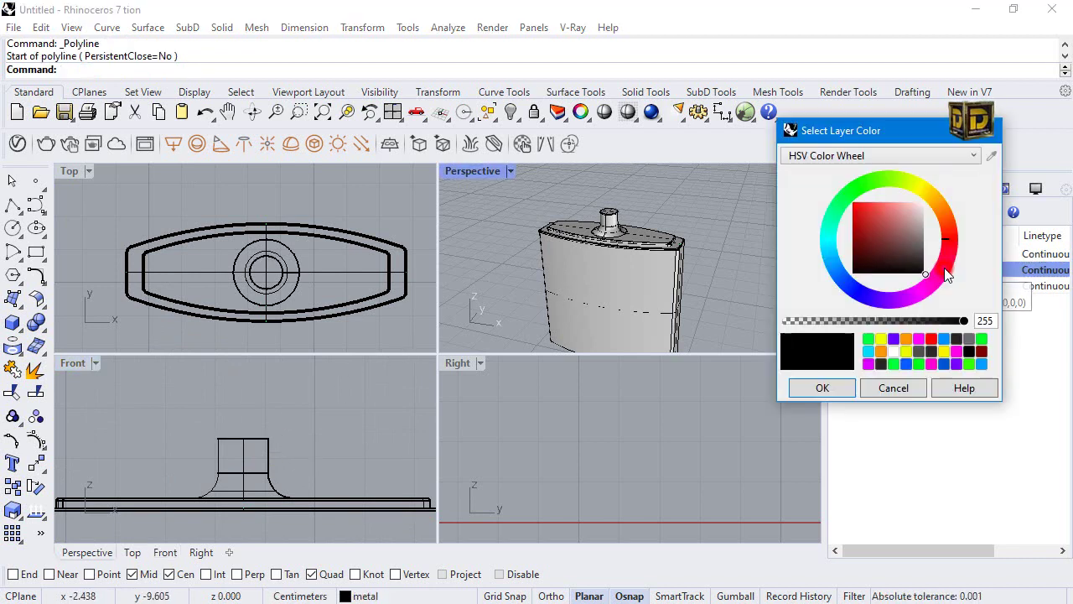
{"action": "left_click", "coordinate": [907, 293]}
{"action": "left_click", "coordinate": [844, 388]}
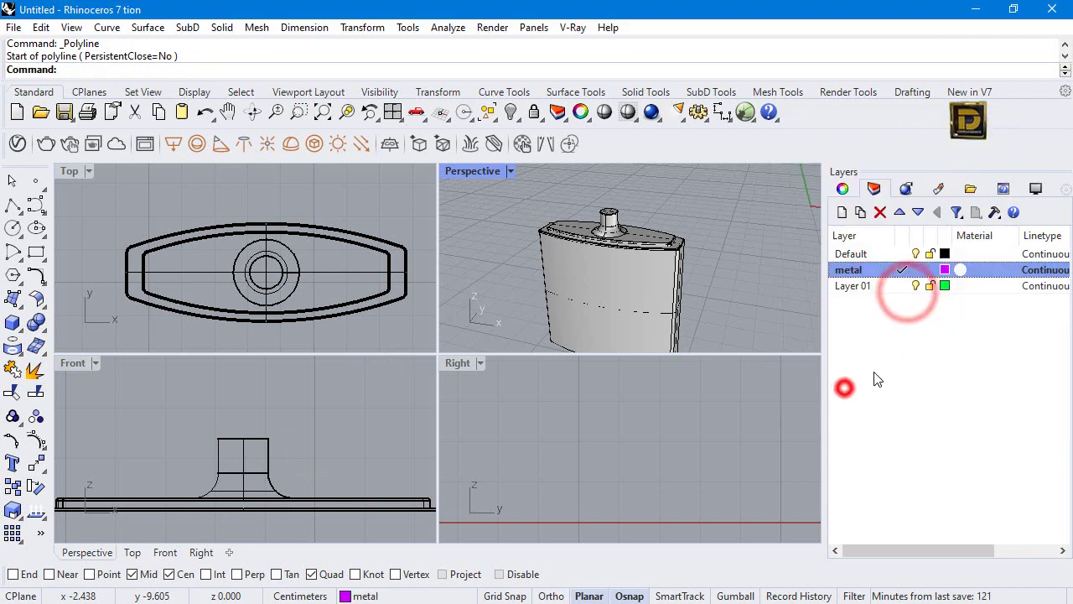
In the Front view, start a polyline at the outer quadrant of the neck's top edge with a 0.6 cm vertical segment upward.
{"action": "left_click", "coordinate": [12, 205]}
{"action": "scroll", "coordinate": [277, 437], "scroll_direction": "up", "scroll_amount": 3}
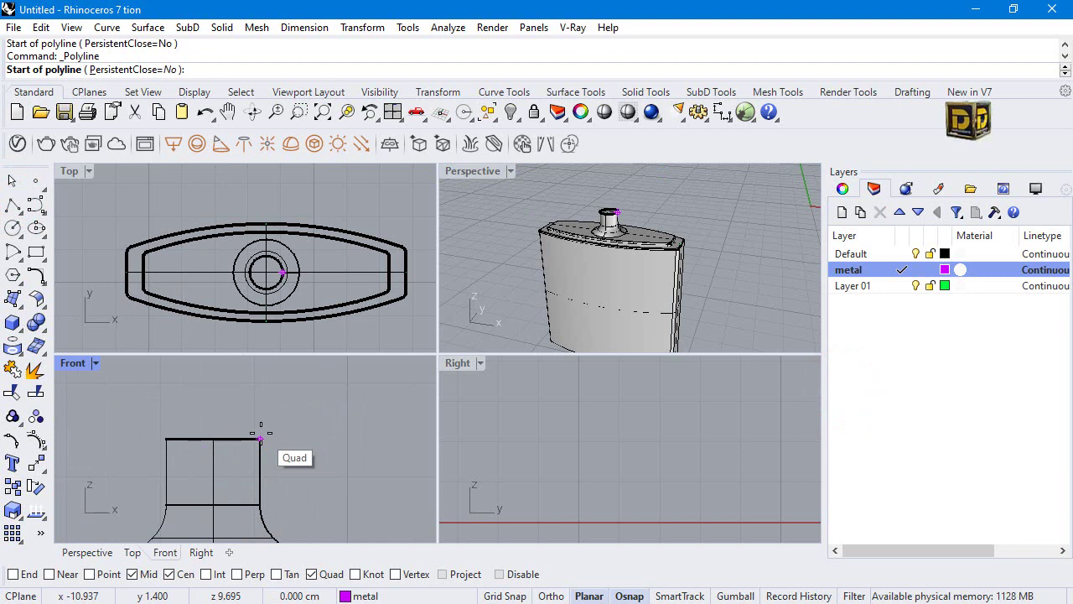
{"action": "left_click", "coordinate": [261, 435]}
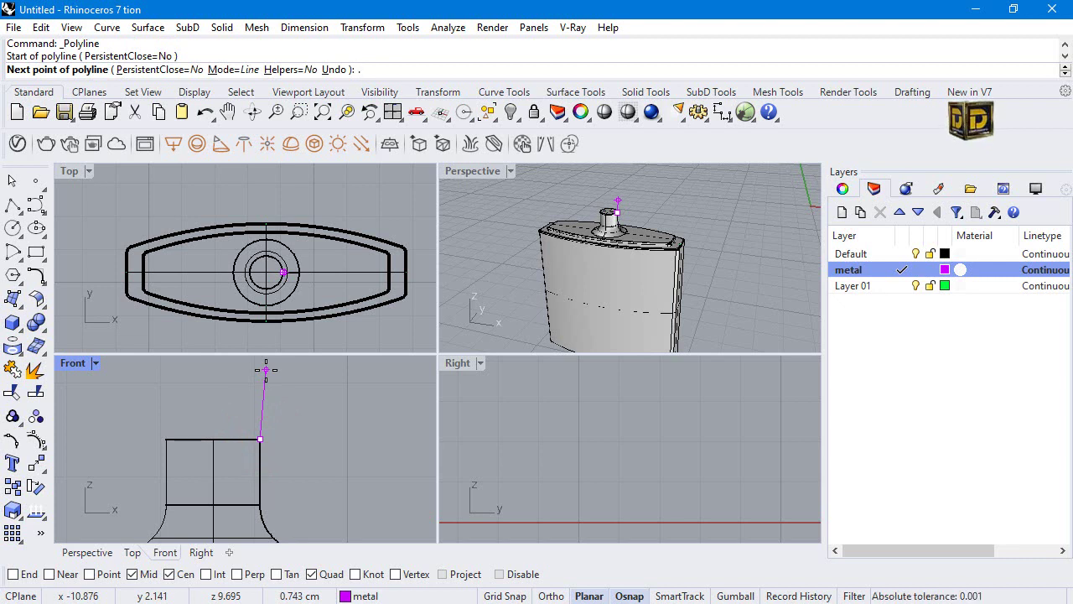
{"action": "type", "text": ".6"}
{"action": "key", "text": "Return"}
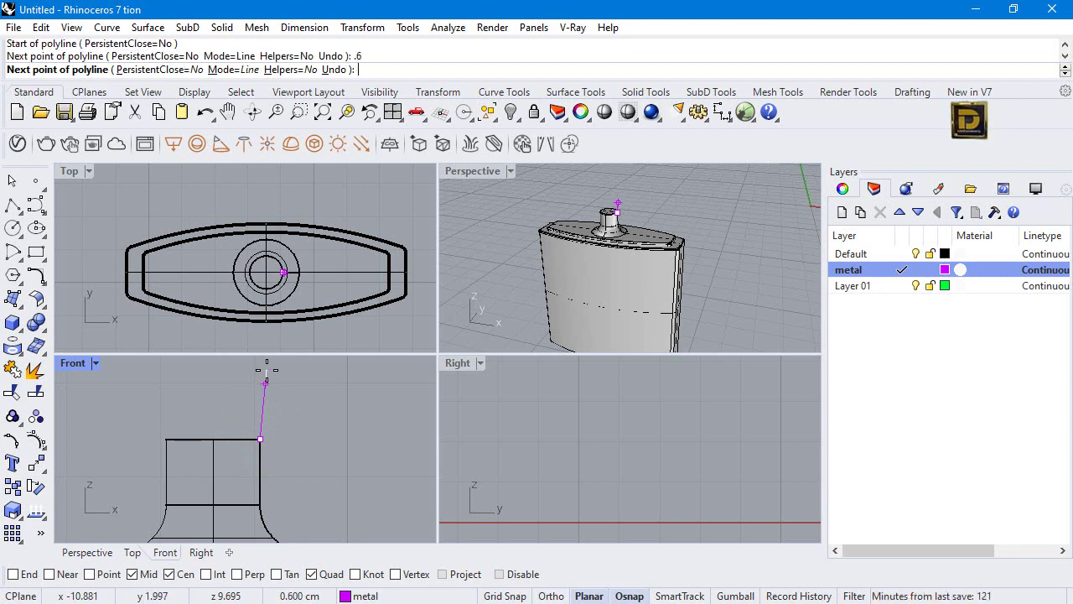
{"action": "key", "text": "F8"}
{"action": "left_click", "coordinate": [265, 370]}
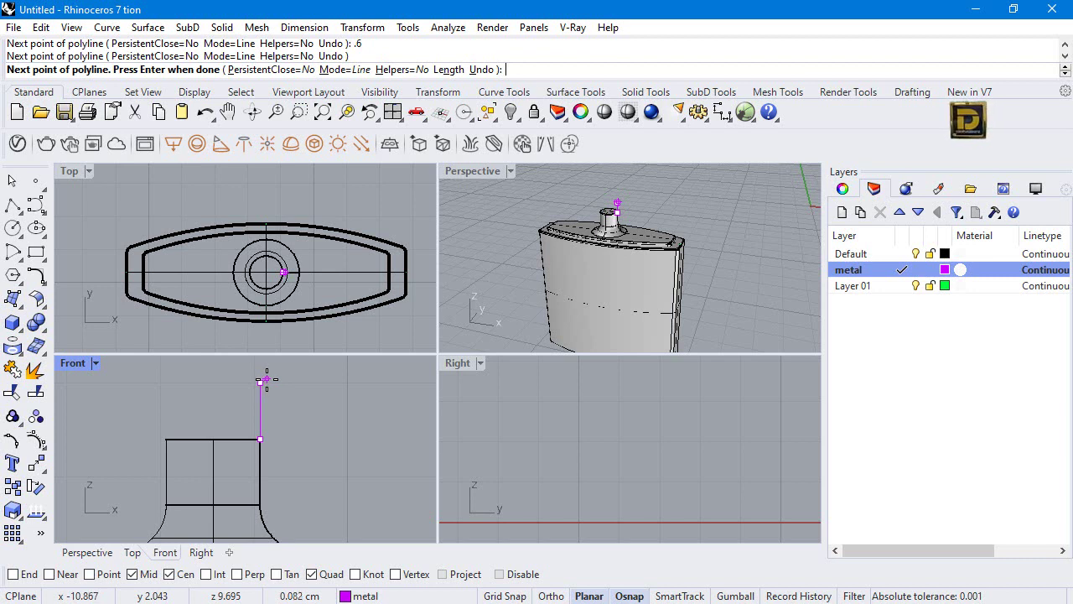
Continue the polyline with a 0.35 cm horizontal segment inward toward the neck's axis and a 0.5 cm vertical segment upward.
{"action": "type", "text": ".35"}
{"action": "key", "text": "Return"}
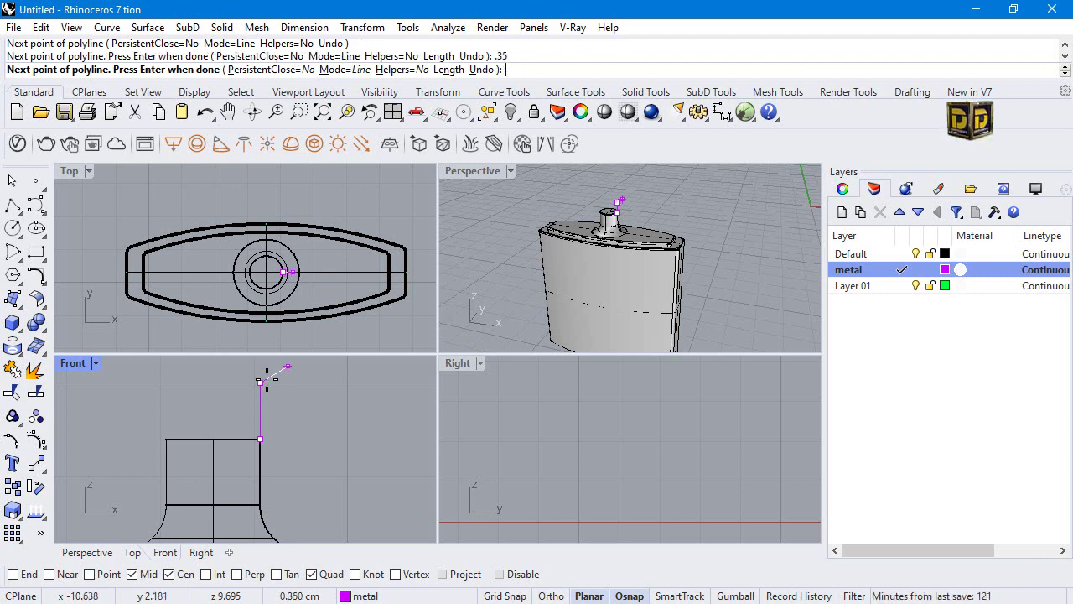
{"action": "left_click", "coordinate": [228, 386]}
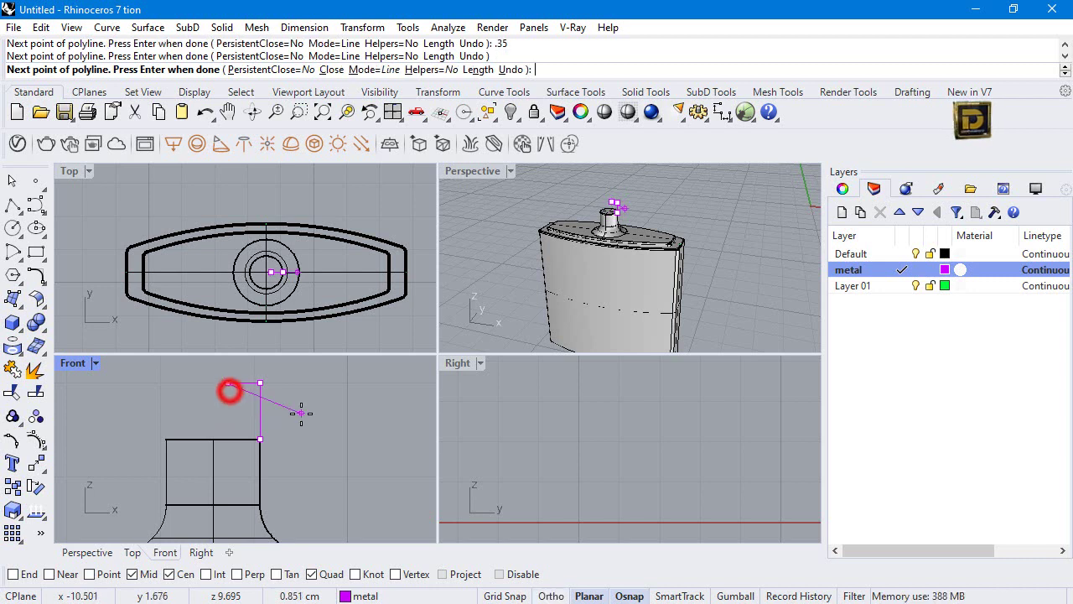
{"action": "key", "text": "F8"}
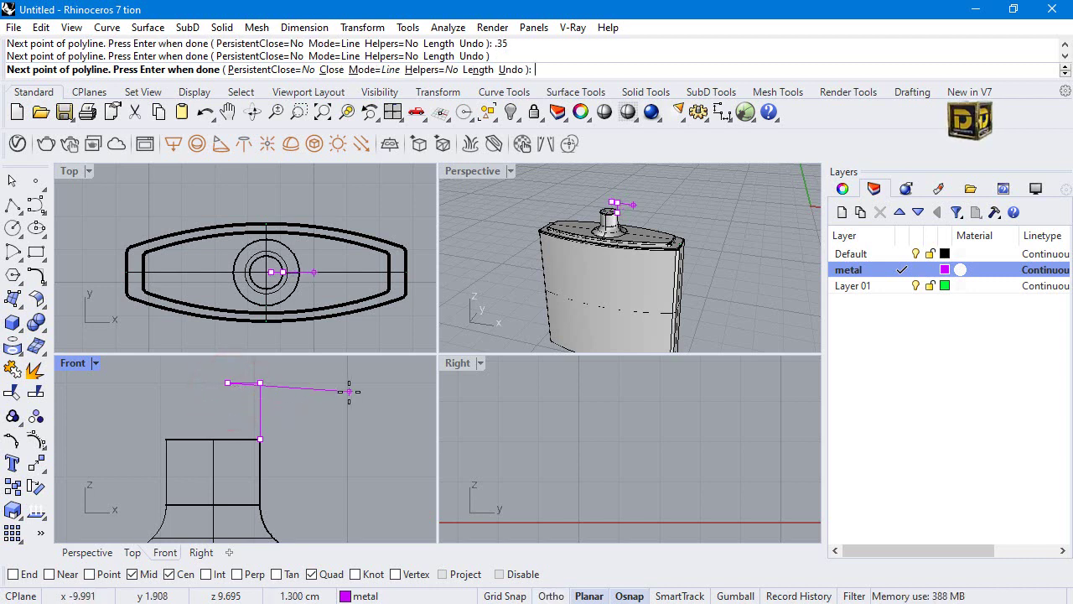
{"action": "type", "text": ".5"}
{"action": "key", "text": "Return"}
{"action": "key", "text": "F8"}
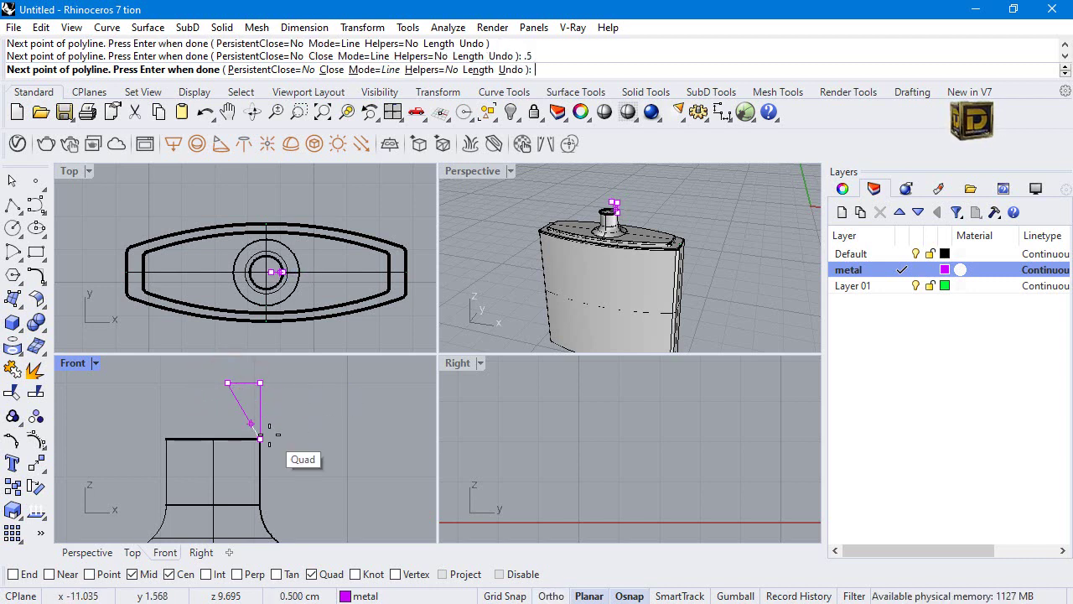
{"action": "scroll", "coordinate": [260, 453], "scroll_direction": "down", "scroll_amount": 5}
{"action": "key", "text": "F8"}
{"action": "left_click", "coordinate": [247, 407]}
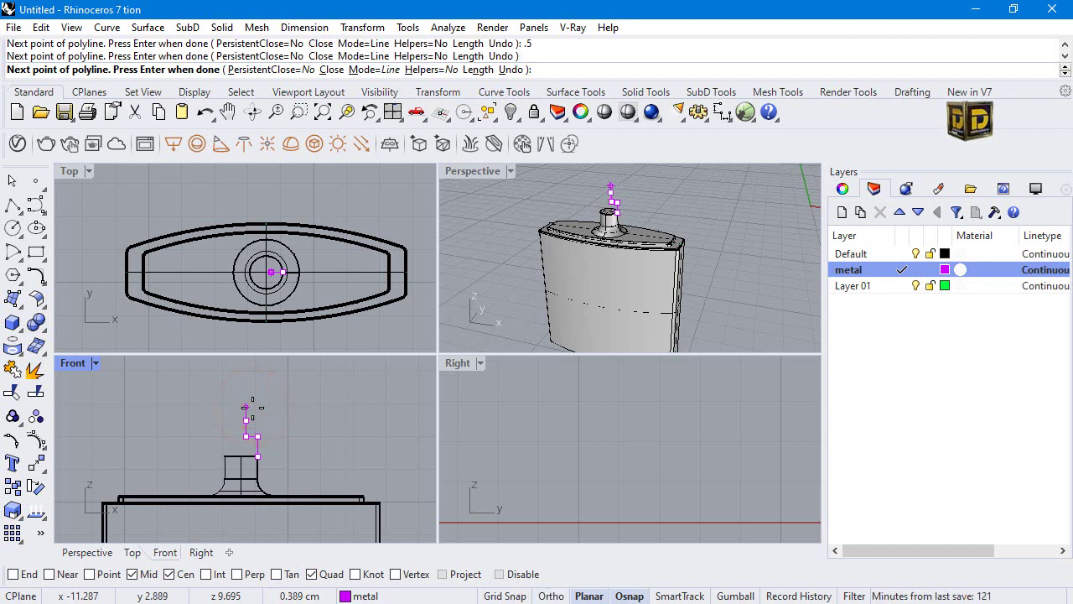
Continue the polyline with a 0.25 cm horizontal segment outward, away from the neck's axis.
{"action": "type", "text": ".25"}
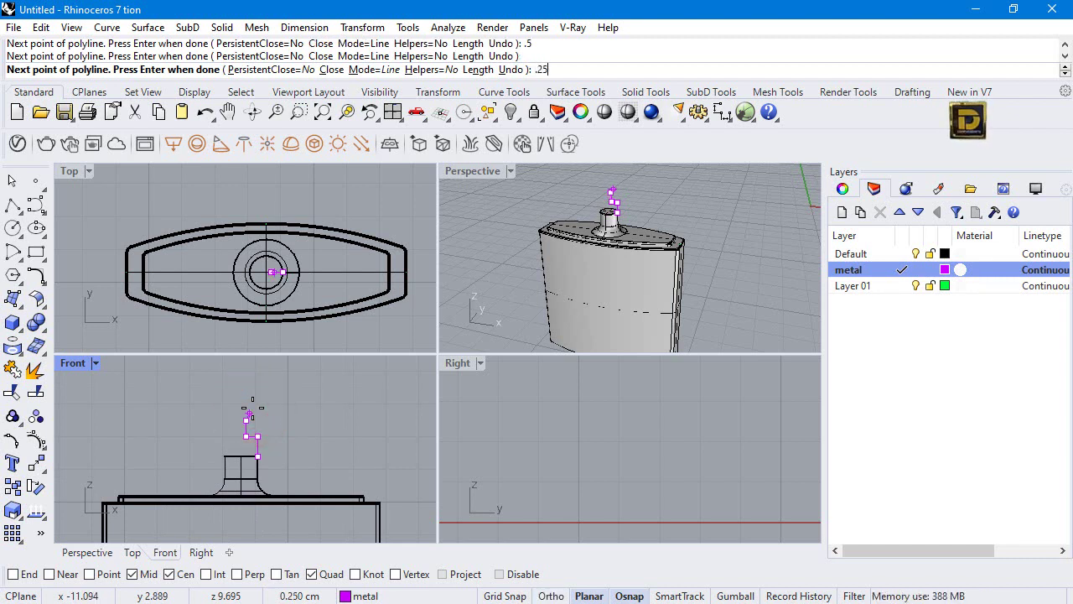
{"action": "key", "text": "Return"}
{"action": "key", "text": "F8"}
{"action": "key", "text": "F8"}
{"action": "left_click", "coordinate": [301, 419]}
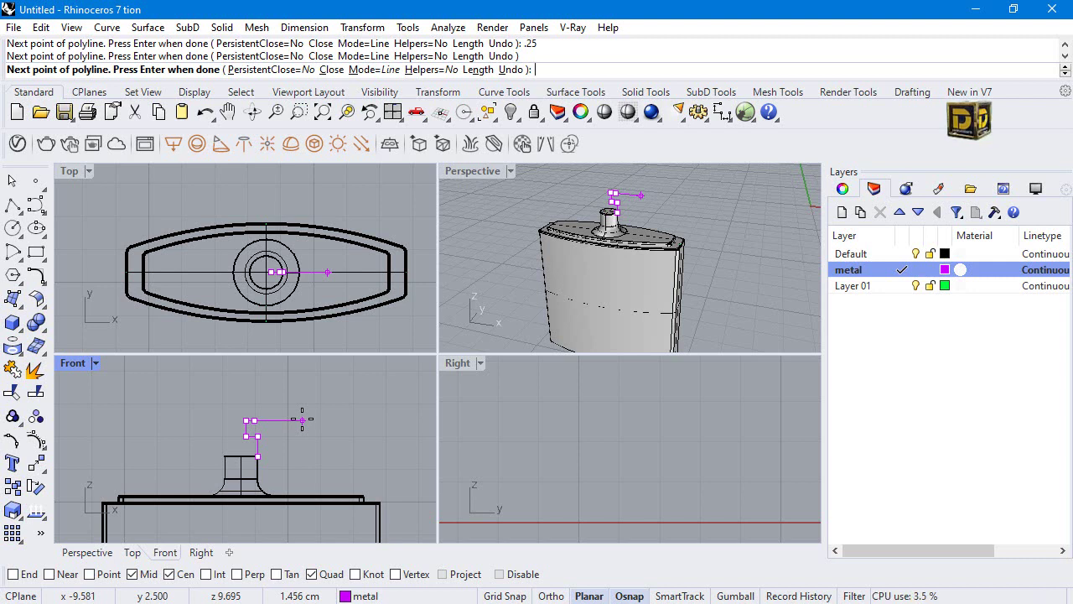
Add a 0.7 cm vertical segment upward as the last part of the profile and finish the polyline.
{"action": "type", "text": ".7"}
{"action": "key", "text": "Return"}
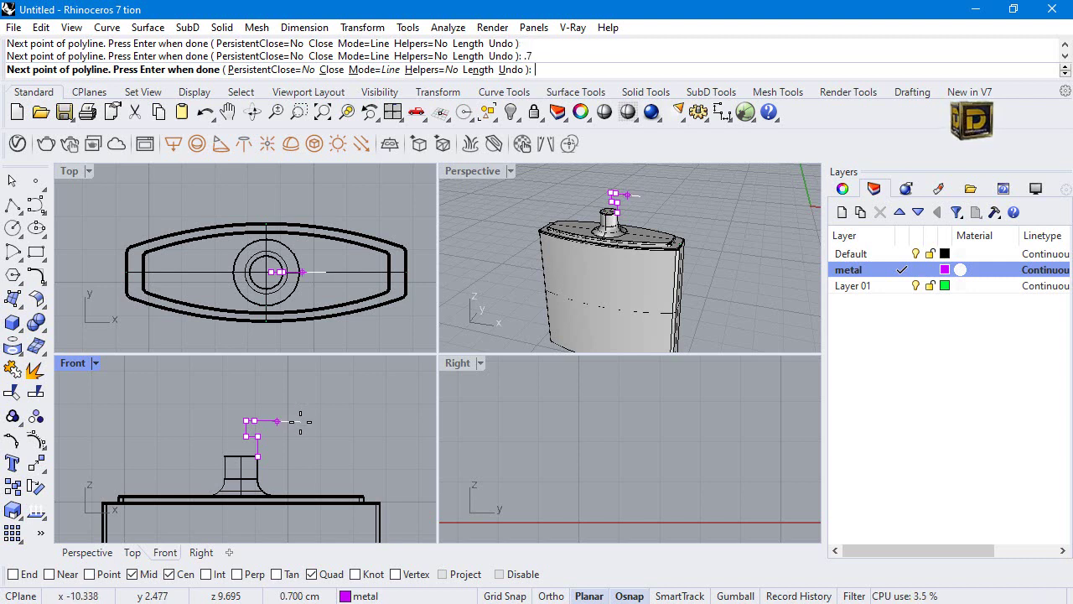
{"action": "key", "text": "F8"}
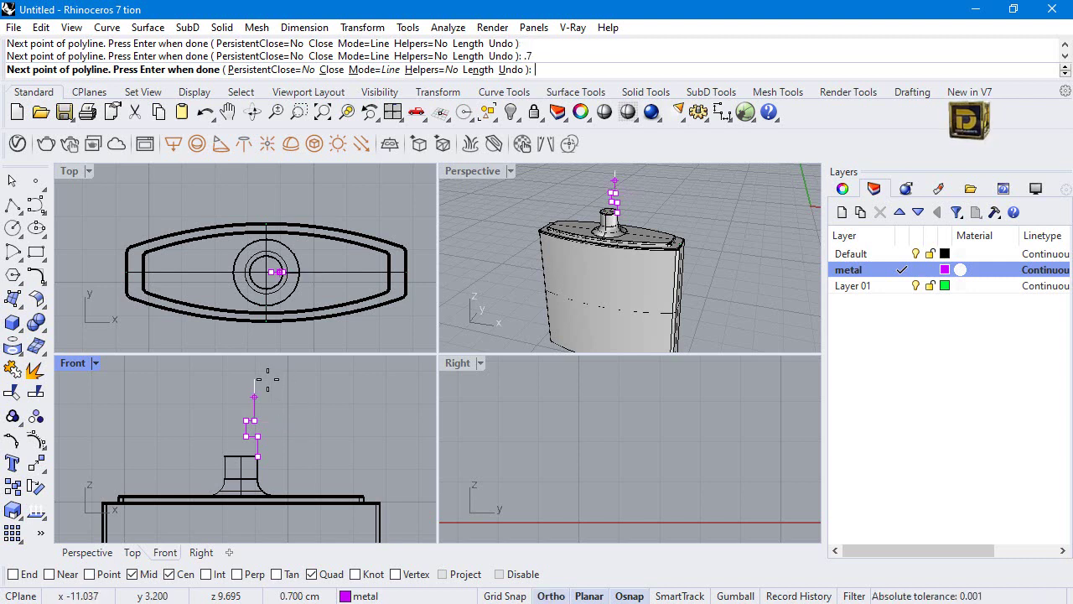
{"action": "key", "text": "F8"}
{"action": "left_click", "coordinate": [268, 379]}
{"action": "key", "text": "Return"}
{"action": "scroll", "coordinate": [266, 403], "scroll_direction": "up", "scroll_amount": 1}
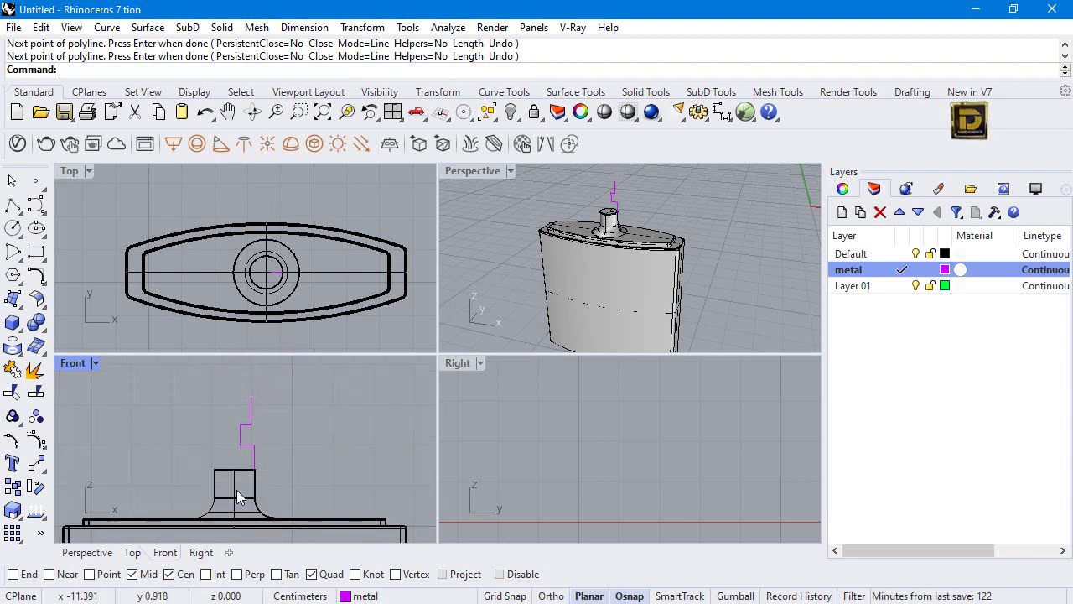
Show the profile's control points and move its topmost end point 0.3 cm straight up, snapping to the end point.
{"action": "left_click", "coordinate": [249, 400]}
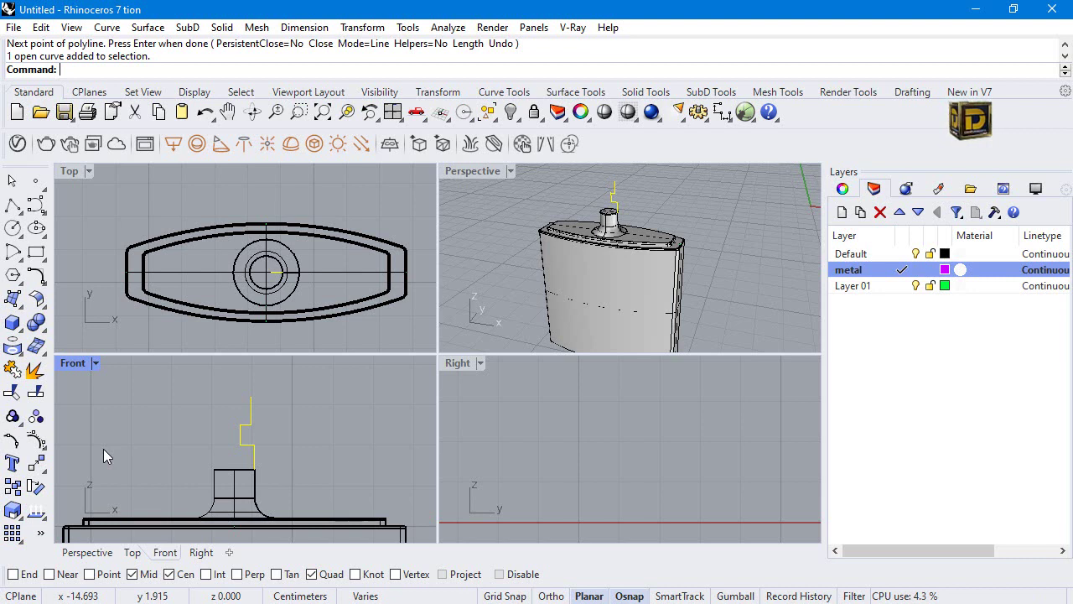
{"action": "left_click", "coordinate": [36, 440]}
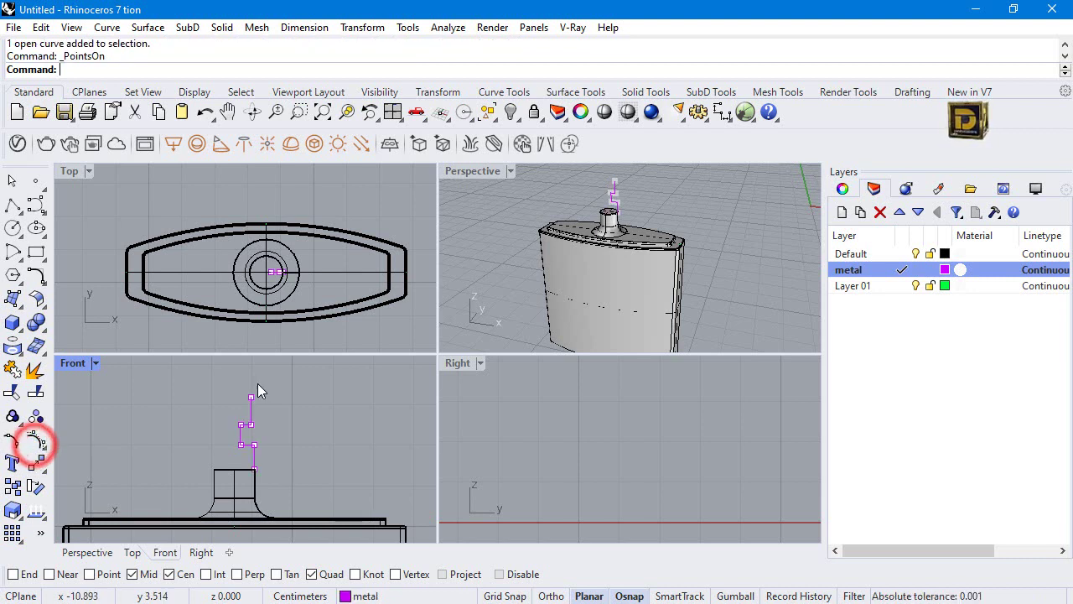
{"action": "mouse_move", "coordinate": [241, 388]}
{"action": "left_mouse_down"}
{"action": "mouse_move", "coordinate": [264, 394]}
{"action": "mouse_move", "coordinate": [232, 378]}
{"action": "mouse_move", "coordinate": [258, 399]}
{"action": "left_mouse_up"}
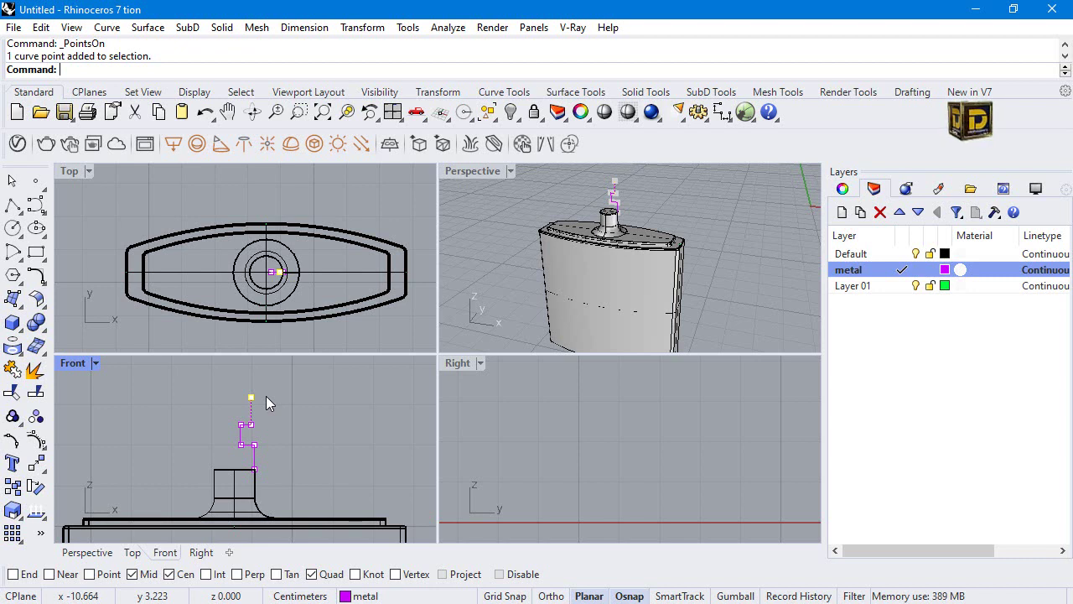
{"action": "double_click", "coordinate": [78, 360]}
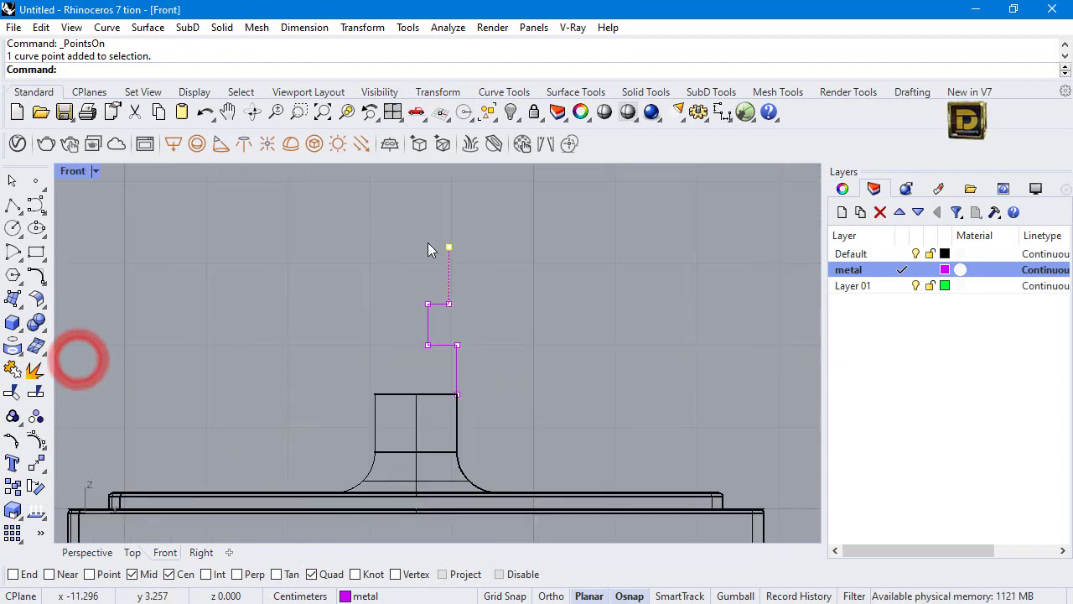
{"action": "left_click", "coordinate": [38, 456]}
{"action": "left_click", "coordinate": [17, 573]}
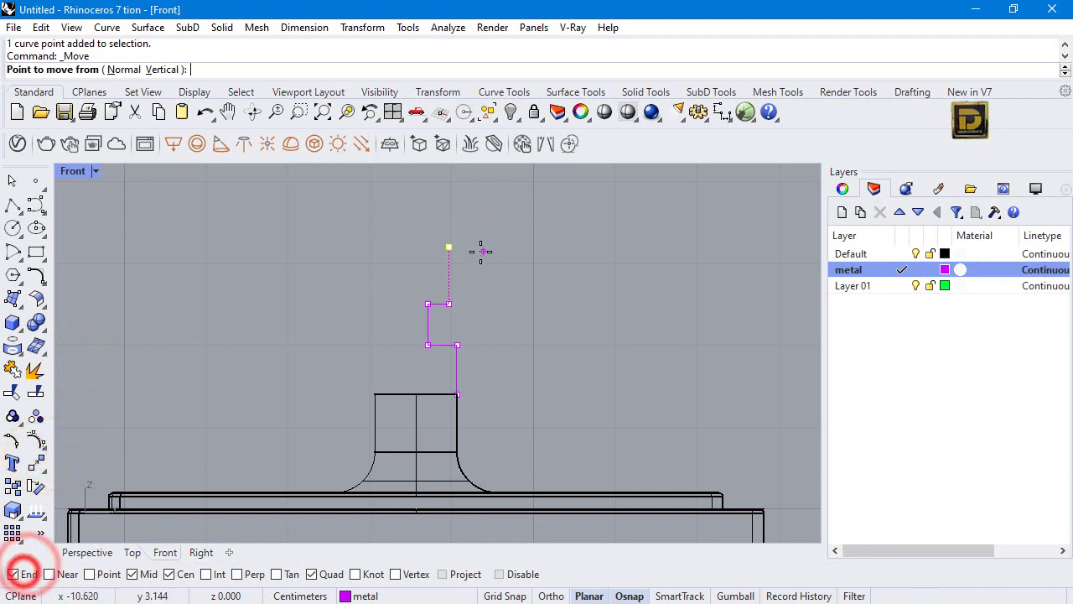
{"action": "left_click", "coordinate": [444, 244]}
{"action": "type", "text": ".3"}
{"action": "key", "text": "Return"}
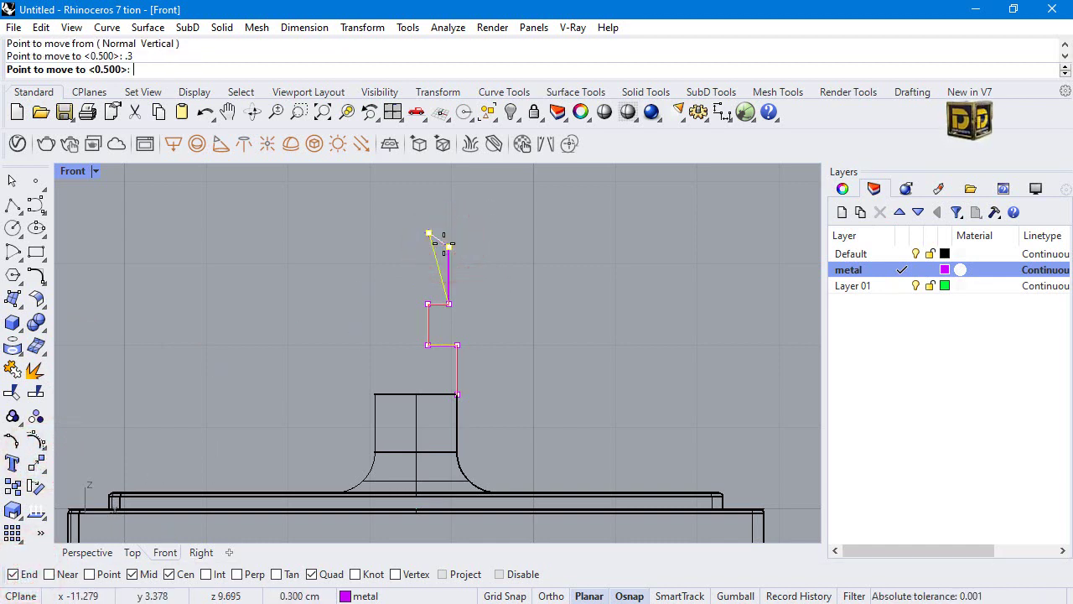
{"action": "left_click", "coordinate": [467, 203]}
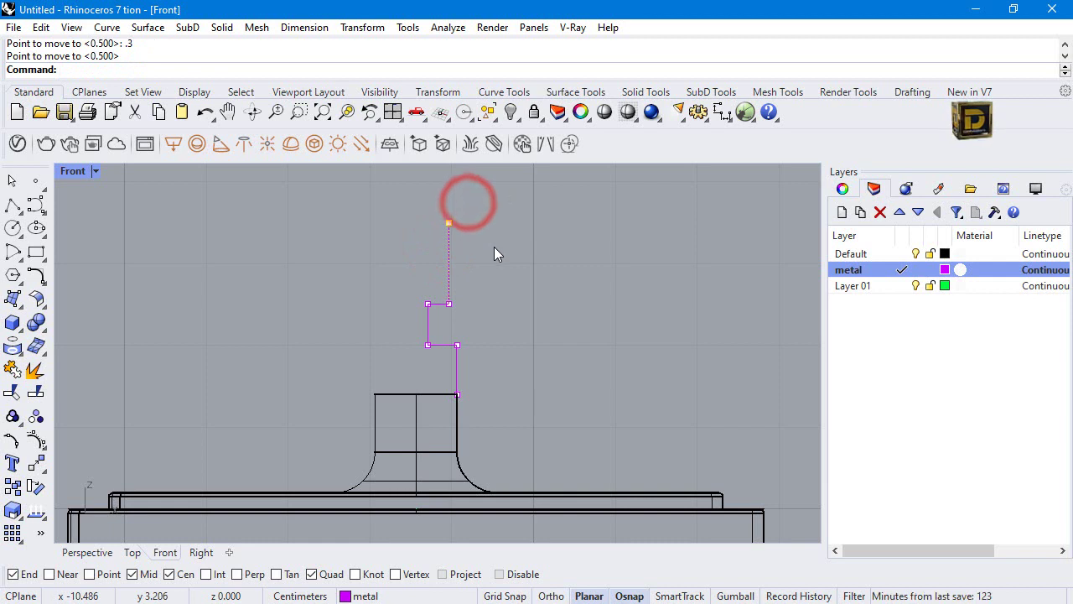
{"action": "key", "text": "Escape"}
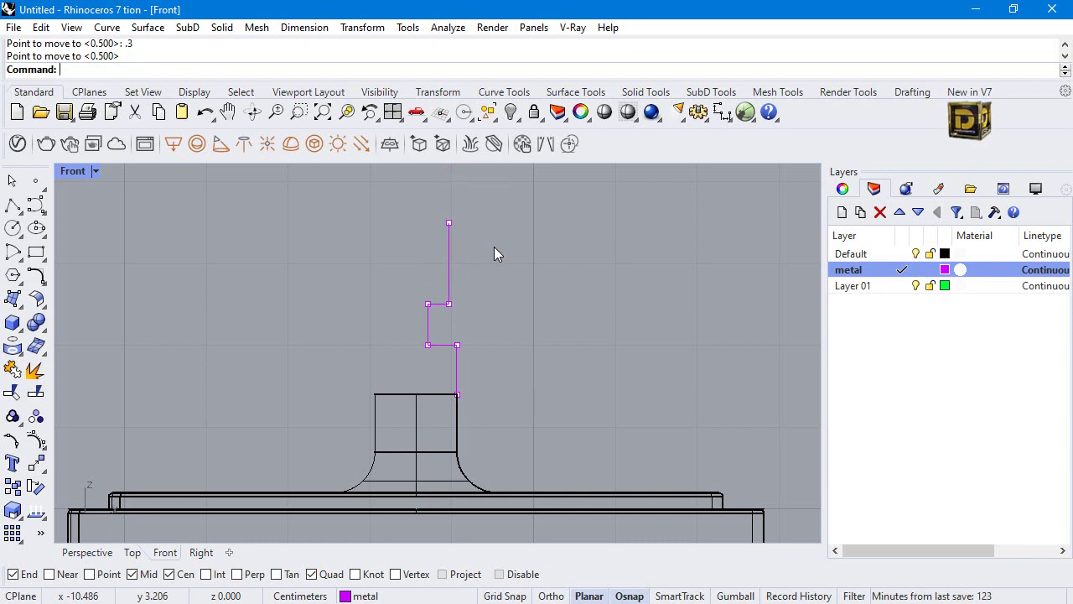
{"action": "key", "text": "Escape"}
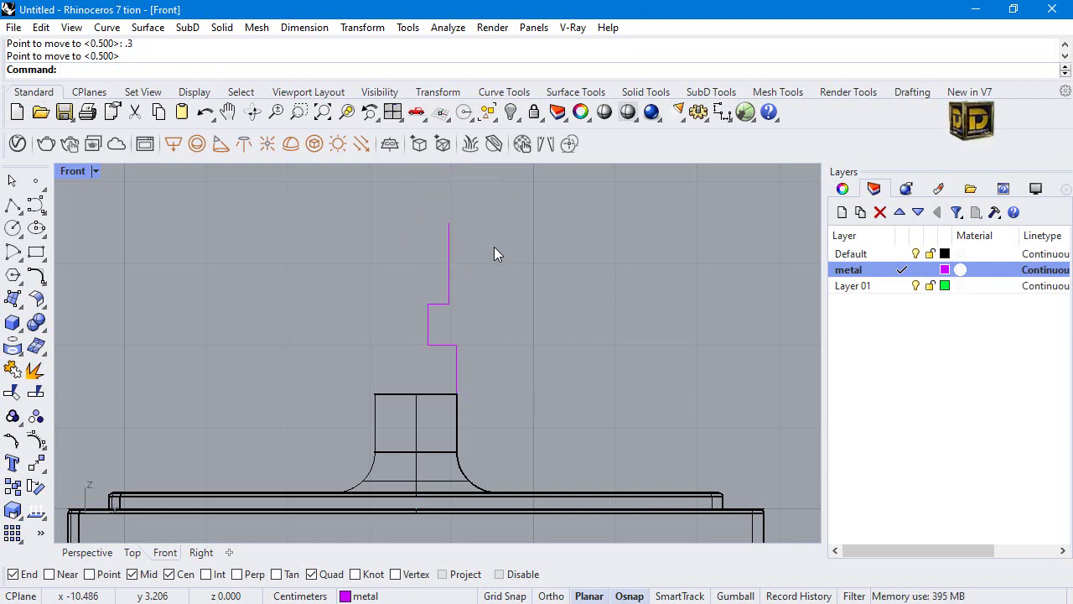
Draw a start-end-point arc between the ends of the profile's lowest vertical segment, bulging slightly outward.
{"action": "left_click", "coordinate": [455, 357]}
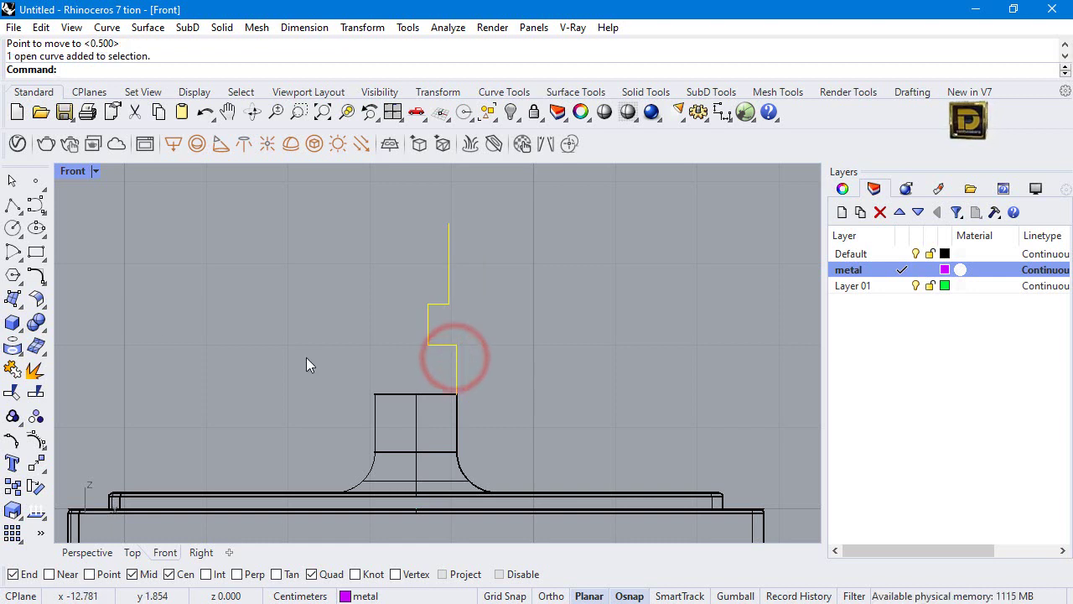
{"action": "left_click", "coordinate": [20, 254]}
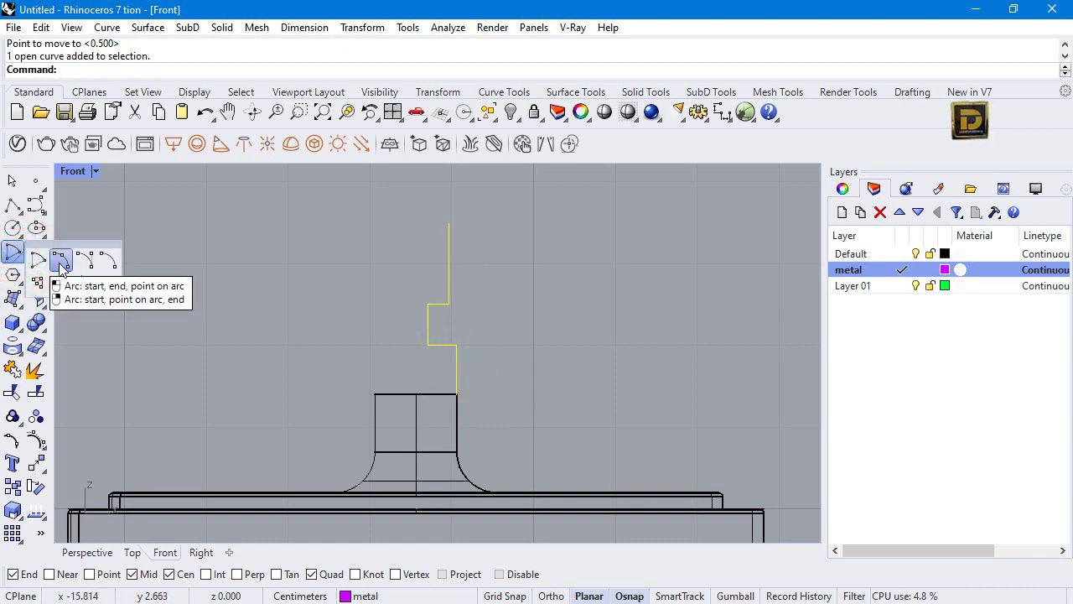
{"action": "left_click", "coordinate": [60, 266]}
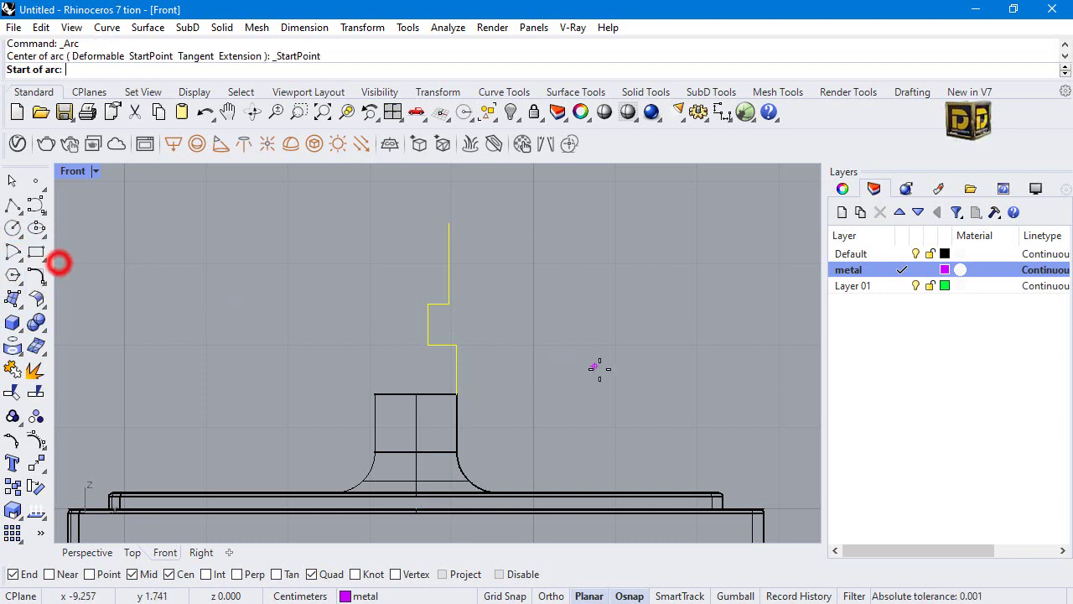
{"action": "left_click", "coordinate": [455, 393]}
{"action": "left_click", "coordinate": [467, 345]}
{"action": "scroll", "coordinate": [467, 345], "scroll_direction": "up", "scroll_amount": 3}
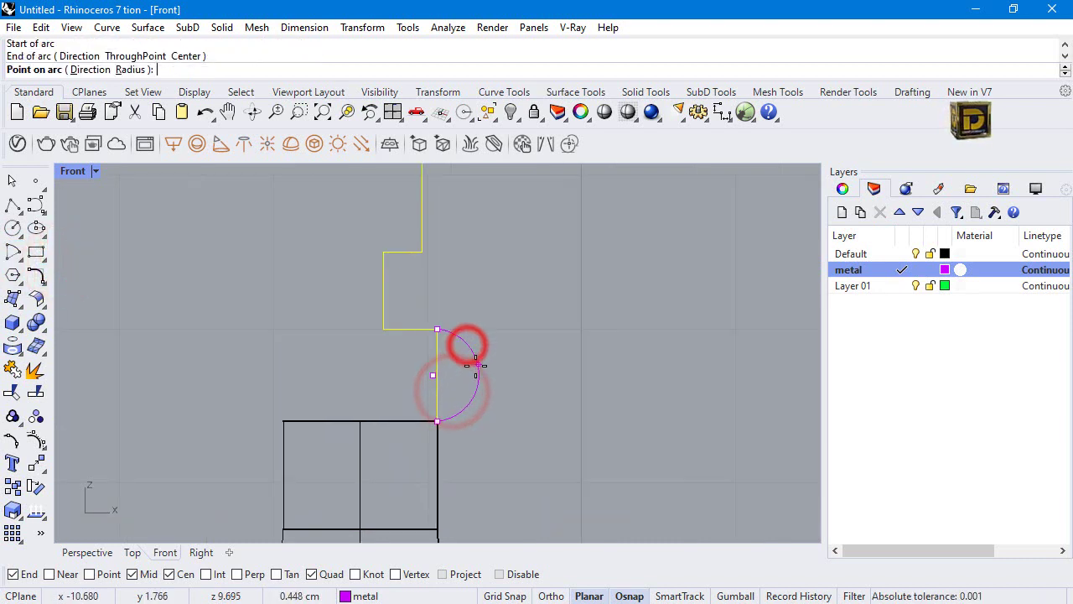
{"action": "scroll", "coordinate": [444, 364], "scroll_direction": "up", "scroll_amount": 1}
{"action": "scroll", "coordinate": [446, 373], "scroll_direction": "up", "scroll_amount": 4}
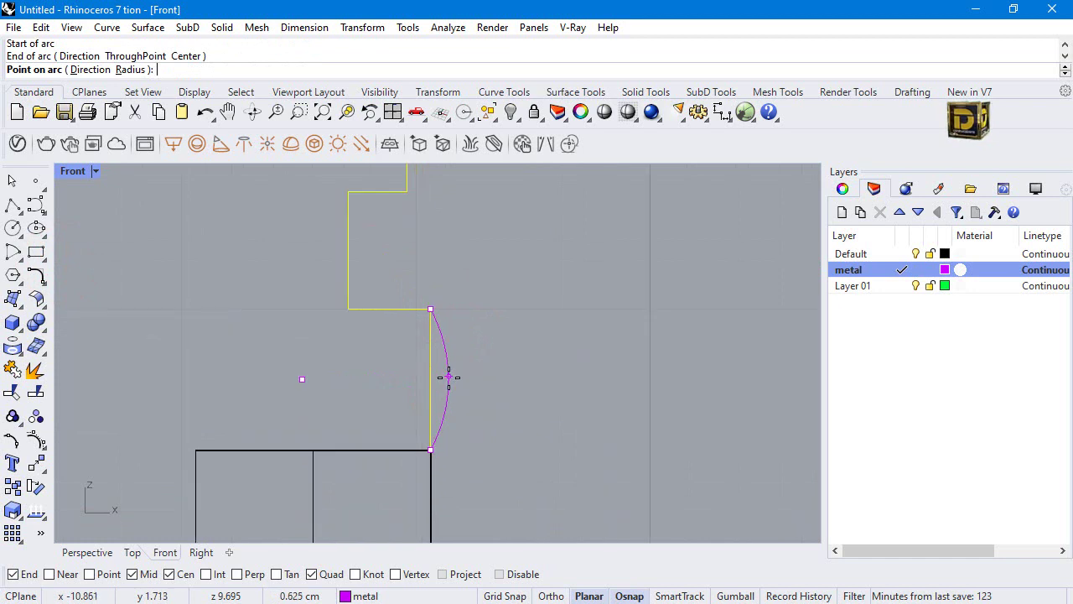
{"action": "left_click", "coordinate": [440, 382]}
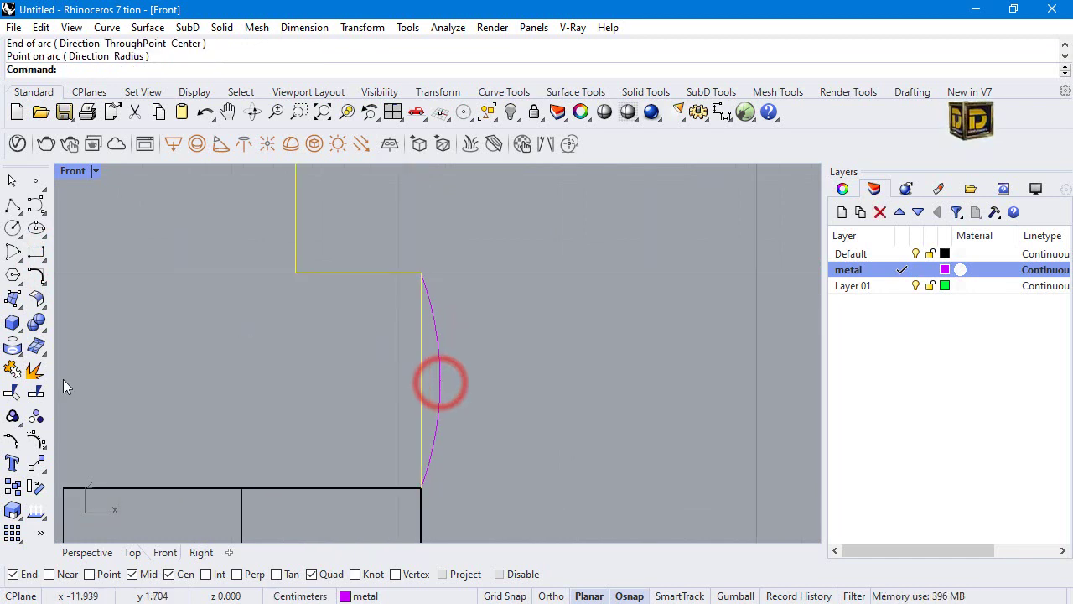
Explode the profile polyline and delete the lowest vertical segment behind the arc.
{"action": "left_click", "coordinate": [35, 369]}
{"action": "left_click", "coordinate": [421, 345]}
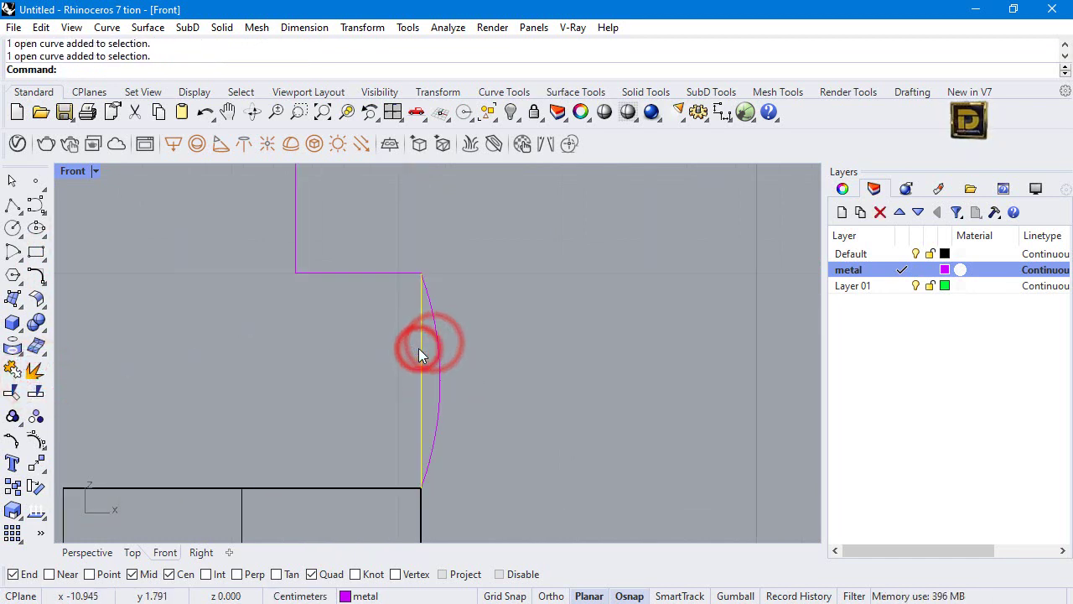
{"action": "key", "text": "Delete"}
Join the arc and the remaining profile segments into one open curve.
{"action": "scroll", "coordinate": [489, 429], "scroll_direction": "down", "scroll_amount": 3}
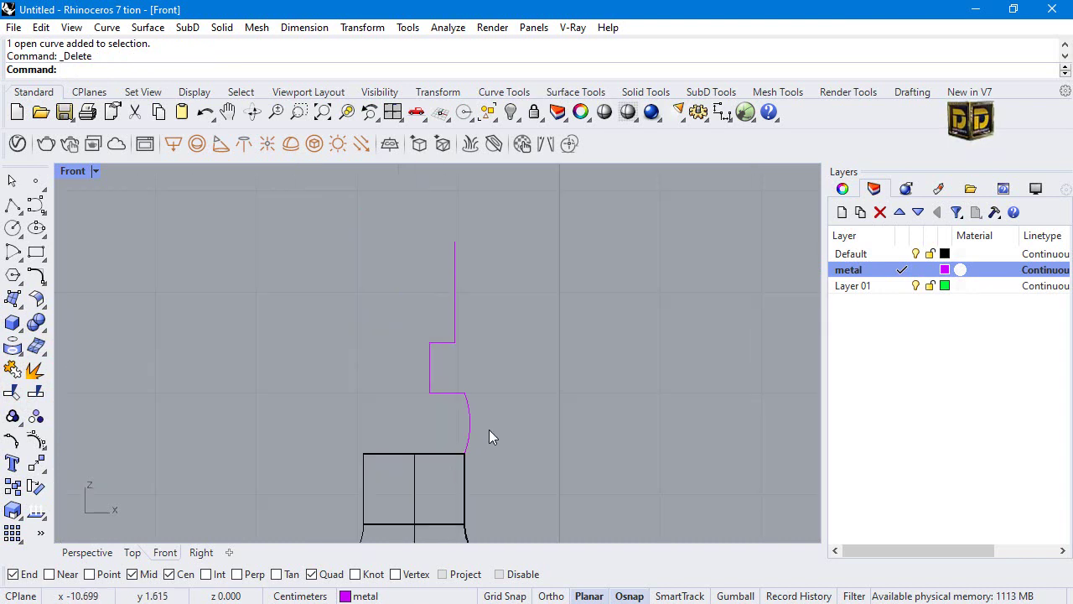
{"action": "left_click_drag", "start_coordinate": [409, 198], "coordinate": [508, 471]}
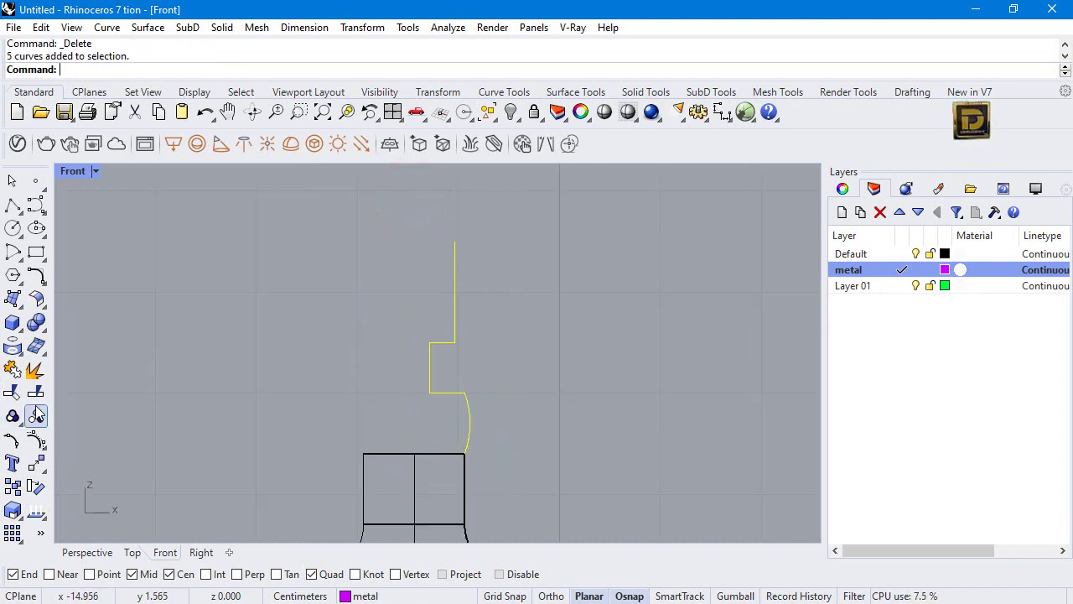
{"action": "left_click", "coordinate": [13, 370]}
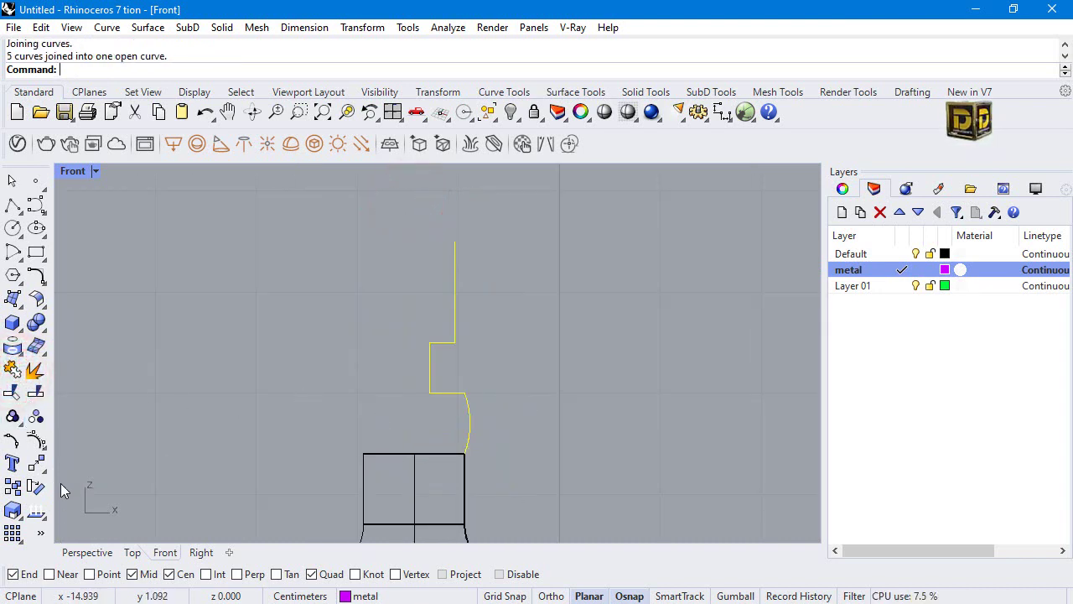
Move the joined profile 0.3 cm straight down so its arc overlaps the neck, and undo any accidental drag.
{"action": "left_click", "coordinate": [36, 462]}
{"action": "left_click", "coordinate": [382, 422]}
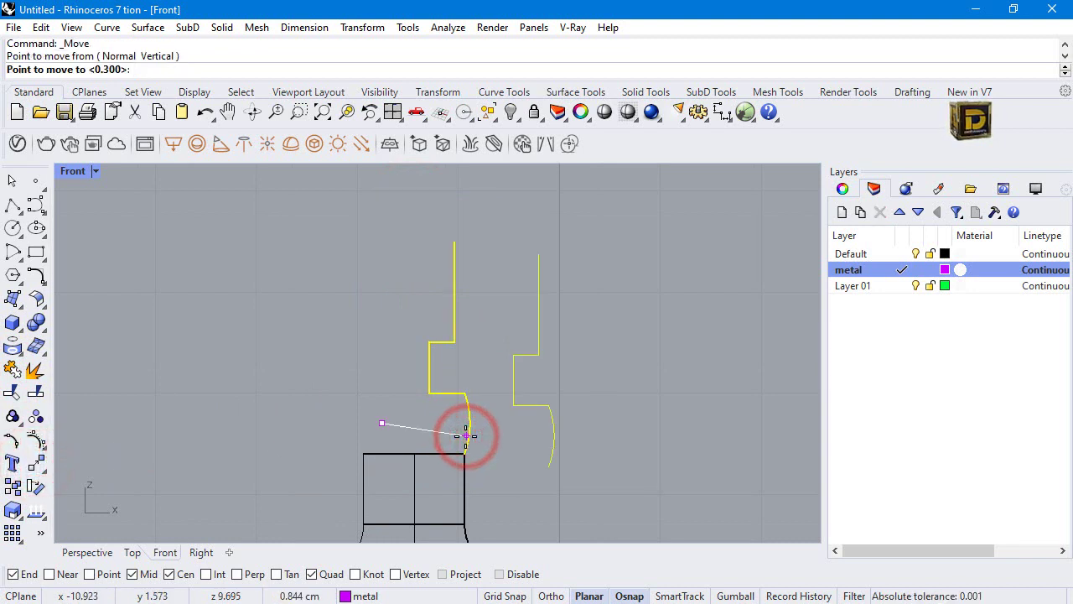
{"action": "type", "text": ".3"}
{"action": "key", "text": "Return"}
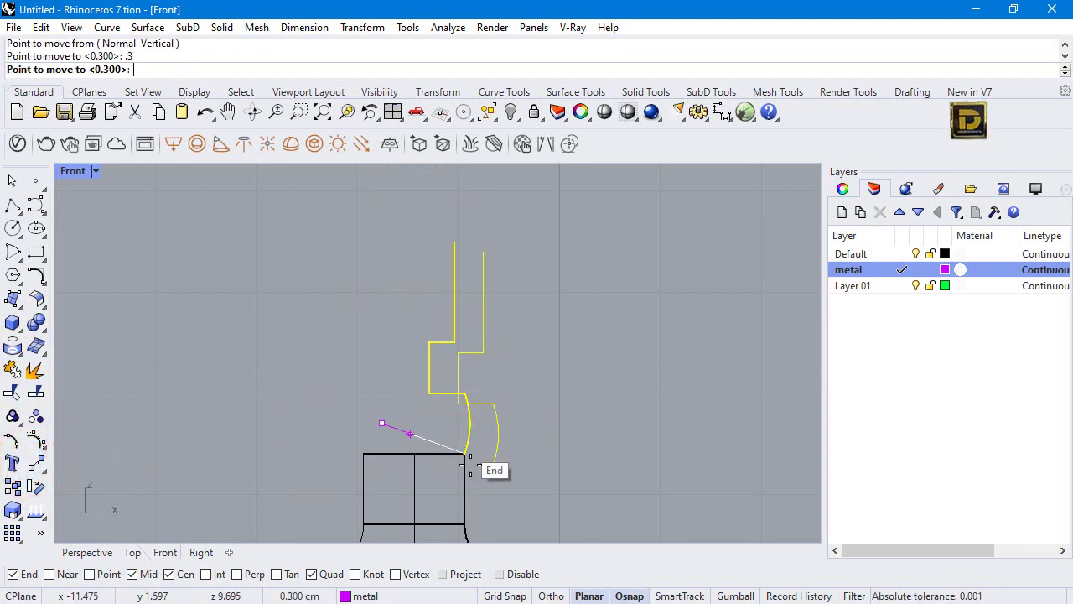
{"action": "left_click", "coordinate": [448, 509]}
{"action": "scroll", "coordinate": [481, 495], "scroll_direction": "up", "scroll_amount": 2}
{"action": "scroll", "coordinate": [480, 501], "scroll_direction": "up", "scroll_amount": 2}
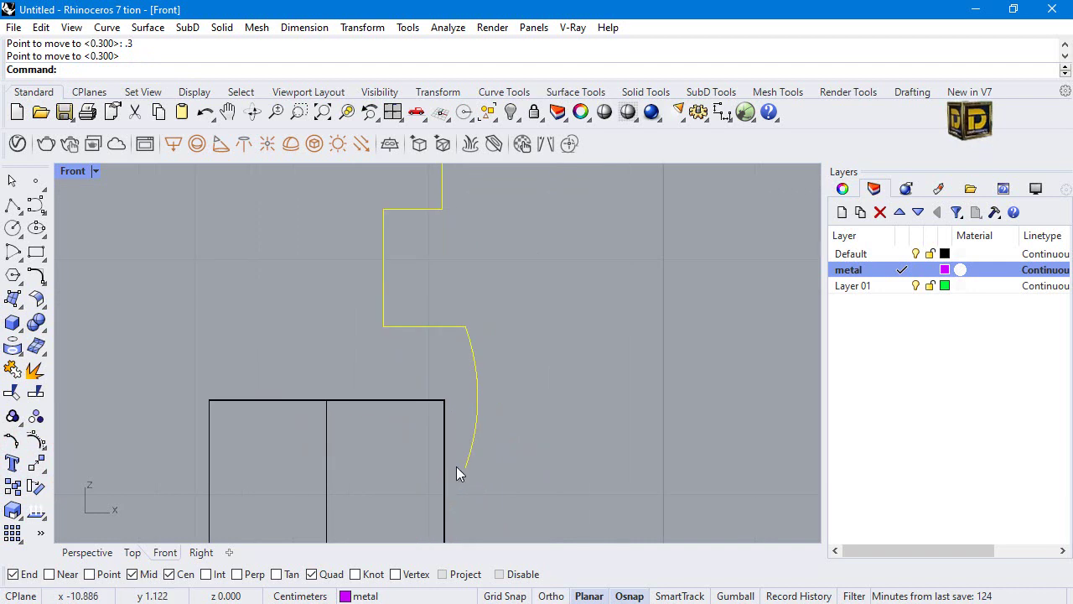
{"action": "left_click", "coordinate": [460, 463]}
{"action": "key", "text": "ctrl+z"}
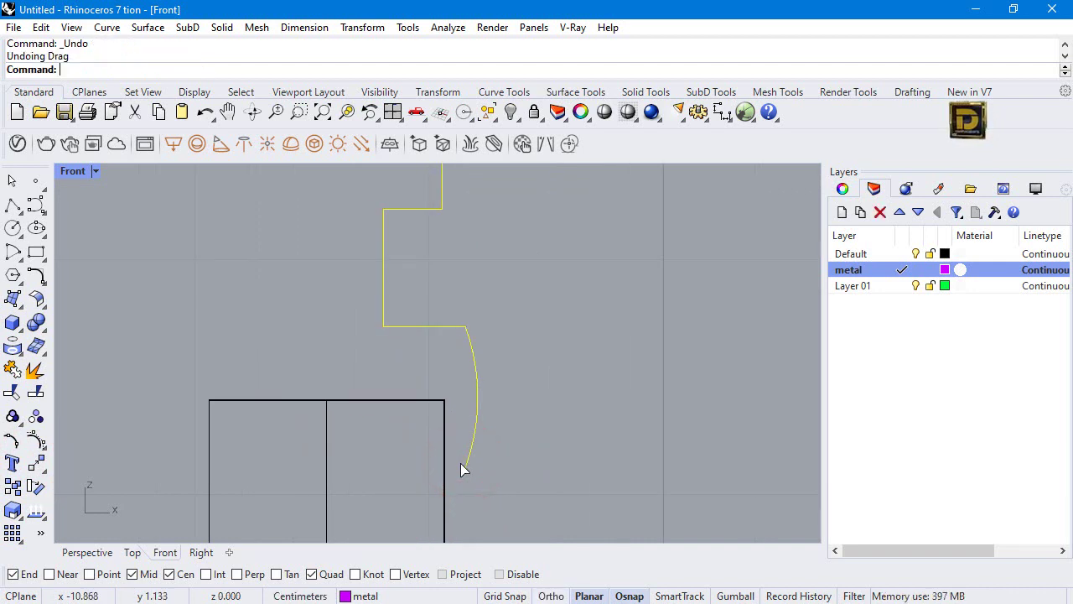
{"action": "scroll", "coordinate": [443, 434], "scroll_direction": "down", "scroll_amount": 2}
{"action": "scroll", "coordinate": [442, 433], "scroll_direction": "down", "scroll_amount": 2}
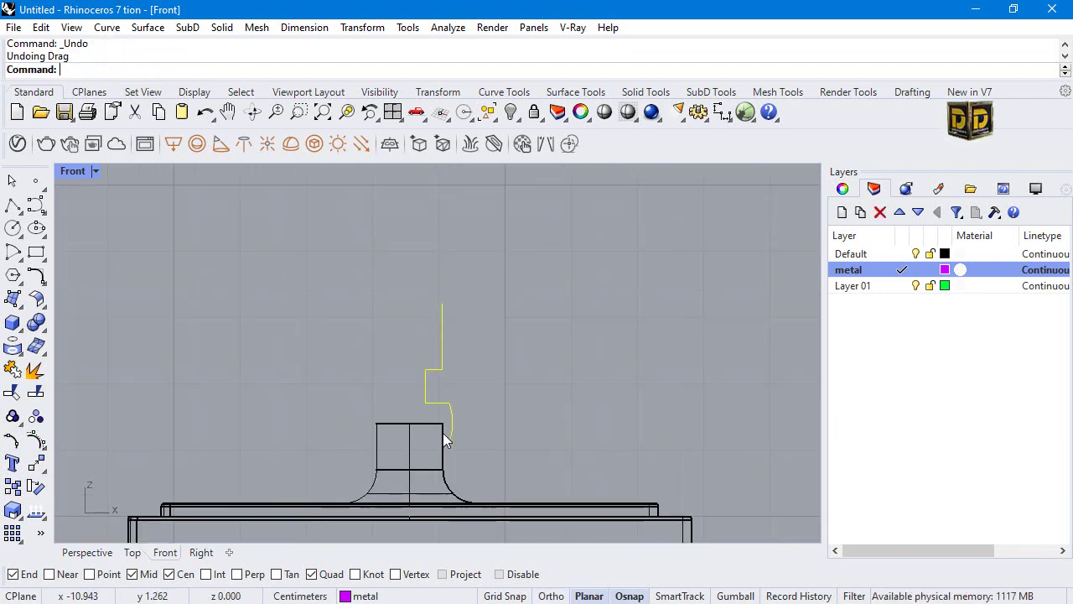
Revolve the joined profile a full circle around the neck's vertical centre axis and deselect the curve.
{"action": "double_click", "coordinate": [72, 171]}
{"action": "left_click", "coordinate": [249, 443]}
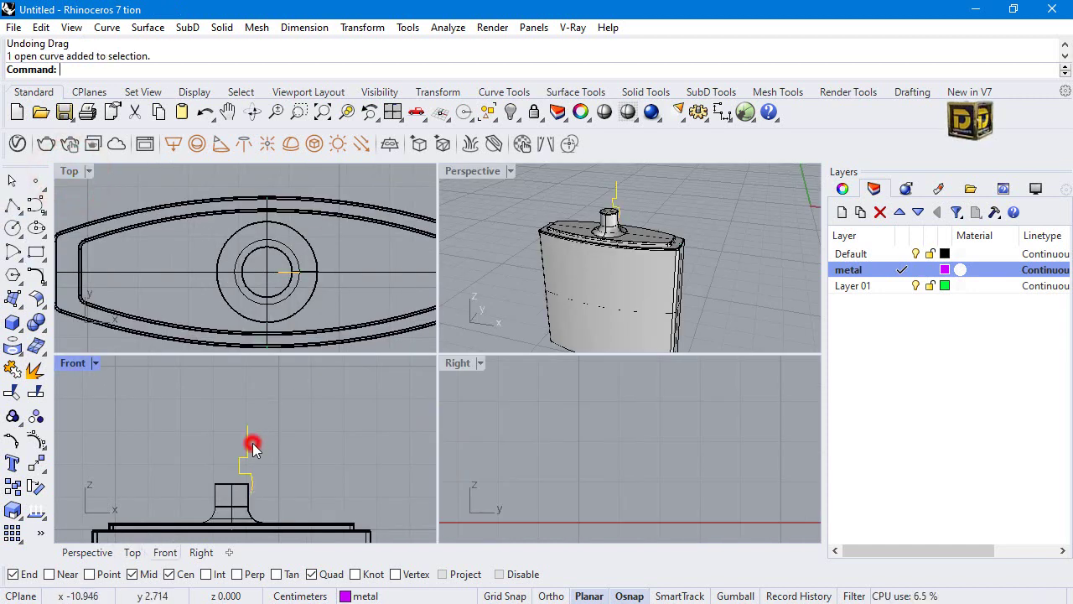
{"action": "left_click", "coordinate": [45, 472]}
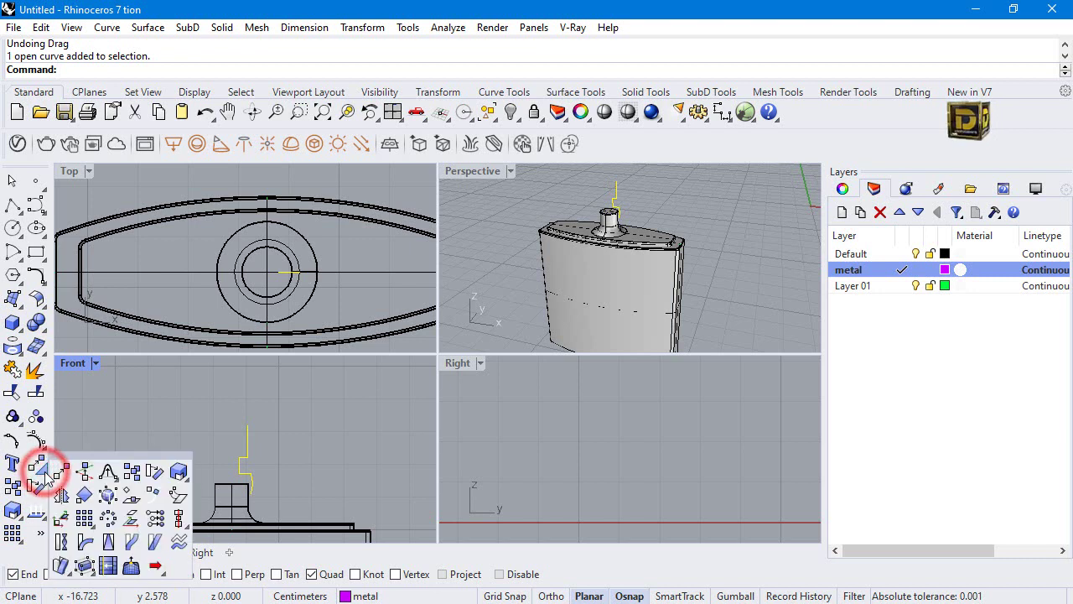
{"action": "left_click", "coordinate": [18, 305]}
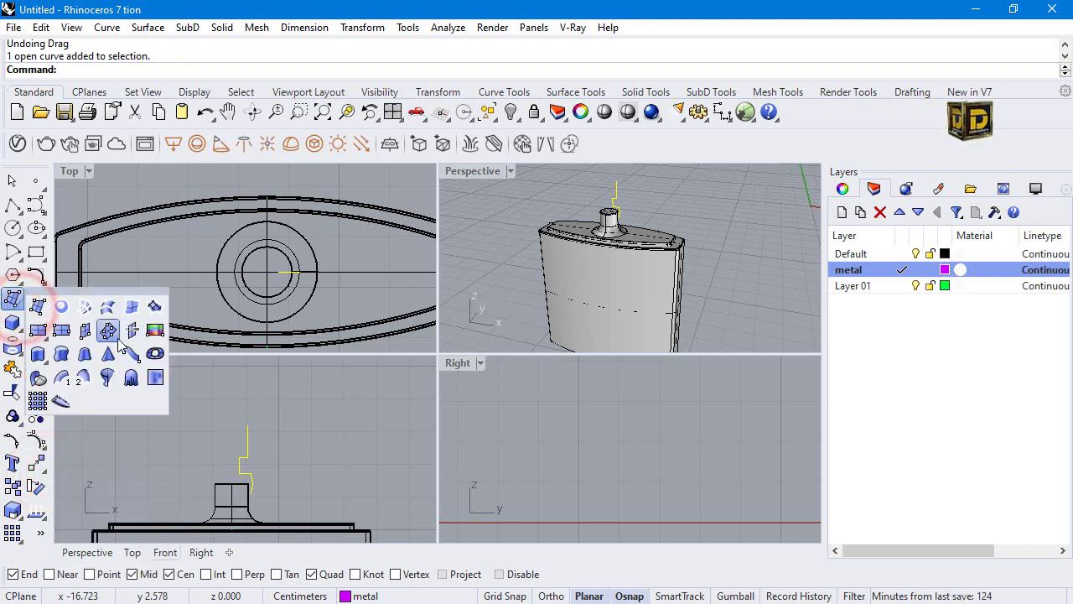
{"action": "left_click", "coordinate": [106, 378]}
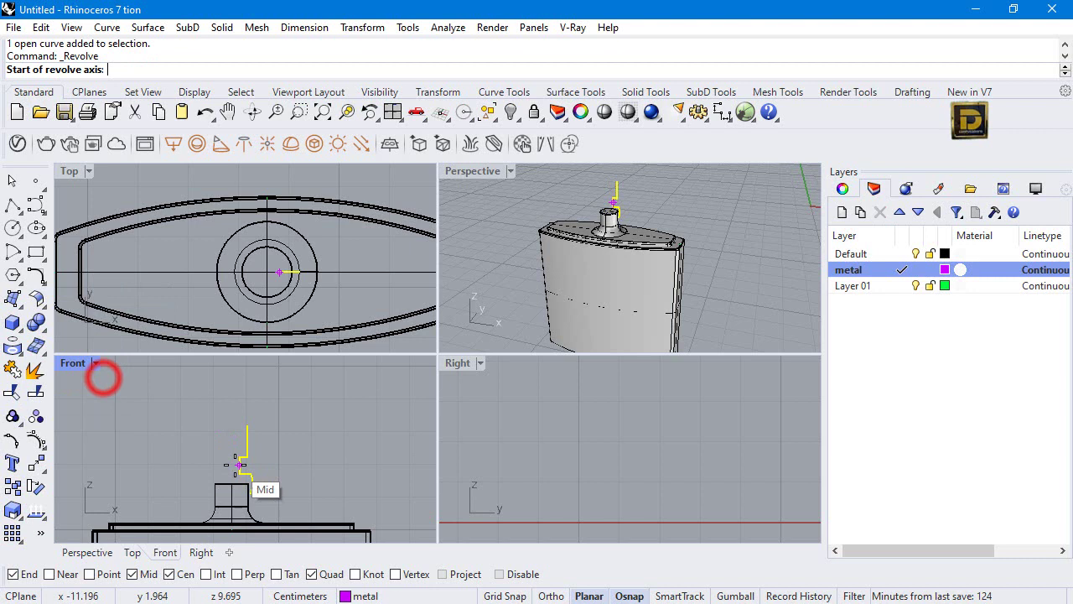
{"action": "right_click", "coordinate": [168, 575]}
{"action": "left_click", "coordinate": [232, 478]}
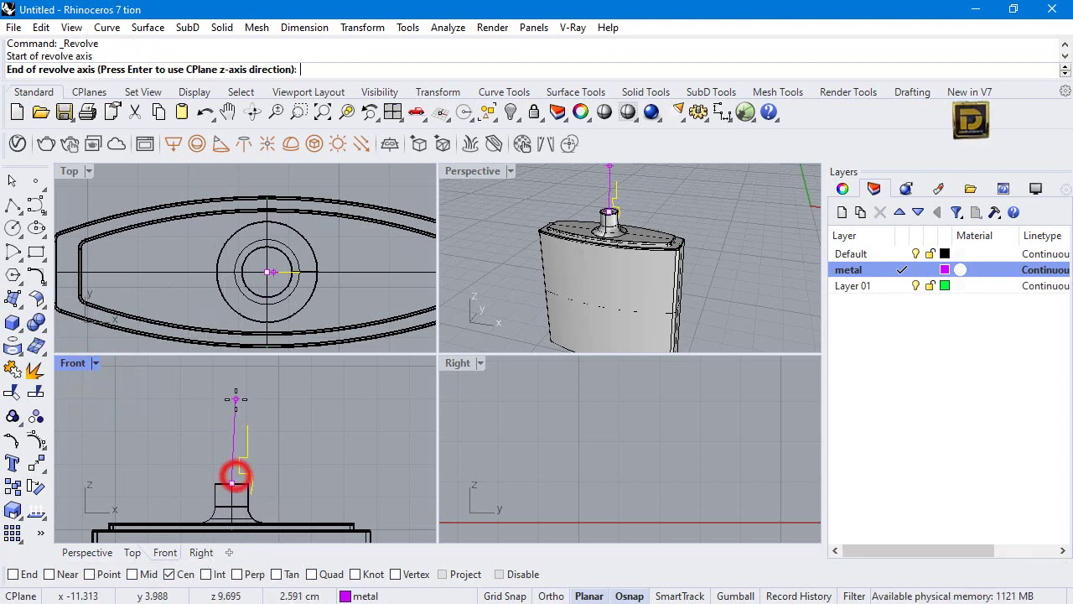
{"action": "left_click", "coordinate": [234, 399]}
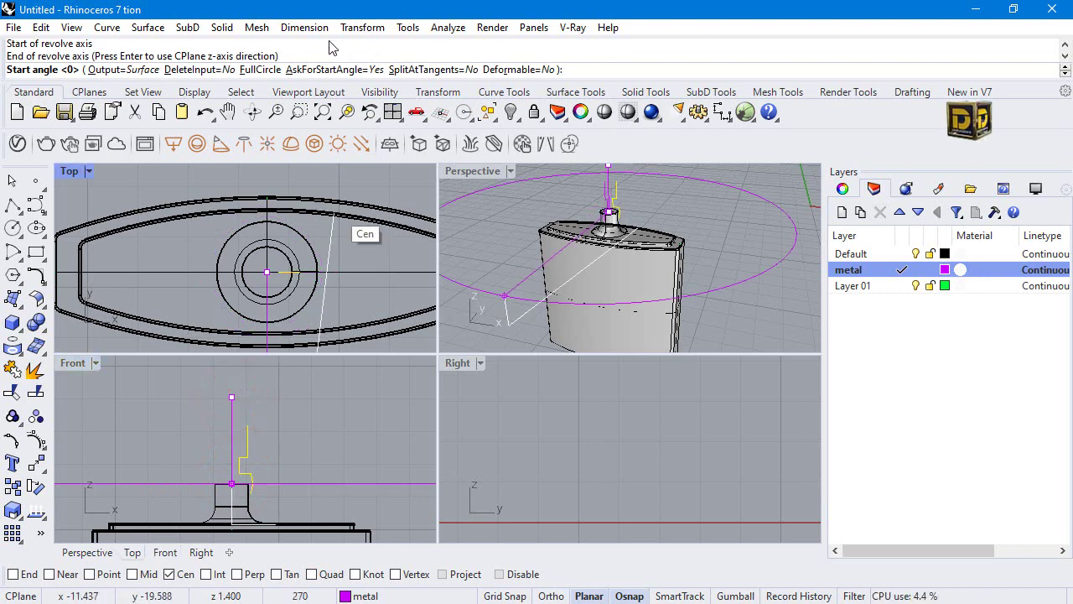
{"action": "left_click", "coordinate": [268, 70]}
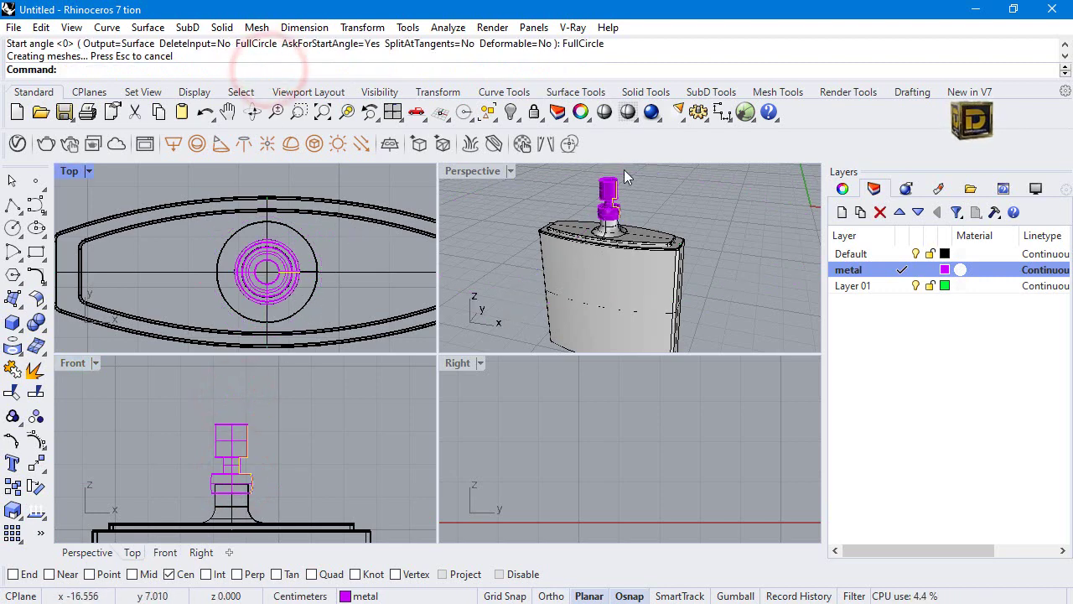
{"action": "left_click", "coordinate": [512, 247]}
Close the open top of the revolved metal collar with a planar surface built from its upper circular edge.
{"action": "scroll", "coordinate": [390, 408], "scroll_direction": "down", "scroll_amount": 2}
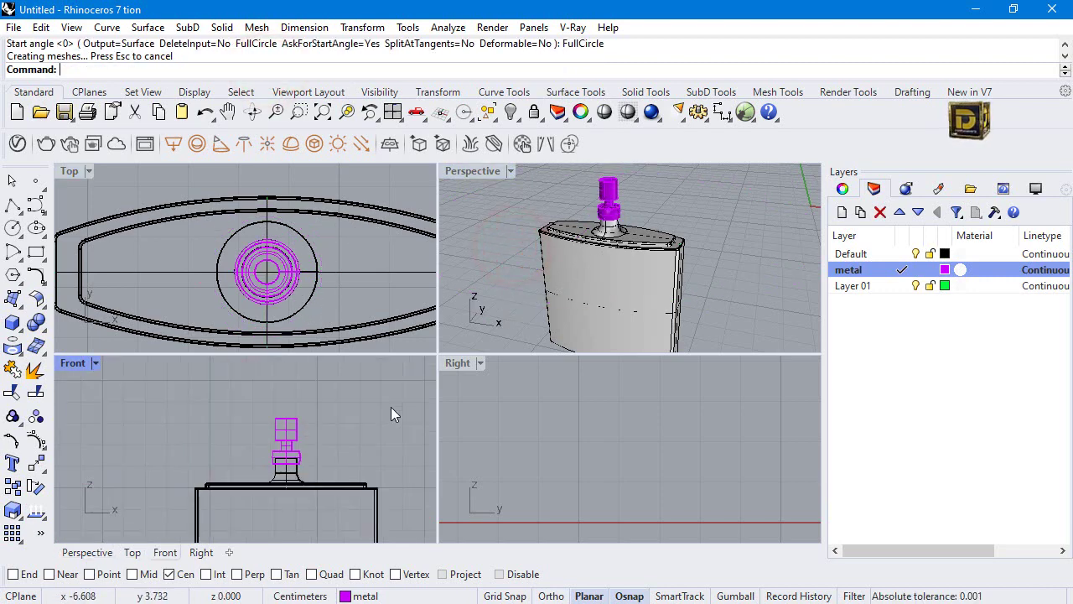
{"action": "scroll", "coordinate": [588, 199], "scroll_direction": "down", "scroll_amount": 5}
{"action": "scroll", "coordinate": [588, 198], "scroll_direction": "up", "scroll_amount": 3}
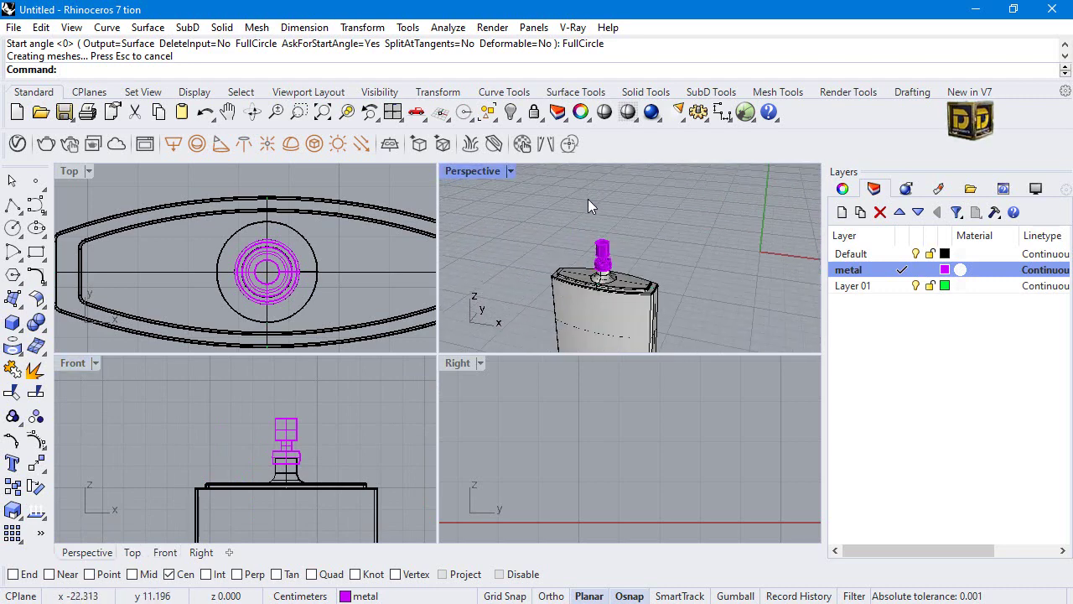
{"action": "double_click", "coordinate": [457, 171]}
{"action": "scroll", "coordinate": [377, 332], "scroll_direction": "up", "scroll_amount": 4}
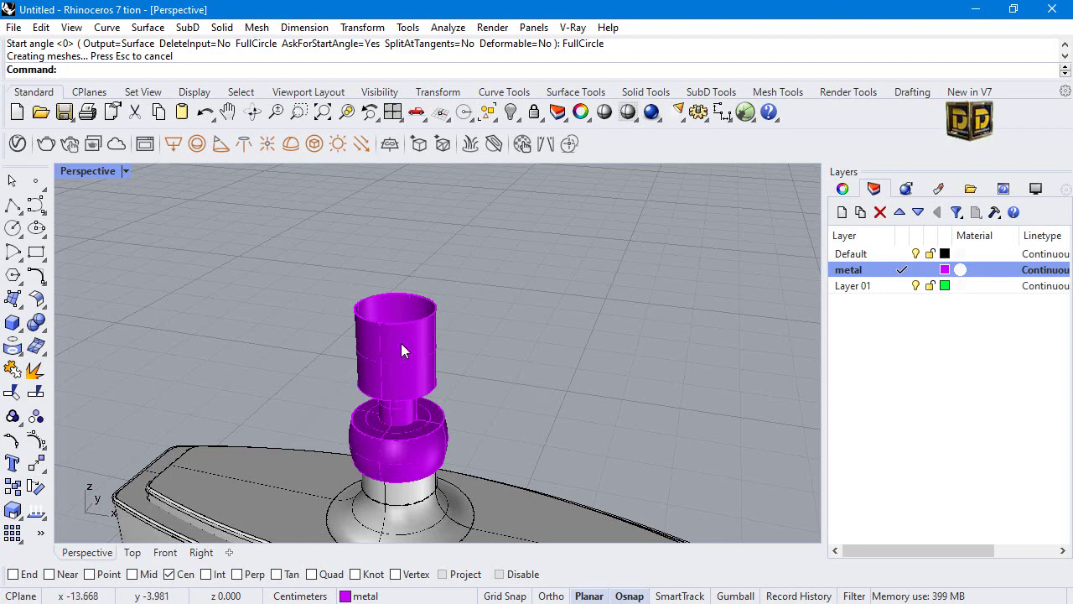
{"action": "left_click", "coordinate": [18, 304]}
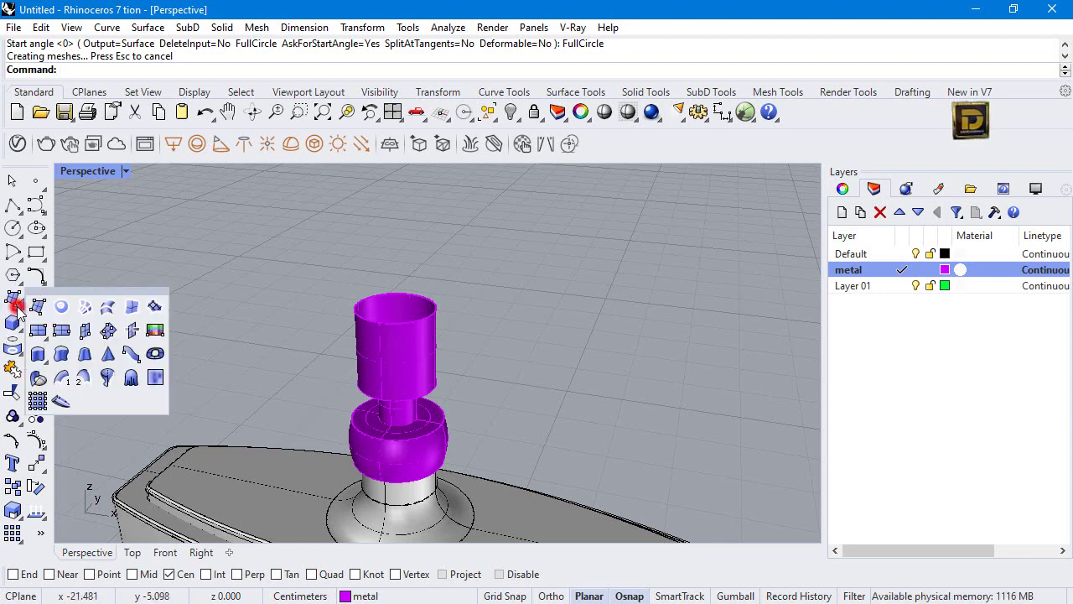
{"action": "left_click", "coordinate": [54, 305]}
{"action": "left_click", "coordinate": [406, 290]}
{"action": "key", "text": "Return"}
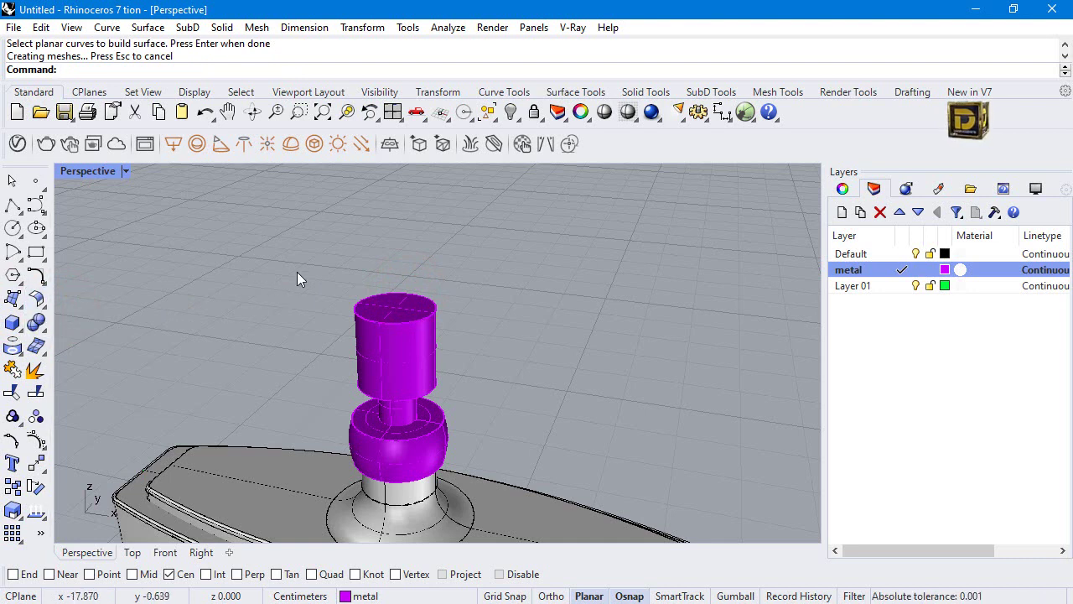
Try a 0.4 cm surface fillet between the collar's upper cylinder wall and its top cap, and undo it.
{"action": "left_click", "coordinate": [36, 297]}
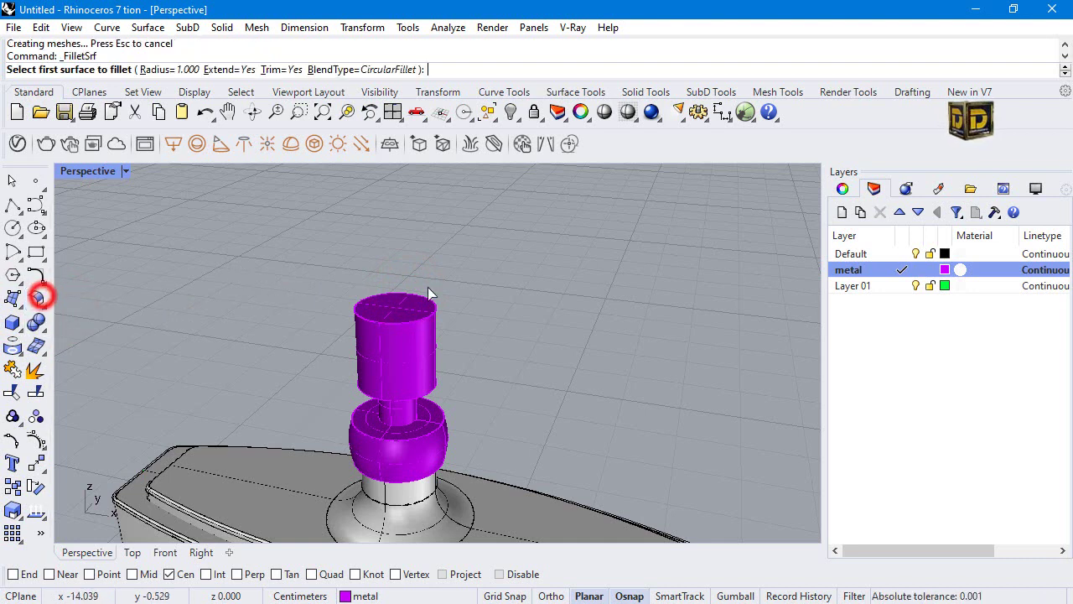
{"action": "left_click", "coordinate": [179, 73]}
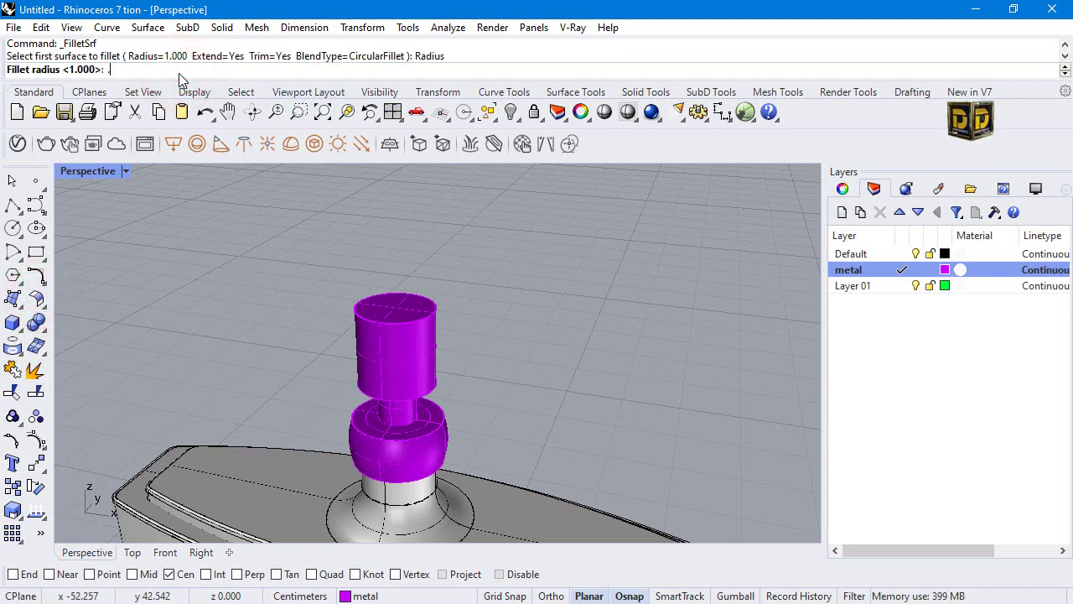
{"action": "type", "text": ".4"}
{"action": "key", "text": "Return"}
{"action": "scroll", "coordinate": [405, 335], "scroll_direction": "up", "scroll_amount": 4}
{"action": "left_click", "coordinate": [403, 323]}
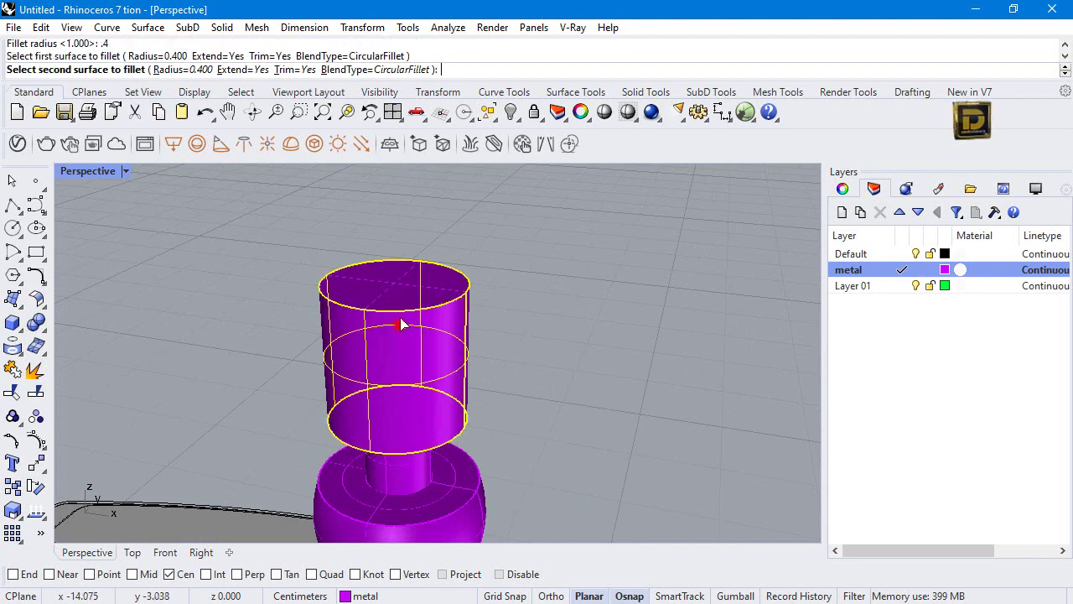
{"action": "left_click", "coordinate": [395, 302]}
{"action": "key", "text": "ctrl+z"}
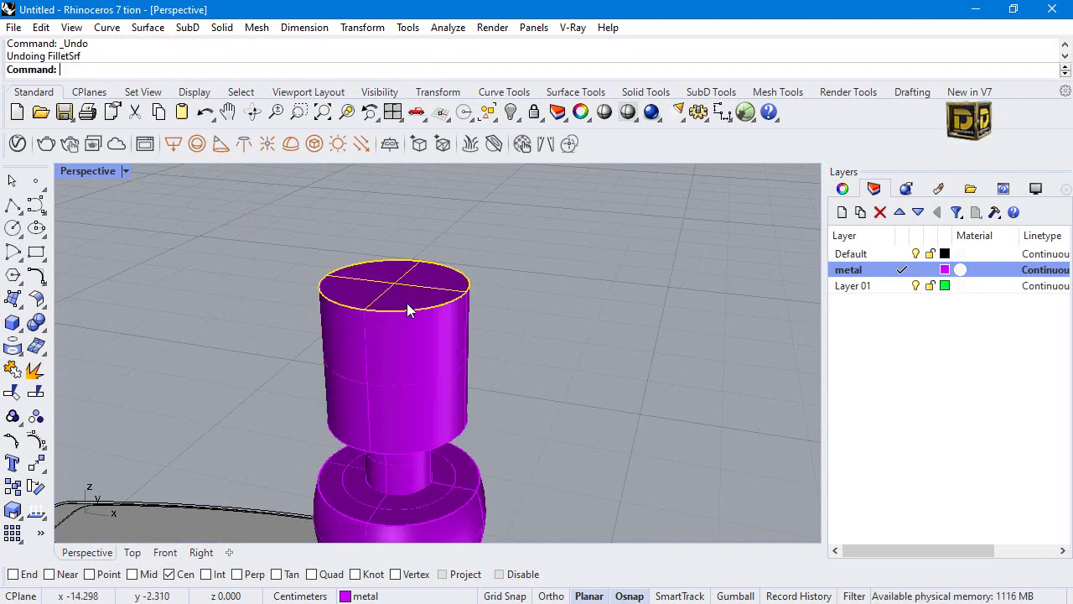
Fillet the collar's upper cylinder wall and top cap with a 0.1 cm radius.
{"action": "right_click", "coordinate": [563, 280]}
{"action": "left_click", "coordinate": [191, 73]}
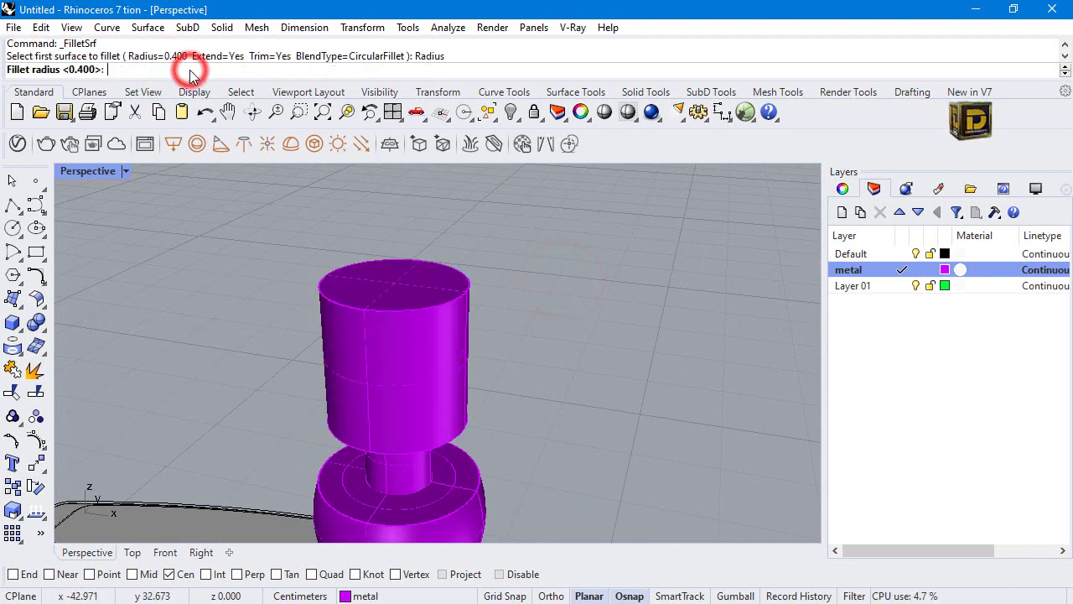
{"action": "type", "text": ".1"}
{"action": "key", "text": "Return"}
{"action": "left_click", "coordinate": [407, 333]}
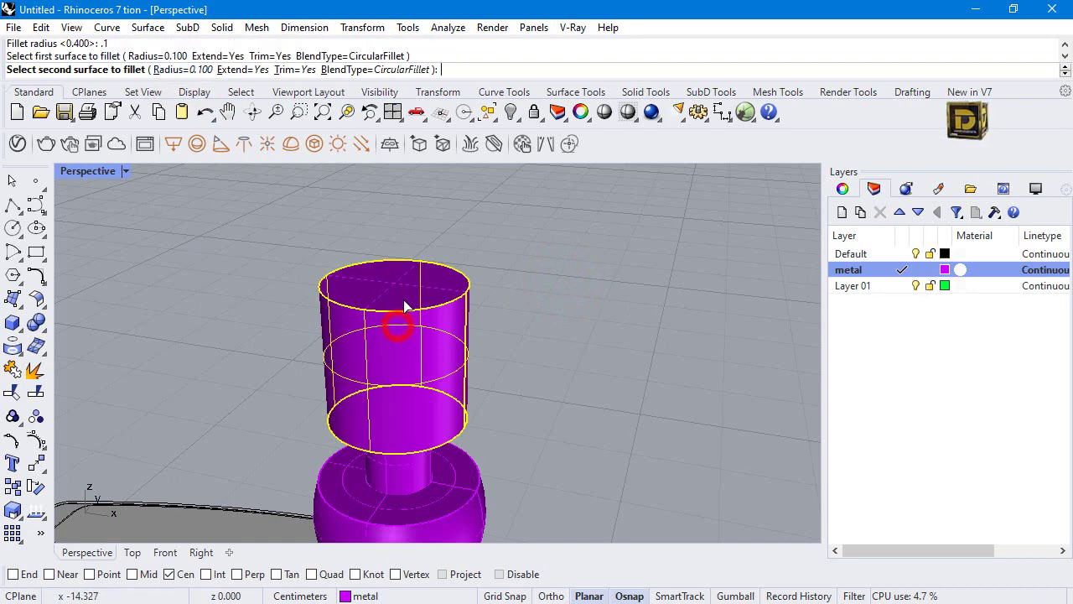
{"action": "left_click", "coordinate": [401, 297]}
Join the revolved collar, its fillet and the top cap into one polysurface.
{"action": "left_click_drag", "start_coordinate": [439, 227], "coordinate": [508, 292]}
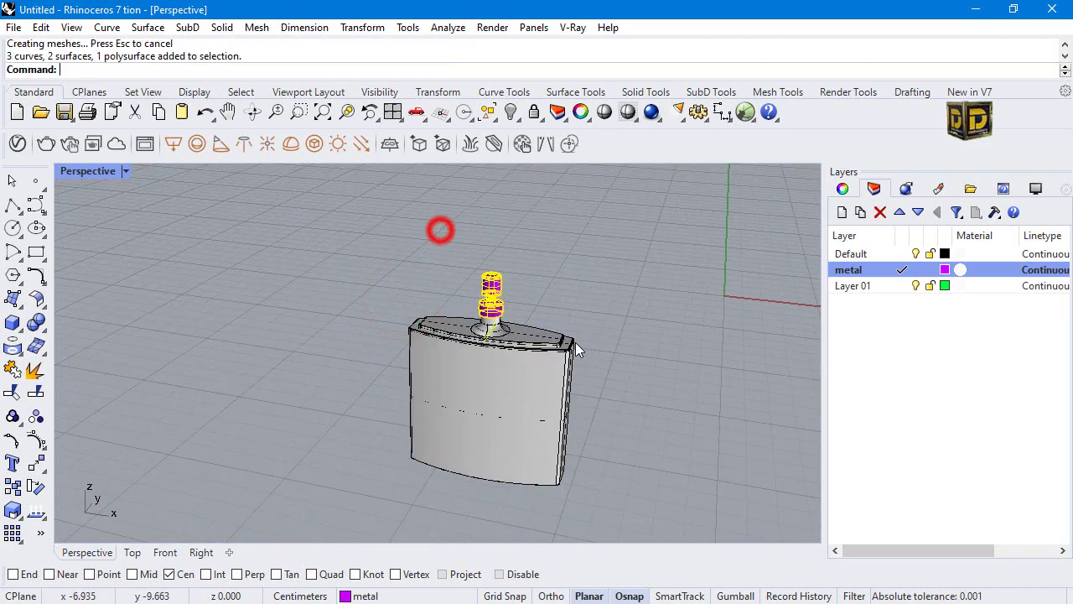
{"action": "key", "text": "Escape"}
{"action": "left_click", "coordinate": [413, 234]}
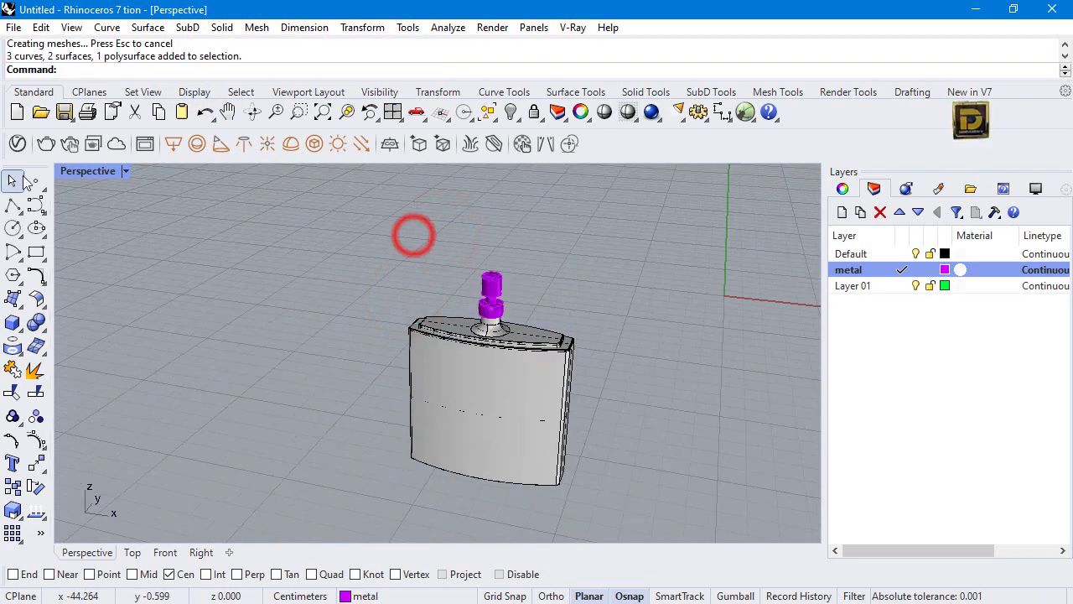
{"action": "double_click", "coordinate": [80, 167]}
{"action": "left_click_drag", "start_coordinate": [239, 394], "coordinate": [330, 469]}
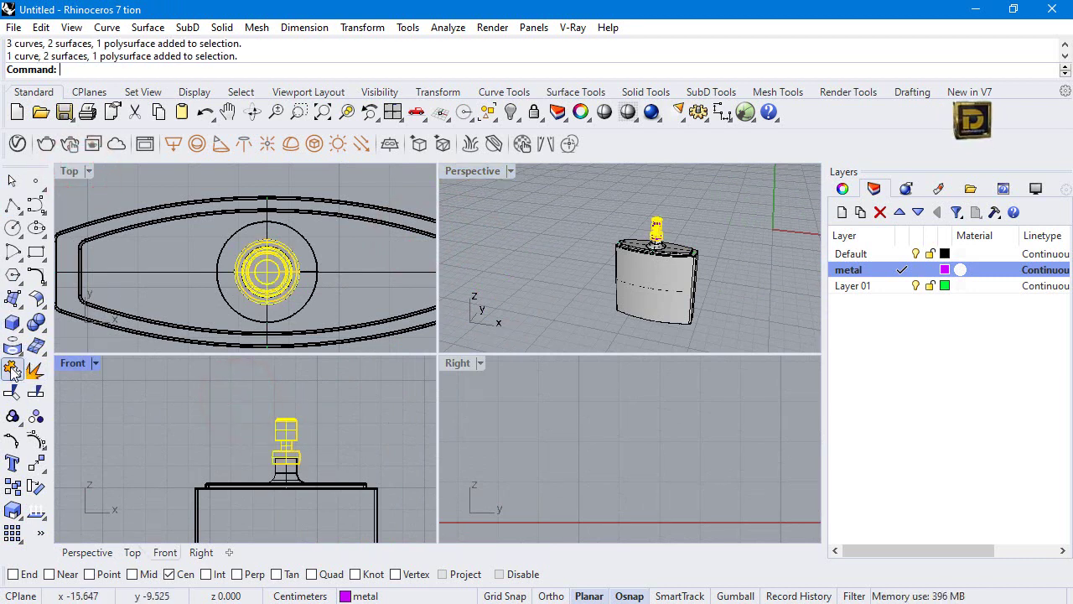
{"action": "left_click", "coordinate": [13, 369]}
{"action": "scroll", "coordinate": [352, 401], "scroll_direction": "down", "scroll_amount": 3}
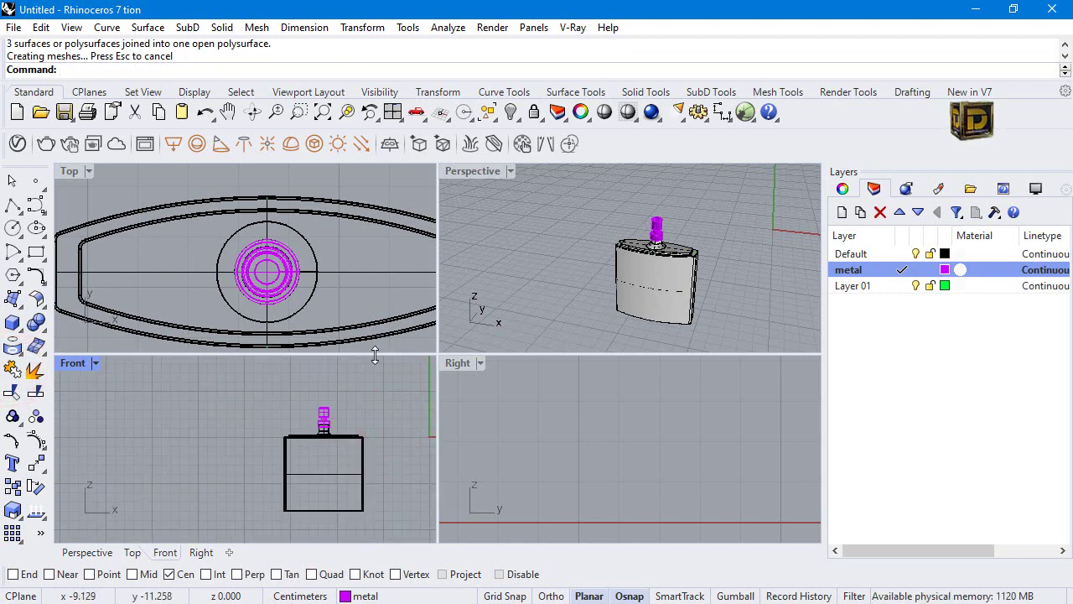
Examine the joined metal collar and how it sits on the bottle's neck from the perspective view.
{"action": "right_click_drag", "start_coordinate": [752, 294], "coordinate": [599, 225]}
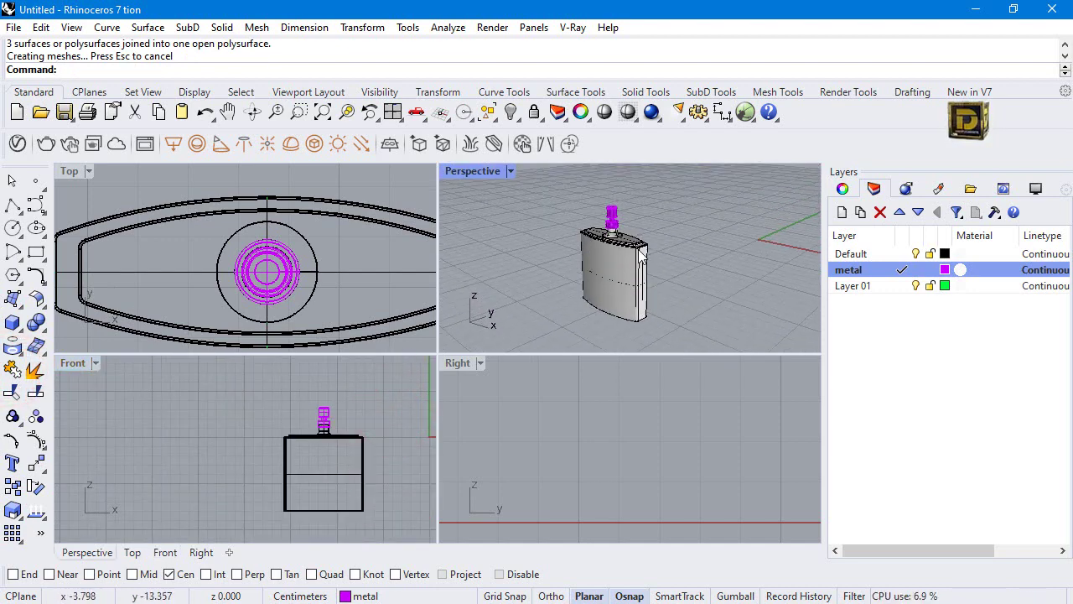
{"action": "scroll", "coordinate": [599, 225], "scroll_direction": "up", "scroll_amount": 3}
{"action": "left_click", "coordinate": [602, 220]}
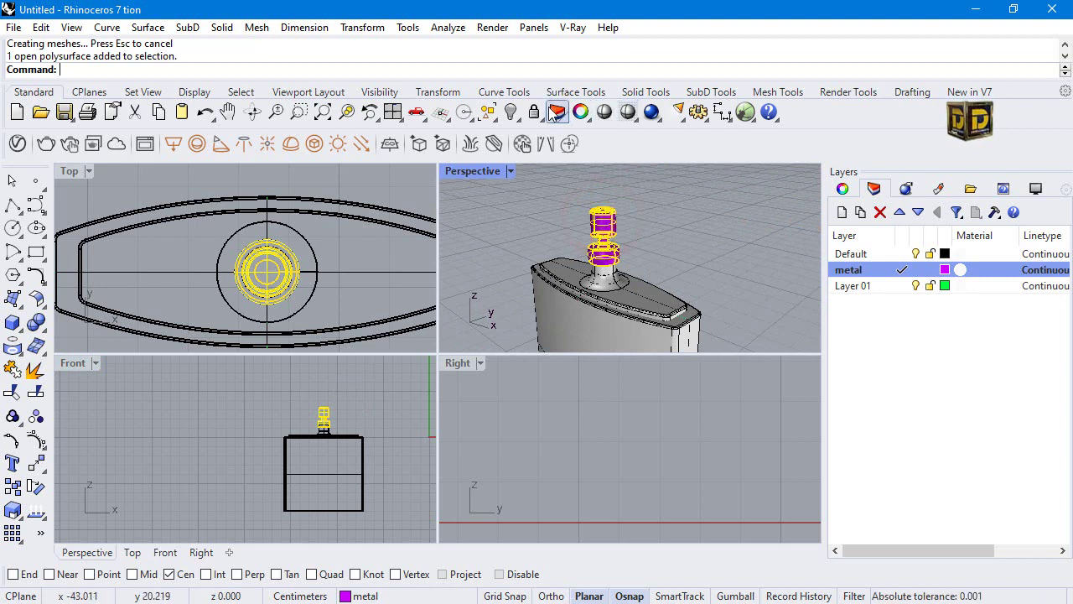
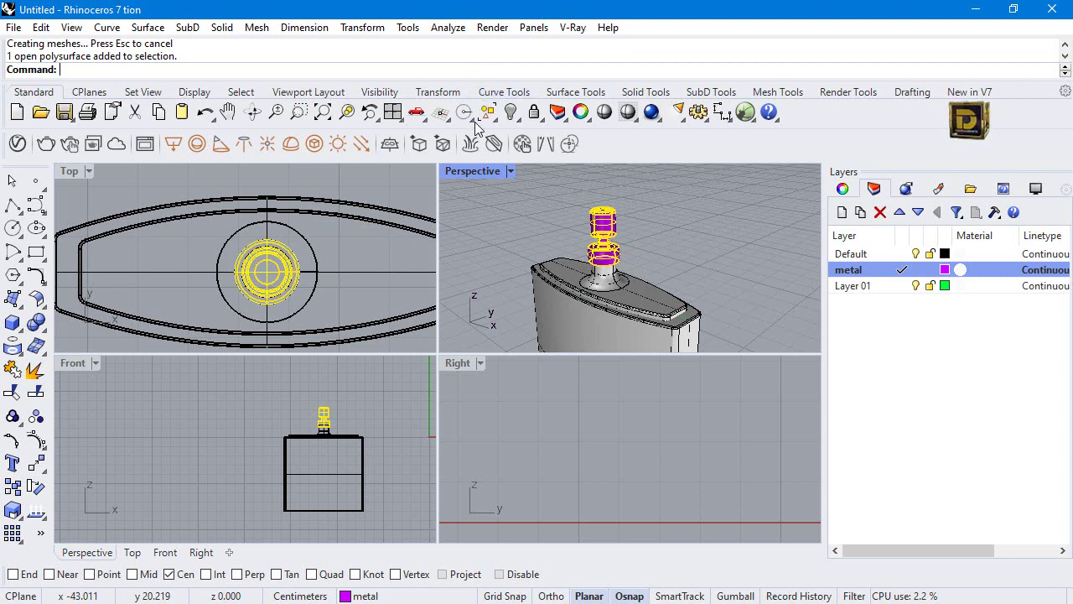
{"action": "double_click", "coordinate": [480, 171]}
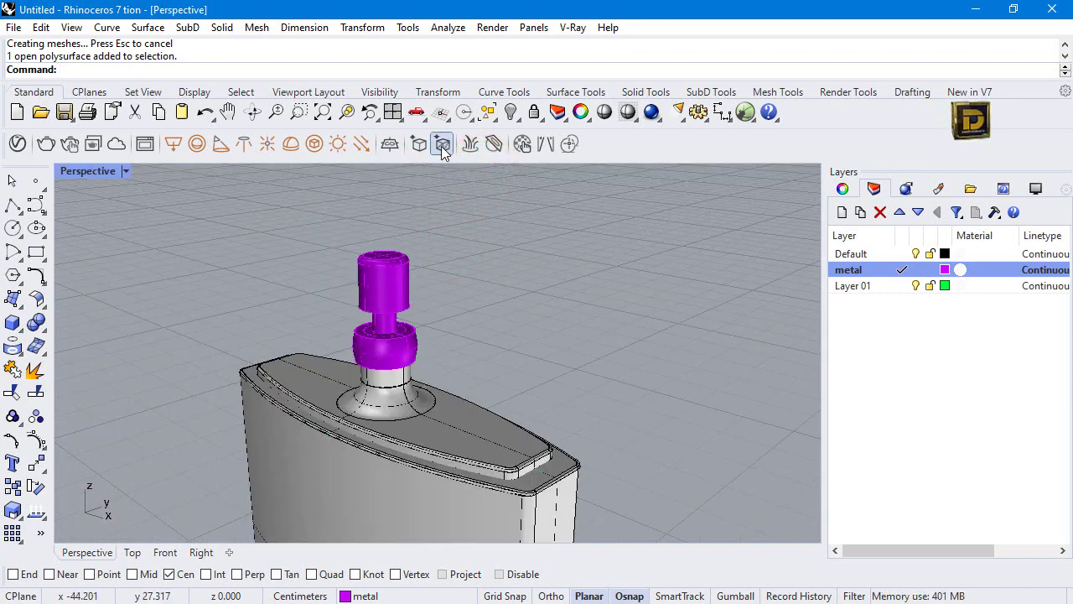
{"action": "left_click", "coordinate": [35, 87]}
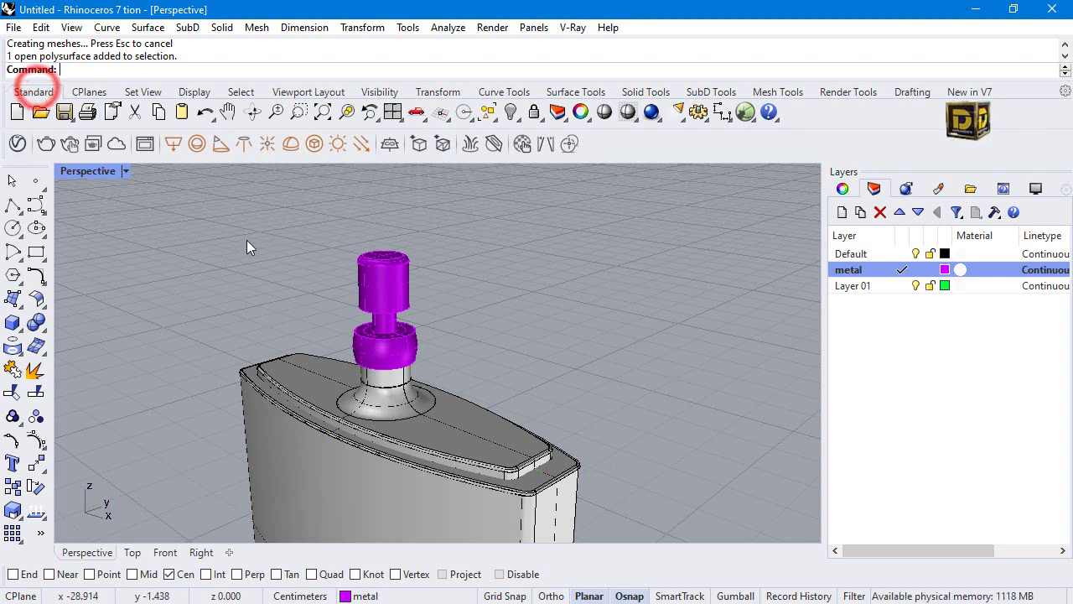
{"action": "scroll", "coordinate": [250, 297], "scroll_direction": "down", "scroll_amount": 5}
{"action": "scroll", "coordinate": [429, 366], "scroll_direction": "up", "scroll_amount": 6}
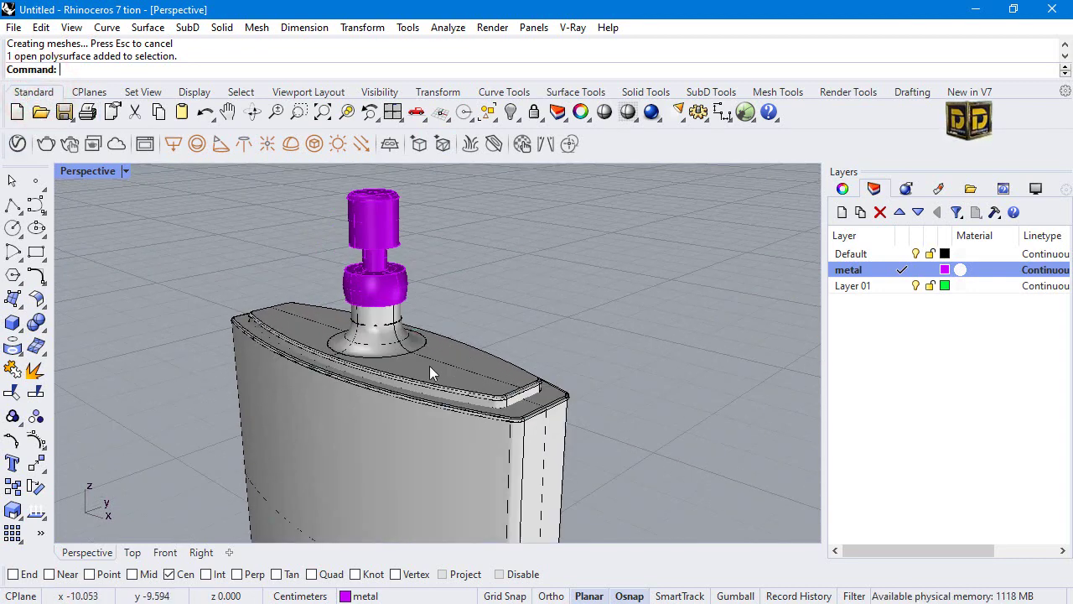
{"action": "double_click", "coordinate": [84, 170]}
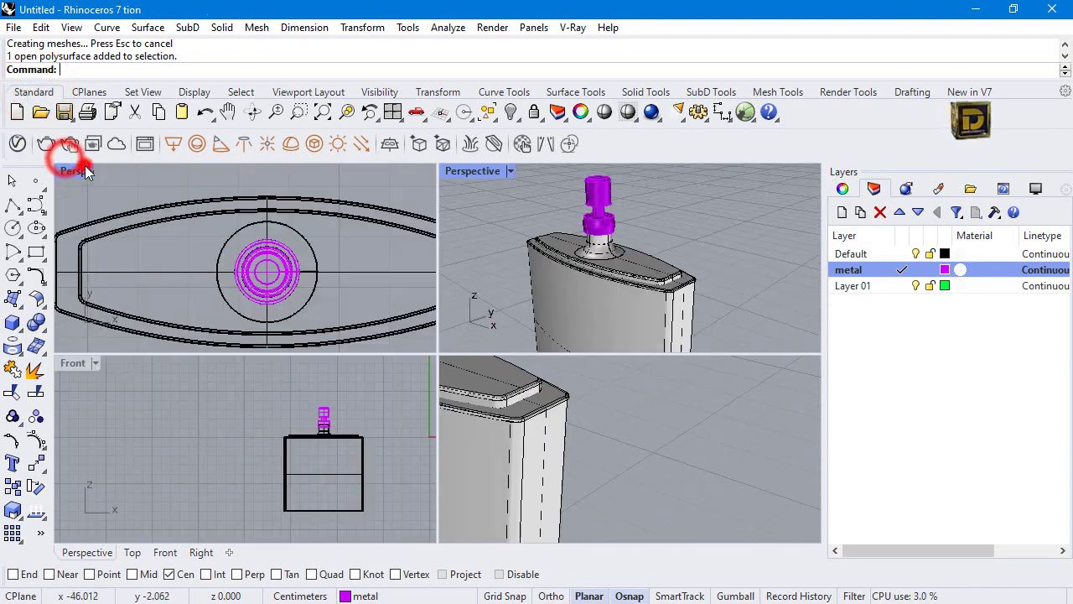
Hide the bottle body temporarily to select the closed inner outline curve, and show the body again.
{"action": "left_click", "coordinate": [309, 209]}
{"action": "scroll", "coordinate": [350, 206], "scroll_direction": "down", "scroll_amount": 4}
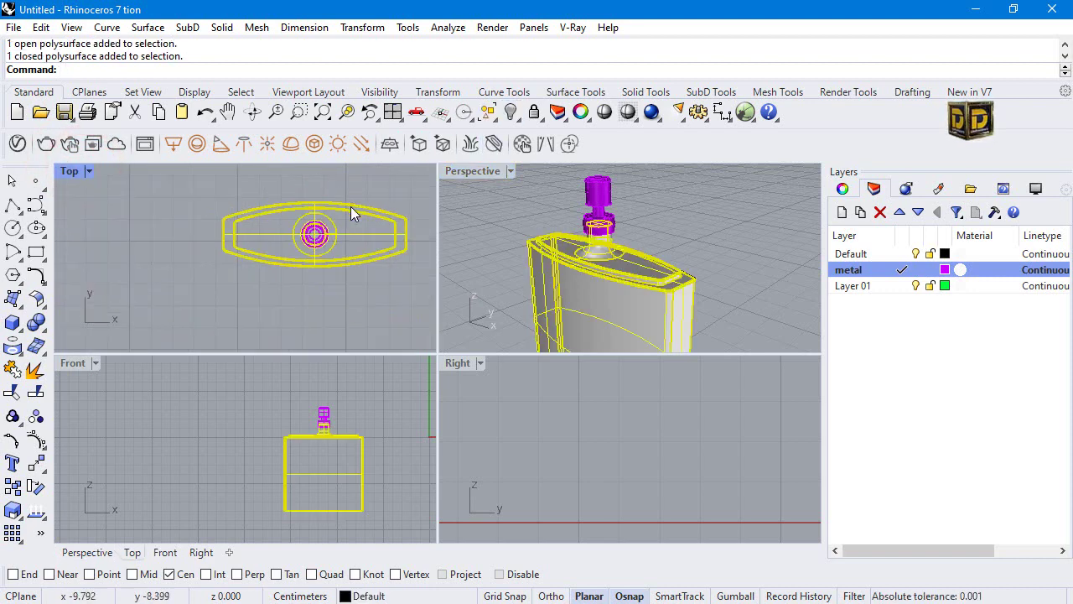
{"action": "left_click", "coordinate": [383, 249]}
{"action": "scroll", "coordinate": [383, 249], "scroll_direction": "up", "scroll_amount": 3}
{"action": "left_click", "coordinate": [378, 231]}
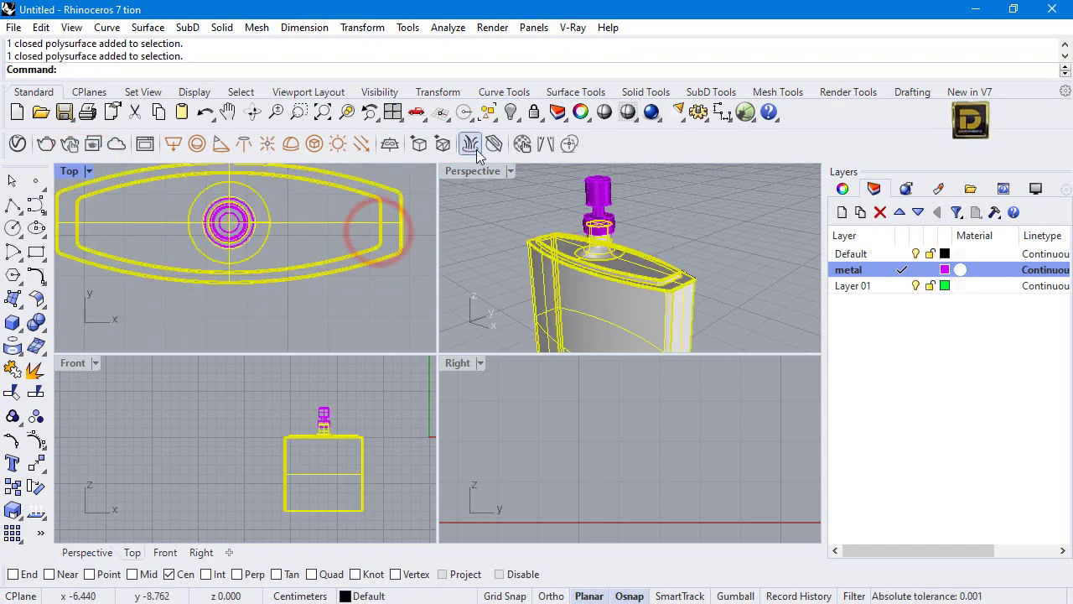
{"action": "left_click", "coordinate": [473, 149]}
{"action": "left_click", "coordinate": [379, 206]}
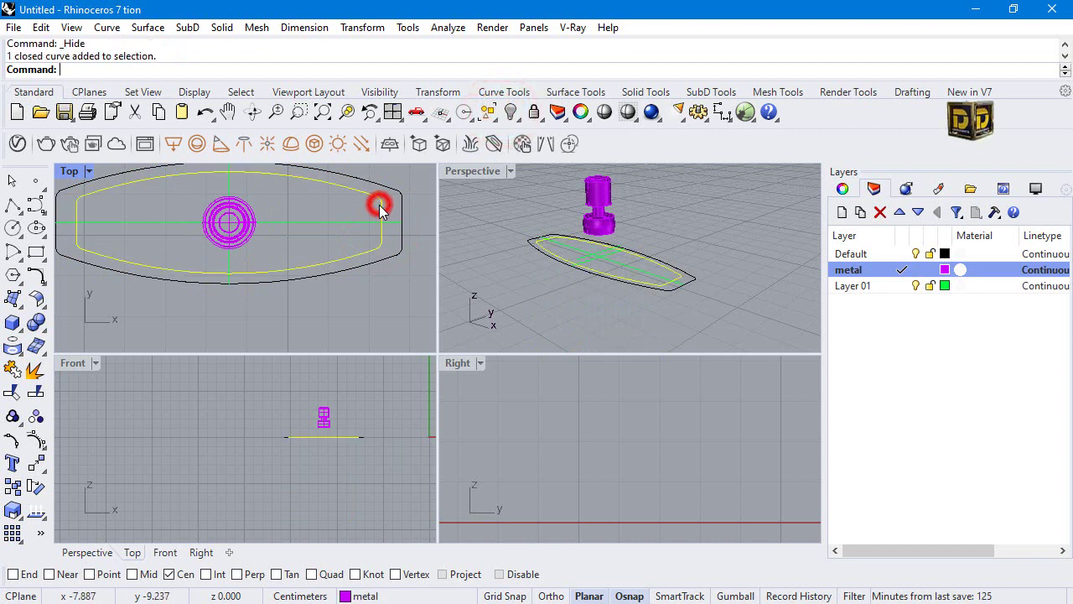
{"action": "right_click", "coordinate": [510, 111]}
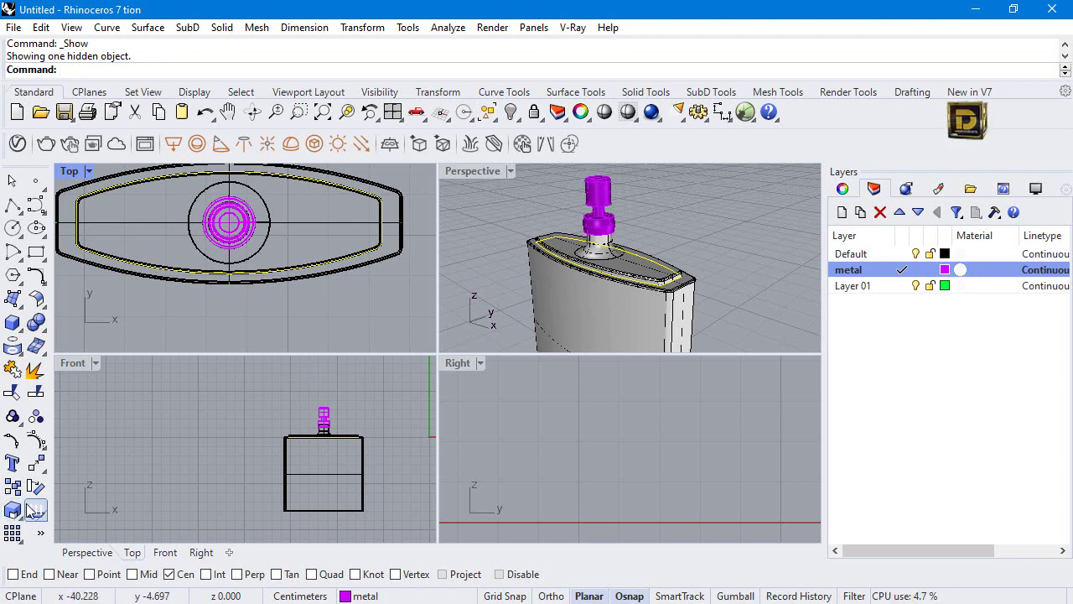
Move the selected inner outline curve about 7.9 cm straight down to the base of the bottle.
{"action": "left_click", "coordinate": [36, 461]}
{"action": "scroll", "coordinate": [325, 446], "scroll_direction": "up", "scroll_amount": 3}
{"action": "left_click", "coordinate": [319, 444]}
{"action": "scroll", "coordinate": [314, 452], "scroll_direction": "up", "scroll_amount": 5}
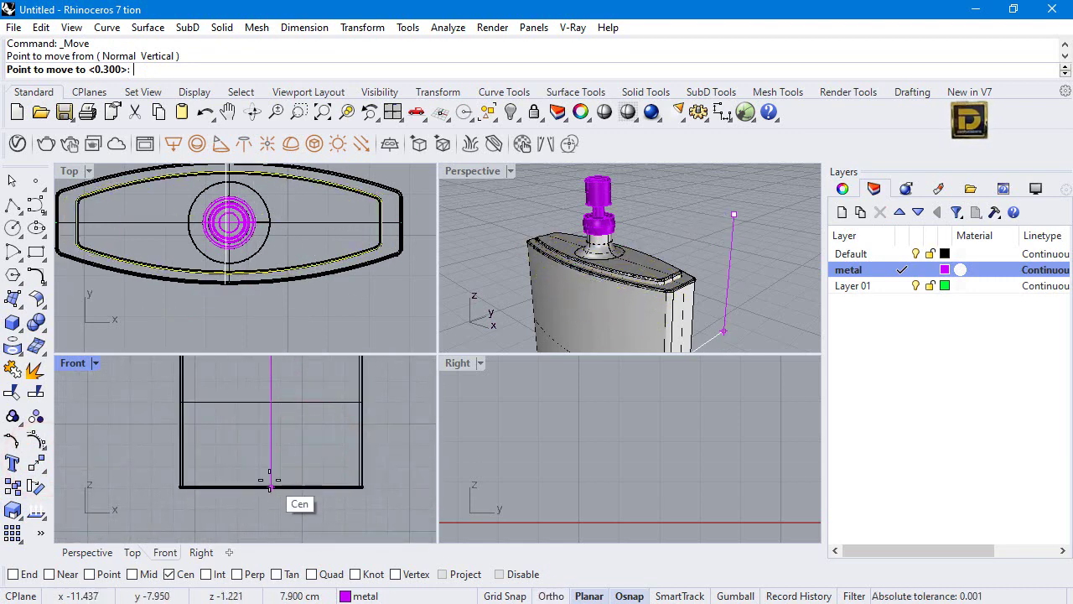
{"action": "left_click", "coordinate": [270, 486]}
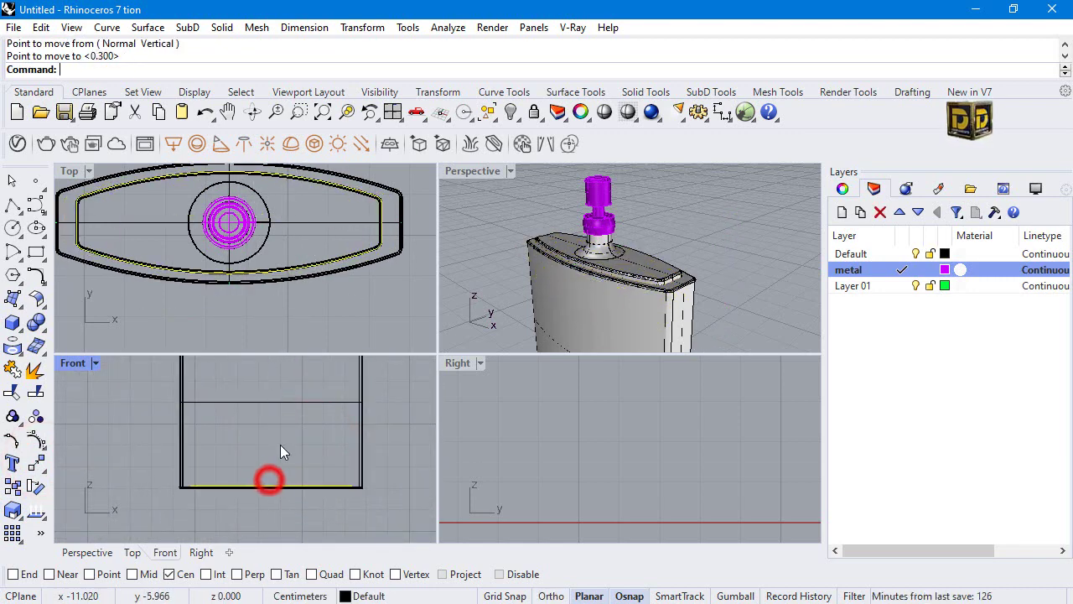
Try extruding the outline curve at the bottle's base 0.1 cm to both sides as a closed solid, and undo it.
{"action": "scroll", "coordinate": [586, 277], "scroll_direction": "down", "scroll_amount": 5}
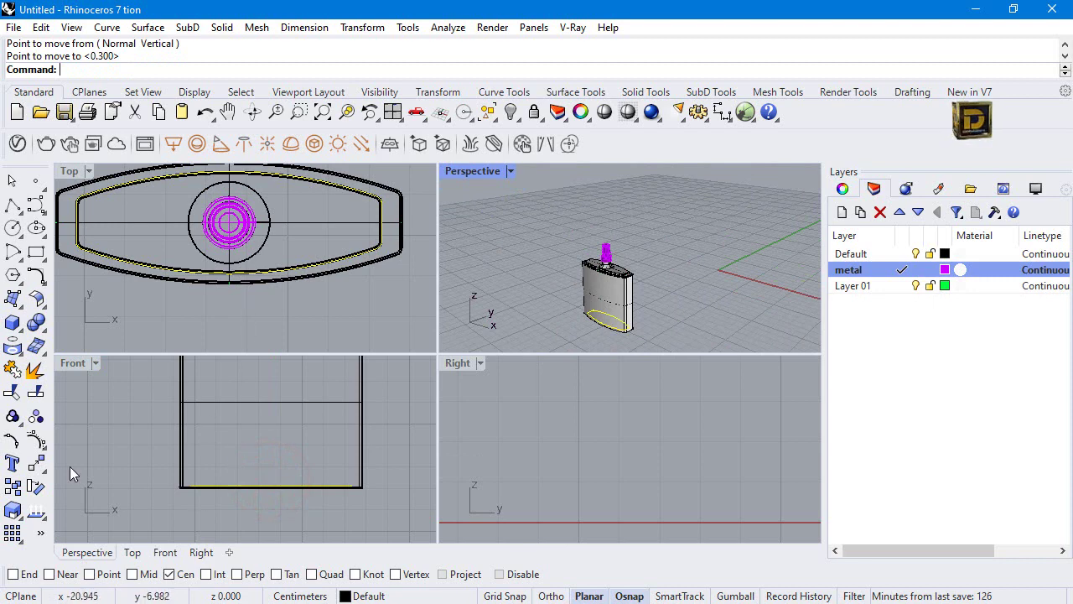
{"action": "left_click", "coordinate": [12, 322]}
{"action": "left_click", "coordinate": [85, 378]}
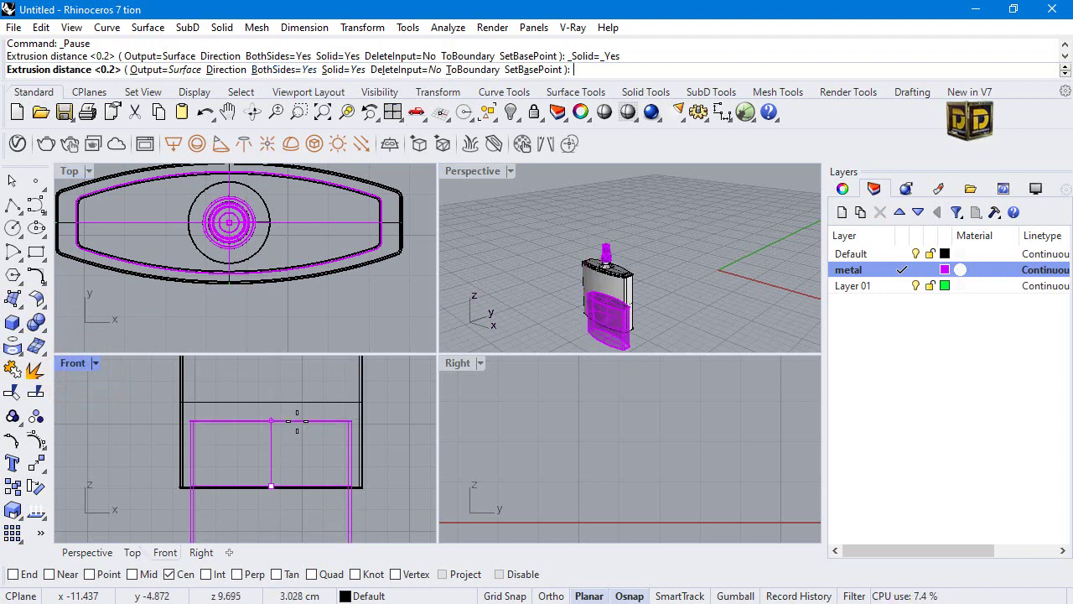
{"action": "type", "text": ".1"}
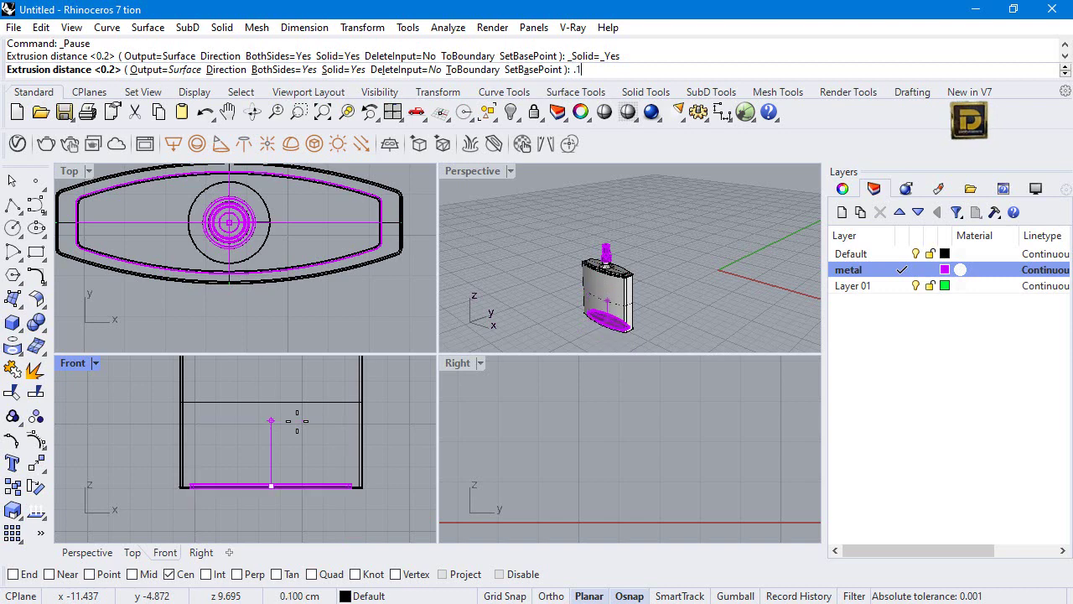
{"action": "key", "text": "Return"}
{"action": "key", "text": "ctrl+z"}
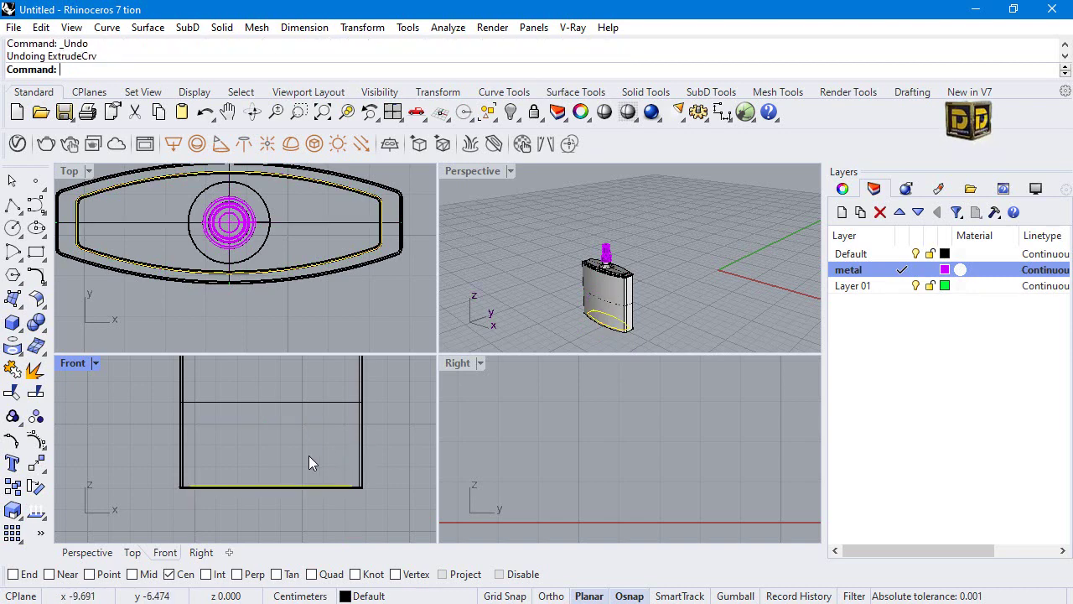
Extrude the base outline curve 0.2 cm to both sides as a closed solid, and shift the solid slightly down.
{"action": "key", "text": "Return"}
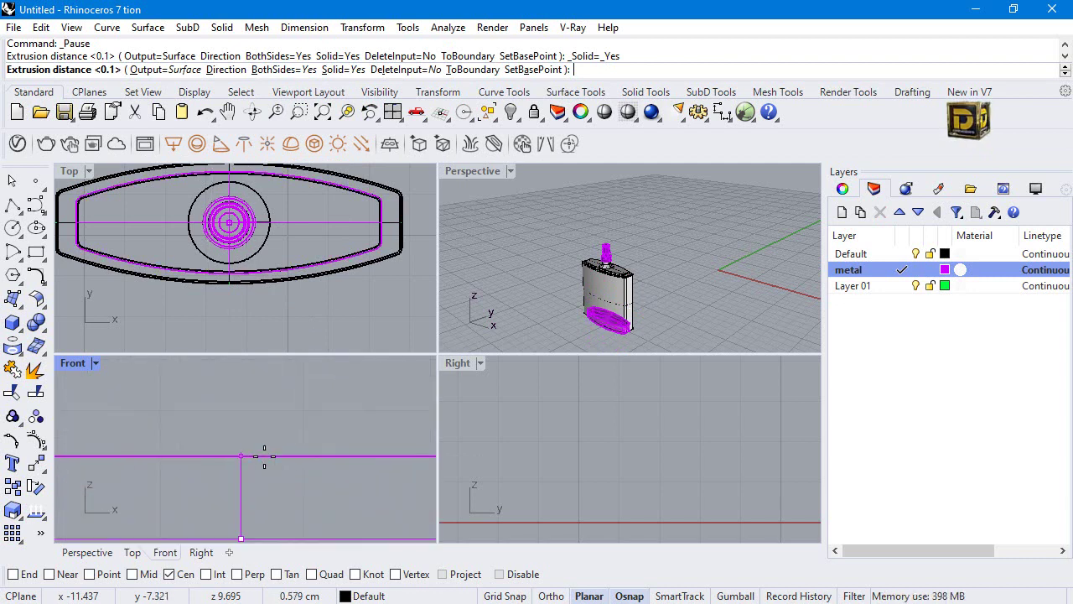
{"action": "scroll", "coordinate": [264, 455], "scroll_direction": "down", "scroll_amount": 2}
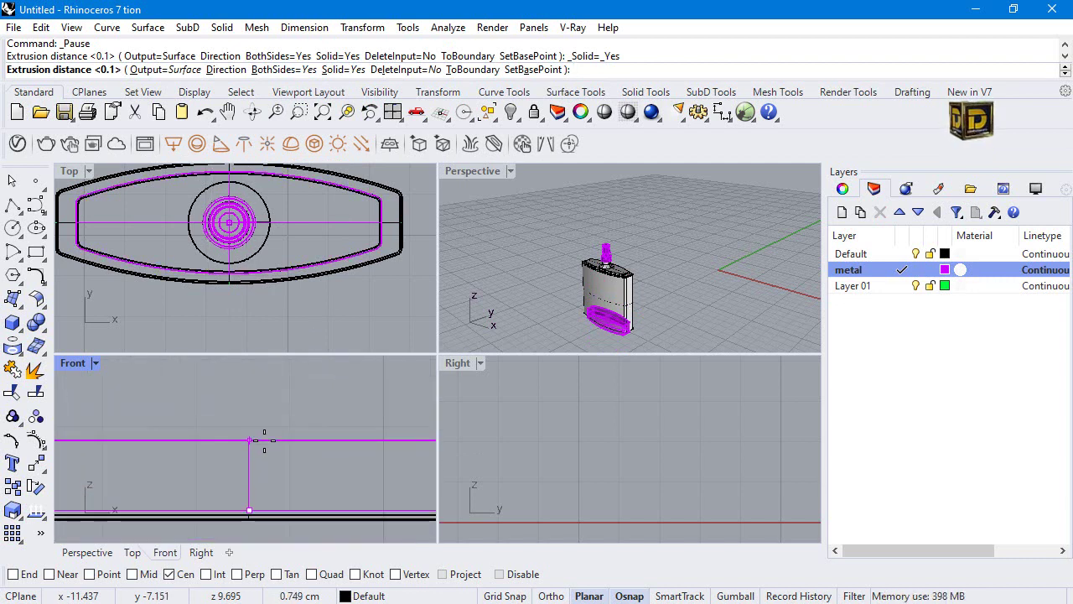
{"action": "type", "text": ".2"}
{"action": "key", "text": "Return"}
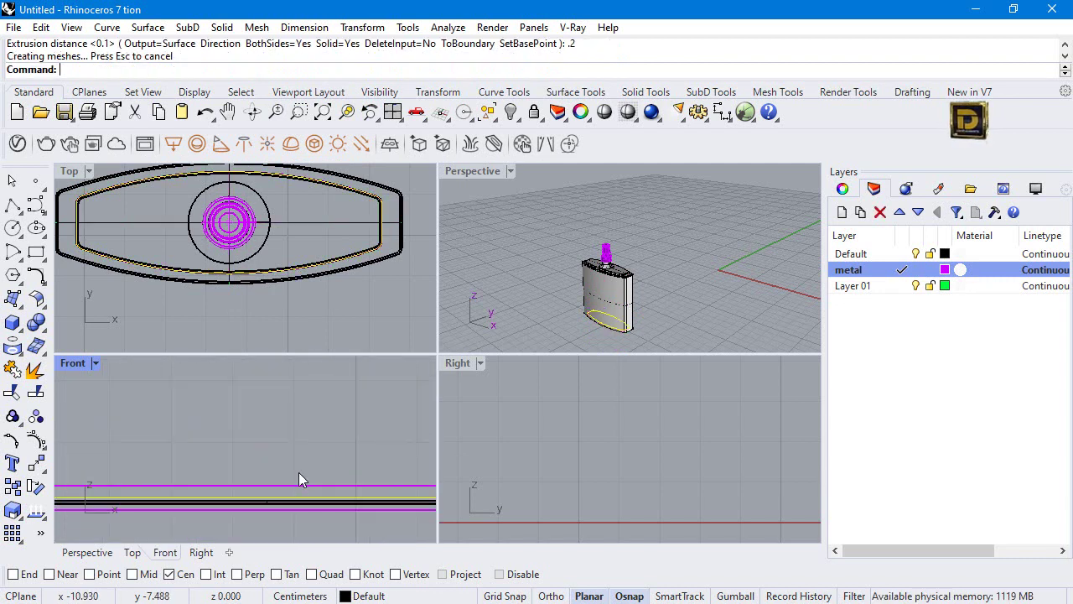
{"action": "left_click", "coordinate": [300, 487]}
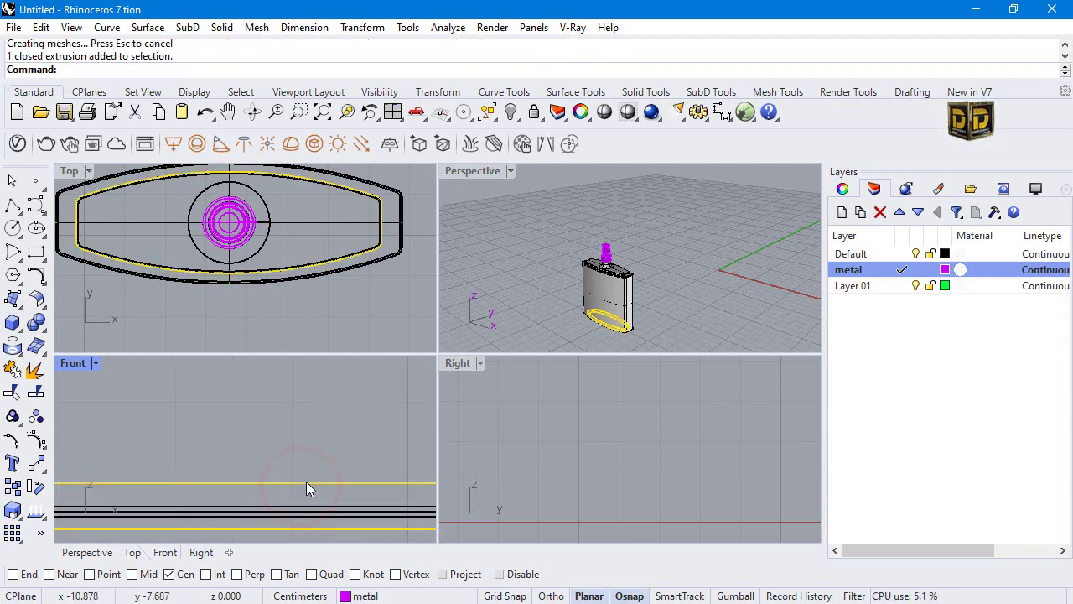
{"action": "left_click_drag", "start_coordinate": [306, 483], "coordinate": [307, 500]}
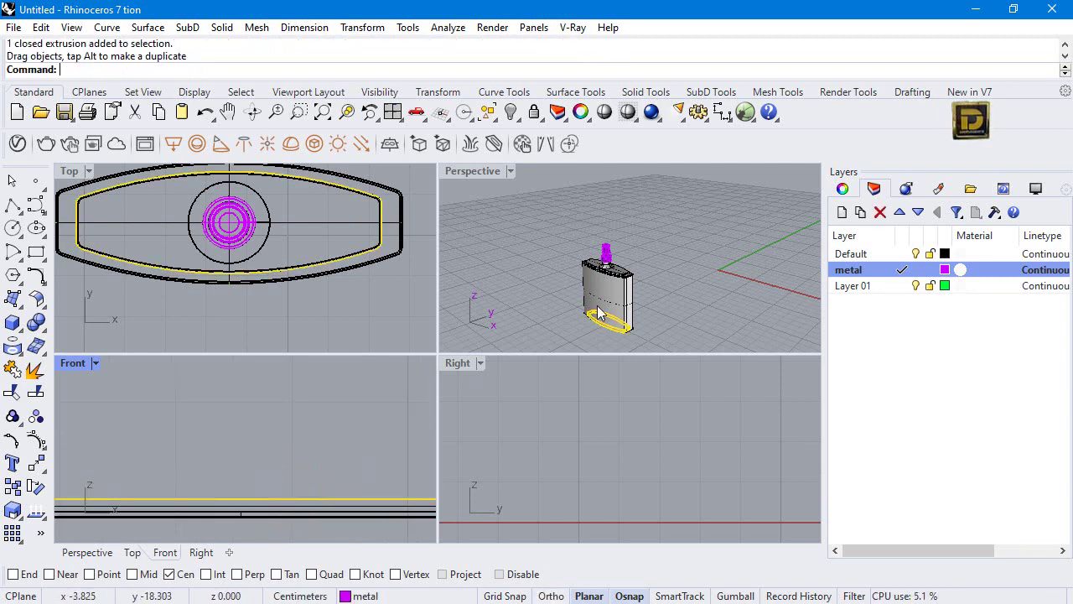
Subtract the extruded solid from the bottle body with Boolean Difference to recess its base, and delete the remaining cutter solid.
{"action": "double_click", "coordinate": [474, 169]}
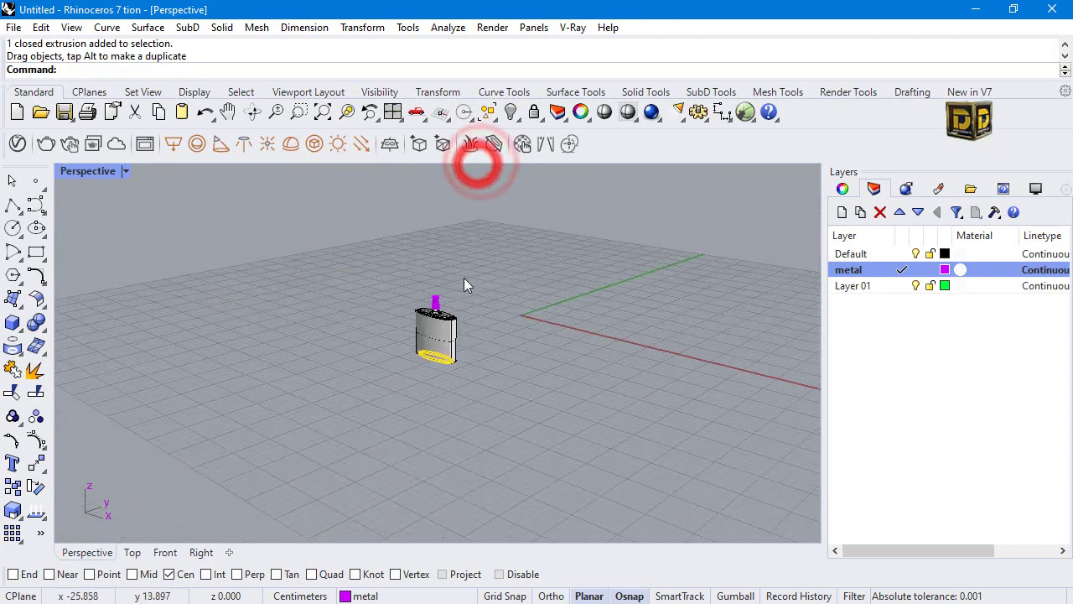
{"action": "right_click_drag", "start_coordinate": [463, 277], "coordinate": [392, 215]}
{"action": "scroll", "coordinate": [393, 215], "scroll_direction": "up", "scroll_amount": 5}
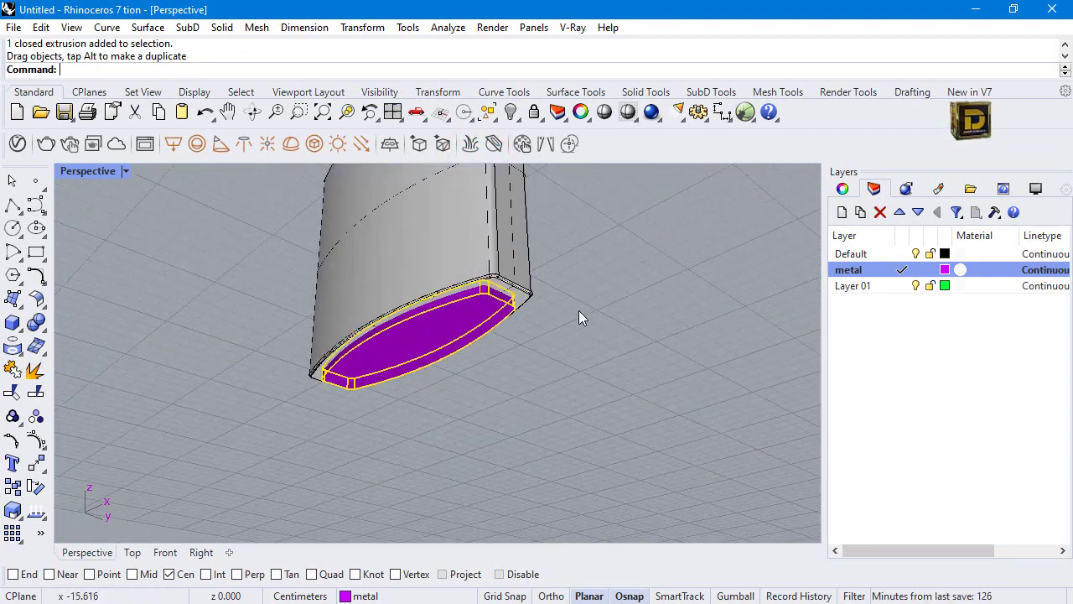
{"action": "left_click", "coordinate": [618, 307]}
{"action": "scroll", "coordinate": [617, 306], "scroll_direction": "up", "scroll_amount": 2}
{"action": "left_click", "coordinate": [108, 319]}
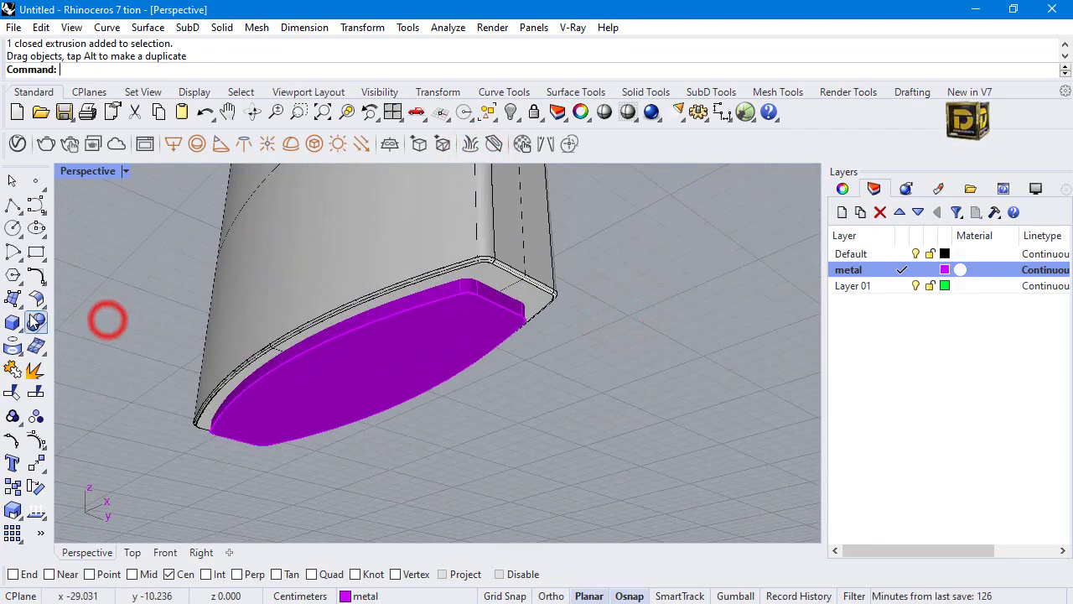
{"action": "left_click", "coordinate": [35, 322]}
{"action": "left_click", "coordinate": [80, 335]}
{"action": "left_click", "coordinate": [306, 312]}
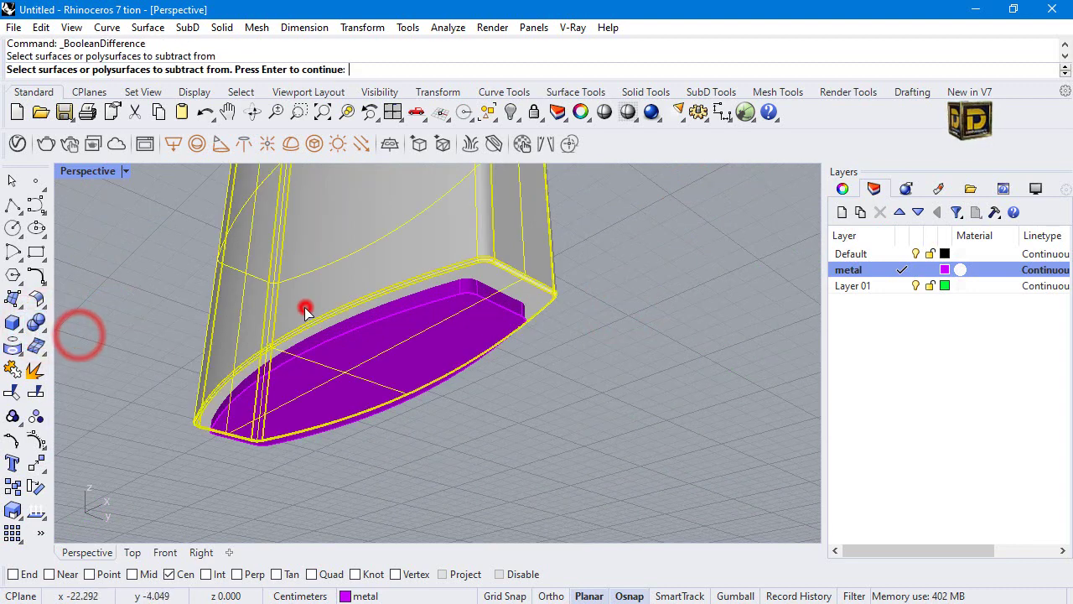
{"action": "key", "text": "Return"}
{"action": "left_click", "coordinate": [308, 374]}
{"action": "key", "text": "Return"}
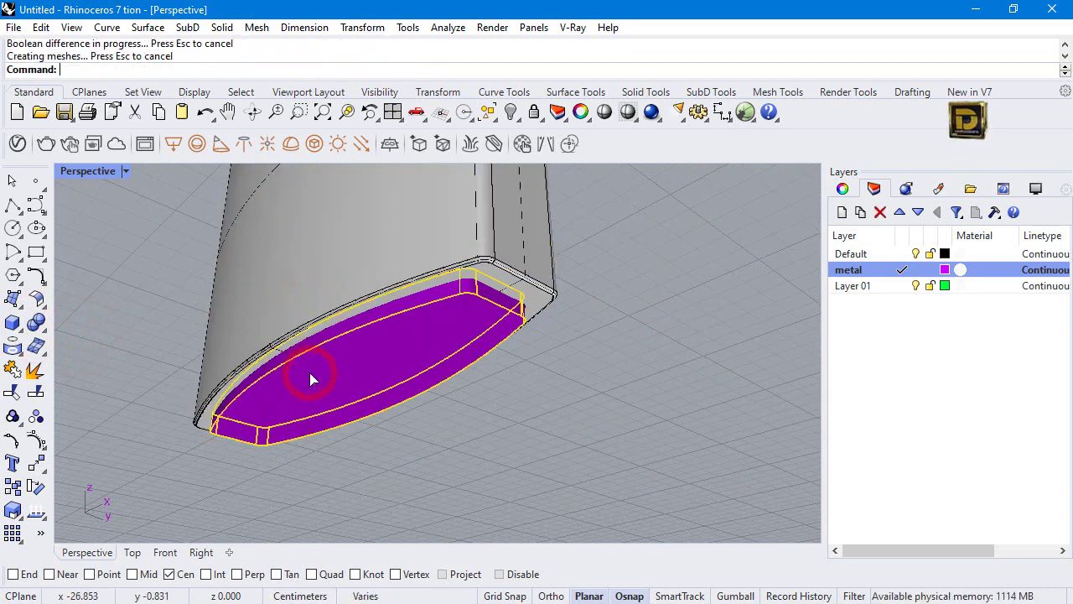
{"action": "left_click", "coordinate": [332, 366]}
{"action": "key", "text": "Delete"}
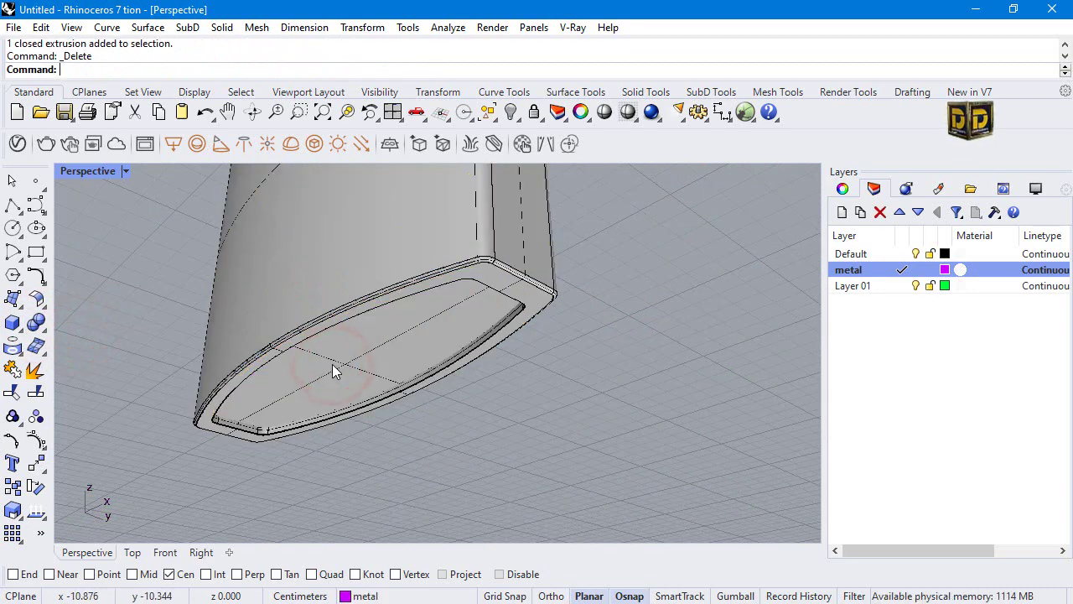
Hide the metal collar to expose the top of the bottle's neck.
{"action": "scroll", "coordinate": [512, 358], "scroll_direction": "down", "scroll_amount": 5}
{"action": "right_click_drag", "start_coordinate": [514, 384], "coordinate": [513, 426]}
{"action": "key", "text": "Return"}
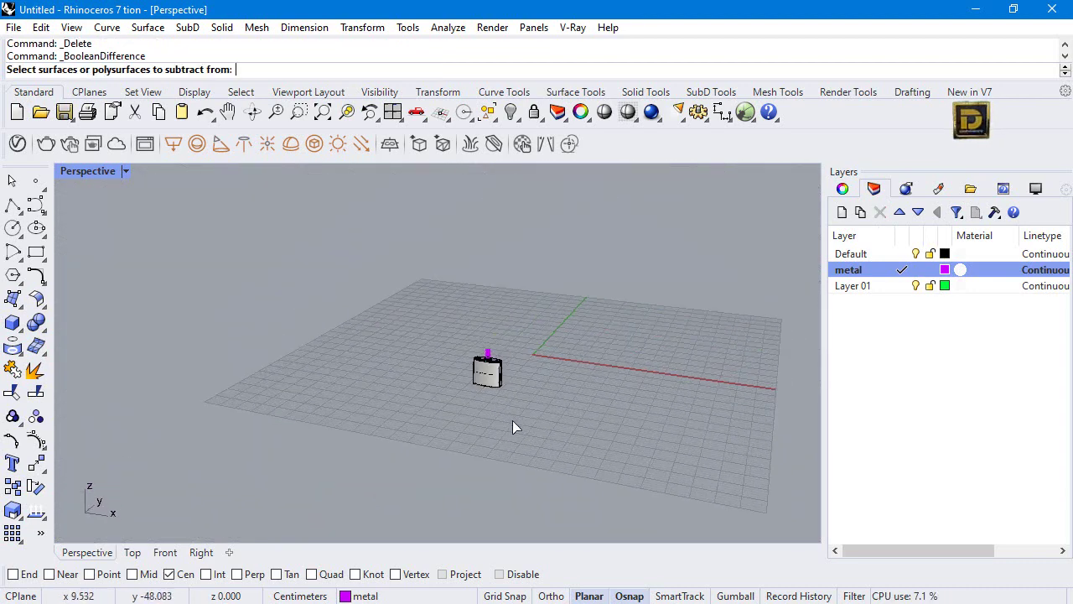
{"action": "scroll", "coordinate": [513, 407], "scroll_direction": "up", "scroll_amount": 10}
{"action": "left_click", "coordinate": [508, 419]}
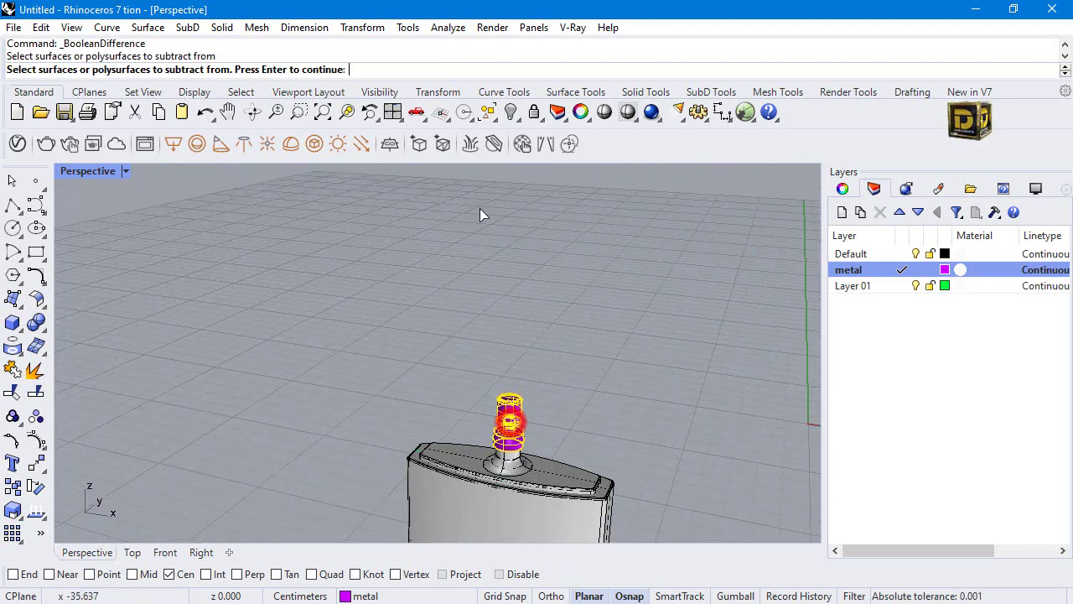
{"action": "left_click", "coordinate": [510, 111]}
{"action": "left_click", "coordinate": [509, 423]}
{"action": "right_click", "coordinate": [514, 408]}
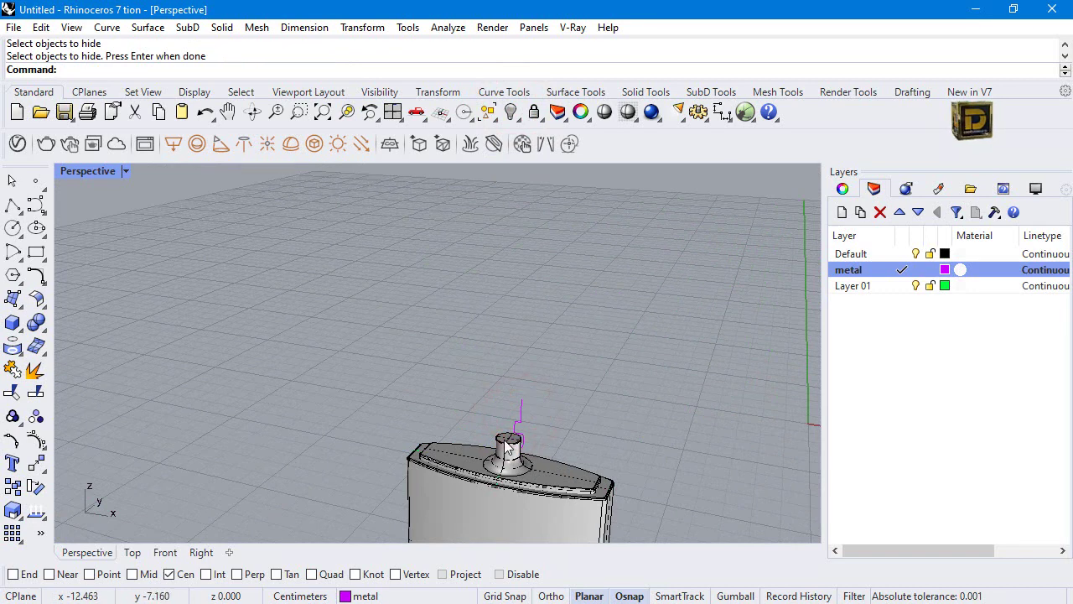
Shell the bottle body with a thickness of 0.12 cm, removing the top face of the neck.
{"action": "scroll", "coordinate": [508, 446], "scroll_direction": "up", "scroll_amount": 3}
{"action": "scroll", "coordinate": [511, 436], "scroll_direction": "down", "scroll_amount": 4}
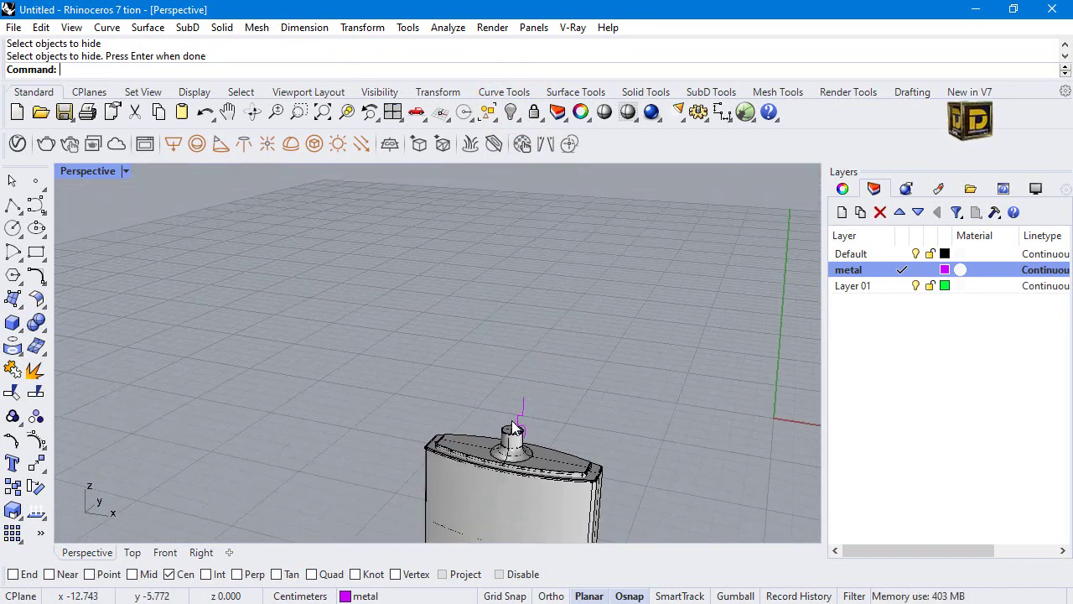
{"action": "scroll", "coordinate": [513, 429], "scroll_direction": "up", "scroll_amount": 4}
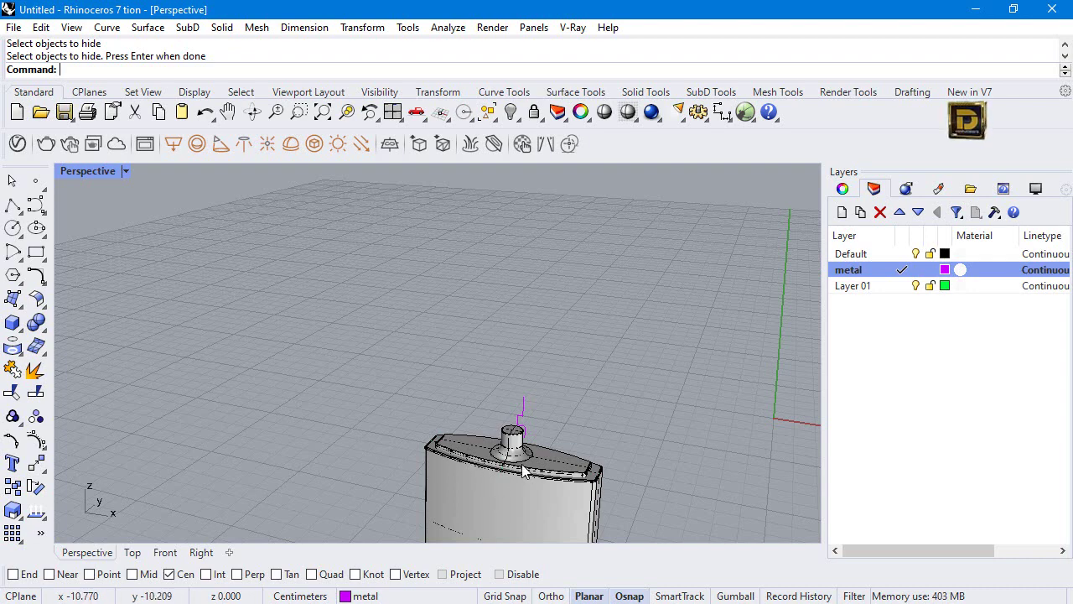
{"action": "left_click", "coordinate": [35, 322]}
{"action": "left_click", "coordinate": [176, 329]}
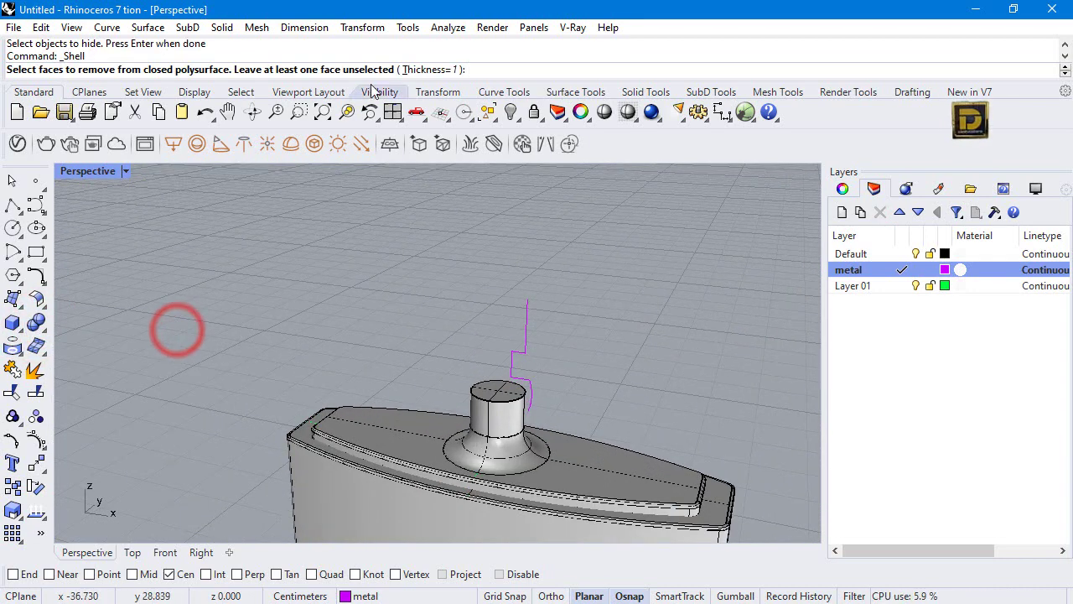
{"action": "left_click", "coordinate": [431, 69]}
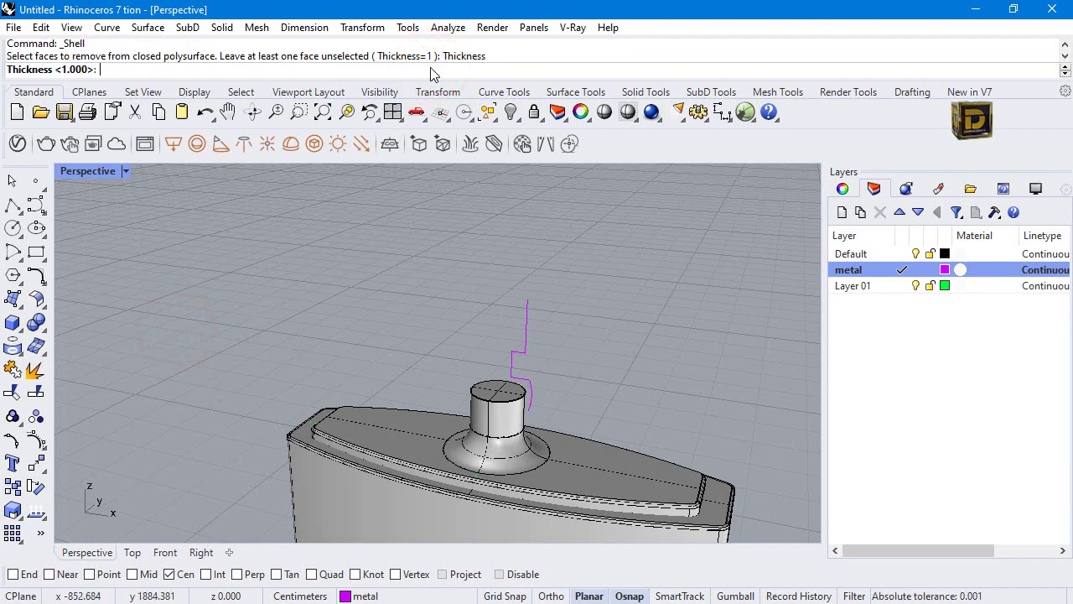
{"action": "type", "text": ".12"}
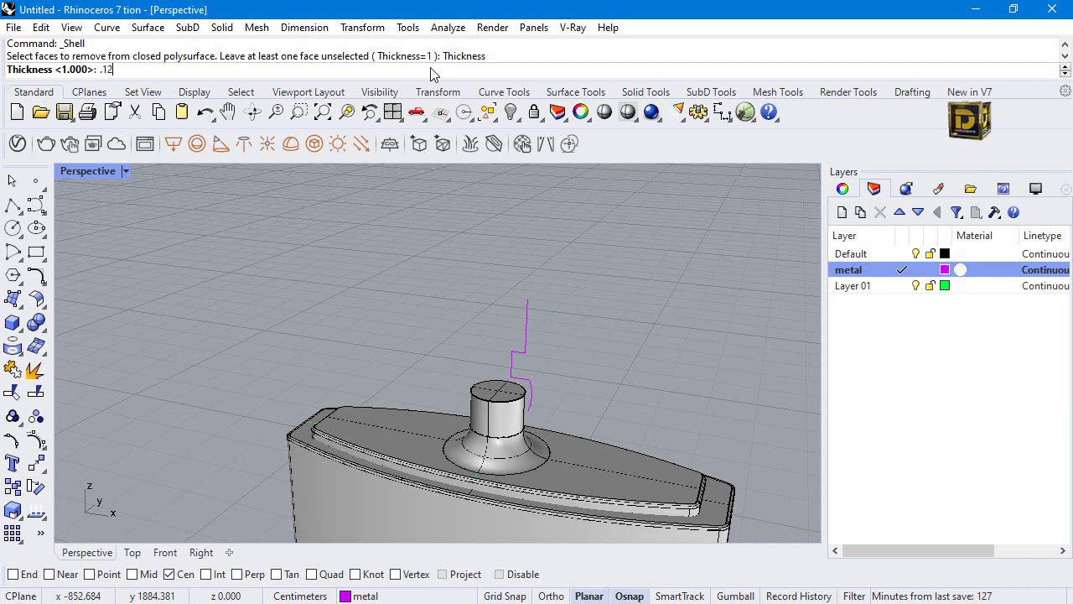
{"action": "key", "text": "Return"}
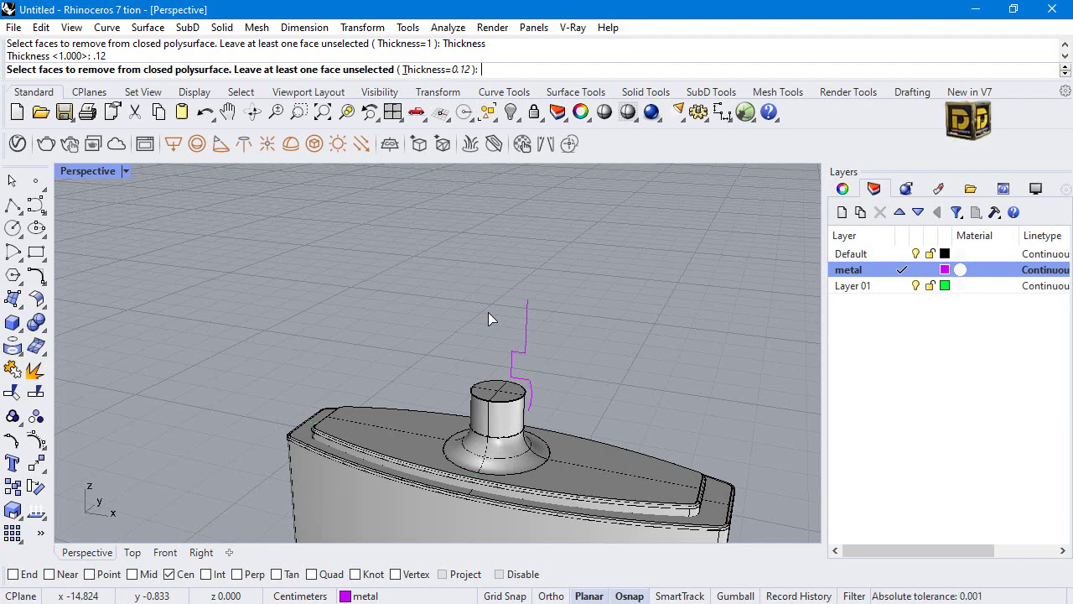
{"action": "scroll", "coordinate": [499, 402], "scroll_direction": "up", "scroll_amount": 2}
{"action": "left_click", "coordinate": [490, 383]}
{"action": "right_click", "coordinate": [490, 386]}
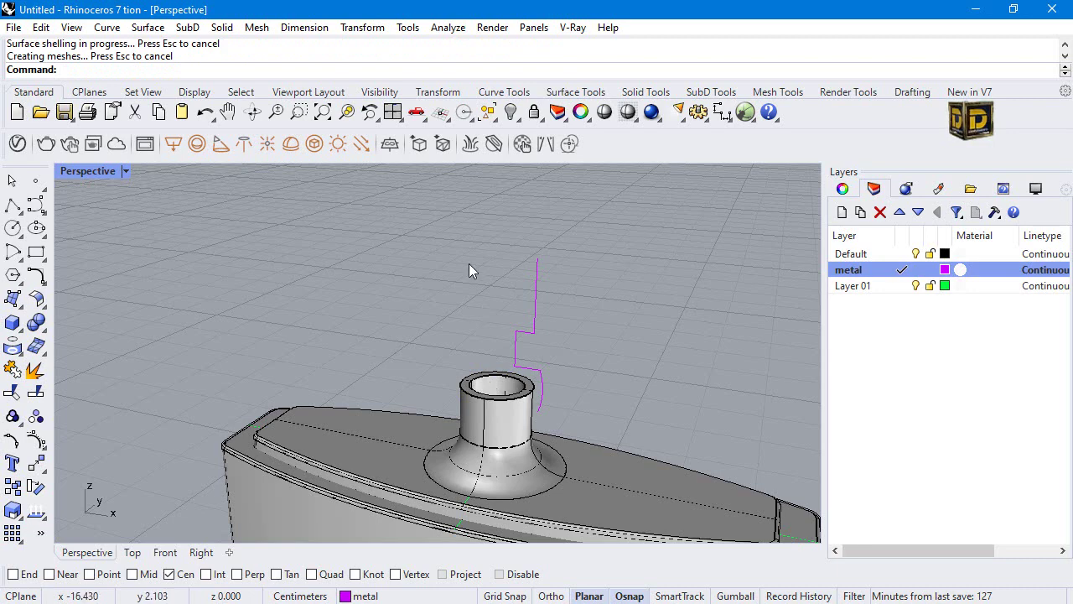
Select the shelled bottle body and create a layer named excterior.
{"action": "scroll", "coordinate": [464, 281], "scroll_direction": "down", "scroll_amount": 1}
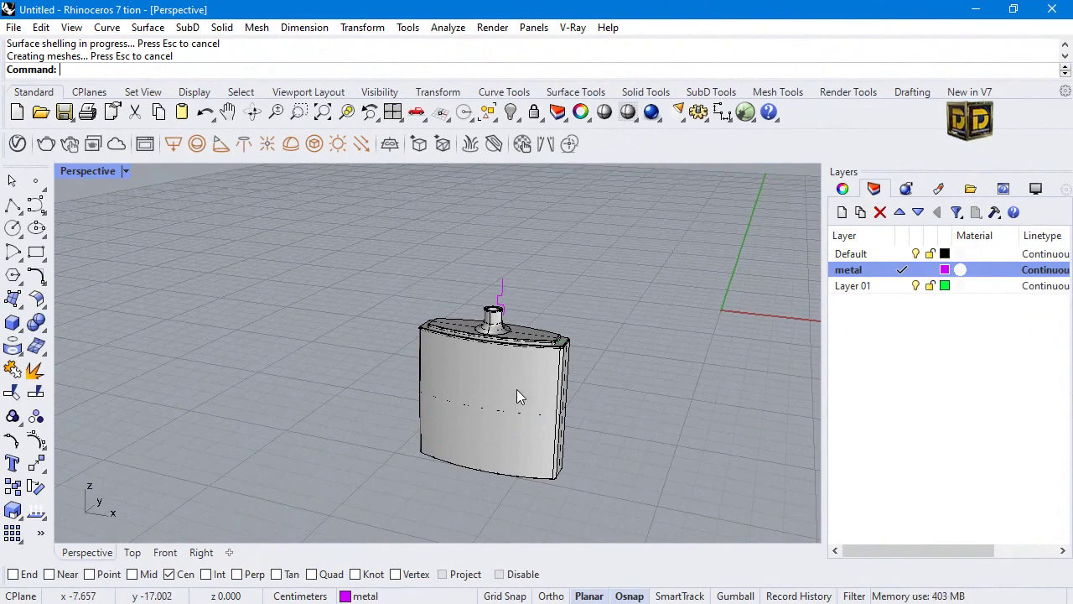
{"action": "left_click", "coordinate": [517, 388]}
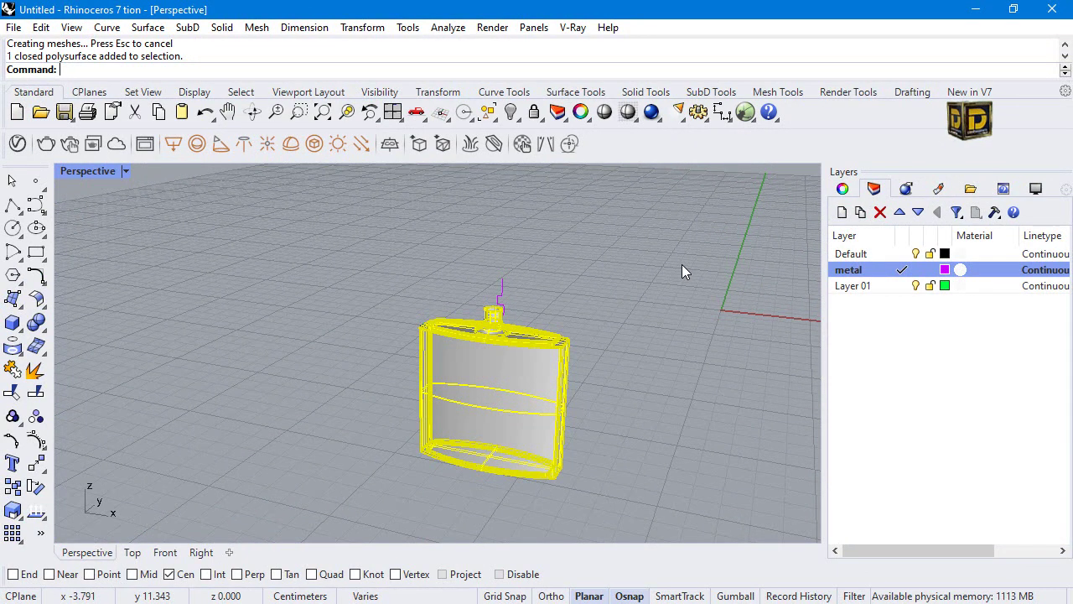
{"action": "left_click", "coordinate": [558, 241]}
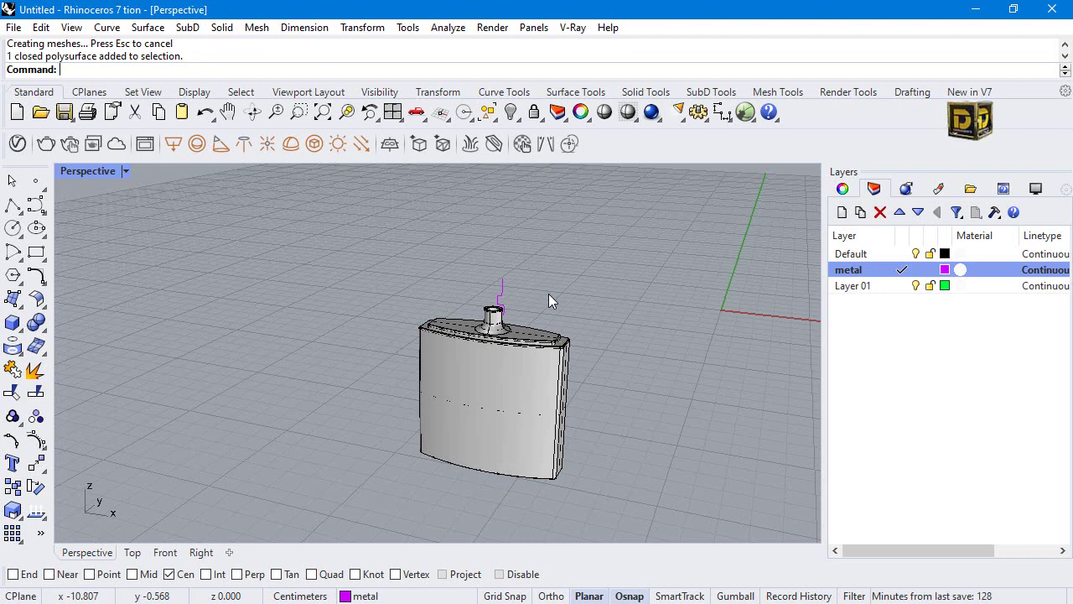
{"action": "left_click", "coordinate": [551, 378]}
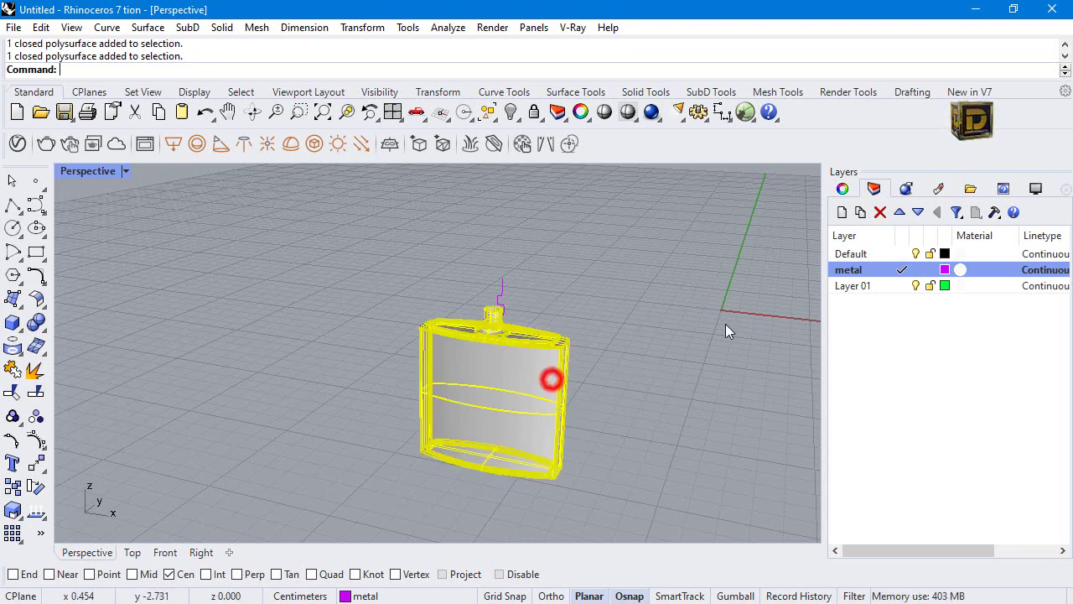
{"action": "left_click", "coordinate": [841, 213]}
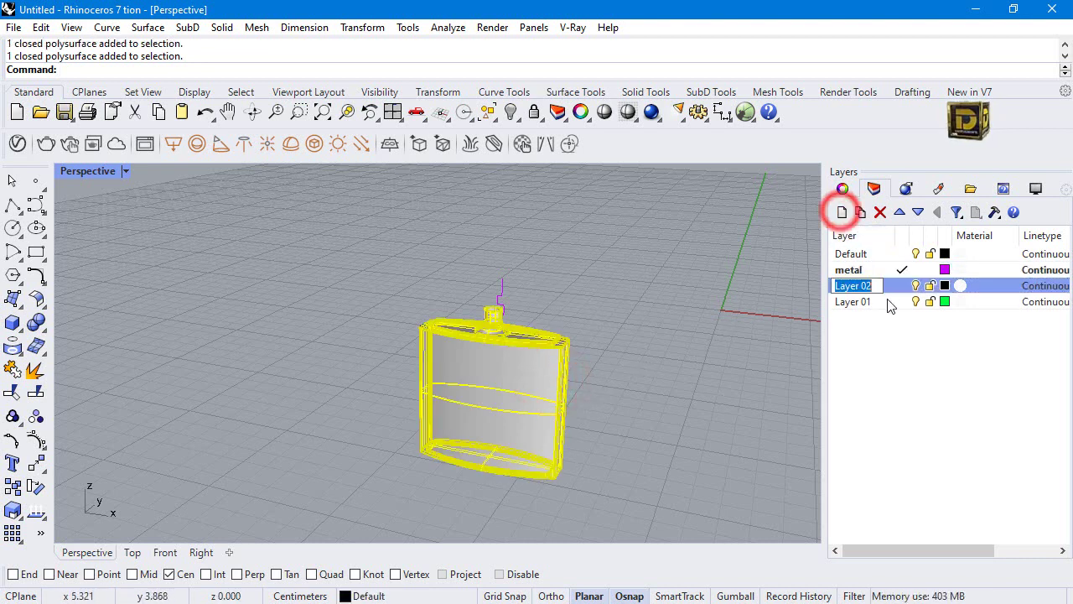
{"action": "type", "text": "excter5ior"}
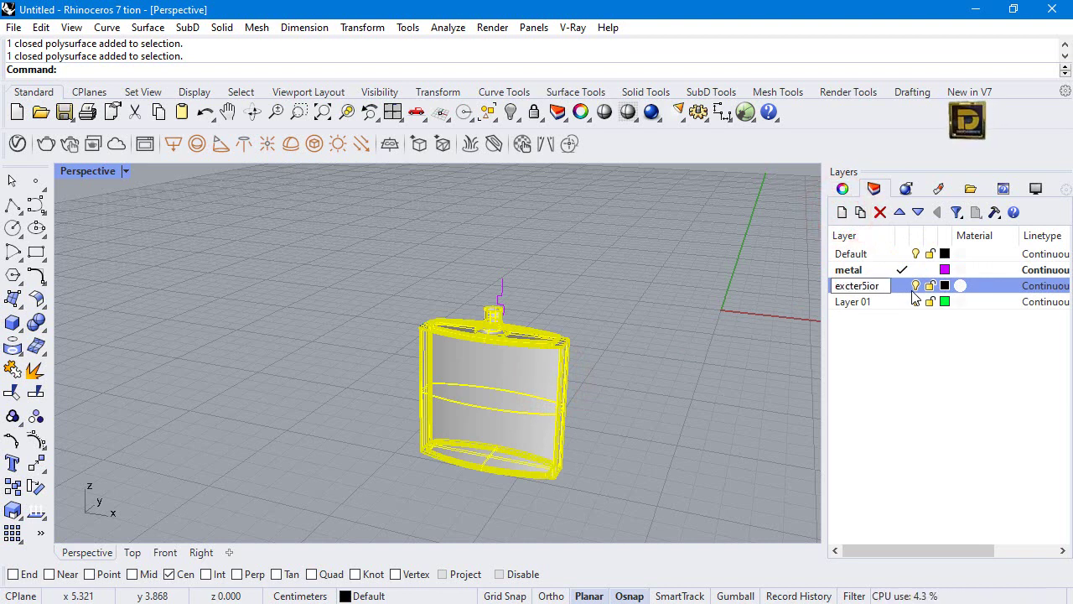
{"action": "key", "text": "BackSpace"}
{"action": "key", "text": "BackSpace"}
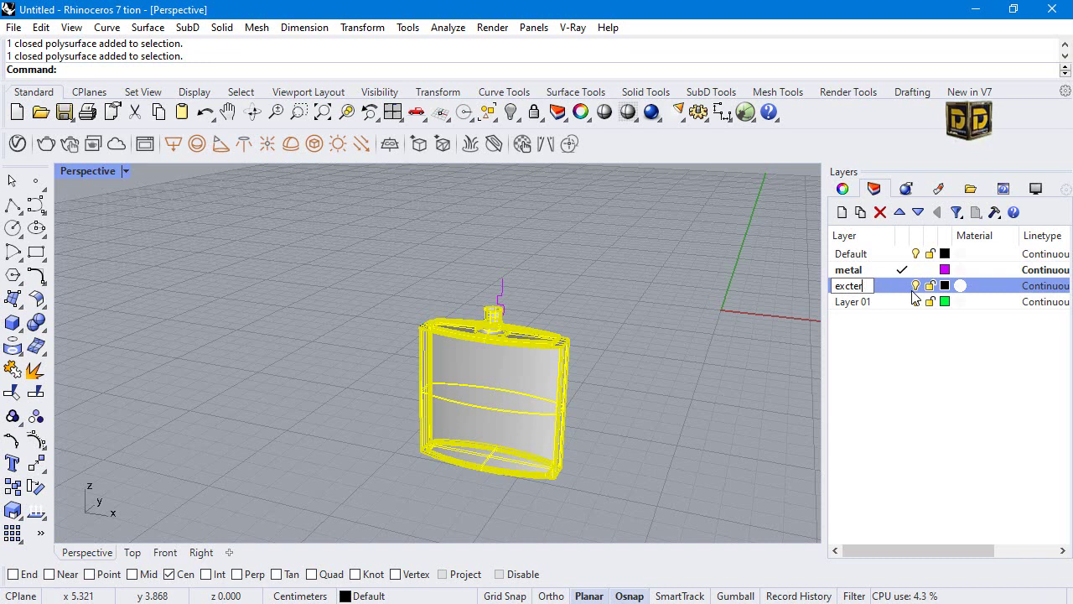
{"action": "type", "text": "eri"}
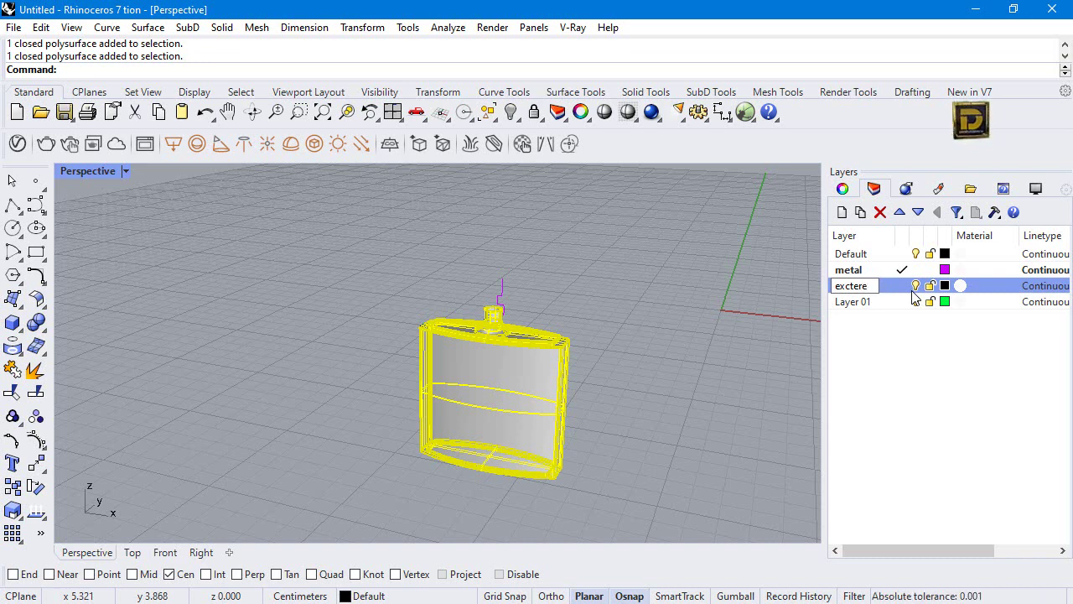
{"action": "type", "text": "or"}
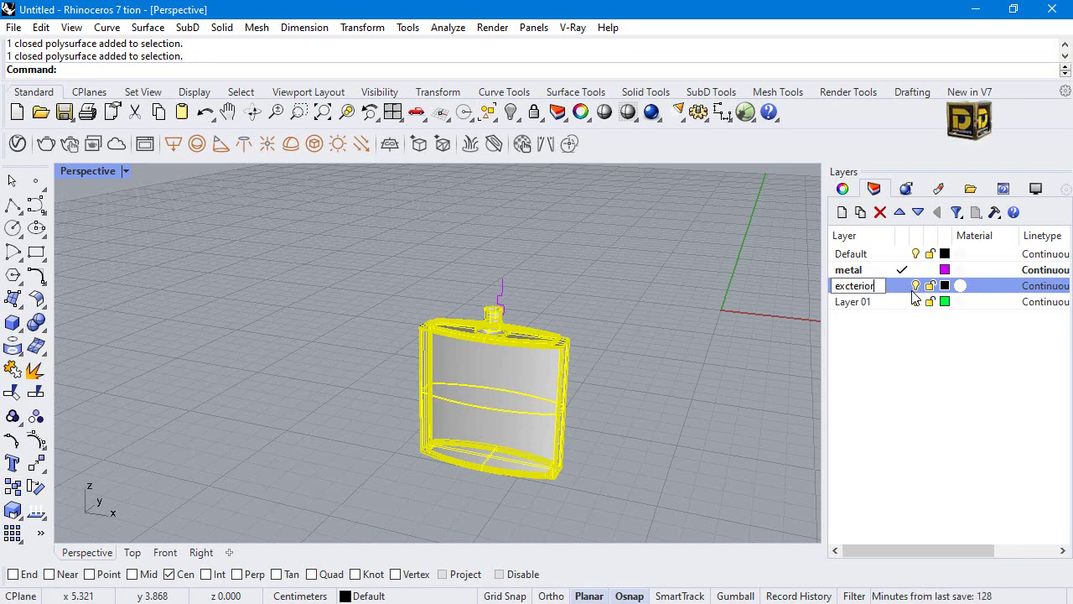
{"action": "key", "text": "Return"}
Set the excterior layer's colour to blue.
{"action": "left_click", "coordinate": [945, 286]}
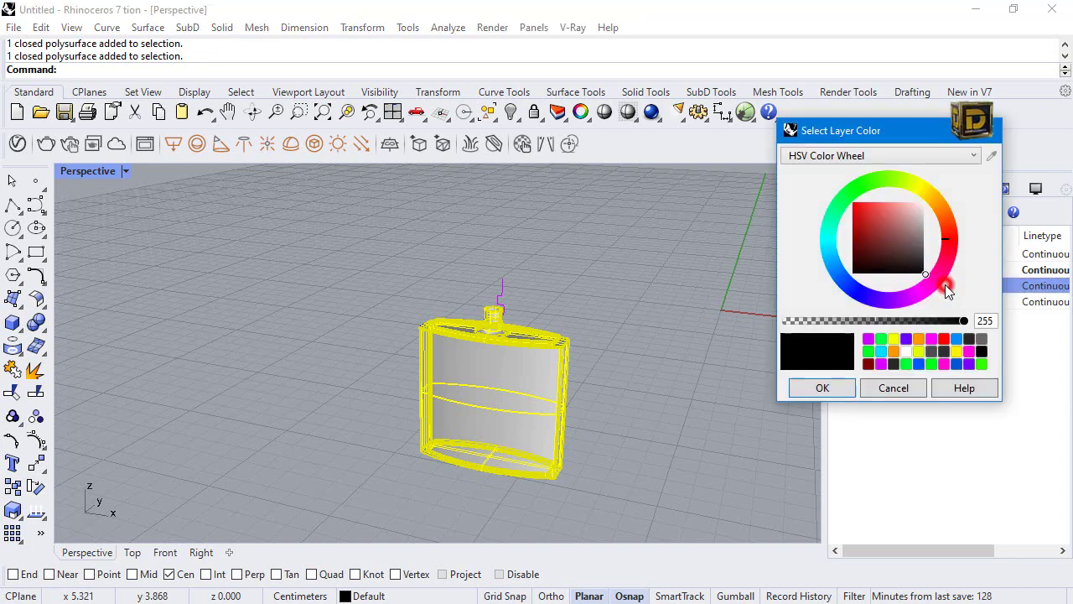
{"action": "left_click", "coordinate": [918, 363]}
{"action": "left_click", "coordinate": [822, 388]}
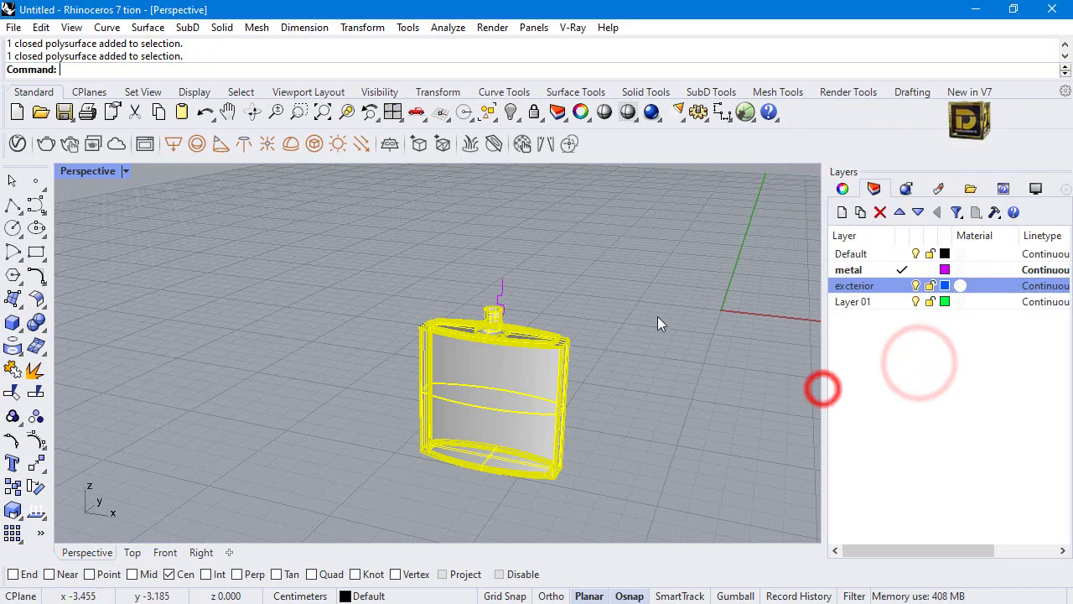
Move the selected bottle body to the excterior layer, and undo that layer change.
{"action": "right_click", "coordinate": [845, 290]}
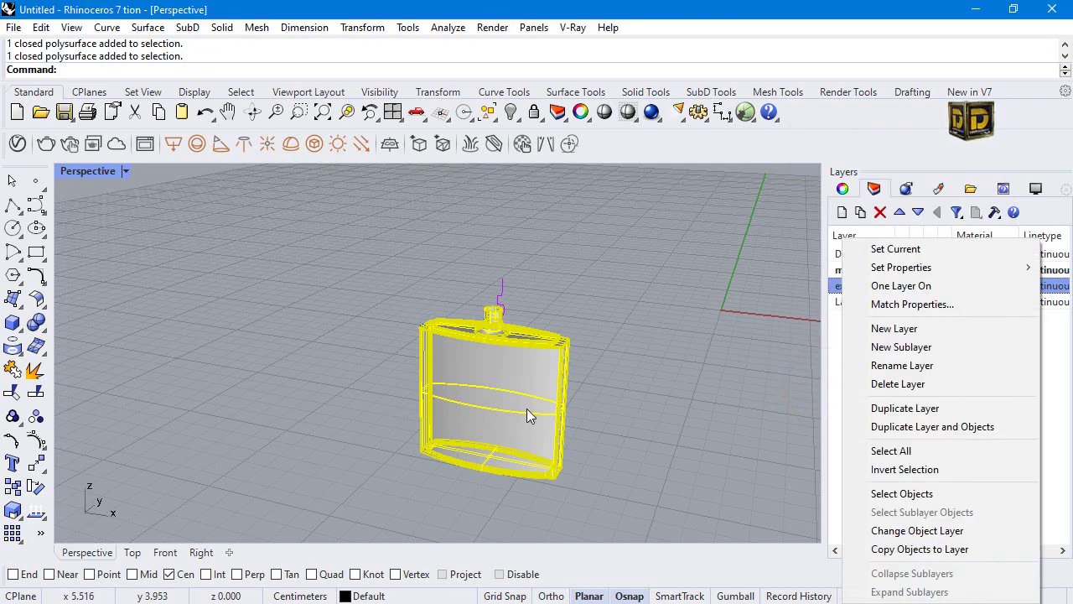
{"action": "left_click", "coordinate": [912, 529]}
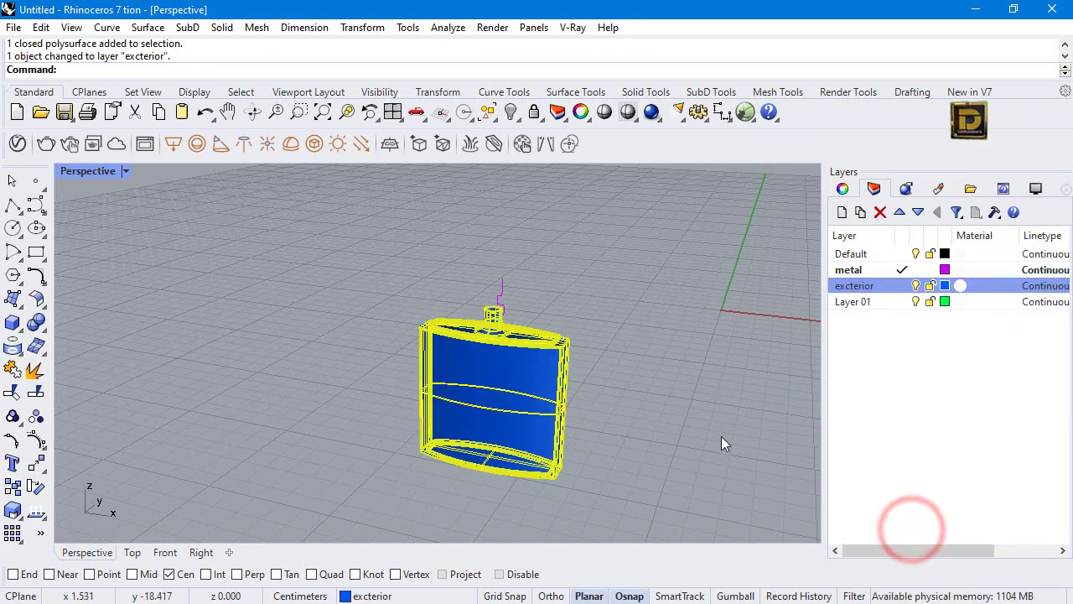
{"action": "key", "text": "ctrl+z"}
Copy the selected bottle body to the excterior layer, and make that layer current.
{"action": "right_click", "coordinate": [879, 293]}
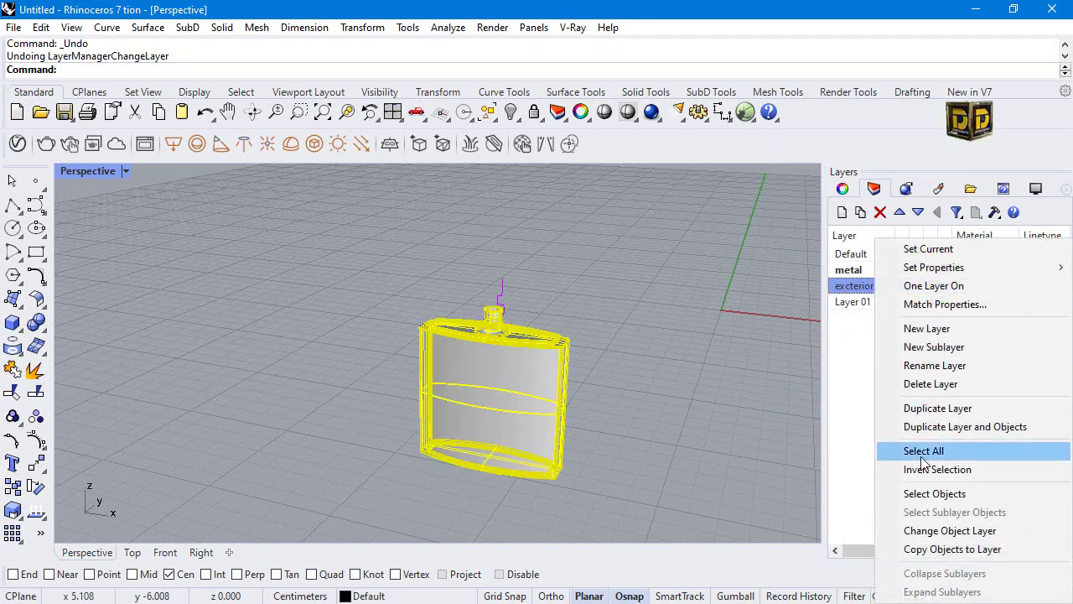
{"action": "left_click", "coordinate": [945, 541]}
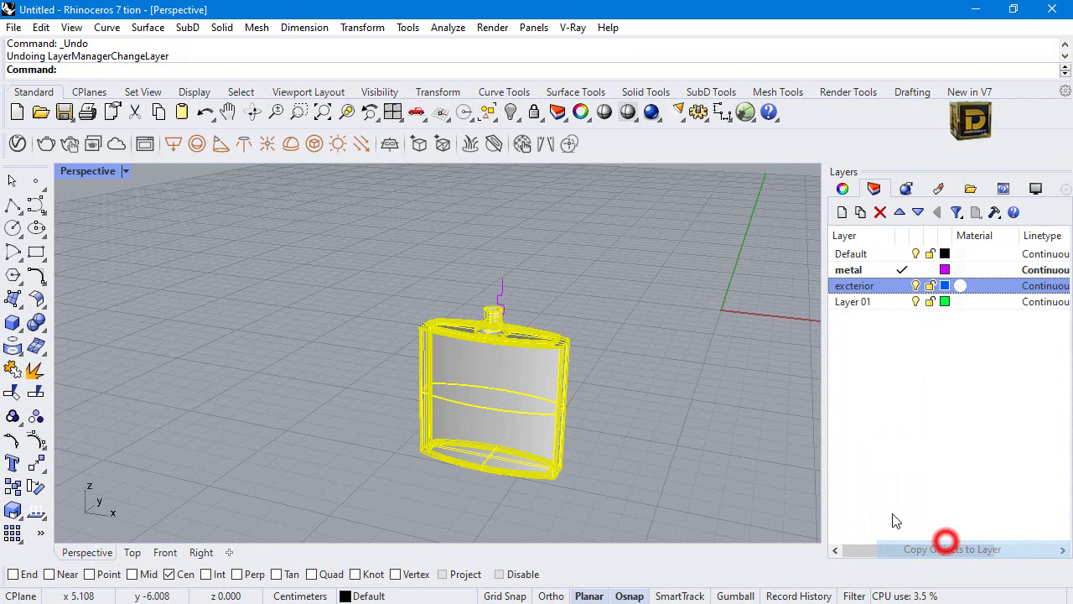
{"action": "left_click", "coordinate": [902, 285]}
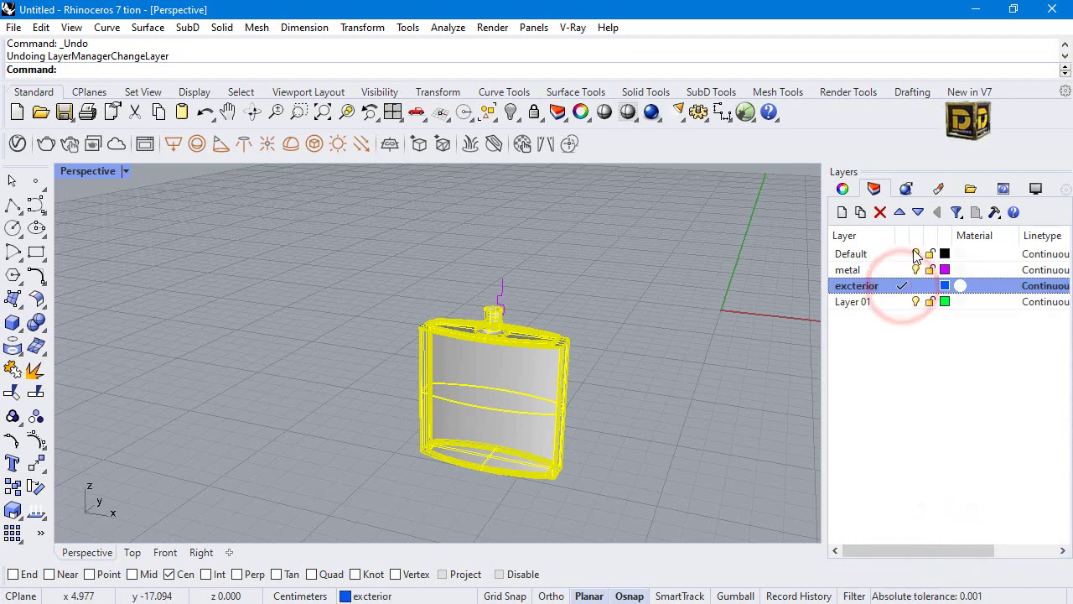
Hide the Default layer to leave the copied bottle body on its own.
{"action": "left_click", "coordinate": [911, 253]}
{"action": "left_click", "coordinate": [653, 318]}
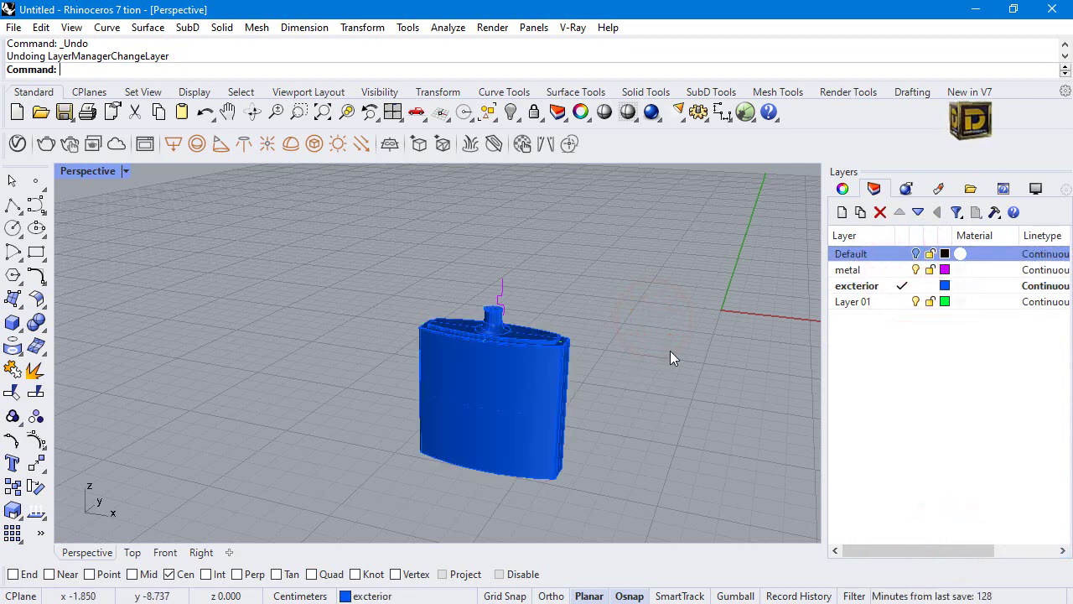
{"action": "right_click_drag", "start_coordinate": [671, 360], "coordinate": [546, 385]}
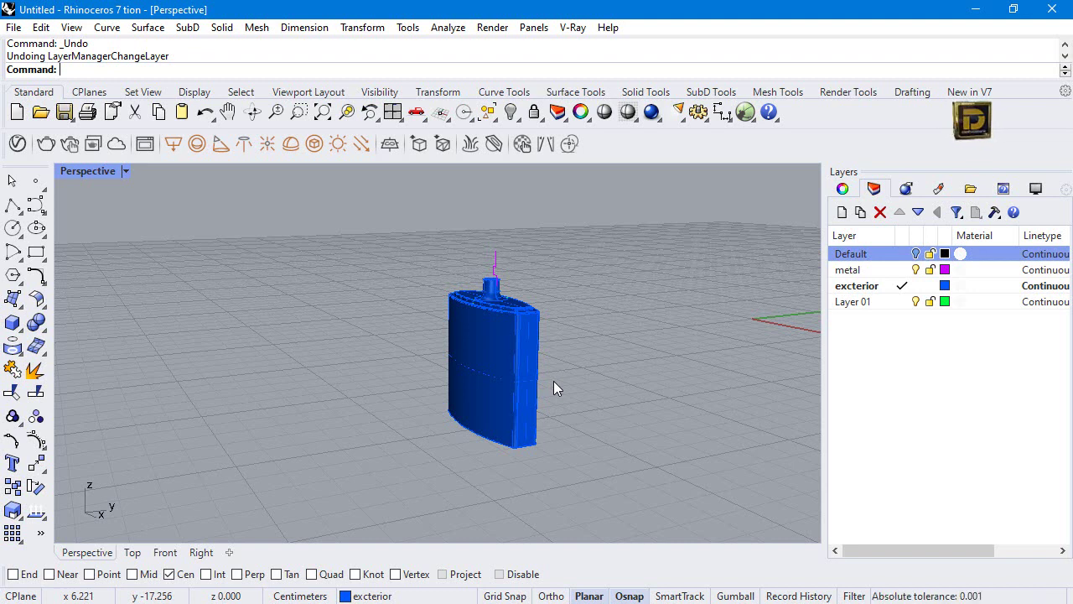
Start a three-point box in the Right view with object snaps disabled, drawing a straight horizontal first edge between the body's inner walls below the shoulder.
{"action": "double_click", "coordinate": [106, 172]}
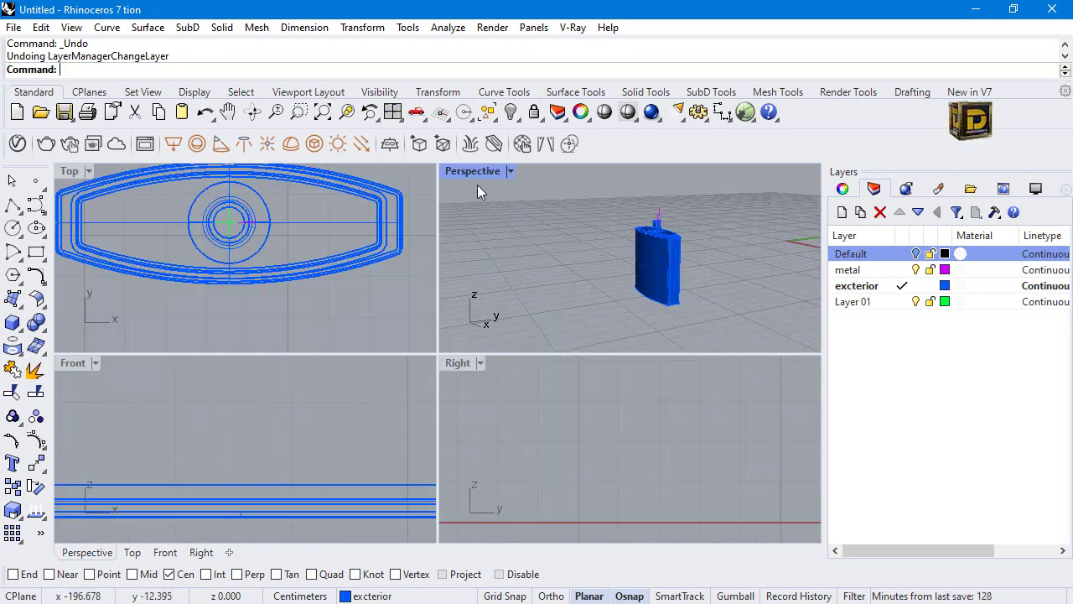
{"action": "double_click", "coordinate": [463, 362]}
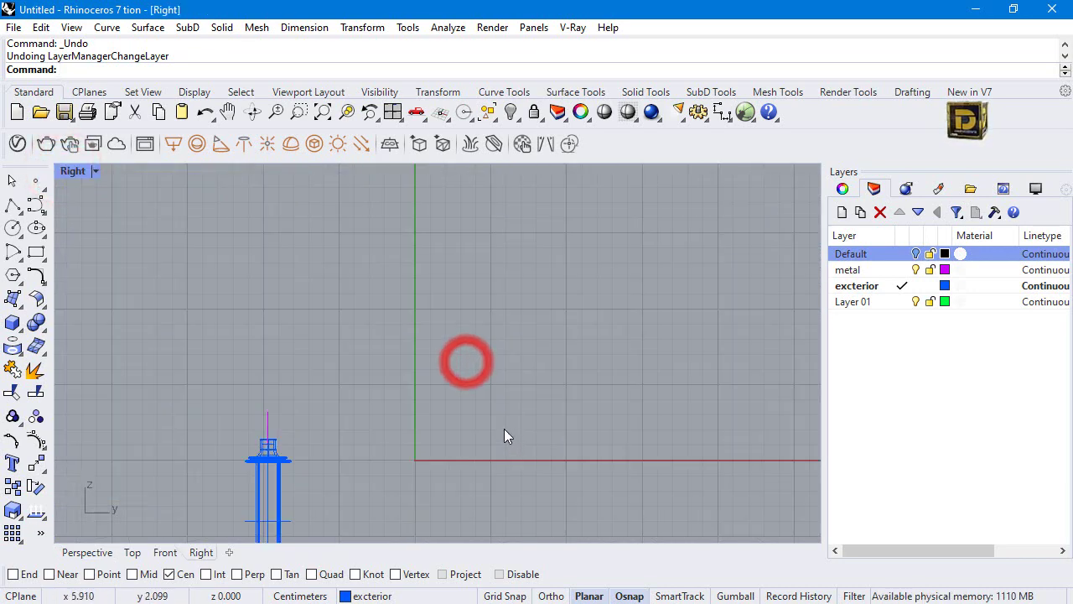
{"action": "scroll", "coordinate": [436, 438], "scroll_direction": "up", "scroll_amount": 3}
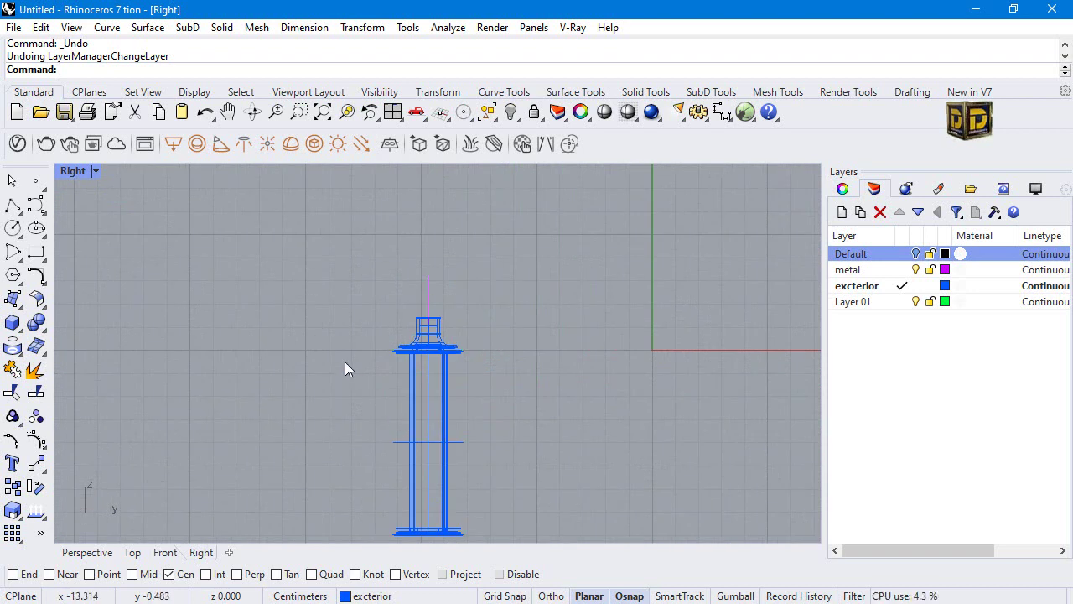
{"action": "left_click", "coordinate": [15, 325]}
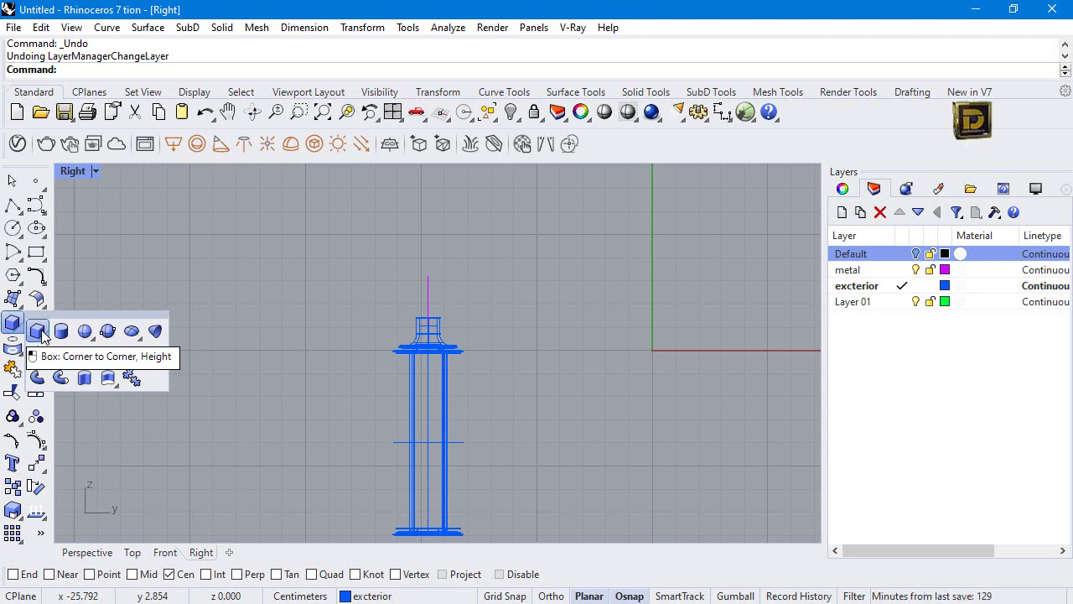
{"action": "right_click", "coordinate": [42, 332]}
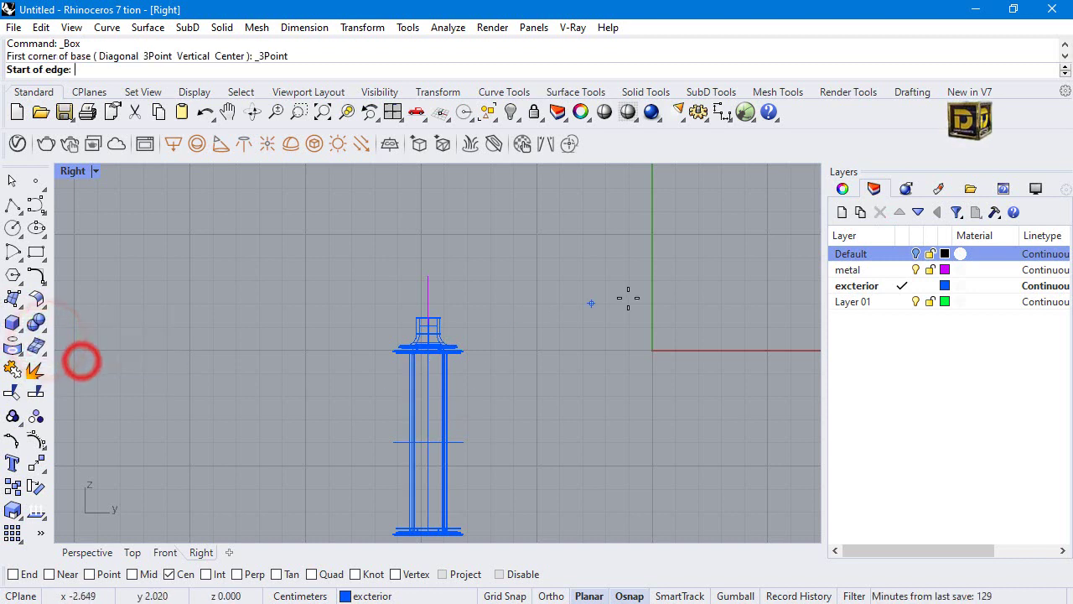
{"action": "scroll", "coordinate": [402, 368], "scroll_direction": "up", "scroll_amount": 4}
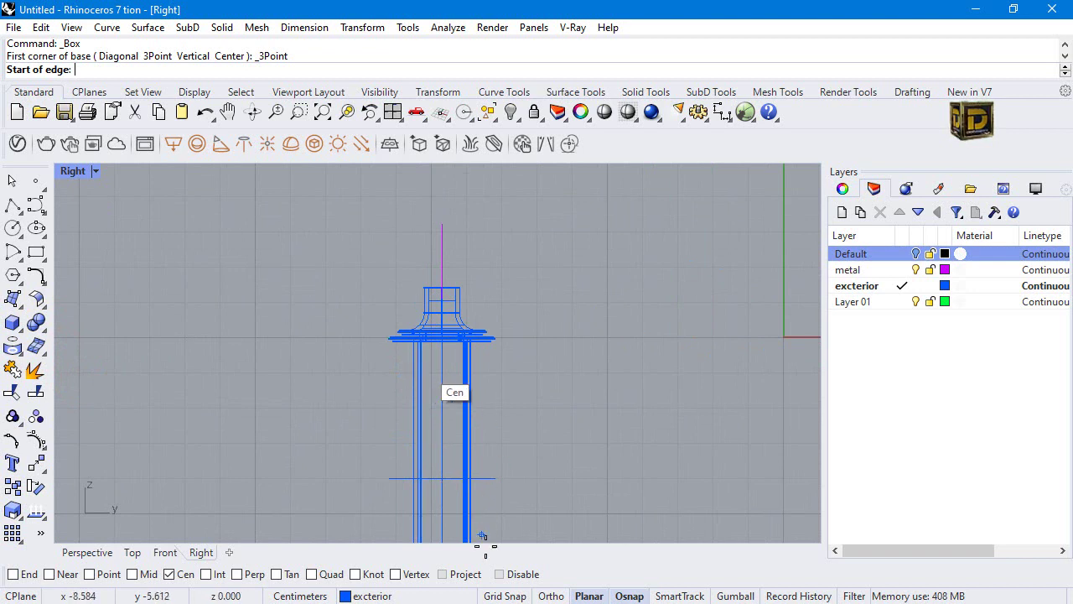
{"action": "left_click", "coordinate": [500, 574]}
{"action": "scroll", "coordinate": [465, 344], "scroll_direction": "down", "scroll_amount": 4}
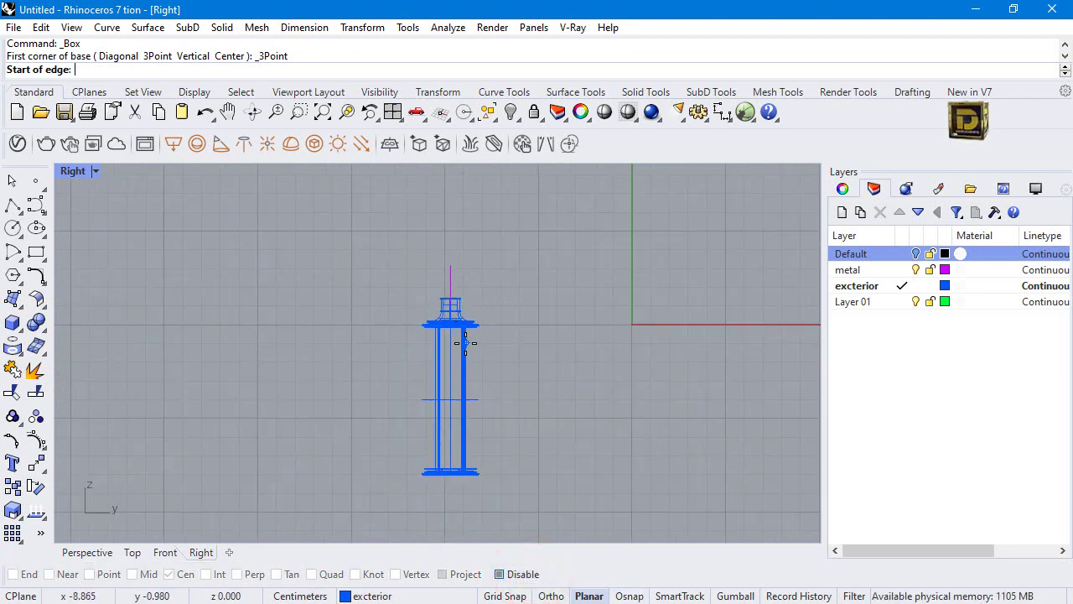
{"action": "scroll", "coordinate": [447, 339], "scroll_direction": "up", "scroll_amount": 5}
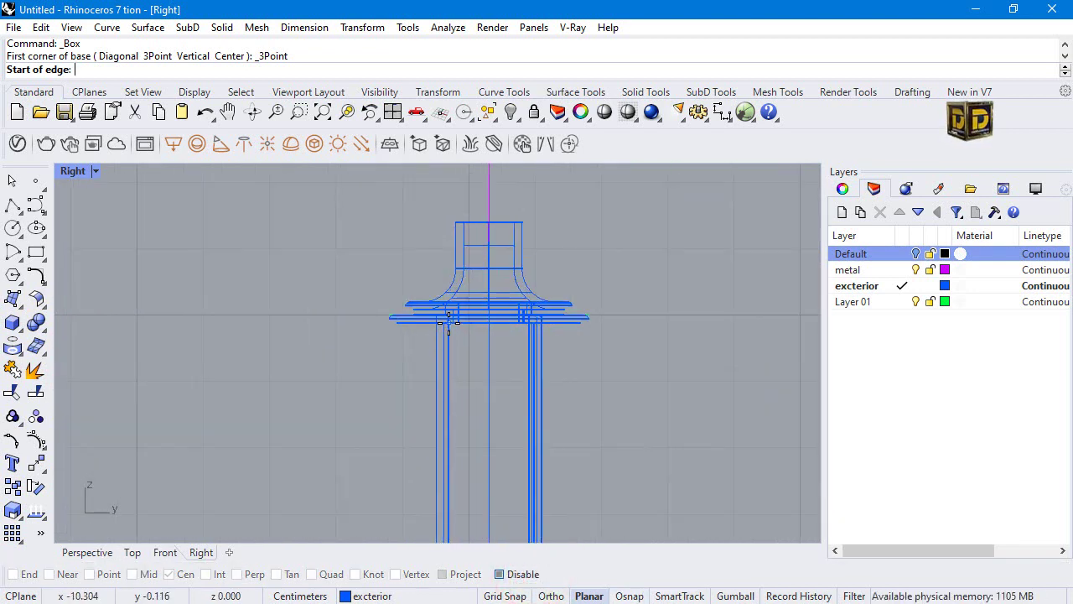
{"action": "left_click", "coordinate": [448, 321]}
{"action": "scroll", "coordinate": [445, 321], "scroll_direction": "down", "scroll_amount": 4}
{"action": "scroll", "coordinate": [445, 319], "scroll_direction": "up", "scroll_amount": 4}
{"action": "key", "text": "F8"}
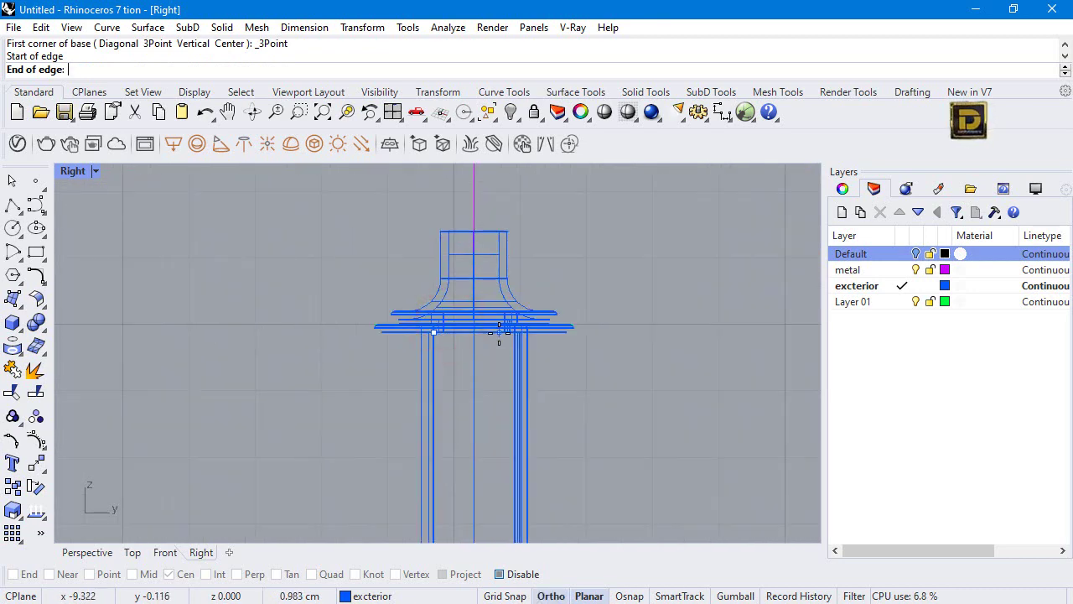
{"action": "left_click", "coordinate": [513, 331]}
Complete the box about 7.6 cm down to the base, extending it about 22.9 cm lengthwise through both ends of the bottle.
{"action": "scroll", "coordinate": [482, 360], "scroll_direction": "down", "scroll_amount": 5}
{"action": "scroll", "coordinate": [477, 482], "scroll_direction": "up", "scroll_amount": 8}
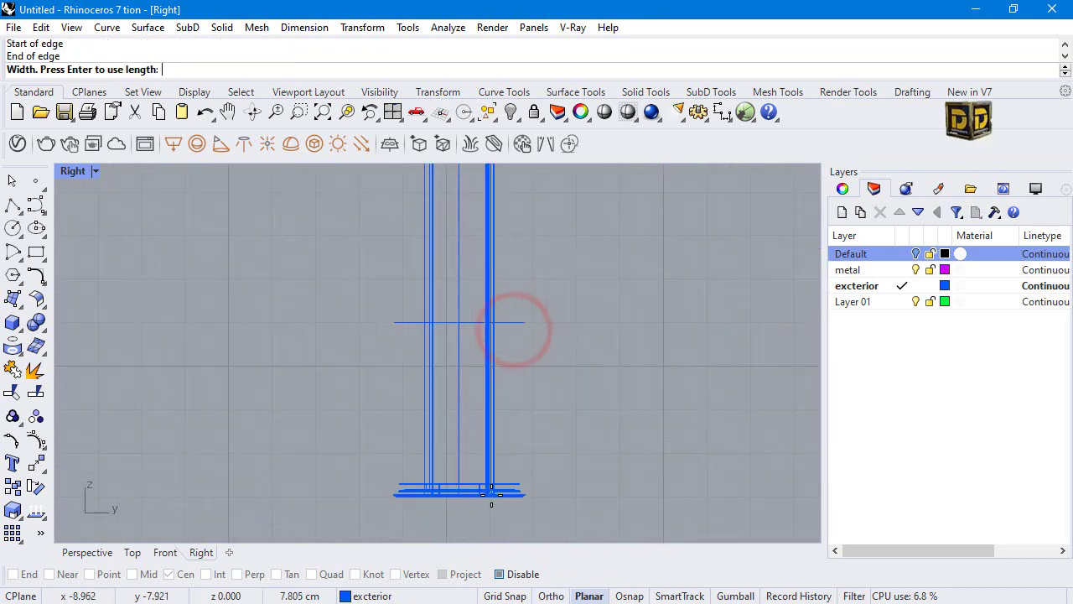
{"action": "left_click", "coordinate": [475, 451]}
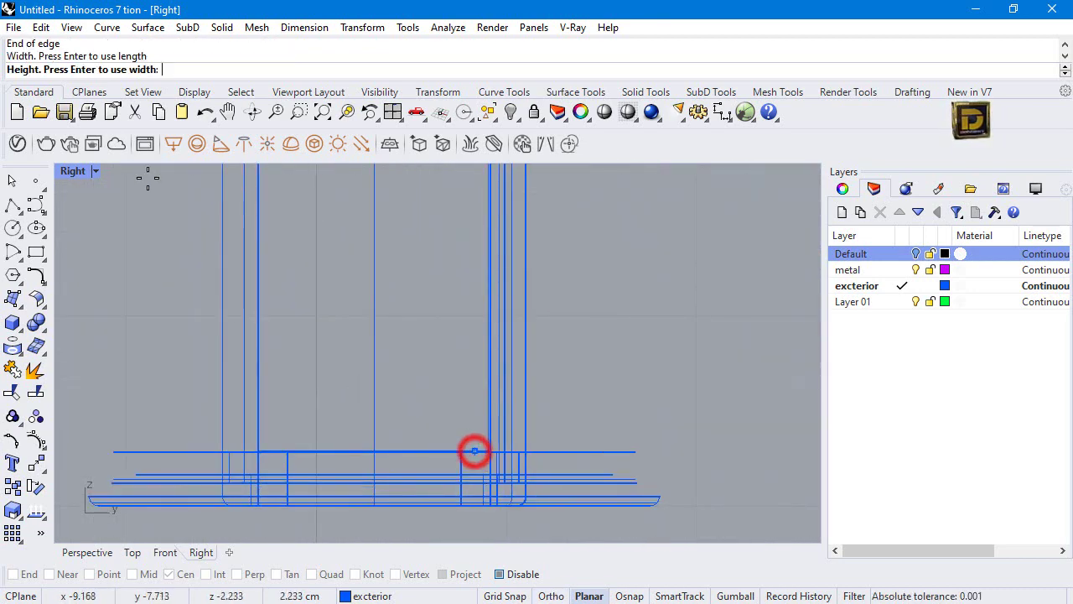
{"action": "double_click", "coordinate": [87, 173]}
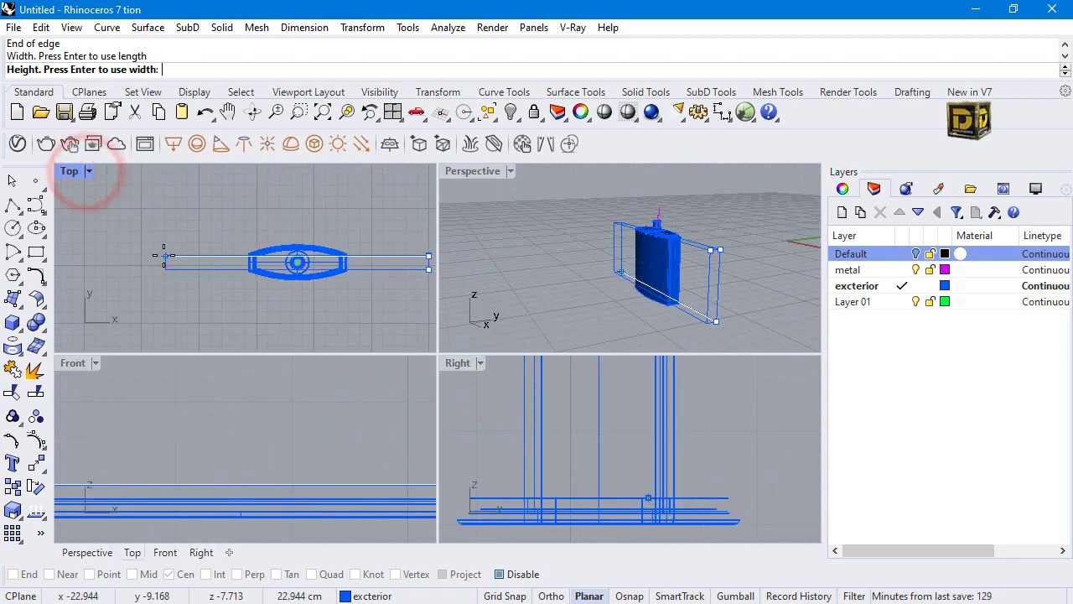
{"action": "left_click", "coordinate": [162, 258]}
{"action": "left_click", "coordinate": [565, 279]}
Subtract the long box from the copied bottle body with Boolean Difference to open its narrow sides.
{"action": "left_click", "coordinate": [33, 315]}
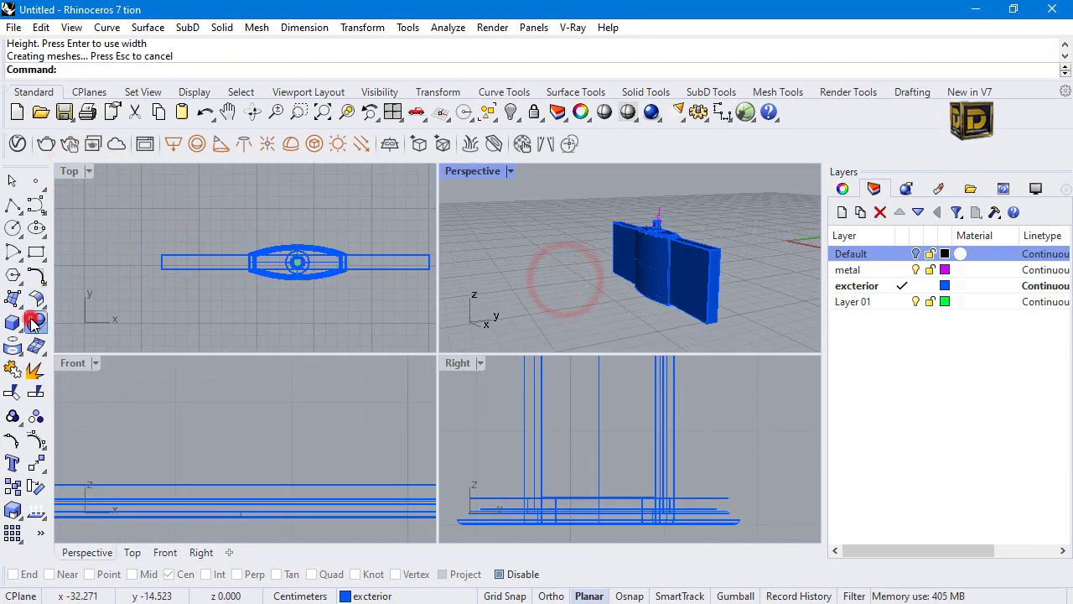
{"action": "left_click", "coordinate": [79, 329]}
{"action": "left_click", "coordinate": [640, 279]}
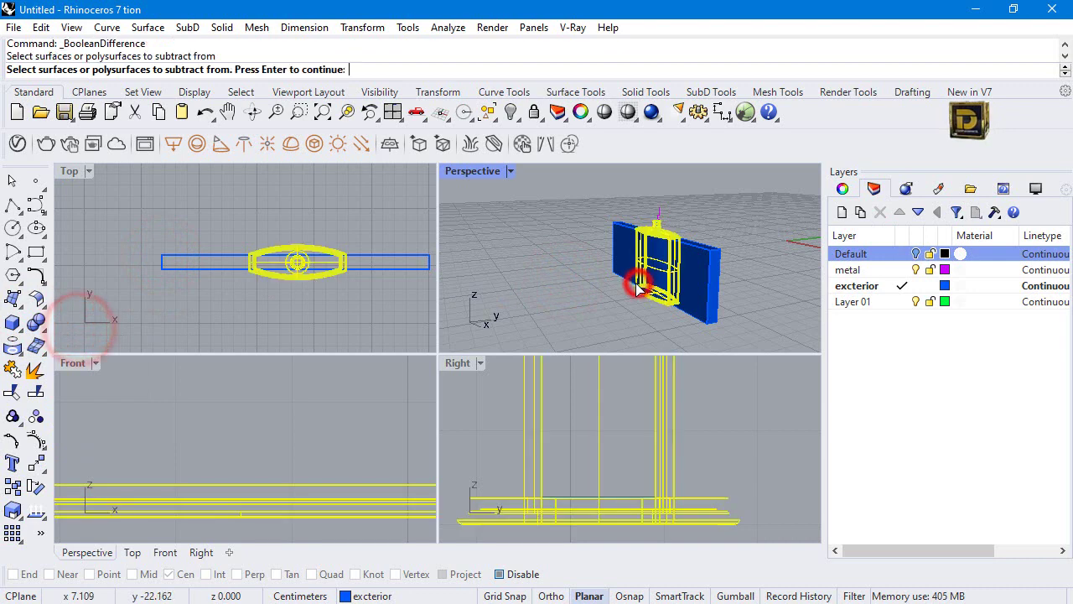
{"action": "key", "text": "Return"}
{"action": "left_click", "coordinate": [706, 272]}
{"action": "key", "text": "Return"}
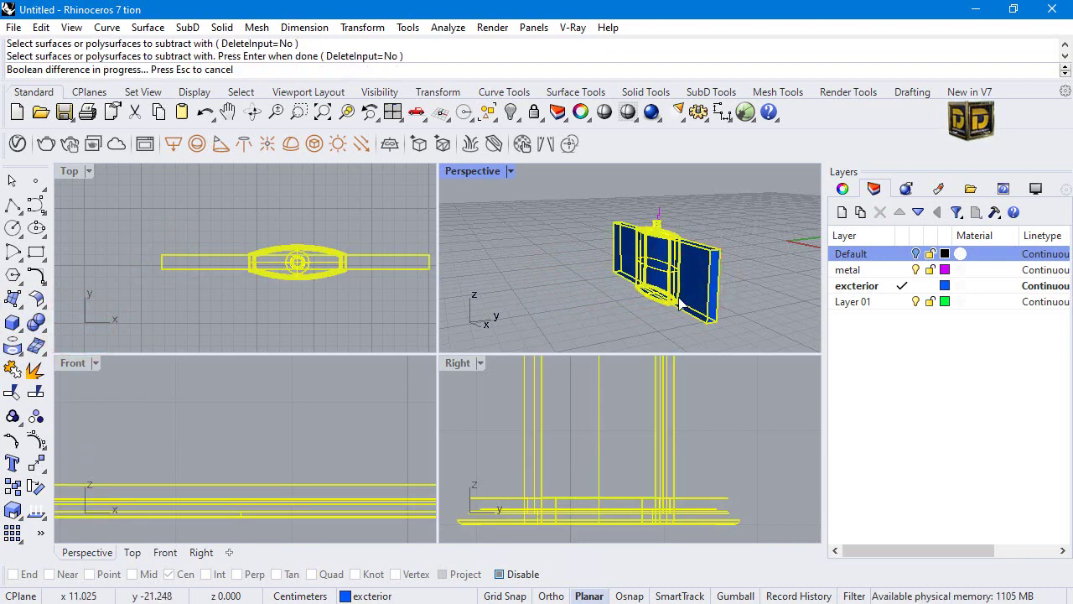
Delete the remaining cutter box, and show the Default layer in the maximized Perspective view.
{"action": "left_click", "coordinate": [706, 302]}
{"action": "key", "text": "Delete"}
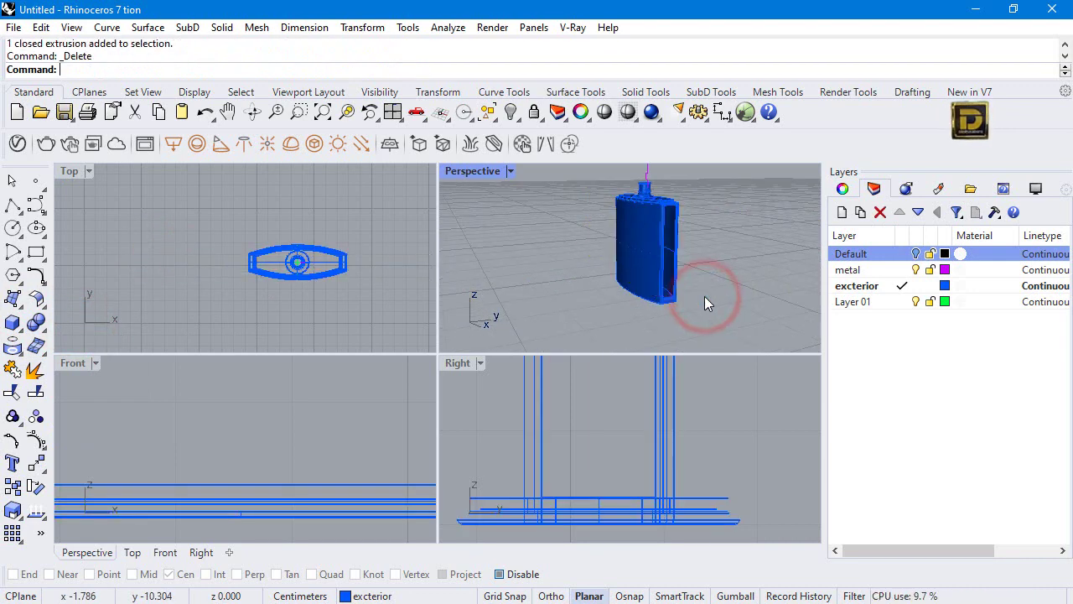
{"action": "left_click", "coordinate": [916, 254]}
{"action": "double_click", "coordinate": [486, 171]}
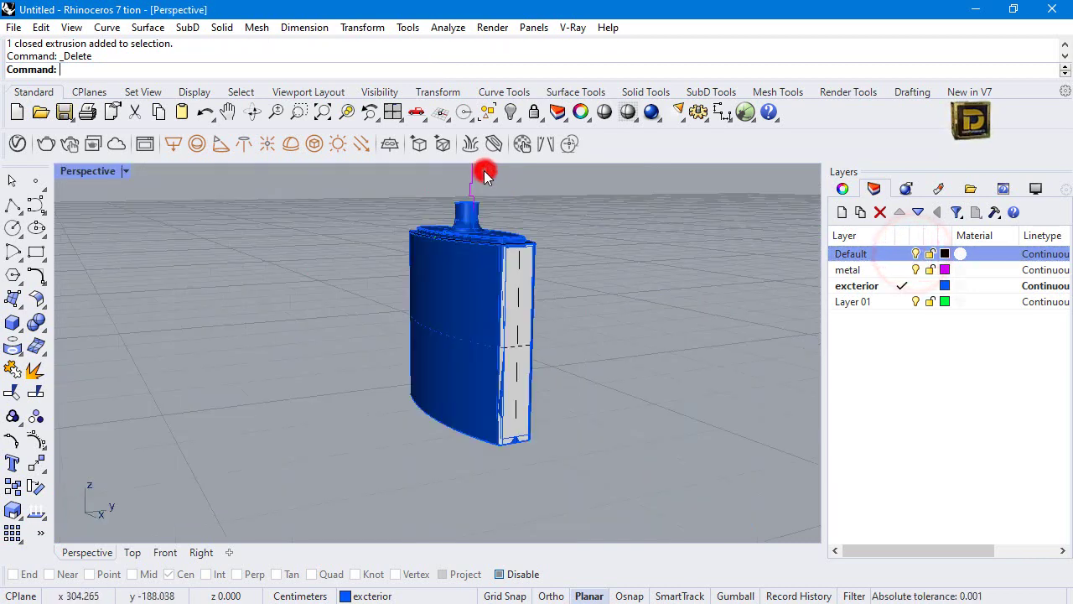
{"action": "scroll", "coordinate": [465, 268], "scroll_direction": "up", "scroll_amount": 3}
{"action": "key", "text": "ctrl+shift+b"}
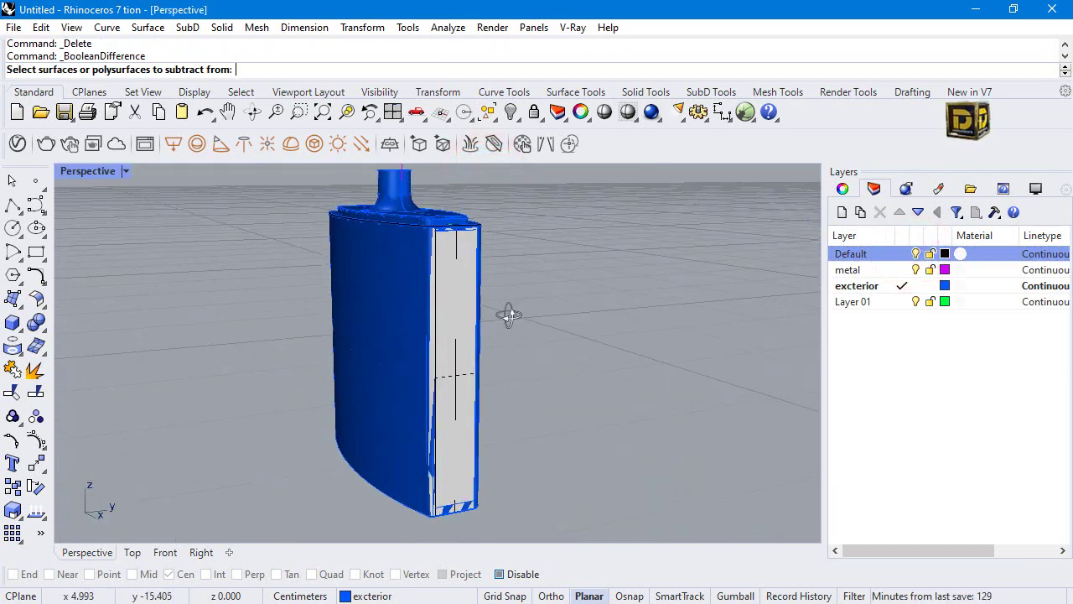
{"action": "right_click_drag", "start_coordinate": [508, 314], "coordinate": [487, 417]}
{"action": "scroll", "coordinate": [487, 417], "scroll_direction": "up", "scroll_amount": 5}
{"action": "scroll", "coordinate": [406, 457], "scroll_direction": "up", "scroll_amount": 3}
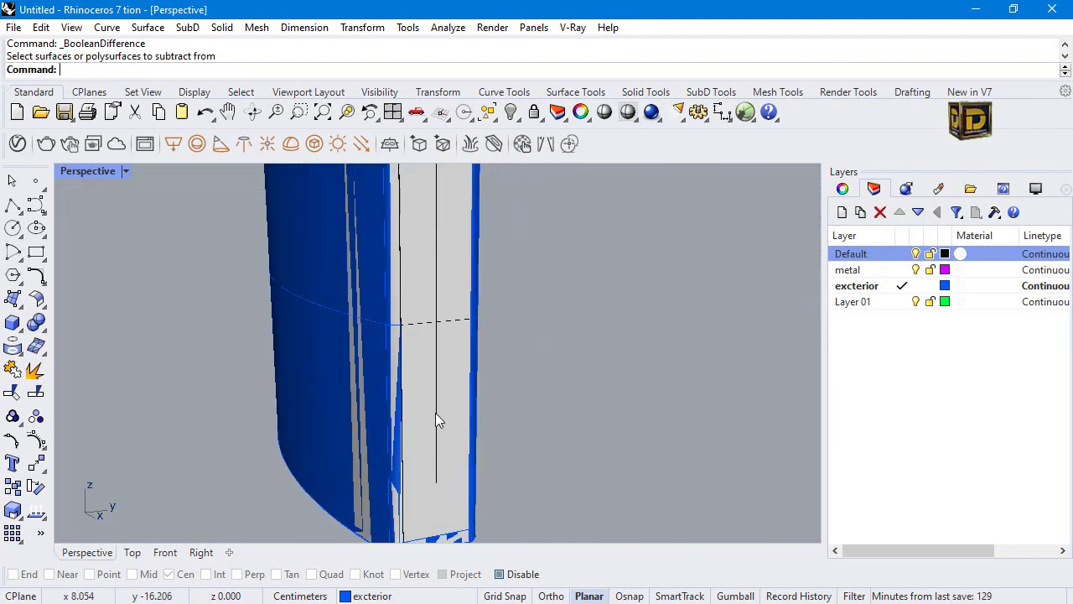
{"action": "scroll", "coordinate": [408, 415], "scroll_direction": "down", "scroll_amount": 8}
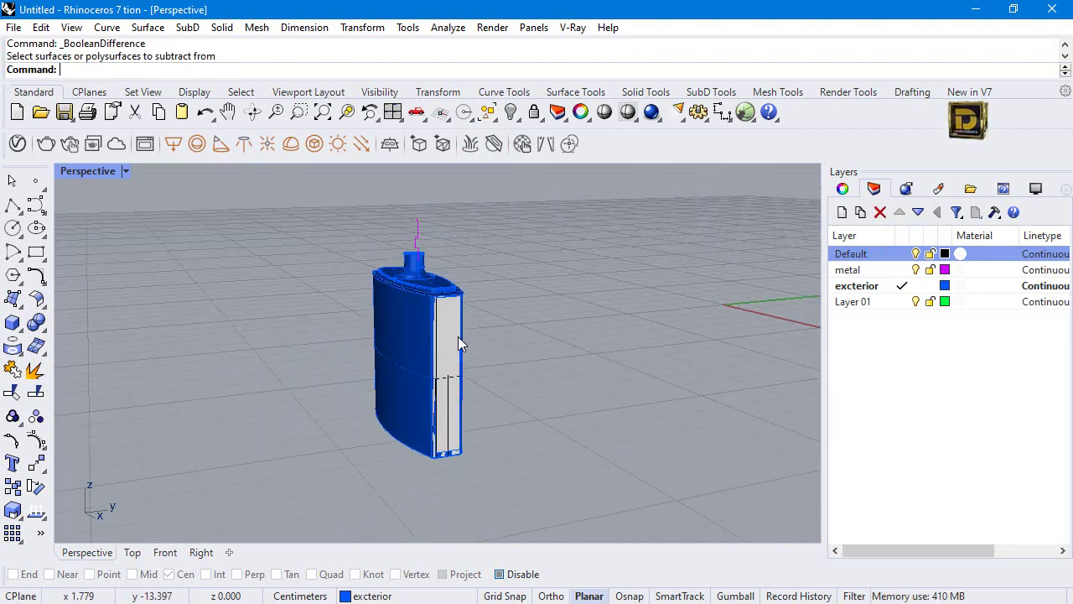
Select the blue exterior shell polysurface of the bottle, return to the four-viewport layout and frame the whole bottle in the Front view.
{"action": "left_click", "coordinate": [415, 342]}
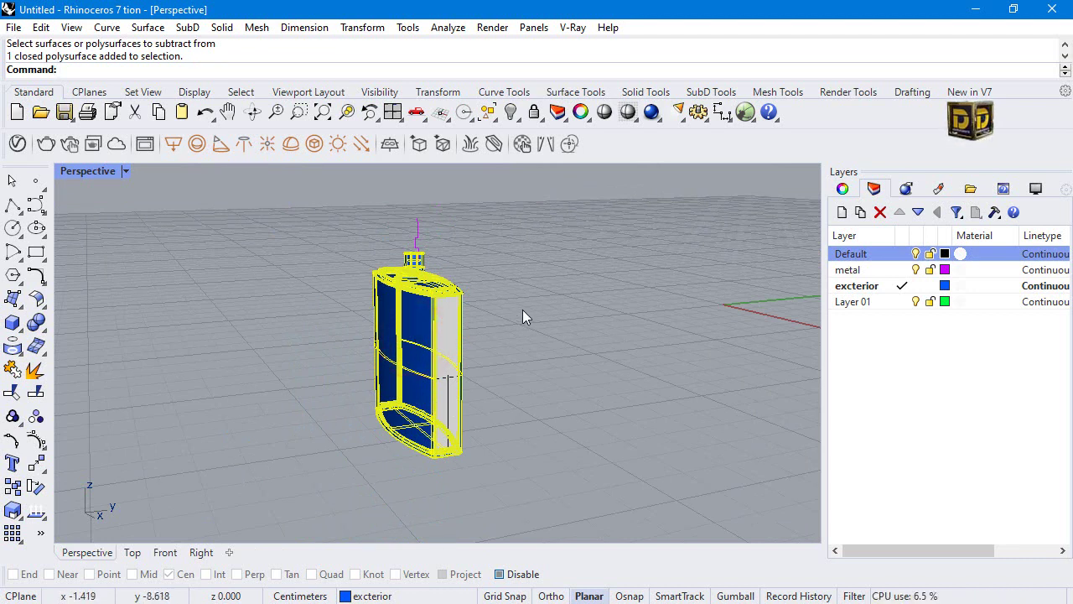
{"action": "left_click", "coordinate": [381, 348]}
{"action": "left_click", "coordinate": [581, 294]}
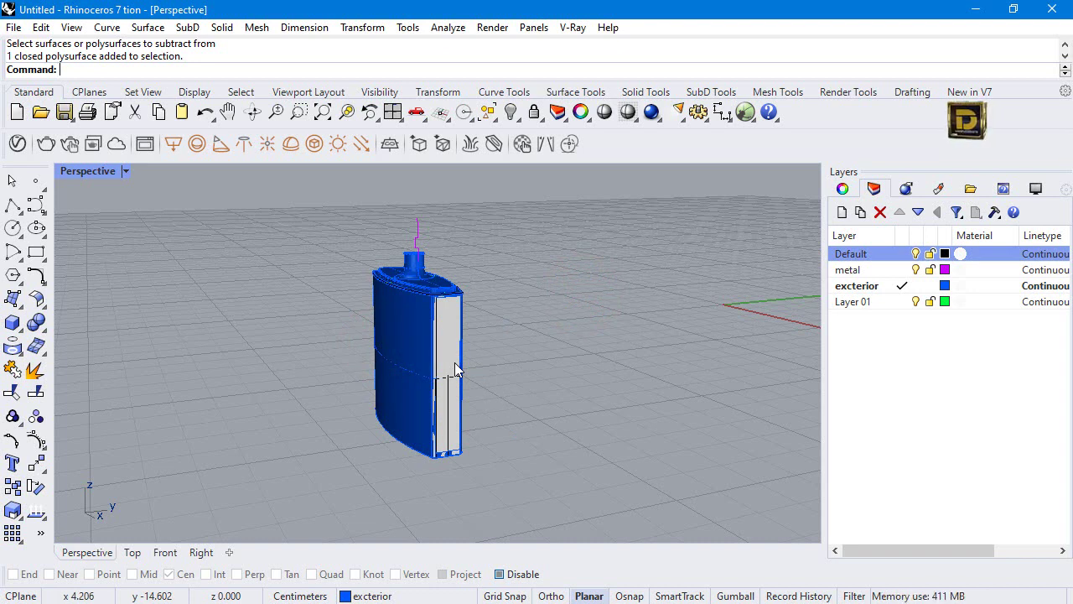
{"action": "left_click", "coordinate": [408, 372]}
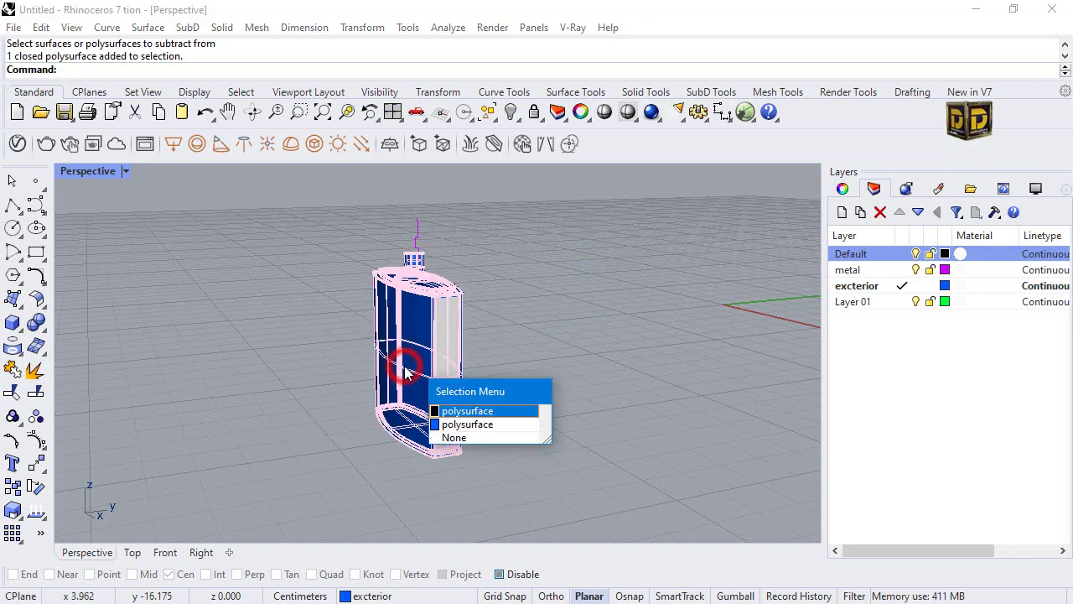
{"action": "left_click", "coordinate": [479, 425]}
{"action": "left_click", "coordinate": [472, 343]}
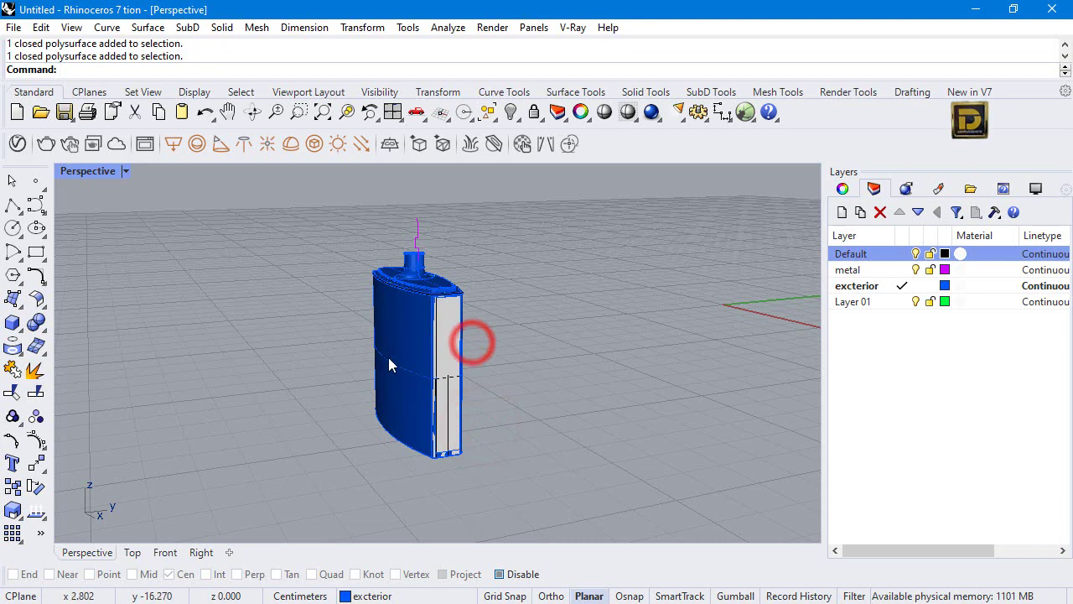
{"action": "left_click", "coordinate": [387, 358]}
{"action": "left_click", "coordinate": [452, 417]}
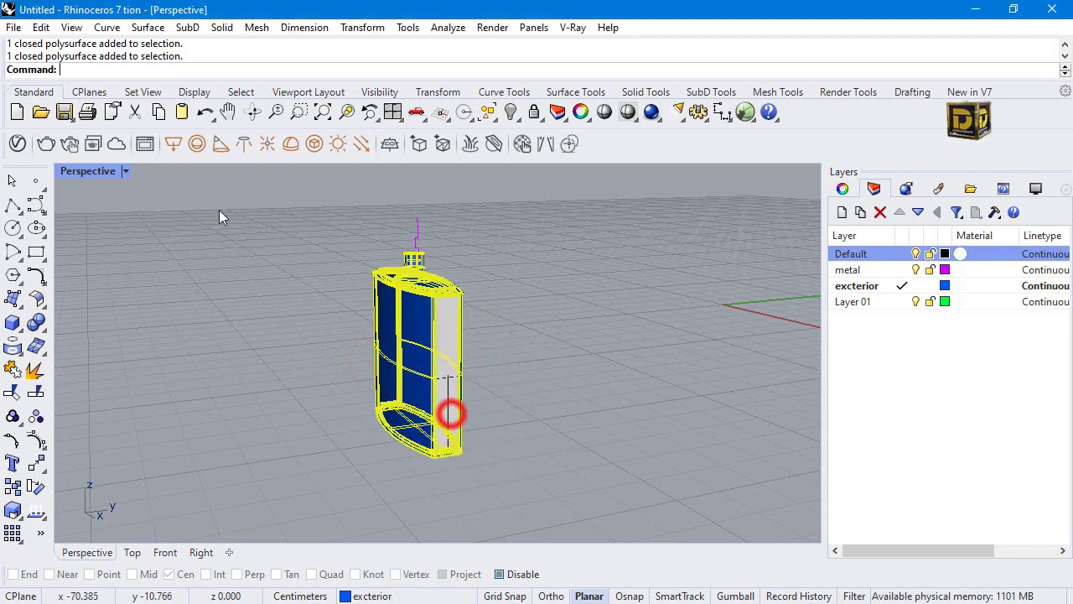
{"action": "double_click", "coordinate": [87, 171]}
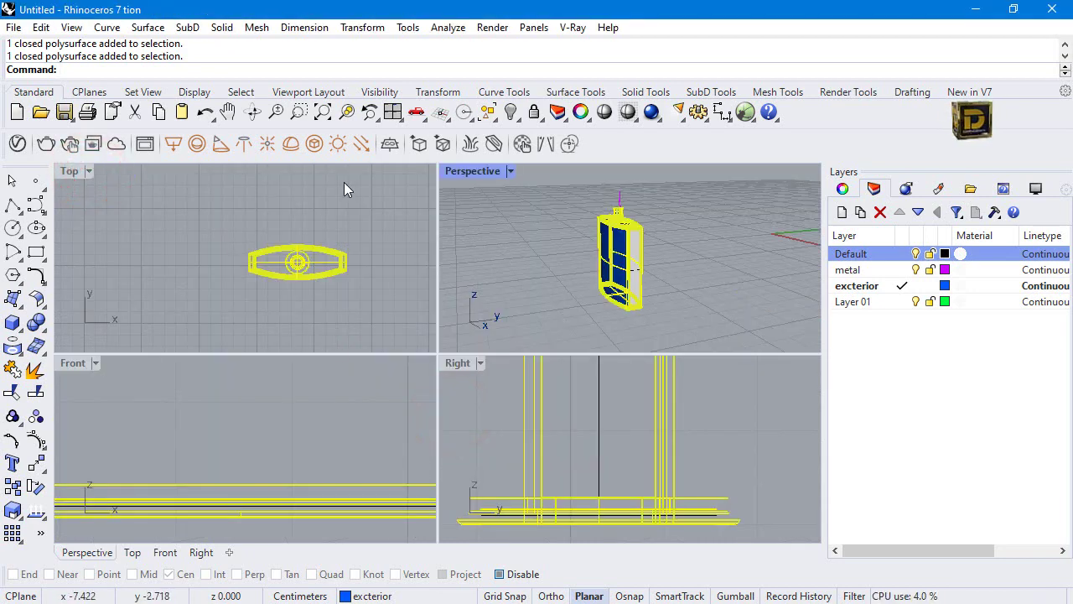
{"action": "scroll", "coordinate": [281, 477], "scroll_direction": "down", "scroll_amount": 10}
{"action": "scroll", "coordinate": [291, 499], "scroll_direction": "up", "scroll_amount": 5}
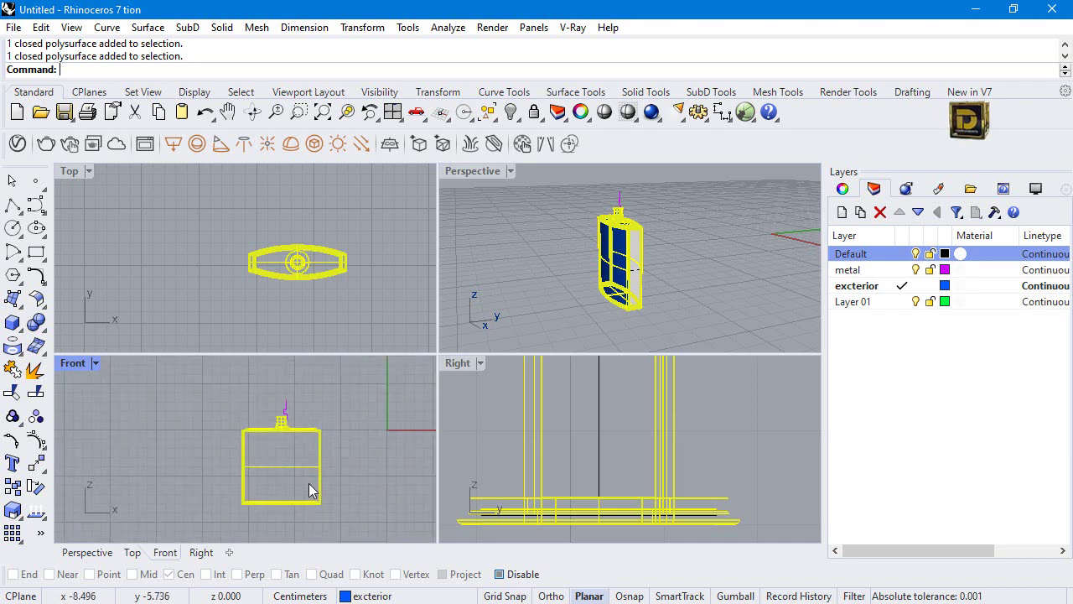
Make Layer 01 the current layer for drawing construction polylines, with the bottle's underside in view in Perspective.
{"action": "left_click", "coordinate": [14, 204]}
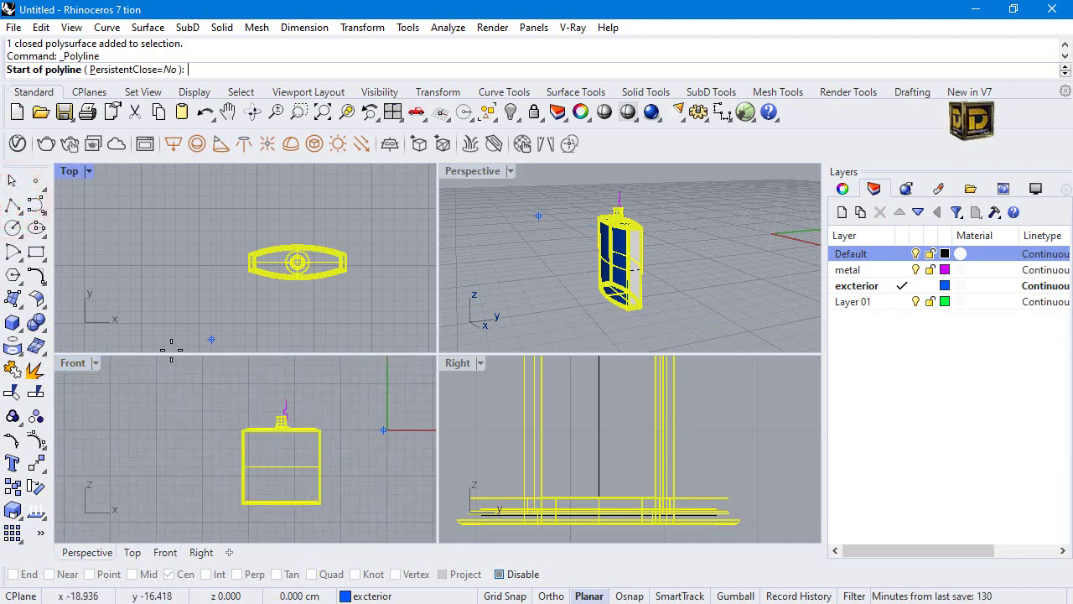
{"action": "left_click", "coordinate": [894, 300]}
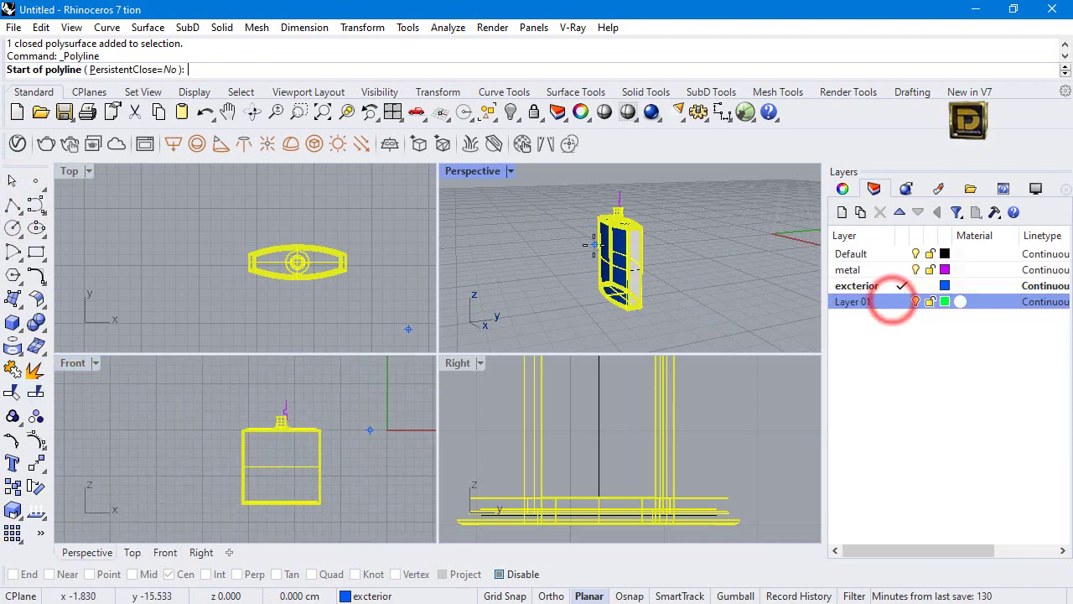
{"action": "right_click_drag", "start_coordinate": [730, 285], "coordinate": [723, 261]}
{"action": "left_click", "coordinate": [901, 301]}
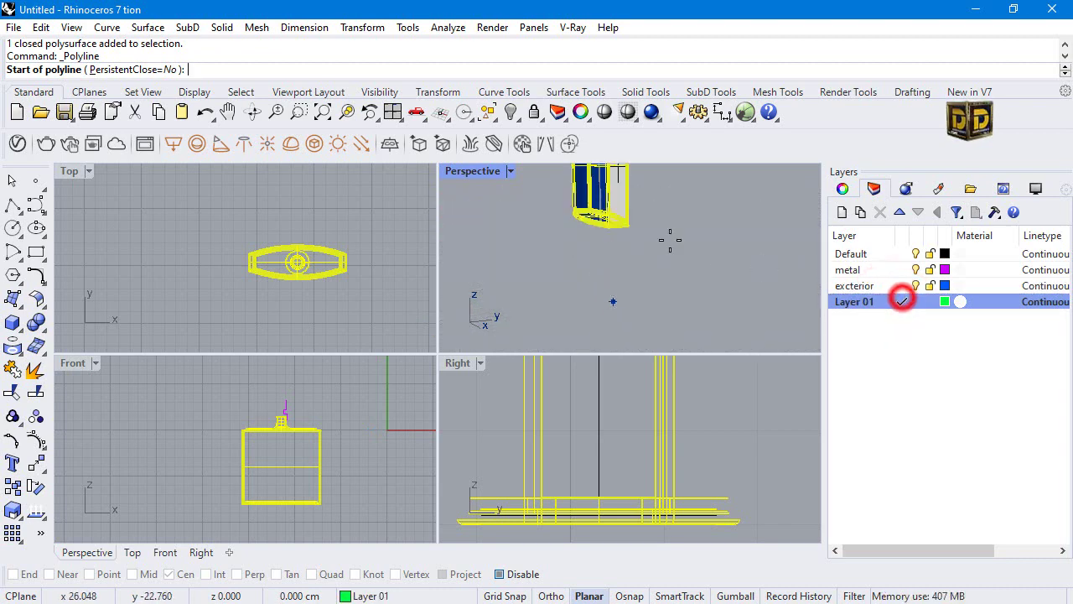
{"action": "right_click_drag", "start_coordinate": [612, 310], "coordinate": [584, 317]}
{"action": "scroll", "coordinate": [584, 317], "scroll_direction": "up", "scroll_amount": 8}
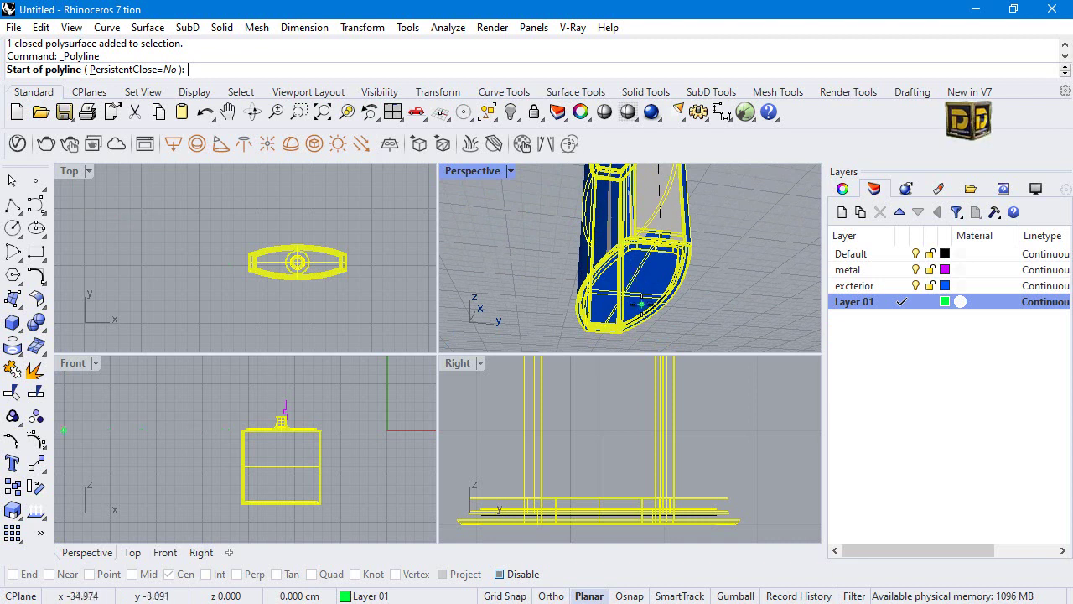
Enable object snaps with only Quad active, and draw a straight polyline across the width of the bottle's base between opposite quadrant points.
{"action": "left_click", "coordinate": [15, 203]}
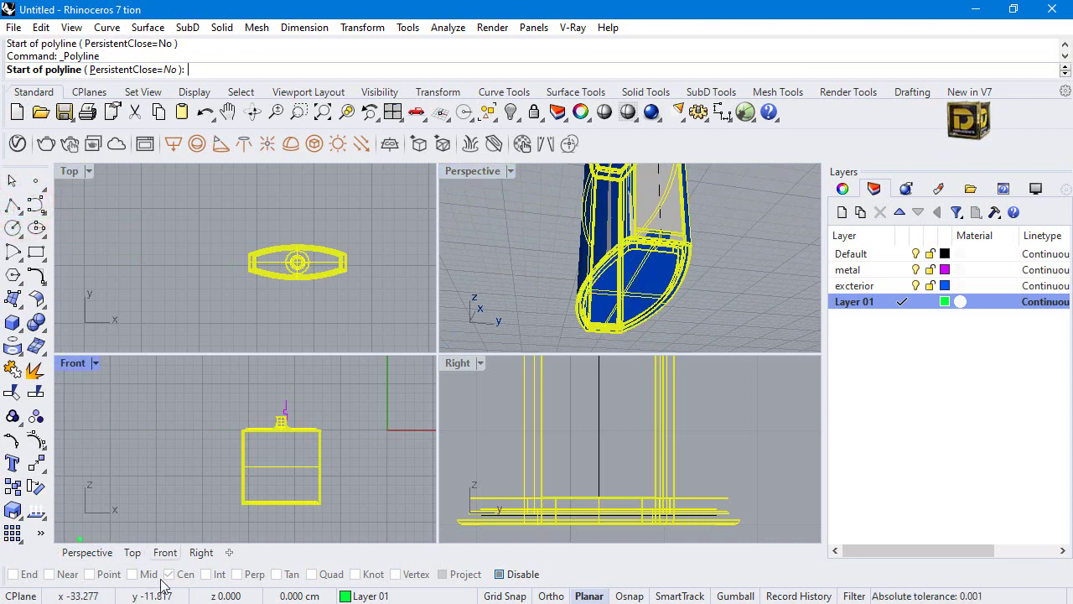
{"action": "left_click", "coordinate": [507, 577]}
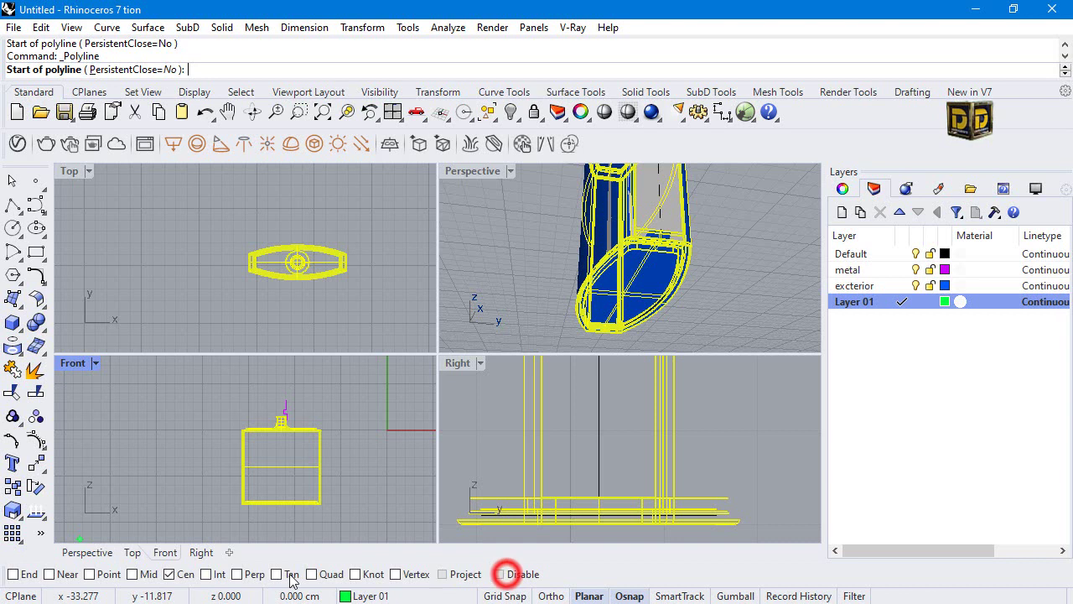
{"action": "left_click", "coordinate": [15, 204]}
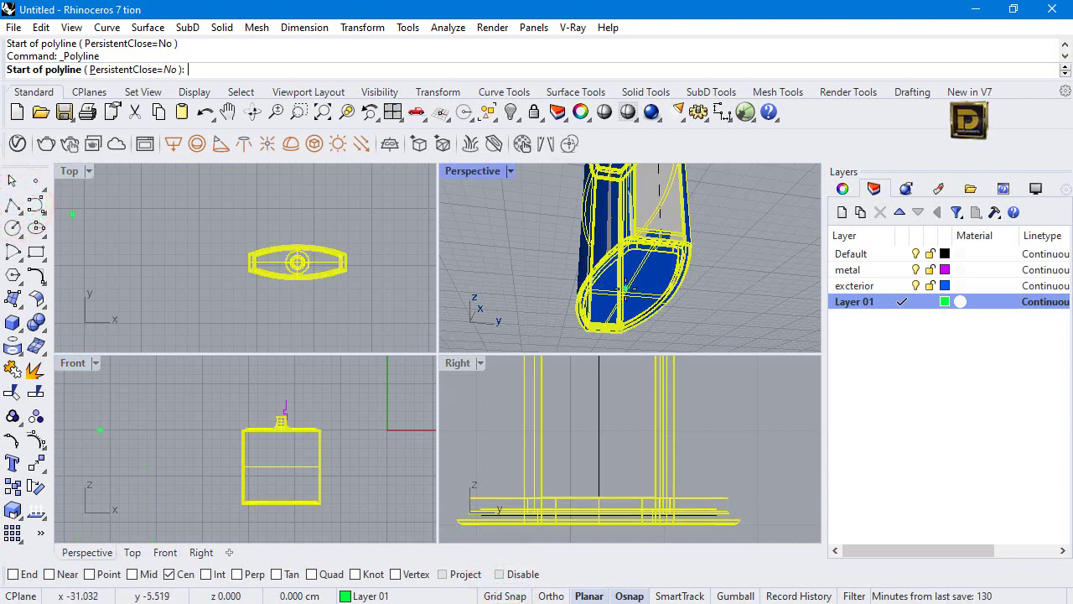
{"action": "scroll", "coordinate": [281, 501], "scroll_direction": "up", "scroll_amount": 2}
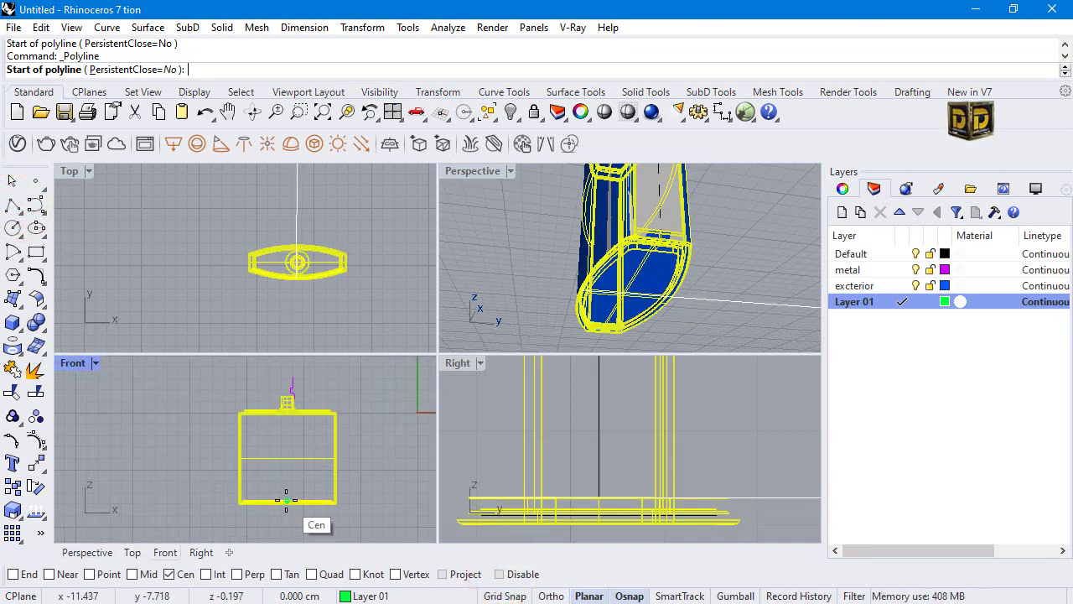
{"action": "scroll", "coordinate": [298, 266], "scroll_direction": "down", "scroll_amount": 4}
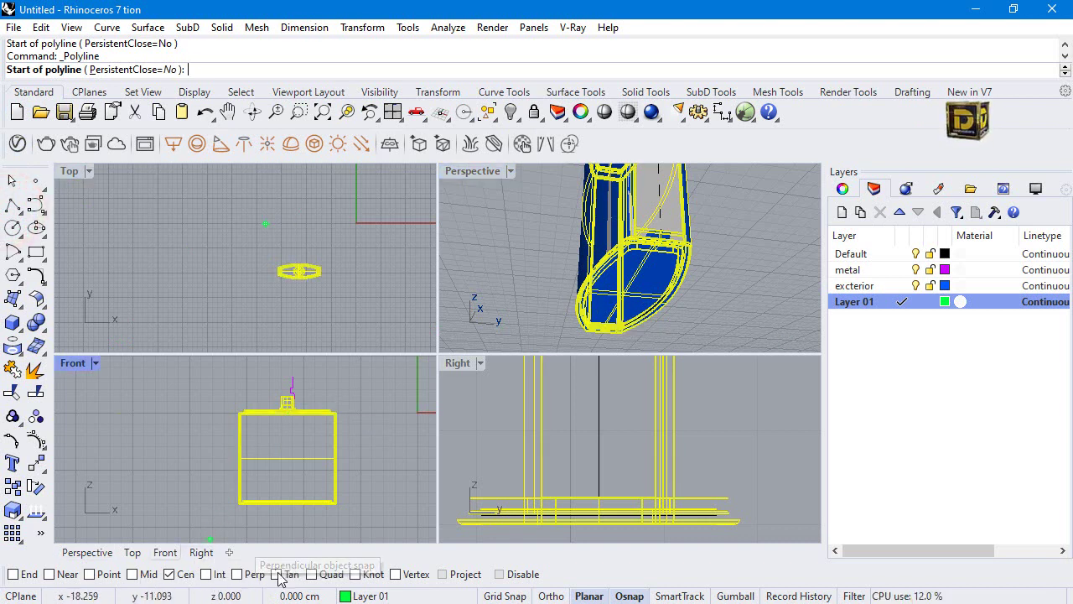
{"action": "right_click", "coordinate": [327, 574]}
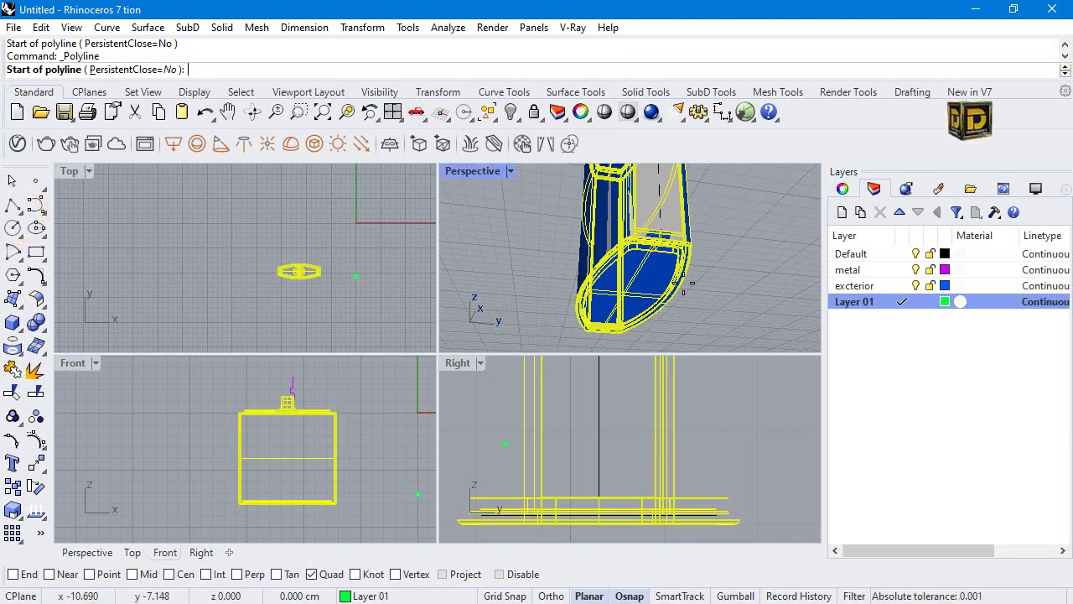
{"action": "mouse_move", "coordinate": [670, 295]}
{"action": "right_mouse_down"}
{"action": "mouse_move", "coordinate": [659, 286]}
{"action": "mouse_move", "coordinate": [662, 297]}
{"action": "right_mouse_up"}
{"action": "left_click", "coordinate": [662, 298]}
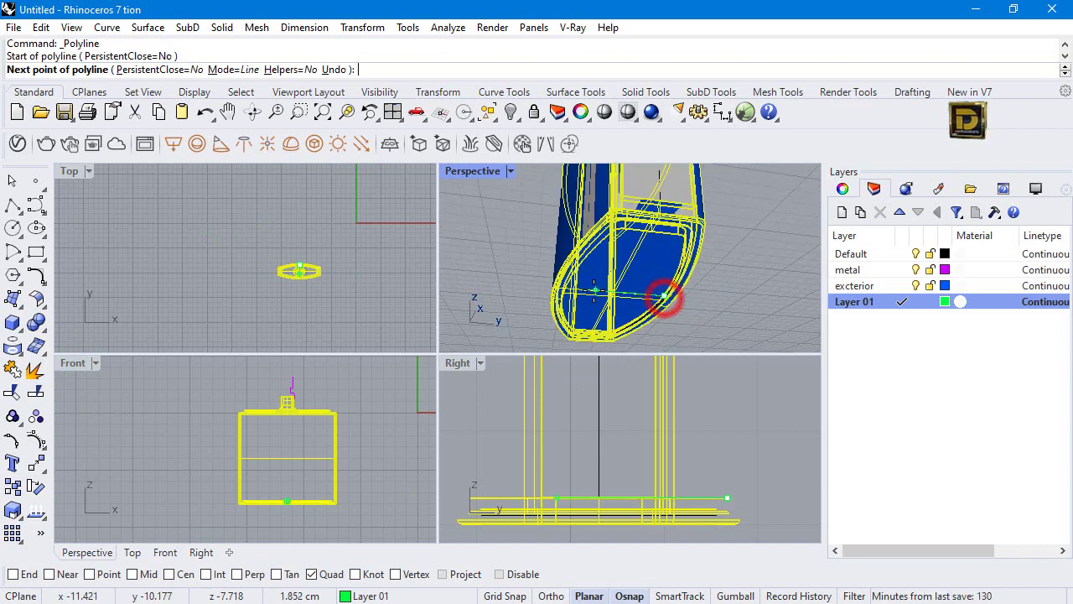
{"action": "left_click", "coordinate": [575, 290]}
{"action": "key", "text": "Return"}
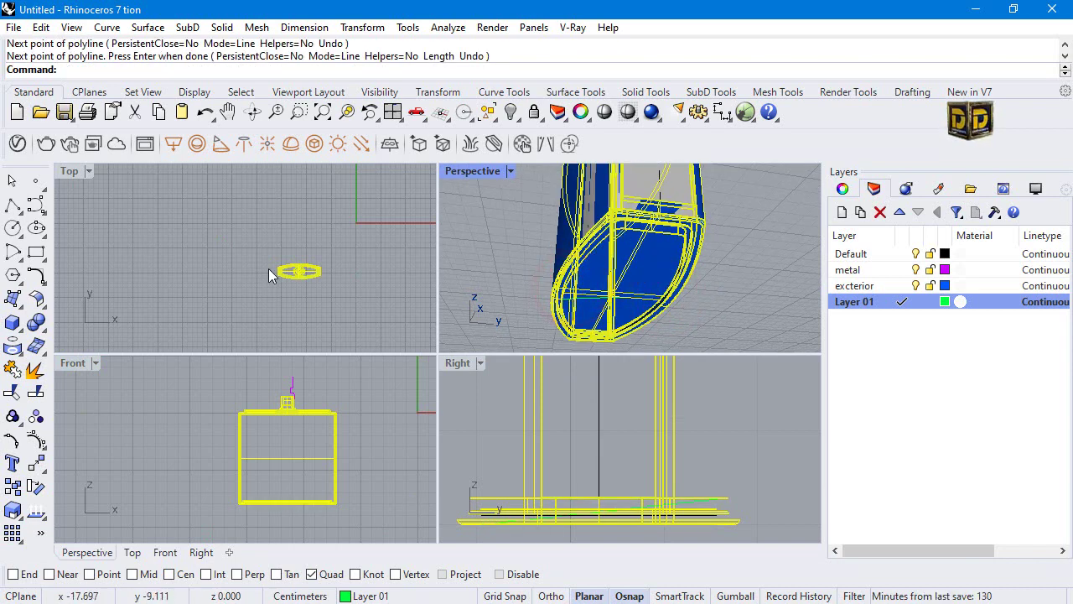
Draw a vertical polyline from the midpoint of the base line up to the centre of the neck's top, using Mid and Cen snaps.
{"action": "left_click", "coordinate": [13, 206]}
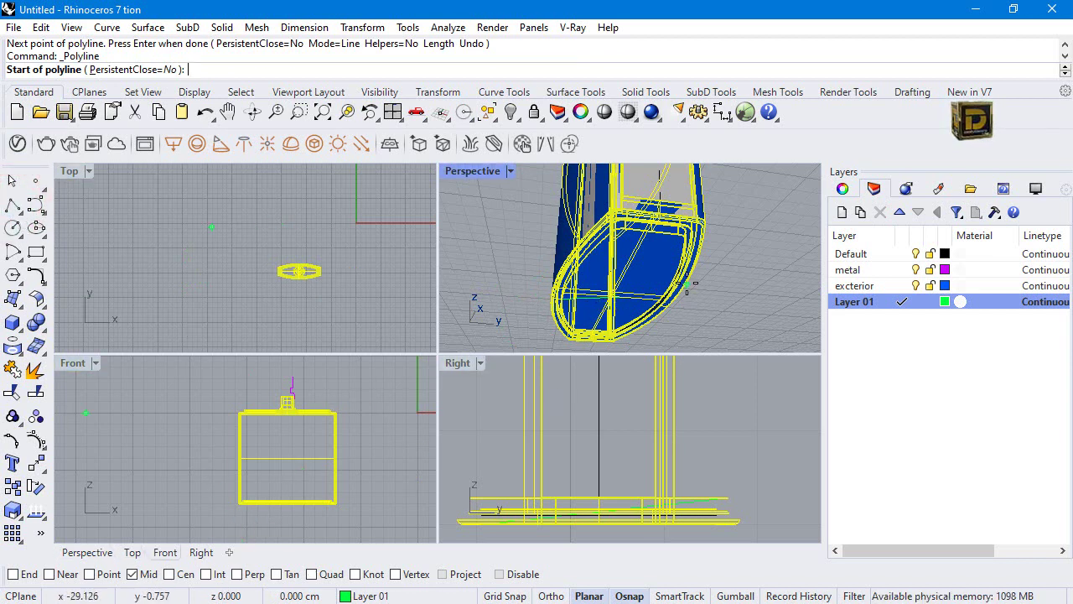
{"action": "left_click", "coordinate": [576, 311]}
{"action": "scroll", "coordinate": [280, 379], "scroll_direction": "up", "scroll_amount": 3}
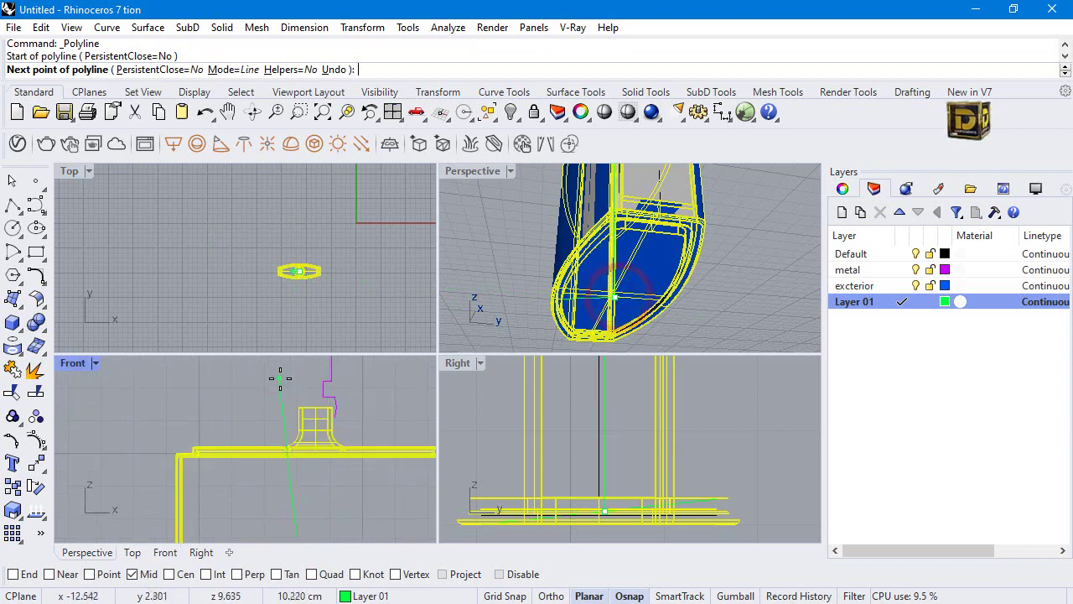
{"action": "left_click", "coordinate": [321, 409]}
{"action": "key", "text": "Return"}
{"action": "scroll", "coordinate": [329, 406], "scroll_direction": "down", "scroll_amount": 3}
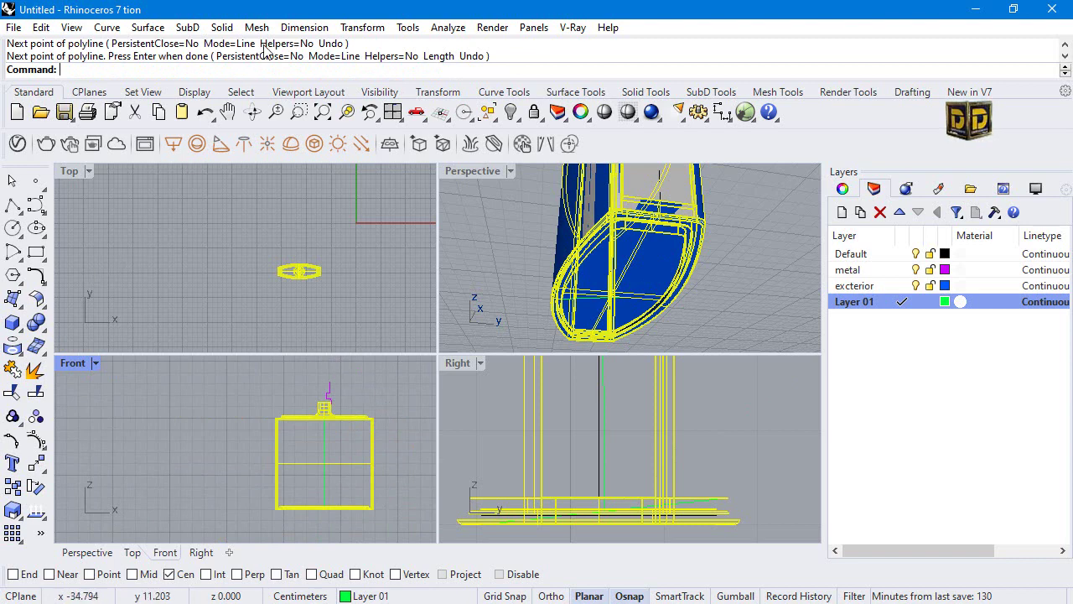
Start a 3-D scale of the selected exterior shell.
{"action": "left_click", "coordinate": [344, 24]}
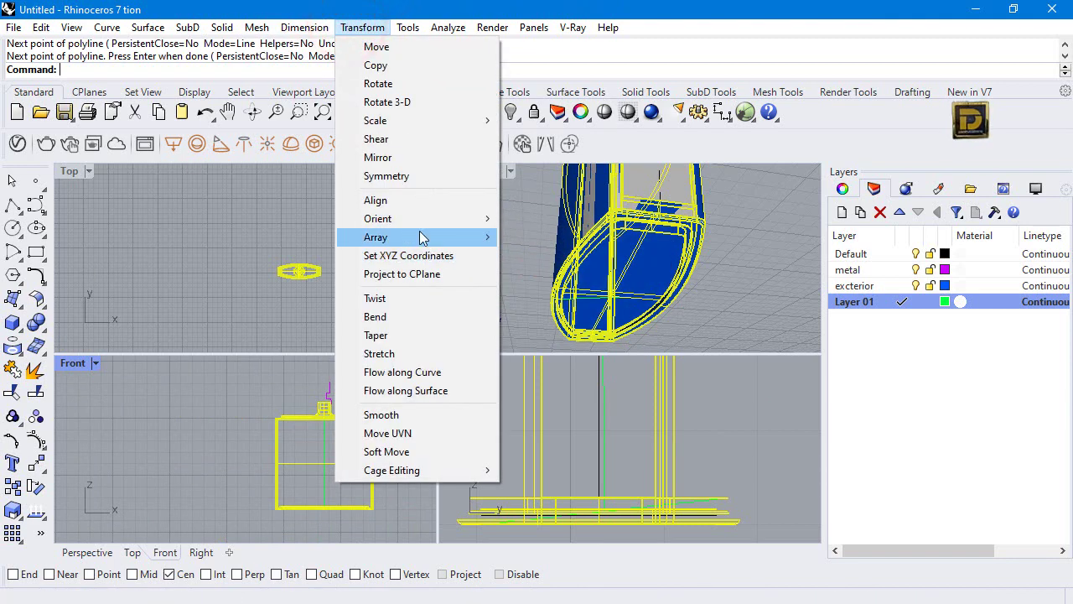
{"action": "mouse_move", "coordinate": [399, 124]}
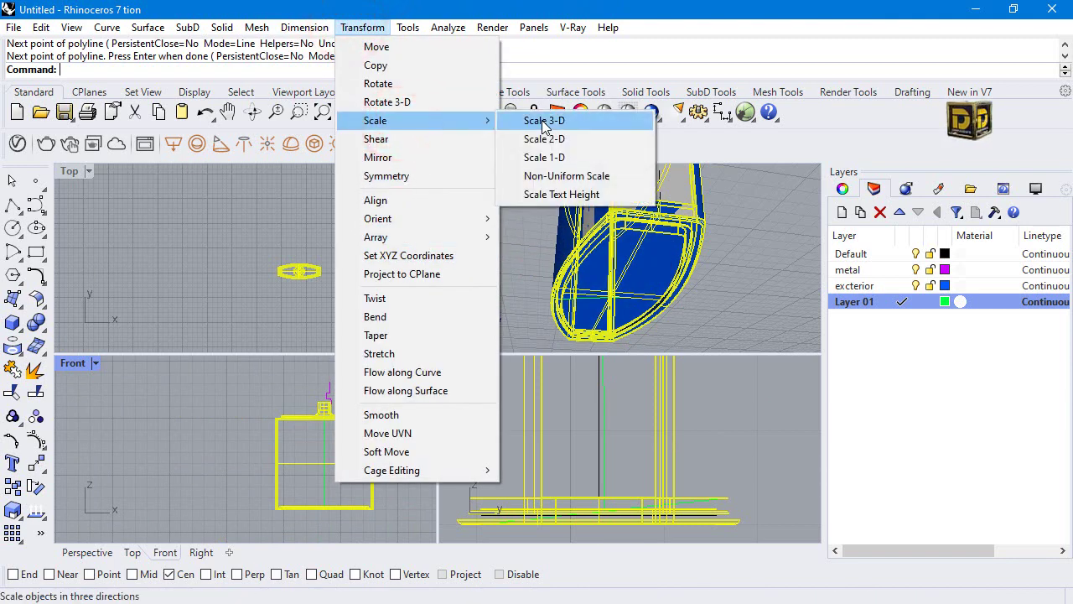
Scale the selected exterior bottle uniformly in 3D about the body's midpoint, enlarging it slightly from reference points on its side edge.
{"action": "left_click", "coordinate": [541, 120]}
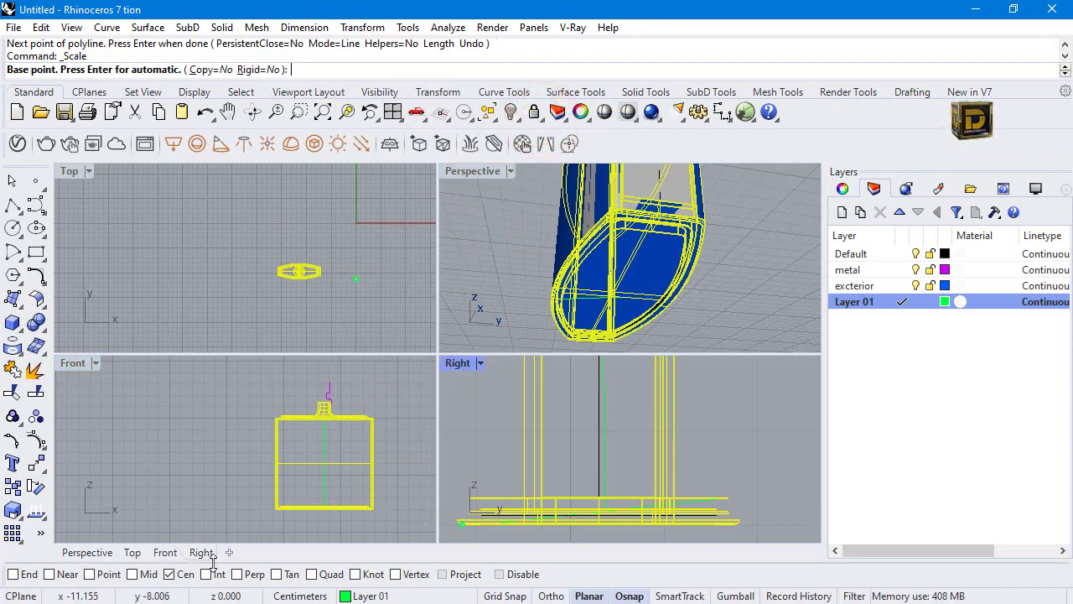
{"action": "right_click", "coordinate": [132, 575]}
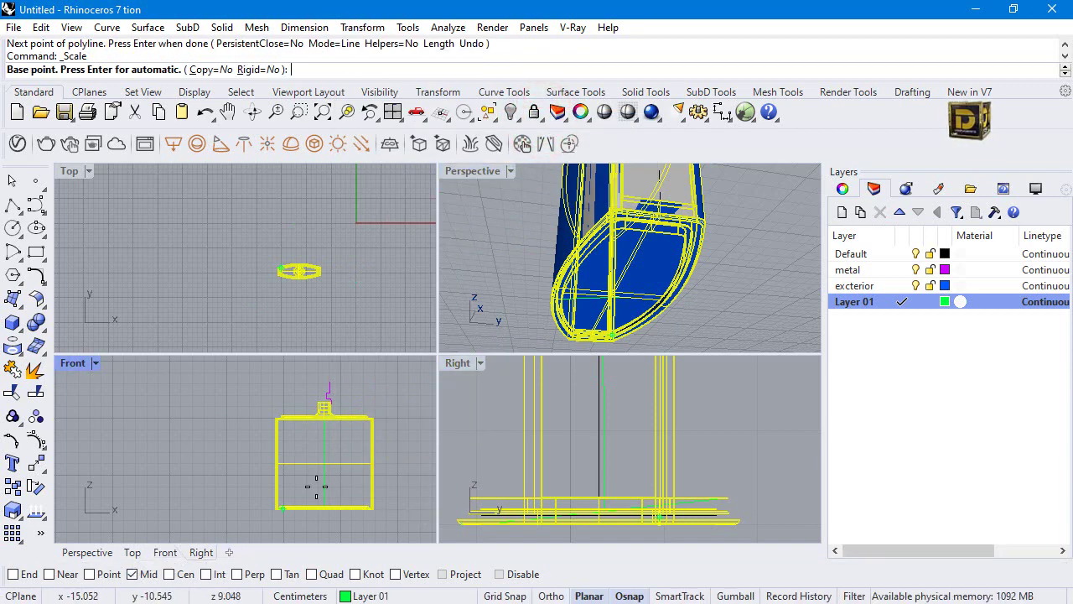
{"action": "left_click", "coordinate": [327, 463]}
{"action": "scroll", "coordinate": [391, 460], "scroll_direction": "up", "scroll_amount": 6}
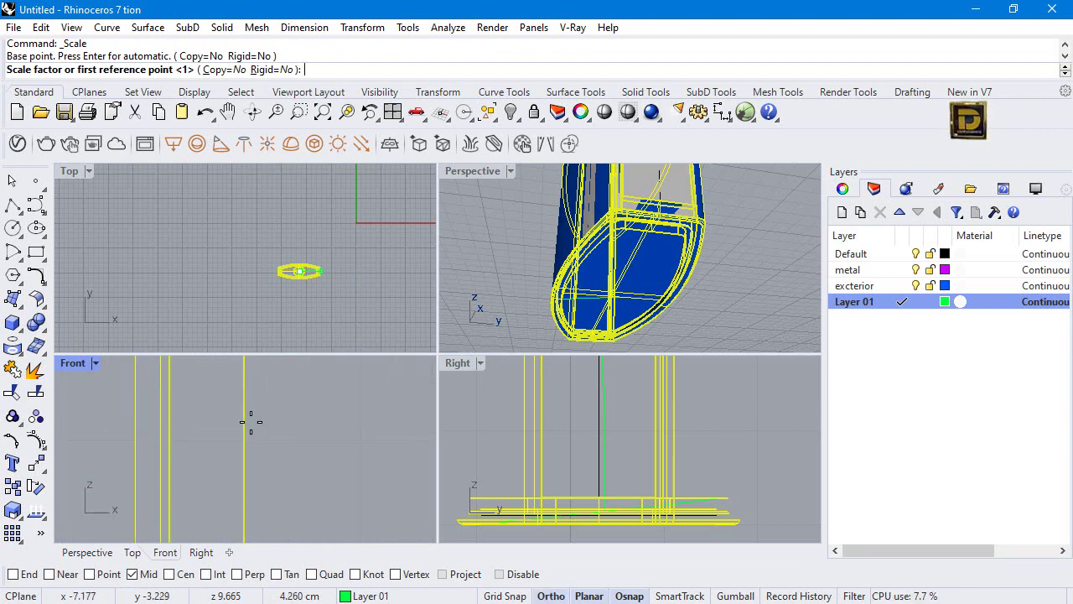
{"action": "left_click", "coordinate": [243, 495]}
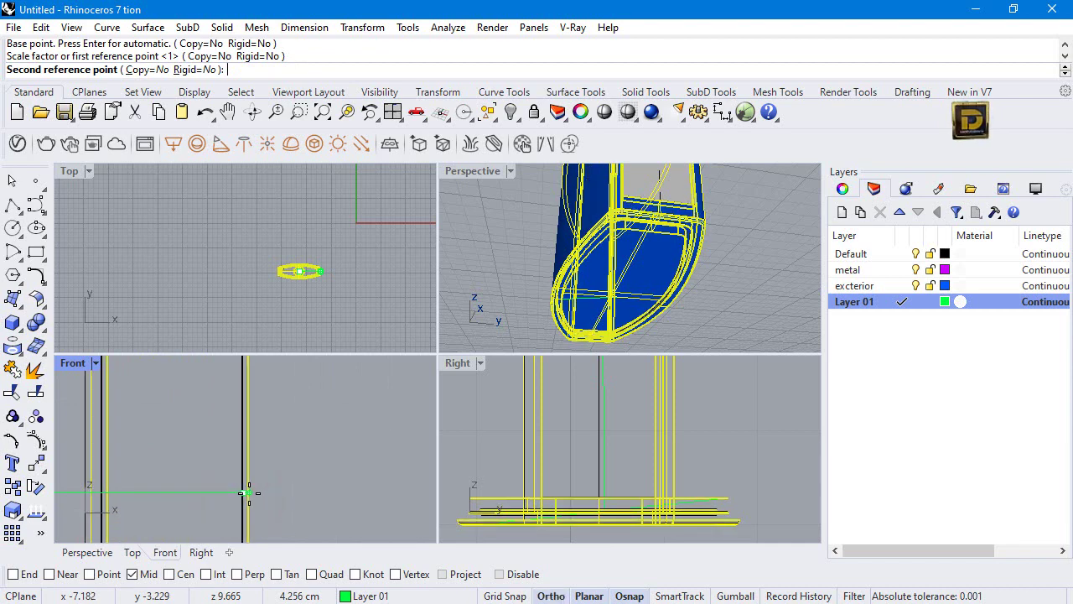
{"action": "left_click", "coordinate": [247, 492]}
Hide the blue exterior bottle to expose the inner bottle.
{"action": "right_click_drag", "start_coordinate": [472, 249], "coordinate": [483, 268]}
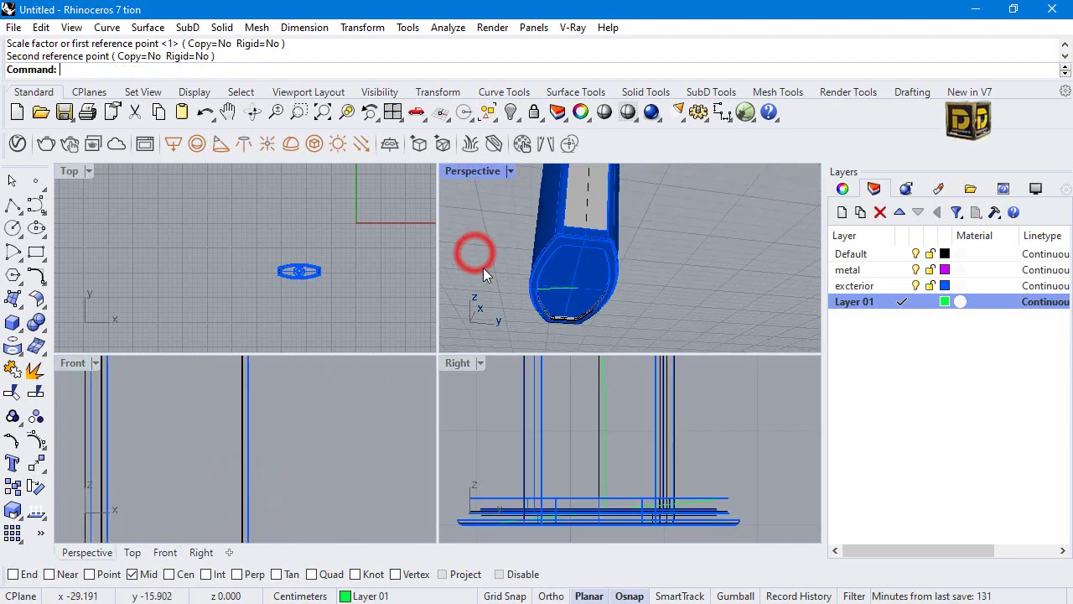
{"action": "double_click", "coordinate": [479, 171]}
{"action": "right_click_drag", "start_coordinate": [479, 171], "coordinate": [514, 285]}
{"action": "scroll", "coordinate": [514, 273], "scroll_direction": "up", "scroll_amount": 5}
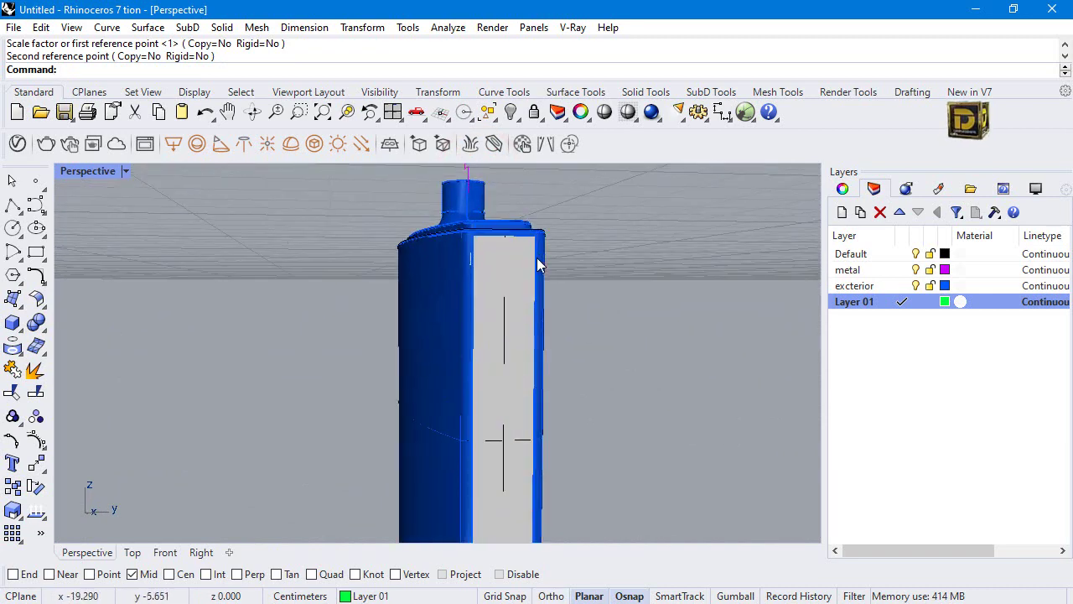
{"action": "scroll", "coordinate": [537, 257], "scroll_direction": "down", "scroll_amount": 3}
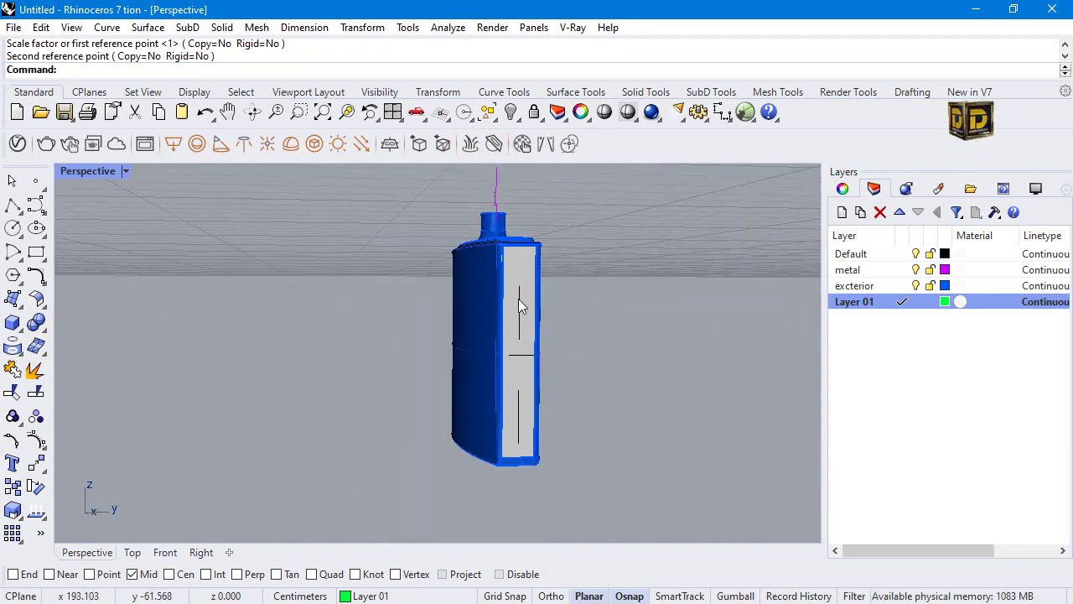
{"action": "left_click", "coordinate": [518, 299]}
{"action": "left_click", "coordinate": [479, 280]}
{"action": "left_click", "coordinate": [510, 111]}
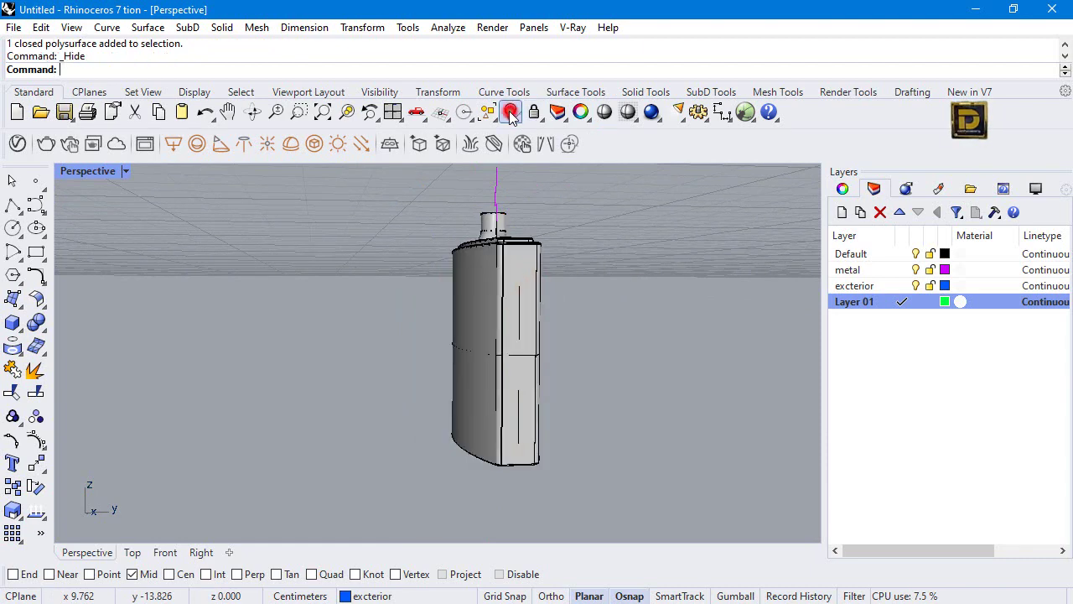
With the inner bottle selected, create a layer named liquido and set its color to red.
{"action": "right_click_drag", "start_coordinate": [335, 327], "coordinate": [405, 327]}
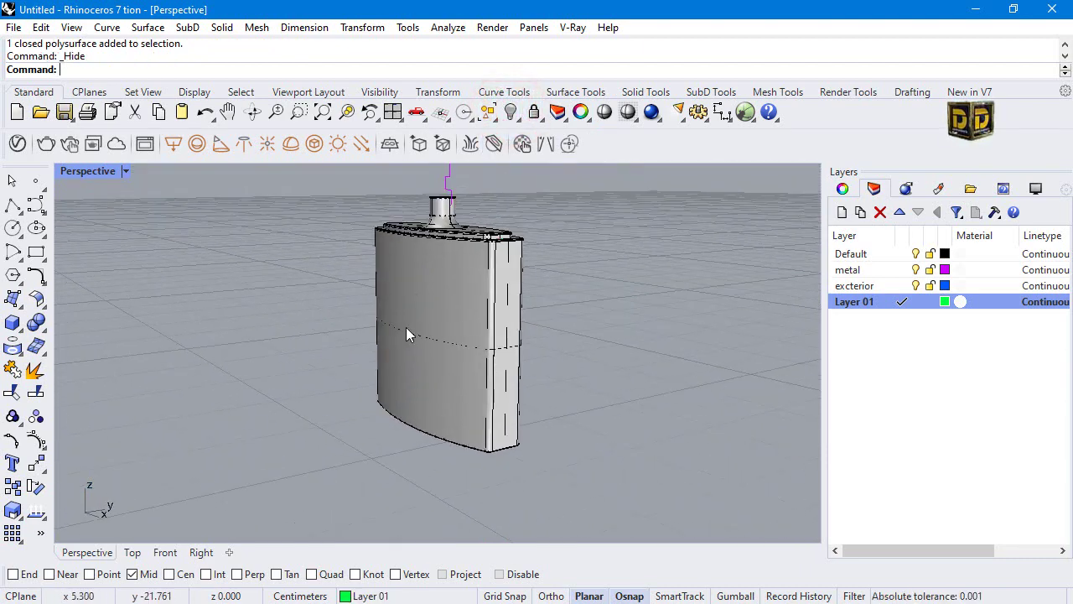
{"action": "left_click", "coordinate": [425, 319]}
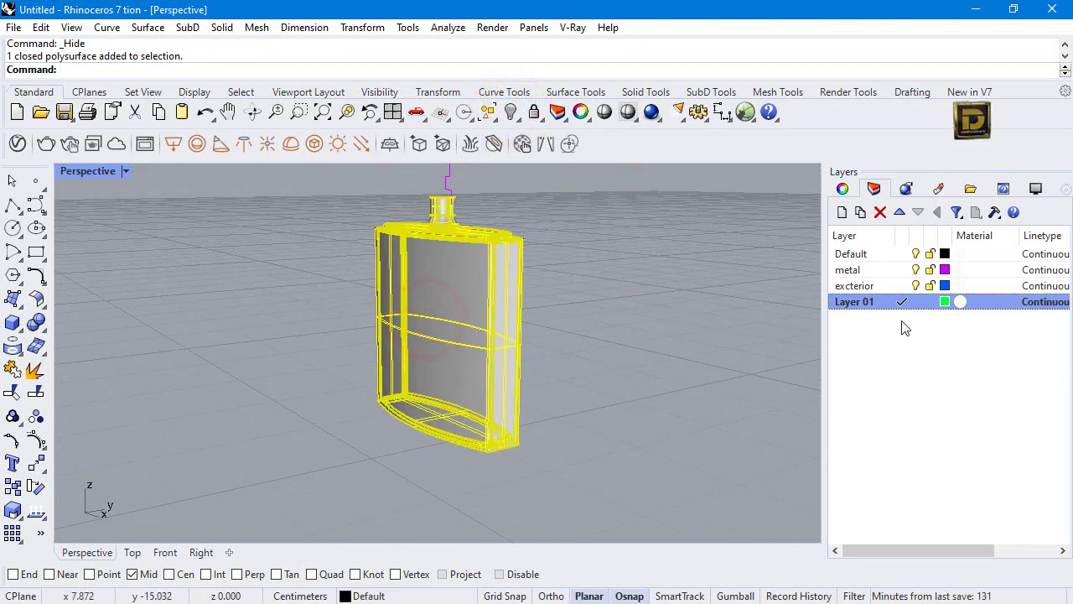
{"action": "left_click", "coordinate": [841, 212]}
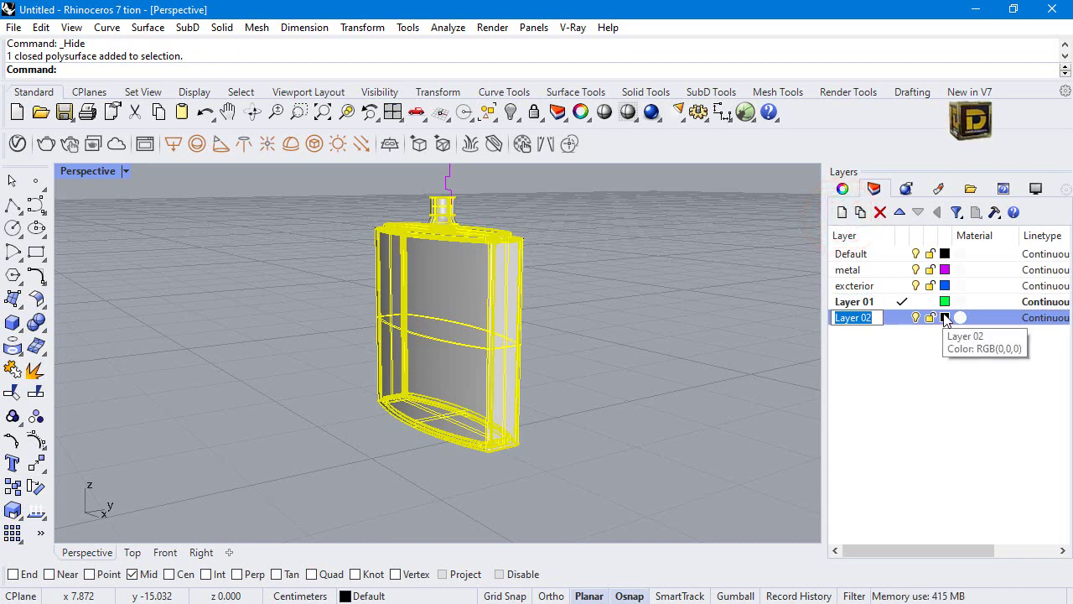
{"action": "type", "text": "liquido"}
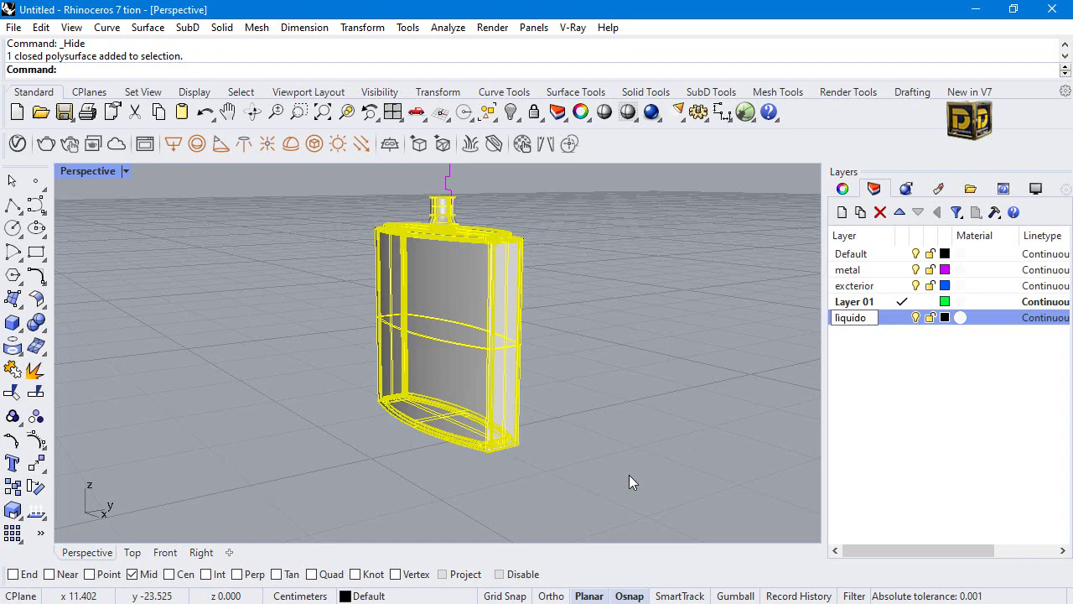
{"action": "left_click", "coordinate": [891, 426]}
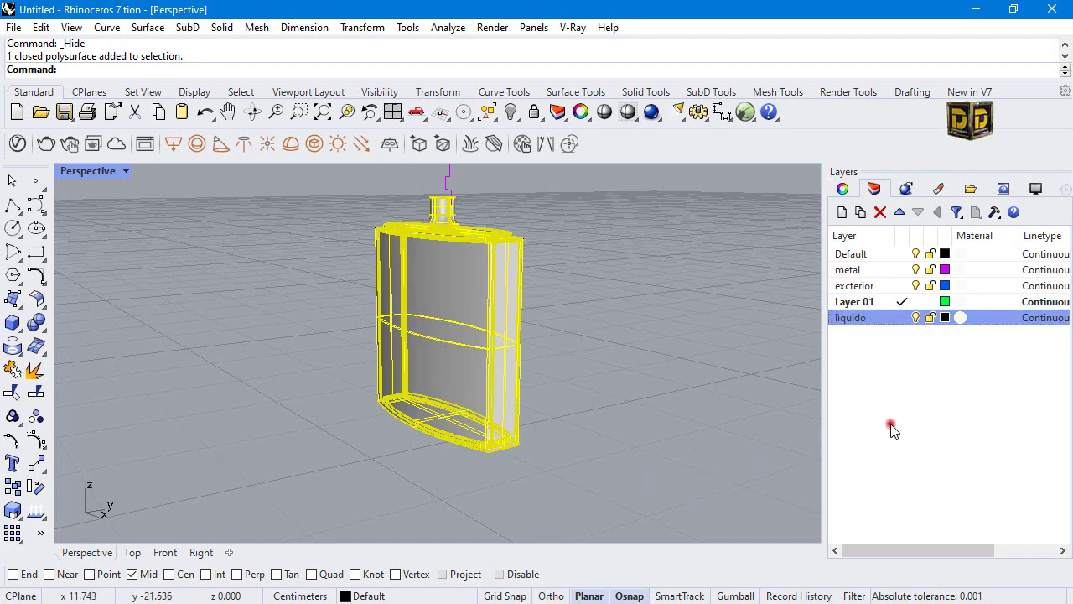
{"action": "left_click", "coordinate": [946, 318]}
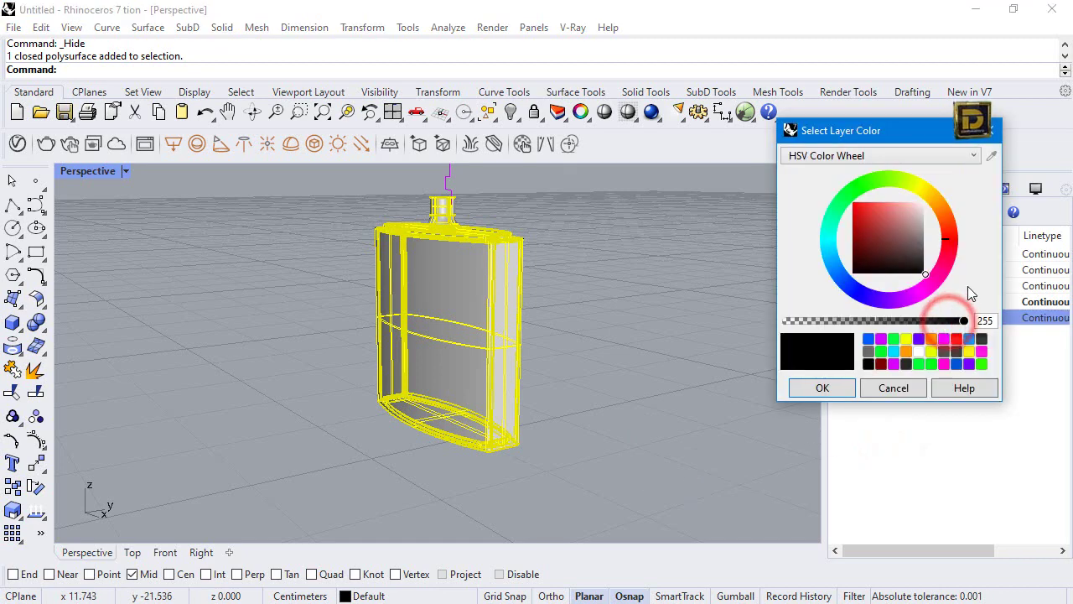
{"action": "left_click", "coordinate": [963, 321]}
{"action": "left_click_drag", "start_coordinate": [869, 147], "coordinate": [826, 191]}
{"action": "left_click", "coordinate": [786, 442]}
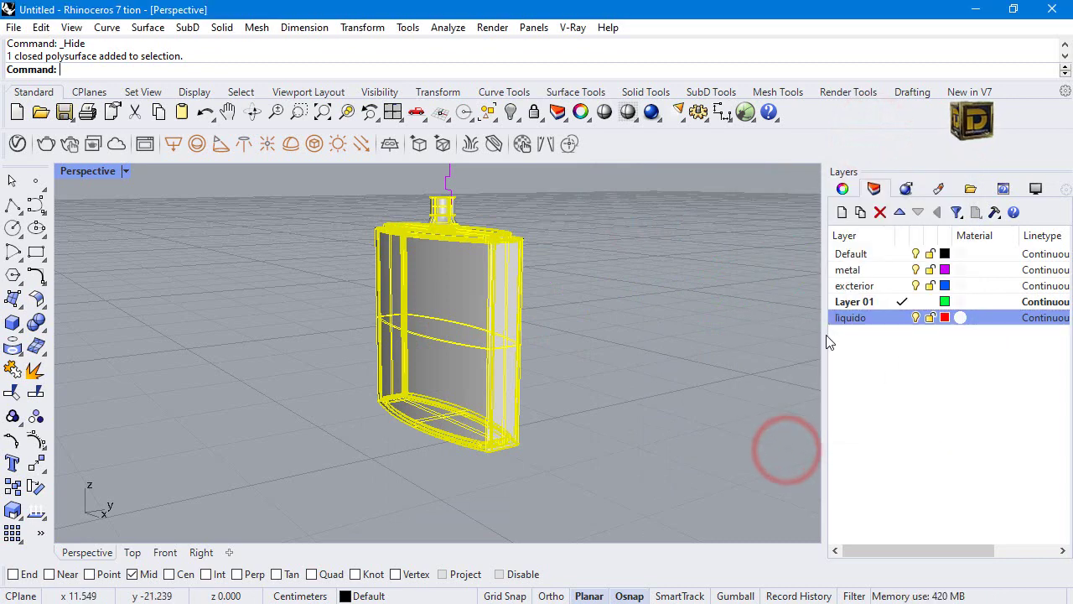
Copy the selected inner bottle to the liquido layer, leaving liquido as the current layer and Default turned off.
{"action": "right_click", "coordinate": [895, 327]}
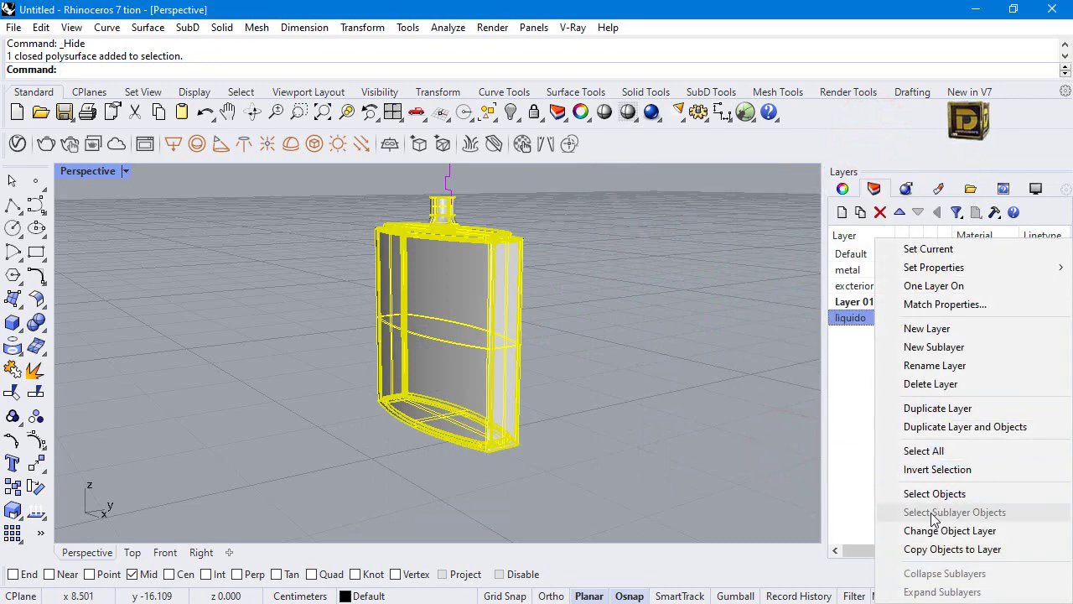
{"action": "left_click", "coordinate": [935, 547]}
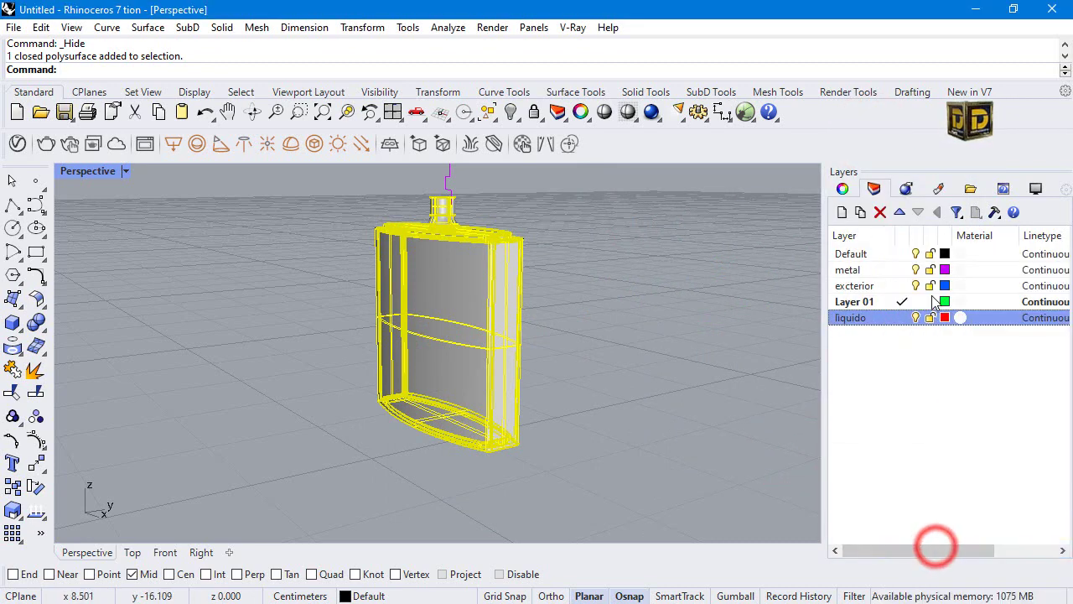
{"action": "left_click", "coordinate": [901, 317]}
{"action": "left_click", "coordinate": [916, 253]}
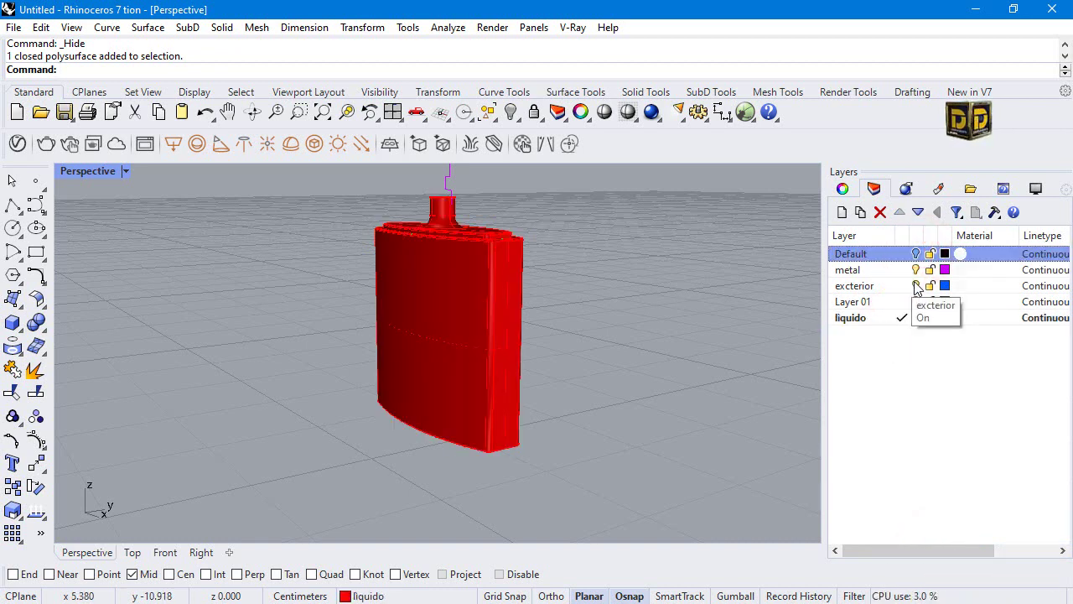
Show all hidden objects again and clear the selection.
{"action": "left_click", "coordinate": [388, 287]}
{"action": "left_click", "coordinate": [578, 287]}
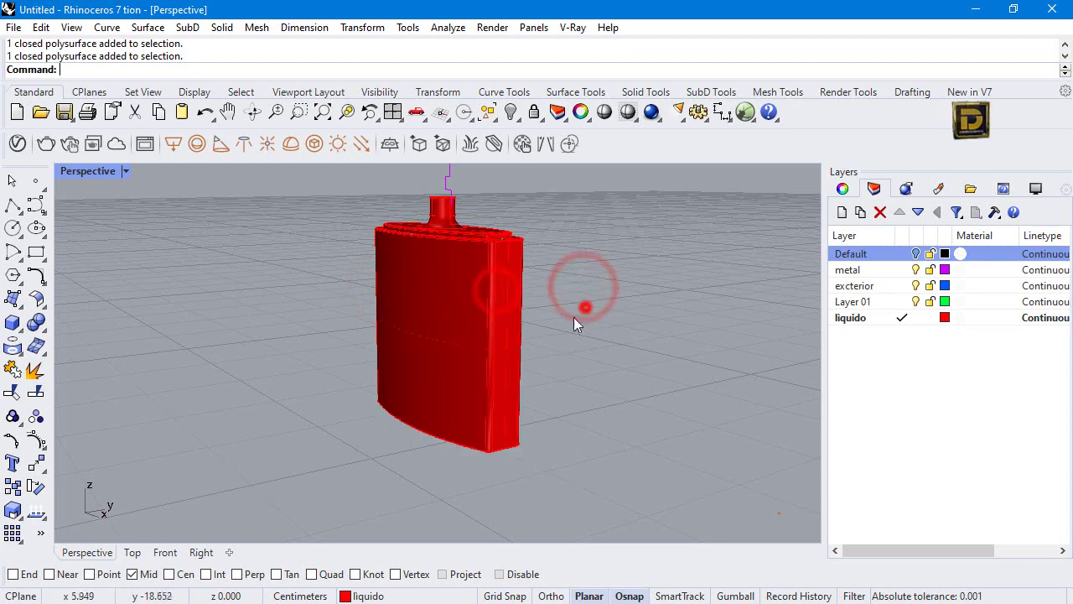
{"action": "left_click_drag", "start_coordinate": [574, 326], "coordinate": [445, 361]}
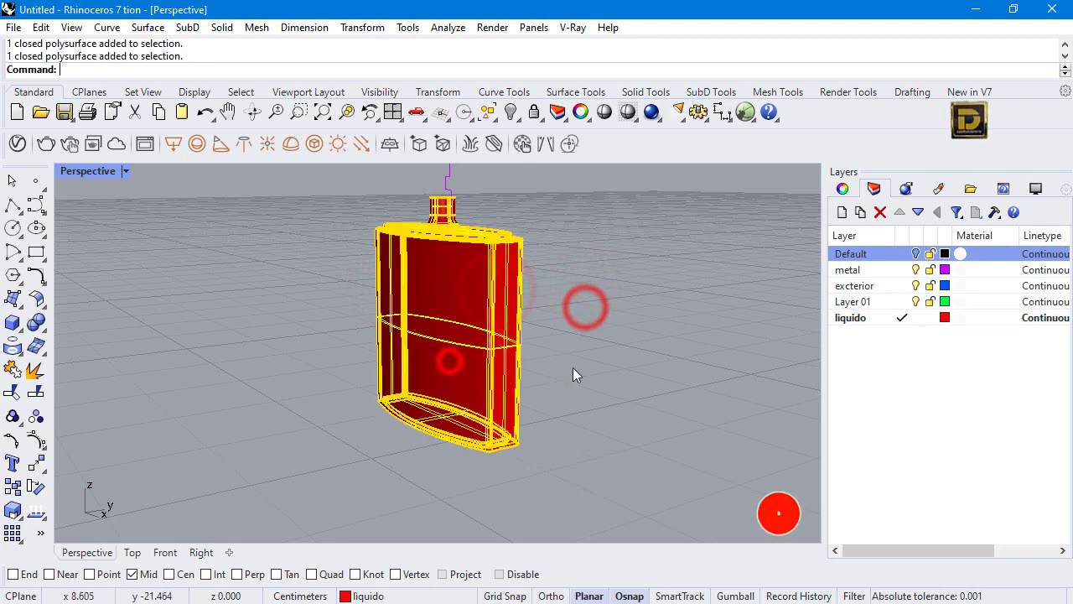
{"action": "left_click", "coordinate": [508, 117]}
{"action": "left_click", "coordinate": [749, 307]}
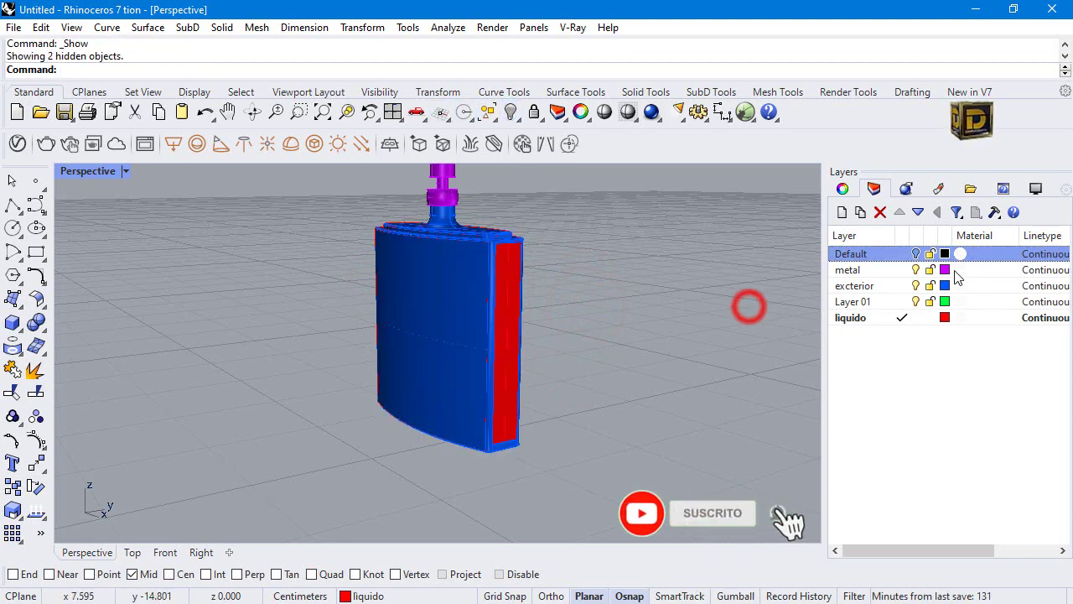
Turn off the metal and excterior layers to isolate the red liquid body.
{"action": "left_click", "coordinate": [915, 269]}
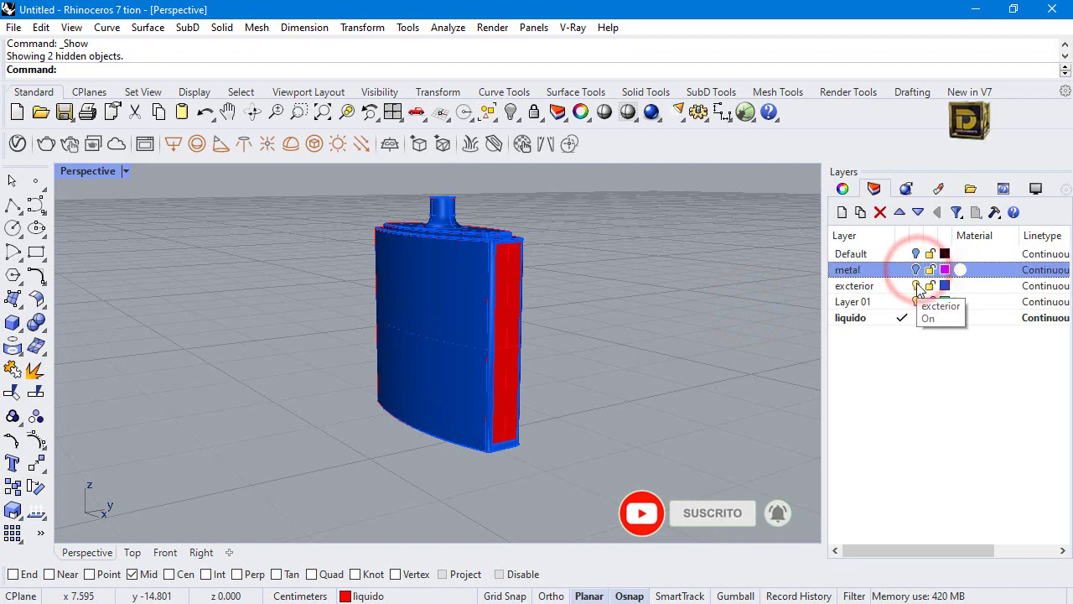
{"action": "left_click", "coordinate": [916, 286]}
{"action": "left_click", "coordinate": [861, 316]}
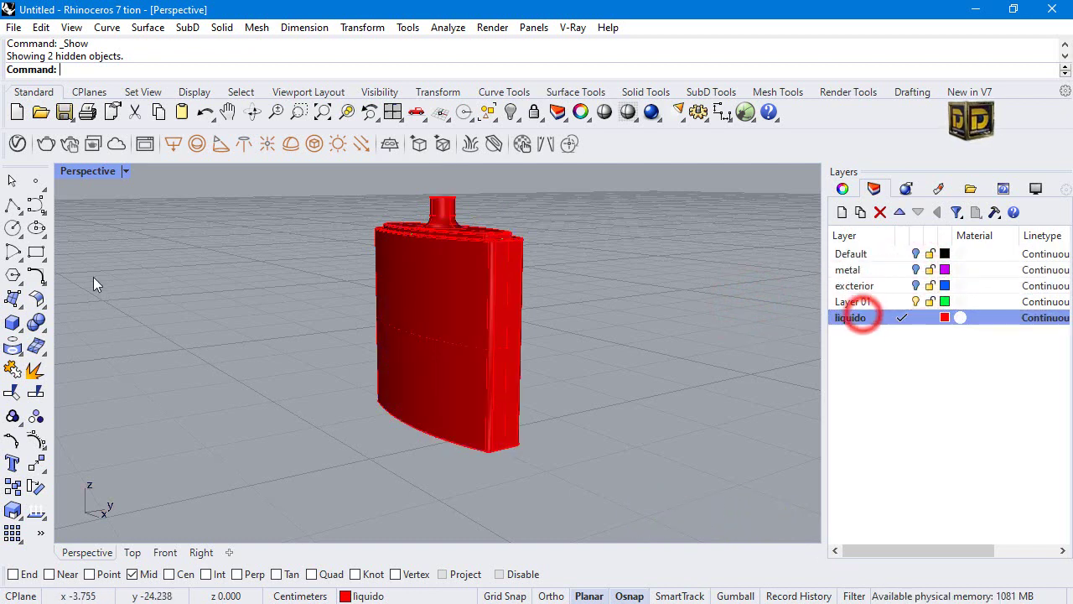
Create a four-corner surface in the Top view that extends past the bottle outline on all sides.
{"action": "left_click", "coordinate": [76, 171]}
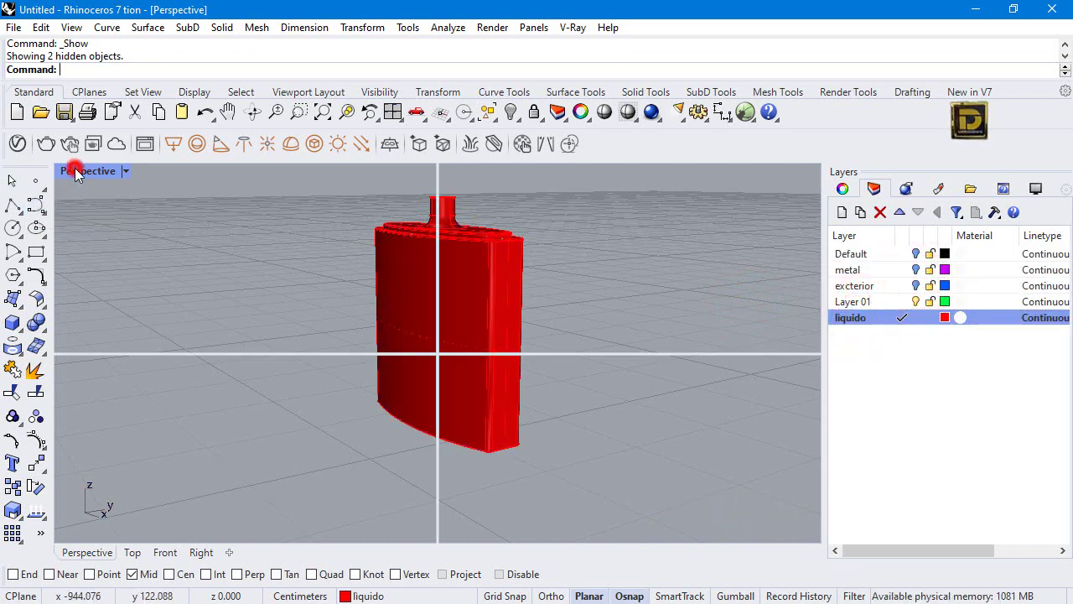
{"action": "double_click", "coordinate": [76, 171]}
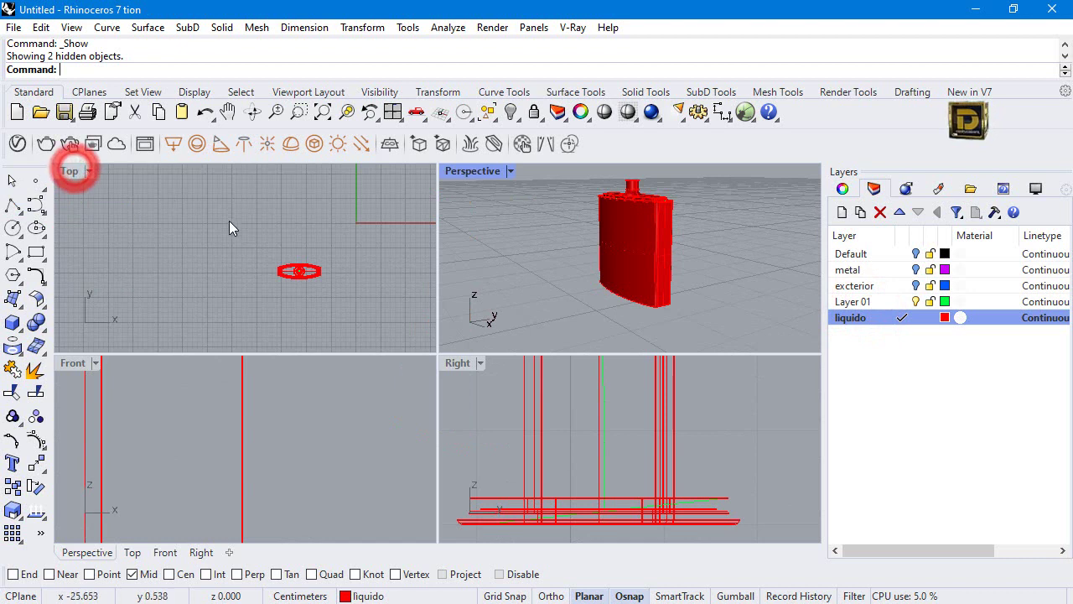
{"action": "left_click", "coordinate": [14, 302]}
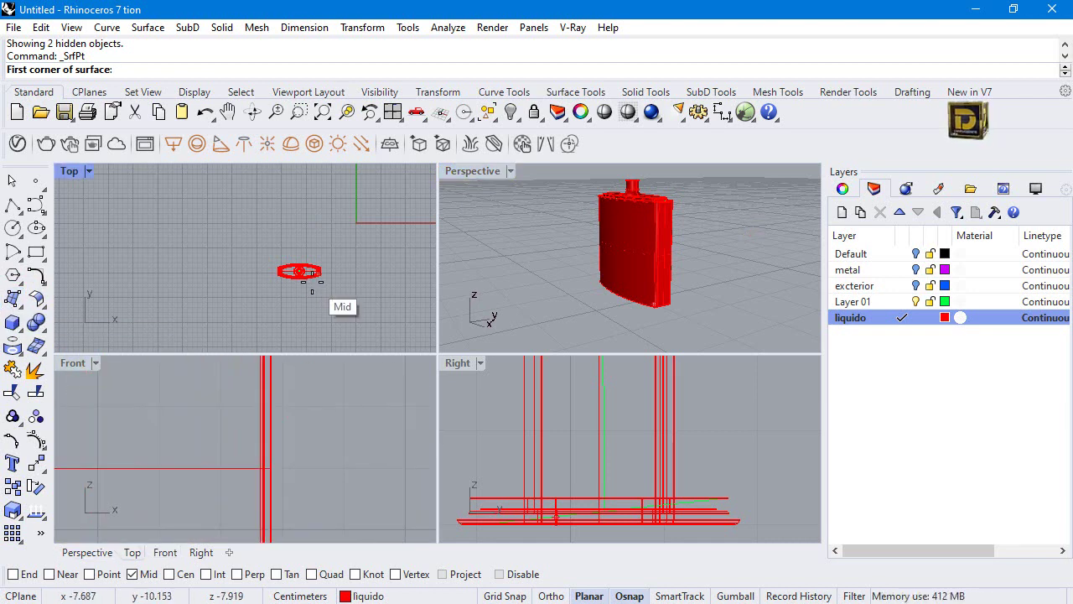
{"action": "left_click", "coordinate": [273, 248]}
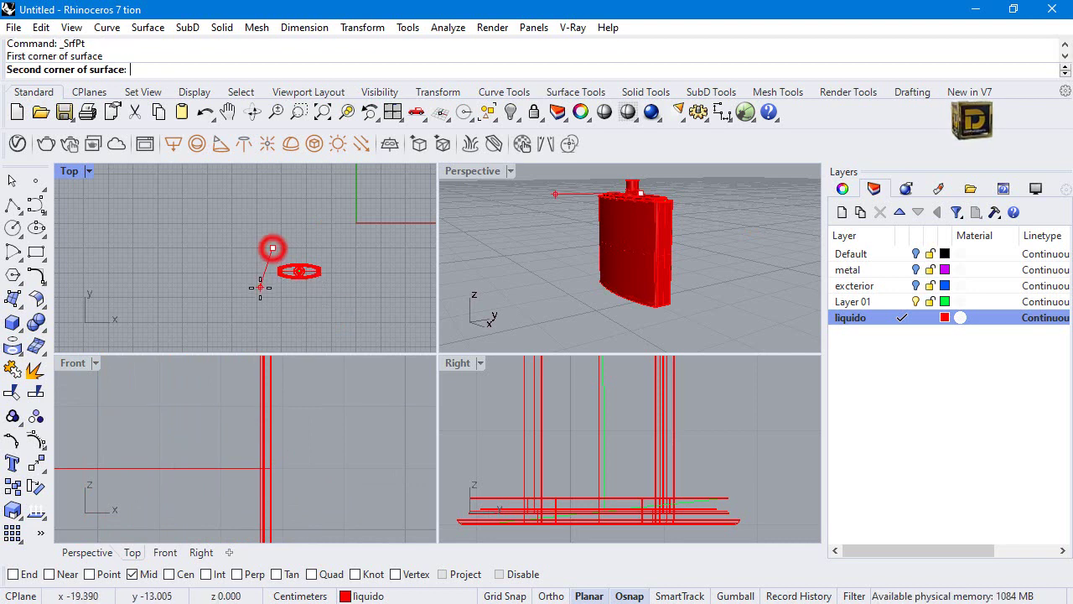
{"action": "left_click", "coordinate": [342, 295]}
{"action": "left_click", "coordinate": [336, 249]}
{"action": "left_click", "coordinate": [334, 260]}
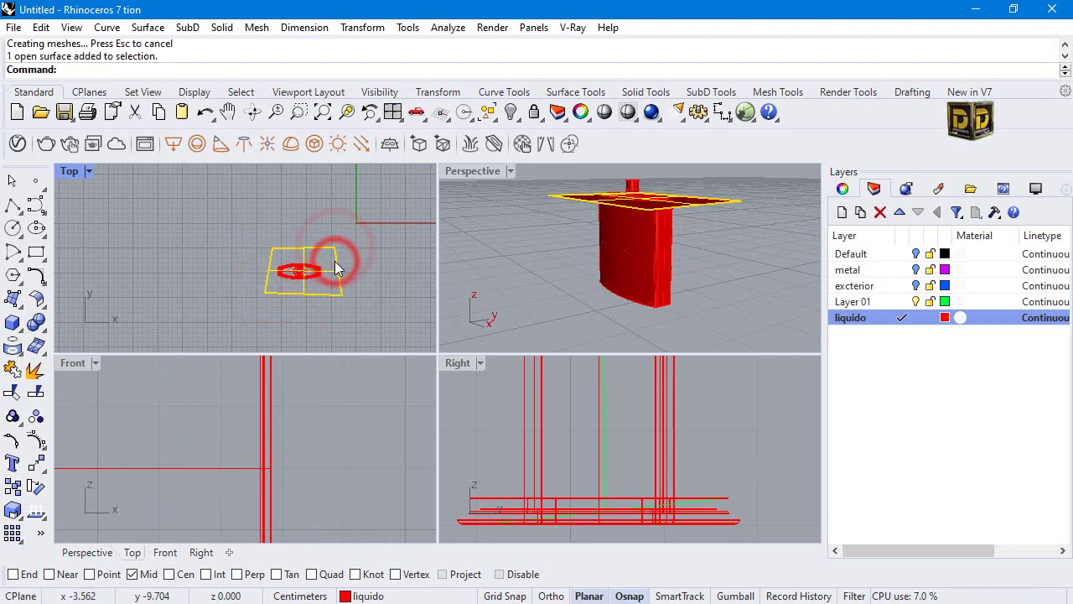
Rebuild the new surface with 6 points and degree 3 in both U and V.
{"action": "type", "text": "Rebuild"}
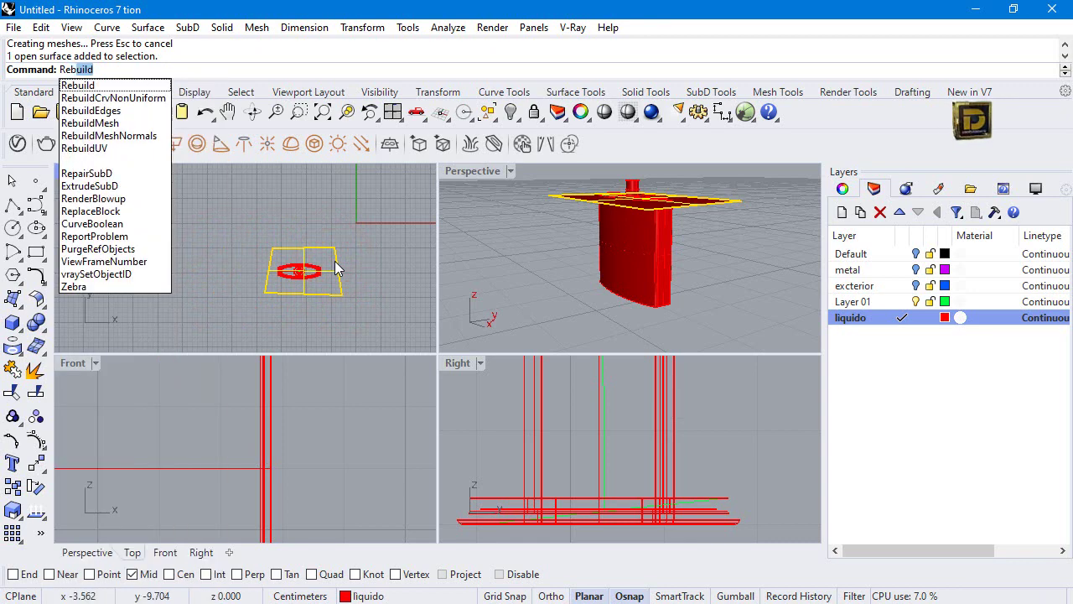
{"action": "key", "text": "Return"}
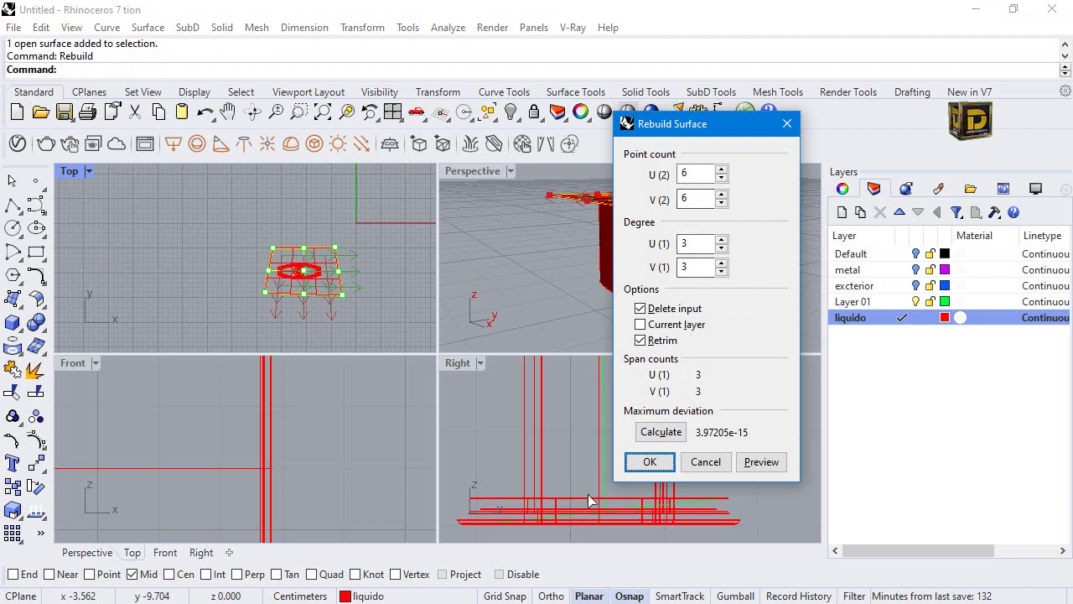
{"action": "left_click", "coordinate": [650, 462]}
Turn on the surface's control points and pull one interior point beside the bottle neck downward in the Front view.
{"action": "scroll", "coordinate": [306, 378], "scroll_direction": "down", "scroll_amount": 3}
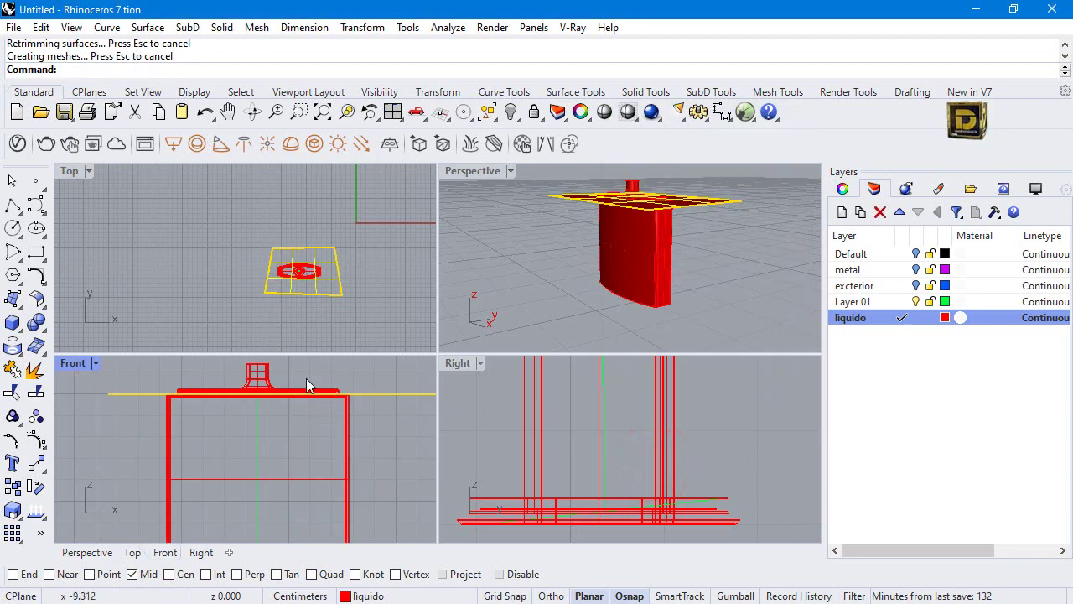
{"action": "left_click", "coordinate": [35, 436]}
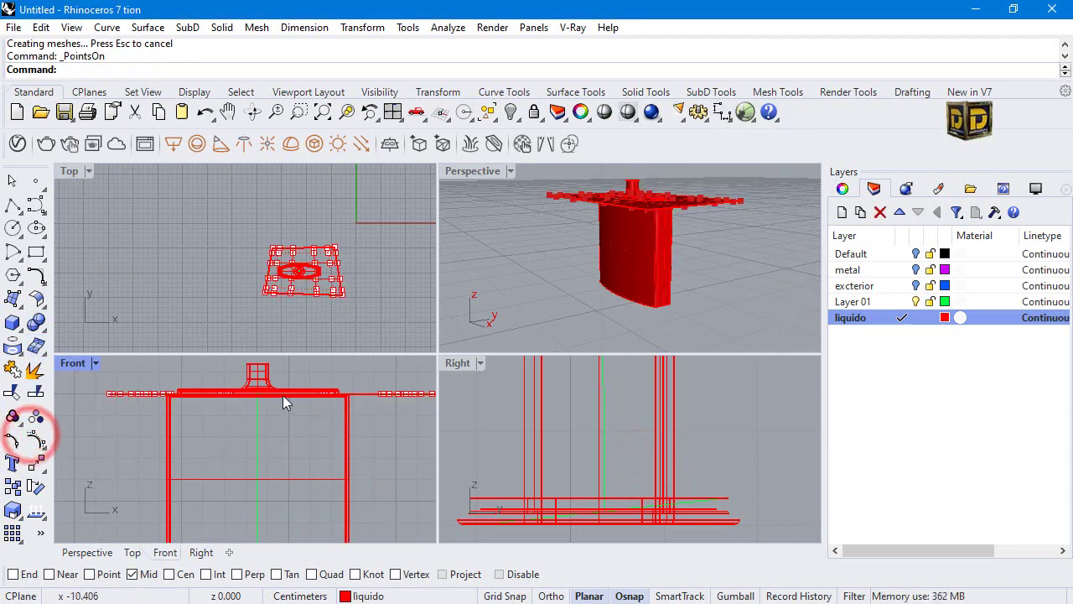
{"action": "scroll", "coordinate": [324, 271], "scroll_direction": "up", "scroll_amount": 5}
{"action": "left_click", "coordinate": [327, 274]}
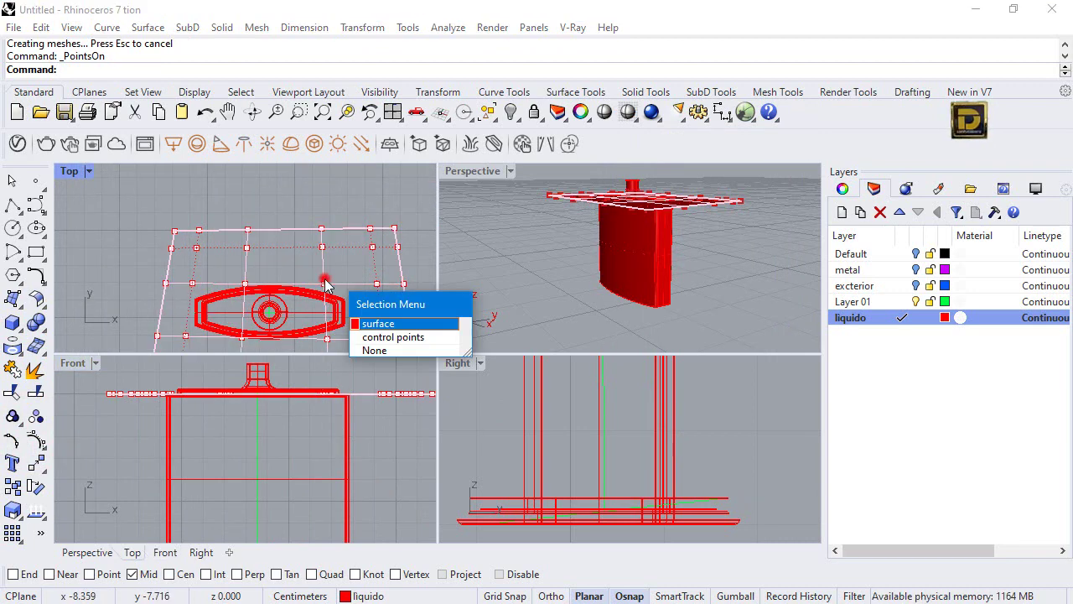
{"action": "left_click", "coordinate": [327, 274]}
{"action": "scroll", "coordinate": [319, 268], "scroll_direction": "down", "scroll_amount": 2}
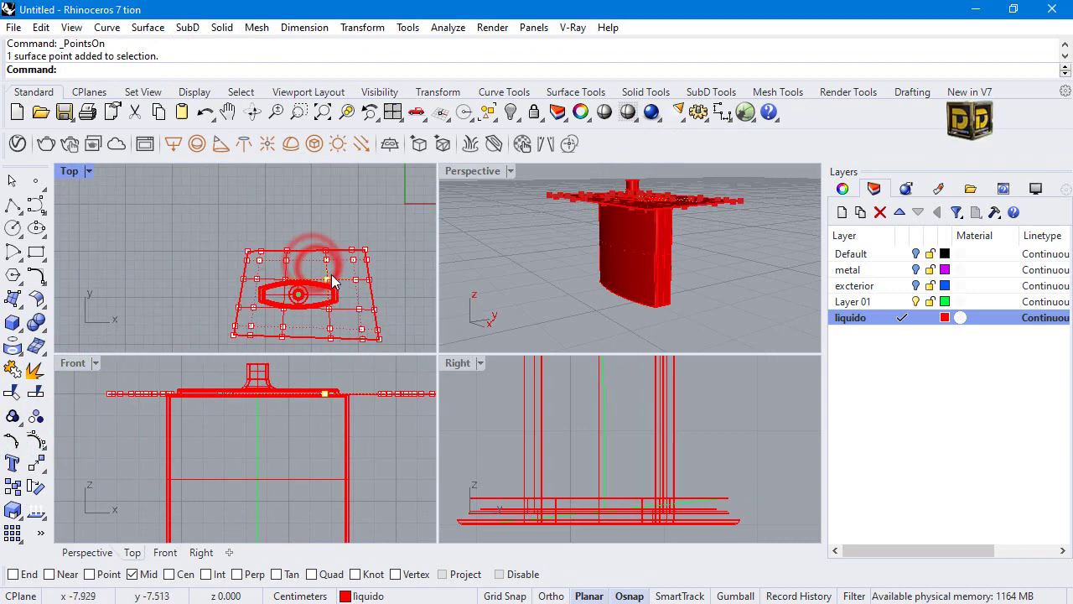
{"action": "left_click_drag", "start_coordinate": [325, 392], "coordinate": [322, 448]}
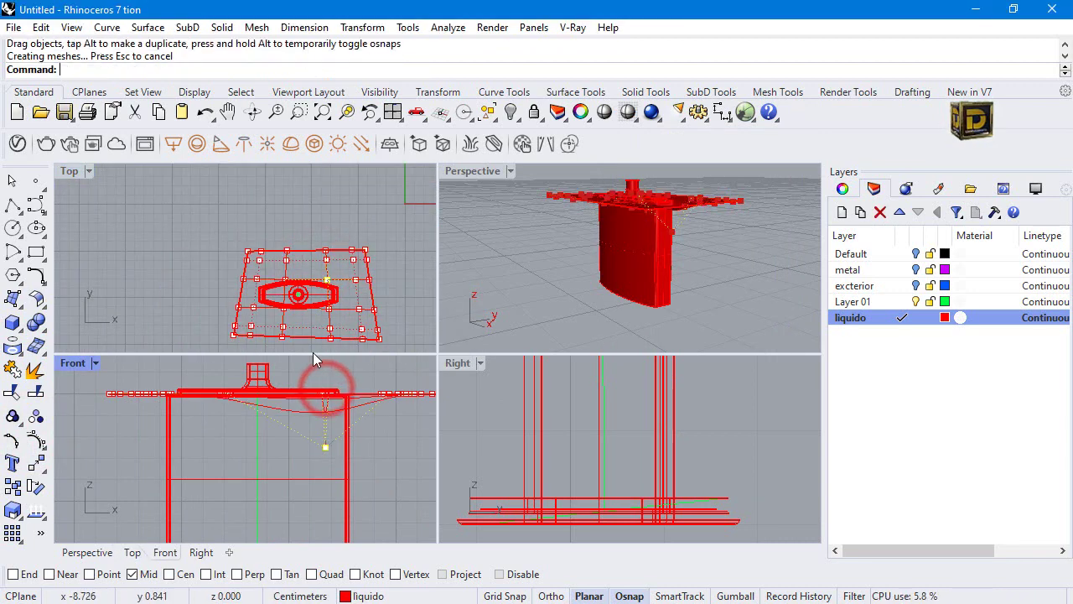
Raise the front-left interior control point in the Front view, then shift the back-left one toward the neck and pull it down.
{"action": "left_click", "coordinate": [252, 307]}
{"action": "left_click_drag", "start_coordinate": [154, 394], "coordinate": [187, 364]}
{"action": "left_click", "coordinate": [256, 280]}
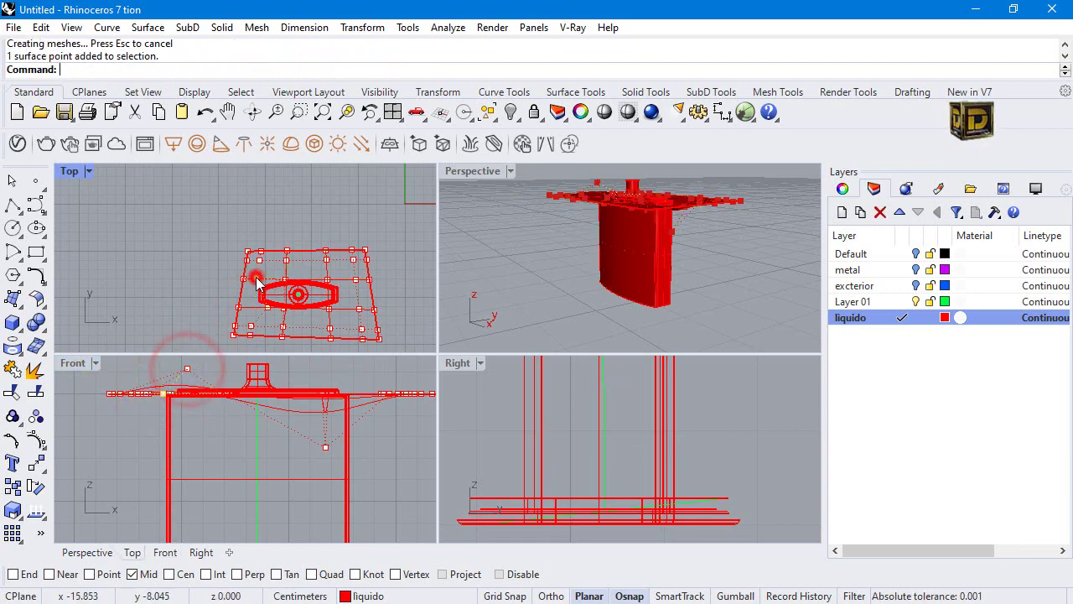
{"action": "left_click_drag", "start_coordinate": [255, 280], "coordinate": [284, 266]}
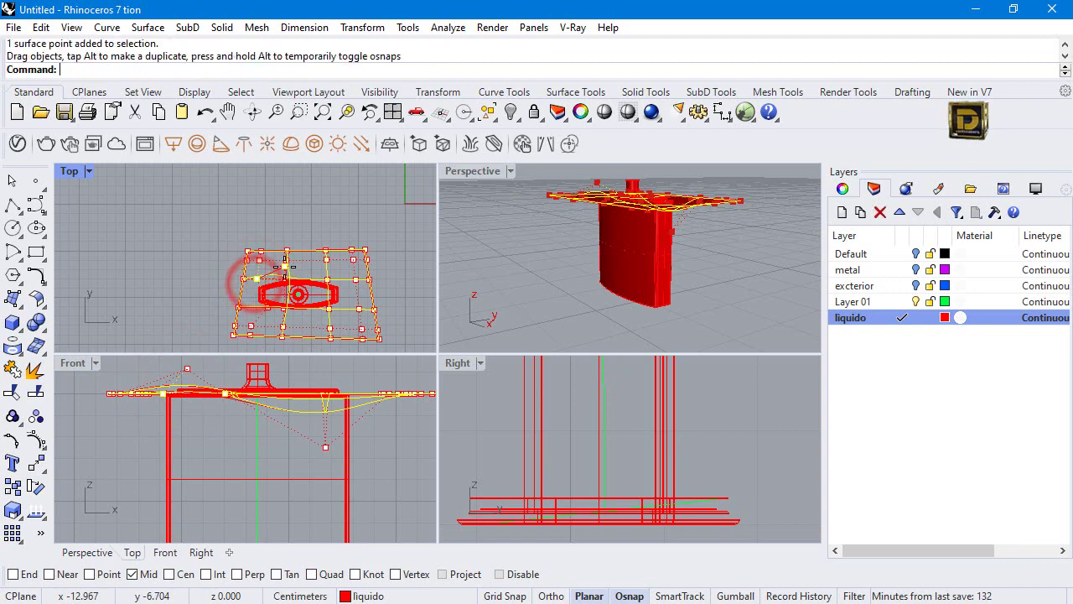
{"action": "left_click_drag", "start_coordinate": [224, 394], "coordinate": [223, 421]}
Pull the interior control point at the bottle's front right down and inward below the neck, and turn off the control points.
{"action": "left_click", "coordinate": [327, 258]}
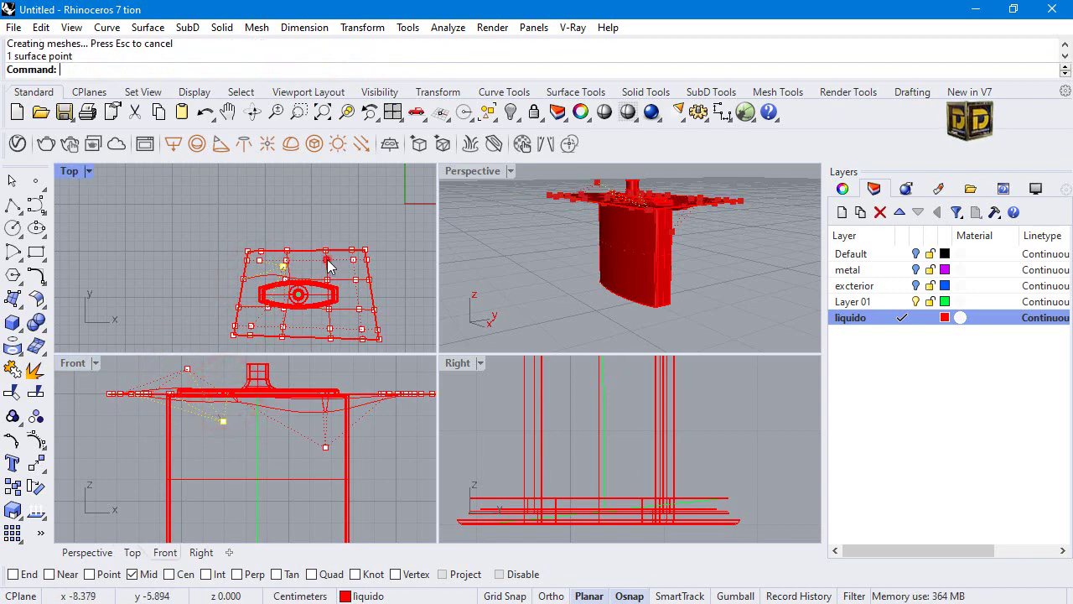
{"action": "left_click", "coordinate": [329, 283]}
{"action": "left_click", "coordinate": [395, 329]}
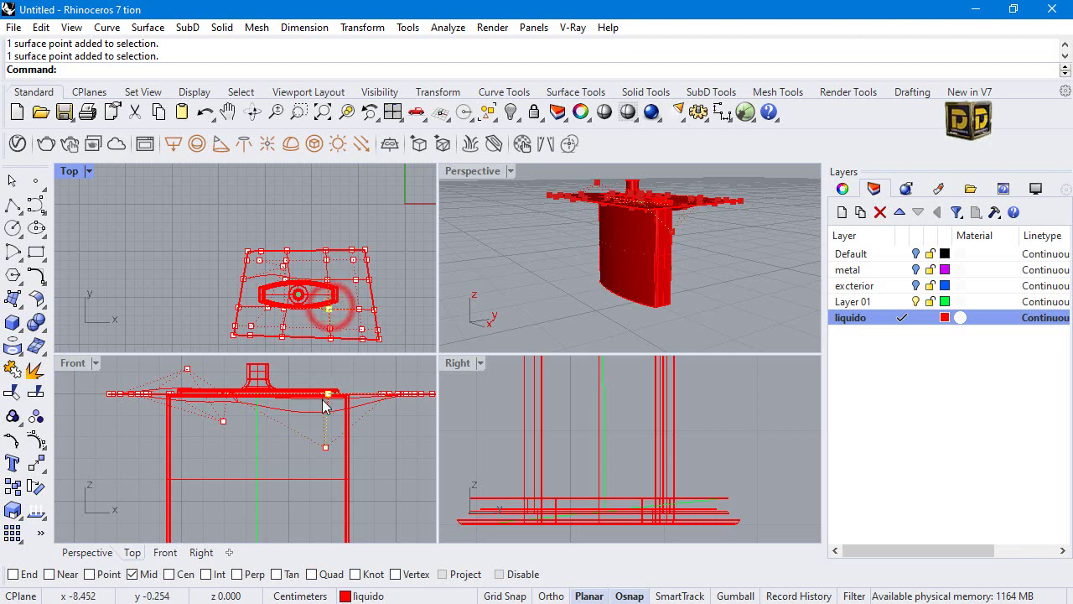
{"action": "left_click_drag", "start_coordinate": [328, 393], "coordinate": [263, 440]}
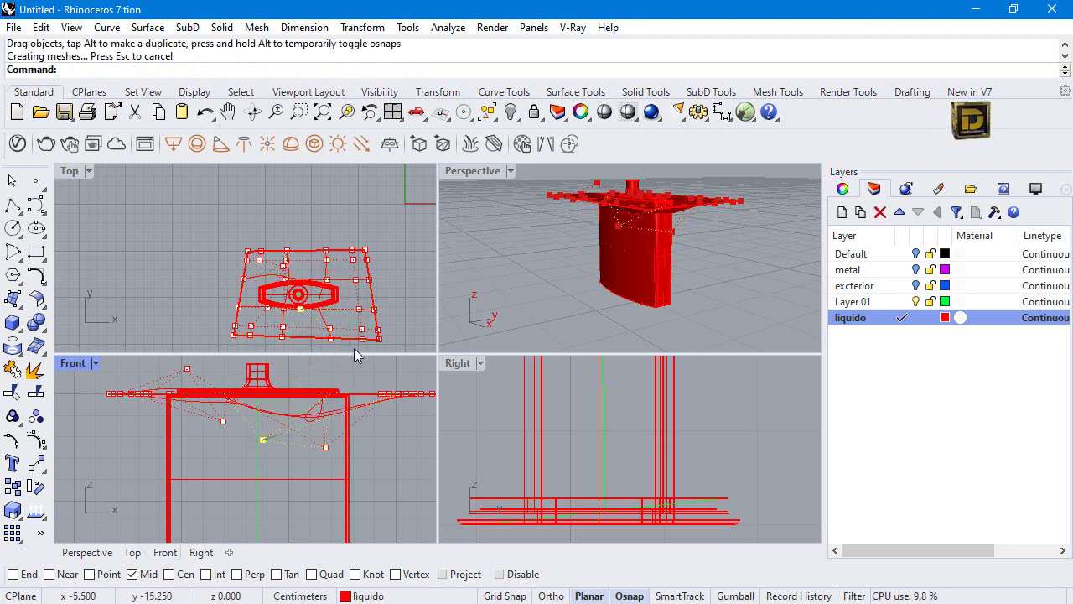
{"action": "key", "text": "Escape"}
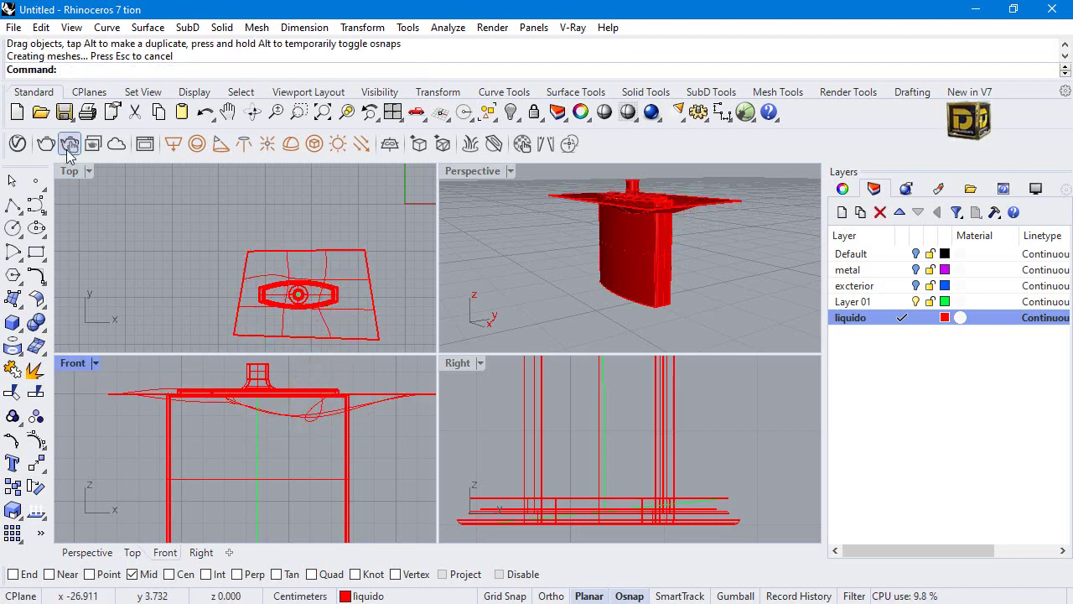
Move the wavy surface down in the Front view so that it crosses the upper part of the bottle body.
{"action": "left_click", "coordinate": [695, 199]}
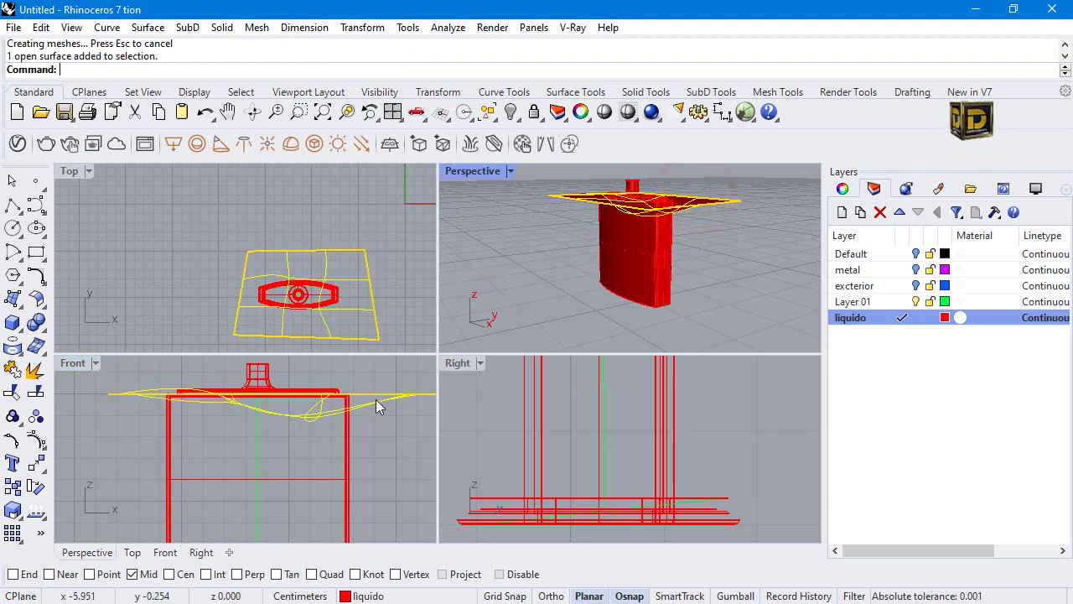
{"action": "left_click_drag", "start_coordinate": [376, 401], "coordinate": [375, 431]}
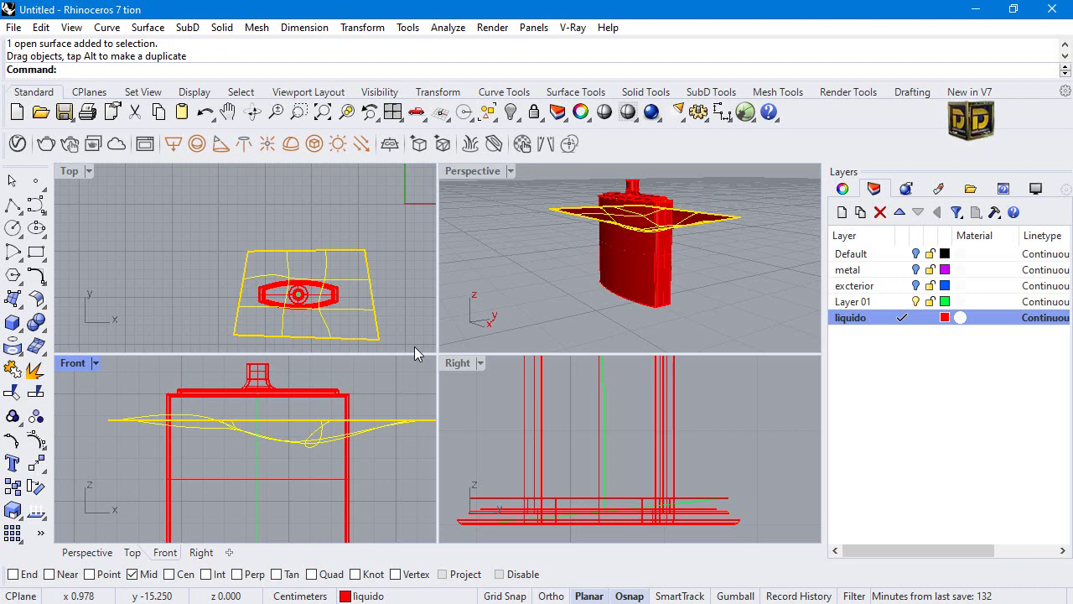
{"action": "left_click", "coordinate": [571, 244]}
{"action": "key", "text": "F10"}
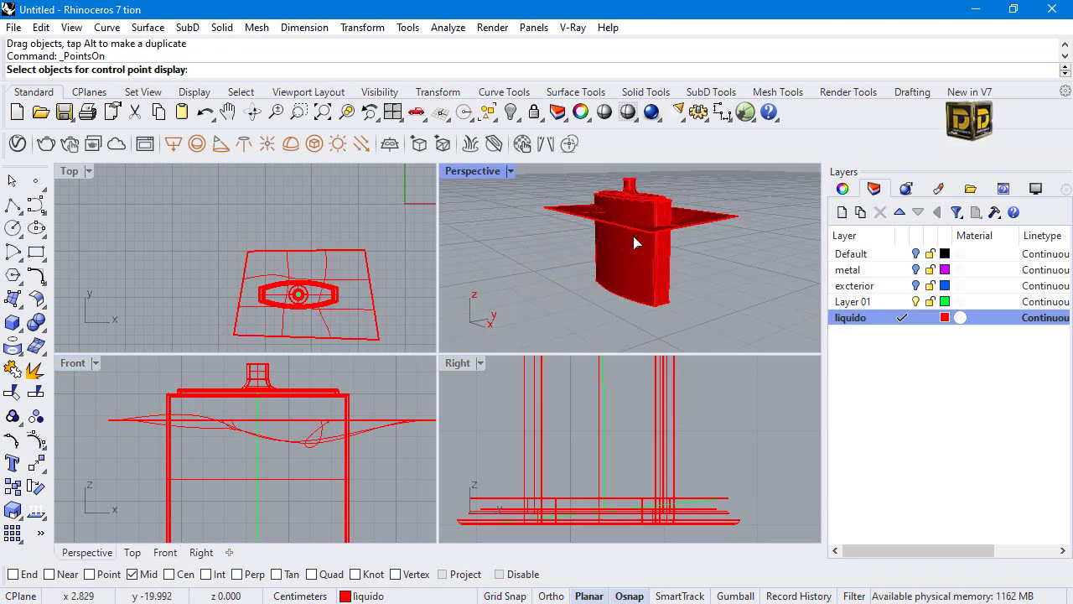
Maximize the Perspective view and hide the wavy surface, leaving only the red bottle body displayed.
{"action": "double_click", "coordinate": [475, 172]}
{"action": "scroll", "coordinate": [442, 327], "scroll_direction": "up", "scroll_amount": 3}
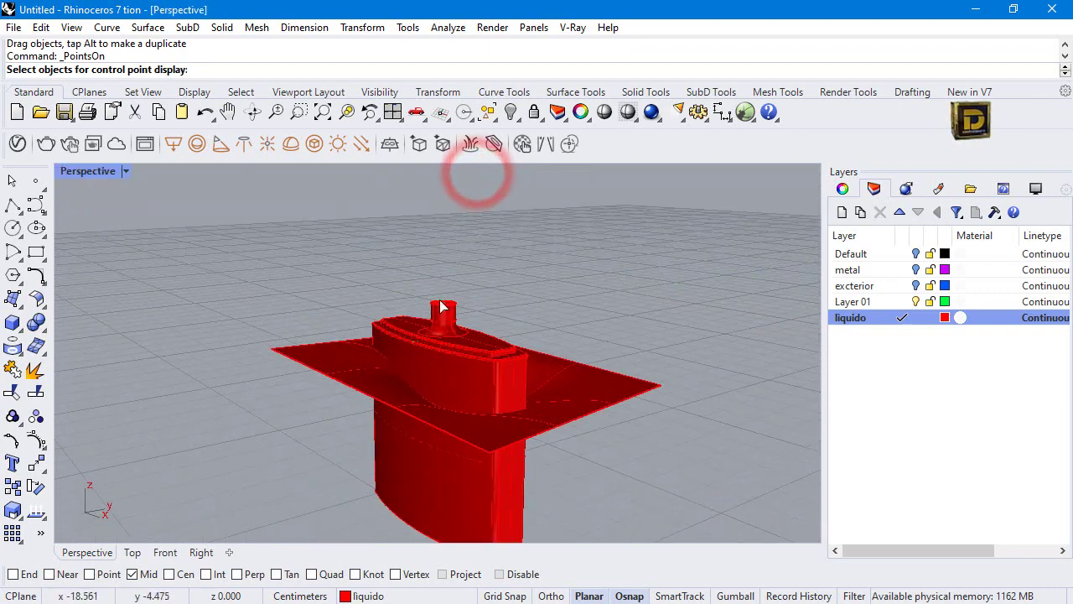
{"action": "key", "text": "Escape"}
{"action": "right_click_drag", "start_coordinate": [447, 243], "coordinate": [420, 347]}
{"action": "scroll", "coordinate": [486, 279], "scroll_direction": "up", "scroll_amount": 8}
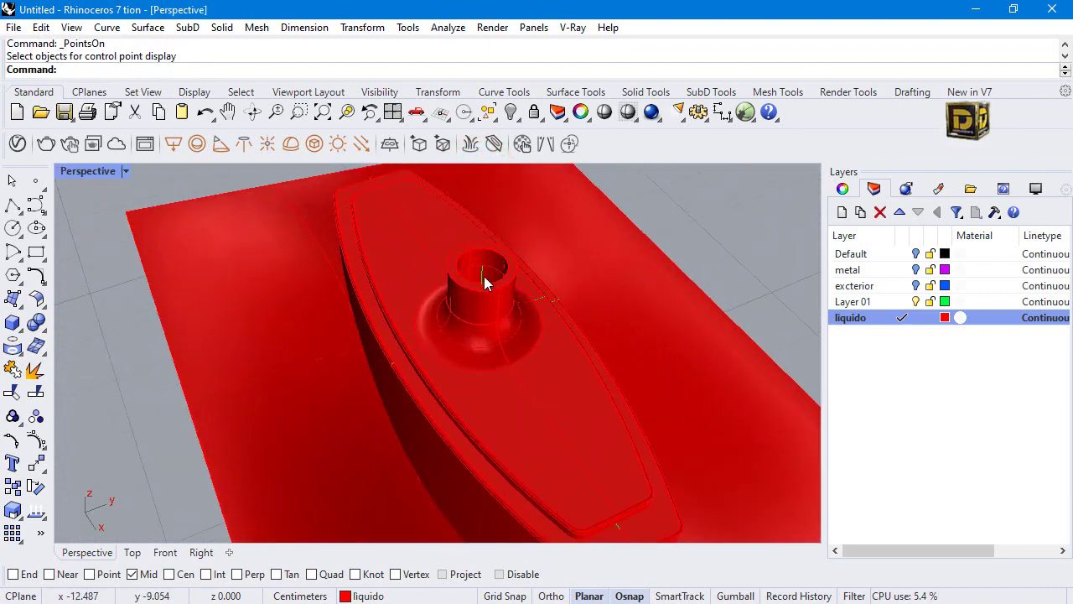
{"action": "left_click", "coordinate": [513, 282]}
{"action": "scroll", "coordinate": [491, 278], "scroll_direction": "down", "scroll_amount": 10}
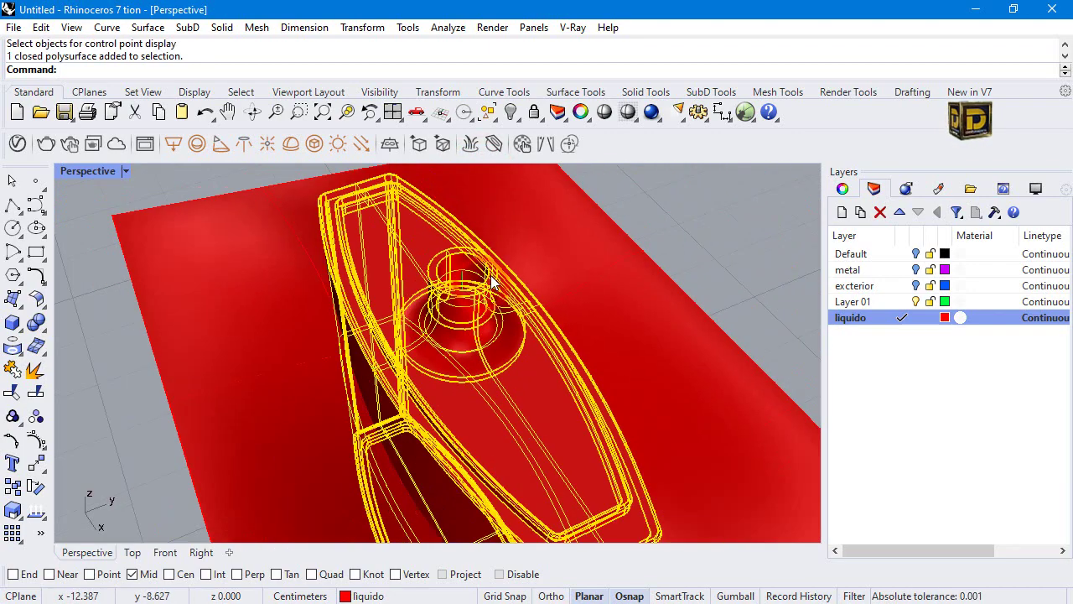
{"action": "left_click", "coordinate": [625, 256]}
{"action": "left_click", "coordinate": [566, 358]}
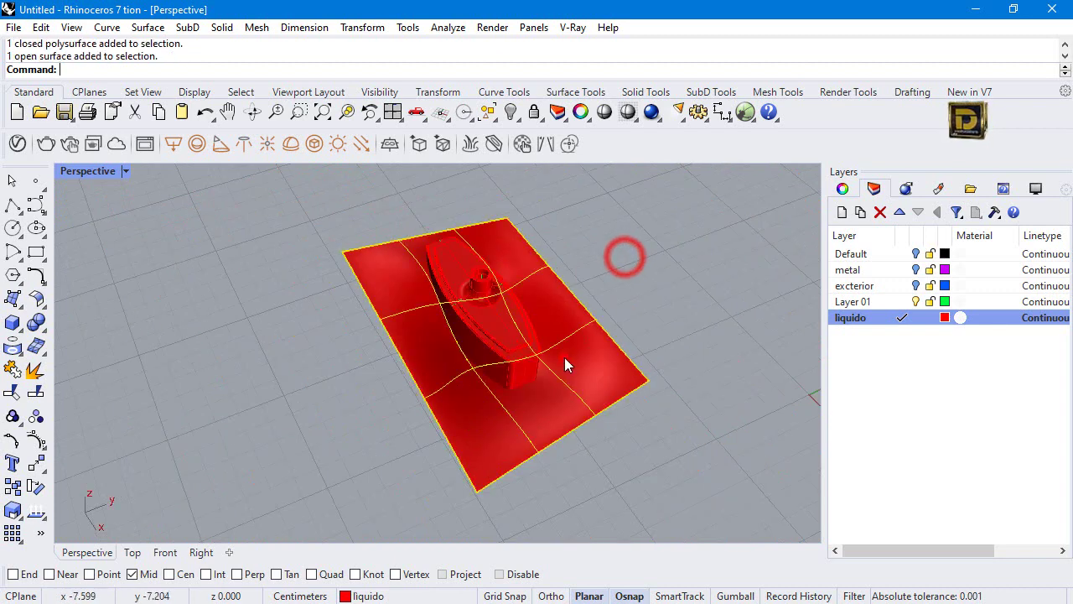
{"action": "left_click", "coordinate": [511, 113]}
Extract the ring-shaped rim face at the top of the bottle neck with Extract Surface and delete it.
{"action": "scroll", "coordinate": [468, 285], "scroll_direction": "up", "scroll_amount": 5}
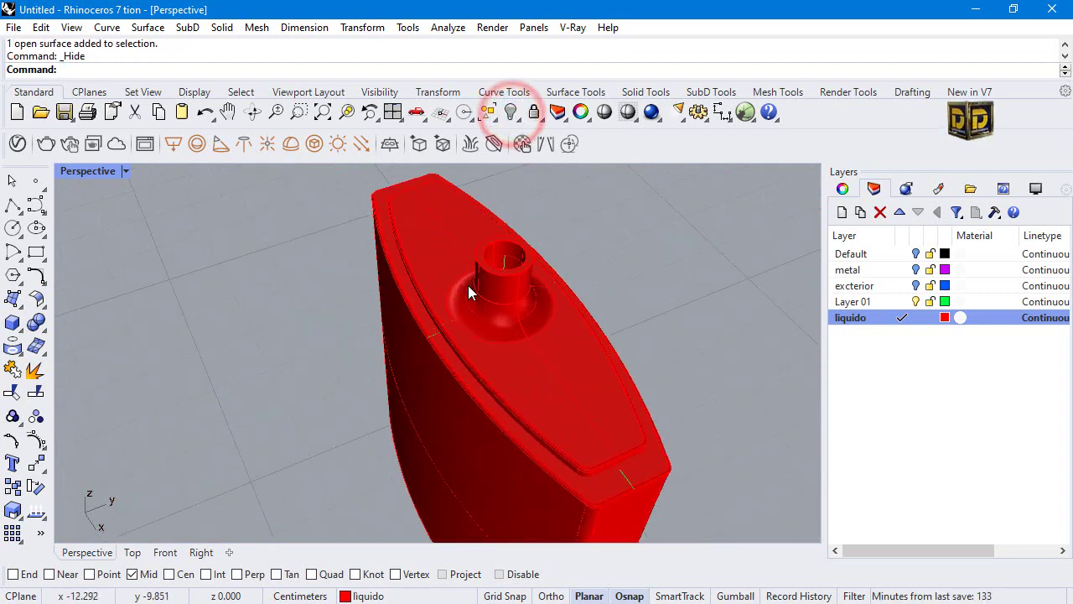
{"action": "left_click", "coordinate": [468, 285]}
{"action": "left_click", "coordinate": [325, 370]}
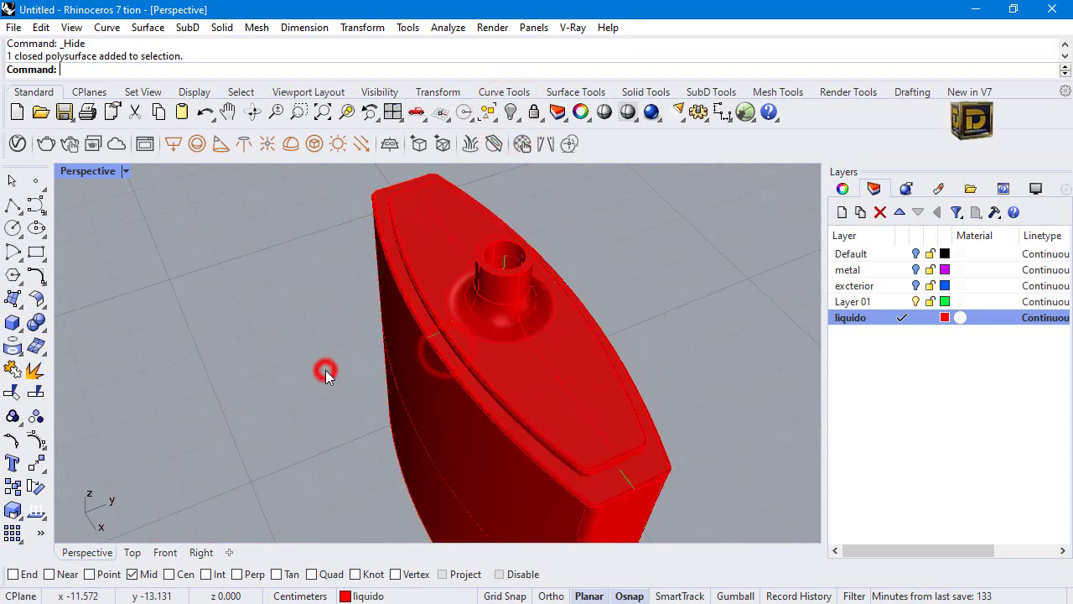
{"action": "left_click", "coordinate": [36, 322]}
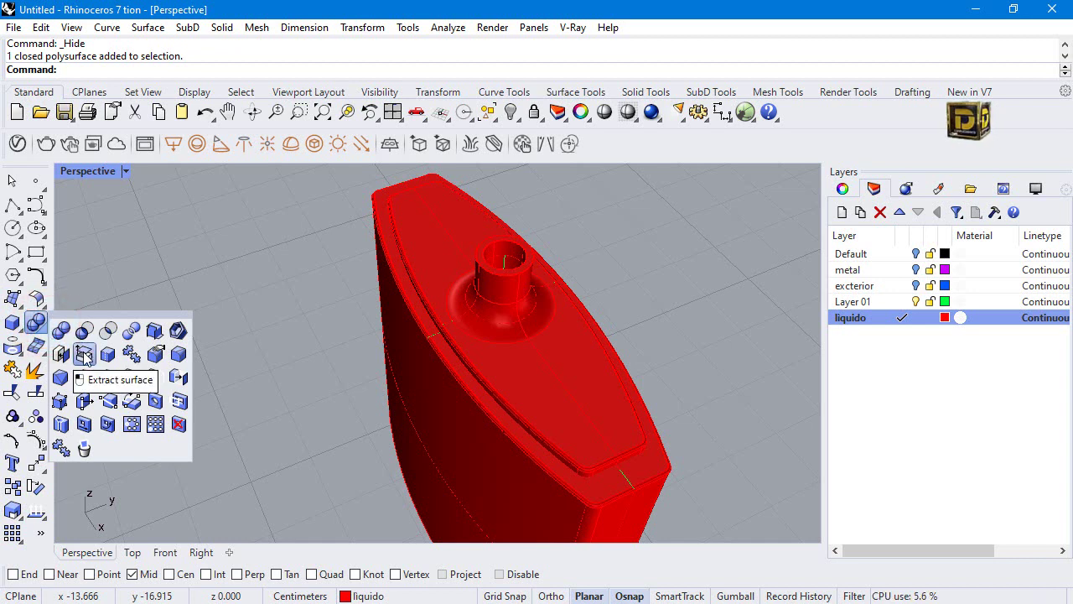
{"action": "left_click", "coordinate": [83, 354]}
{"action": "scroll", "coordinate": [495, 257], "scroll_direction": "up", "scroll_amount": 4}
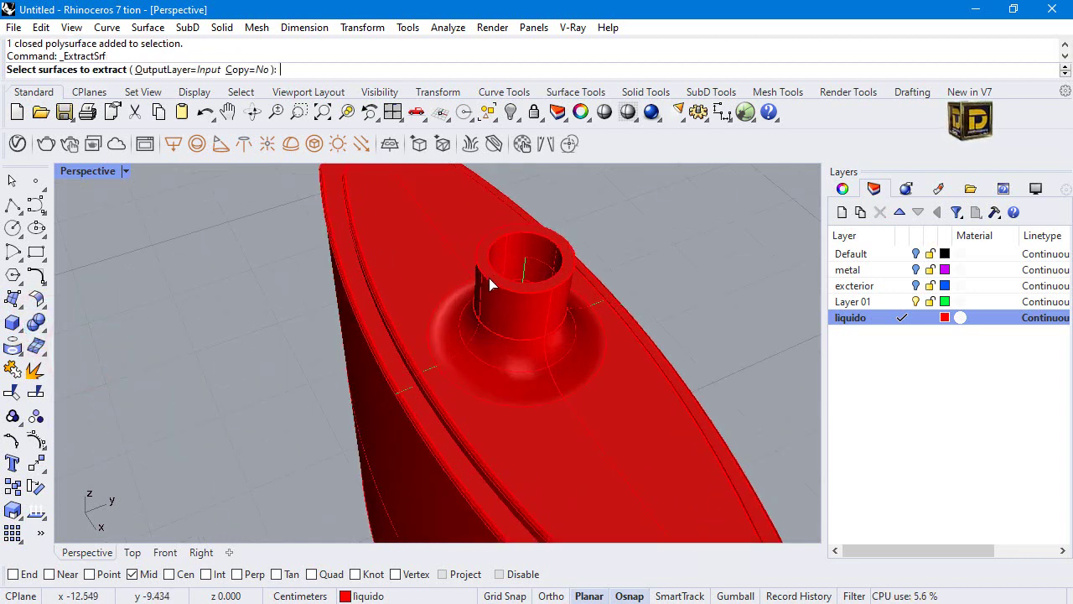
{"action": "left_click", "coordinate": [501, 281]}
{"action": "key", "text": "Return"}
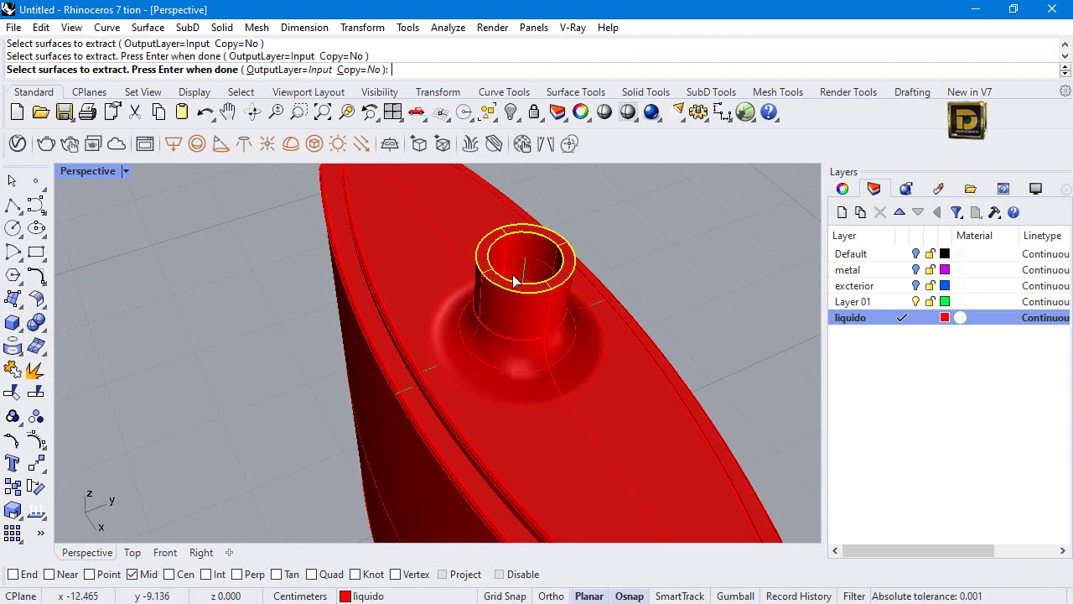
{"action": "key", "text": "Delete"}
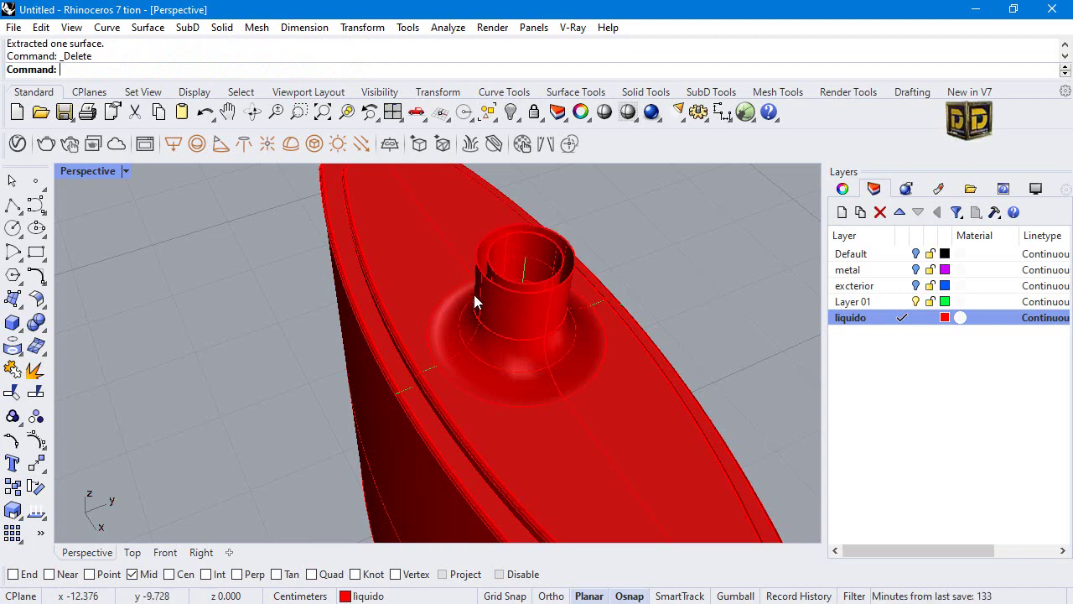
Delete the outer shell of the red bottle body, keeping the inner shell, and show the hidden wavy surface again.
{"action": "left_click", "coordinate": [474, 298]}
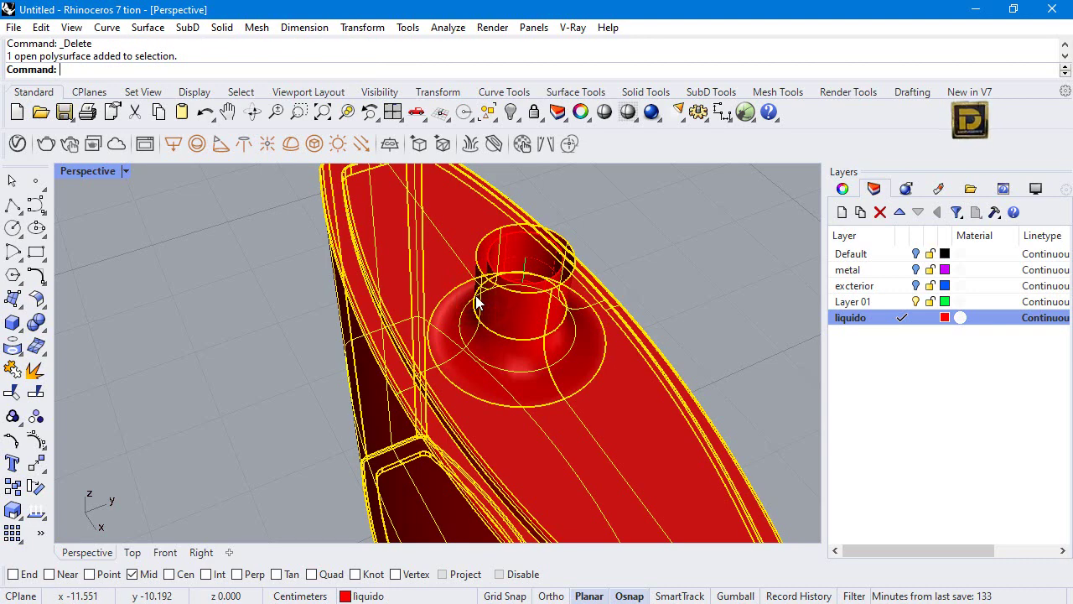
{"action": "key", "text": "Delete"}
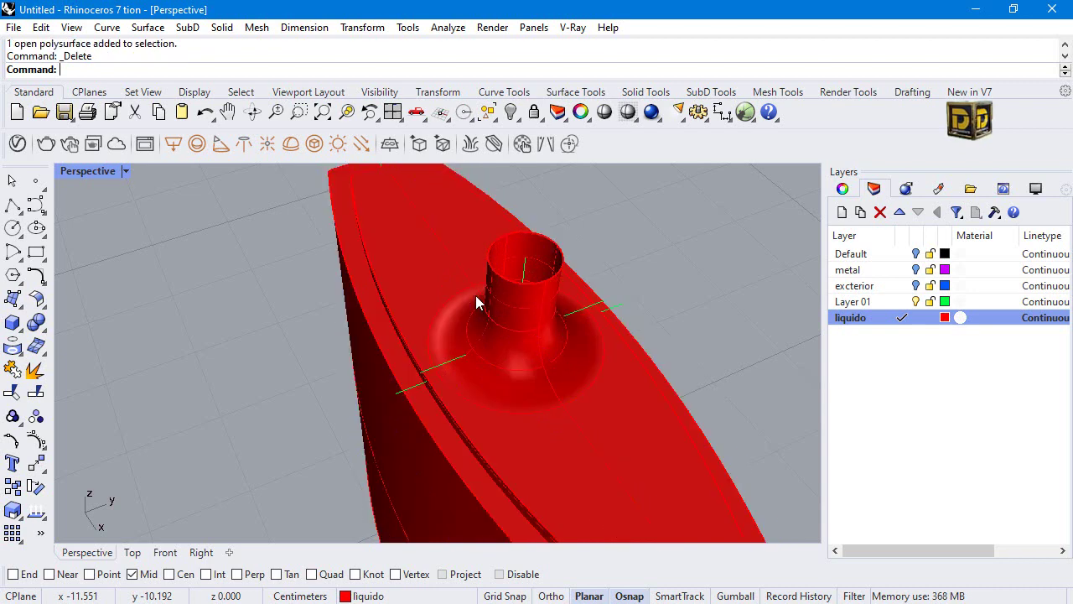
{"action": "left_click", "coordinate": [522, 145]}
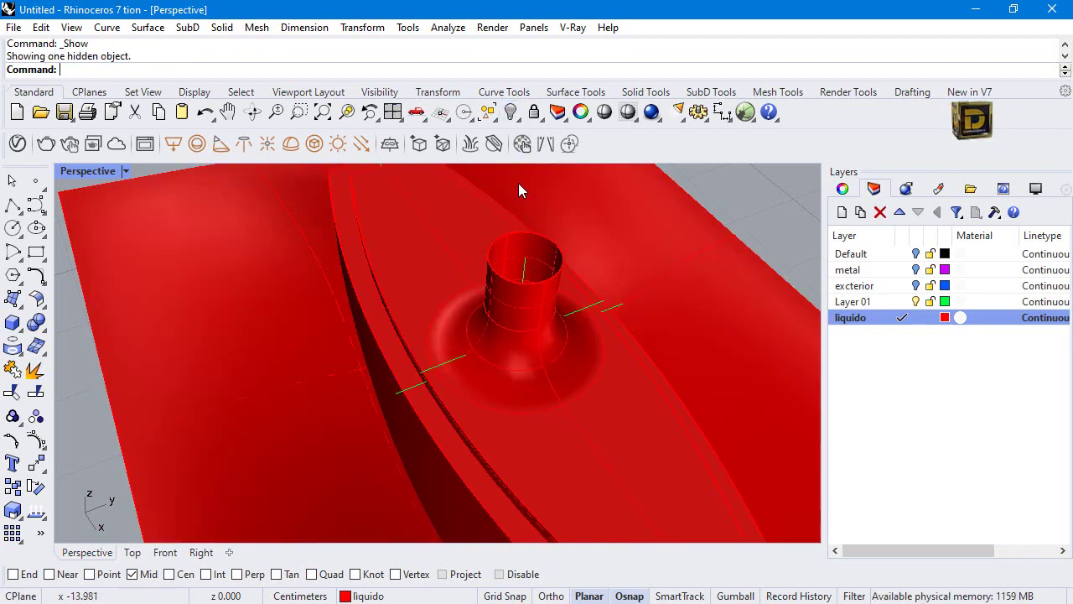
{"action": "scroll", "coordinate": [491, 323], "scroll_direction": "down", "scroll_amount": 5}
{"action": "right_click", "coordinate": [309, 373]}
{"action": "right_click_drag", "start_coordinate": [308, 372], "coordinate": [294, 333]}
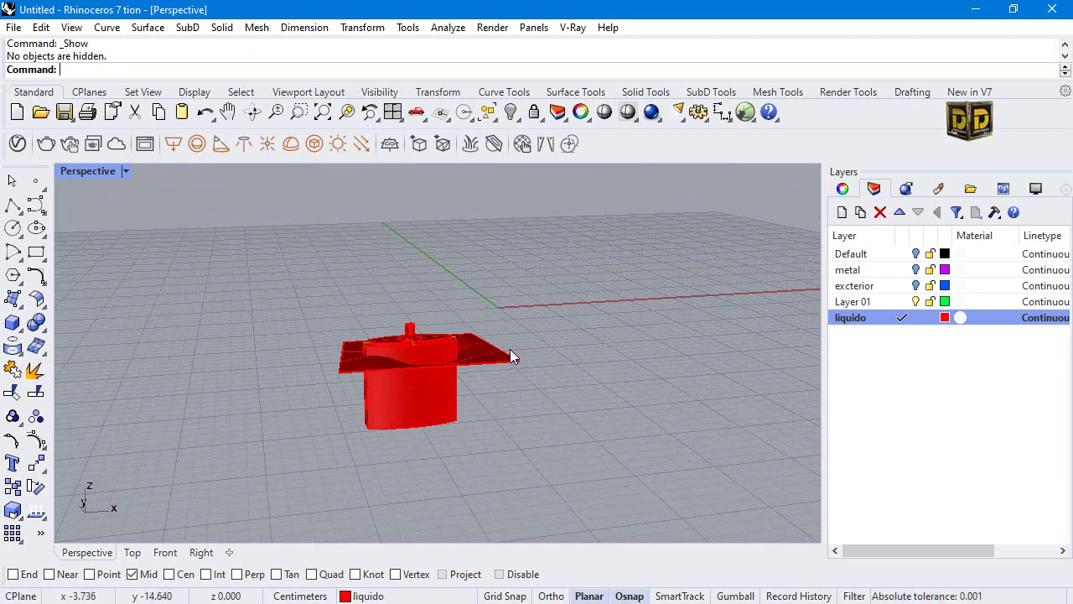
Create a closed solid from the inner bottle shell and the intersecting wavy surface, with DeleteInput set to Yes.
{"action": "left_click", "coordinate": [38, 325]}
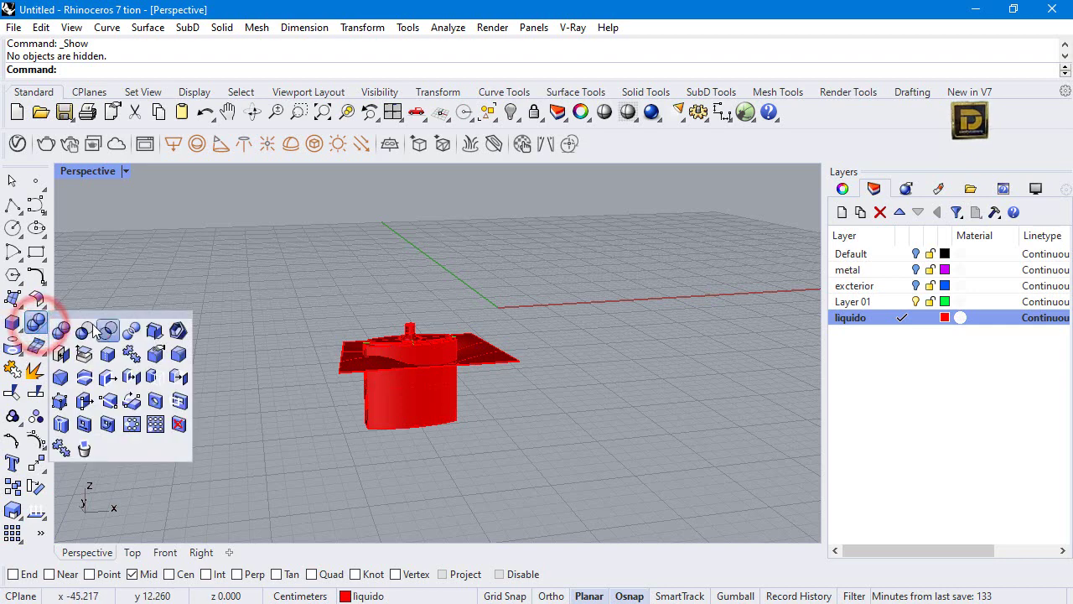
{"action": "left_click", "coordinate": [154, 330]}
{"action": "left_click", "coordinate": [411, 386]}
{"action": "left_click", "coordinate": [474, 359]}
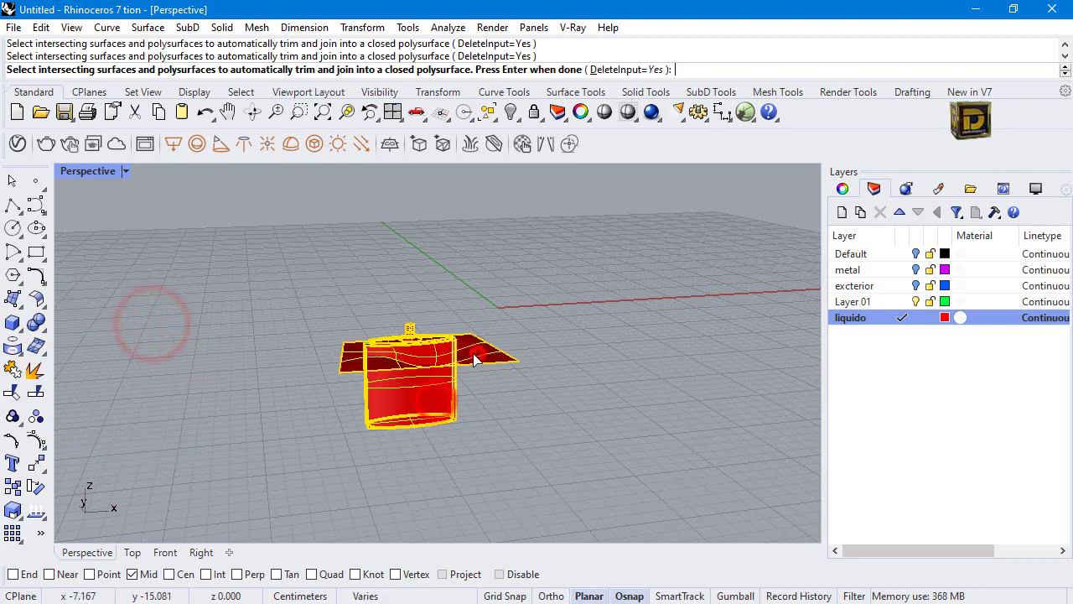
{"action": "key", "text": "Return"}
{"action": "scroll", "coordinate": [443, 347], "scroll_direction": "up", "scroll_amount": 5}
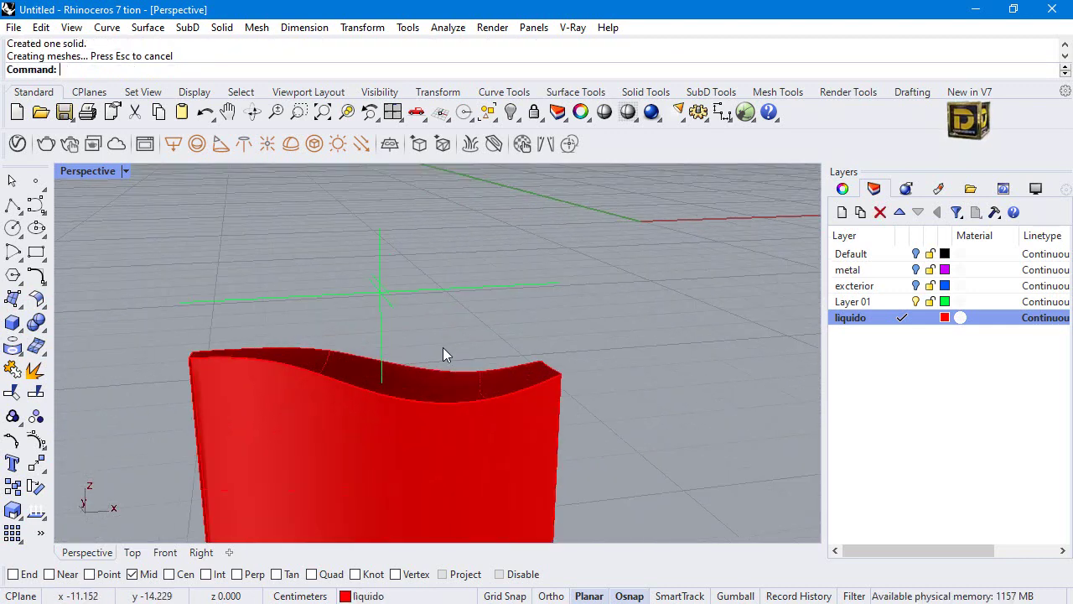
{"action": "scroll", "coordinate": [574, 344], "scroll_direction": "down", "scroll_amount": 3}
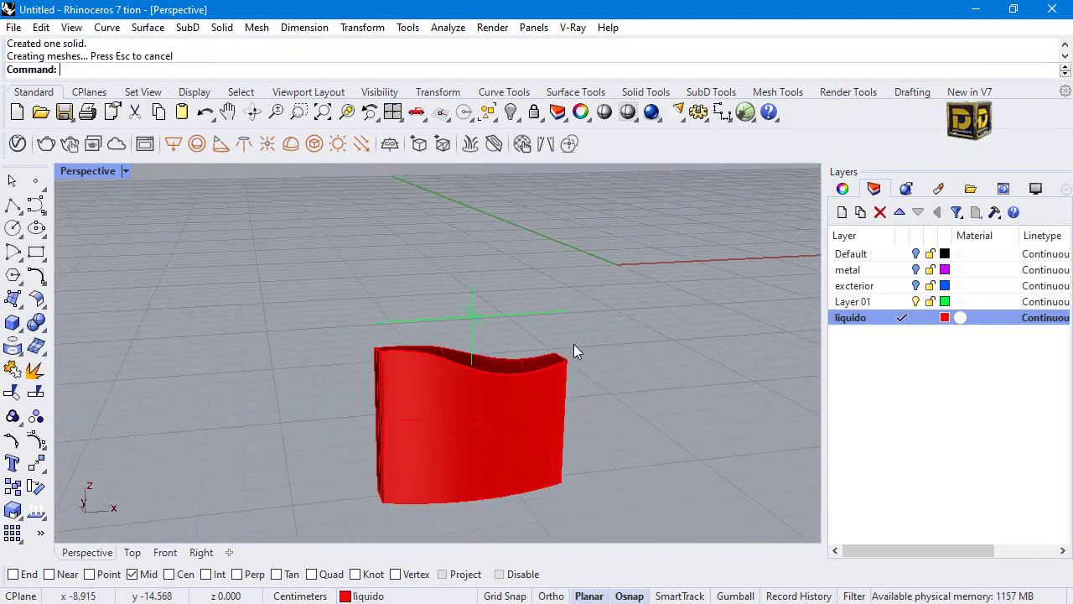
Turn the excterior, Default and metal layers back on to display the whole perfume bottle.
{"action": "left_click", "coordinate": [916, 286]}
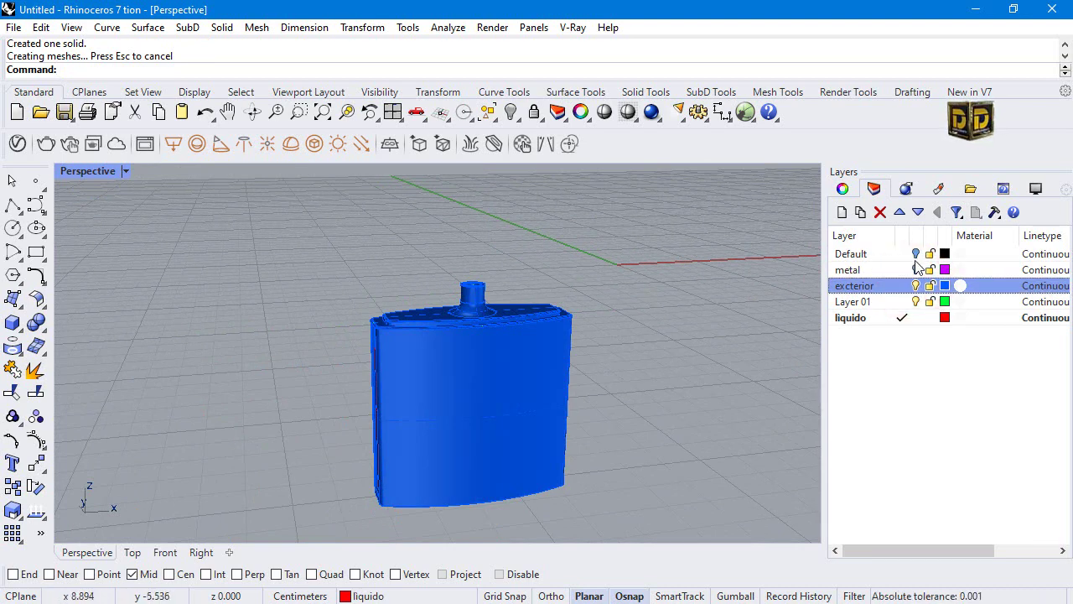
{"action": "left_click", "coordinate": [915, 253]}
{"action": "key", "text": "Return"}
{"action": "right_click_drag", "start_coordinate": [419, 343], "coordinate": [397, 373]}
{"action": "scroll", "coordinate": [591, 348], "scroll_direction": "up", "scroll_amount": 10}
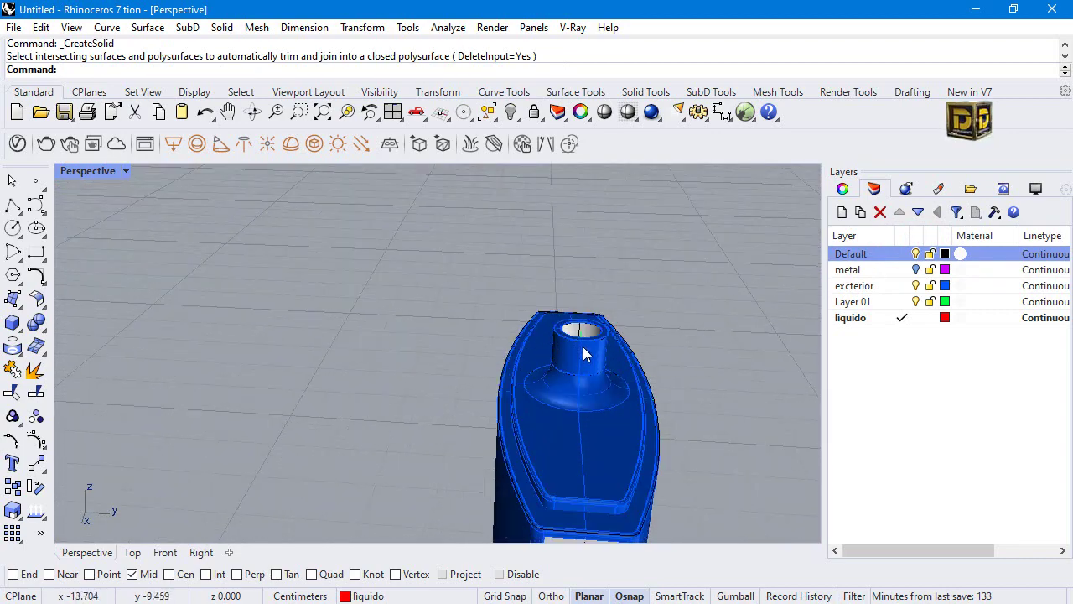
{"action": "left_click", "coordinate": [915, 269]}
{"action": "scroll", "coordinate": [460, 316], "scroll_direction": "down", "scroll_amount": 8}
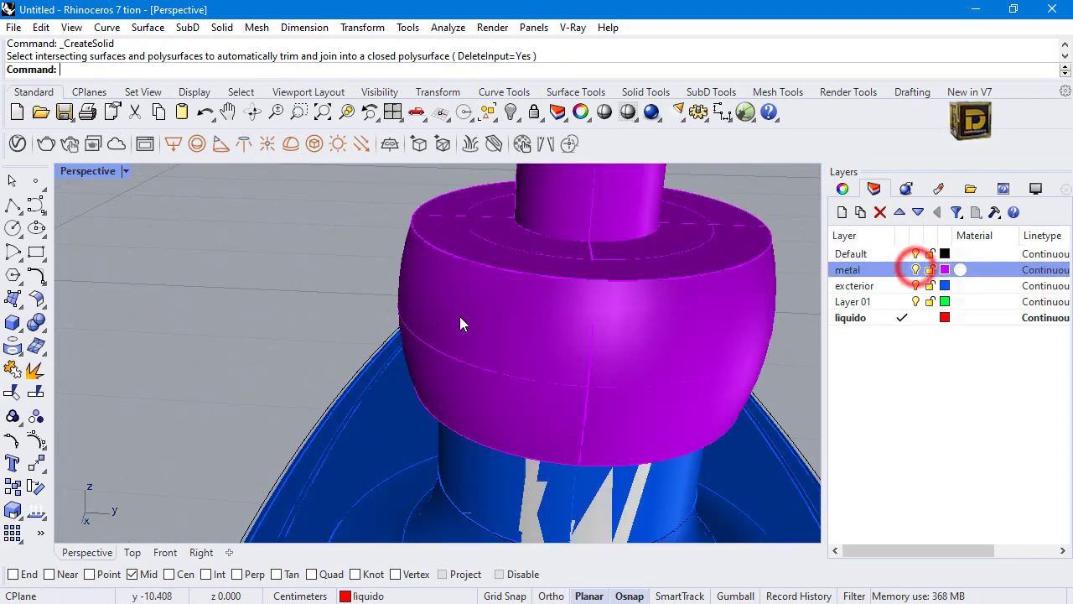
{"action": "right_click_drag", "start_coordinate": [270, 353], "coordinate": [402, 244]}
Return to the four-view layout and examine the liquid's wavy top and the bottle neck in the Front and Perspective views.
{"action": "key", "text": "Return"}
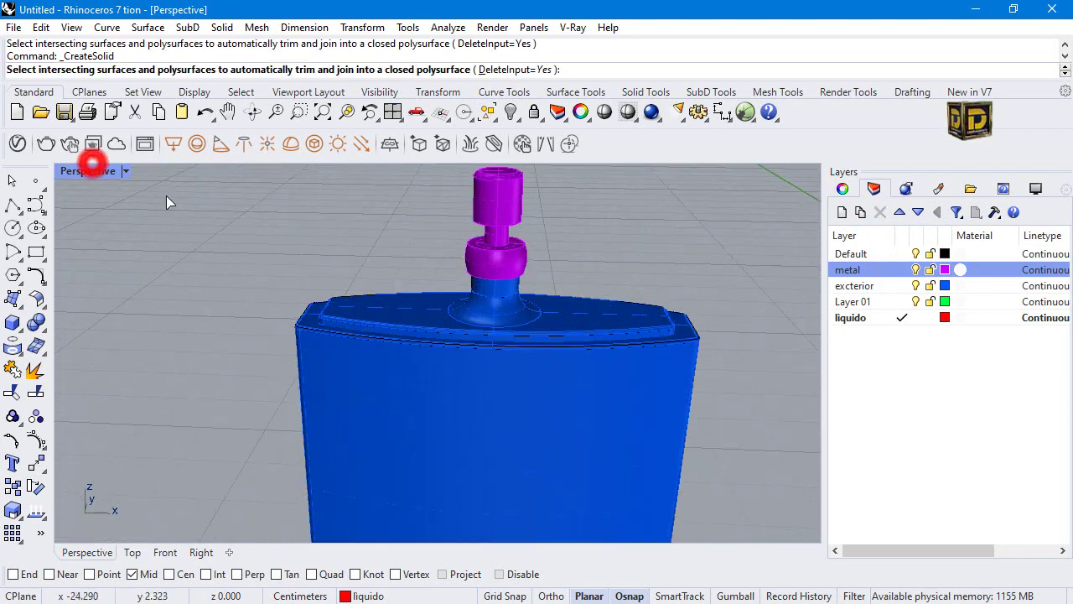
{"action": "double_click", "coordinate": [88, 171]}
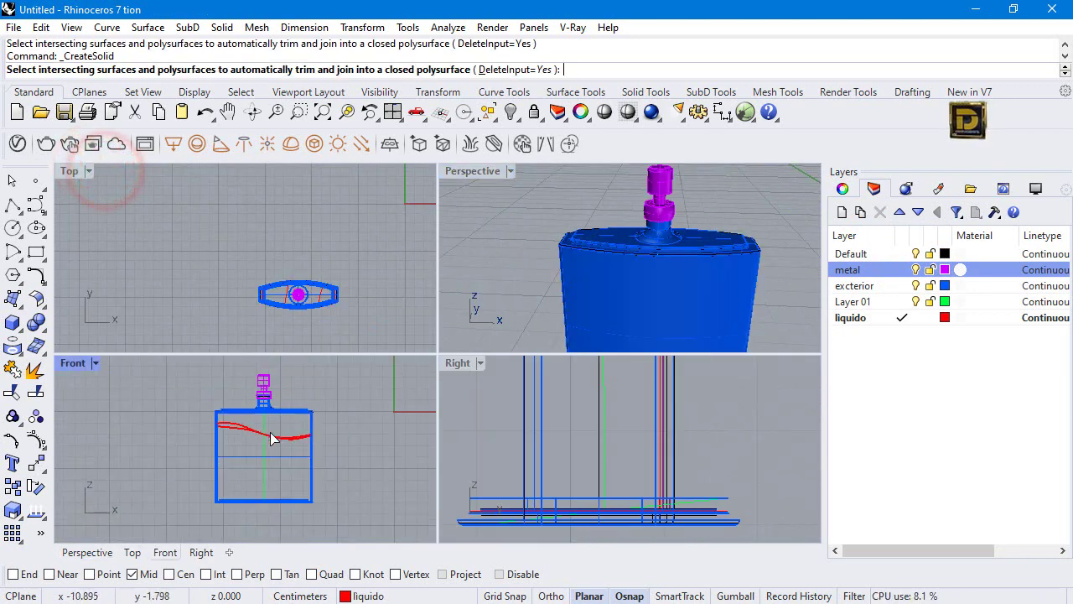
{"action": "scroll", "coordinate": [280, 398], "scroll_direction": "up", "scroll_amount": 5}
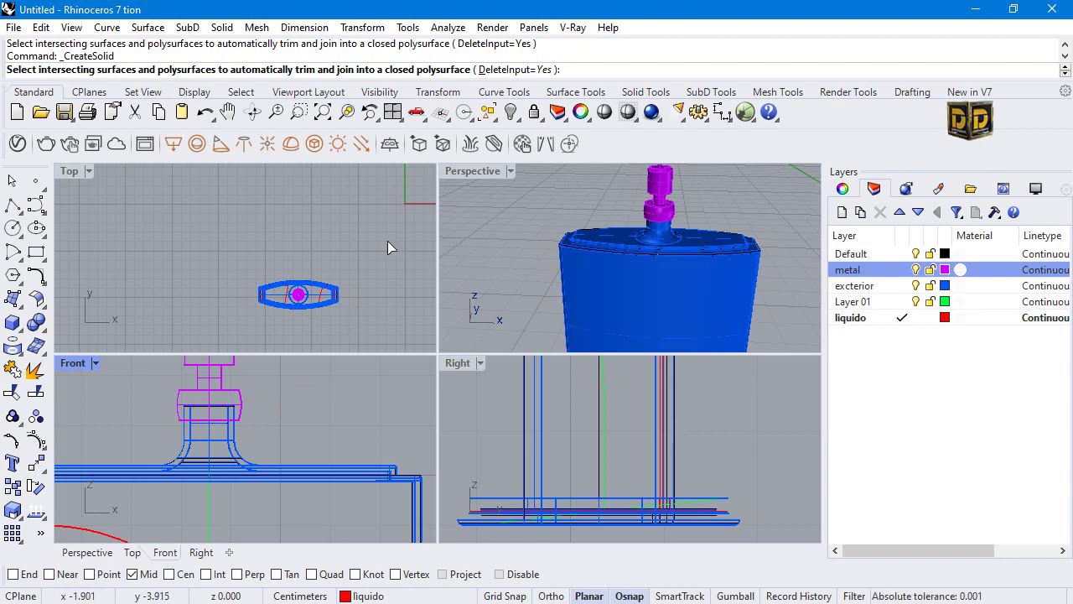
{"action": "scroll", "coordinate": [301, 476], "scroll_direction": "down", "scroll_amount": 5}
{"action": "scroll", "coordinate": [306, 470], "scroll_direction": "down", "scroll_amount": 3}
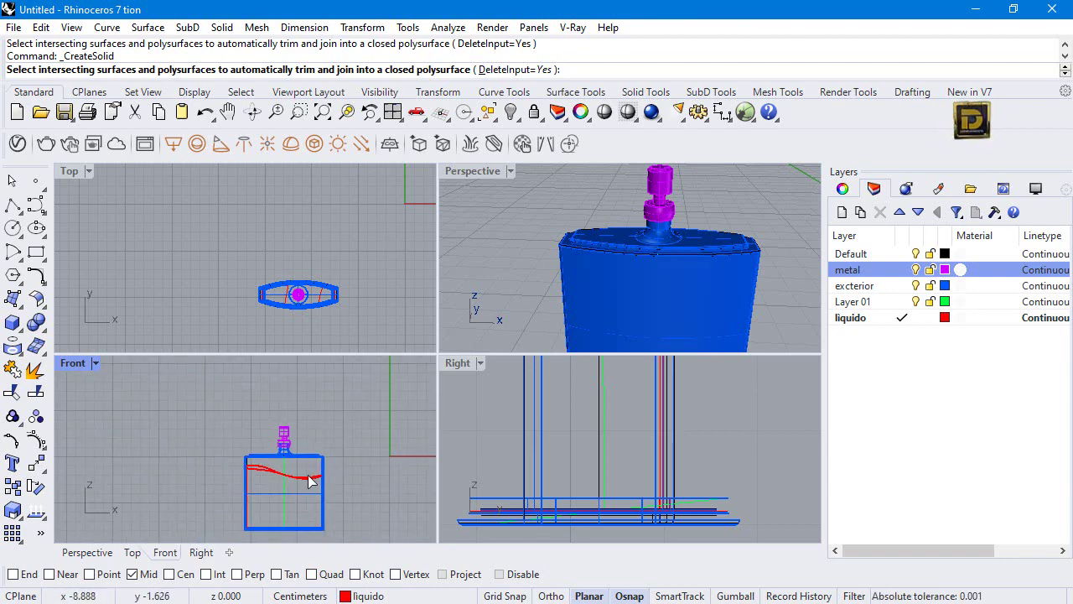
{"action": "scroll", "coordinate": [662, 236], "scroll_direction": "down", "scroll_amount": 3}
{"action": "right_click", "coordinate": [694, 240]}
{"action": "right_click_drag", "start_coordinate": [694, 240], "coordinate": [515, 217]}
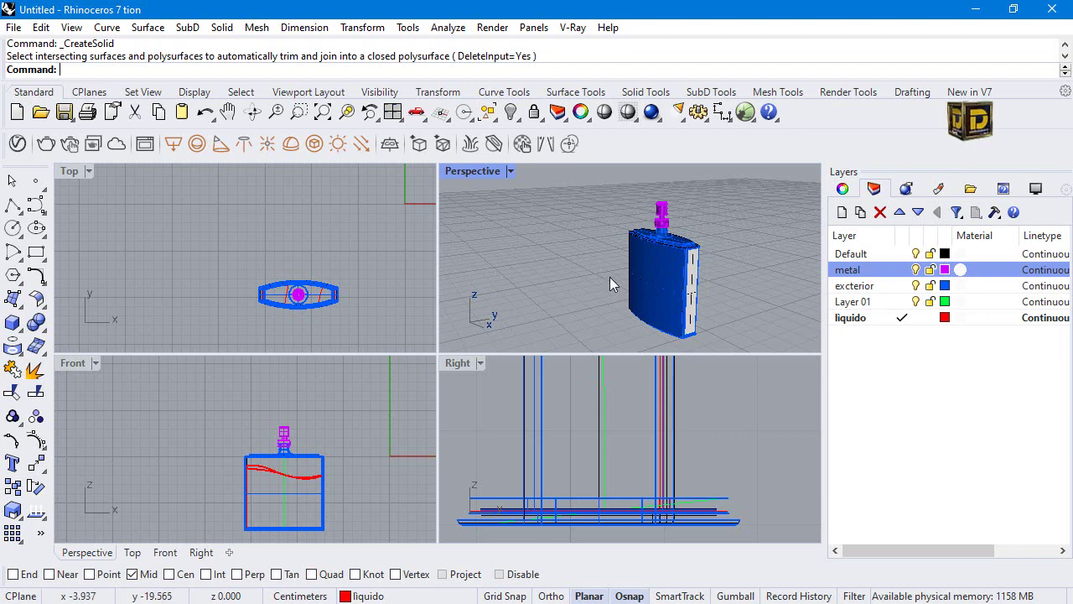
Hide the blue exterior body of the bottle.
{"action": "left_click", "coordinate": [673, 253]}
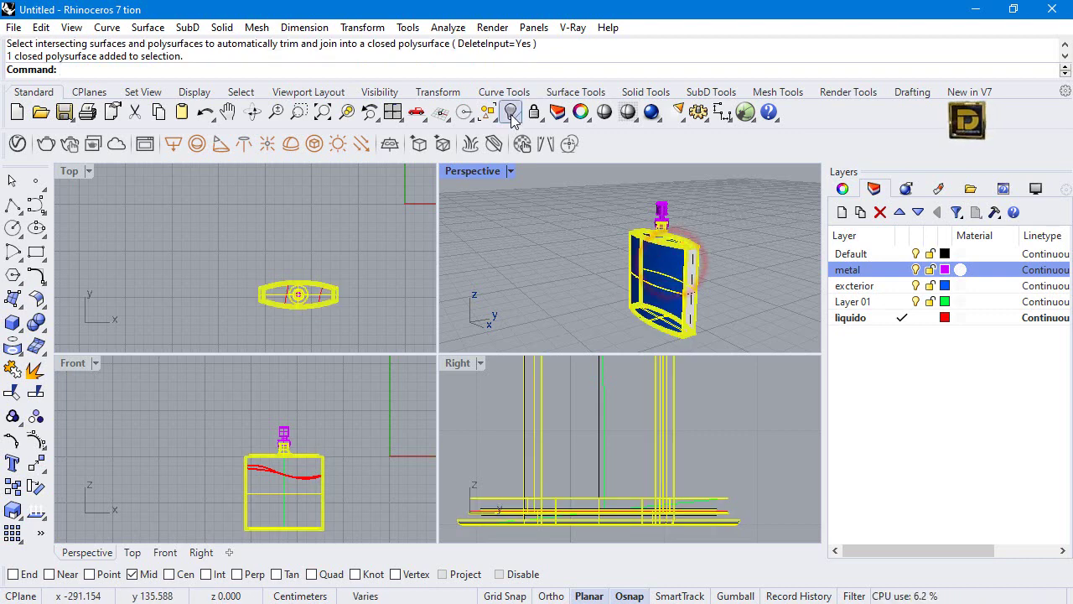
{"action": "left_click", "coordinate": [511, 111]}
{"action": "scroll", "coordinate": [691, 265], "scroll_direction": "up", "scroll_amount": 5}
{"action": "left_click", "coordinate": [687, 241]}
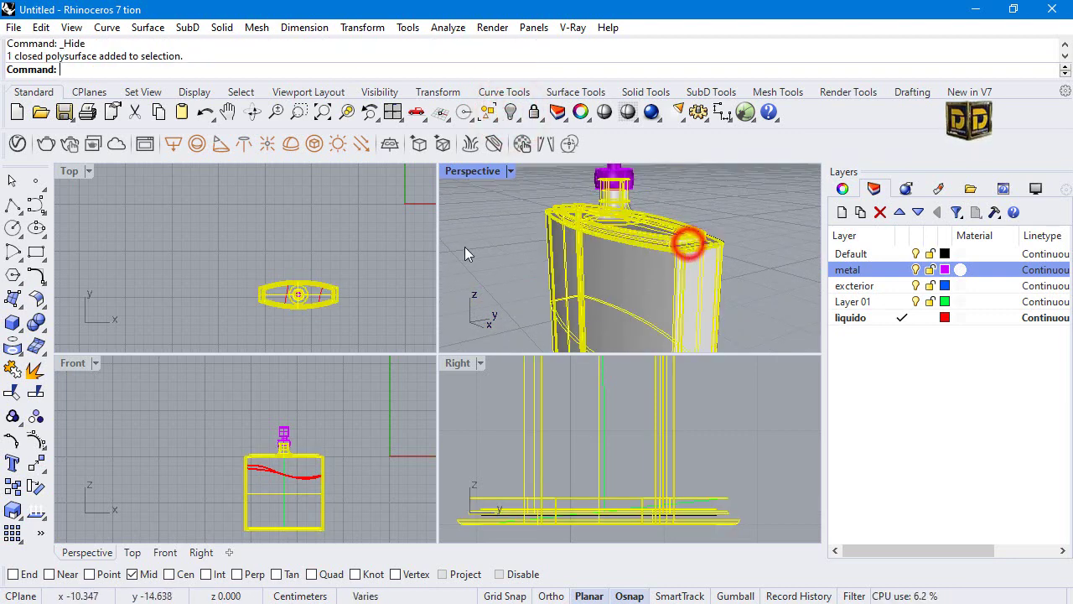
{"action": "left_click", "coordinate": [312, 247]}
Hide the red liquid solid and the remaining black bottle body, leaving the profile curves and metal cap parts.
{"action": "scroll", "coordinate": [311, 247], "scroll_direction": "up", "scroll_amount": 5}
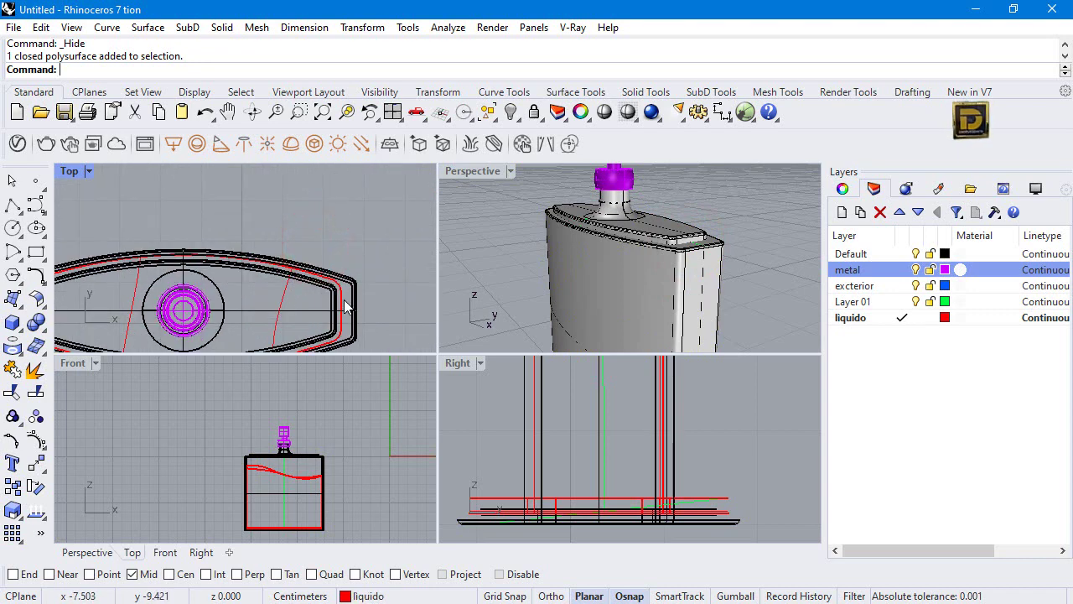
{"action": "left_click", "coordinate": [344, 301]}
{"action": "left_click", "coordinate": [296, 297]}
{"action": "left_click", "coordinate": [283, 295]}
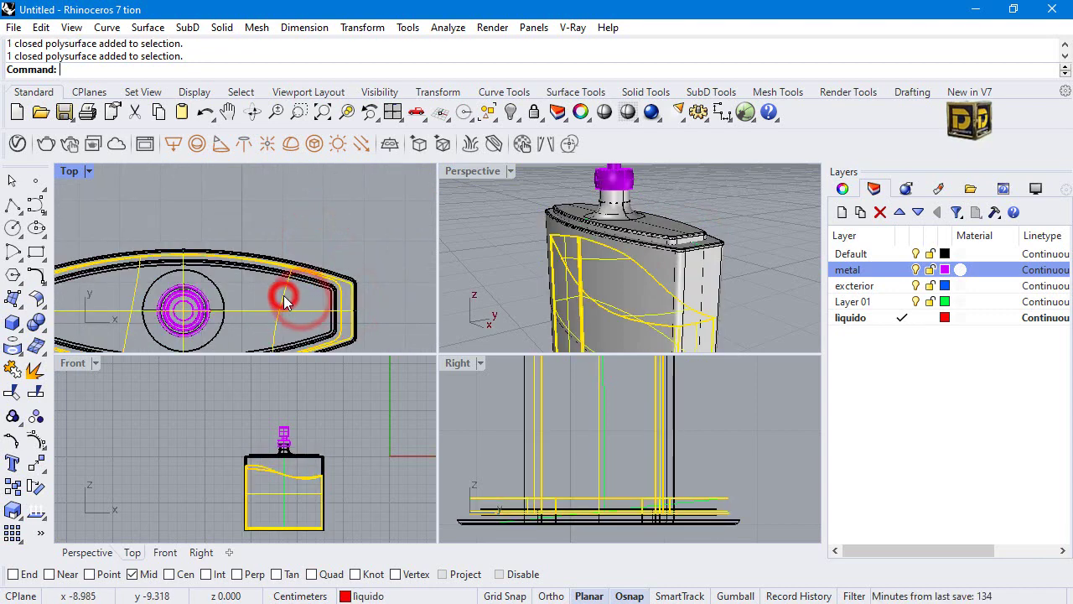
{"action": "left_click", "coordinate": [511, 111]}
{"action": "left_click", "coordinate": [341, 300]}
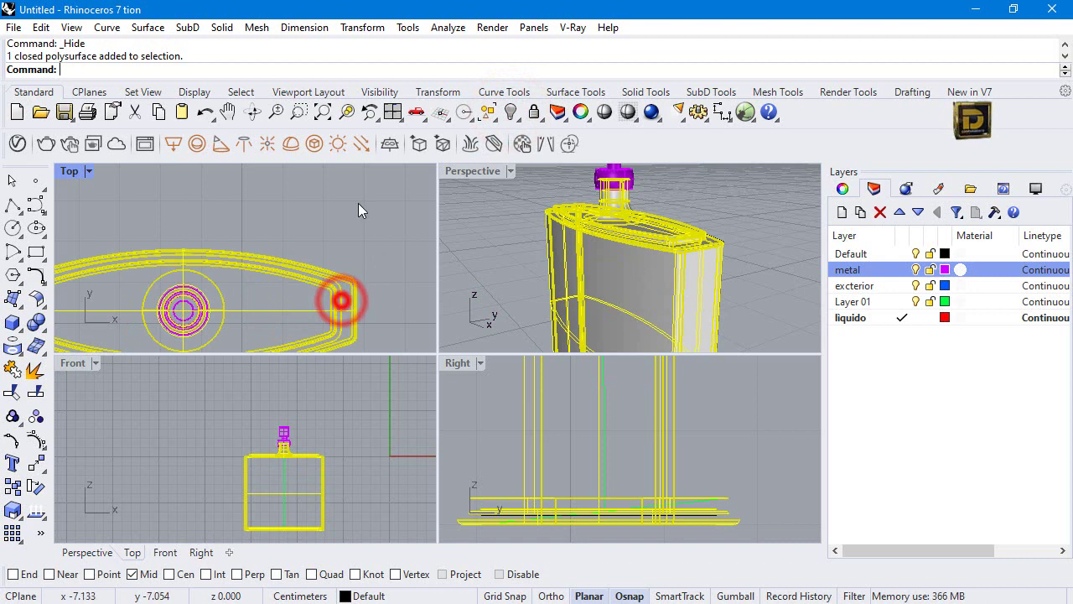
{"action": "left_click", "coordinate": [509, 112]}
Make Default the current layer and copy the lower inner profile curve straight up by 8 cm.
{"action": "left_click", "coordinate": [335, 297]}
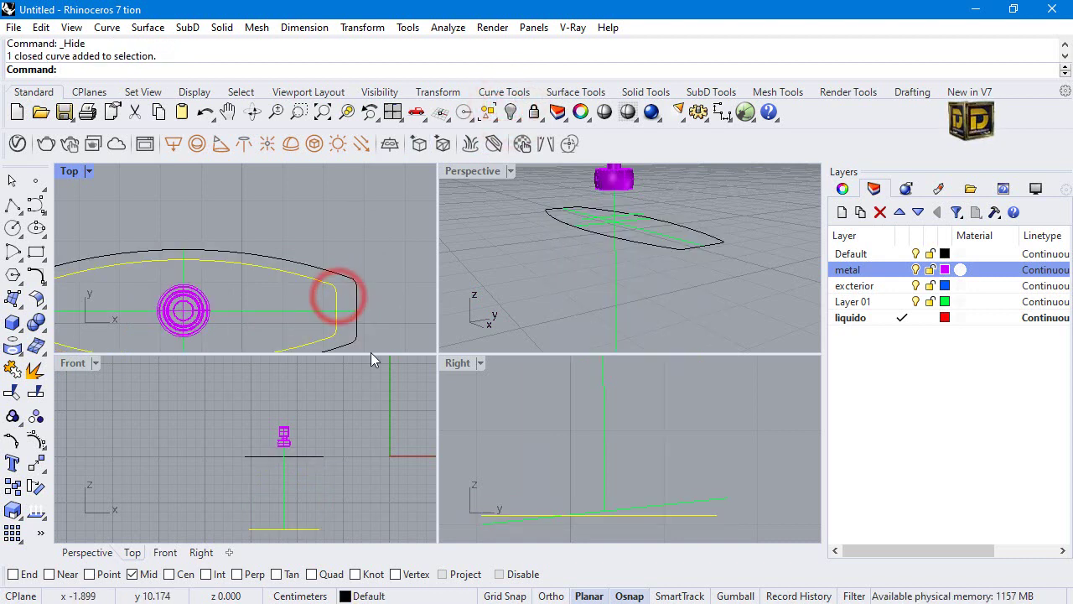
{"action": "left_click", "coordinate": [311, 459]}
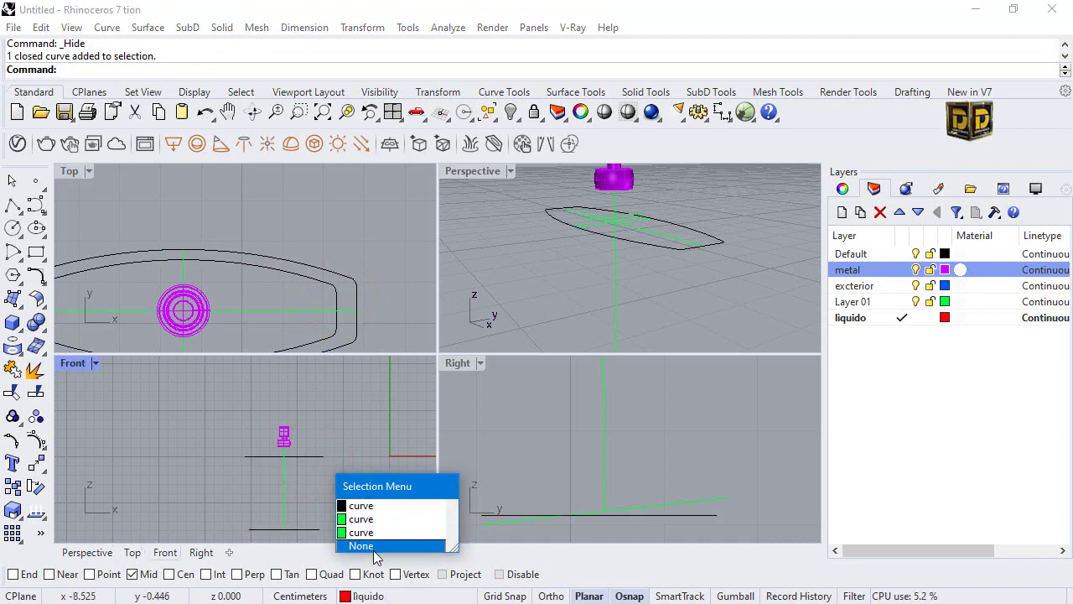
{"action": "left_click", "coordinate": [506, 264]}
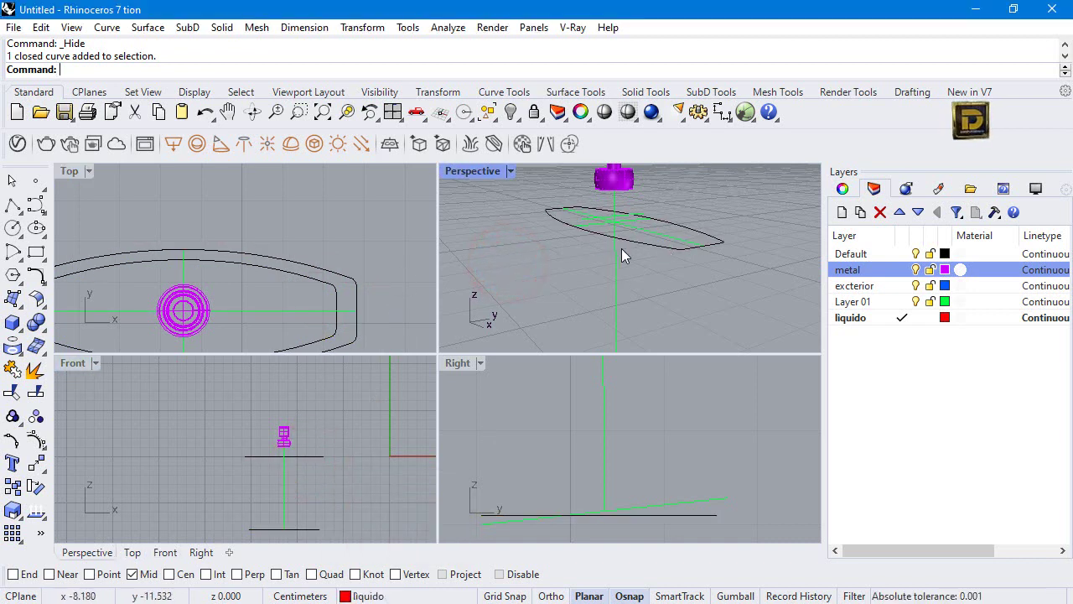
{"action": "scroll", "coordinate": [621, 248], "scroll_direction": "down", "scroll_amount": 3}
{"action": "left_click", "coordinate": [625, 335]}
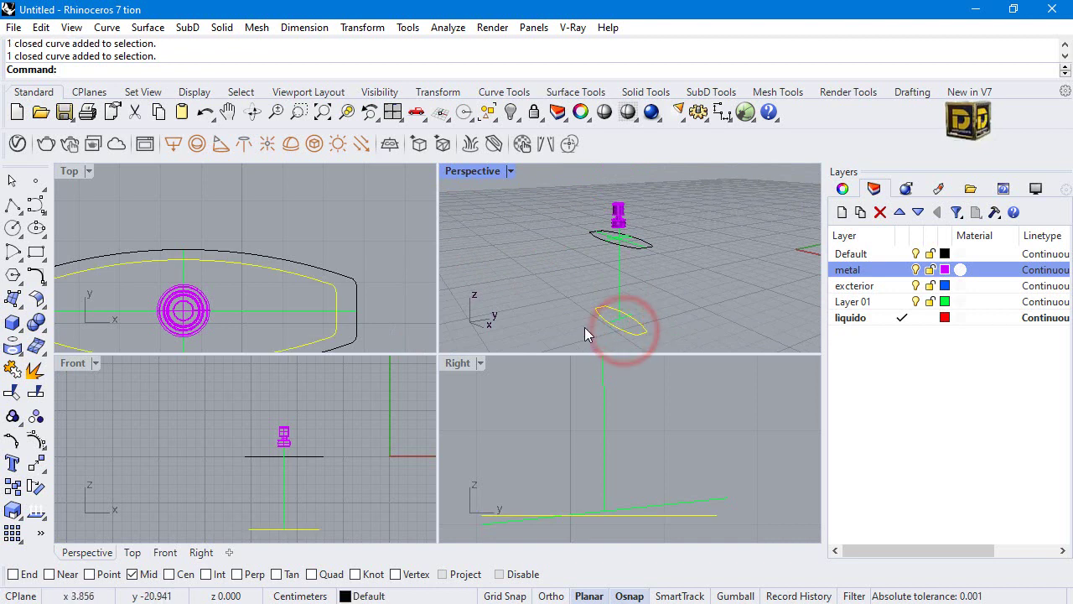
{"action": "left_click", "coordinate": [12, 486]}
{"action": "scroll", "coordinate": [331, 470], "scroll_direction": "down", "scroll_amount": 3}
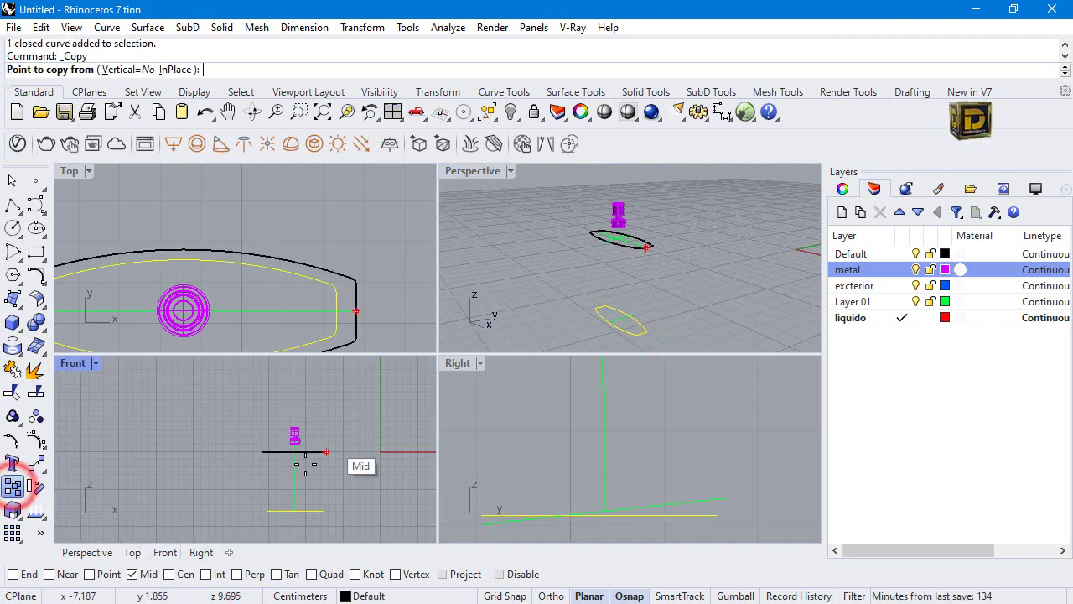
{"action": "left_click", "coordinate": [905, 254]}
{"action": "left_click", "coordinate": [903, 254]}
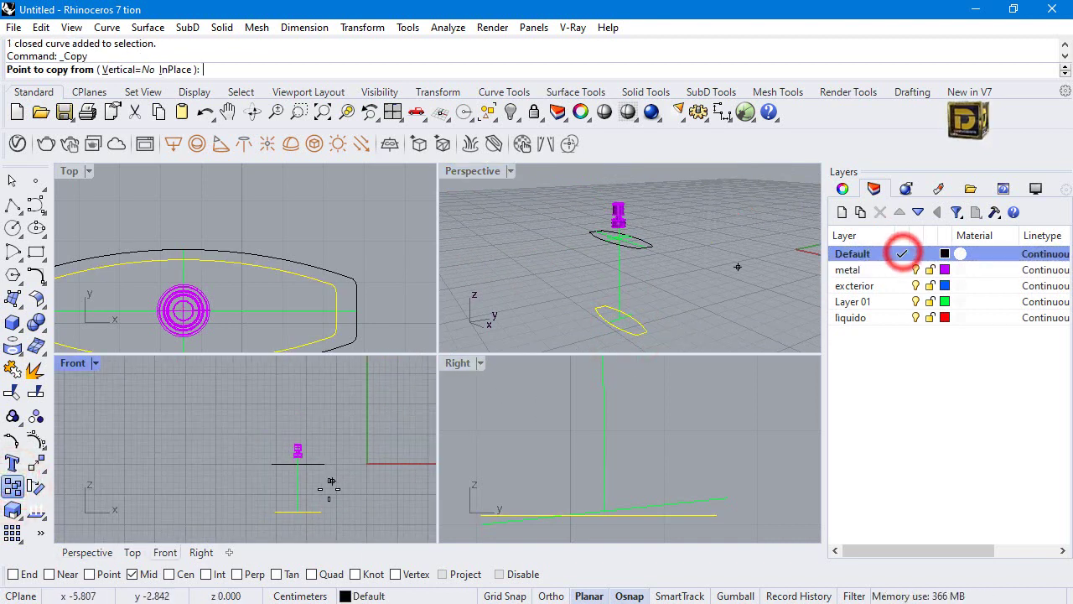
{"action": "left_click", "coordinate": [319, 512]}
{"action": "type", "text": "8"}
{"action": "key", "text": "Return"}
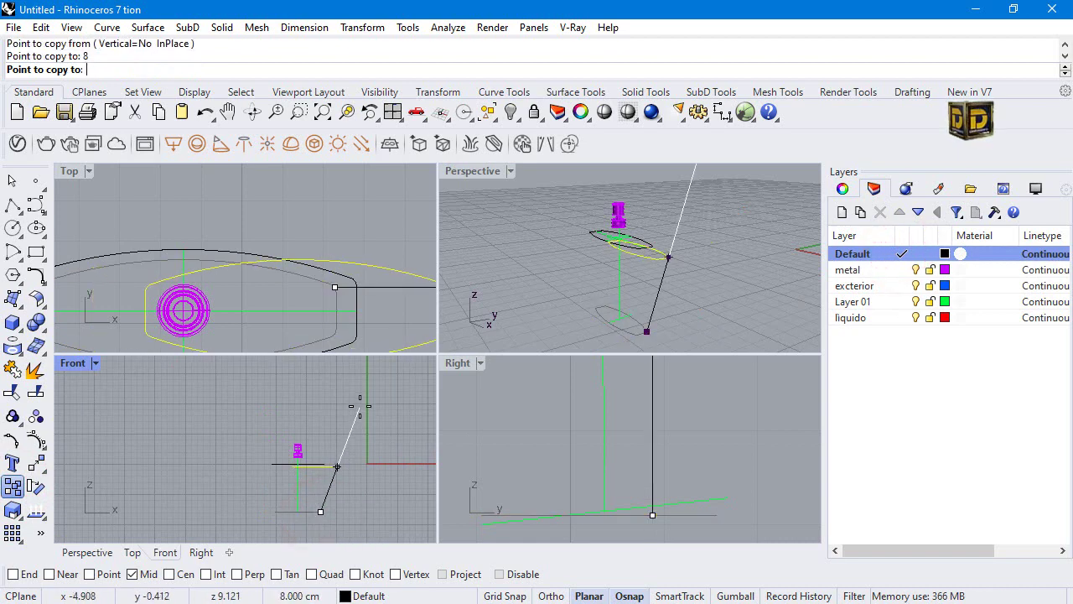
{"action": "left_click", "coordinate": [342, 389]}
{"action": "key", "text": "Return"}
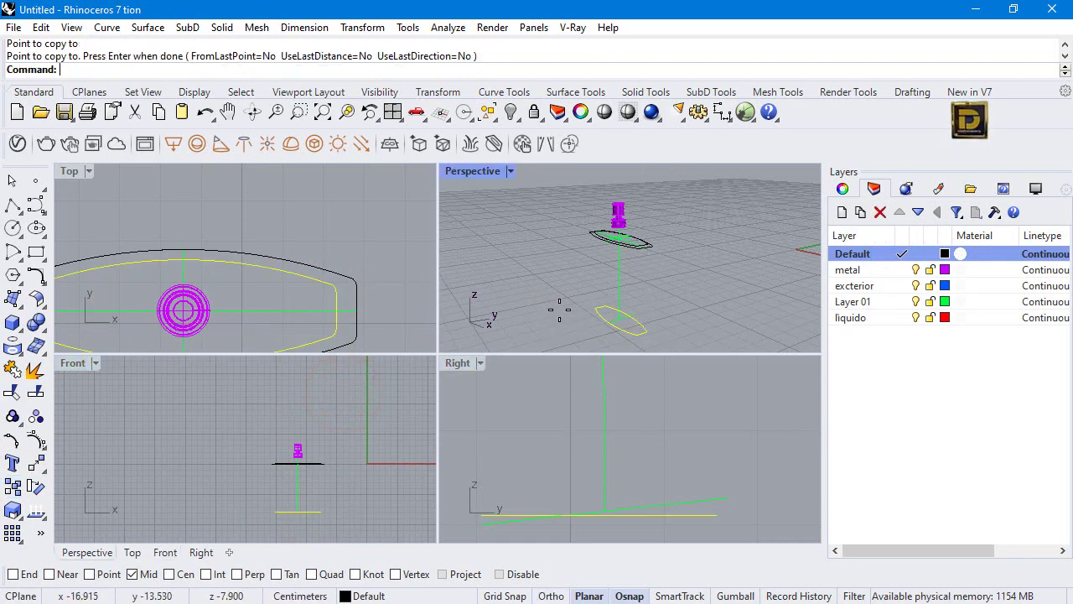
Examine the copied inner profile against the upper outer profile and the green guide lines in the Perspective and Right views.
{"action": "scroll", "coordinate": [662, 201], "scroll_direction": "up", "scroll_amount": 2}
{"action": "left_click", "coordinate": [640, 214]}
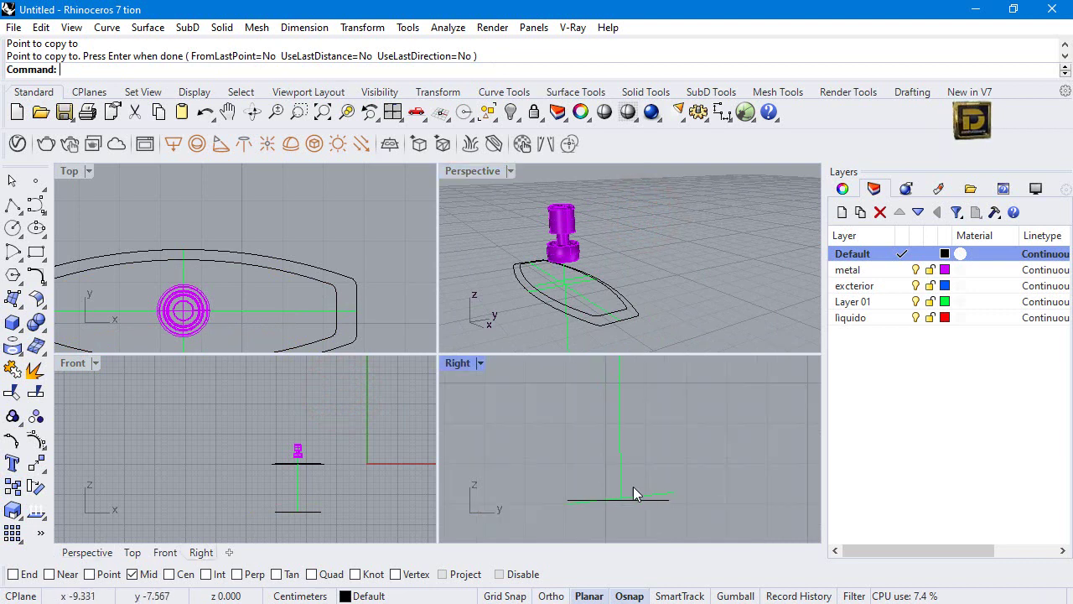
{"action": "scroll", "coordinate": [633, 486], "scroll_direction": "down", "scroll_amount": 2}
{"action": "left_click", "coordinate": [658, 495]}
{"action": "scroll", "coordinate": [617, 237], "scroll_direction": "down", "scroll_amount": 4}
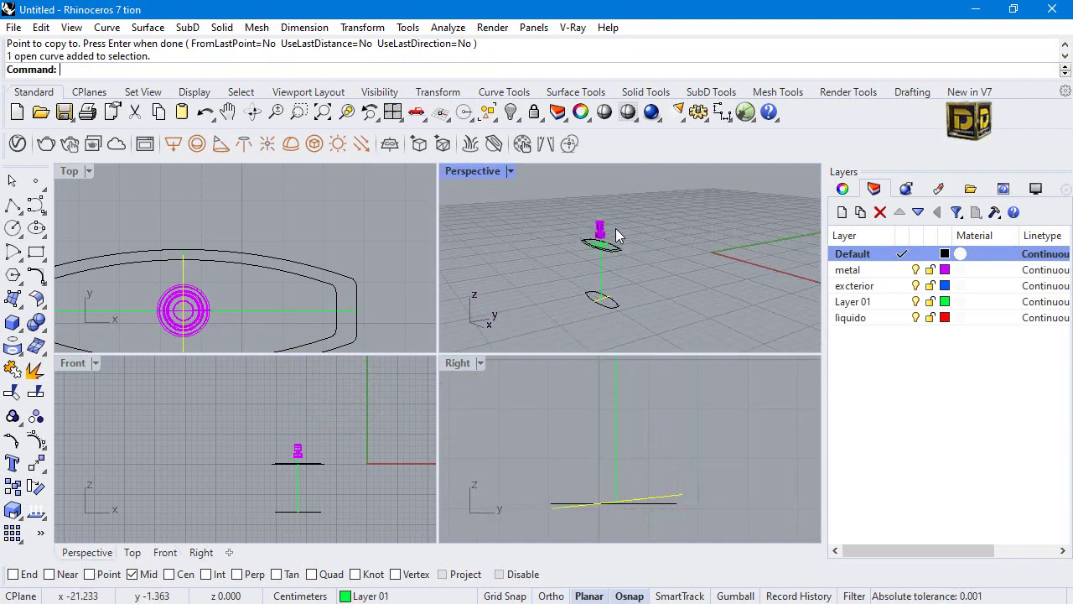
{"action": "left_click", "coordinate": [701, 260]}
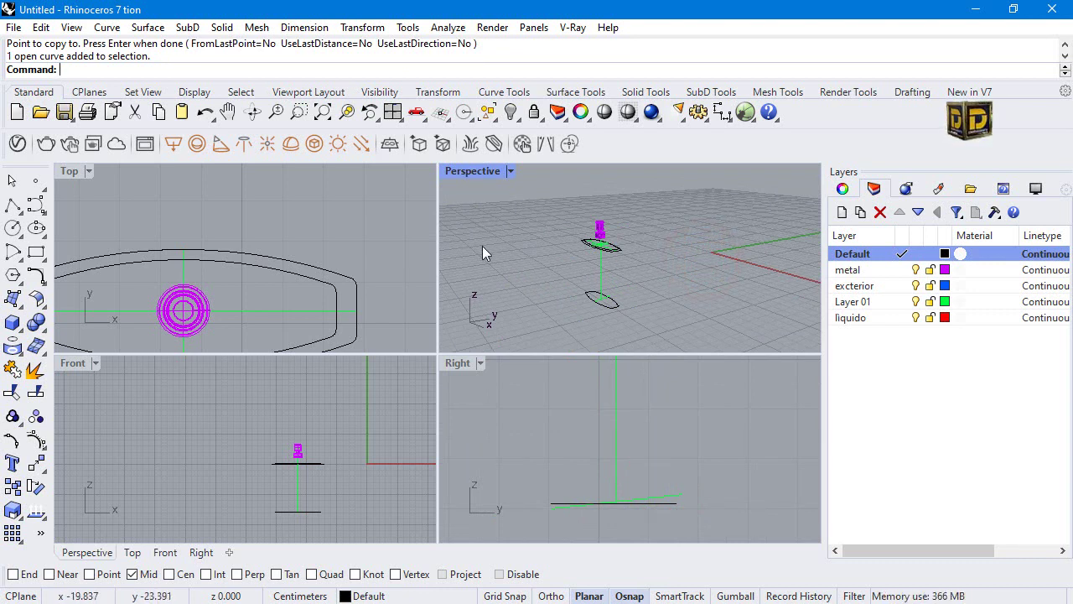
{"action": "scroll", "coordinate": [625, 231], "scroll_direction": "up", "scroll_amount": 5}
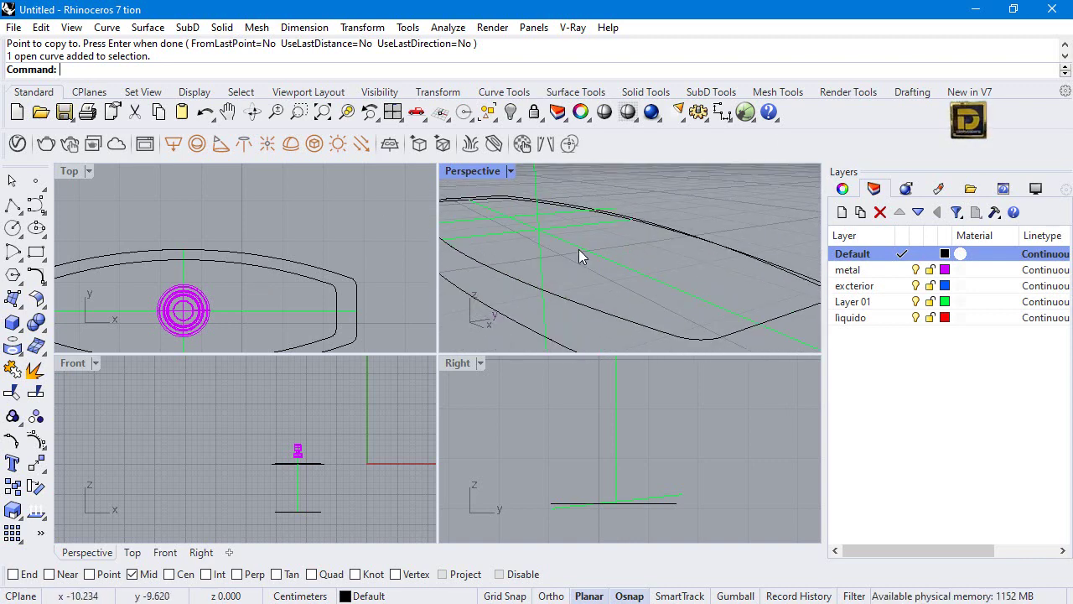
{"action": "scroll", "coordinate": [578, 249], "scroll_direction": "down", "scroll_amount": 2}
{"action": "left_click", "coordinate": [600, 274]}
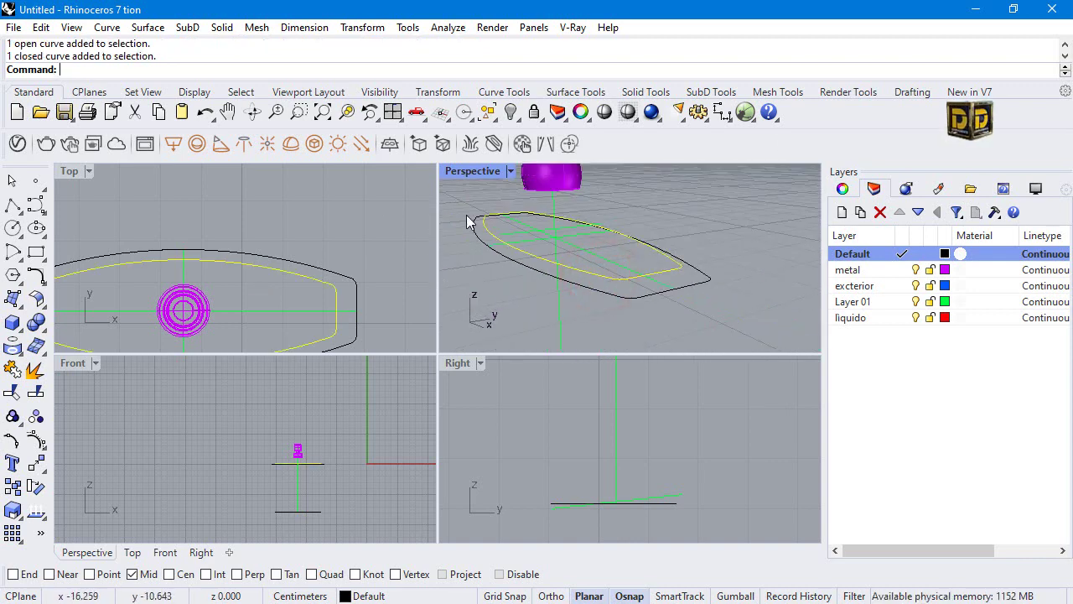
Extrude the upper outer profile curve upward about 3.9 cm as a solid, with BothSides set to No.
{"action": "left_click", "coordinate": [698, 286]}
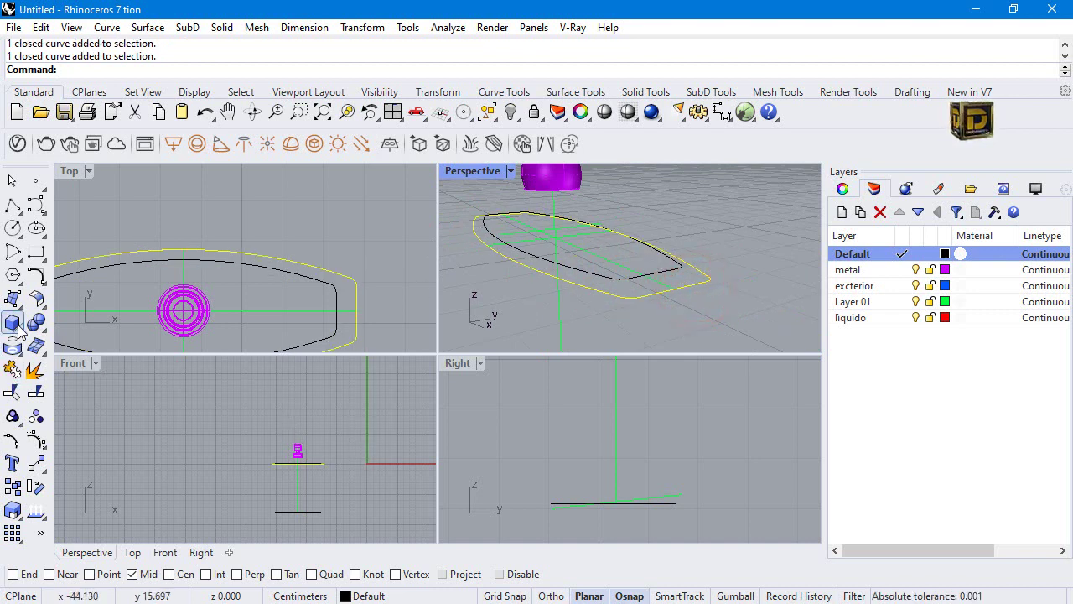
{"action": "left_click", "coordinate": [21, 331]}
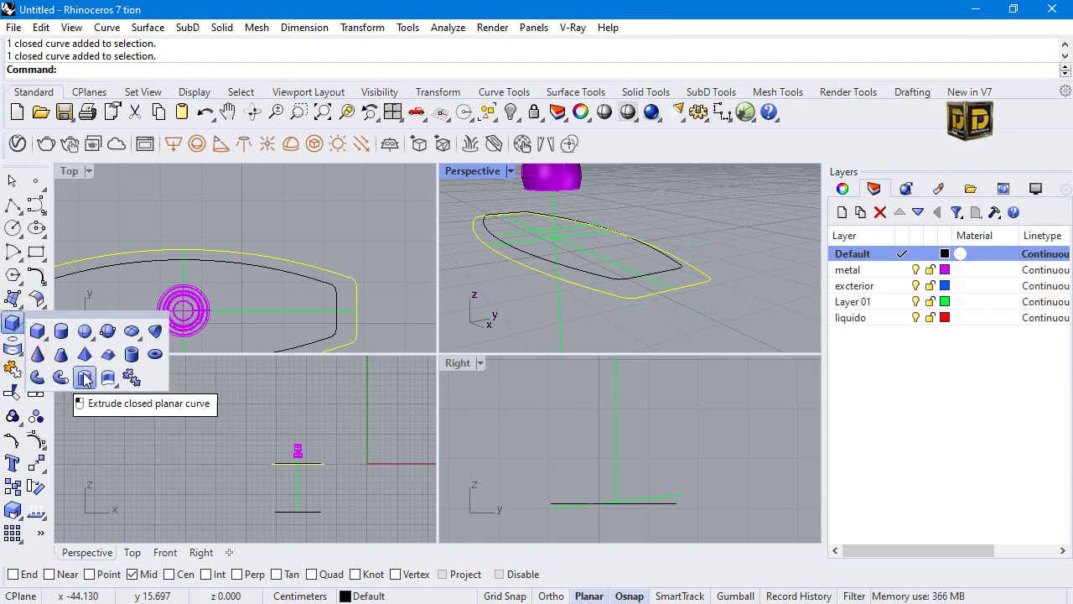
{"action": "left_click", "coordinate": [84, 379]}
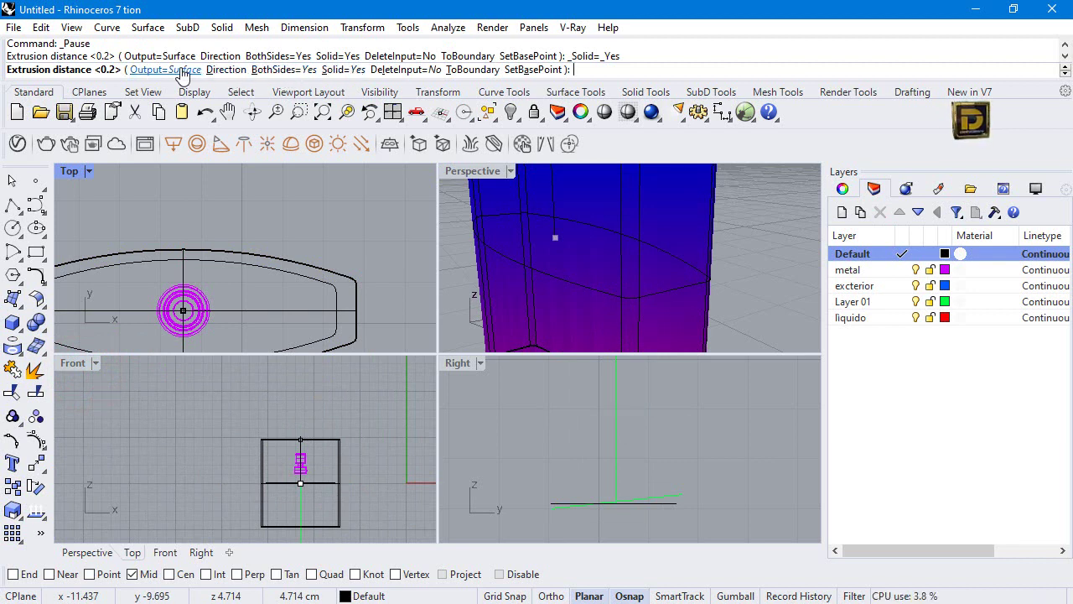
{"action": "left_click", "coordinate": [283, 70]}
{"action": "scroll", "coordinate": [301, 459], "scroll_direction": "up", "scroll_amount": 5}
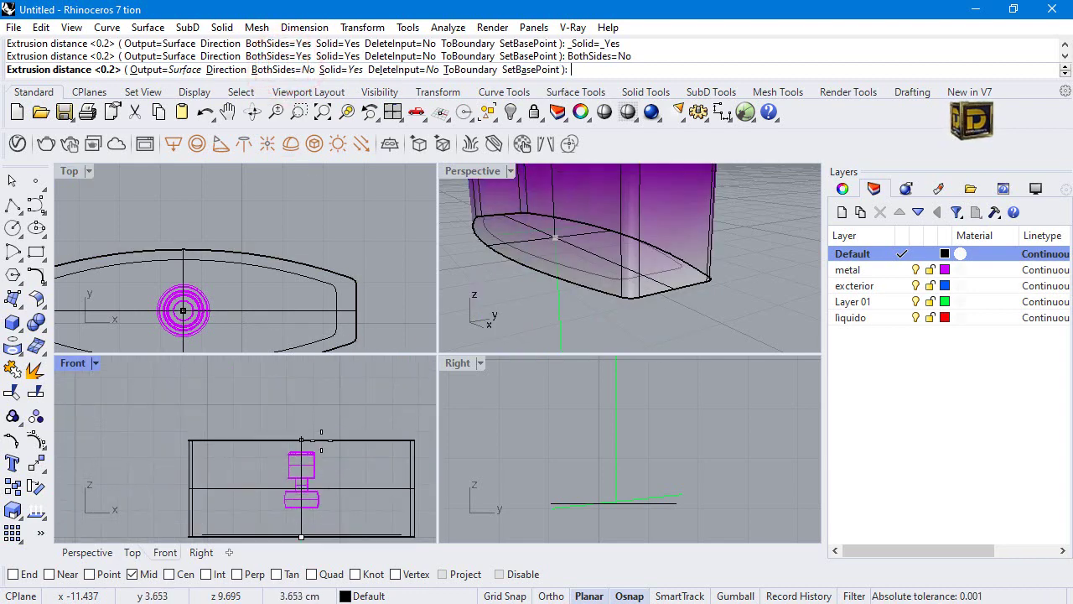
{"action": "left_click", "coordinate": [335, 433]}
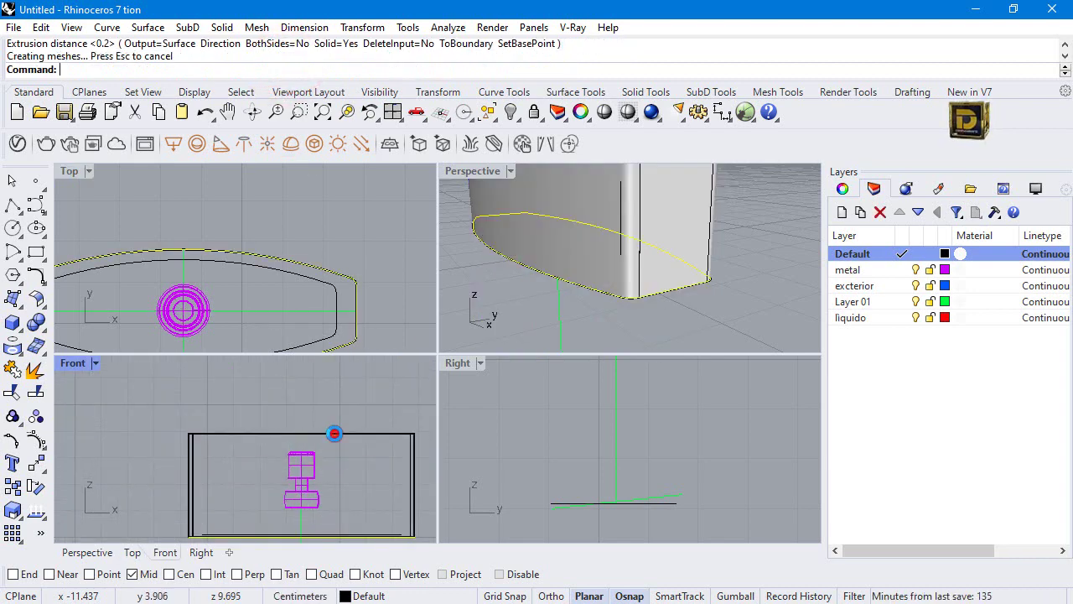
Maximize the Perspective view and show the hidden bottle objects to check the extruded cap block above the body.
{"action": "double_click", "coordinate": [472, 171]}
{"action": "scroll", "coordinate": [503, 193], "scroll_direction": "down", "scroll_amount": 3}
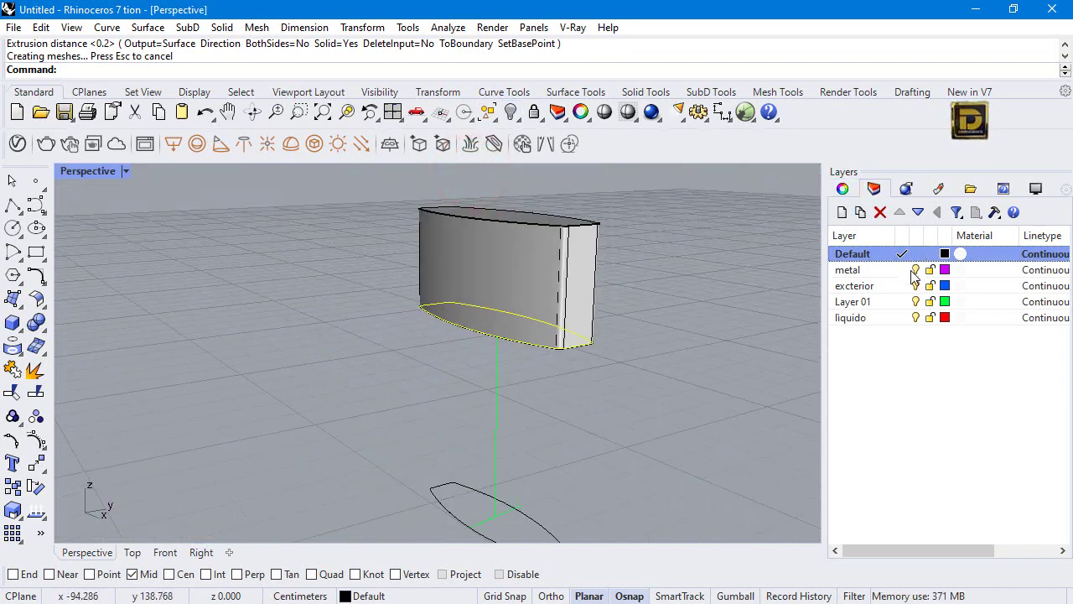
{"action": "left_click", "coordinate": [510, 111]}
{"action": "scroll", "coordinate": [260, 329], "scroll_direction": "down", "scroll_amount": 3}
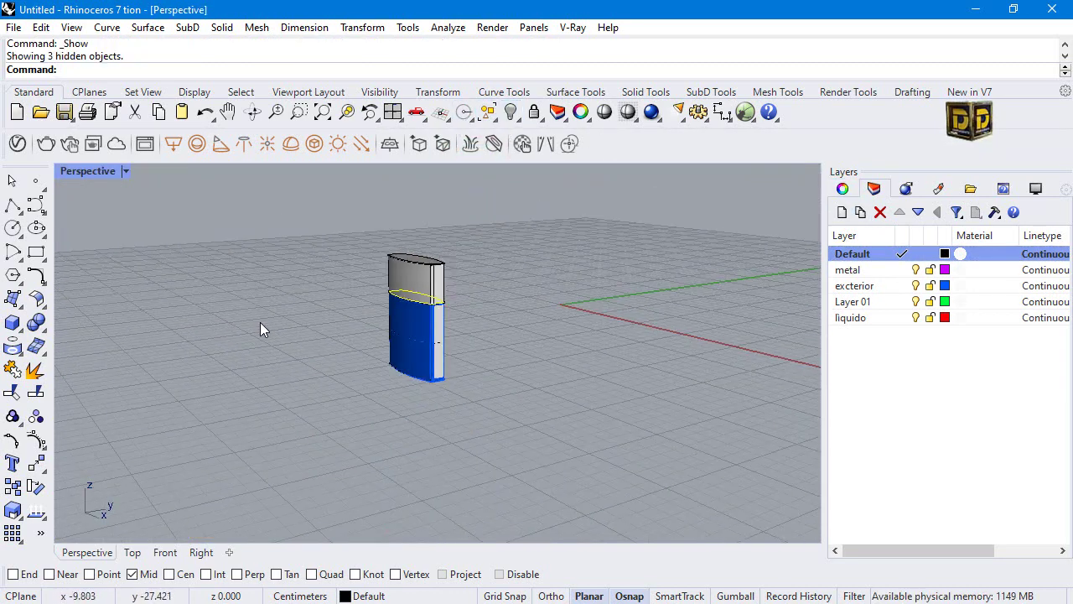
{"action": "right_click_drag", "start_coordinate": [260, 329], "coordinate": [477, 208]}
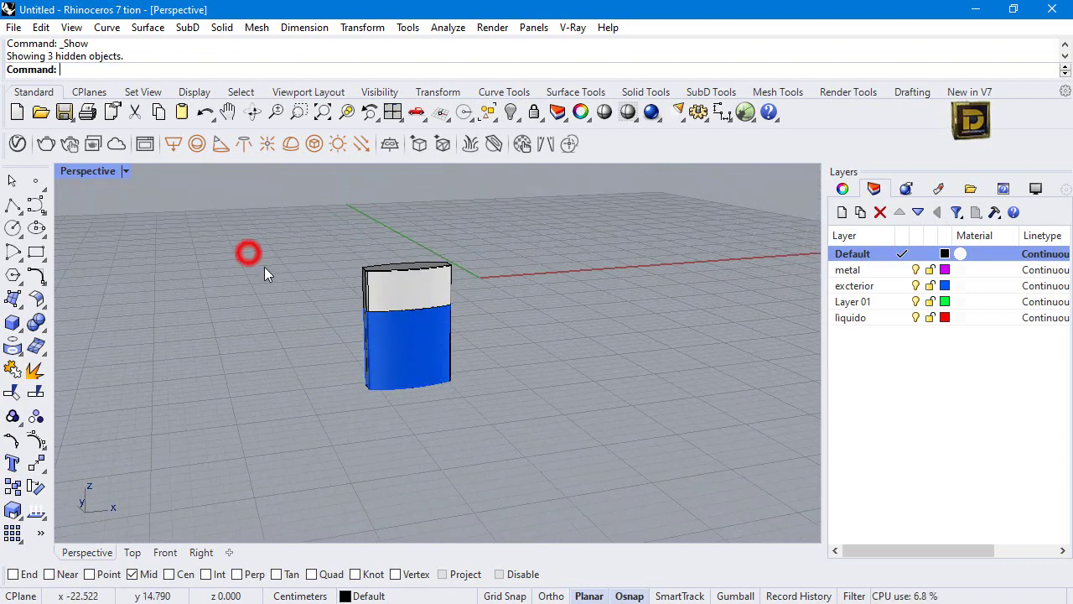
{"action": "scroll", "coordinate": [333, 280], "scroll_direction": "up", "scroll_amount": 6}
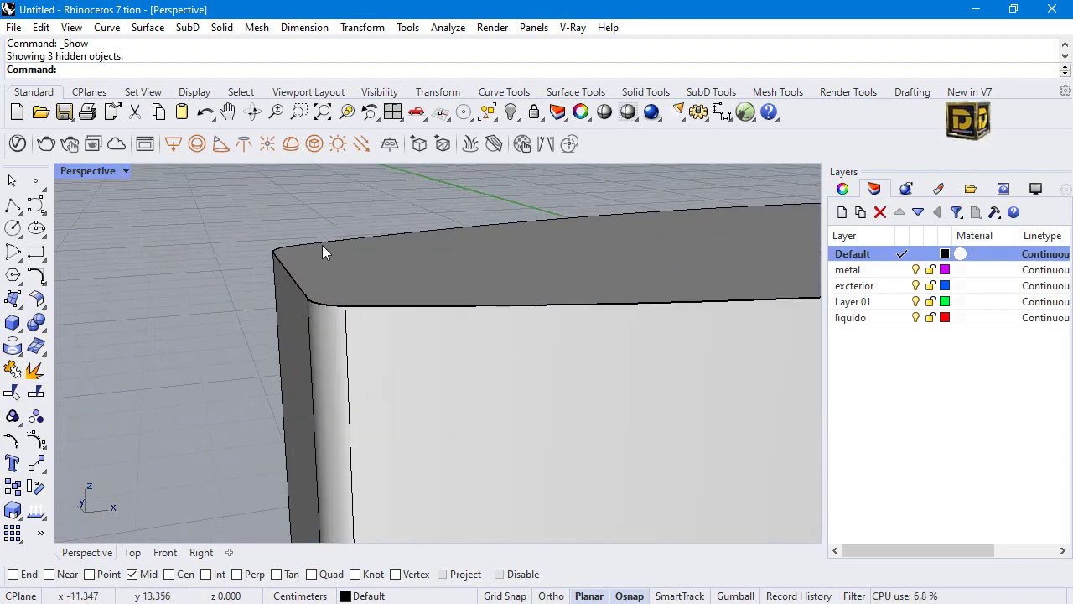
{"action": "scroll", "coordinate": [322, 245], "scroll_direction": "down", "scroll_amount": 5}
{"action": "left_click", "coordinate": [459, 327]}
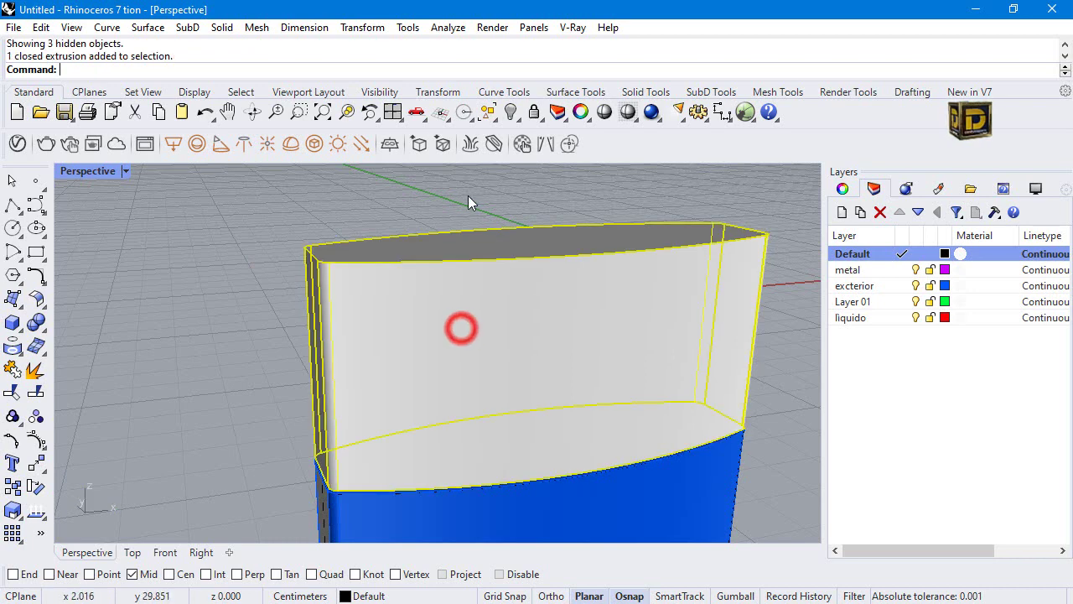
{"action": "left_click", "coordinate": [513, 114]}
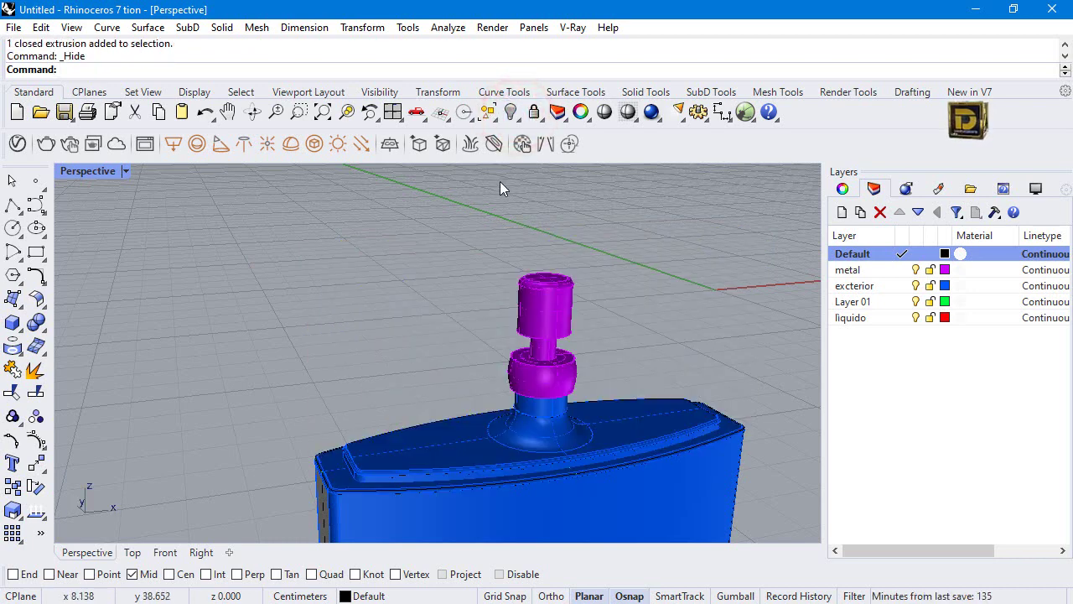
{"action": "key", "text": "ctrl+z"}
Isolate the extruded cap block so that all other objects are hidden.
{"action": "left_click", "coordinate": [462, 309]}
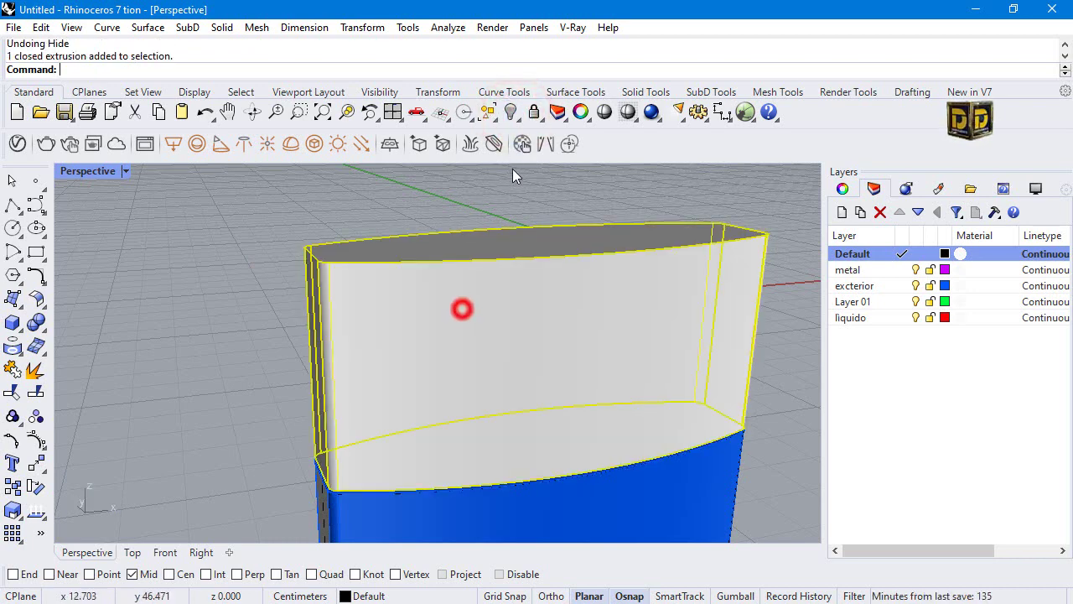
{"action": "left_click", "coordinate": [513, 115]}
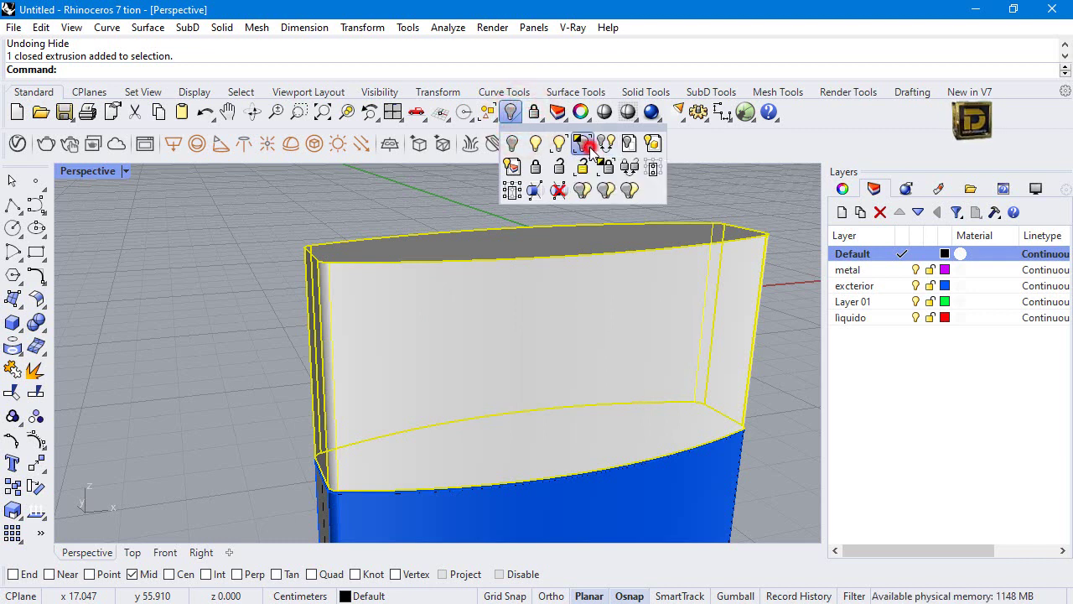
{"action": "left_click", "coordinate": [591, 147]}
{"action": "left_click", "coordinate": [216, 285]}
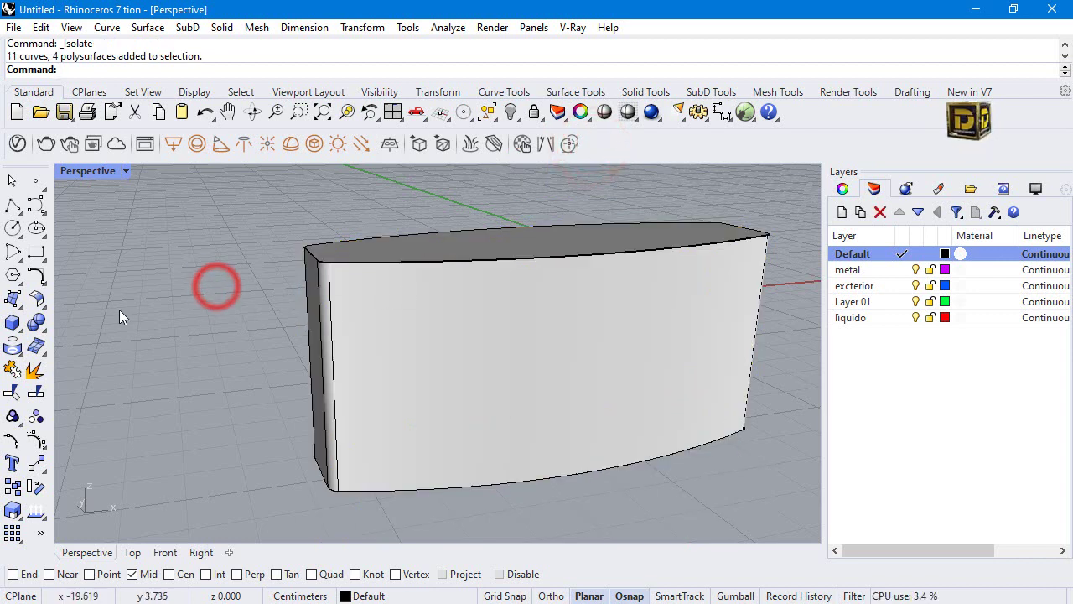
Fillet the upper and lower outline edges of the isolated cap block with a 0.1 cm radius.
{"action": "left_click", "coordinate": [37, 323]}
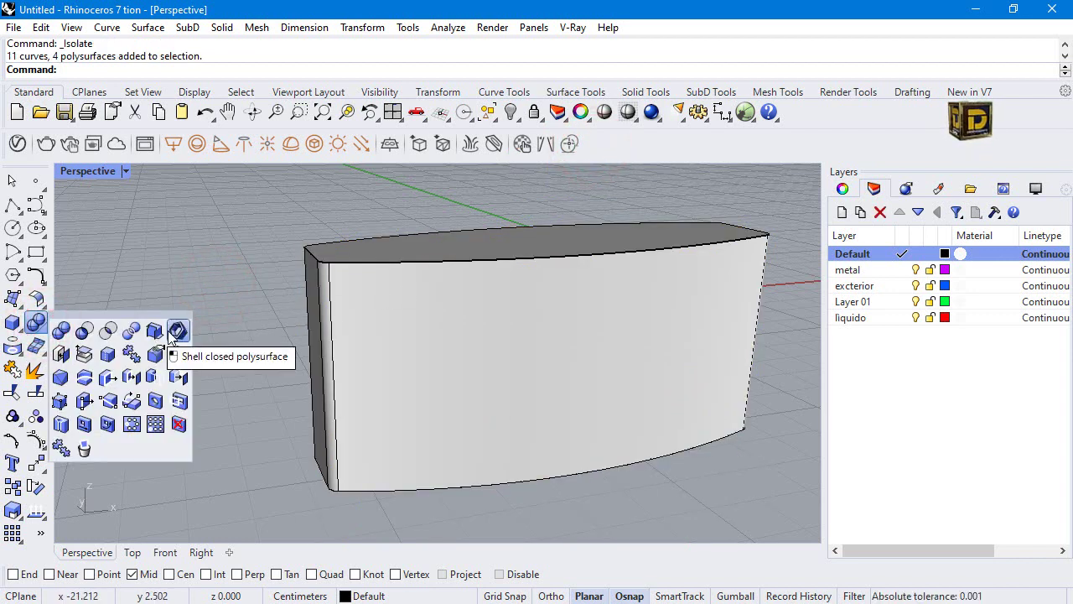
{"action": "left_click", "coordinate": [179, 353]}
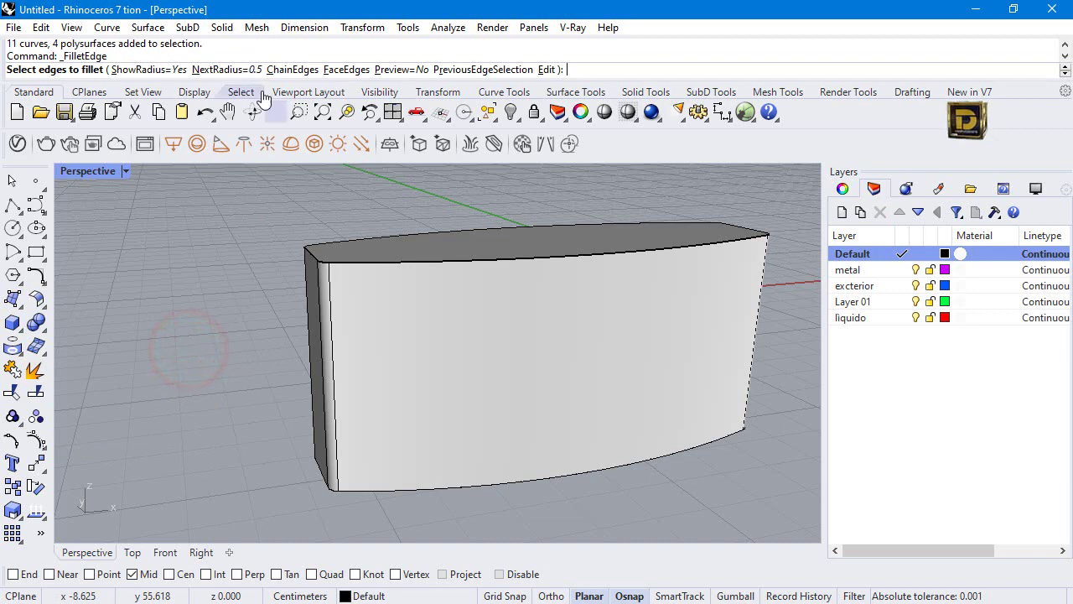
{"action": "left_click_drag", "start_coordinate": [240, 196], "coordinate": [210, 250]}
{"action": "left_click", "coordinate": [243, 69]}
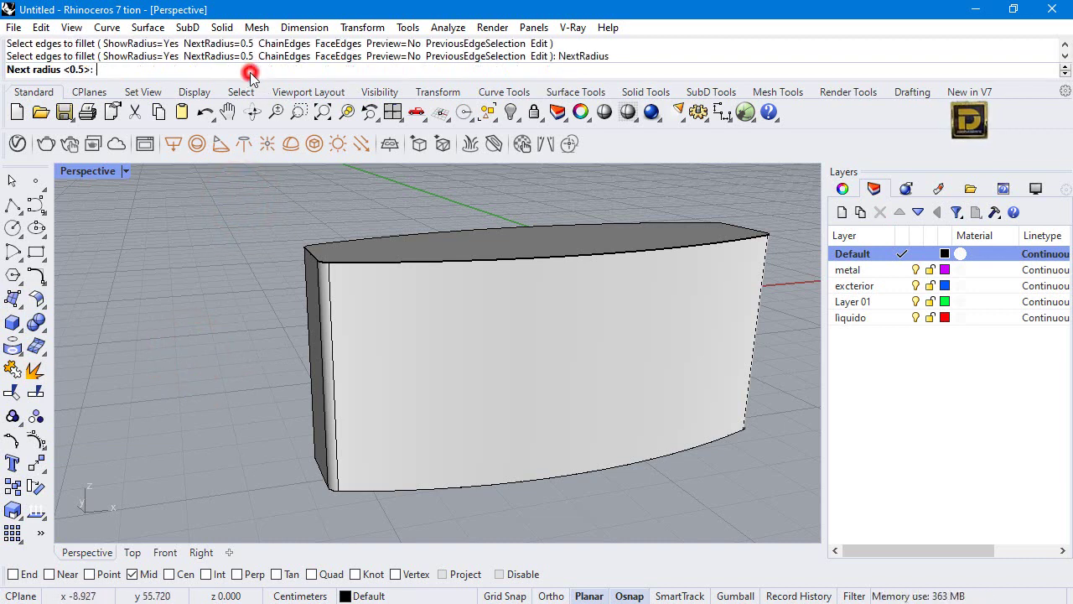
{"action": "type", "text": "0.1"}
{"action": "key", "text": "Return"}
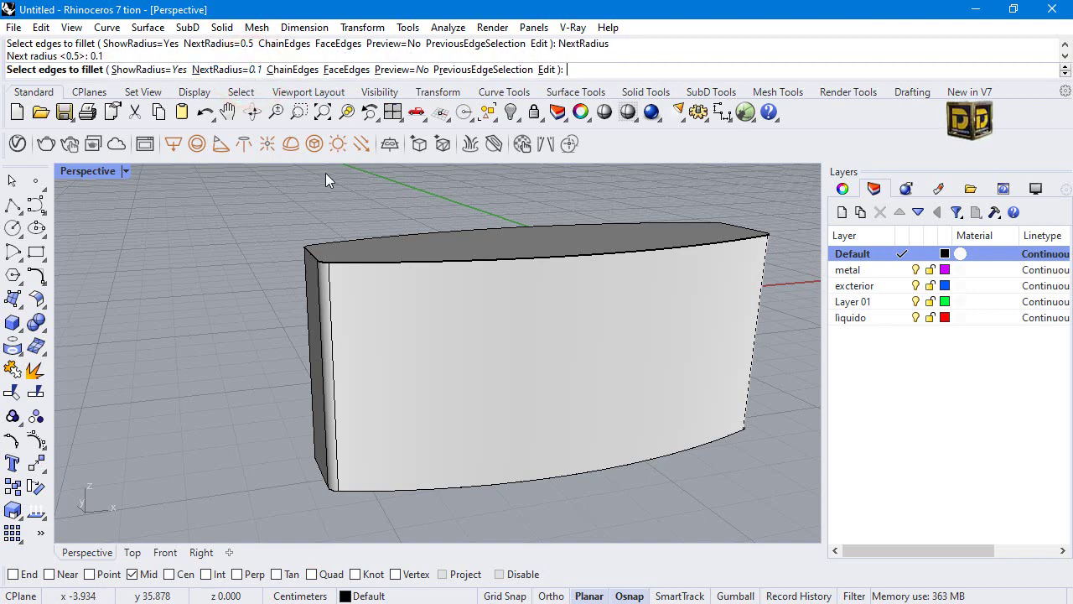
{"action": "scroll", "coordinate": [319, 181], "scroll_direction": "down", "scroll_amount": 3}
{"action": "left_click_drag", "start_coordinate": [304, 189], "coordinate": [650, 447]}
{"action": "key", "text": "Return"}
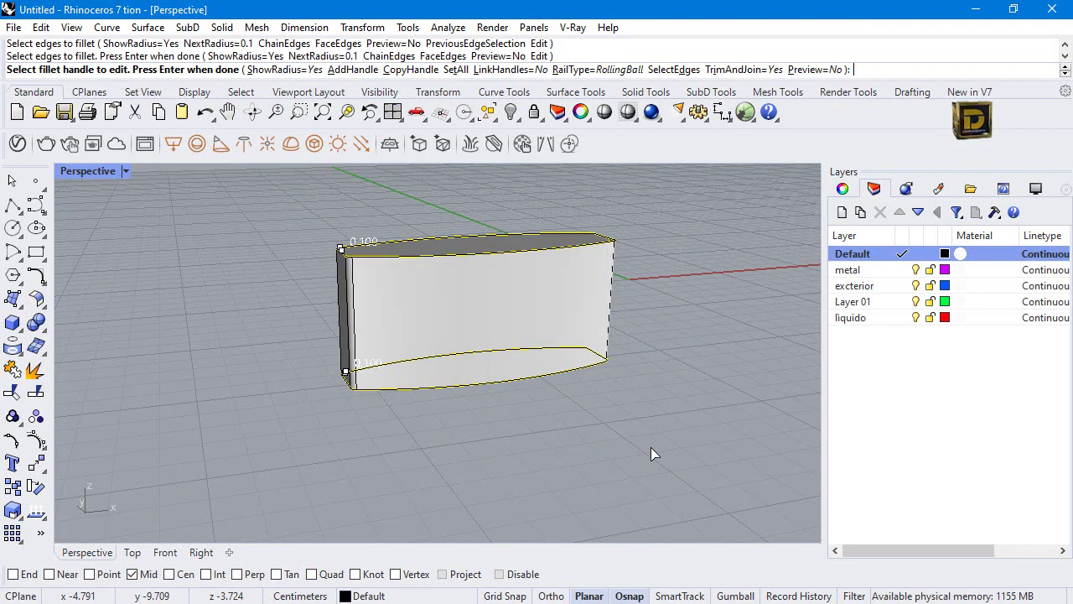
{"action": "key", "text": "Return"}
{"action": "scroll", "coordinate": [534, 377], "scroll_direction": "up", "scroll_amount": 5}
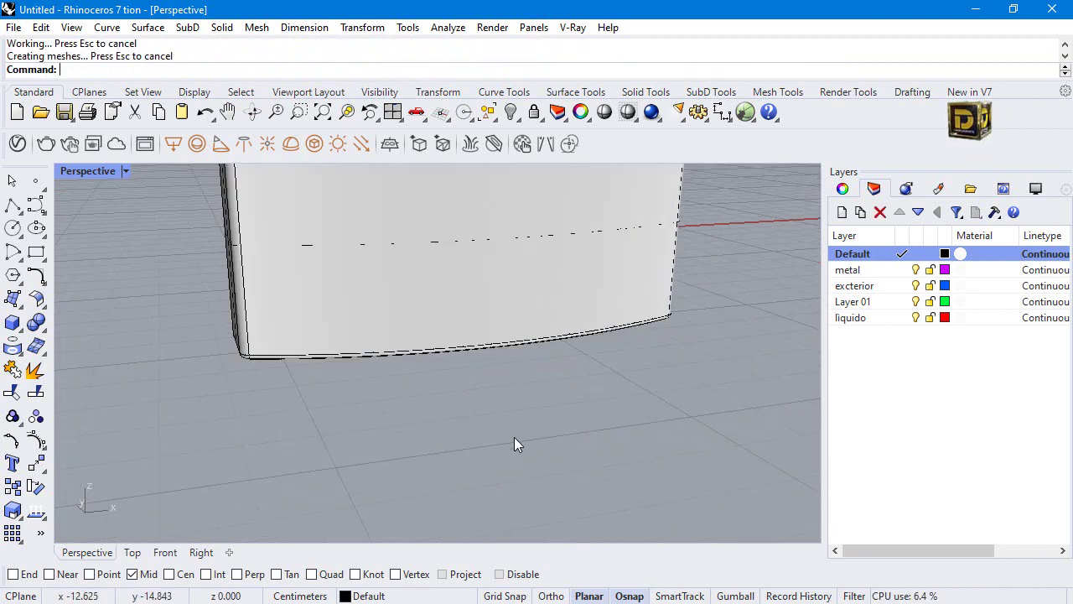
Try to shell the cap block with its underside face removed and a thickness of 0.1, and undo the shell.
{"action": "scroll", "coordinate": [510, 434], "scroll_direction": "down", "scroll_amount": 6}
{"action": "right_click_drag", "start_coordinate": [510, 435], "coordinate": [46, 306]}
{"action": "left_click", "coordinate": [36, 322]}
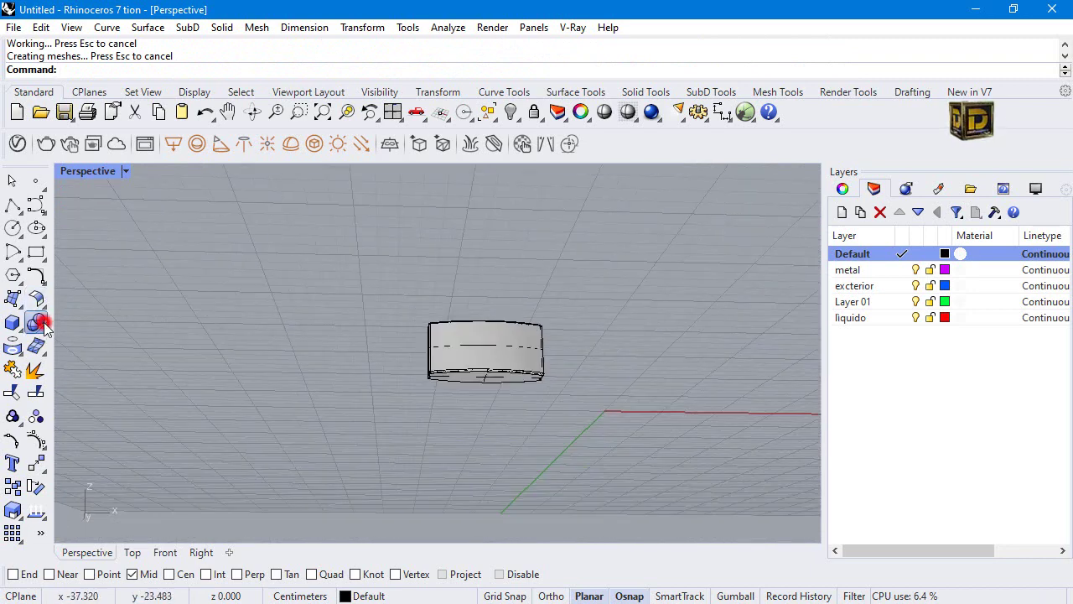
{"action": "left_click", "coordinate": [176, 328]}
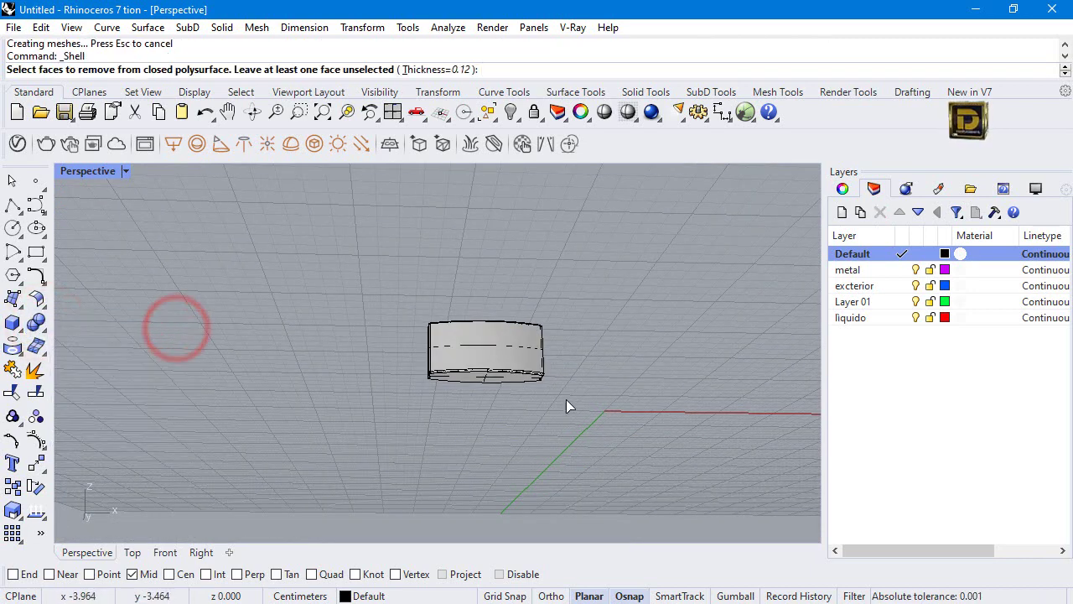
{"action": "scroll", "coordinate": [466, 369], "scroll_direction": "up", "scroll_amount": 5}
{"action": "left_click", "coordinate": [467, 383]}
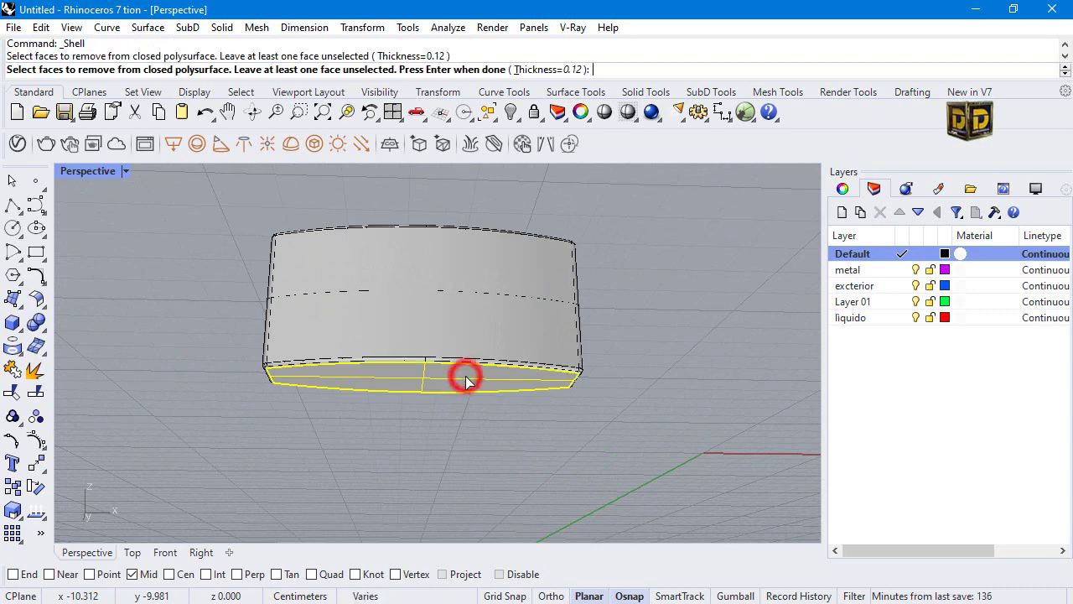
{"action": "key", "text": "Return"}
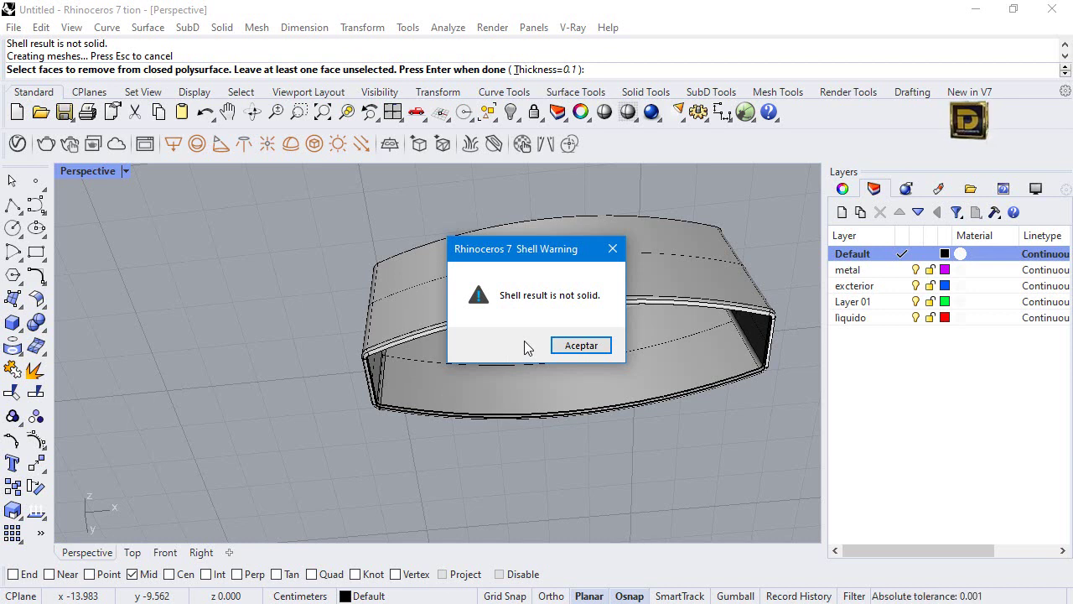
{"action": "left_click", "coordinate": [556, 344]}
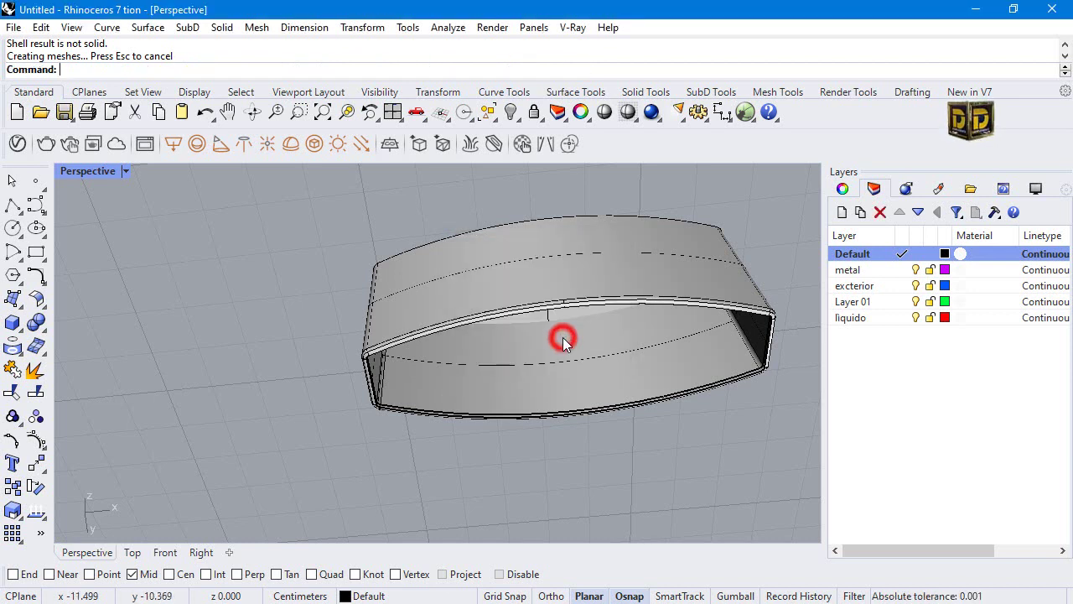
{"action": "key", "text": "ctrl+z"}
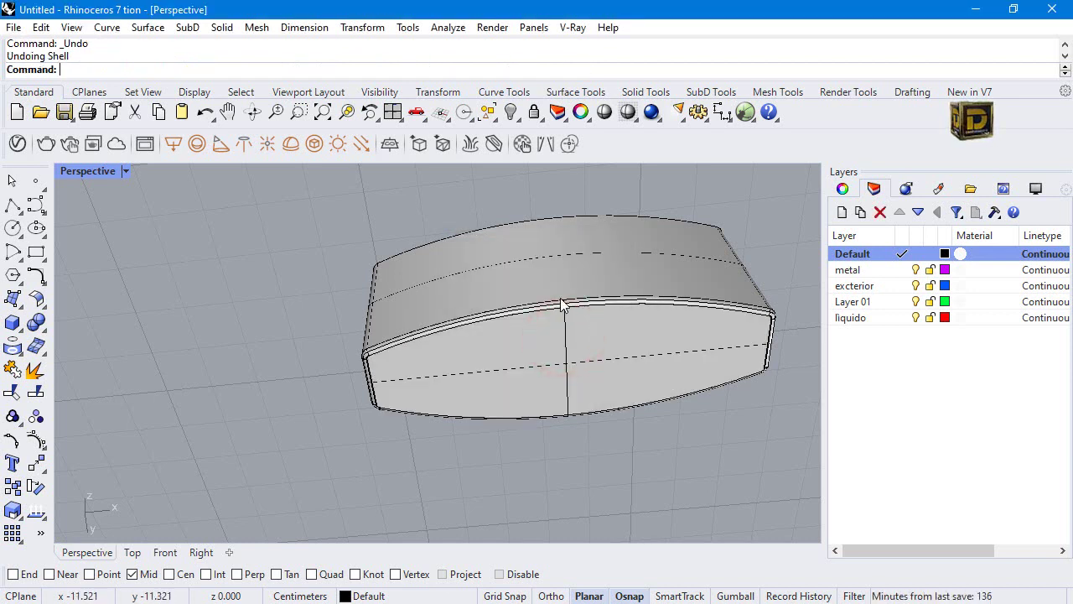
Examine the cap block's rounded corner and filleted edges in the Top view against the other views.
{"action": "double_click", "coordinate": [85, 171]}
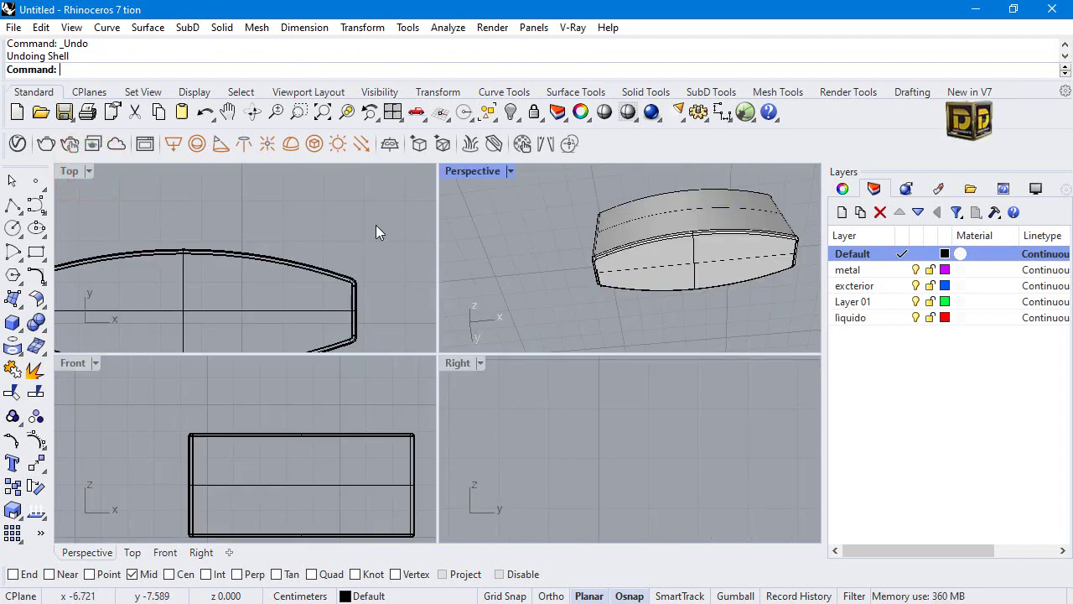
{"action": "scroll", "coordinate": [356, 283], "scroll_direction": "up", "scroll_amount": 5}
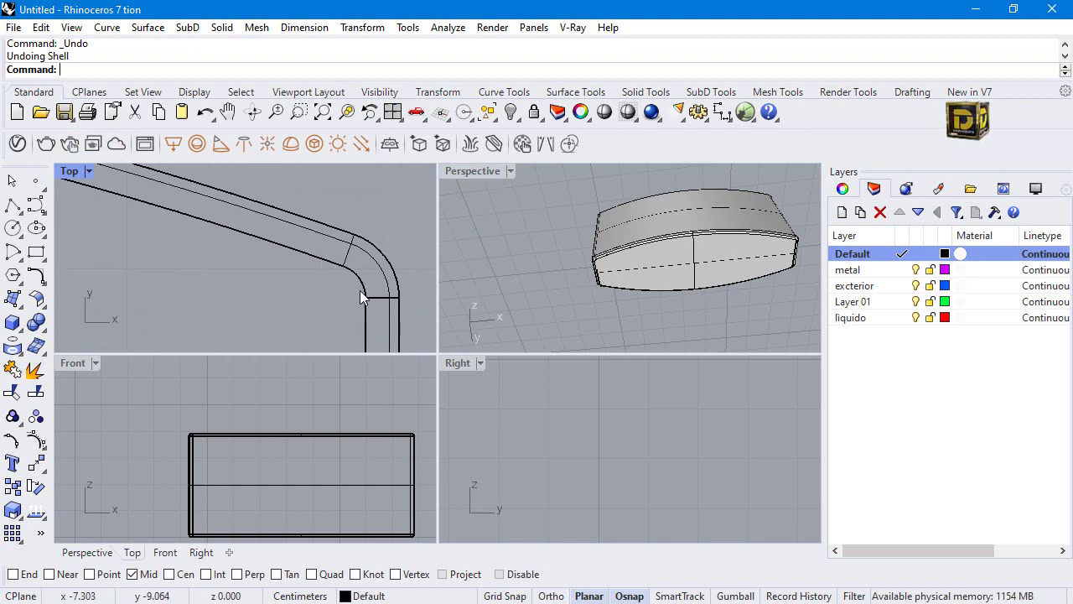
{"action": "scroll", "coordinate": [379, 276], "scroll_direction": "down", "scroll_amount": 2}
{"action": "left_click", "coordinate": [384, 270]}
{"action": "left_click", "coordinate": [395, 285]}
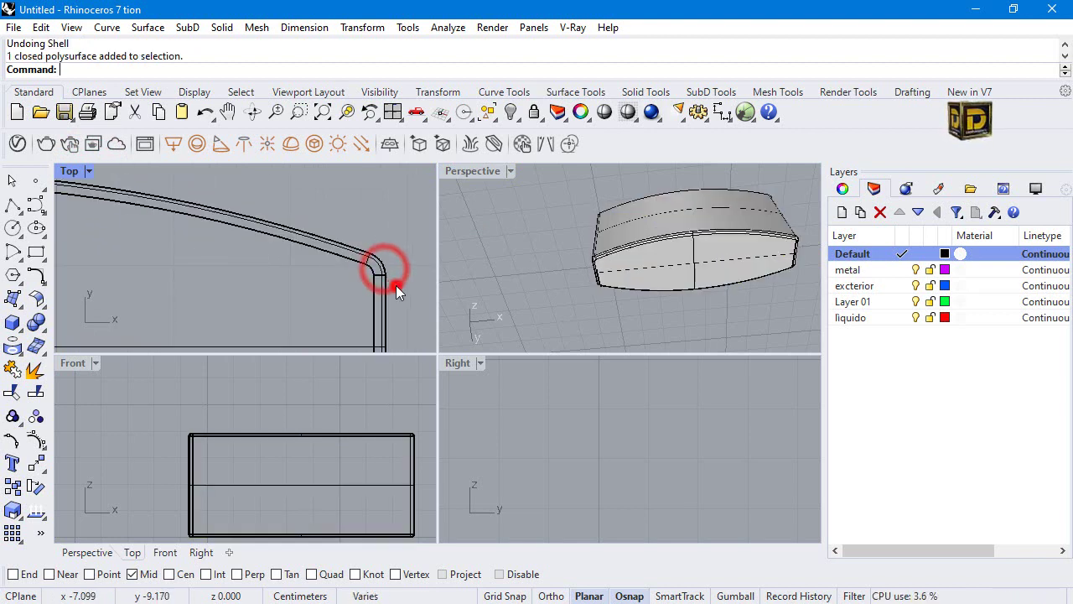
{"action": "left_click", "coordinate": [387, 290]}
{"action": "scroll", "coordinate": [378, 264], "scroll_direction": "down", "scroll_amount": 2}
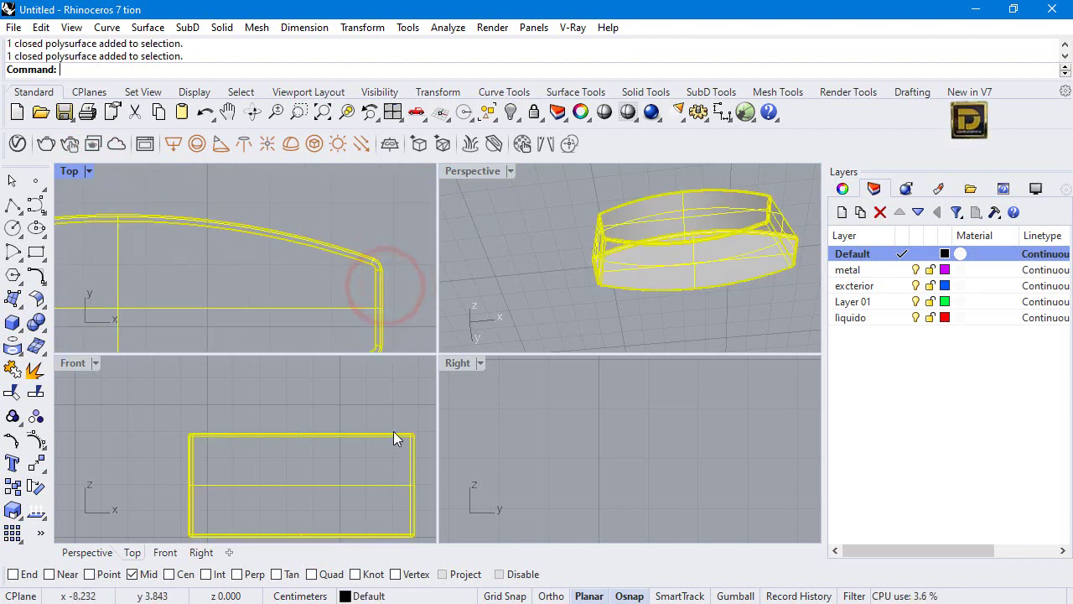
{"action": "left_click", "coordinate": [617, 302]}
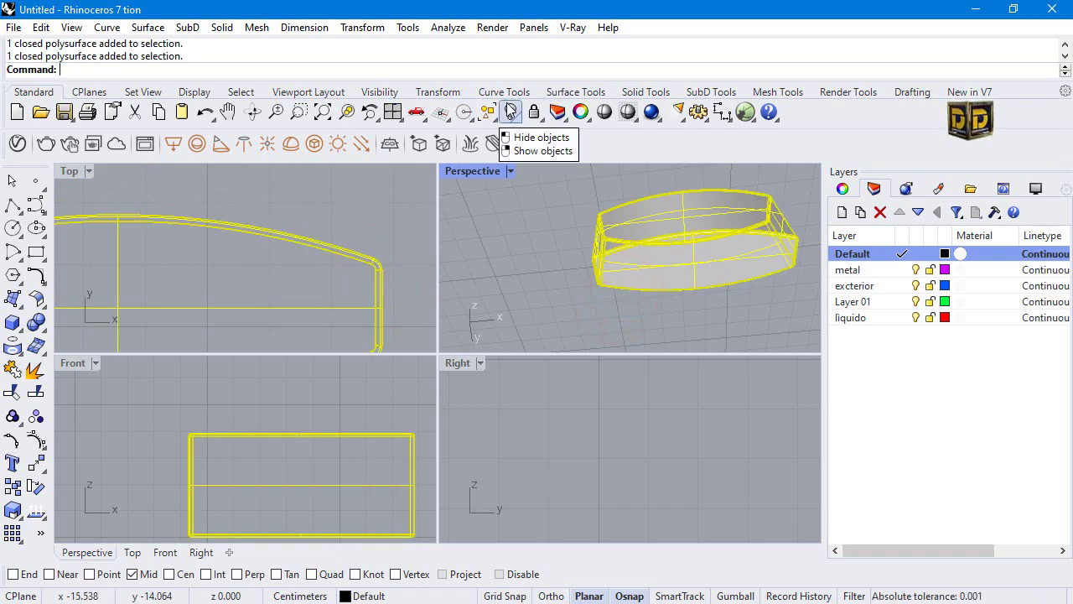
Show all hidden objects and hide the bottle body polysurfaces, leaving the cap block, metal sprayer and profile curves.
{"action": "right_click", "coordinate": [511, 112]}
{"action": "right_click", "coordinate": [510, 112]}
{"action": "scroll", "coordinate": [383, 261], "scroll_direction": "down", "scroll_amount": 2}
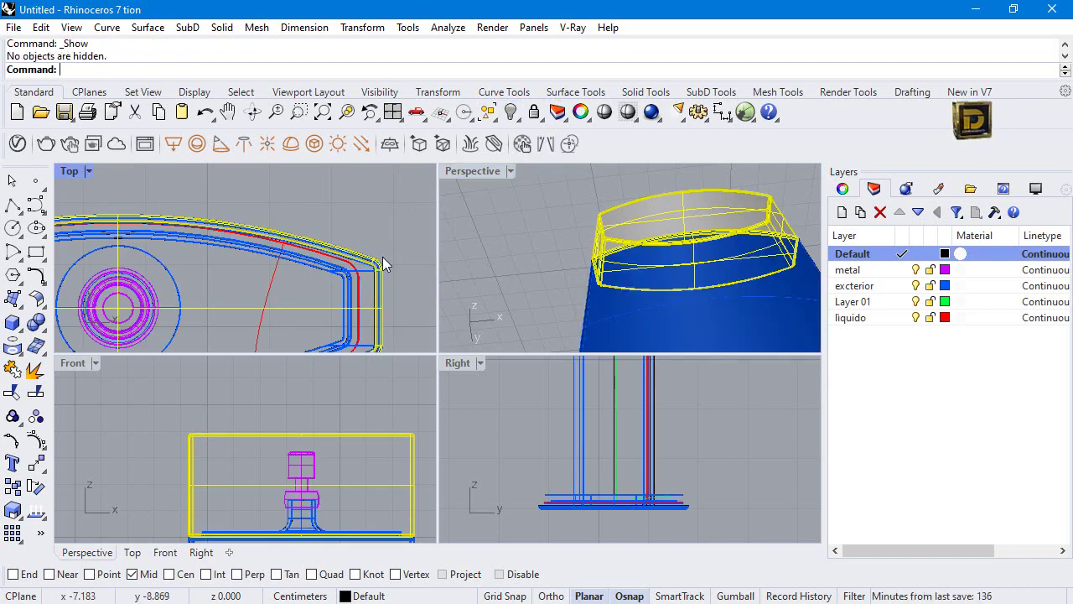
{"action": "left_click", "coordinate": [495, 251]}
{"action": "left_click", "coordinate": [600, 310]}
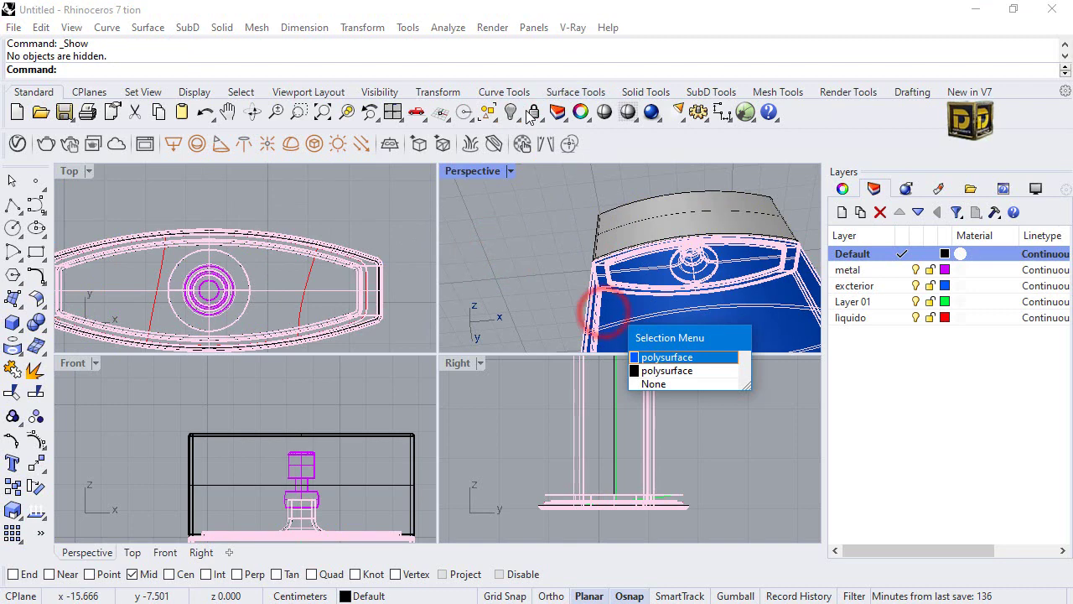
{"action": "left_click", "coordinate": [685, 357]}
{"action": "left_click", "coordinate": [510, 112]}
{"action": "left_click", "coordinate": [597, 300]}
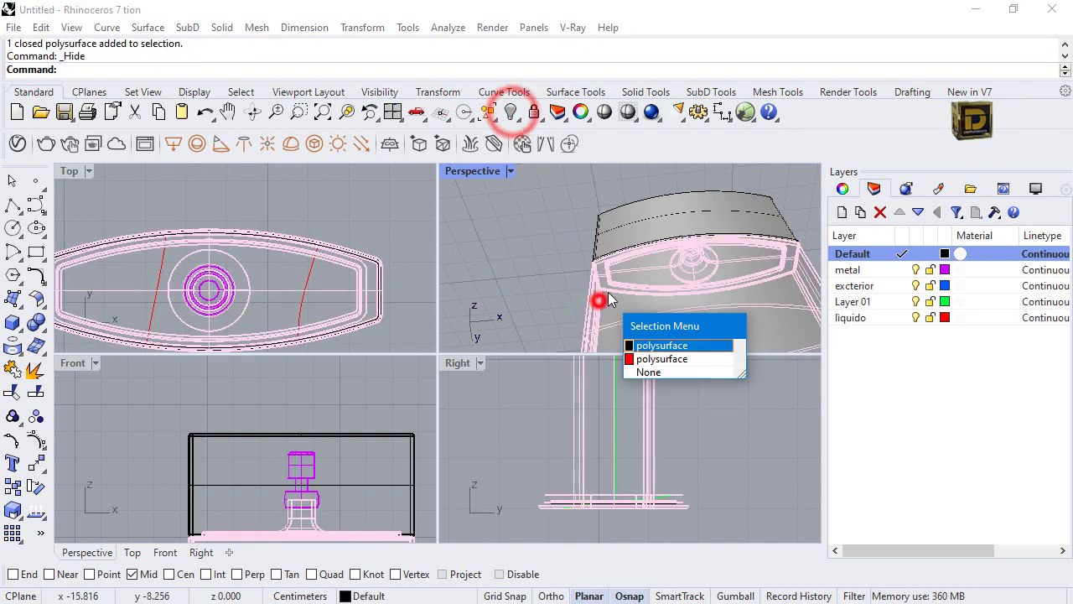
{"action": "left_click", "coordinate": [657, 345]}
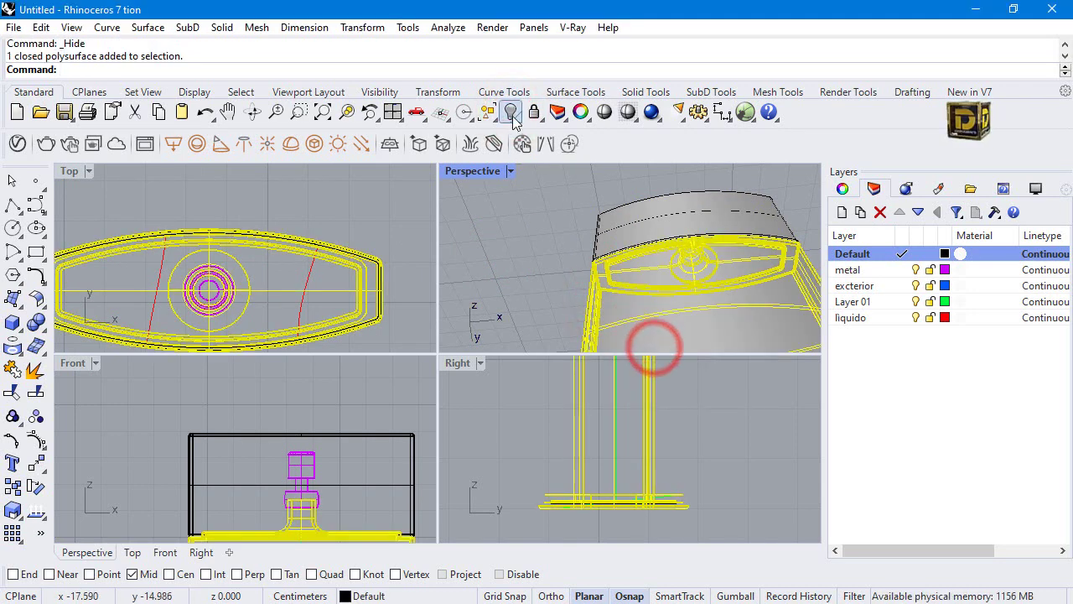
{"action": "left_click", "coordinate": [511, 112]}
{"action": "left_click", "coordinate": [619, 319]}
{"action": "left_click", "coordinate": [511, 111]}
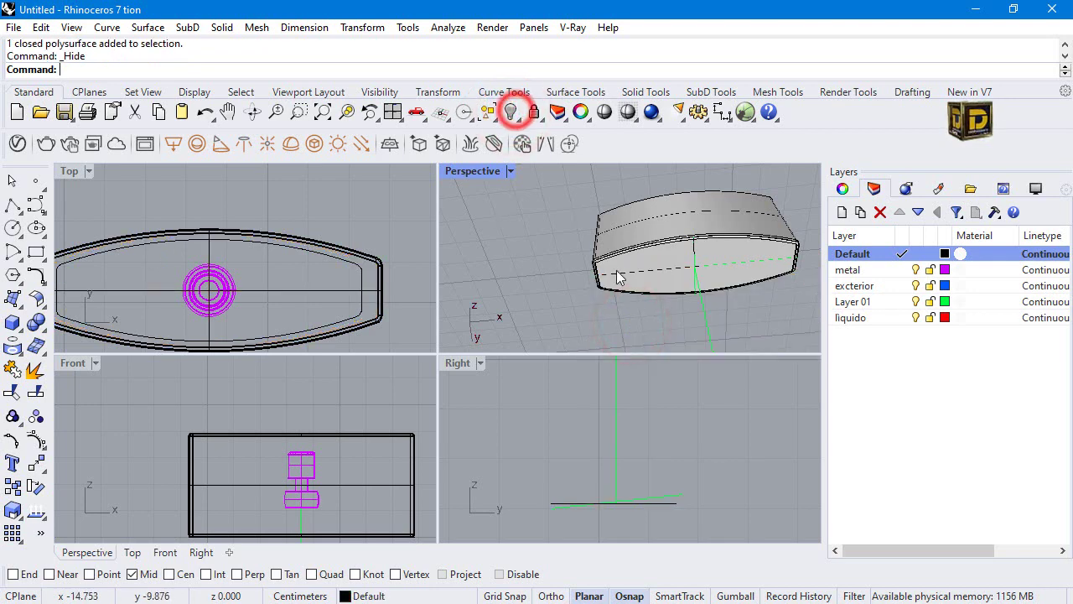
Offset the outer profile curve at the cap's base inward by 0.12 cm with smooth corners.
{"action": "left_click", "coordinate": [589, 263]}
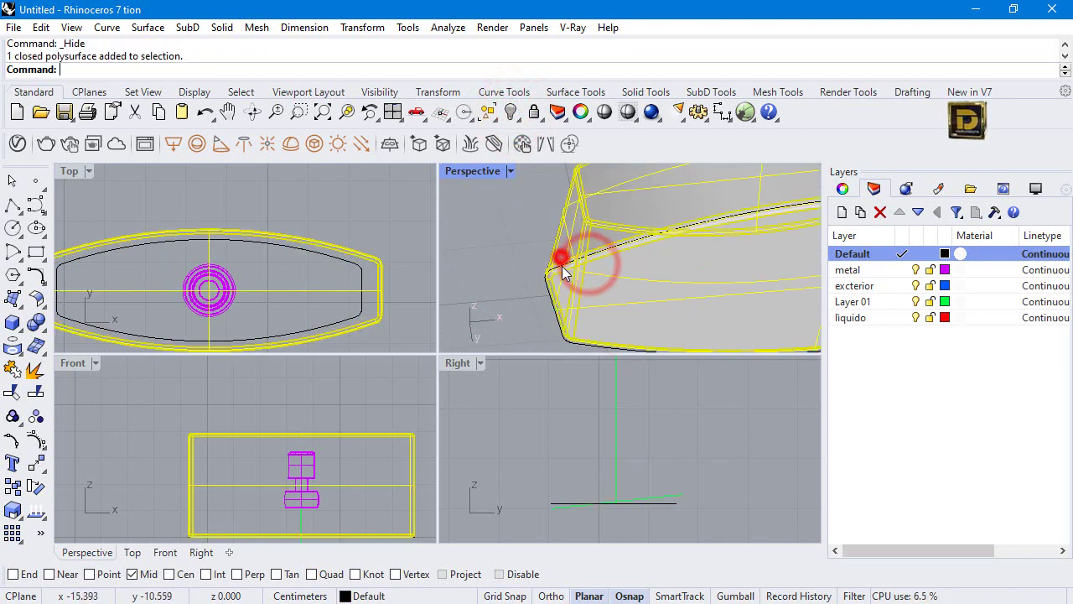
{"action": "left_click", "coordinate": [557, 269]}
{"action": "left_click", "coordinate": [555, 268]}
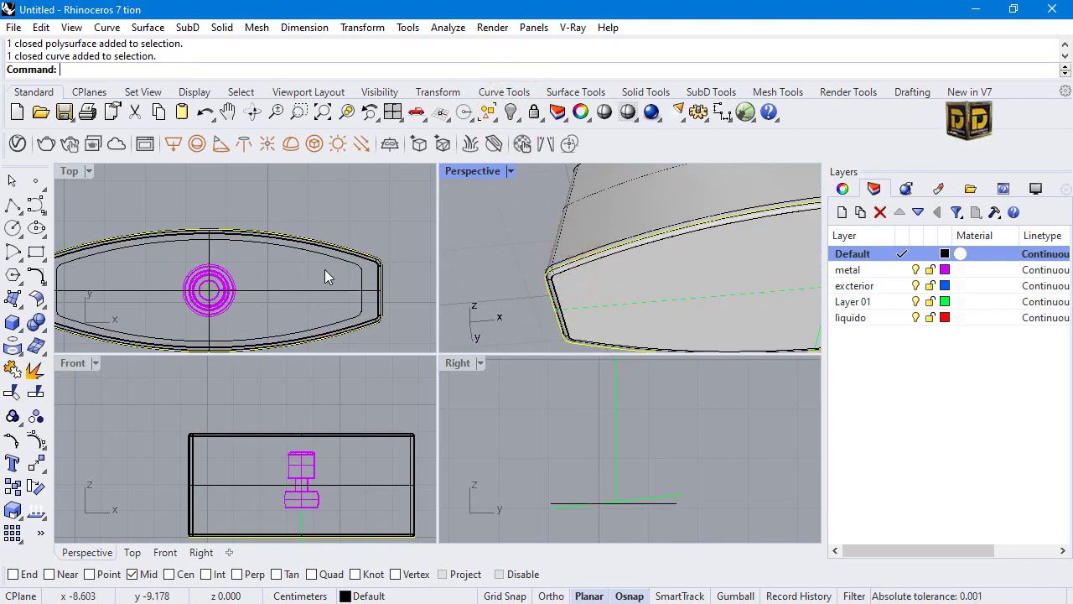
{"action": "scroll", "coordinate": [272, 291], "scroll_direction": "down", "scroll_amount": 1}
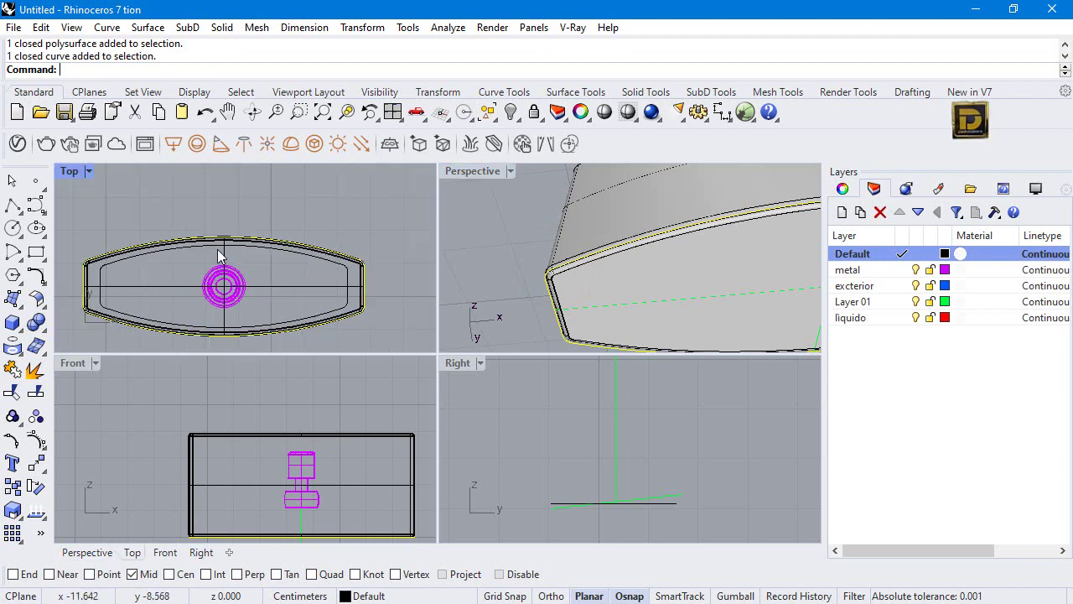
{"action": "left_click", "coordinate": [36, 275]}
{"action": "left_click", "coordinate": [252, 286]}
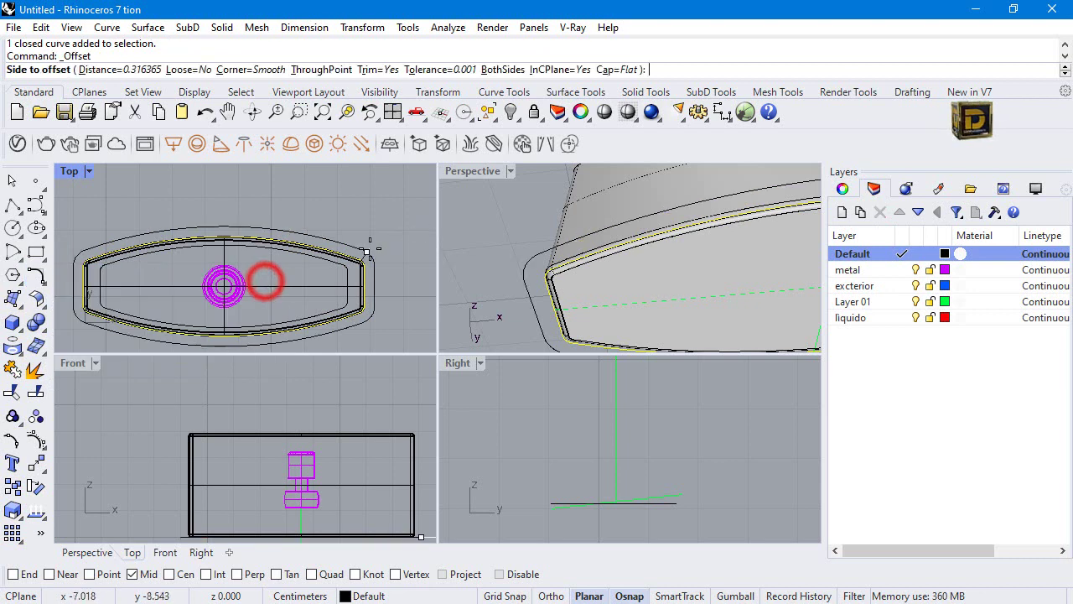
{"action": "left_click", "coordinate": [133, 71]}
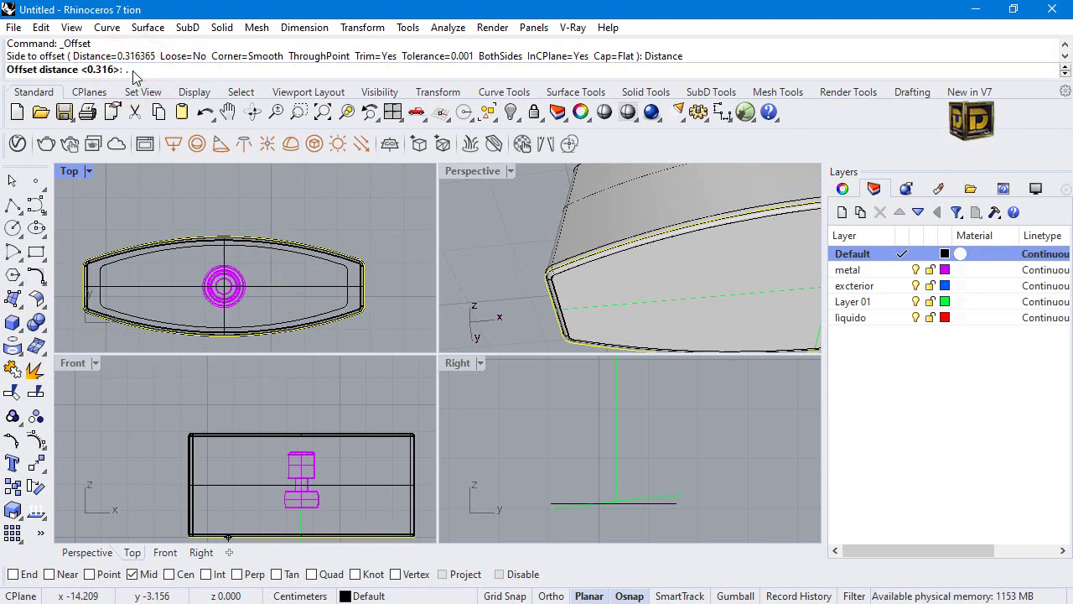
{"action": "type", "text": ".12"}
{"action": "key", "text": "Return"}
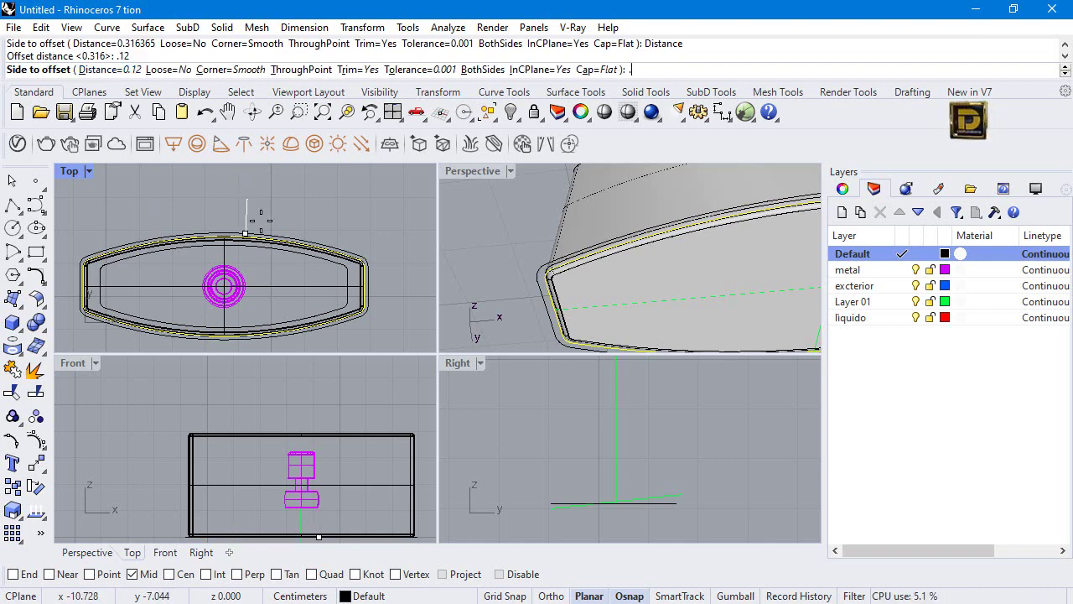
{"action": "left_click", "coordinate": [303, 291]}
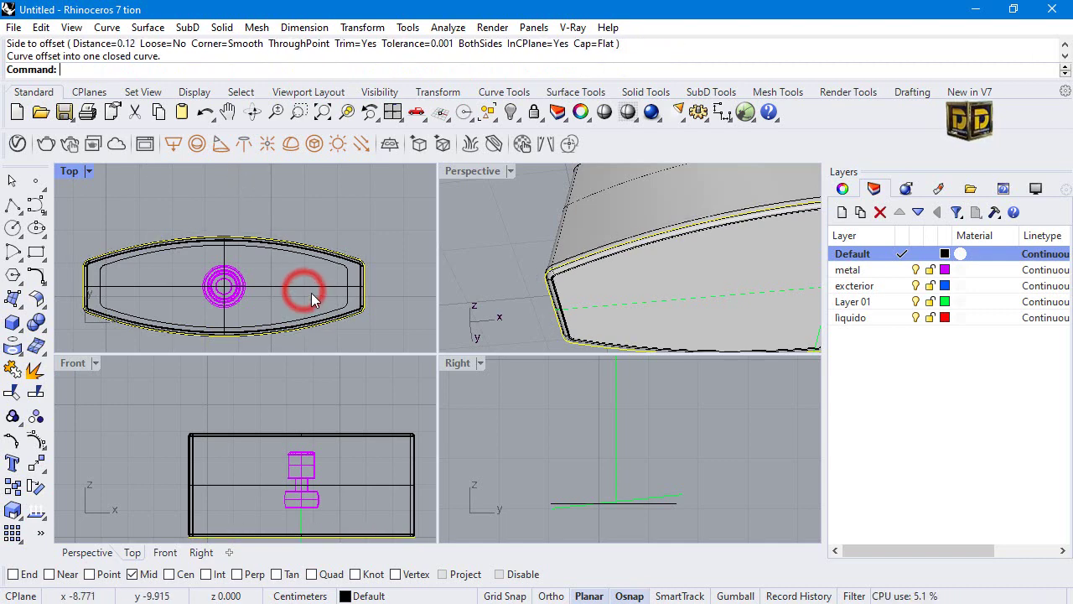
Hide the cap block to select the new inner offset curve, and show all hidden objects again in the four-view layout.
{"action": "left_click", "coordinate": [550, 286]}
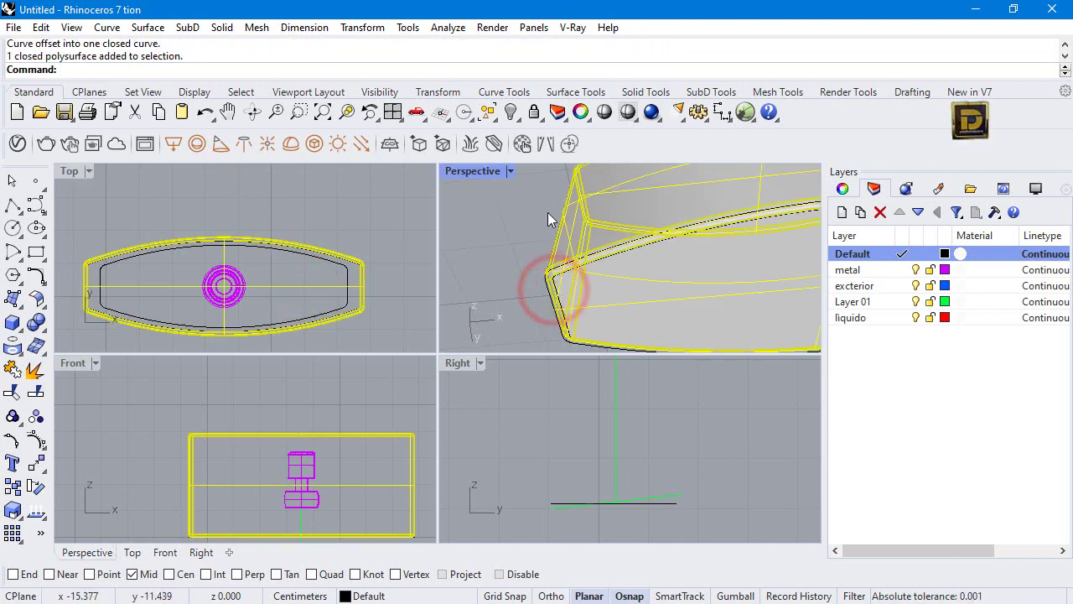
{"action": "left_click", "coordinate": [488, 217]}
{"action": "double_click", "coordinate": [476, 170]}
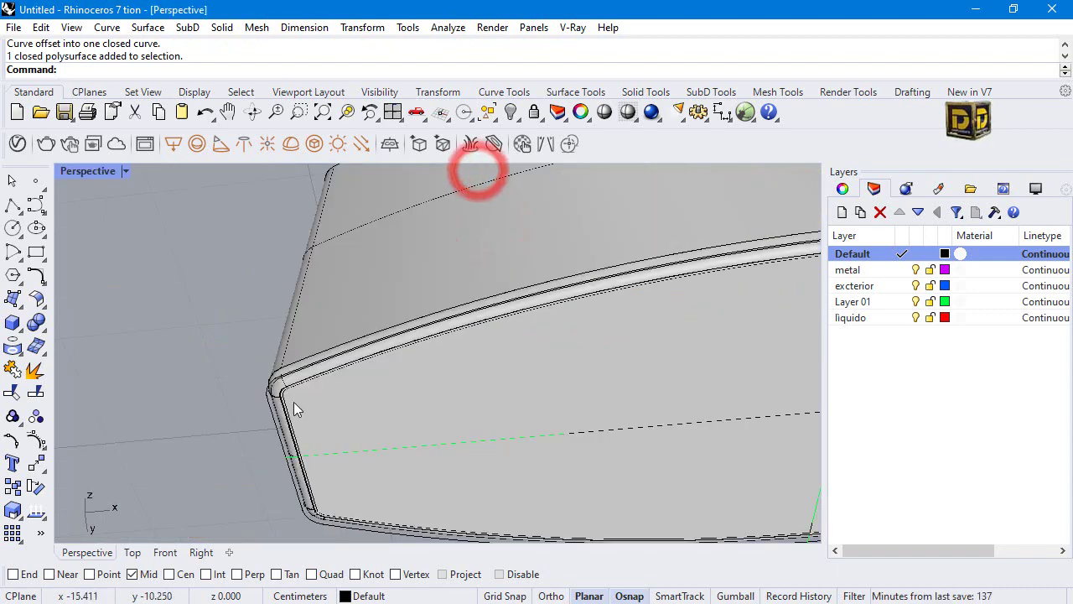
{"action": "scroll", "coordinate": [265, 397], "scroll_direction": "up", "scroll_amount": 5}
{"action": "scroll", "coordinate": [265, 395], "scroll_direction": "down", "scroll_amount": 5}
{"action": "left_click", "coordinate": [333, 391]}
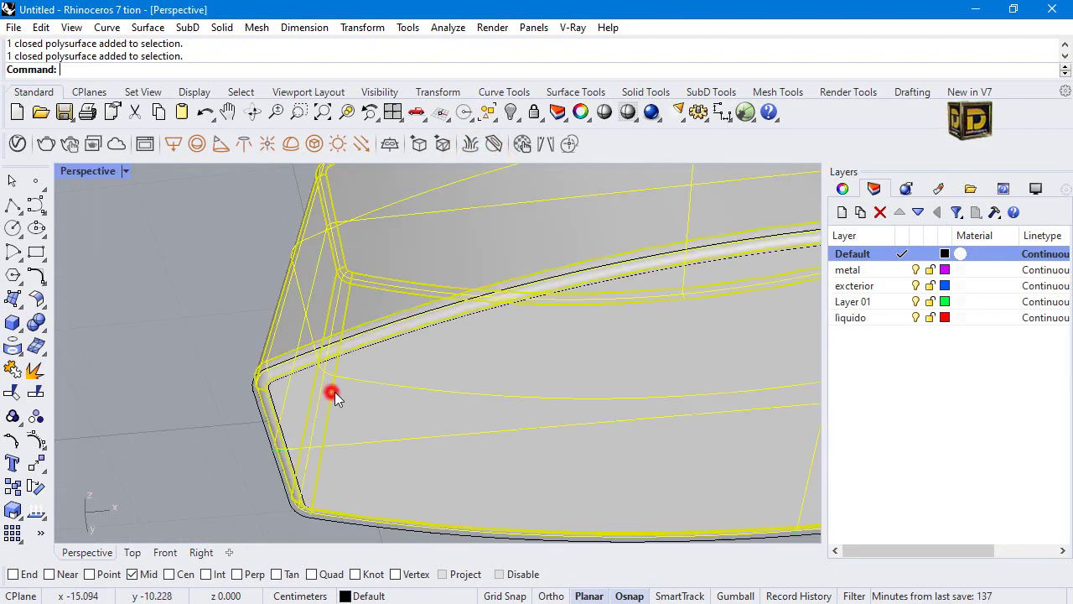
{"action": "left_click", "coordinate": [485, 114]}
{"action": "left_click", "coordinate": [280, 374]}
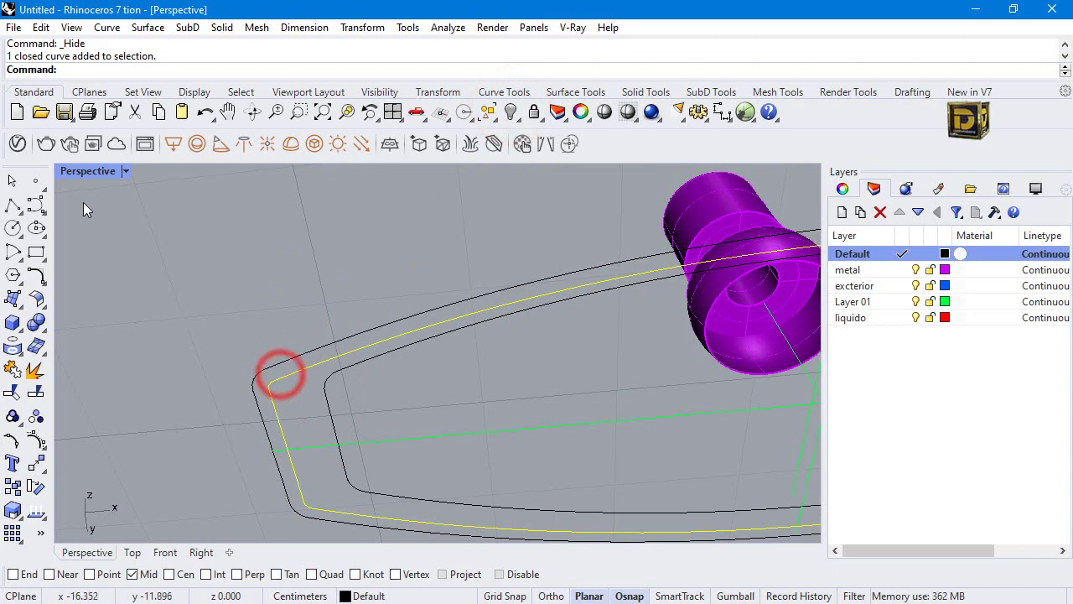
{"action": "double_click", "coordinate": [78, 170]}
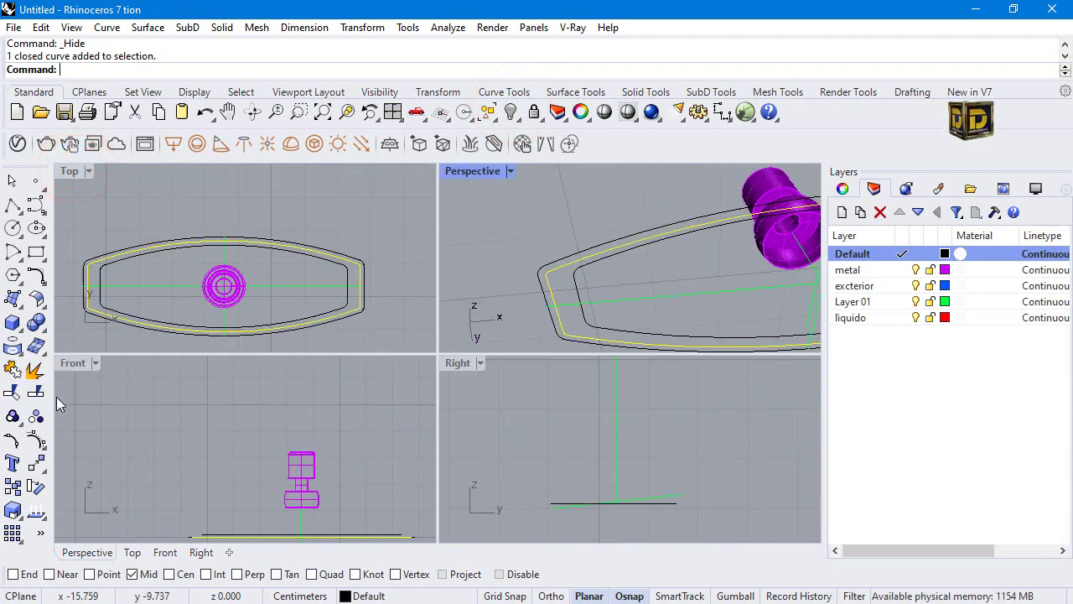
{"action": "right_click", "coordinate": [513, 113]}
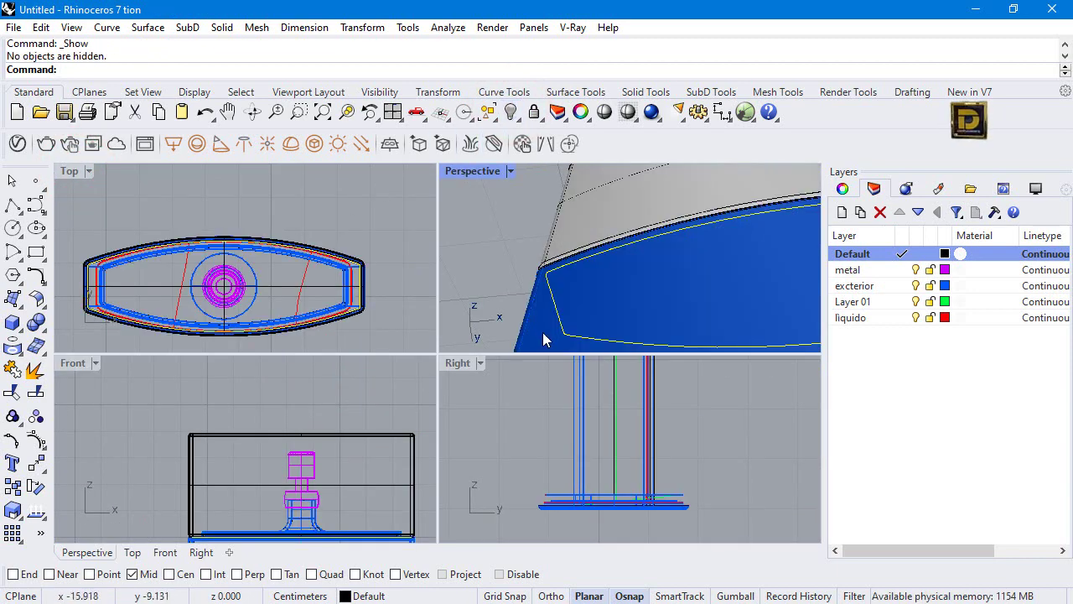
Extrude the inner offset curve as a solid on both sides, about 3.6 cm each way, ending just below the cap's top.
{"action": "scroll", "coordinate": [277, 415], "scroll_direction": "down", "scroll_amount": 3}
{"action": "scroll", "coordinate": [305, 479], "scroll_direction": "up", "scroll_amount": 3}
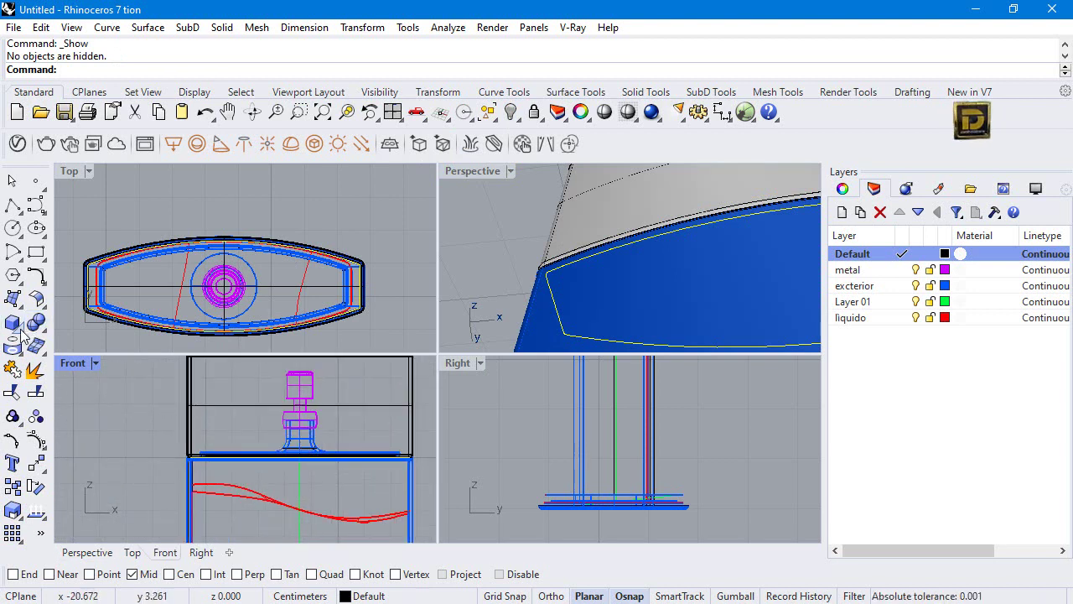
{"action": "left_click", "coordinate": [15, 332]}
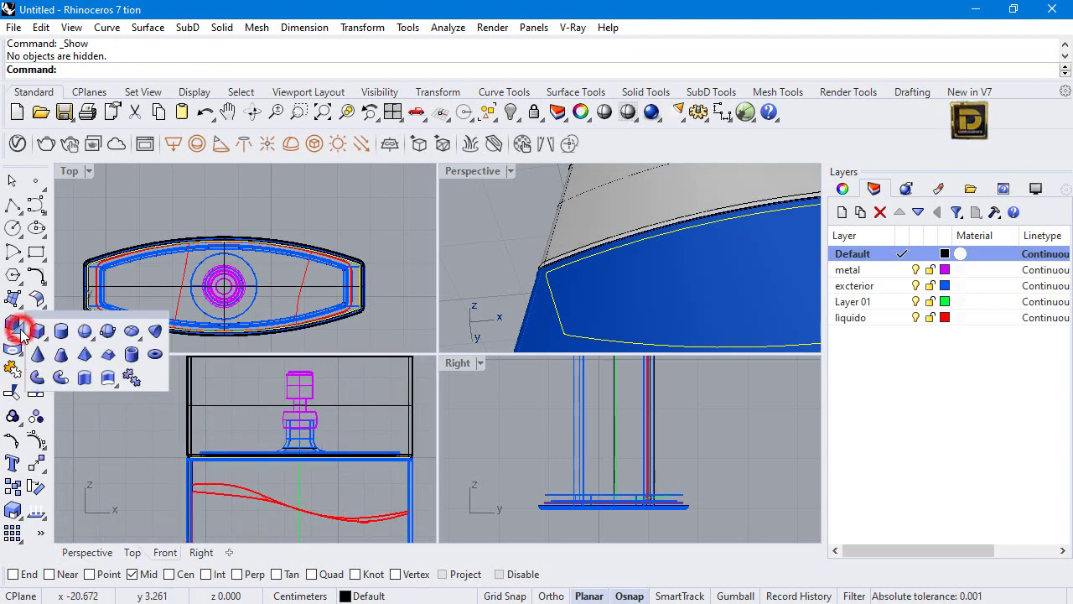
{"action": "left_click", "coordinate": [83, 376]}
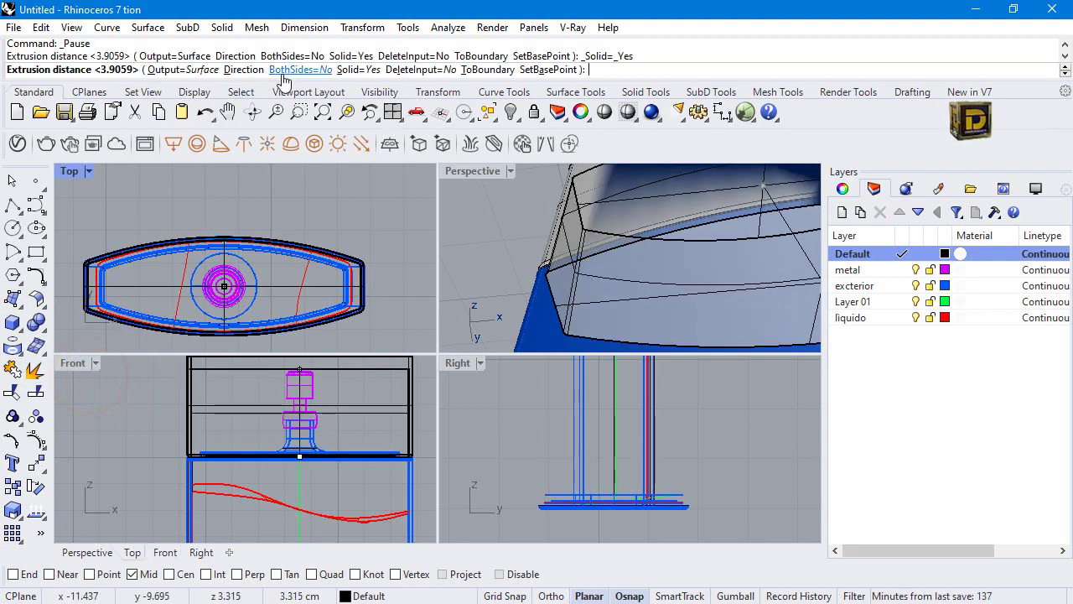
{"action": "left_click", "coordinate": [298, 69]}
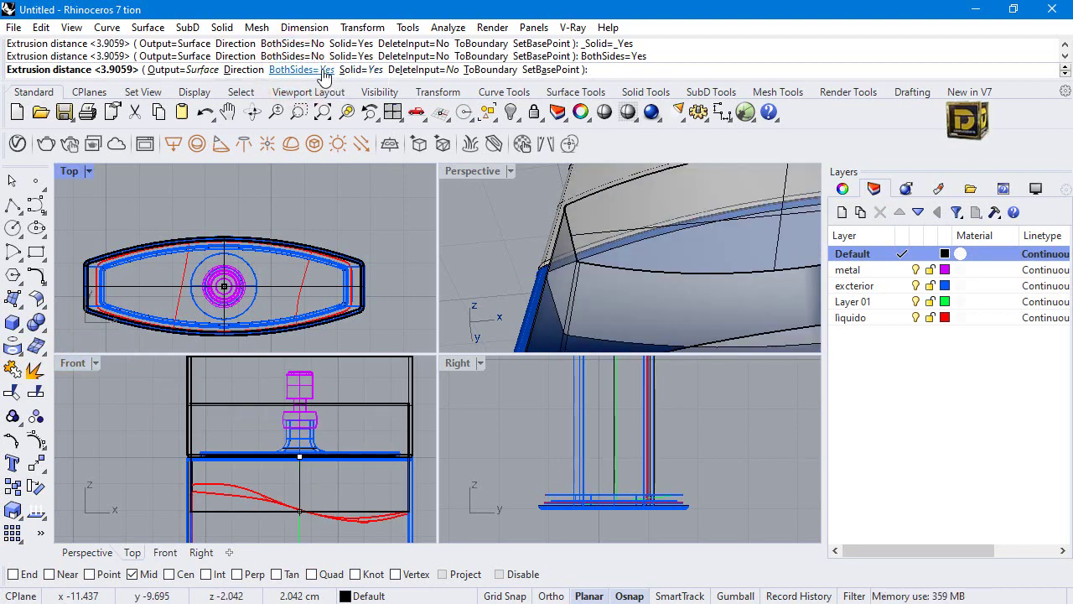
{"action": "scroll", "coordinate": [336, 469], "scroll_direction": "up", "scroll_amount": 3}
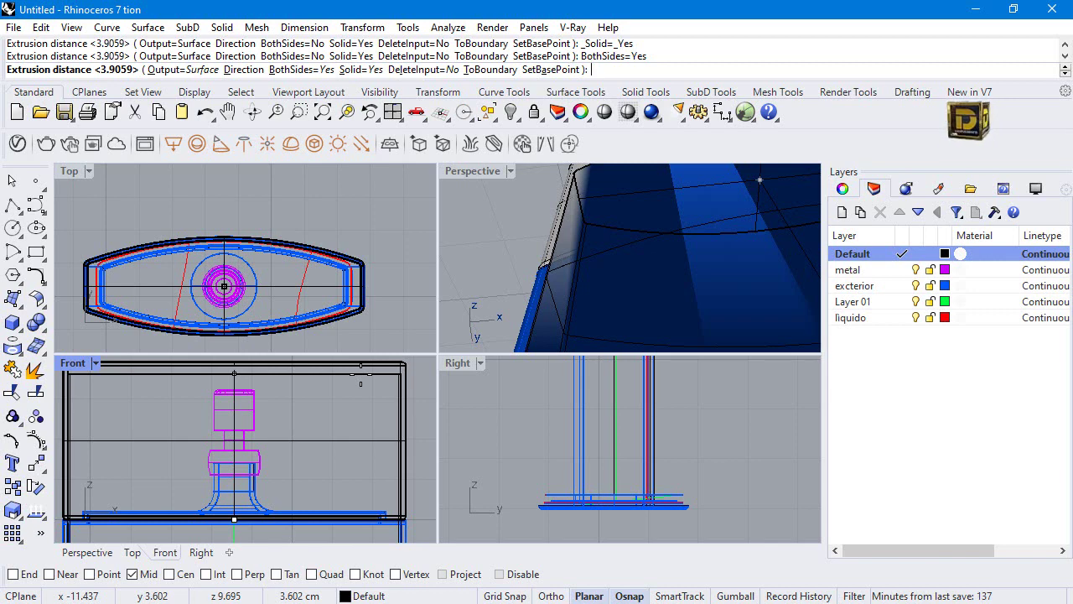
{"action": "left_click", "coordinate": [361, 371]}
Hide the bottle body polysurfaces and their curves, leaving the cap block, inner extrusion and metal sprayer parts.
{"action": "scroll", "coordinate": [546, 247], "scroll_direction": "down", "scroll_amount": 5}
{"action": "left_click", "coordinate": [546, 247]}
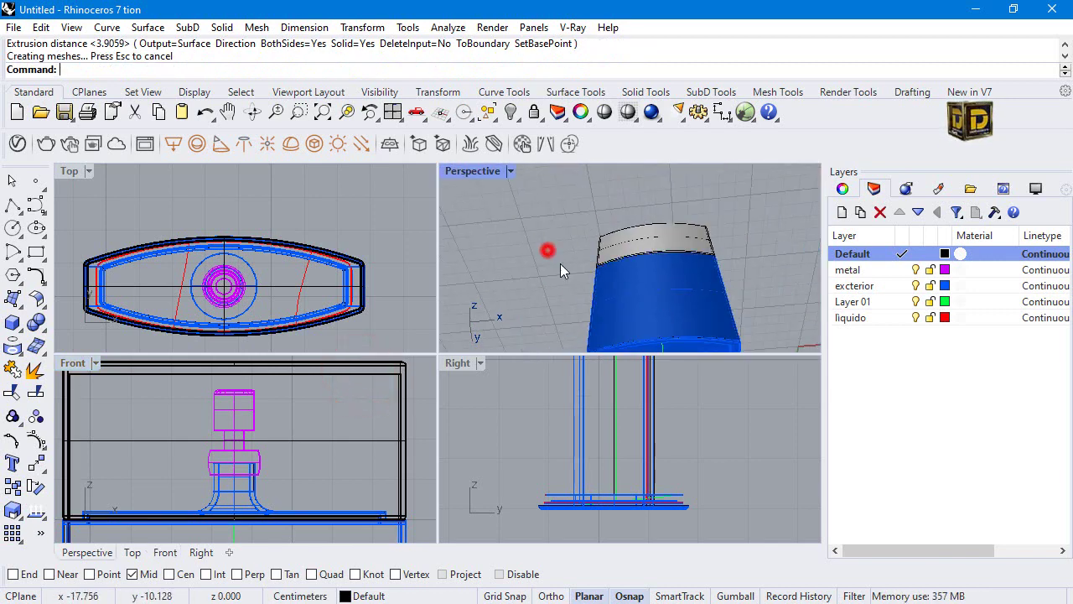
{"action": "left_click", "coordinate": [592, 320]}
{"action": "left_click", "coordinate": [786, 264]}
{"action": "scroll", "coordinate": [292, 435], "scroll_direction": "down", "scroll_amount": 5}
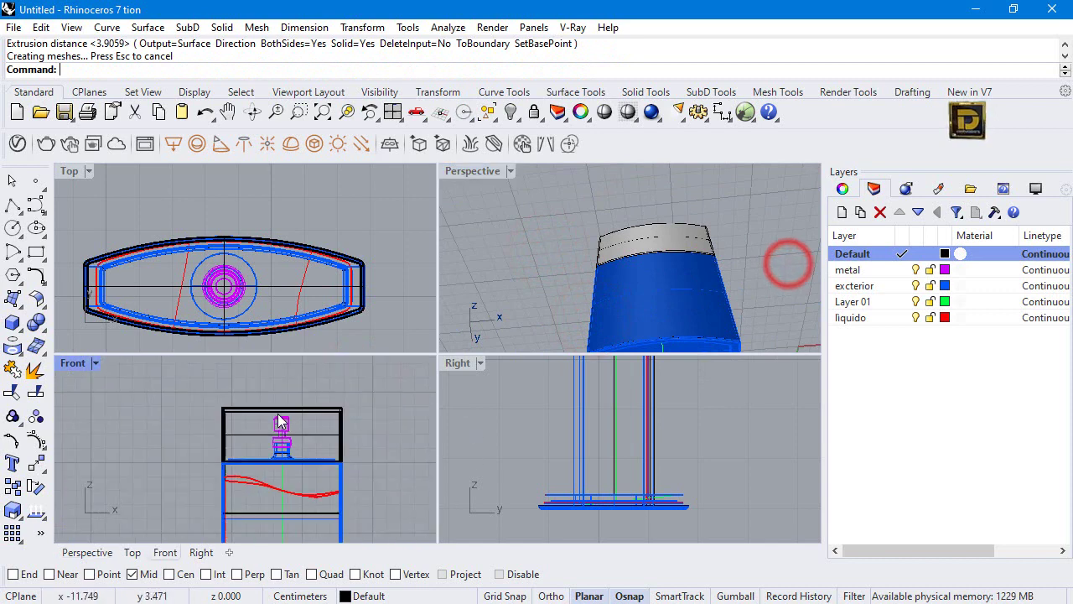
{"action": "scroll", "coordinate": [316, 446], "scroll_direction": "up", "scroll_amount": 5}
{"action": "left_click_drag", "start_coordinate": [335, 474], "coordinate": [229, 527]}
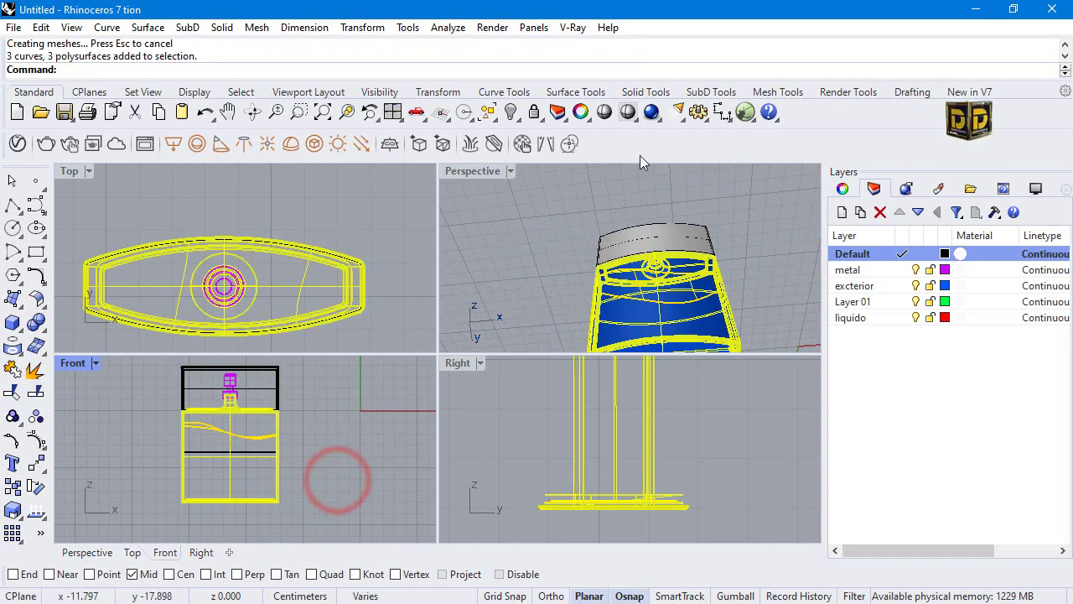
{"action": "left_click", "coordinate": [510, 112]}
Subtract the inner extrusion from the cap block with Boolean Difference, and delete the leftover extrusion.
{"action": "scroll", "coordinate": [623, 275], "scroll_direction": "up", "scroll_amount": 5}
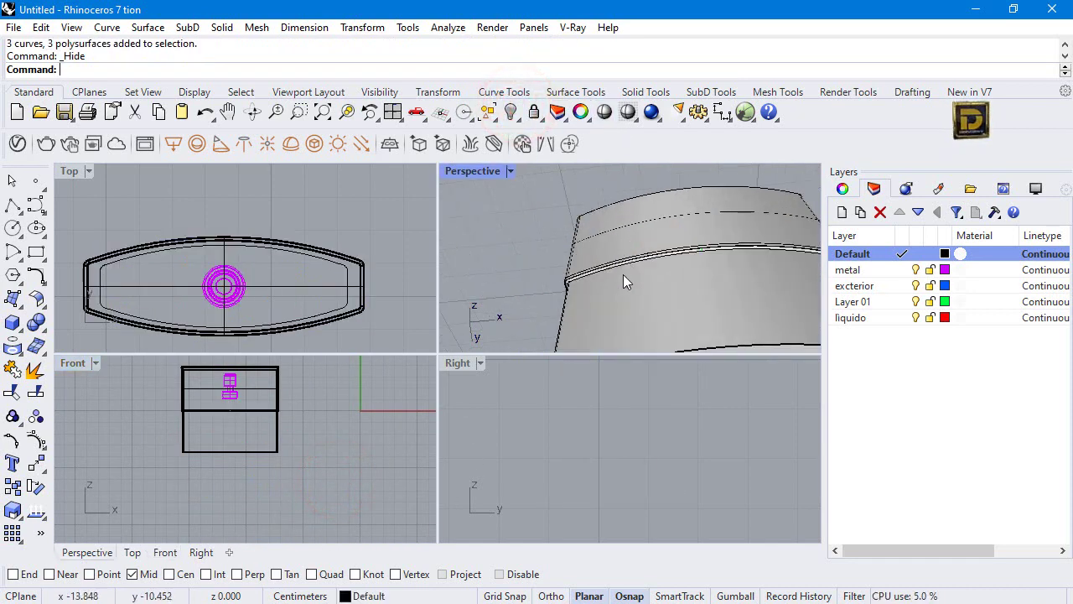
{"action": "left_click", "coordinate": [621, 289]}
{"action": "left_click", "coordinate": [462, 242]}
{"action": "left_click", "coordinate": [35, 323]}
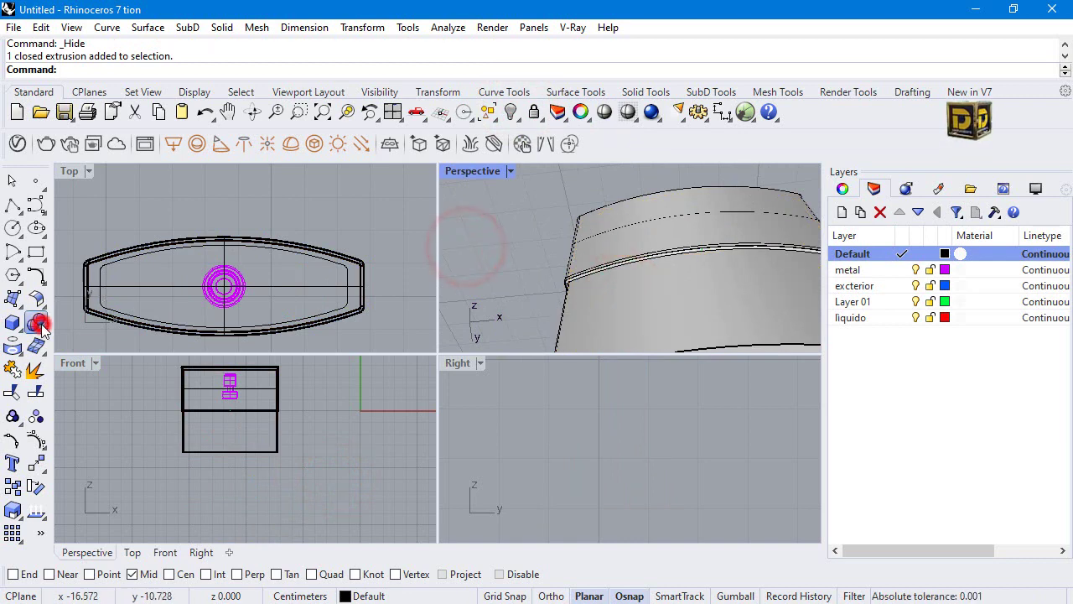
{"action": "left_click", "coordinate": [81, 331]}
{"action": "left_click", "coordinate": [647, 242]}
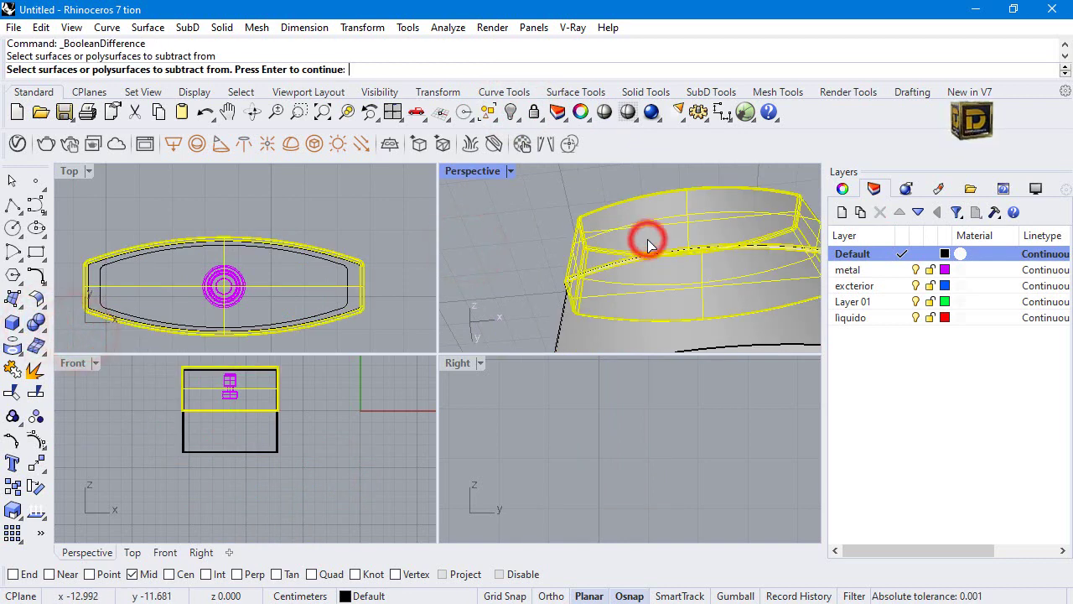
{"action": "key", "text": "Return"}
{"action": "left_click", "coordinate": [597, 342]}
{"action": "key", "text": "Return"}
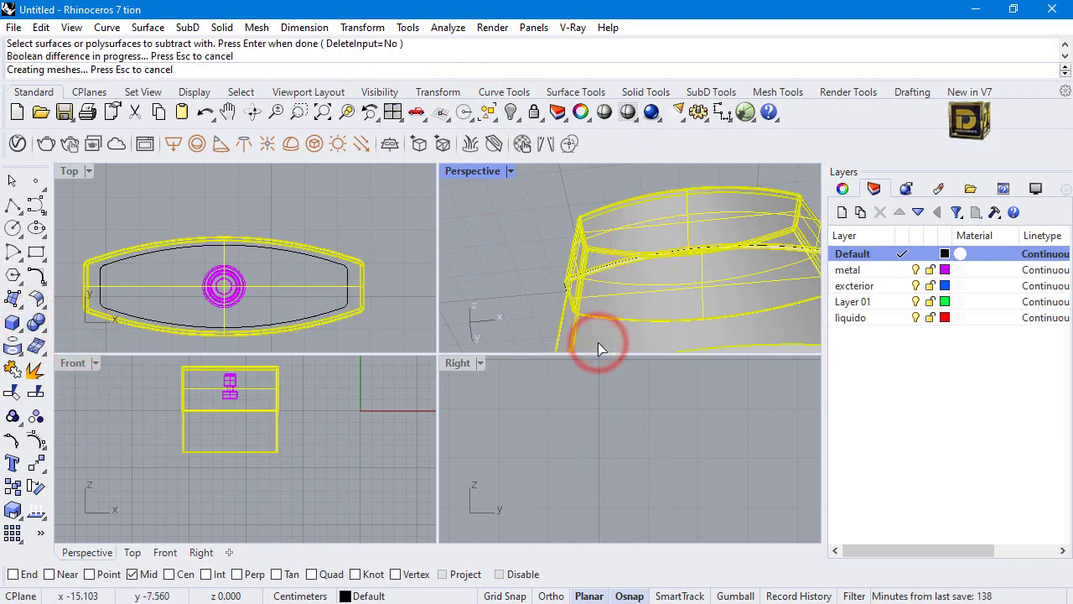
{"action": "left_click", "coordinate": [592, 271]}
{"action": "key", "text": "Delete"}
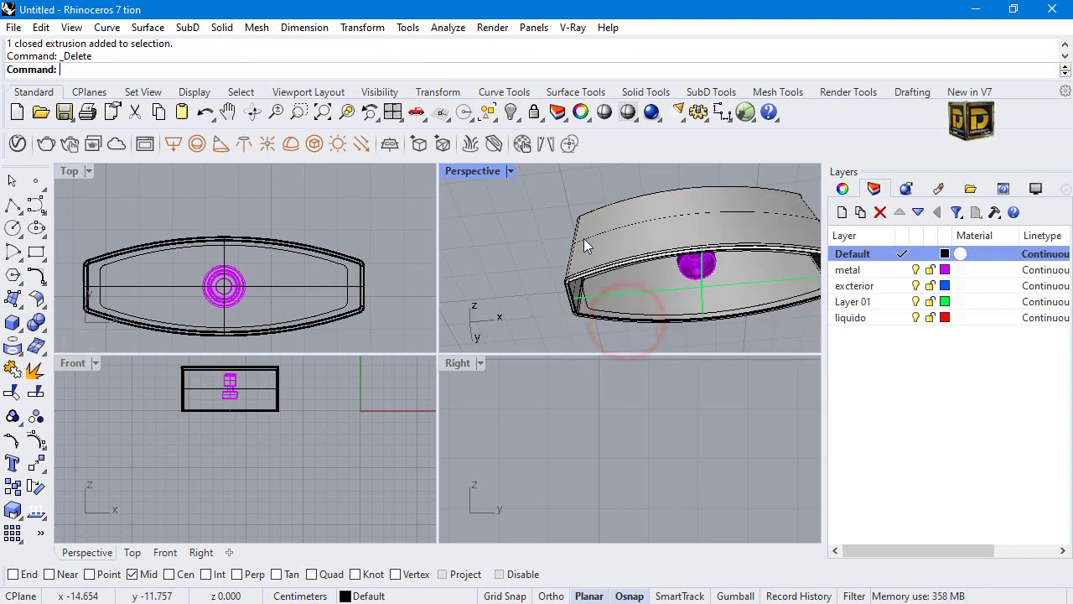
Examine the hollowed cap's rim, wall thickness and interior in the enlarged Perspective view.
{"action": "double_click", "coordinate": [497, 175]}
{"action": "left_click", "coordinate": [469, 273]}
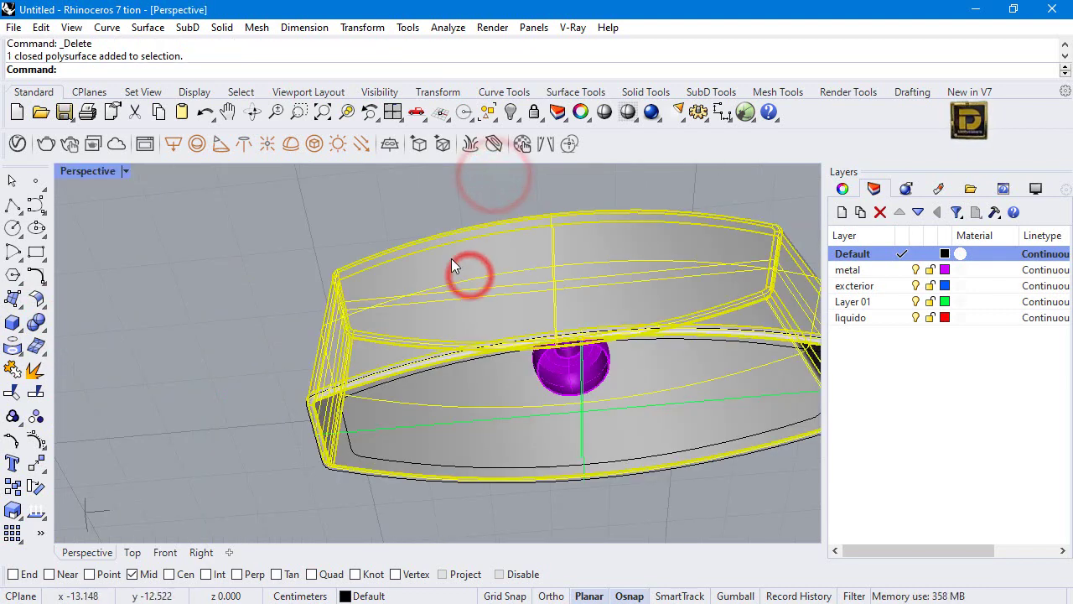
{"action": "left_click", "coordinate": [235, 254]}
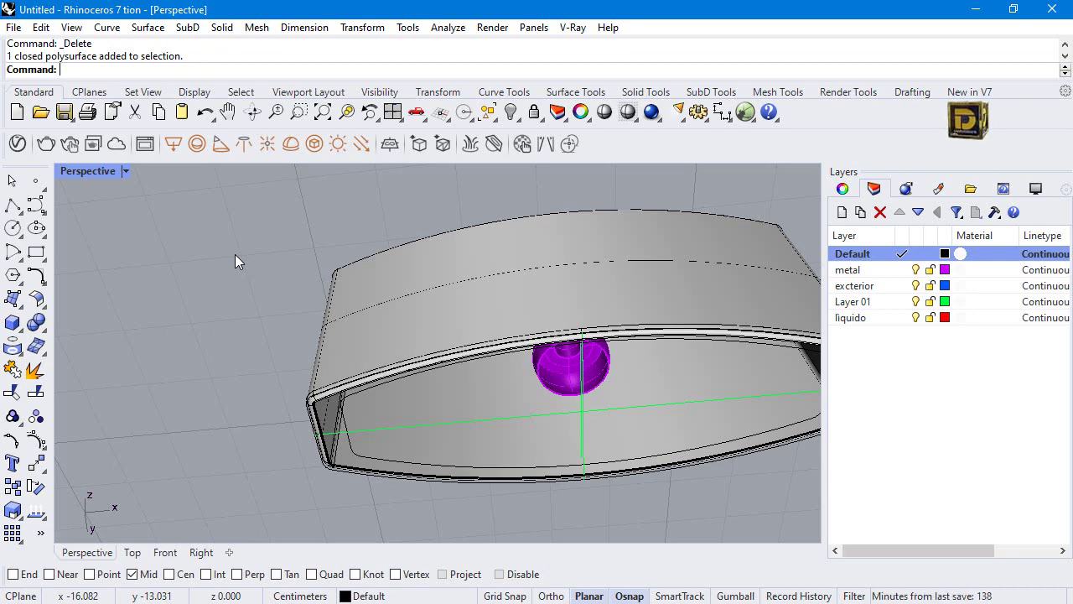
{"action": "scroll", "coordinate": [324, 412], "scroll_direction": "up", "scroll_amount": 4}
{"action": "scroll", "coordinate": [327, 379], "scroll_direction": "down", "scroll_amount": 2}
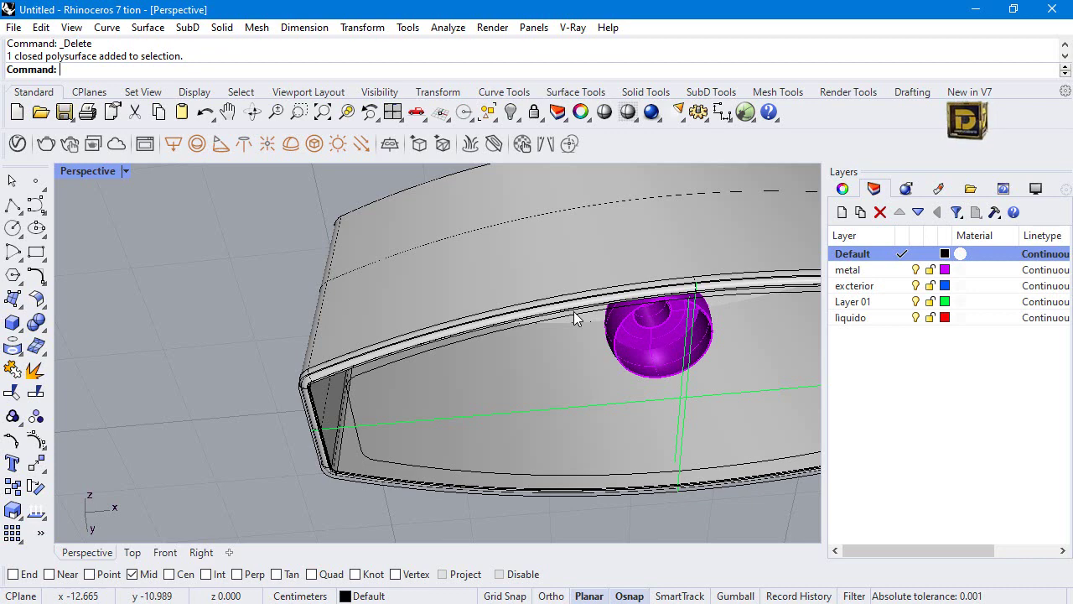
{"action": "left_click", "coordinate": [461, 281]}
{"action": "left_click", "coordinate": [287, 270]}
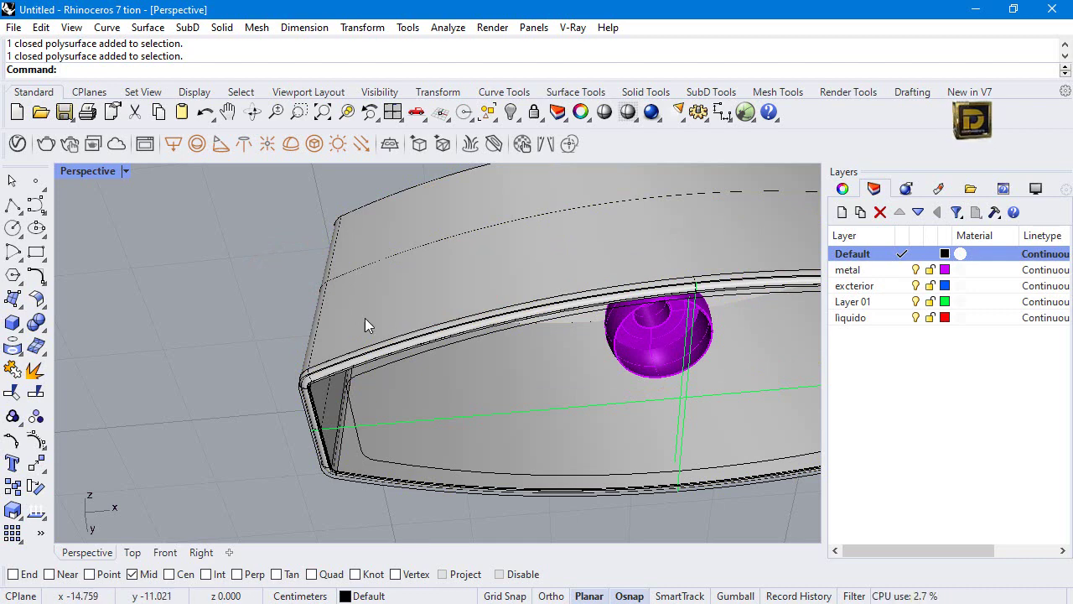
{"action": "scroll", "coordinate": [365, 319], "scroll_direction": "down", "scroll_amount": 5}
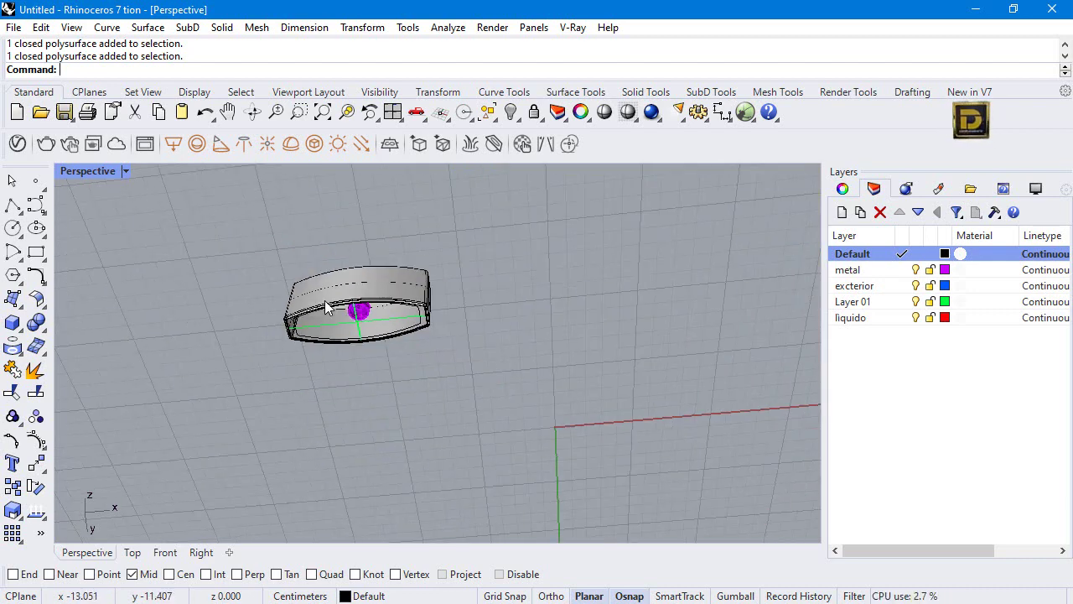
Show all hidden objects in the four-view layout, start the Tube command and keep Cen as the only object snap.
{"action": "right_click", "coordinate": [510, 112]}
{"action": "double_click", "coordinate": [101, 173]}
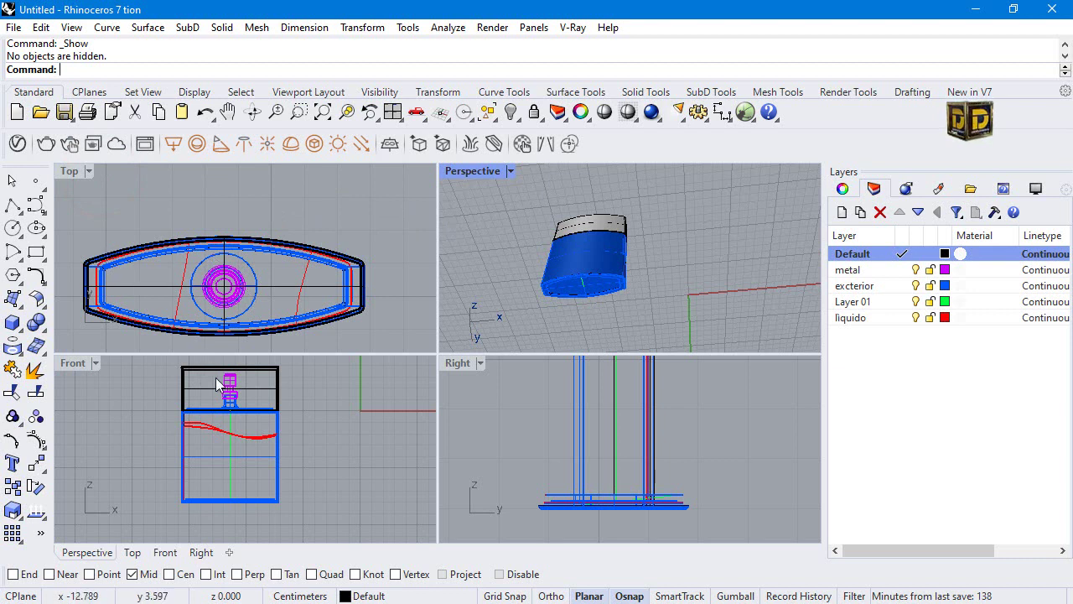
{"action": "scroll", "coordinate": [217, 384], "scroll_direction": "up", "scroll_amount": 5}
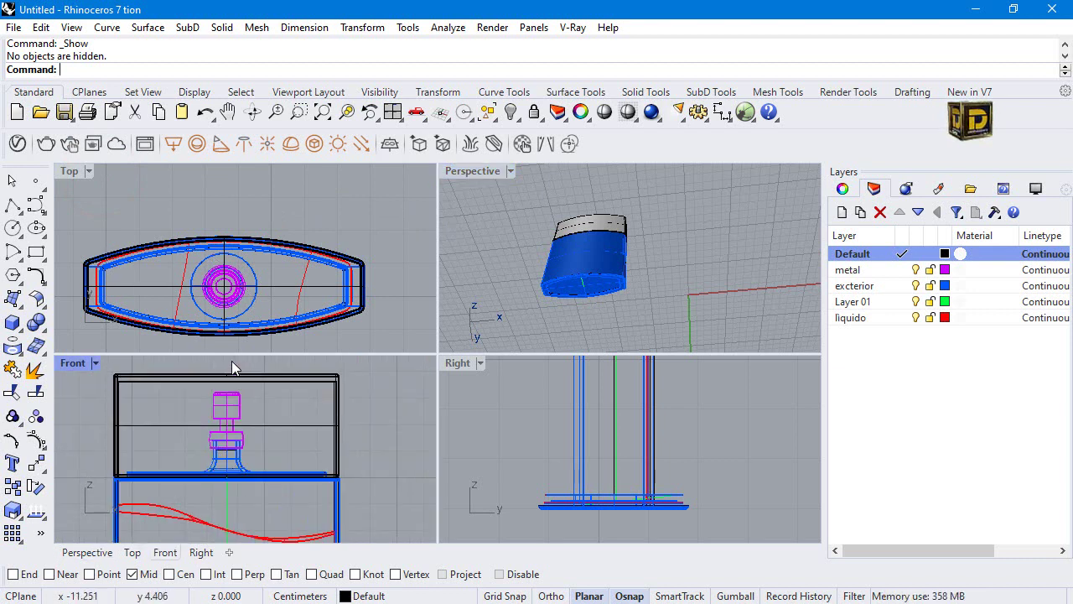
{"action": "left_click", "coordinate": [15, 325]}
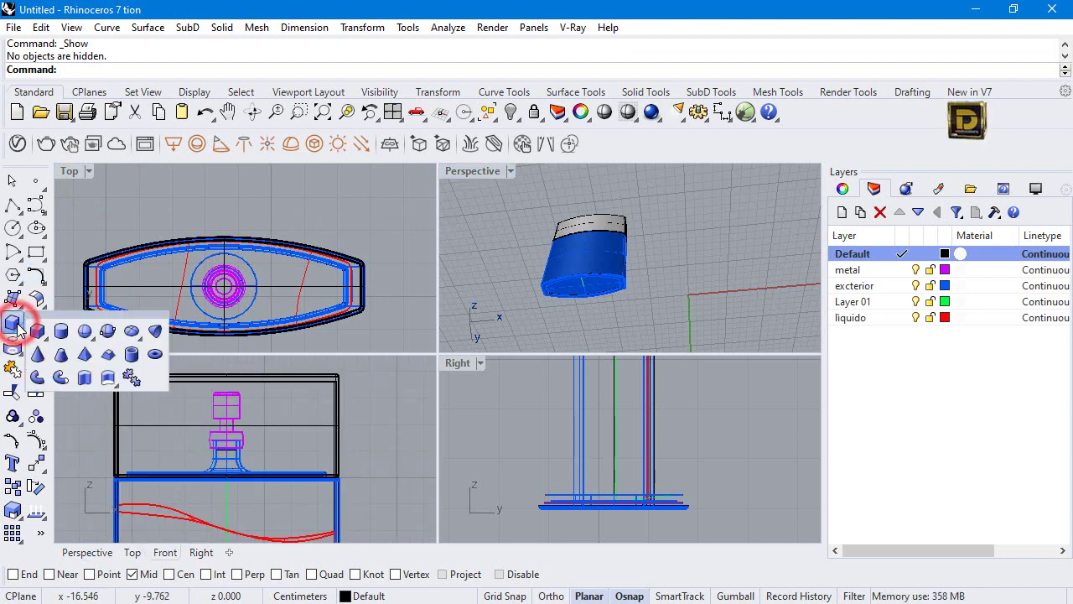
{"action": "left_click", "coordinate": [132, 354]}
{"action": "left_click", "coordinate": [175, 574]}
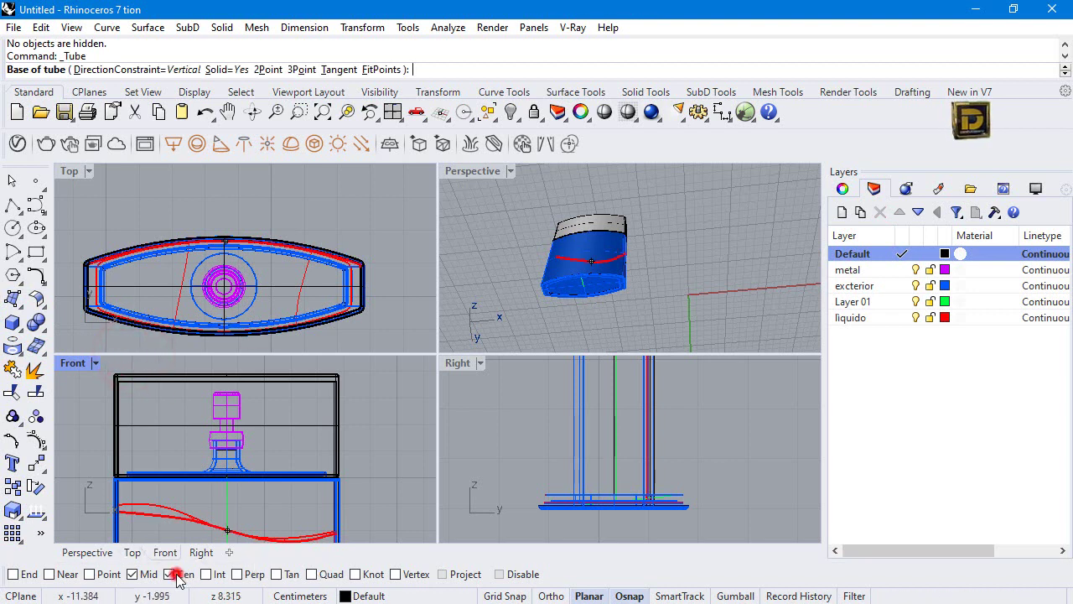
{"action": "right_click", "coordinate": [176, 577]}
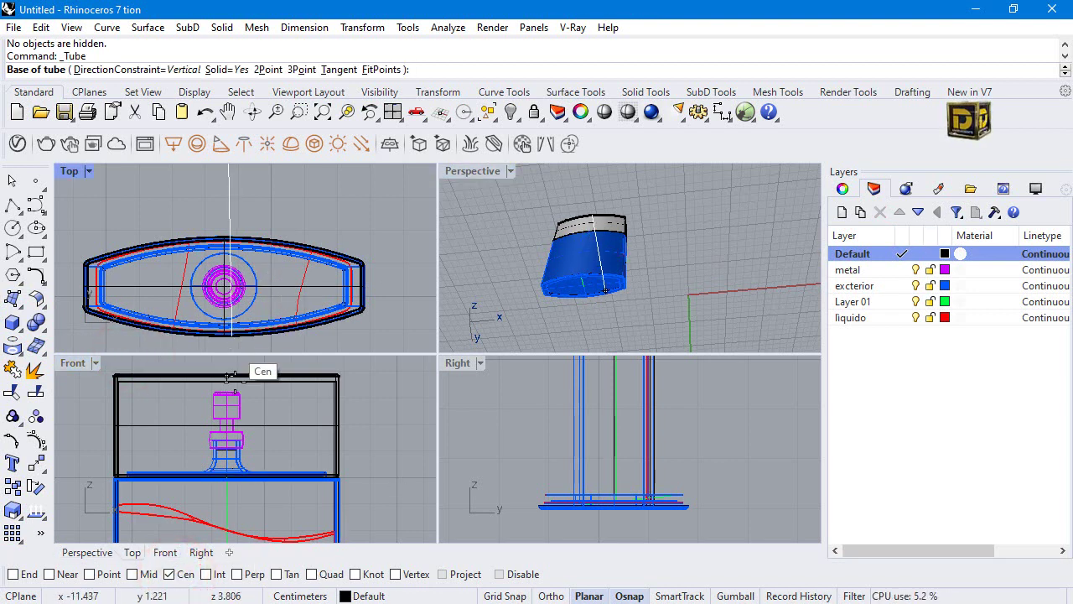
{"action": "left_click", "coordinate": [228, 419]}
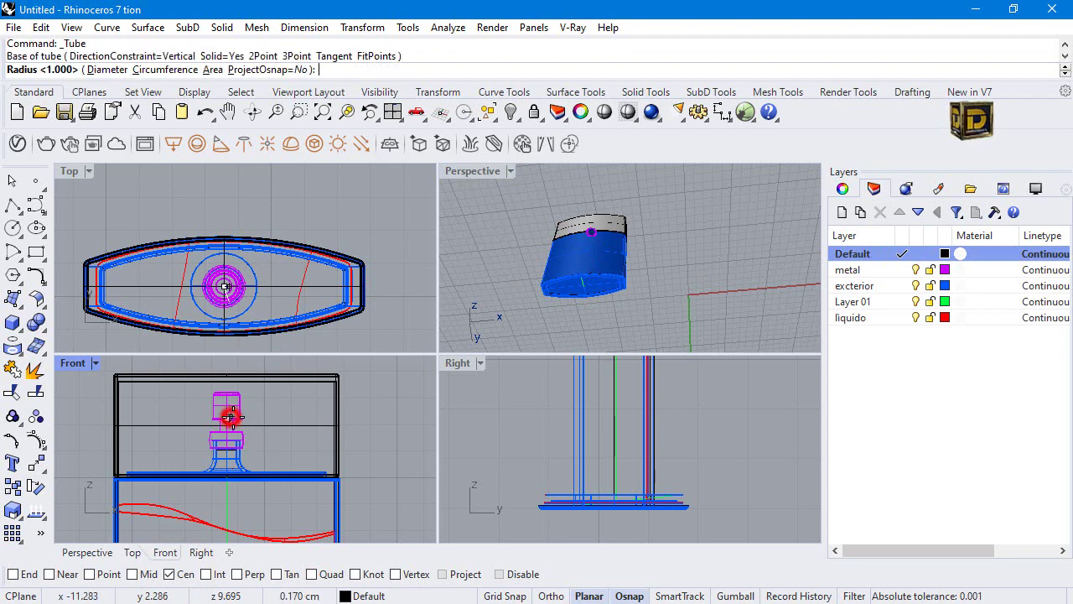
{"action": "scroll", "coordinate": [259, 275], "scroll_direction": "up", "scroll_amount": 3}
{"action": "scroll", "coordinate": [260, 275], "scroll_direction": "up", "scroll_amount": 3}
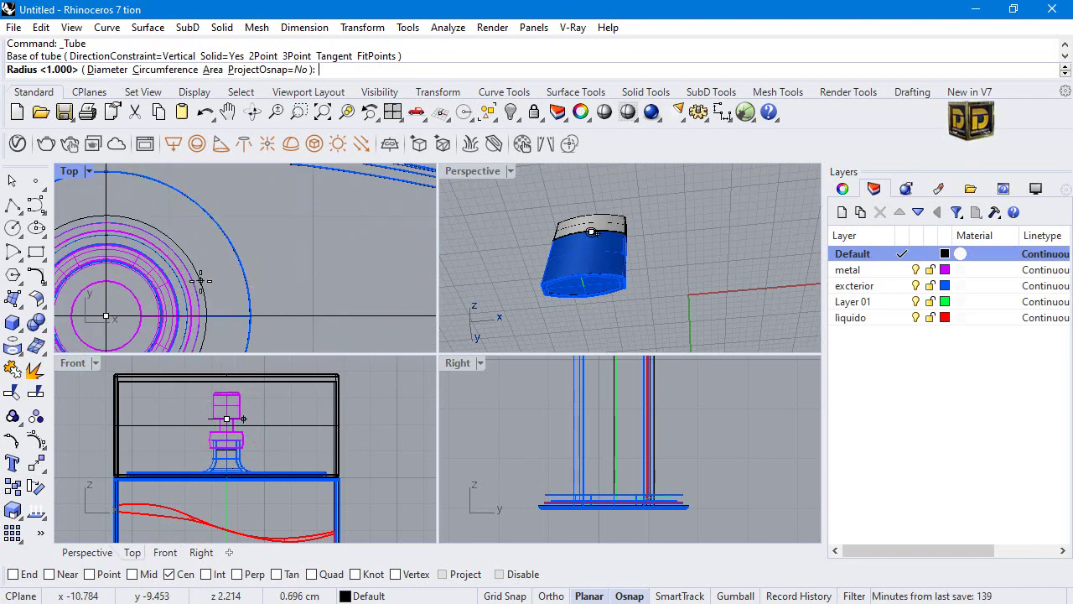
{"action": "left_click", "coordinate": [199, 283]}
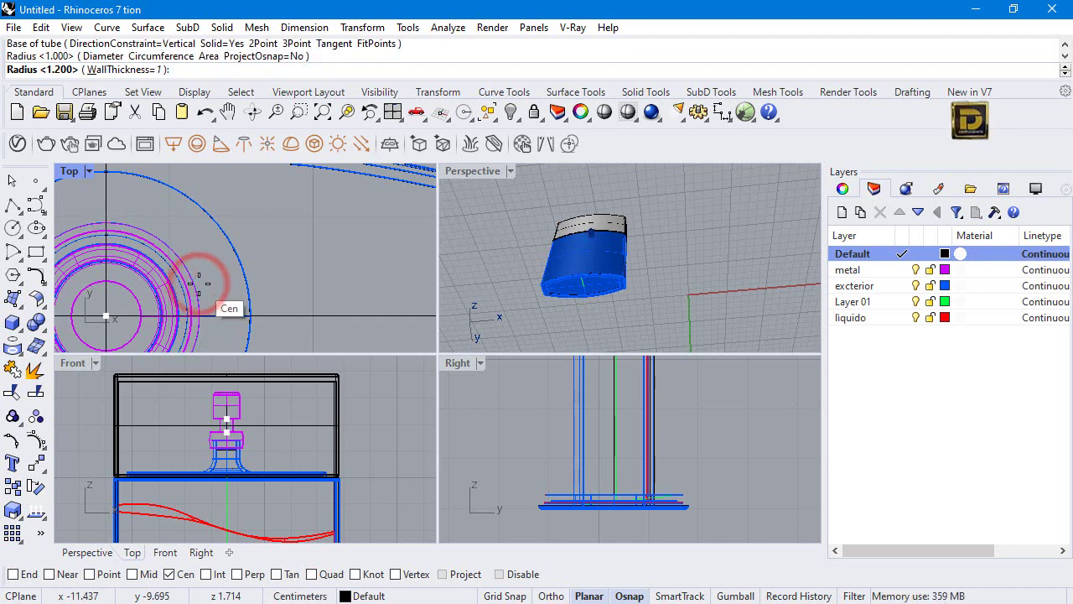
{"action": "key", "text": "Escape"}
Create a thin-walled tube about 1.5 cm high around the sprayer head, centred on its base, disabling object snaps to size it.
{"action": "right_click", "coordinate": [199, 284]}
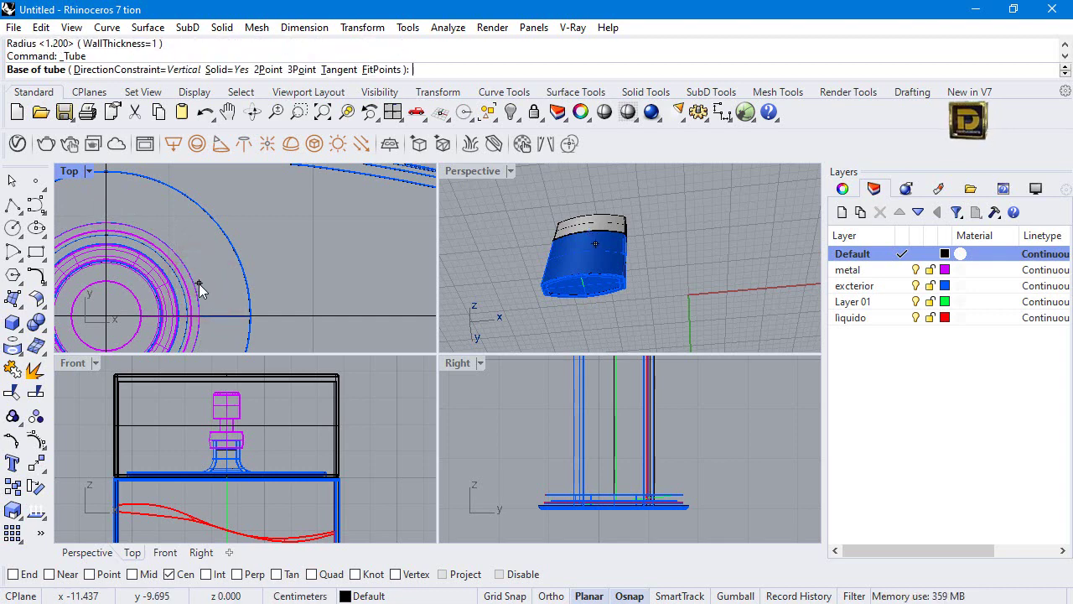
{"action": "left_click", "coordinate": [227, 426]}
{"action": "scroll", "coordinate": [216, 319], "scroll_direction": "up", "scroll_amount": 2}
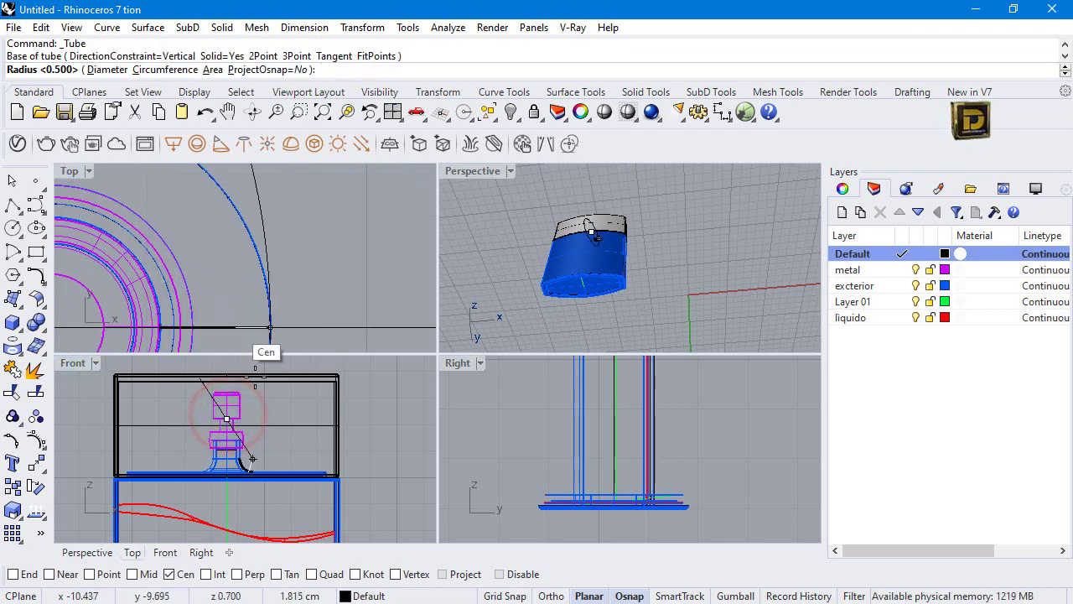
{"action": "left_click", "coordinate": [522, 574]}
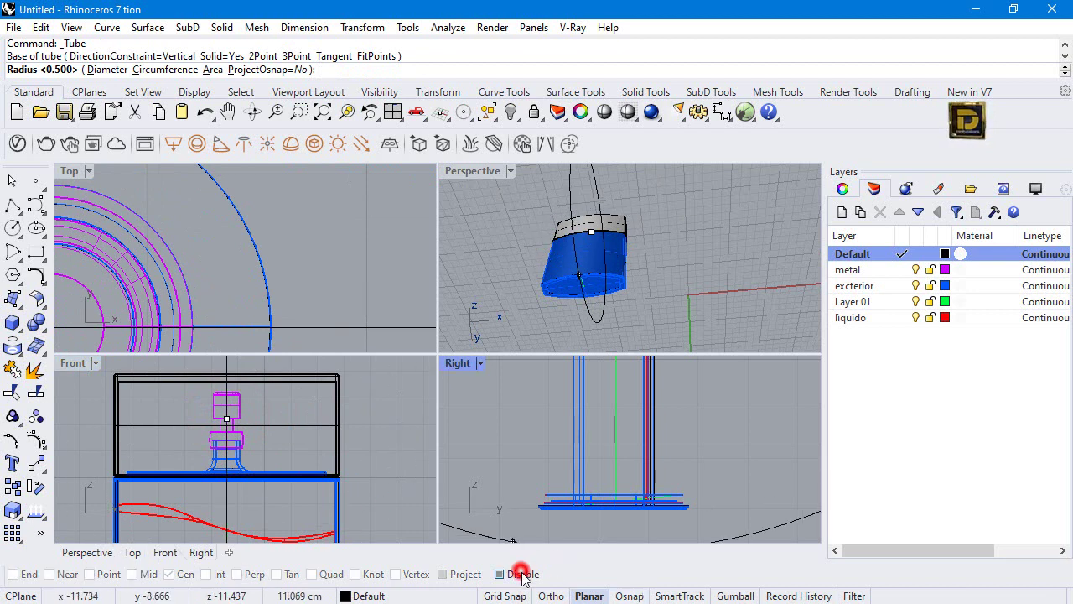
{"action": "left_click", "coordinate": [192, 297]}
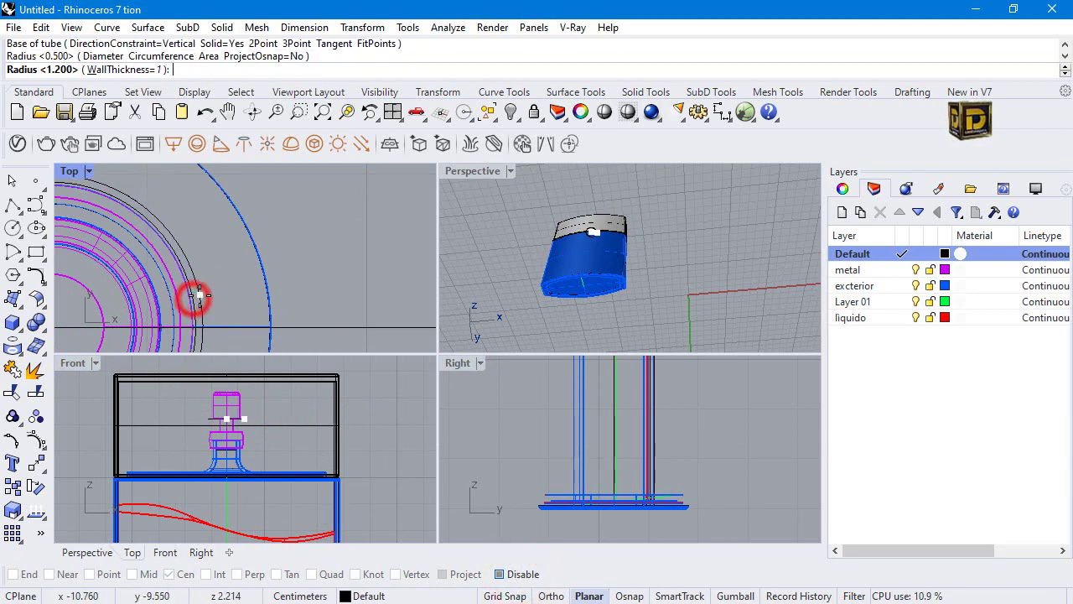
{"action": "left_click", "coordinate": [198, 297]}
{"action": "scroll", "coordinate": [246, 381], "scroll_direction": "up", "scroll_amount": 3}
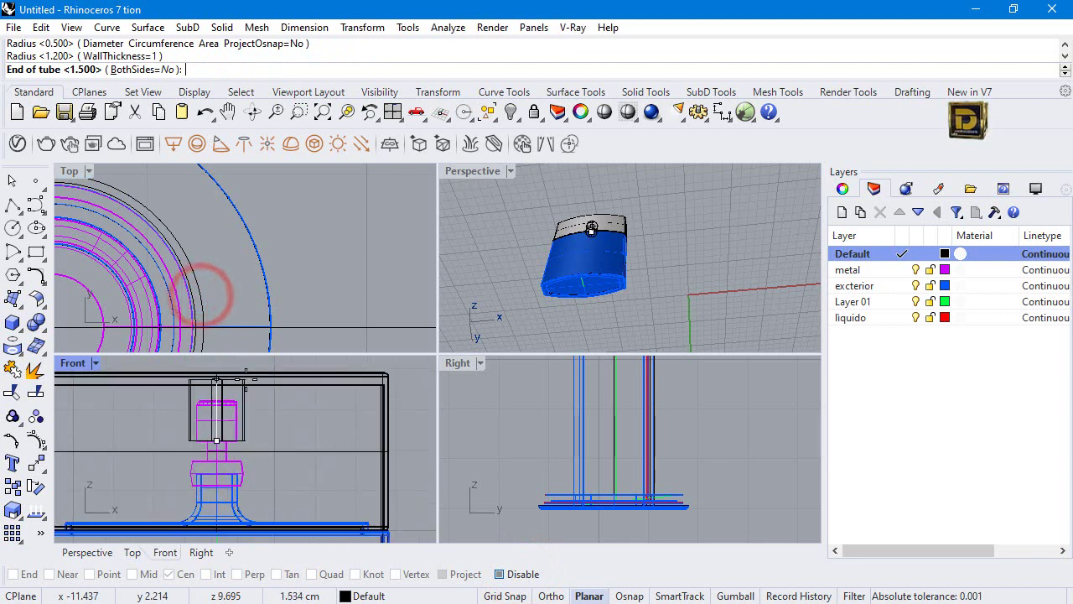
{"action": "left_click", "coordinate": [246, 381]}
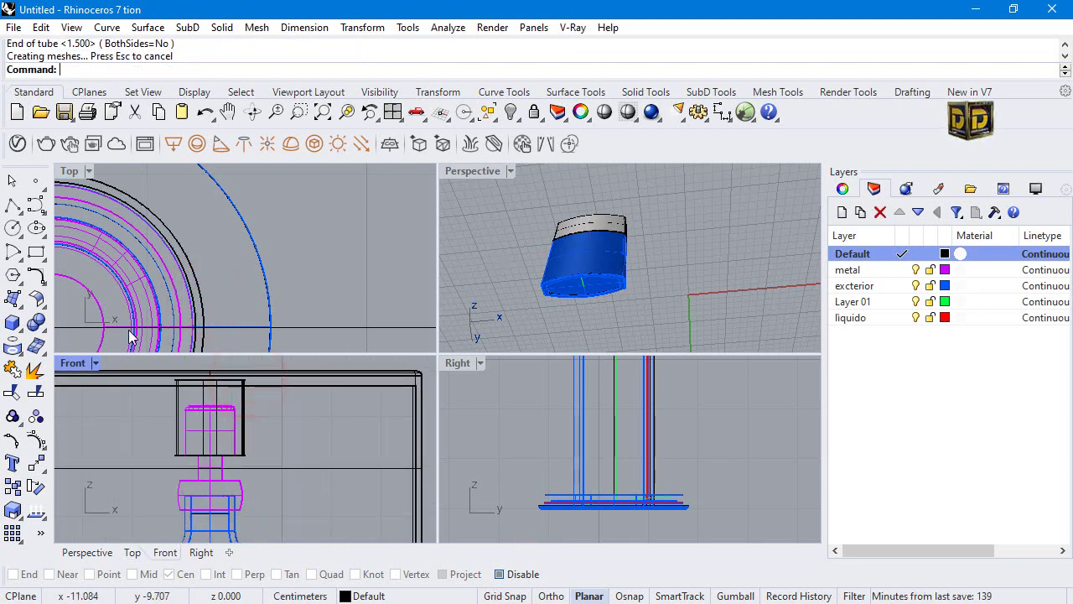
Join the new tube around the sprayer head to the hollow cap with Boolean Union.
{"action": "left_click", "coordinate": [36, 322]}
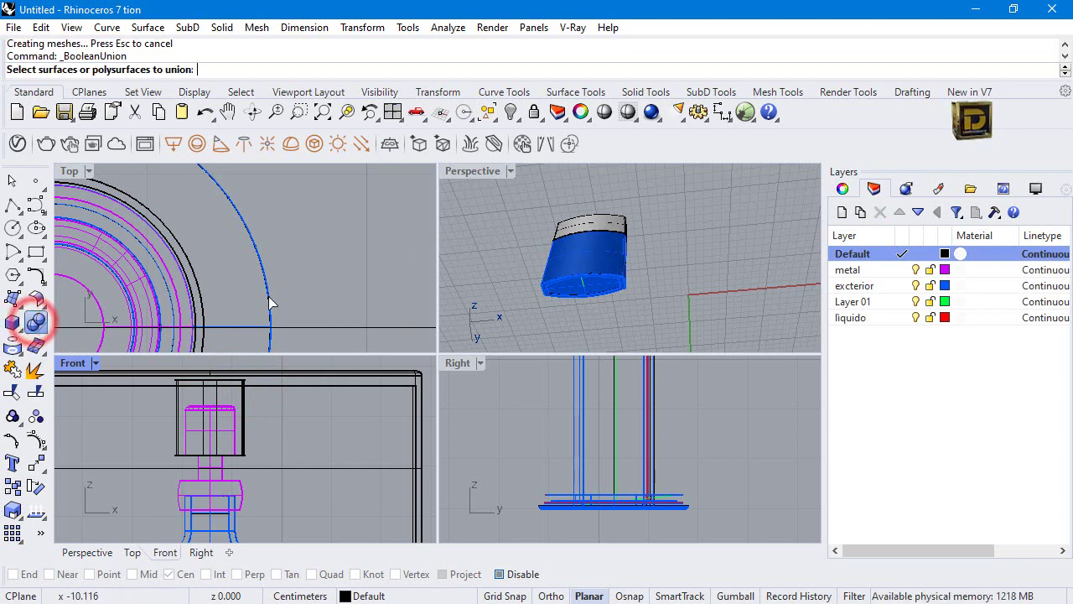
{"action": "left_click", "coordinate": [244, 394]}
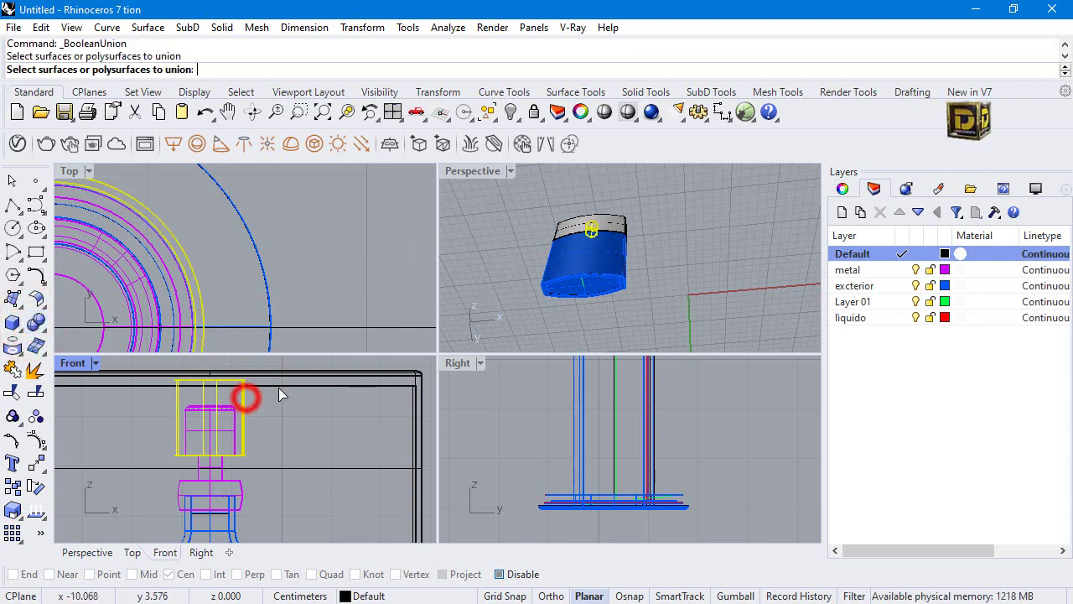
{"action": "left_click", "coordinate": [277, 388]}
{"action": "key", "text": "Return"}
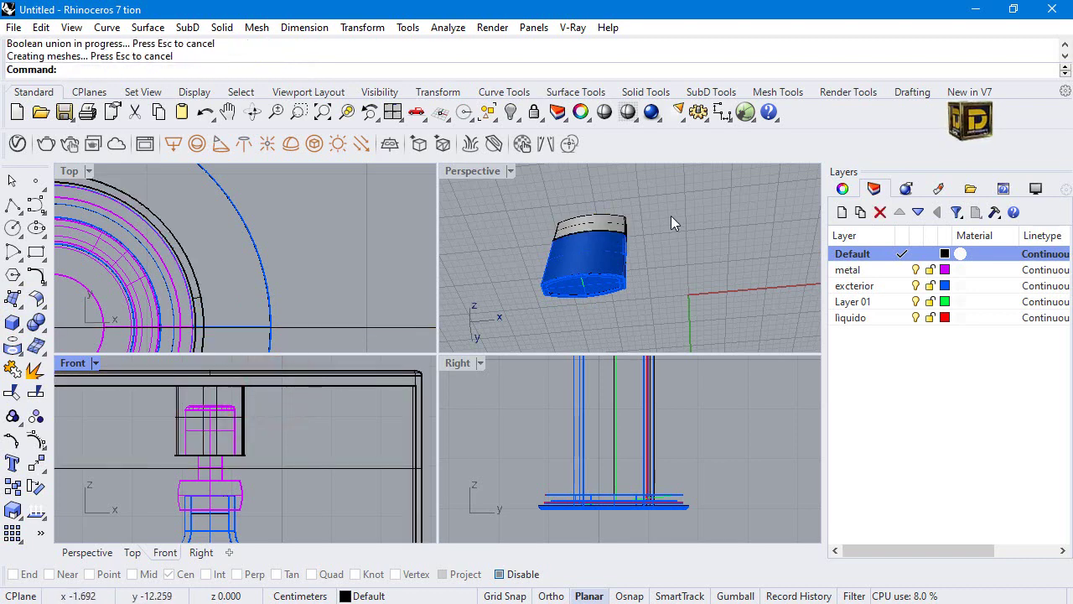
Examine the bottle and its finished cap in the enlarged Perspective view and in the Front view.
{"action": "left_click", "coordinate": [485, 170]}
{"action": "double_click", "coordinate": [478, 171]}
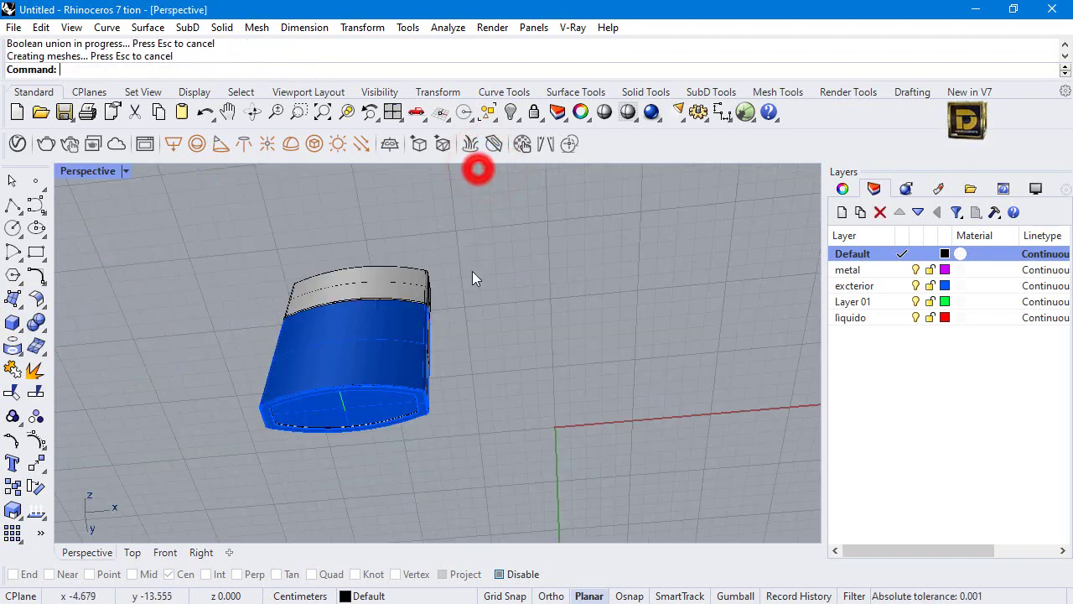
{"action": "key", "text": "Return"}
{"action": "mouse_move", "coordinate": [421, 324]}
{"action": "right_mouse_down"}
{"action": "mouse_move", "coordinate": [477, 394]}
{"action": "mouse_move", "coordinate": [510, 295]}
{"action": "mouse_move", "coordinate": [410, 331]}
{"action": "right_mouse_up"}
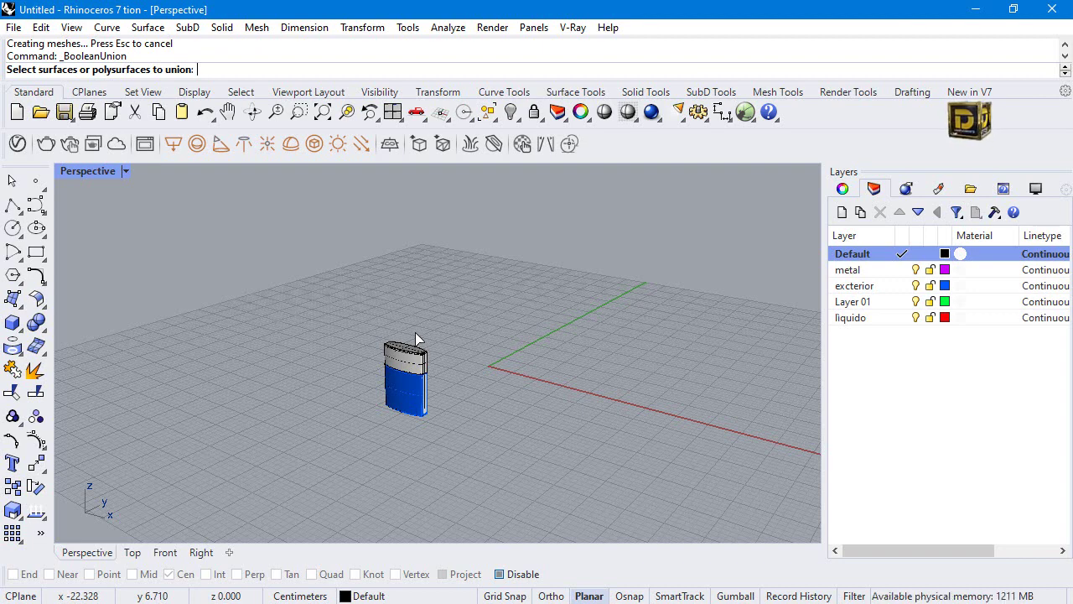
{"action": "double_click", "coordinate": [87, 170]}
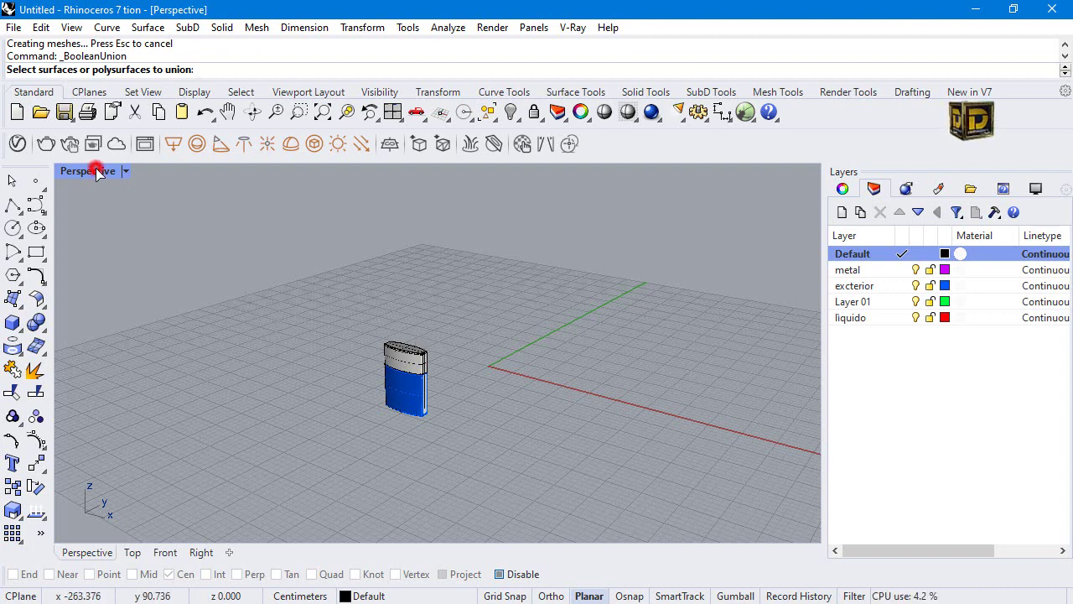
{"action": "scroll", "coordinate": [307, 431], "scroll_direction": "down", "scroll_amount": 2}
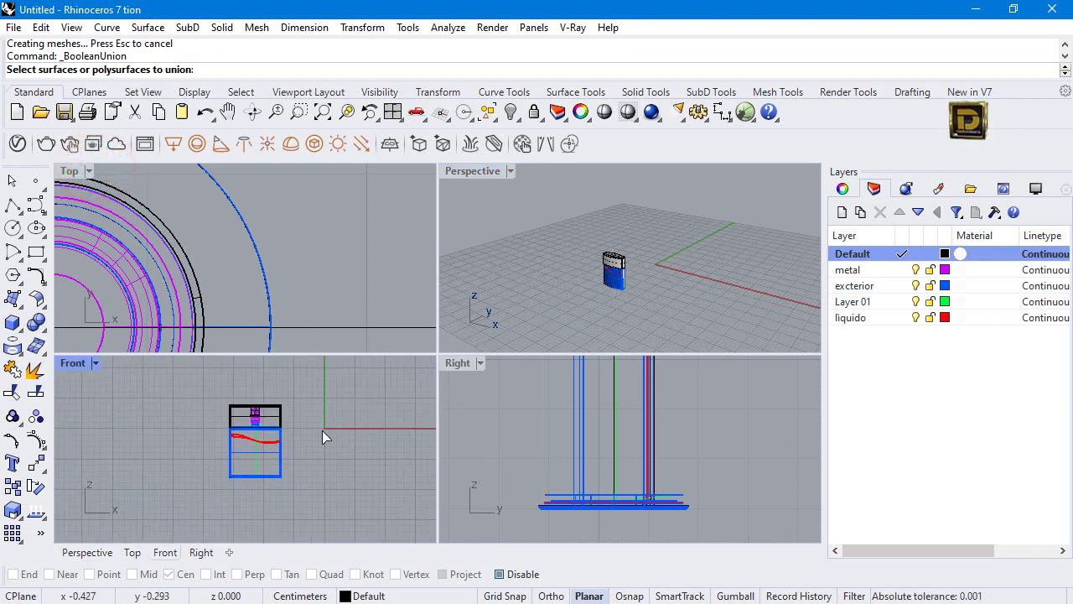
{"action": "scroll", "coordinate": [307, 430], "scroll_direction": "up", "scroll_amount": 1}
{"action": "scroll", "coordinate": [300, 423], "scroll_direction": "up", "scroll_amount": 1}
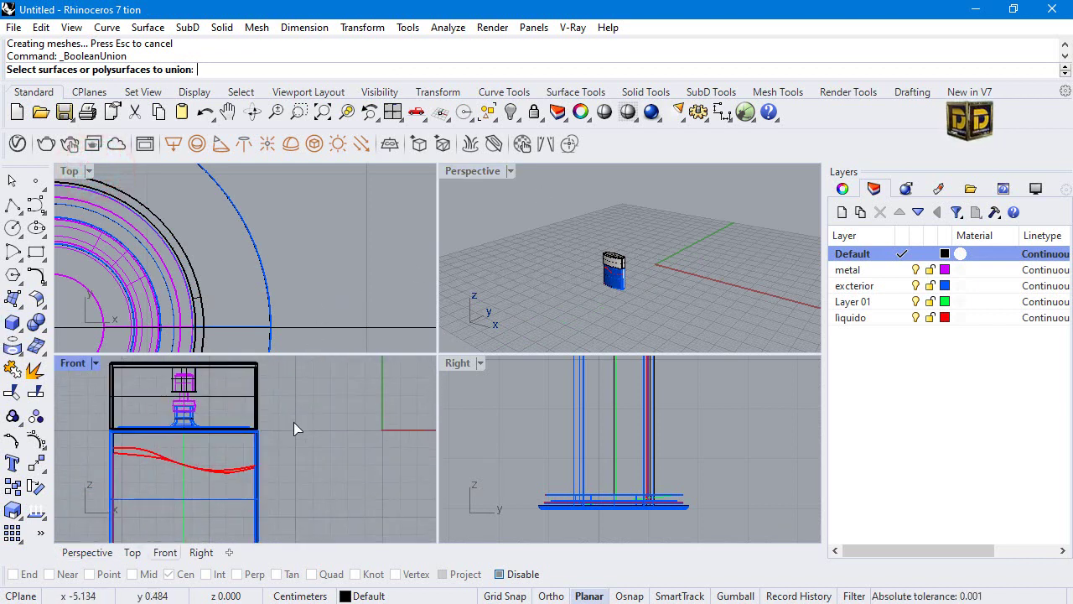
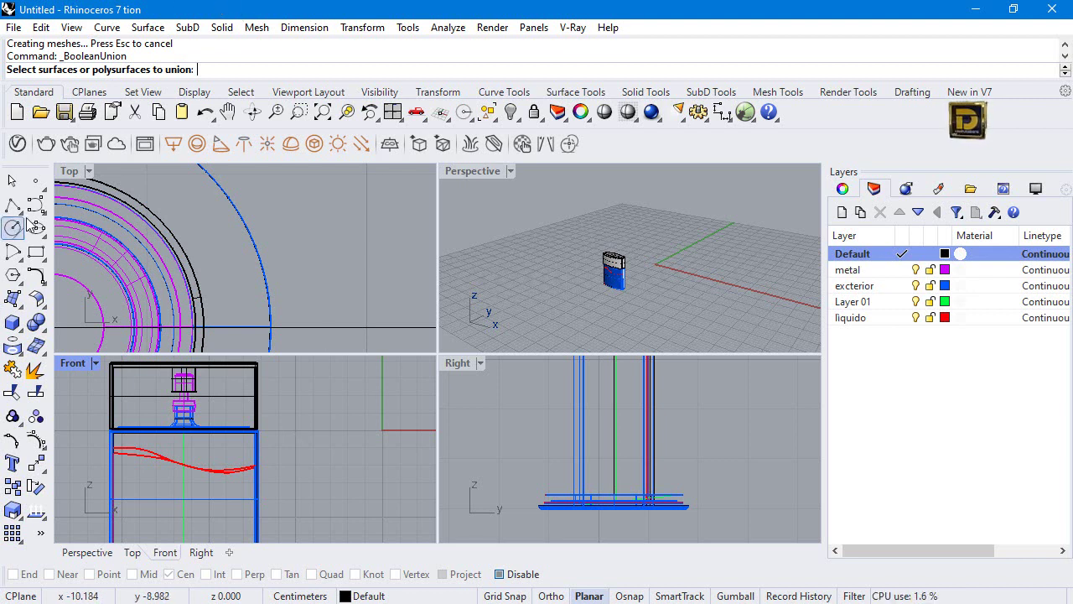
Draw a 0.5 by 0.5 cm square from its centre in the Front view, in the empty area beside the bottle.
{"action": "left_click", "coordinate": [42, 257]}
{"action": "left_click", "coordinate": [81, 252]}
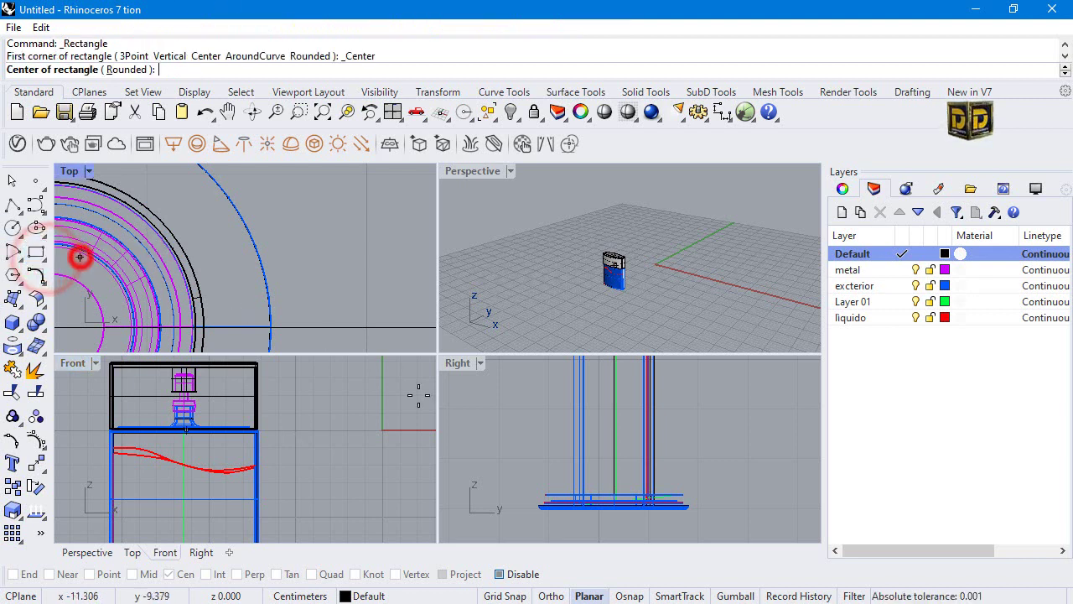
{"action": "left_click", "coordinate": [305, 446]}
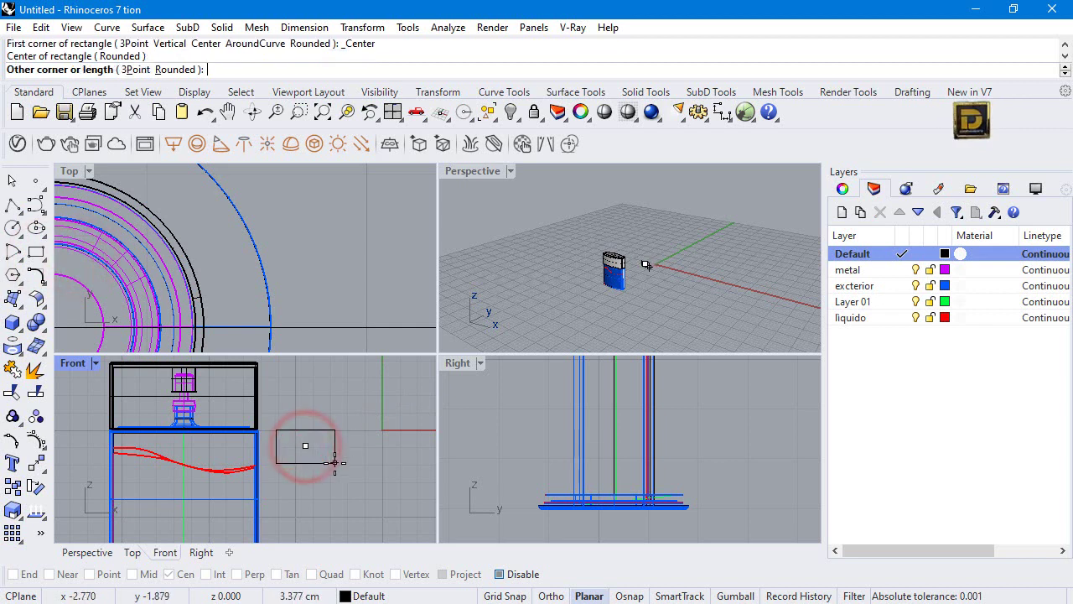
{"action": "type", "text": ".5"}
{"action": "key", "text": "Return"}
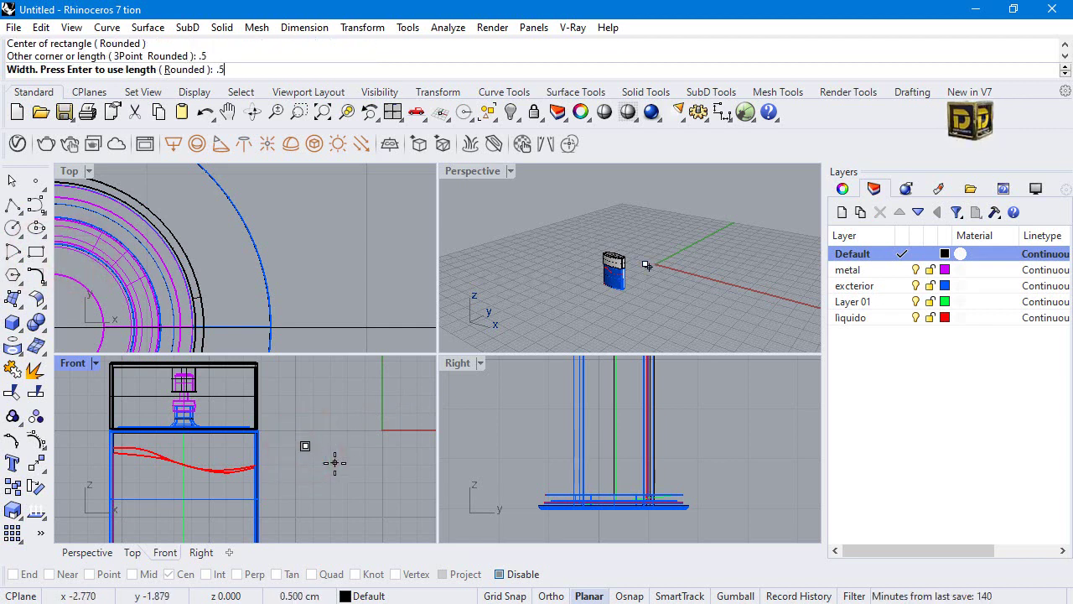
{"action": "type", "text": ".5"}
{"action": "key", "text": "Return"}
{"action": "scroll", "coordinate": [330, 460], "scroll_direction": "up", "scroll_amount": 3}
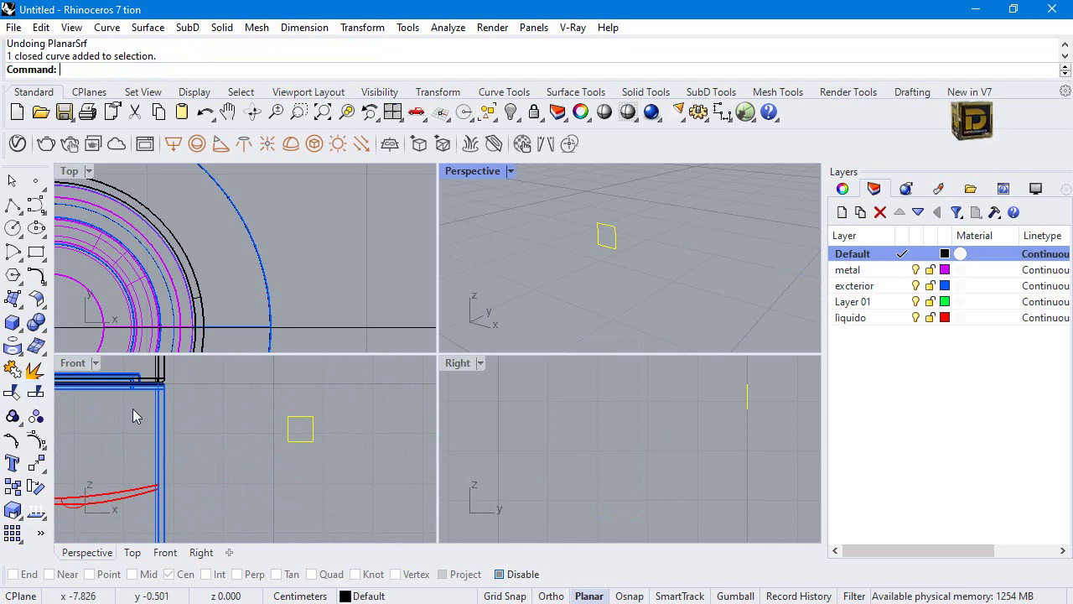
Round all corners of the small square with Fillet Corners at a radius of 0.1 cm.
{"action": "left_click", "coordinate": [39, 284]}
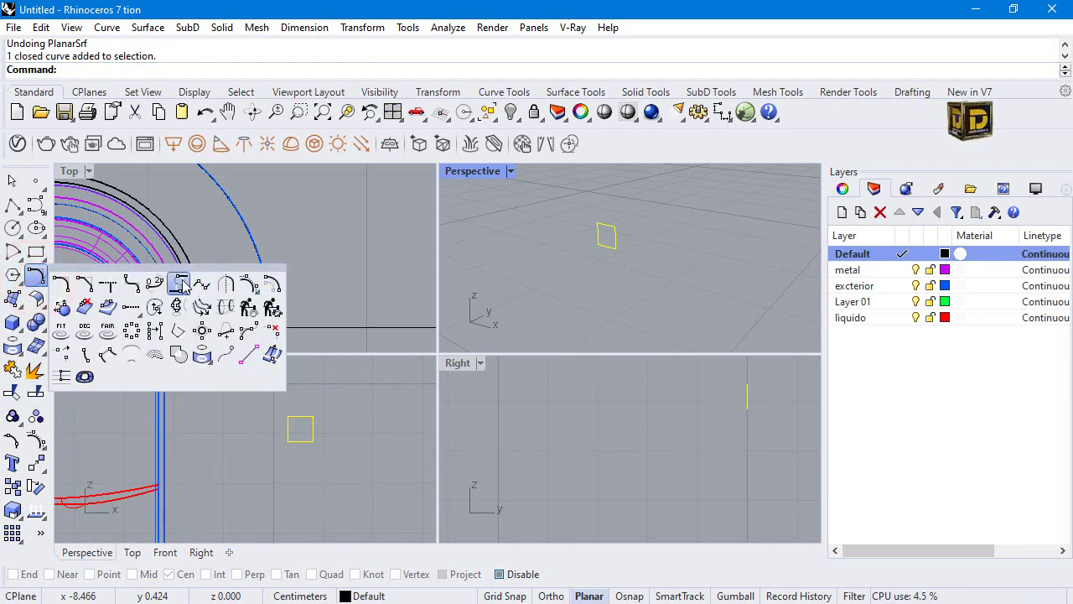
{"action": "left_click", "coordinate": [130, 283]}
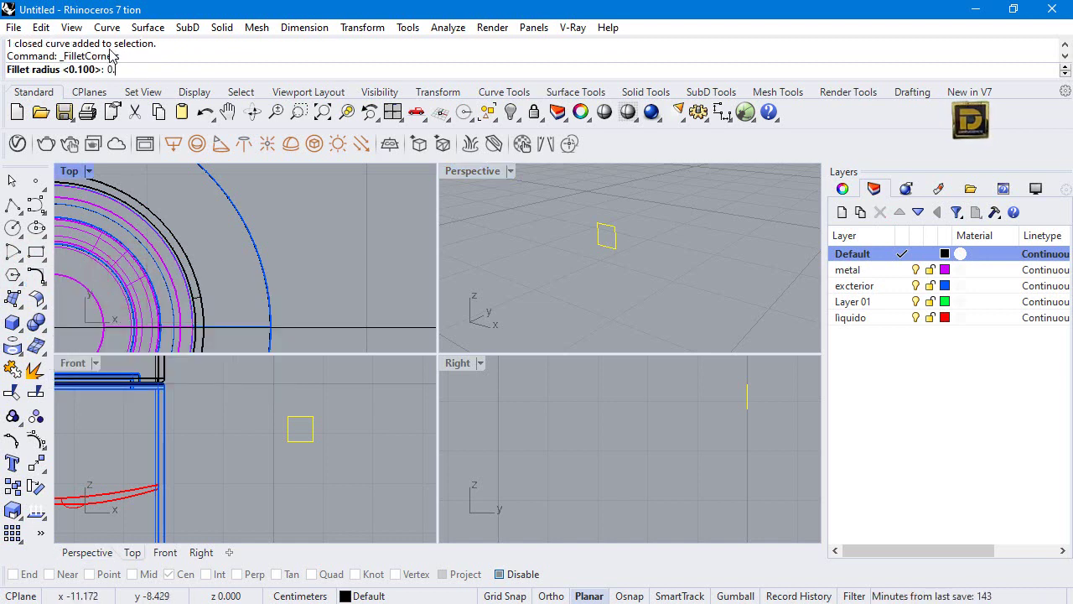
{"action": "type", "text": "0.1"}
{"action": "key", "text": "Return"}
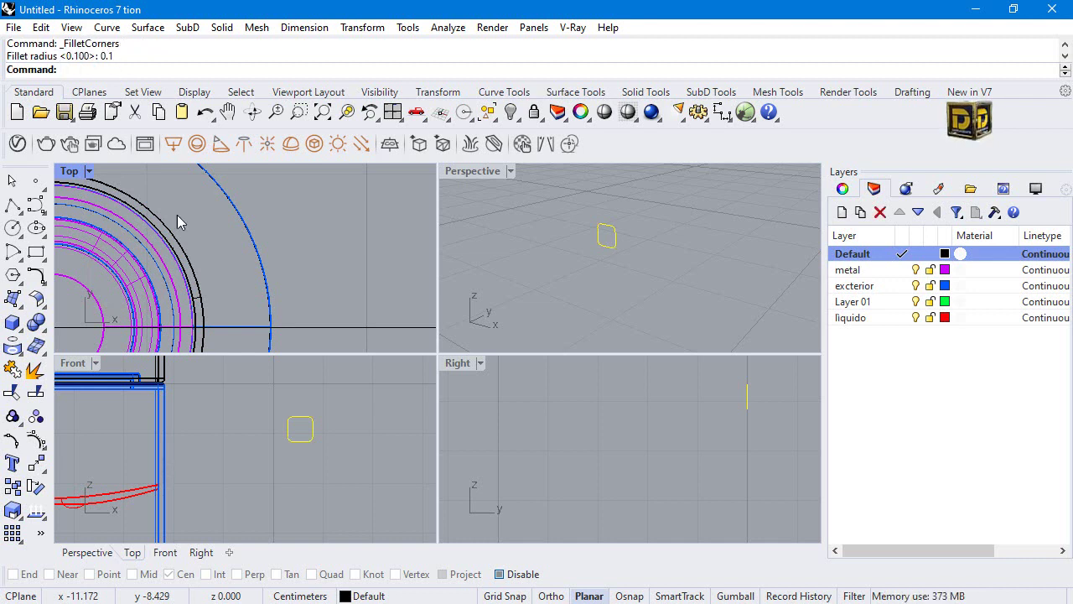
Copy the rounded square 0.15 cm away from the original along the Y direction in the Right view.
{"action": "left_click", "coordinate": [13, 486]}
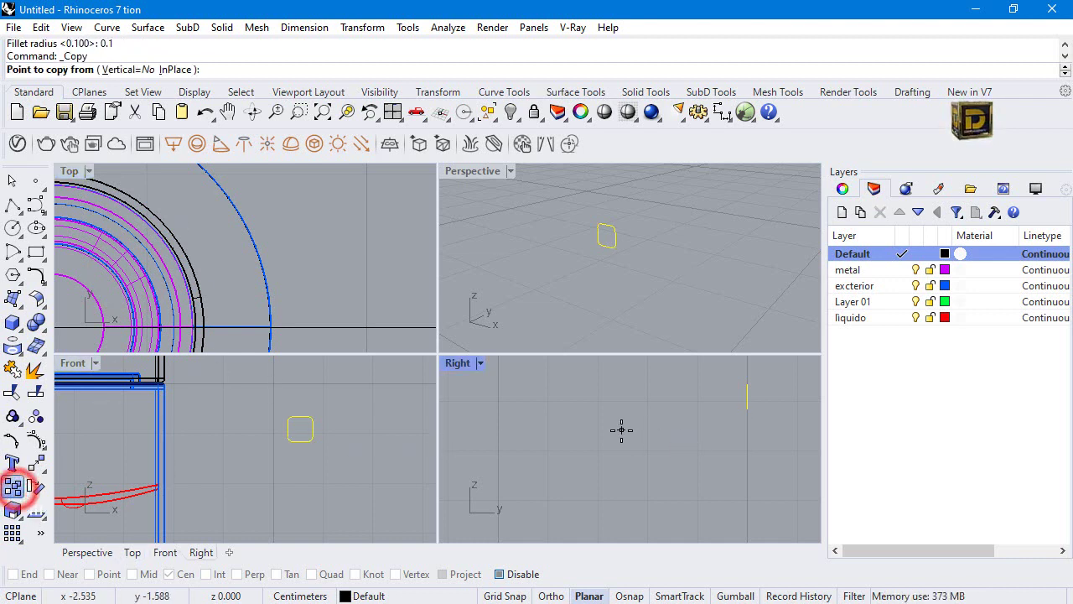
{"action": "left_click", "coordinate": [734, 402]}
{"action": "type", "text": ".1"}
{"action": "key", "text": "Return"}
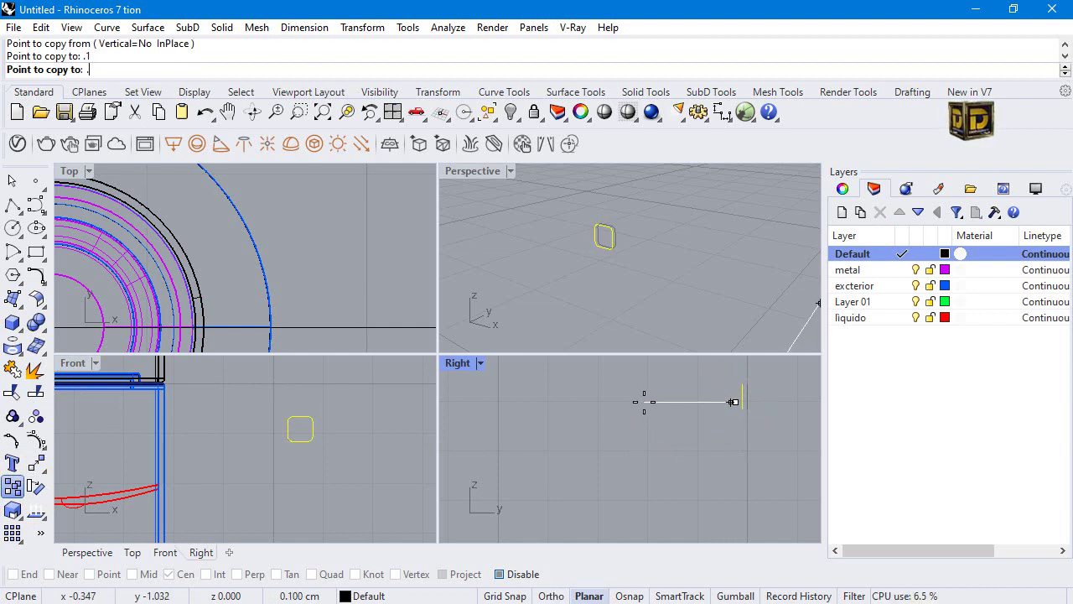
{"action": "right_click", "coordinate": [568, 425]}
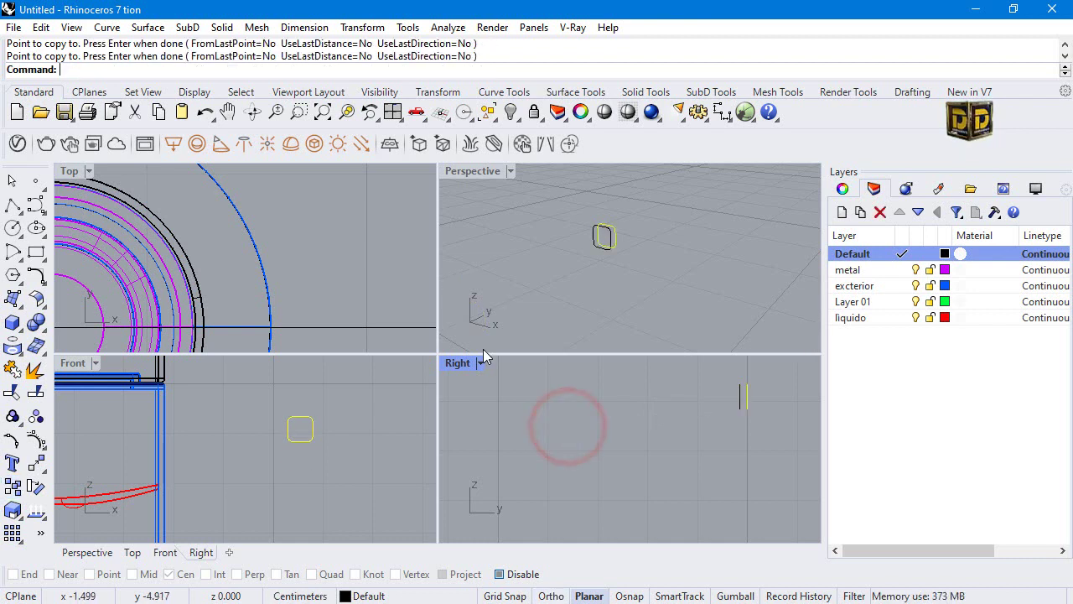
Offset the copied rounded square slightly inward in the Front view, using the ThroughPoint option.
{"action": "left_click", "coordinate": [743, 388]}
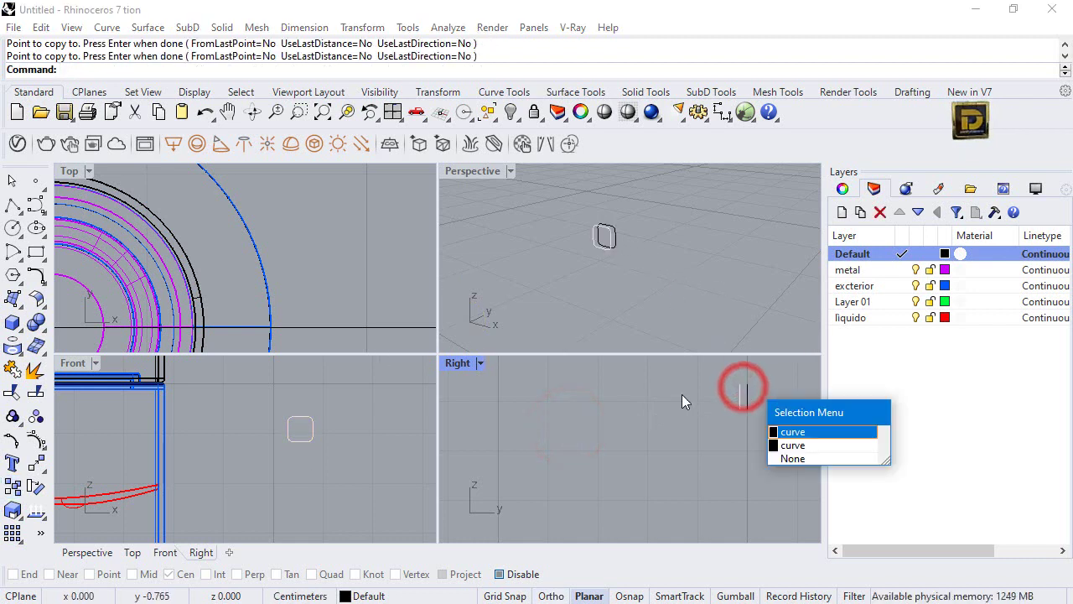
{"action": "left_click", "coordinate": [818, 446]}
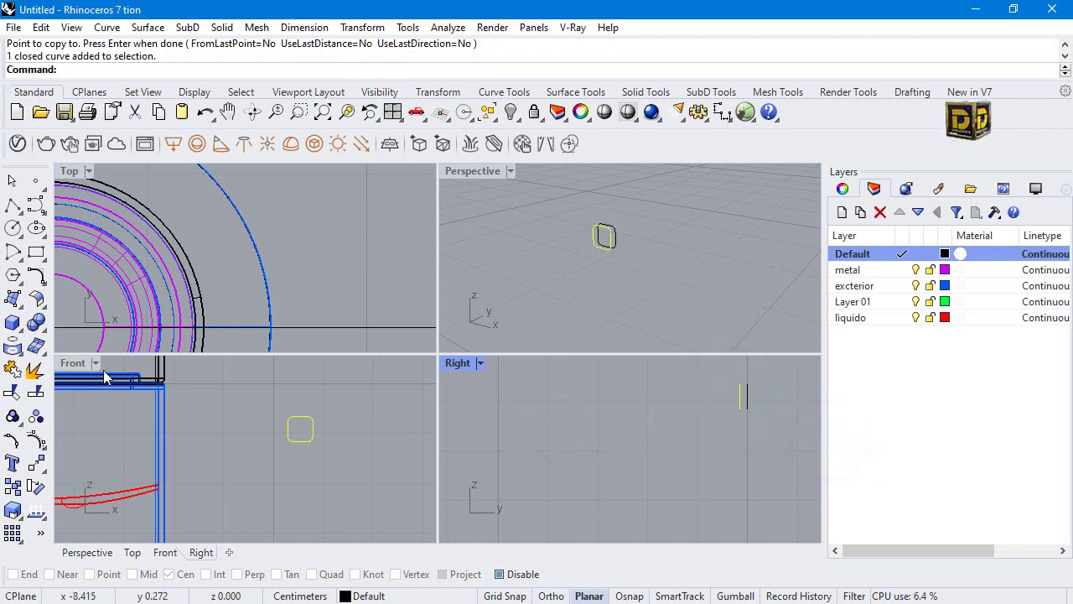
{"action": "left_click_drag", "start_coordinate": [34, 277], "coordinate": [266, 285]}
{"action": "left_click", "coordinate": [267, 285]}
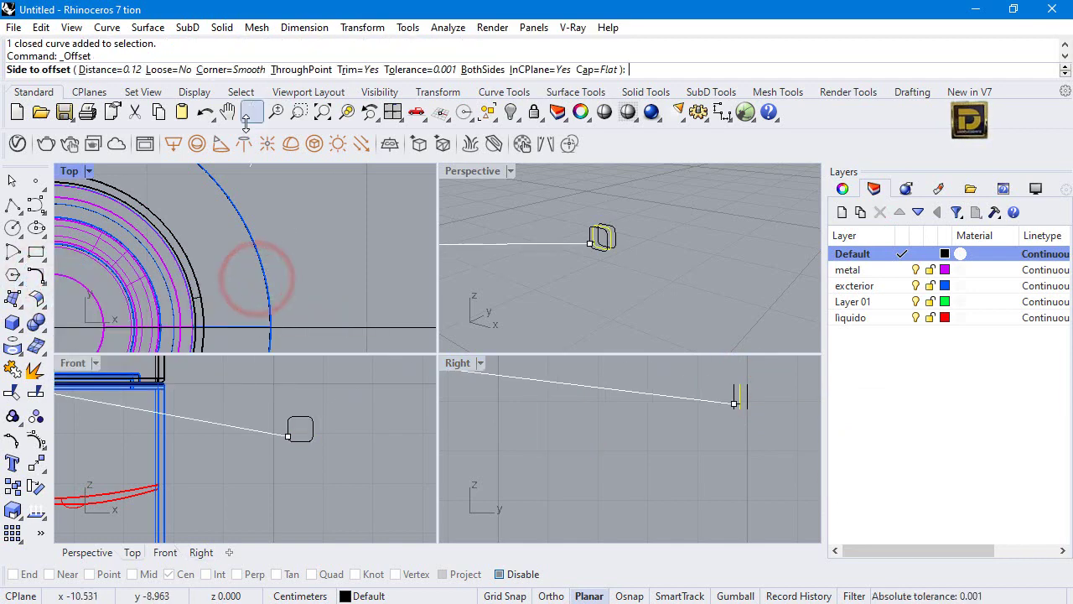
{"action": "left_click", "coordinate": [307, 70]}
{"action": "scroll", "coordinate": [332, 418], "scroll_direction": "up", "scroll_amount": 4}
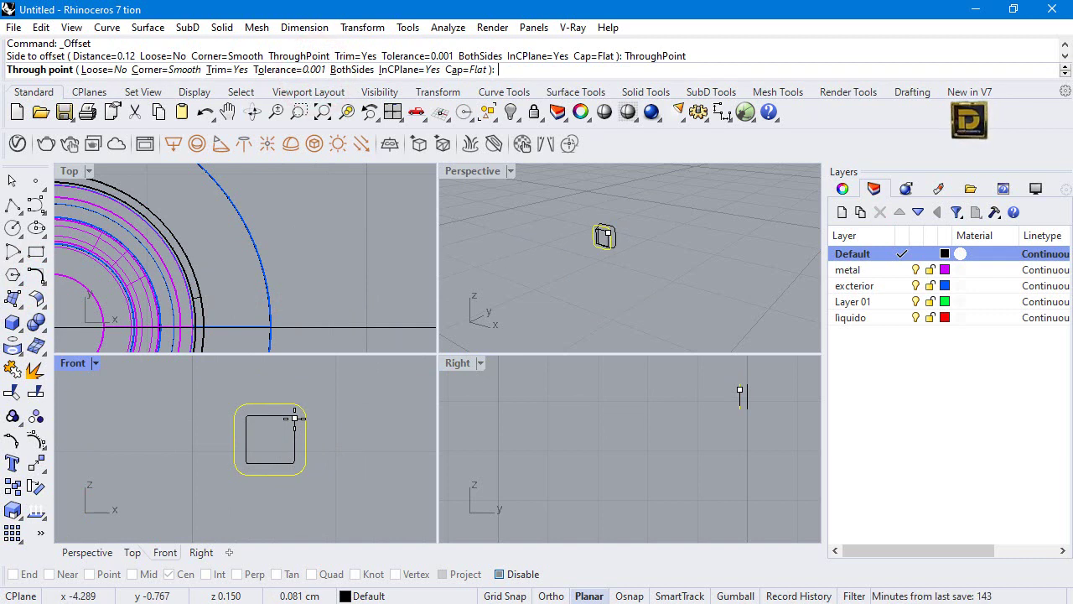
{"action": "scroll", "coordinate": [295, 417], "scroll_direction": "up", "scroll_amount": 3}
{"action": "left_click", "coordinate": [299, 417]}
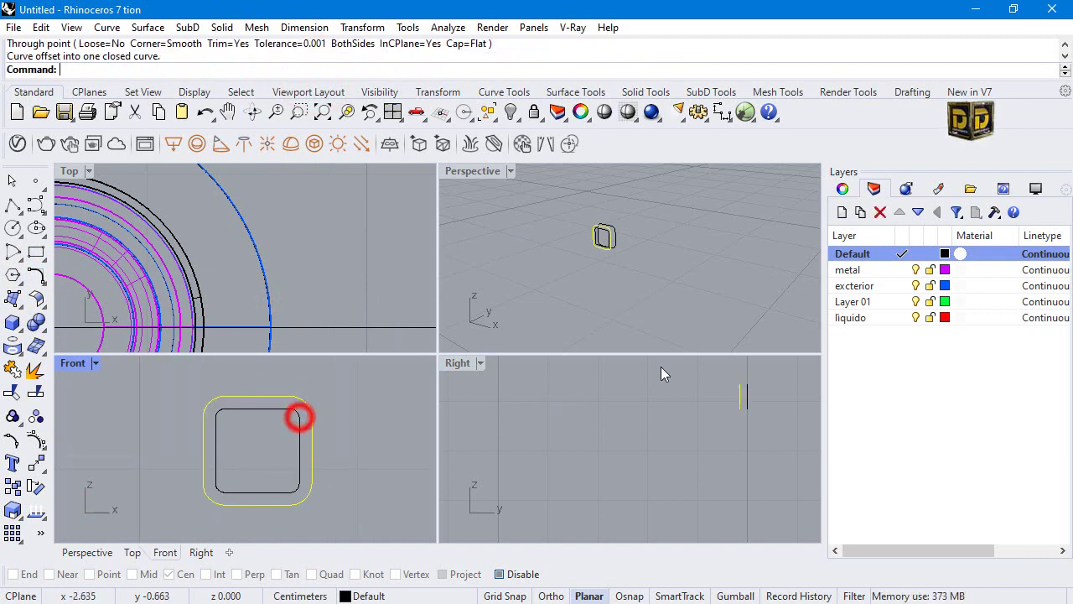
Delete the full-size copied square, keeping only the smaller offset curve in its plane.
{"action": "scroll", "coordinate": [609, 230], "scroll_direction": "up", "scroll_amount": 3}
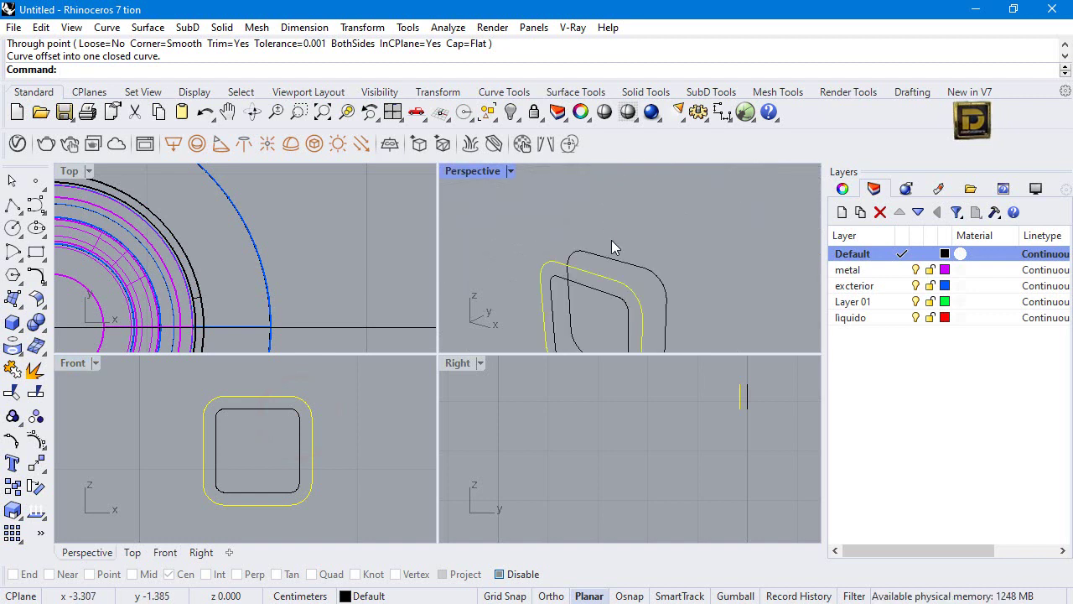
{"action": "key", "text": "Delete"}
{"action": "left_click", "coordinate": [604, 276]}
{"action": "key", "text": "Delete"}
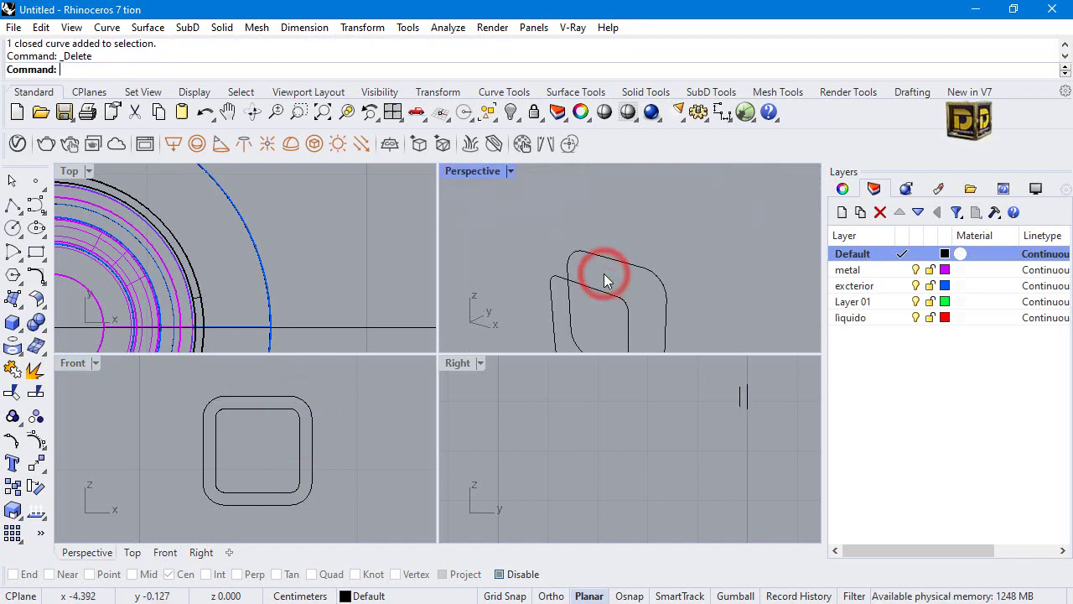
Draw a slightly outward-curved arc joining the upper-edge midpoints of the two rounded squares, with only the Mid object snap active.
{"action": "left_click", "coordinate": [20, 256]}
{"action": "left_click", "coordinate": [55, 256]}
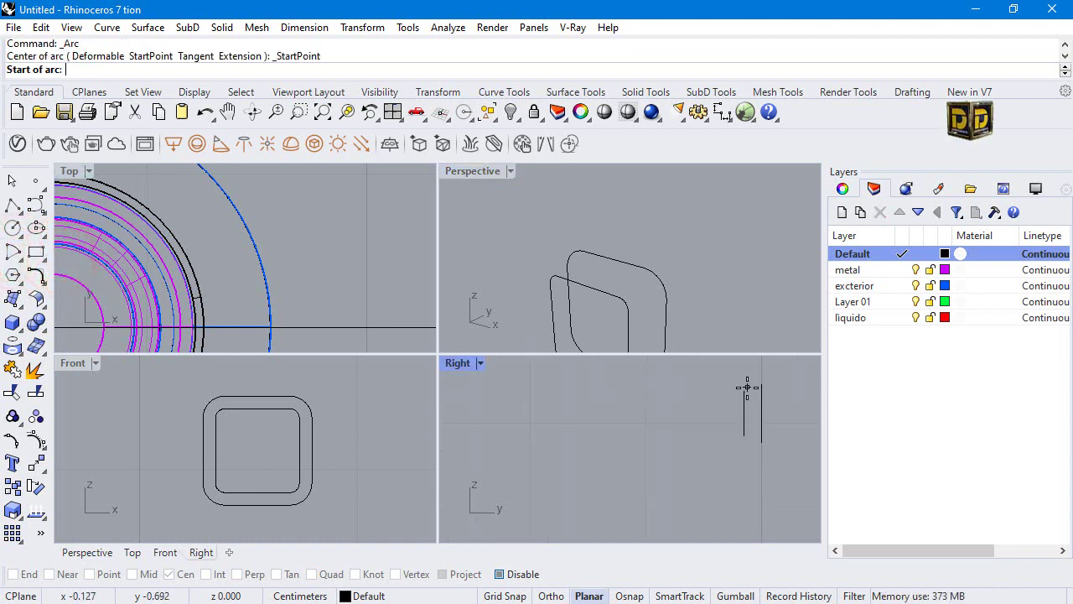
{"action": "left_click", "coordinate": [503, 574]}
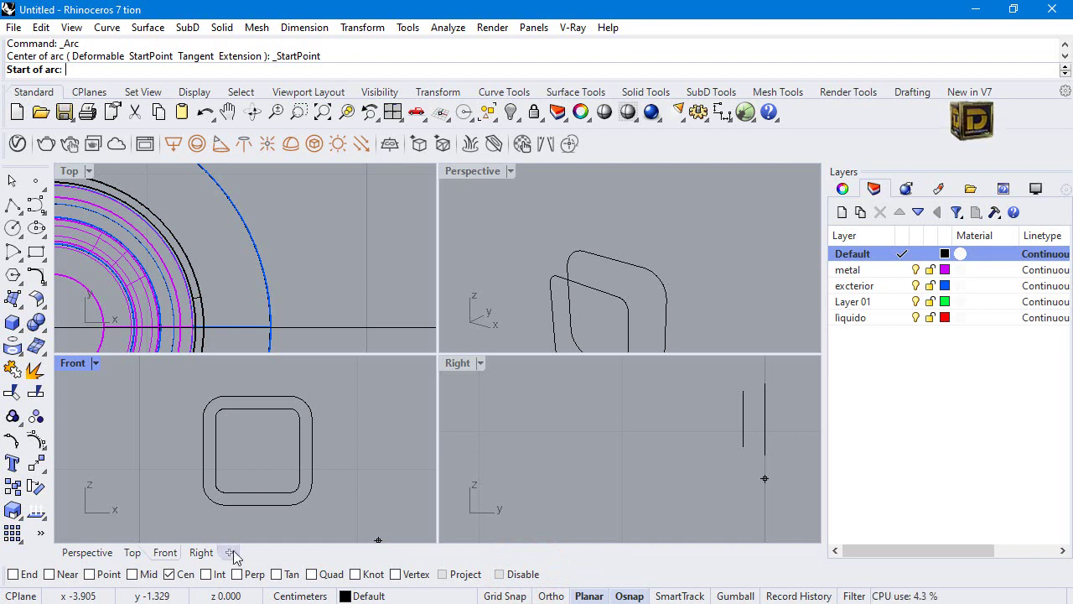
{"action": "left_click", "coordinate": [170, 574]}
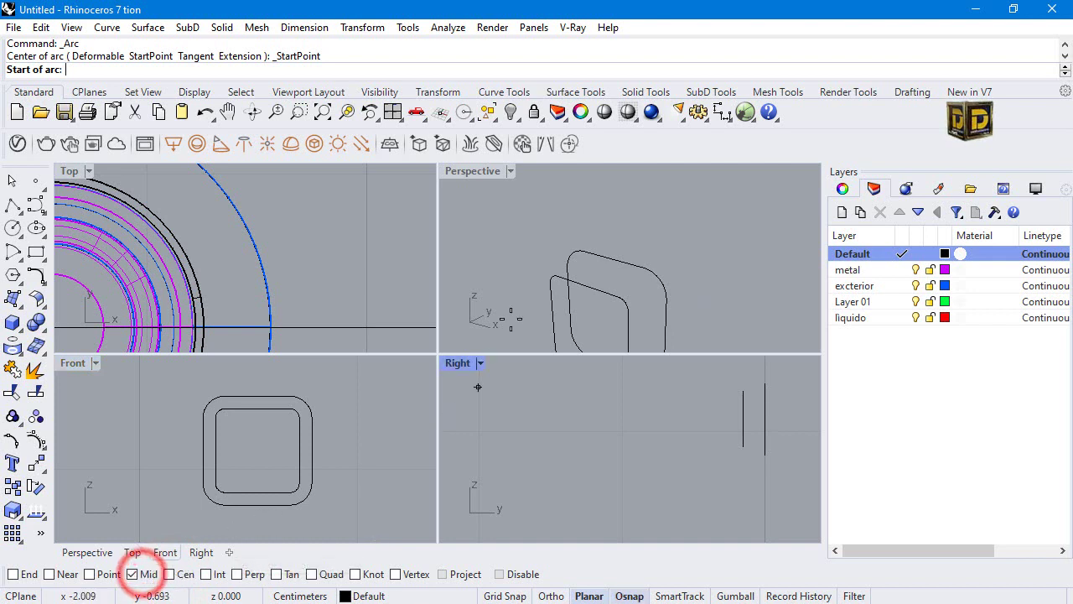
{"action": "left_click", "coordinate": [585, 286]}
{"action": "left_click", "coordinate": [612, 259]}
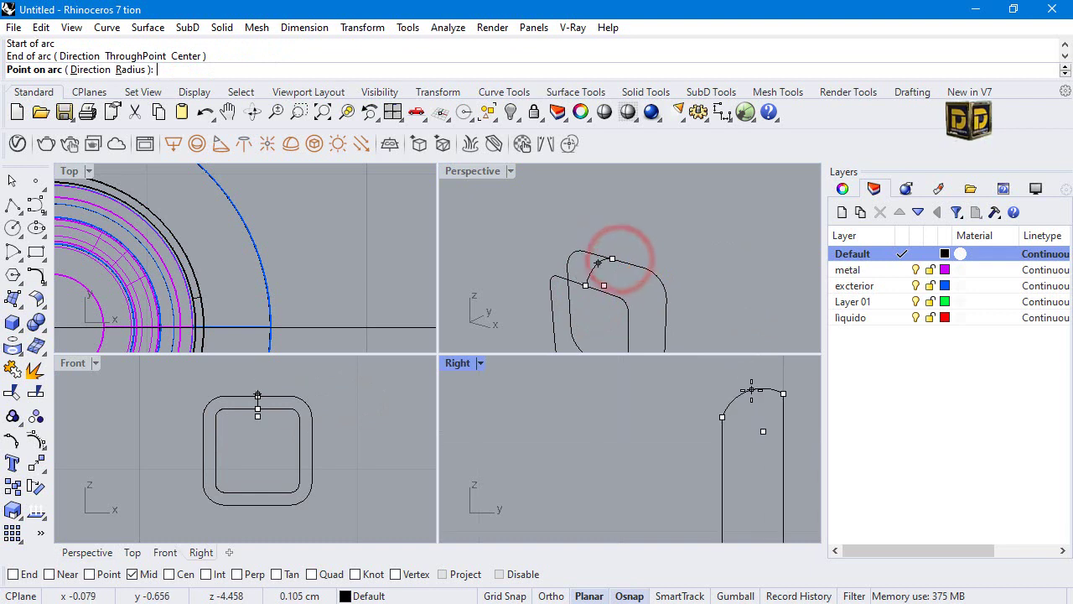
{"action": "left_click", "coordinate": [754, 397]}
{"action": "left_click", "coordinate": [672, 410]}
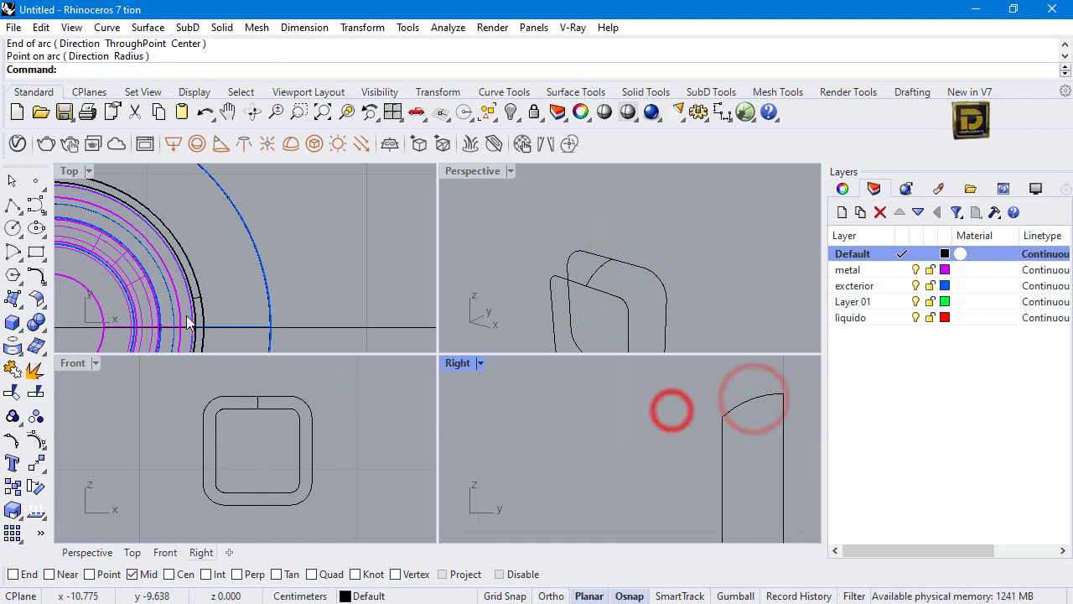
Sweep the arc along the small and large rounded squares as two rails to form a curved frame surface.
{"action": "left_click", "coordinate": [17, 308]}
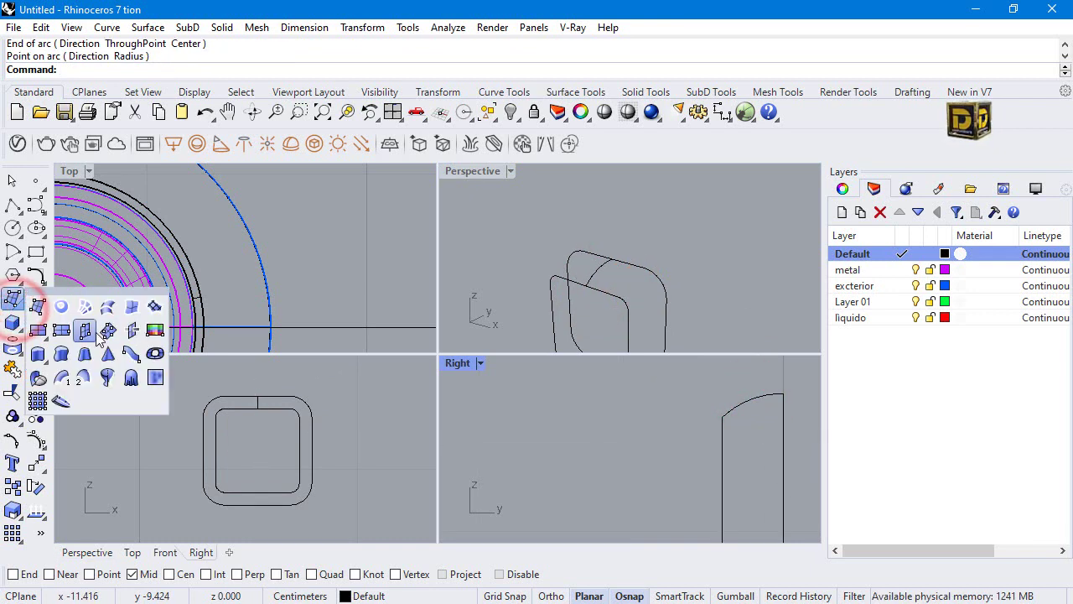
{"action": "left_click", "coordinate": [80, 379]}
{"action": "left_click", "coordinate": [618, 293]}
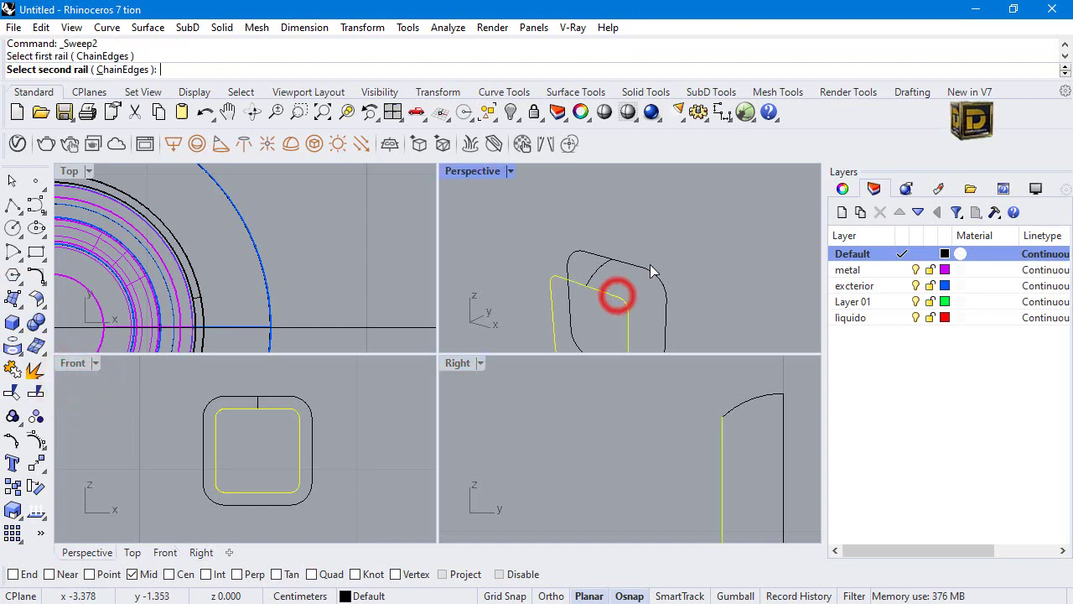
{"action": "left_click", "coordinate": [648, 264]}
{"action": "left_click", "coordinate": [592, 270]}
{"action": "key", "text": "Return"}
{"action": "key", "text": "Return"}
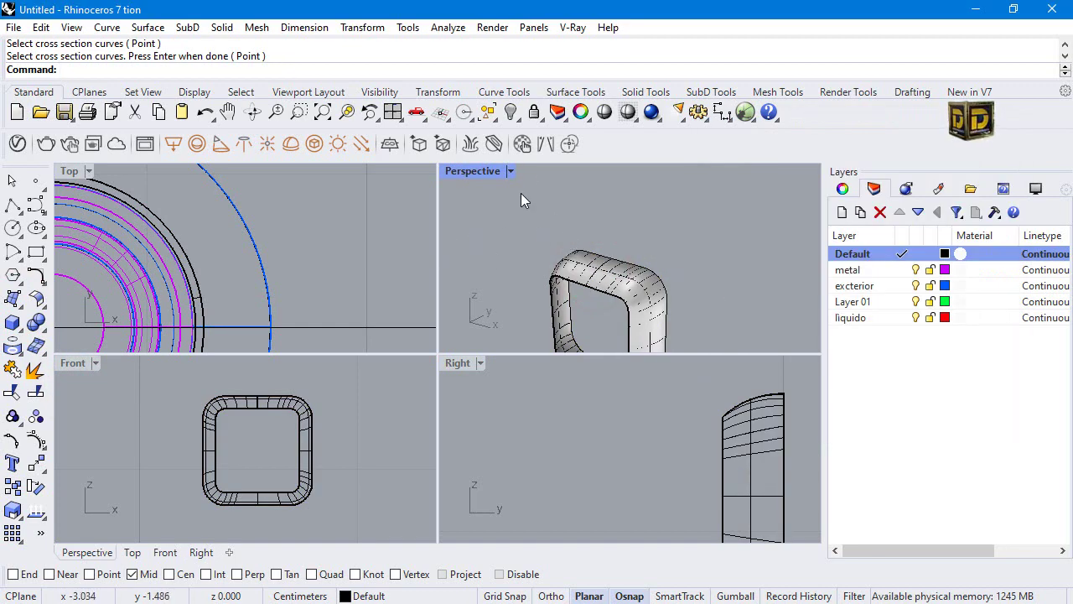
Cap the open ends of the swept rounded-square frame to make it a closed solid.
{"action": "double_click", "coordinate": [463, 171]}
{"action": "scroll", "coordinate": [432, 246], "scroll_direction": "down", "scroll_amount": 3}
{"action": "key", "text": "Return"}
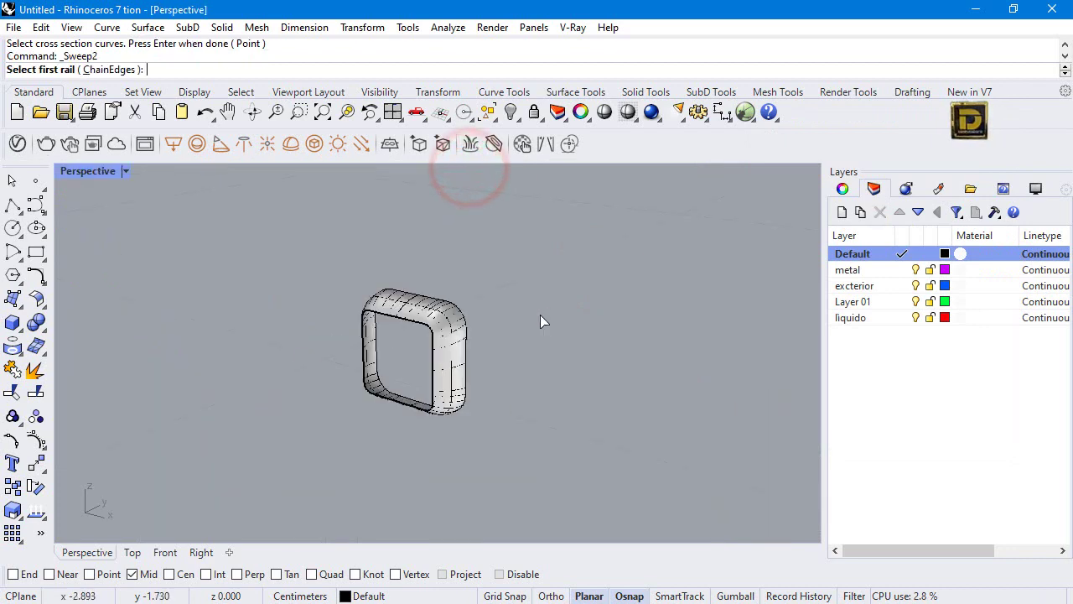
{"action": "scroll", "coordinate": [539, 322], "scroll_direction": "down", "scroll_amount": 4}
{"action": "scroll", "coordinate": [533, 384], "scroll_direction": "up", "scroll_amount": 5}
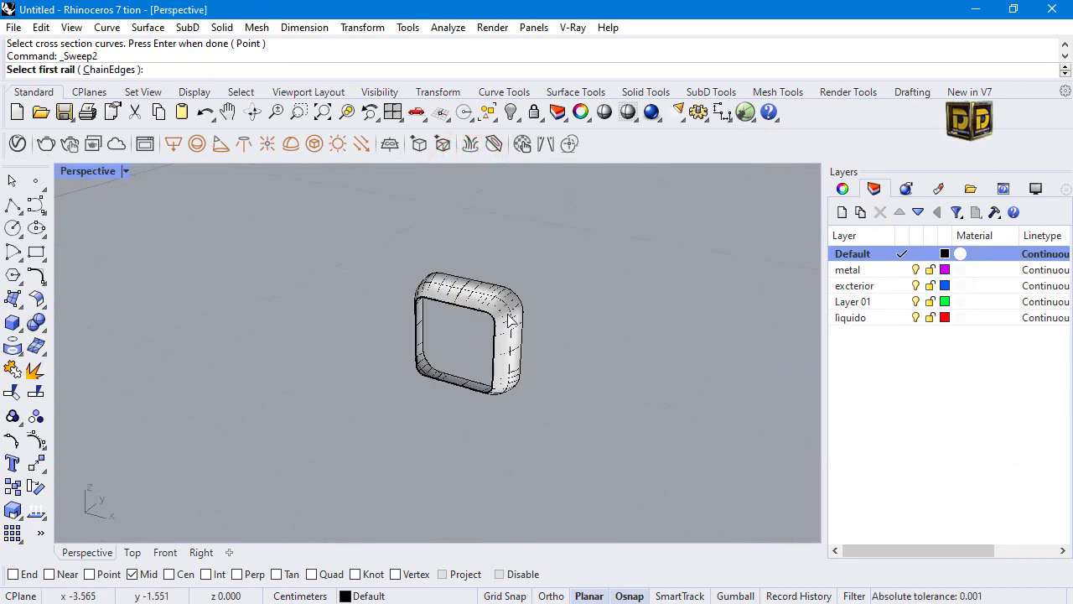
{"action": "left_click", "coordinate": [42, 327]}
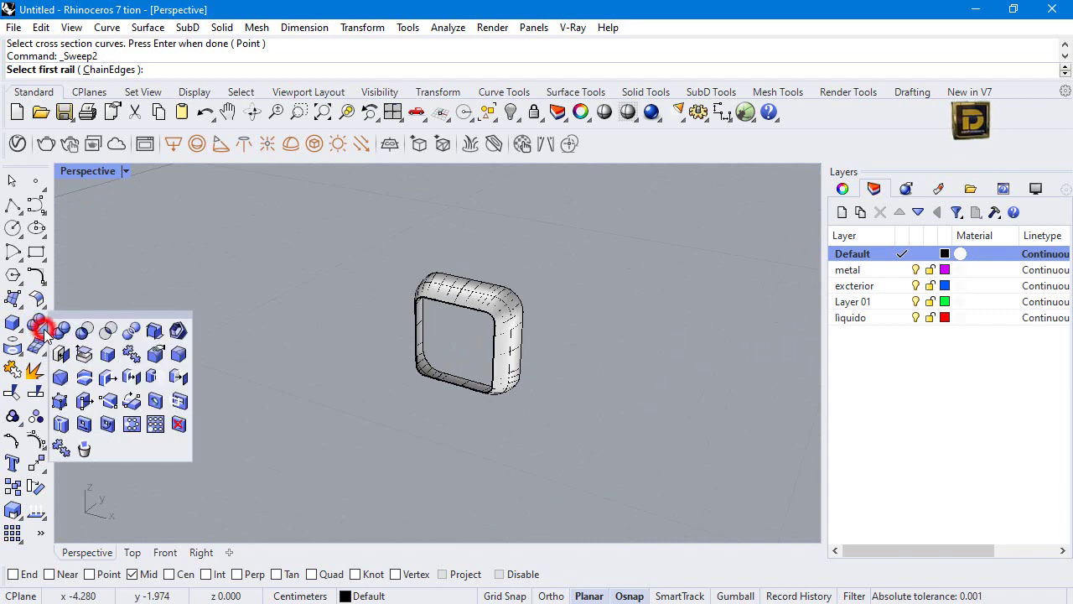
{"action": "left_click", "coordinate": [64, 352]}
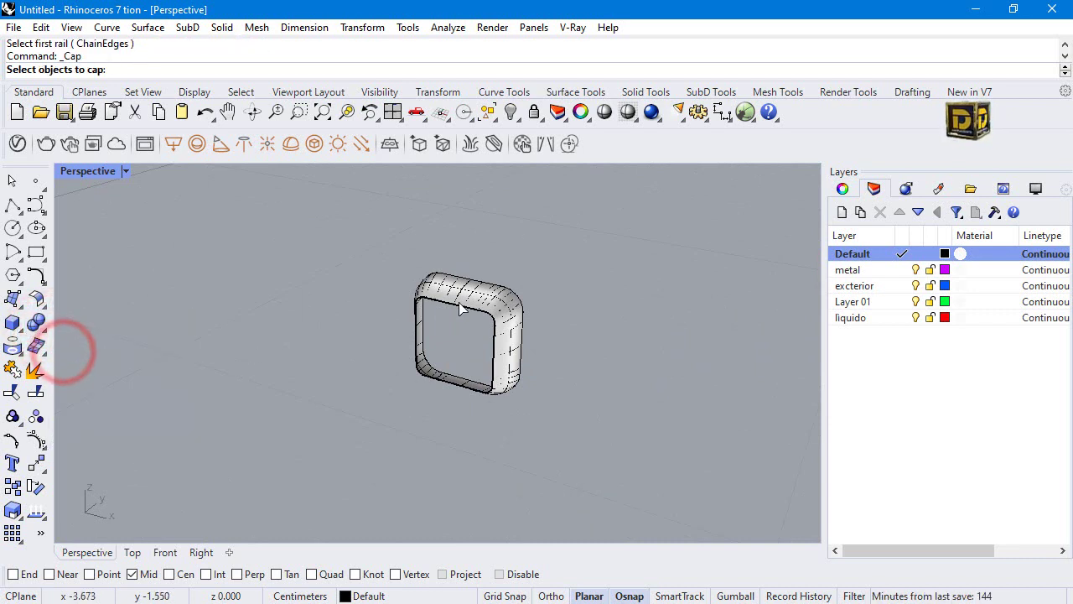
{"action": "left_click", "coordinate": [472, 298]}
{"action": "key", "text": "Return"}
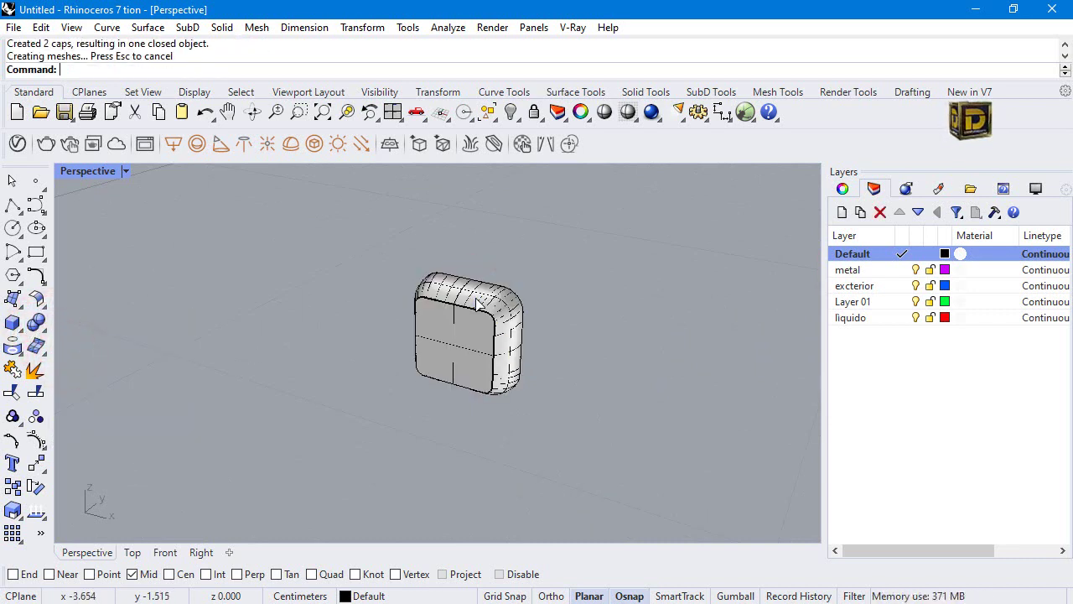
{"action": "key", "text": "Return"}
{"action": "right_click_drag", "start_coordinate": [530, 277], "coordinate": [488, 354]}
{"action": "scroll", "coordinate": [496, 356], "scroll_direction": "down", "scroll_amount": 5}
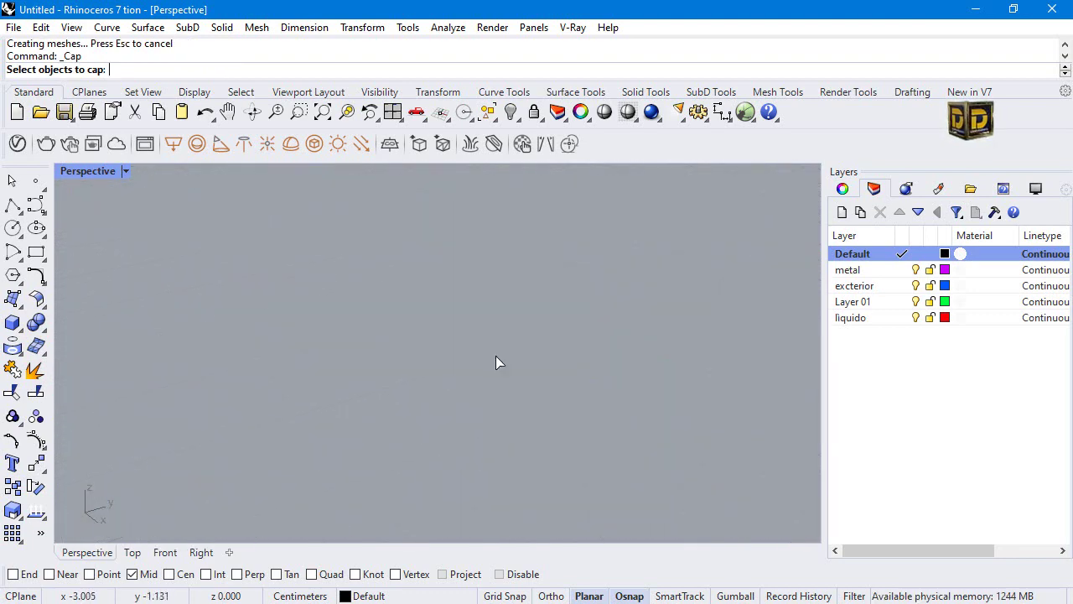
{"action": "left_click", "coordinate": [460, 346]}
{"action": "double_click", "coordinate": [93, 171]}
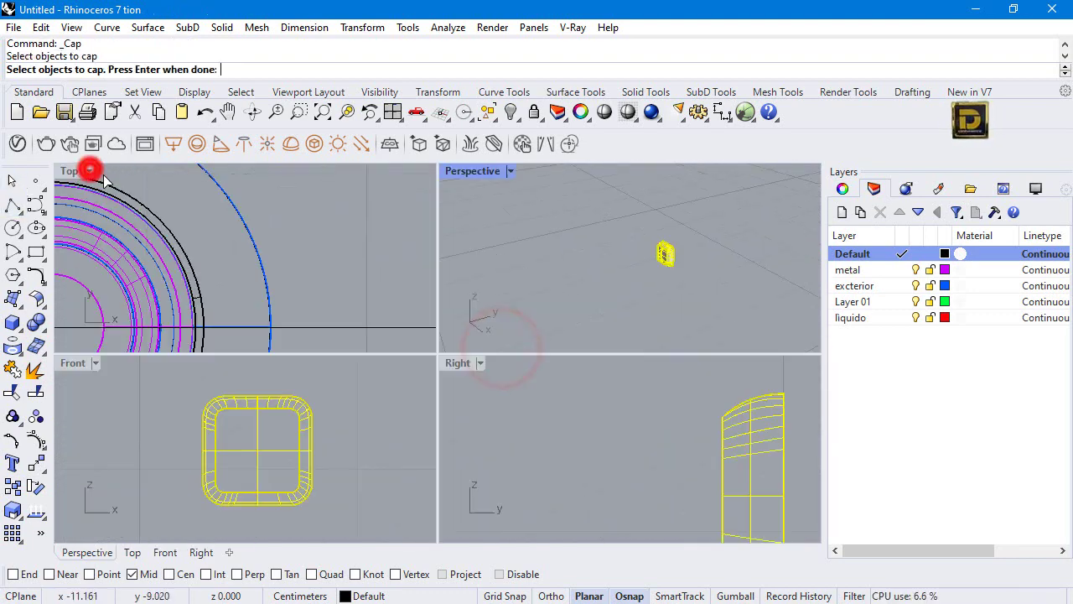
{"action": "scroll", "coordinate": [275, 430], "scroll_direction": "up", "scroll_amount": 5}
{"action": "left_click", "coordinate": [283, 434]}
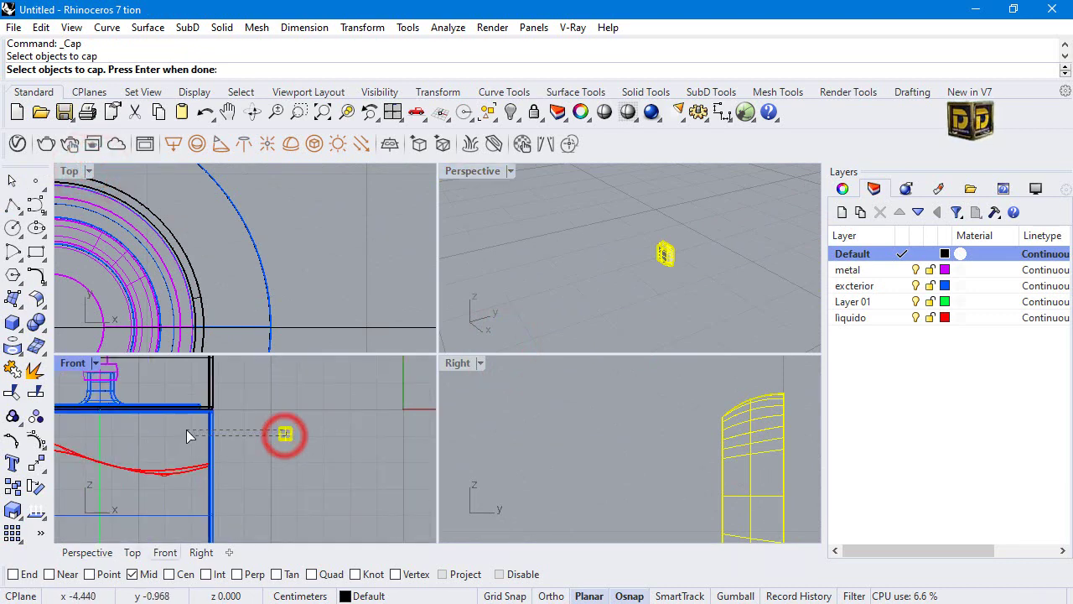
{"action": "key", "text": "Return"}
Isolate the small rounded-square solid together with the blue bottle body.
{"action": "left_click", "coordinate": [279, 441]}
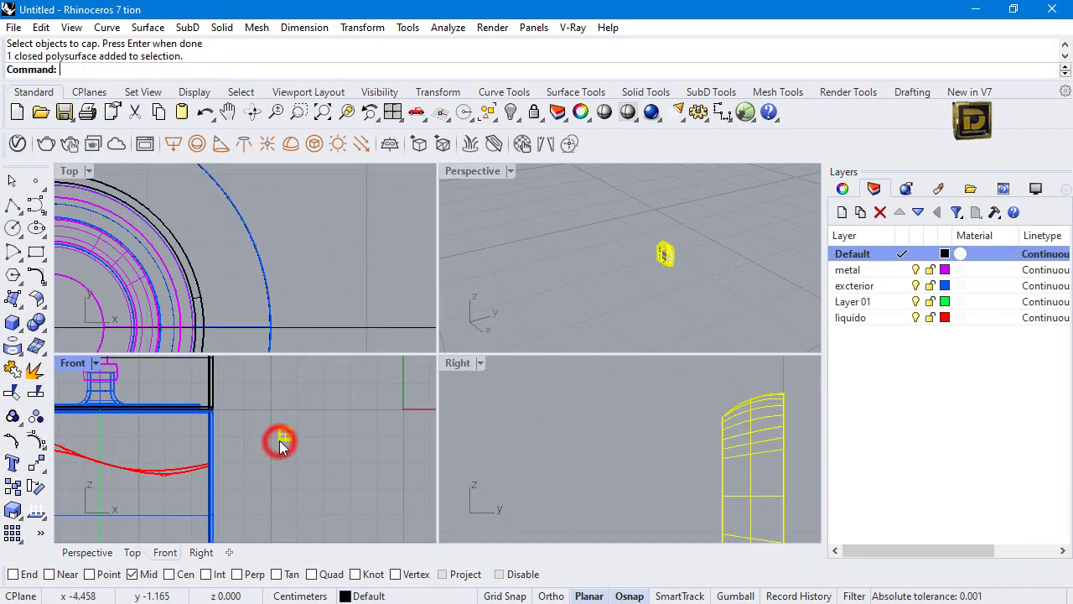
{"action": "scroll", "coordinate": [692, 248], "scroll_direction": "up", "scroll_amount": 5}
{"action": "scroll", "coordinate": [608, 256], "scroll_direction": "down", "scroll_amount": 5}
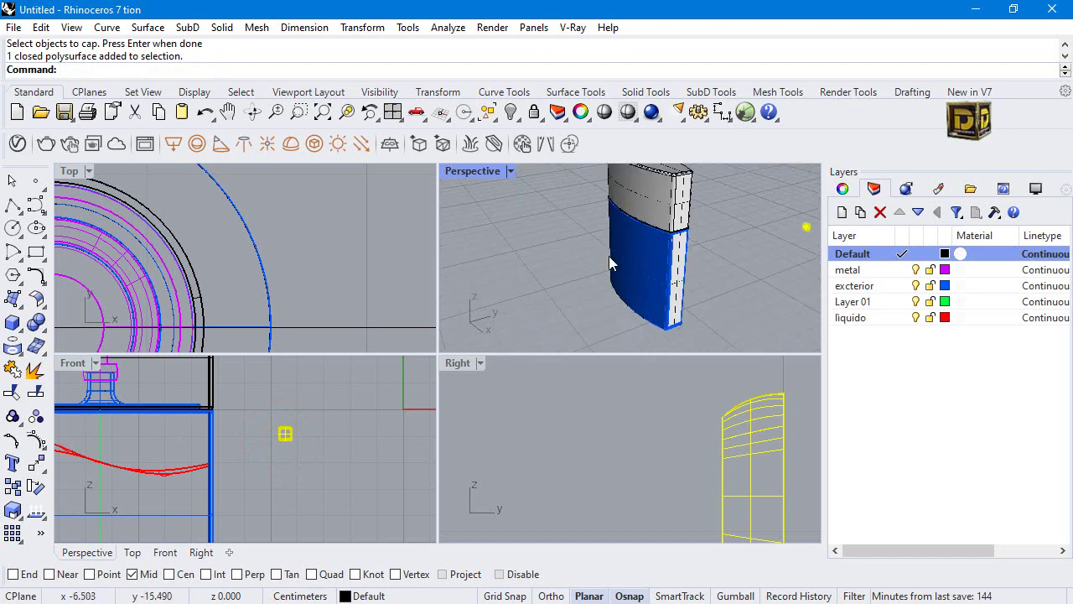
{"action": "left_click", "coordinate": [599, 257]}
{"action": "left_click", "coordinate": [672, 307]}
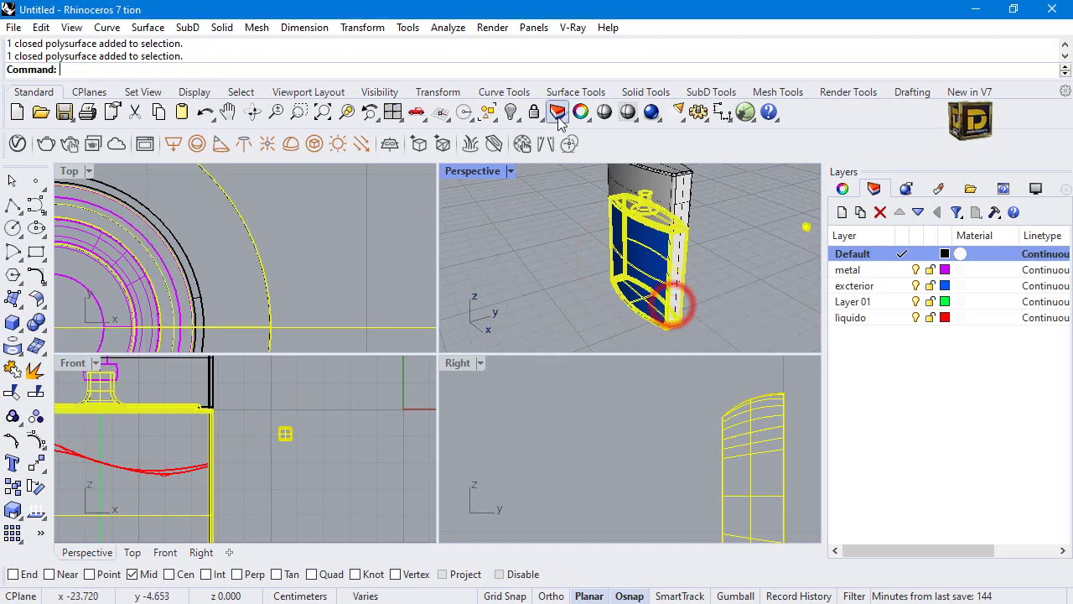
{"action": "left_click", "coordinate": [511, 111]}
{"action": "left_click", "coordinate": [581, 144]}
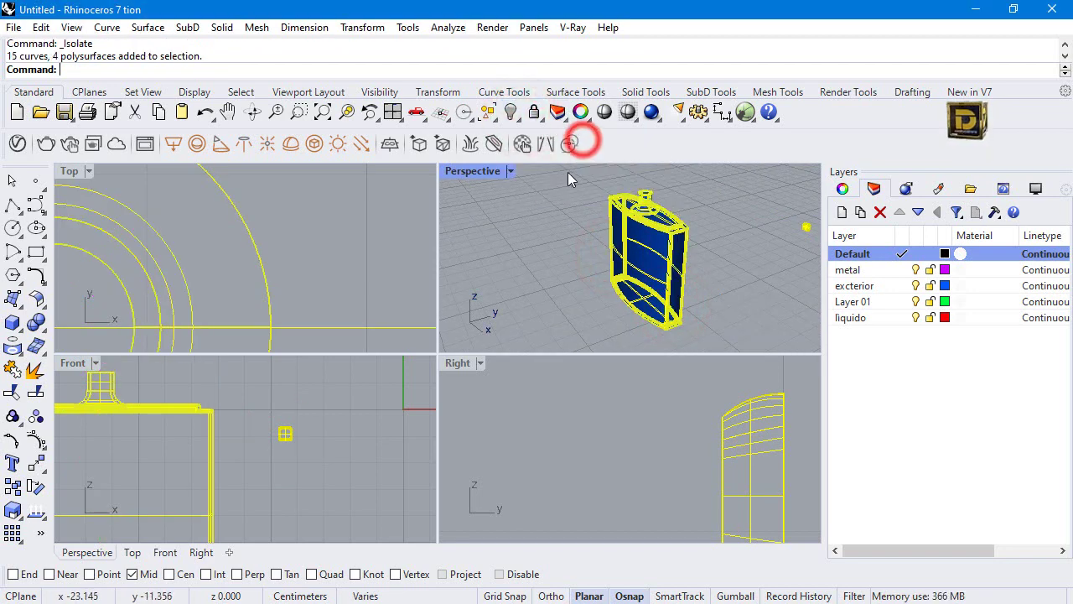
Move the small solid in the Front and Right views so it sits ahead of the bottle's front face near its upper corner.
{"action": "left_click", "coordinate": [380, 433]}
{"action": "left_click_drag", "start_coordinate": [285, 433], "coordinate": [203, 433]}
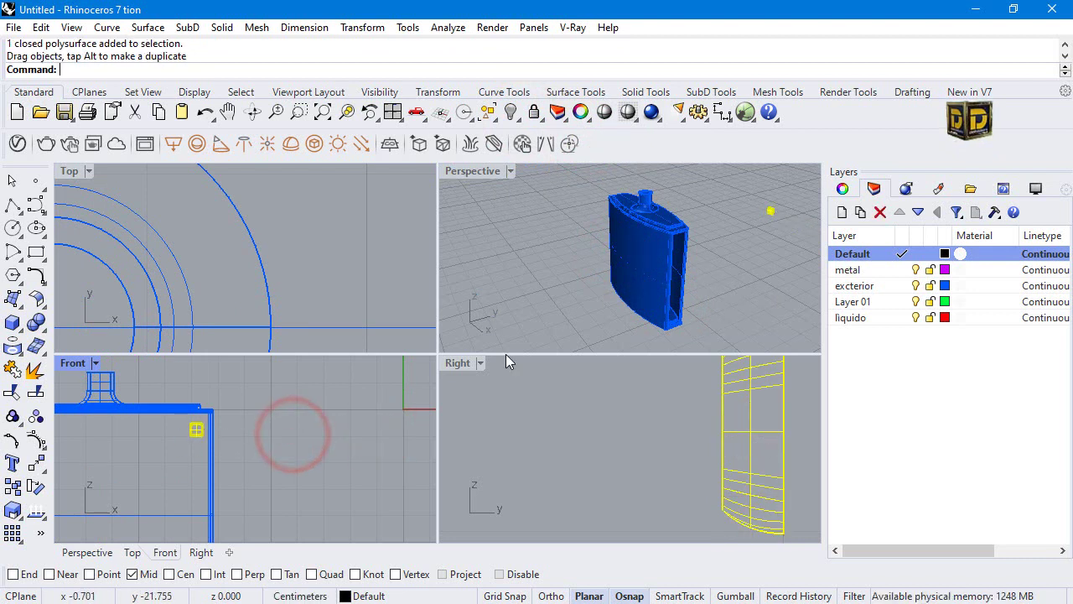
{"action": "scroll", "coordinate": [643, 457], "scroll_direction": "down", "scroll_amount": 3}
{"action": "left_click", "coordinate": [671, 461]}
{"action": "scroll", "coordinate": [662, 458], "scroll_direction": "up", "scroll_amount": 3}
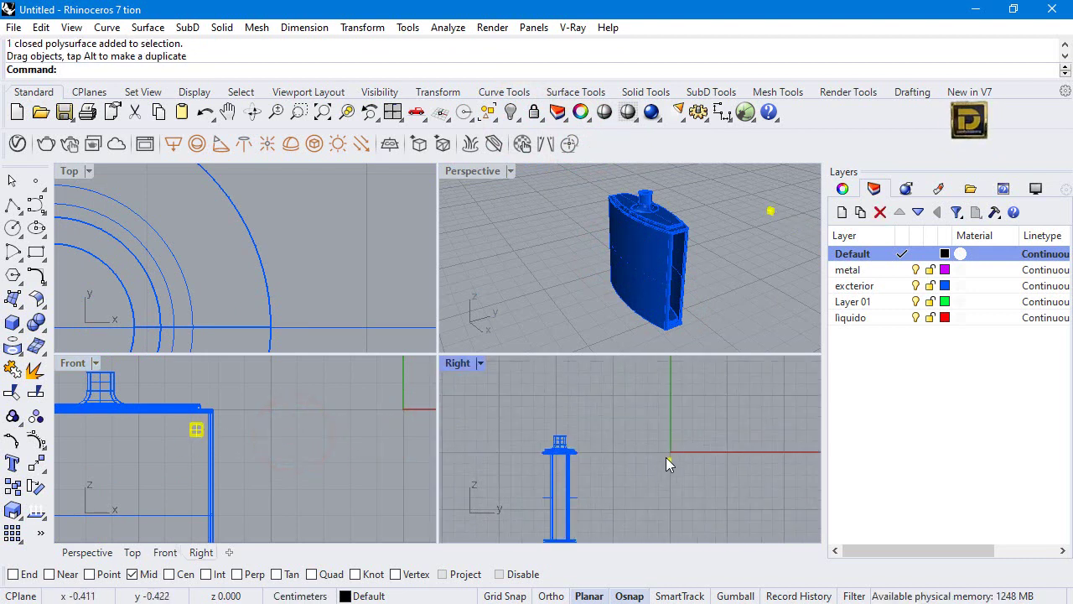
{"action": "left_click_drag", "start_coordinate": [666, 457], "coordinate": [515, 463]}
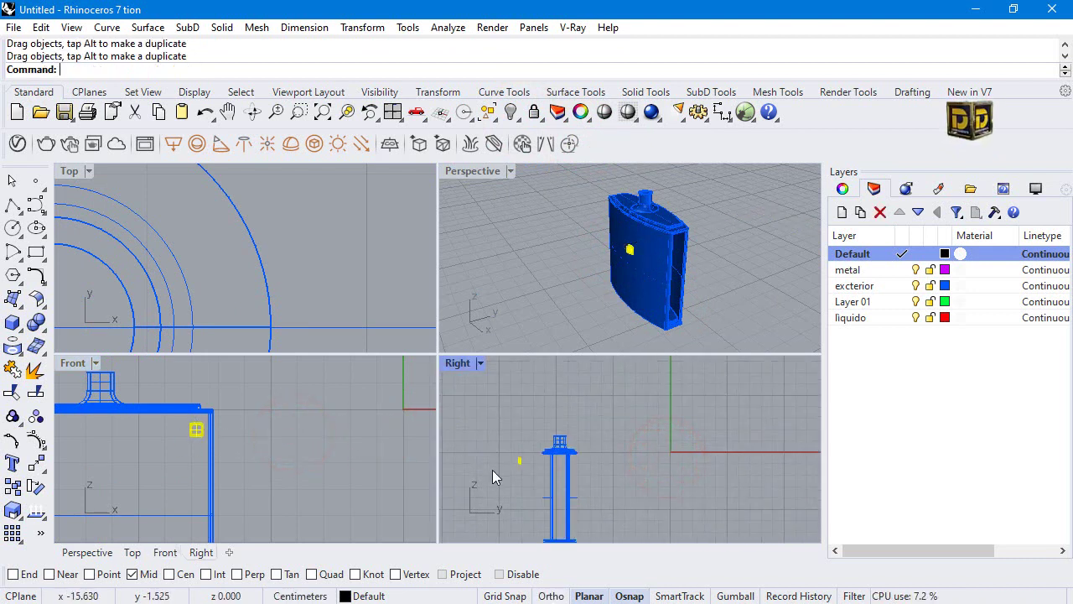
{"action": "scroll", "coordinate": [544, 465], "scroll_direction": "up", "scroll_amount": 1}
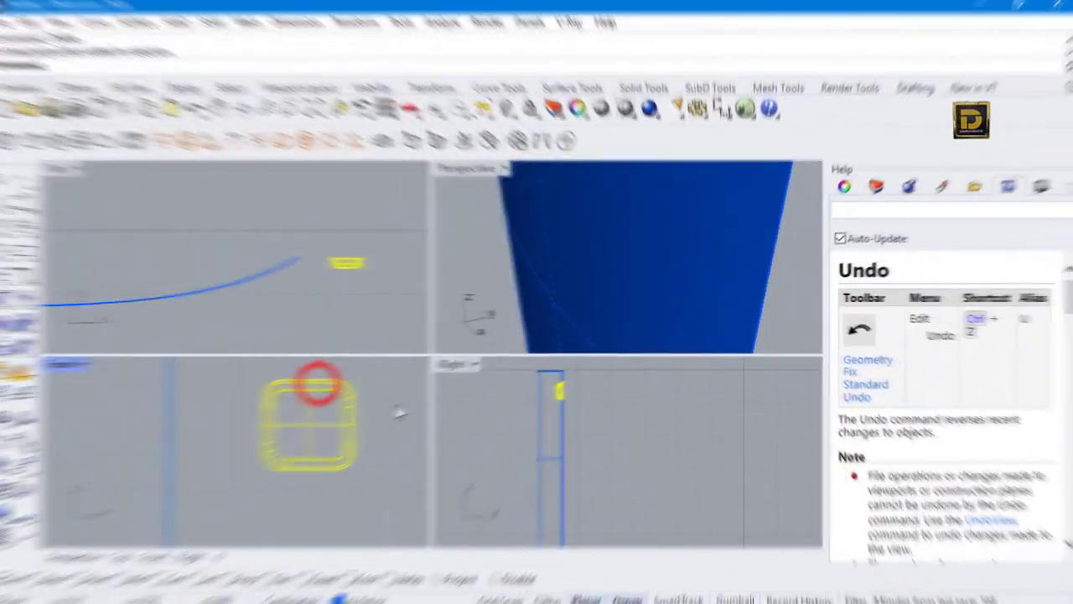
Place the small solid at the upper corner of the curved face and rotate it in the Top view to follow the curve.
{"action": "left_click_drag", "start_coordinate": [362, 389], "coordinate": [285, 370]}
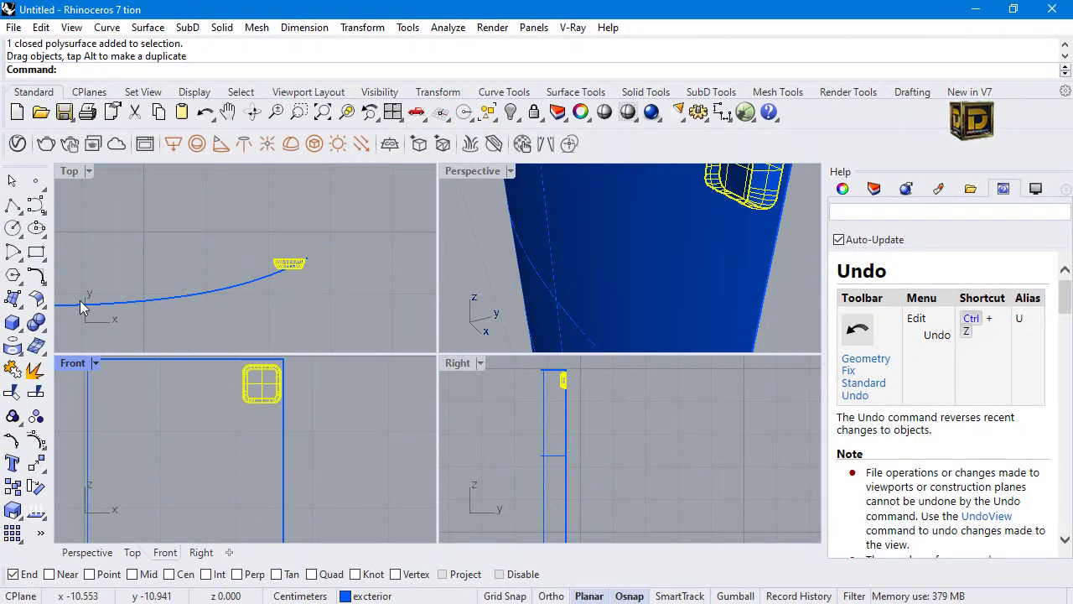
{"action": "left_click", "coordinate": [37, 487]}
{"action": "left_click", "coordinate": [342, 253]}
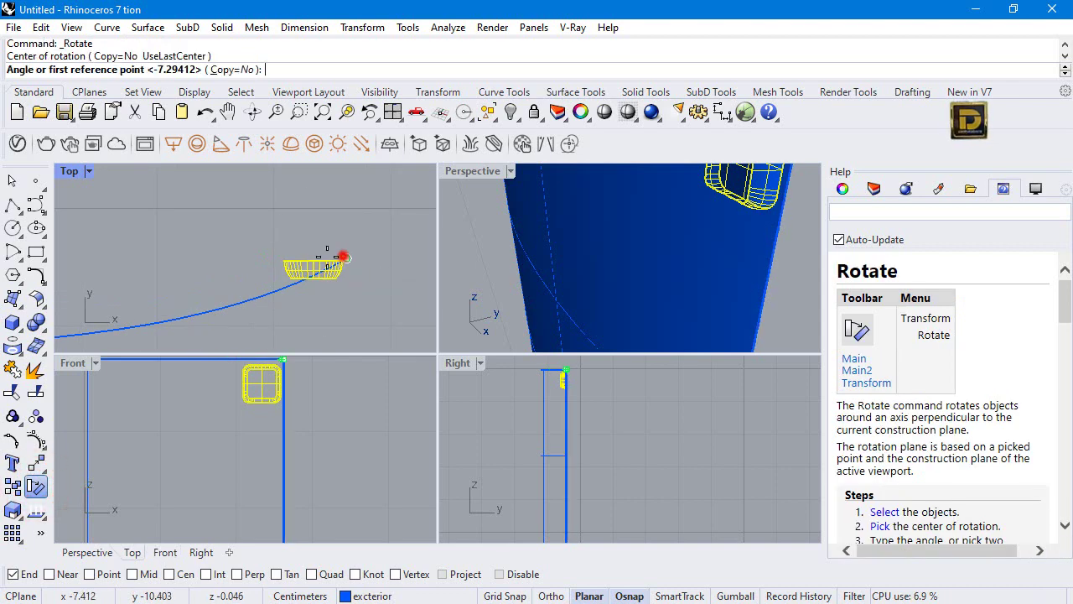
{"action": "left_click", "coordinate": [246, 256]}
{"action": "left_click", "coordinate": [254, 300]}
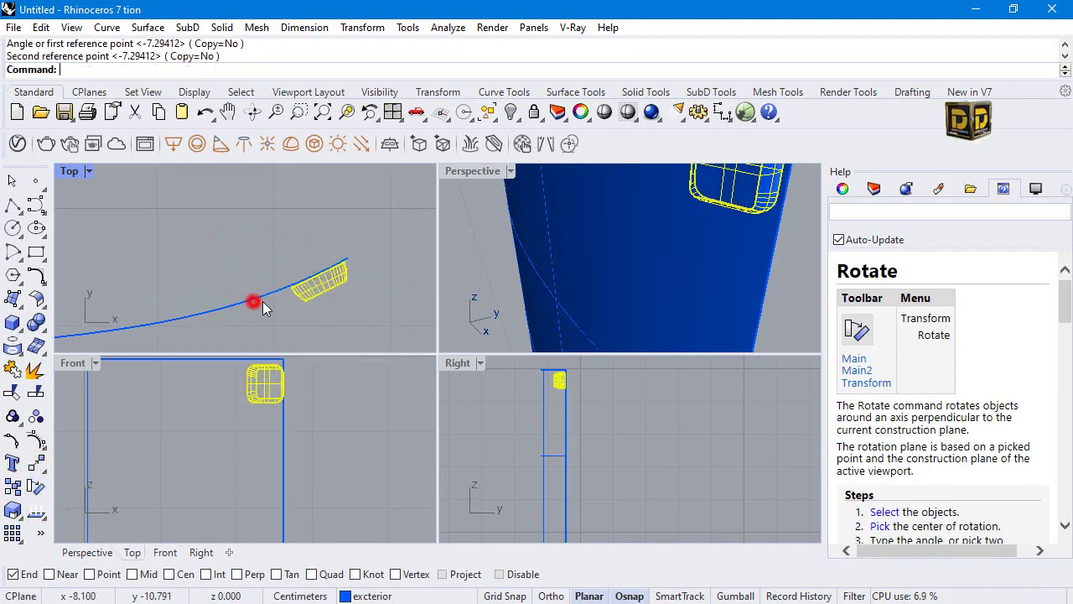
{"action": "left_click_drag", "start_coordinate": [337, 277], "coordinate": [330, 268]}
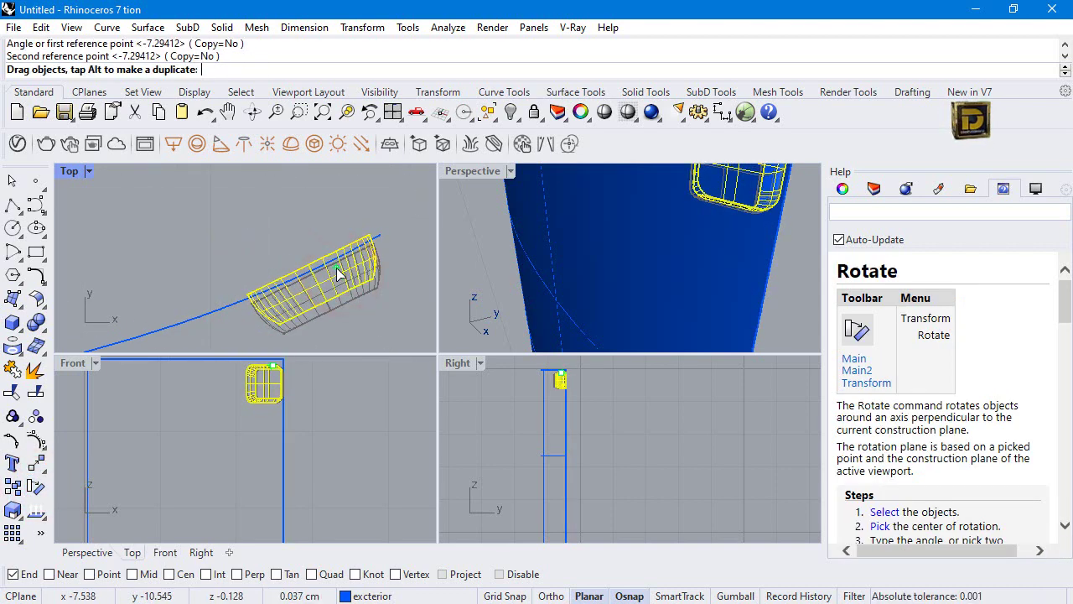
Undo the previous surface array and array the small solid along the curved face again, with 12 elements in both U and V.
{"action": "key", "text": "ctrl+z"}
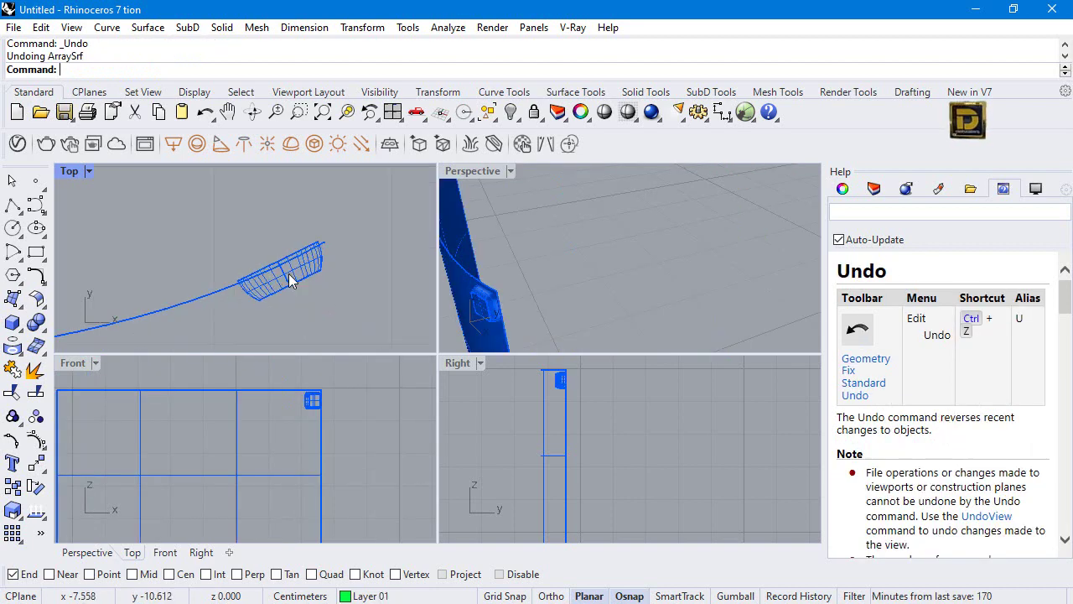
{"action": "left_click", "coordinate": [15, 538]}
{"action": "left_click", "coordinate": [113, 536]}
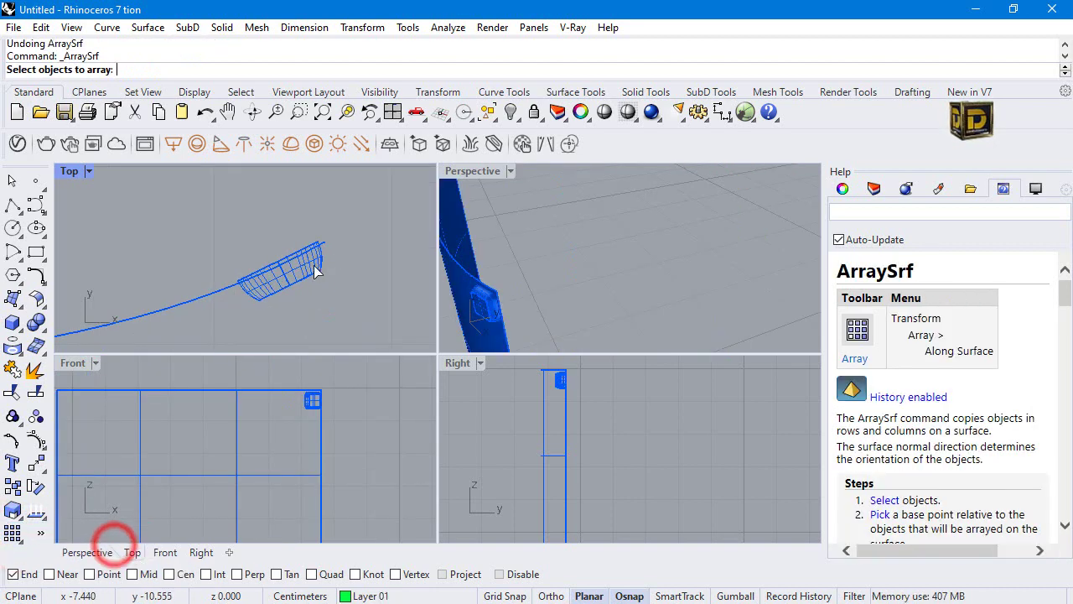
{"action": "left_click", "coordinate": [315, 269]}
{"action": "right_click", "coordinate": [314, 270]}
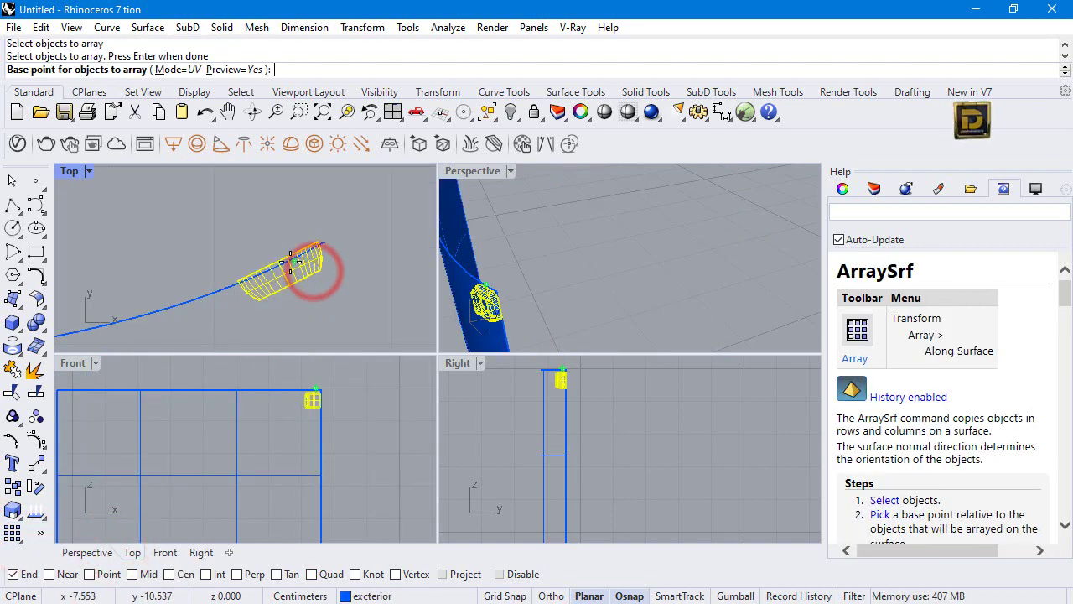
{"action": "left_click", "coordinate": [297, 306]}
{"action": "scroll", "coordinate": [325, 250], "scroll_direction": "up", "scroll_amount": 4}
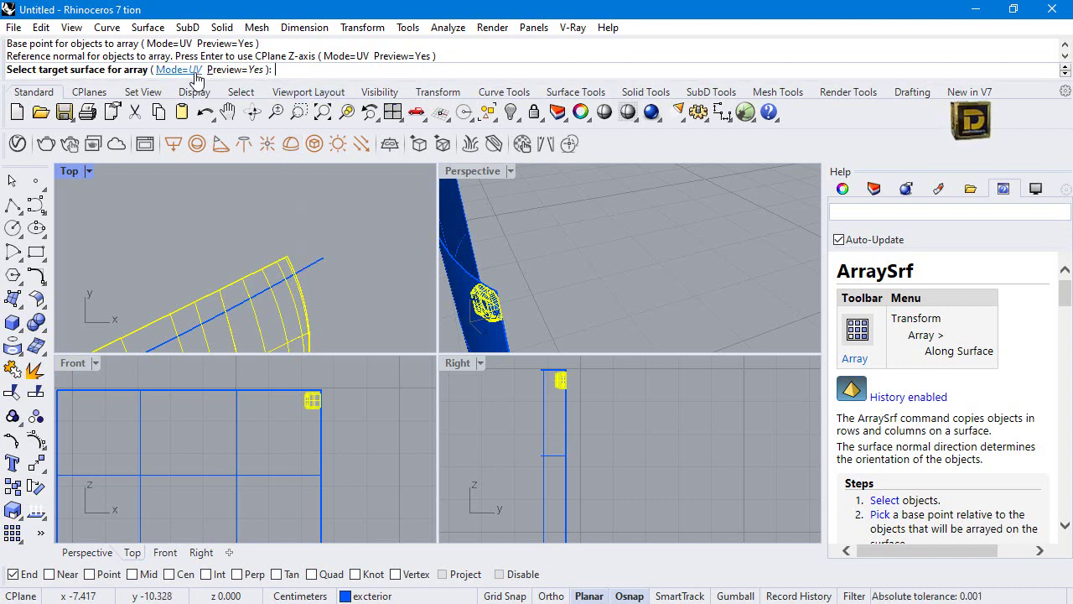
{"action": "left_click", "coordinate": [235, 310]}
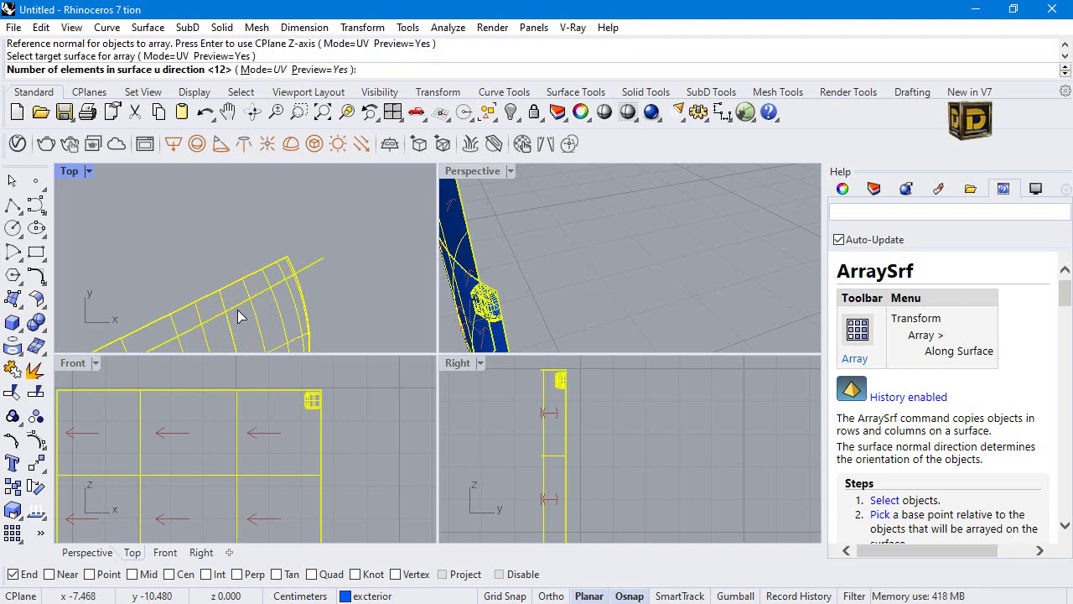
{"action": "key", "text": "Return"}
{"action": "key", "text": "Return"}
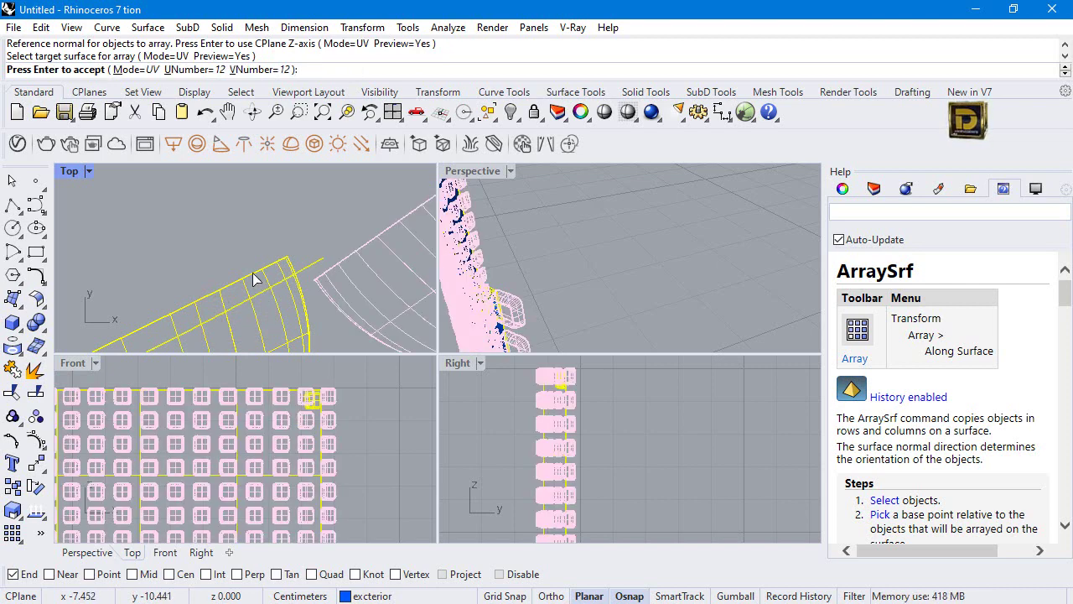
{"action": "scroll", "coordinate": [254, 279], "scroll_direction": "down", "scroll_amount": 2}
{"action": "key", "text": "Return"}
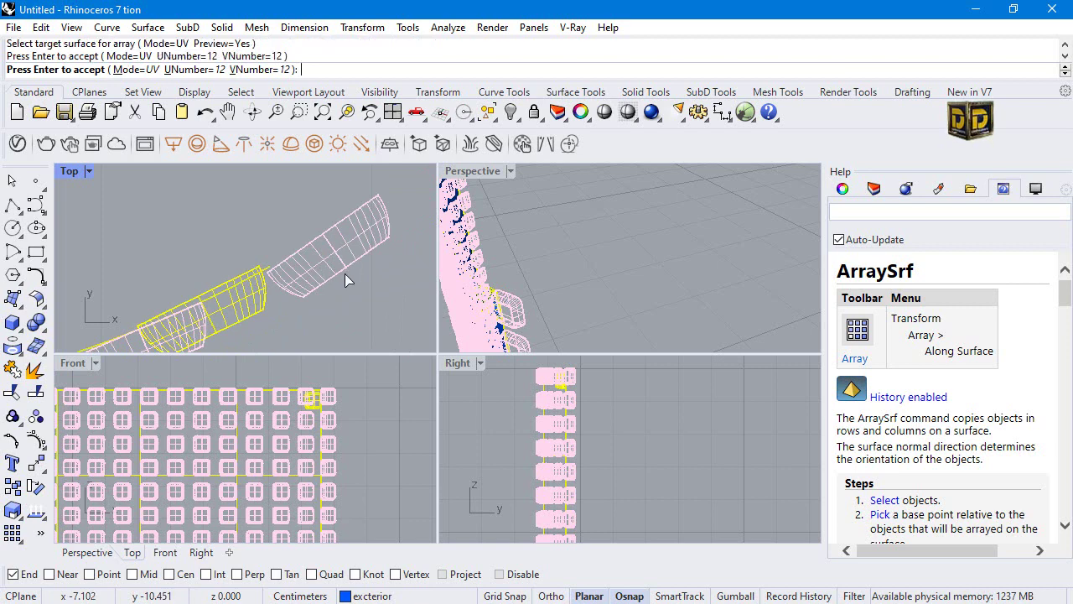
Delete the array column overhanging the outer edge of the curved face, and the original small solid.
{"action": "left_click_drag", "start_coordinate": [375, 253], "coordinate": [374, 253]}
{"action": "key", "text": "Delete"}
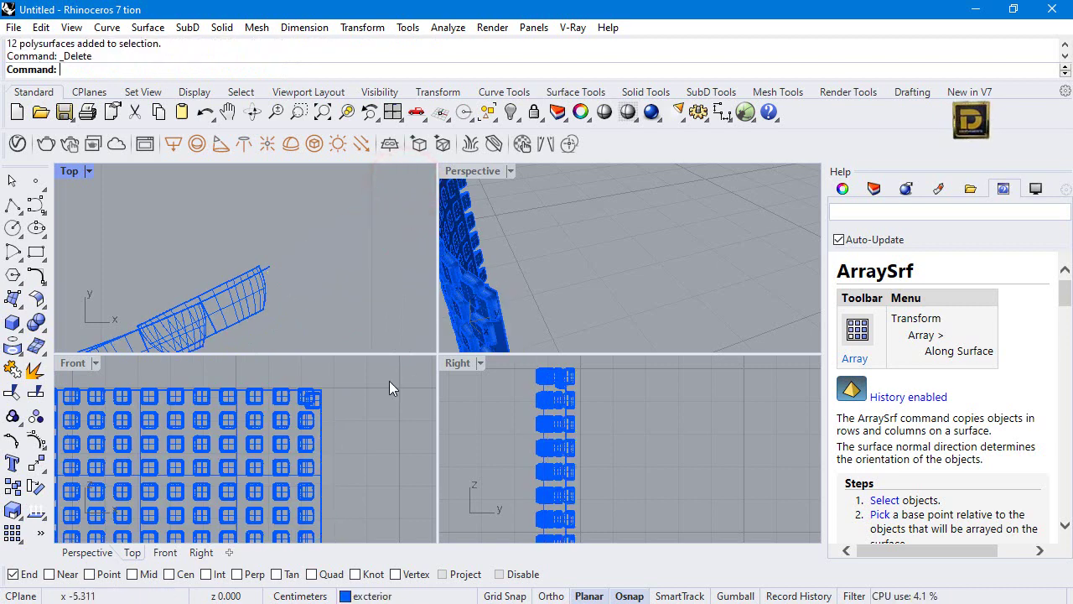
{"action": "scroll", "coordinate": [318, 410], "scroll_direction": "up", "scroll_amount": 3}
{"action": "left_click", "coordinate": [307, 403]}
{"action": "key", "text": "Delete"}
{"action": "scroll", "coordinate": [307, 402], "scroll_direction": "down", "scroll_amount": 3}
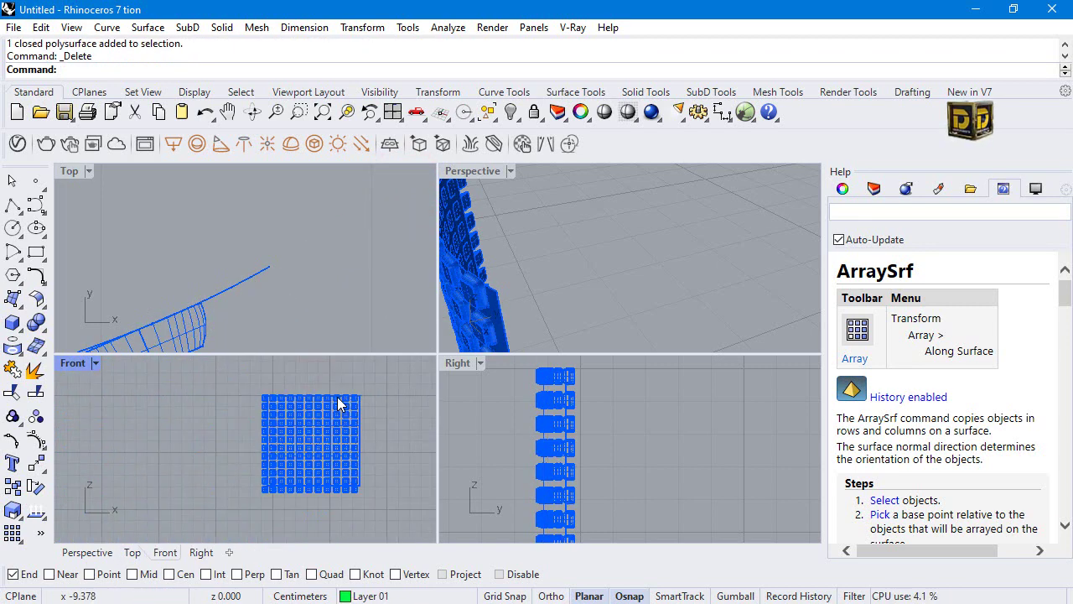
Delete the overhanging pieces from the array's edge column on the opposite side of the face.
{"action": "scroll", "coordinate": [265, 400], "scroll_direction": "up", "scroll_amount": 5}
{"action": "scroll", "coordinate": [277, 398], "scroll_direction": "down", "scroll_amount": 3}
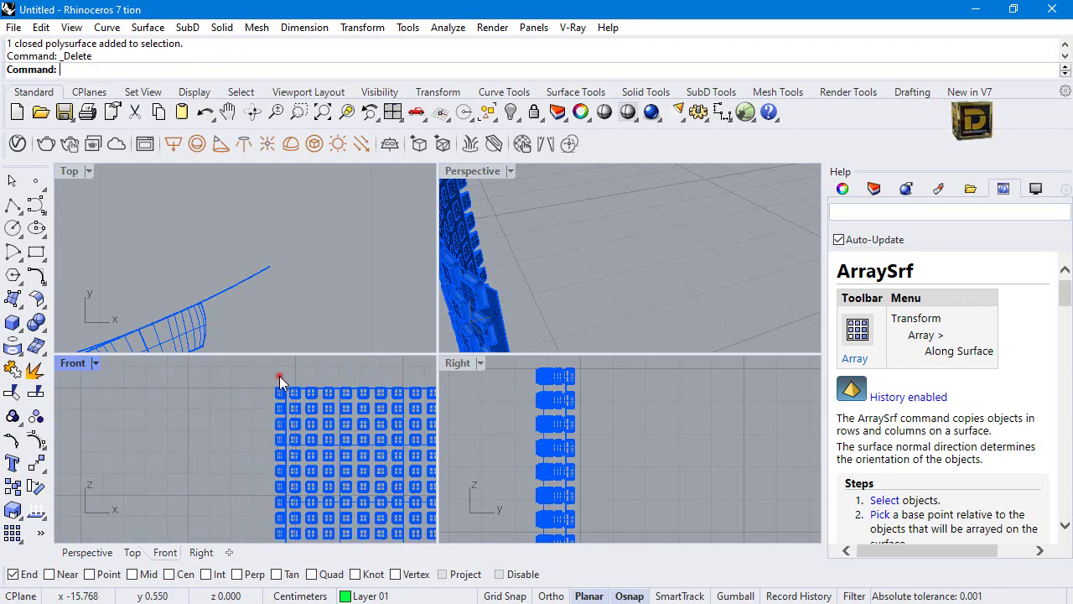
{"action": "left_click_drag", "start_coordinate": [279, 375], "coordinate": [250, 534]}
{"action": "key", "text": "Delete"}
{"action": "scroll", "coordinate": [296, 430], "scroll_direction": "down", "scroll_amount": 2}
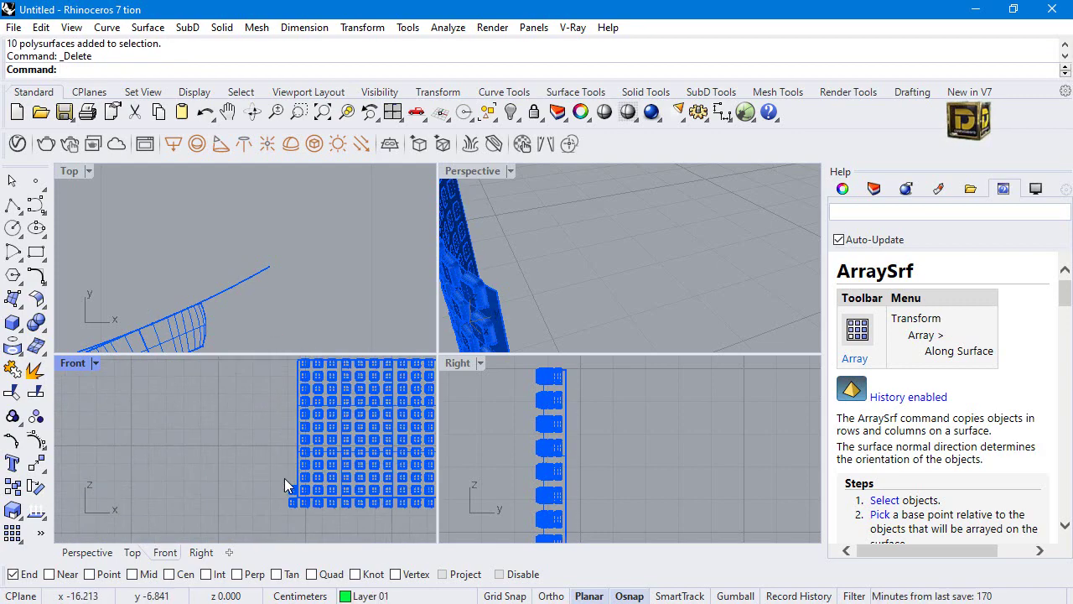
{"action": "scroll", "coordinate": [285, 473], "scroll_direction": "up", "scroll_amount": 1}
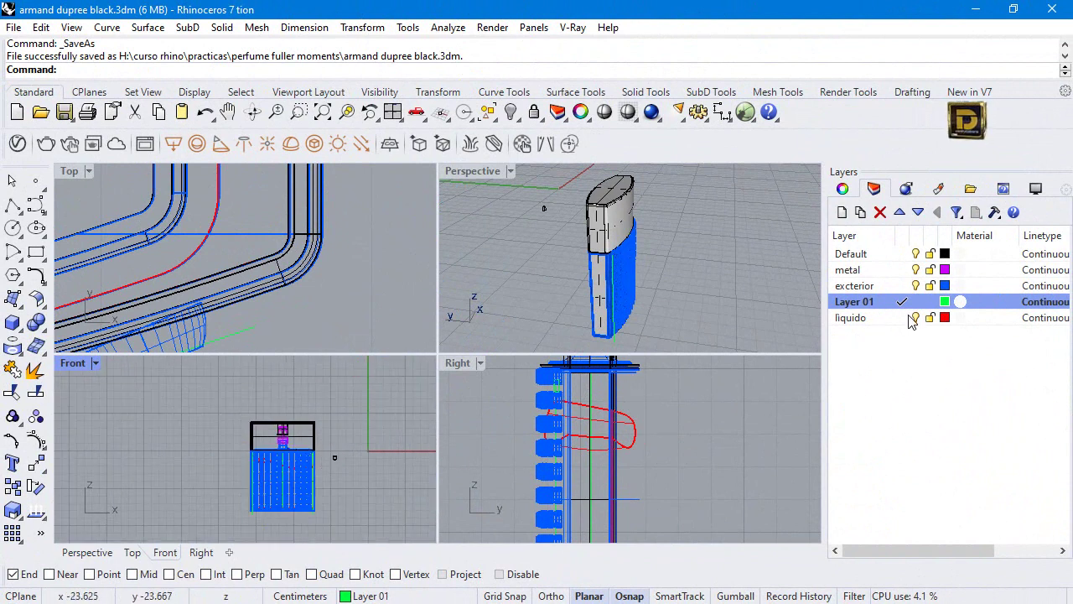
Hide the liquido and metal layers, leaving nothing selected.
{"action": "left_click", "coordinate": [916, 318]}
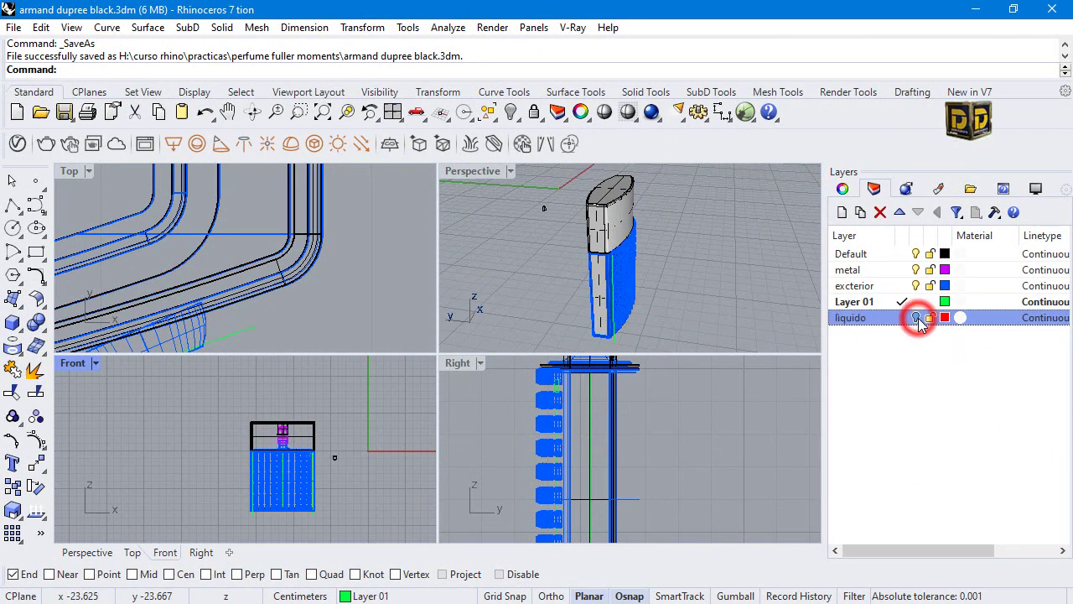
{"action": "left_click", "coordinate": [916, 269]}
{"action": "left_click_drag", "start_coordinate": [206, 423], "coordinate": [368, 540]}
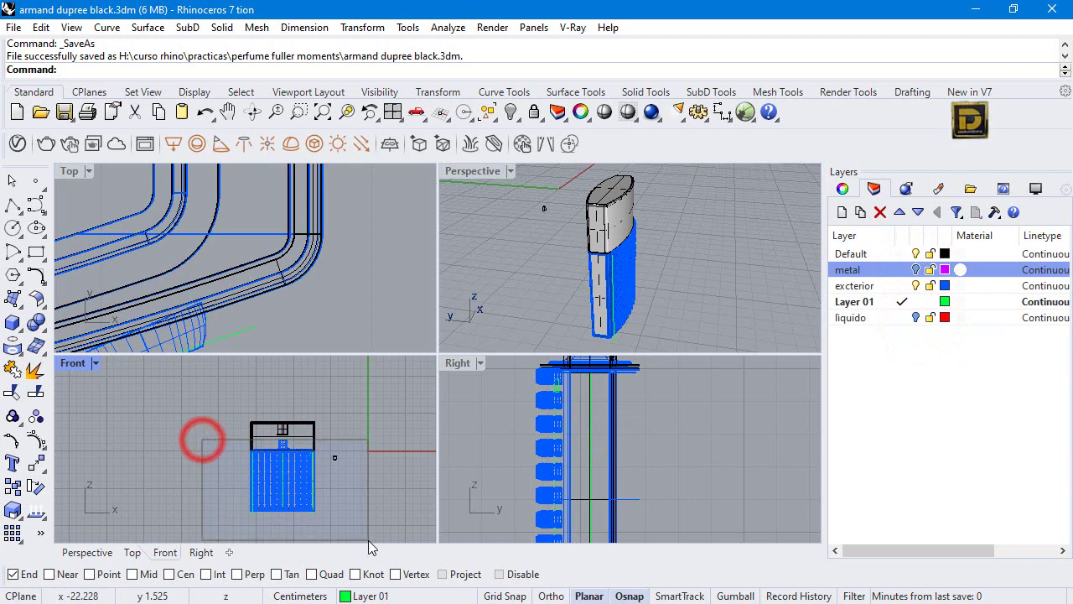
{"action": "scroll", "coordinate": [294, 440], "scroll_direction": "up", "scroll_amount": 5}
{"action": "left_click", "coordinate": [307, 429], "text": "ctrl"}
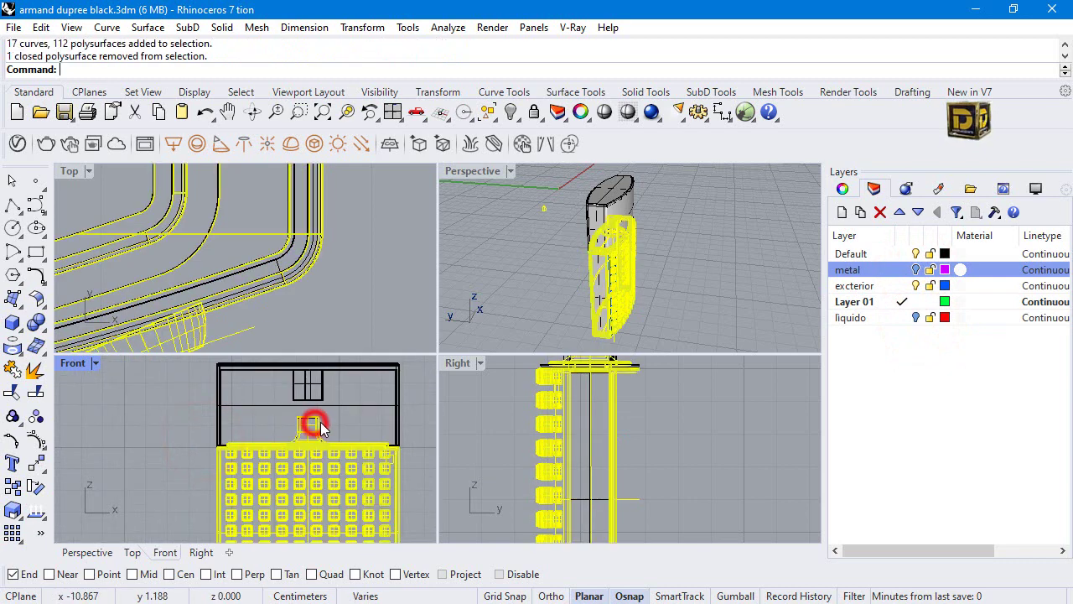
{"action": "left_click", "coordinate": [182, 446]}
Try to mirror all the small decoration solids from the front face to the opposite face, using the bottle's horizontal centre line in the Top view.
{"action": "left_click_drag", "start_coordinate": [231, 426], "coordinate": [256, 519]}
{"action": "scroll", "coordinate": [277, 436], "scroll_direction": "down", "scroll_amount": 3}
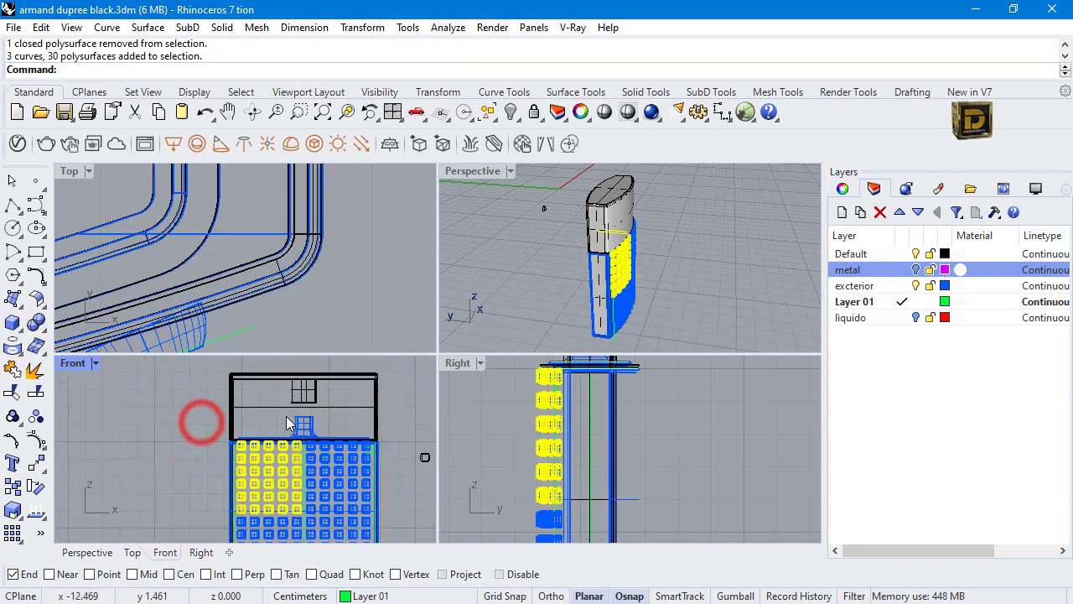
{"action": "left_click_drag", "start_coordinate": [231, 421], "coordinate": [334, 537]}
{"action": "scroll", "coordinate": [333, 407], "scroll_direction": "up", "scroll_amount": 3}
{"action": "left_click_drag", "start_coordinate": [345, 459], "coordinate": [368, 424]}
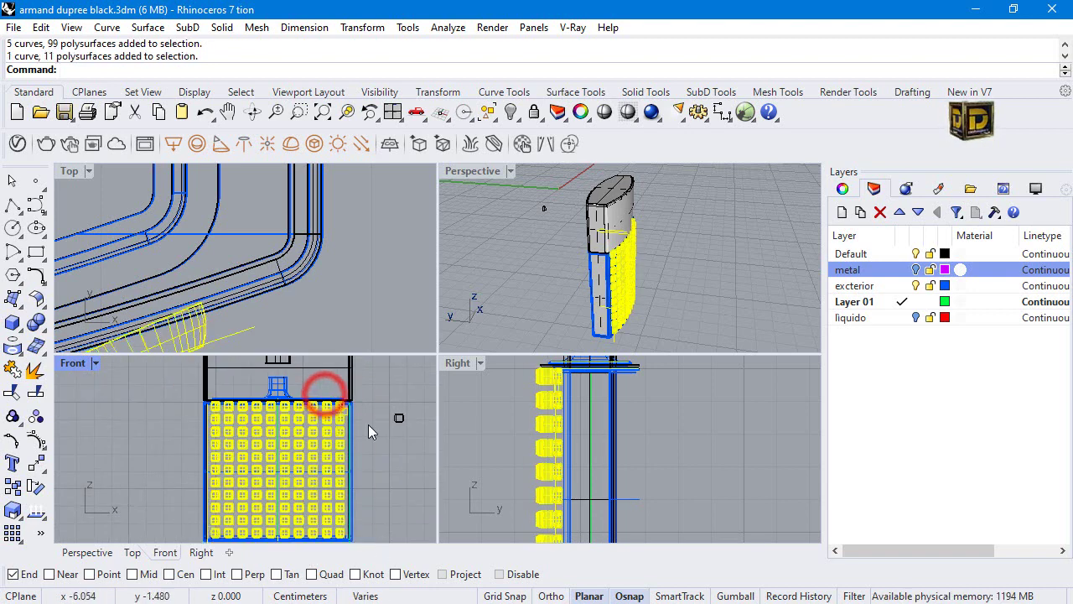
{"action": "scroll", "coordinate": [370, 419], "scroll_direction": "down", "scroll_amount": 3}
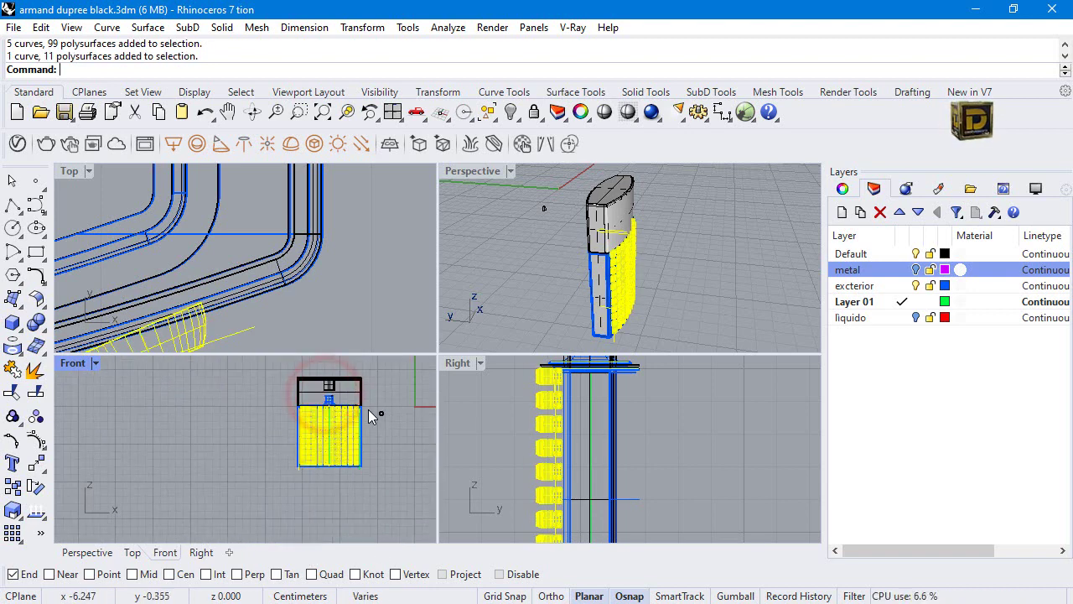
{"action": "left_click", "coordinate": [35, 462]}
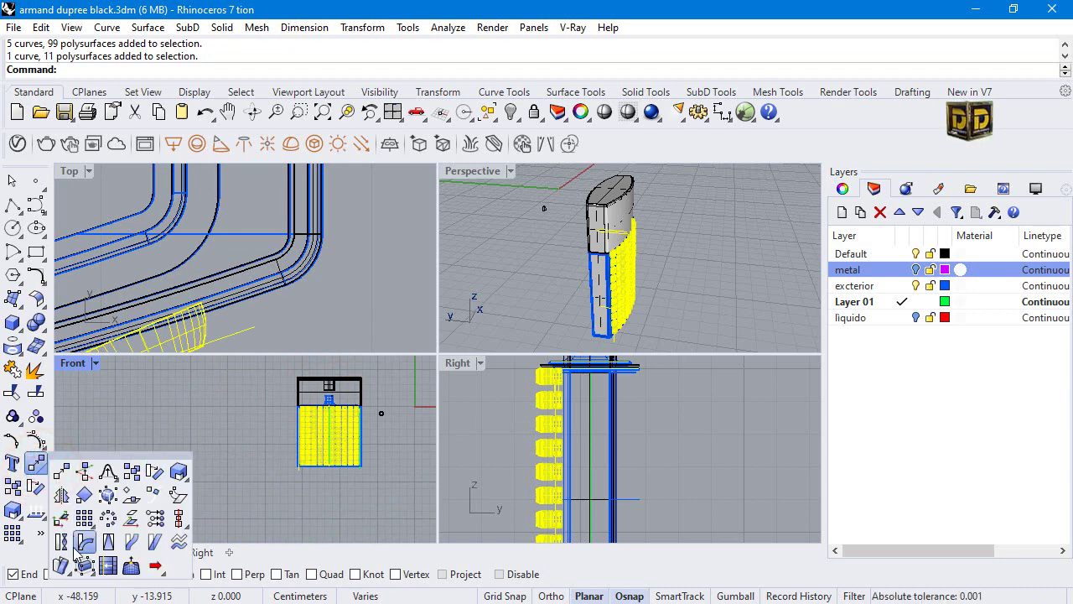
{"action": "left_click", "coordinate": [64, 497]}
{"action": "scroll", "coordinate": [356, 289], "scroll_direction": "down", "scroll_amount": 5}
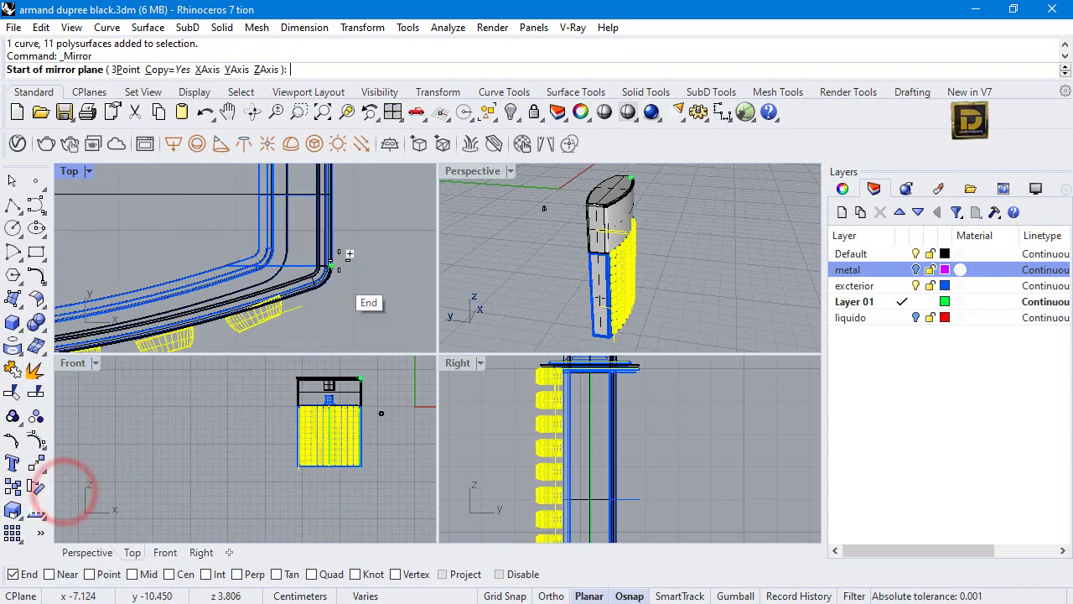
{"action": "left_click", "coordinate": [343, 245]}
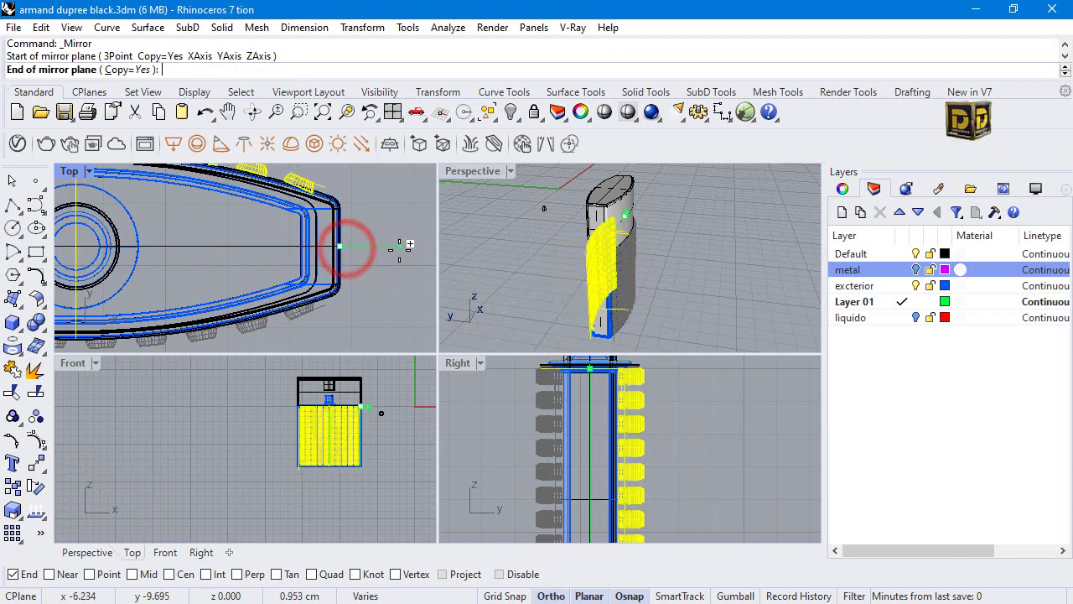
{"action": "left_click", "coordinate": [400, 251]}
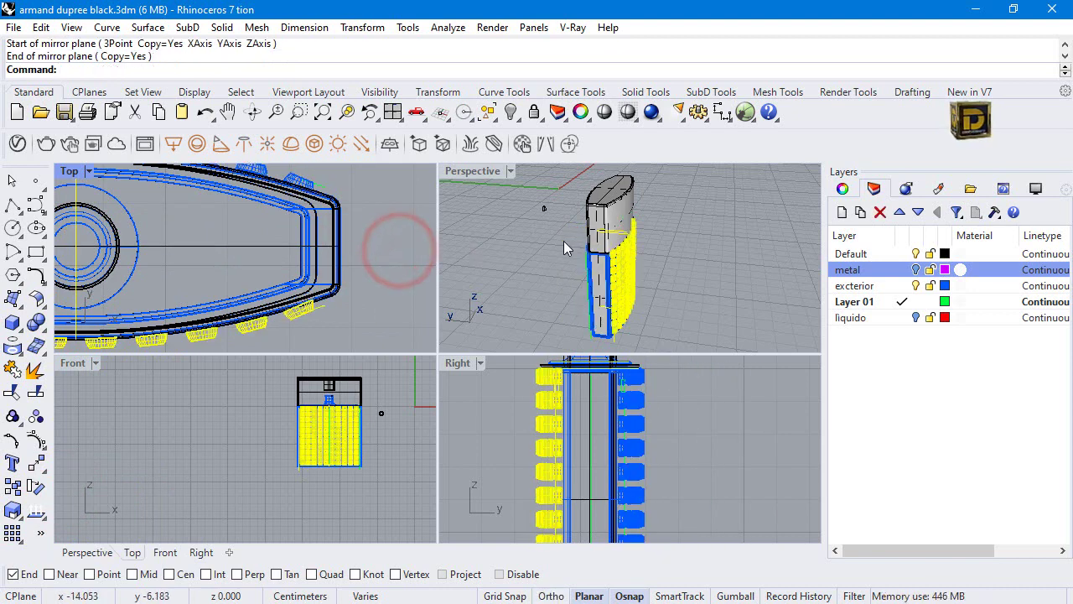
{"action": "left_click", "coordinate": [536, 254]}
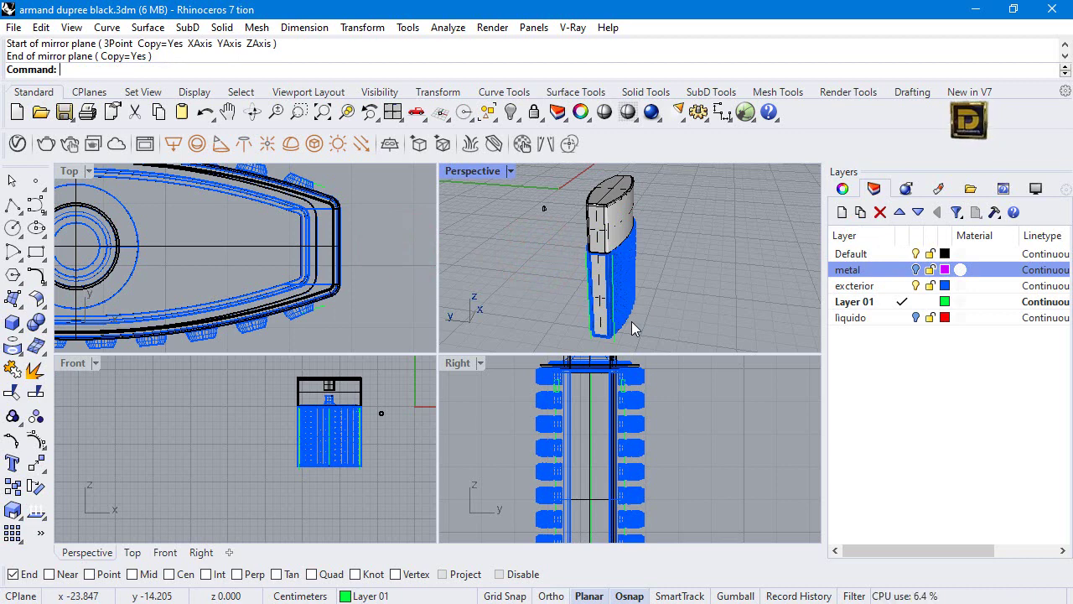
Undo the mirrored decoration and the hiding of the metal and liquido layers, and select the curved front face.
{"action": "scroll", "coordinate": [633, 328], "scroll_direction": "up", "scroll_amount": 5}
{"action": "key", "text": "ctrl+m"}
{"action": "scroll", "coordinate": [460, 307], "scroll_direction": "up", "scroll_amount": 4}
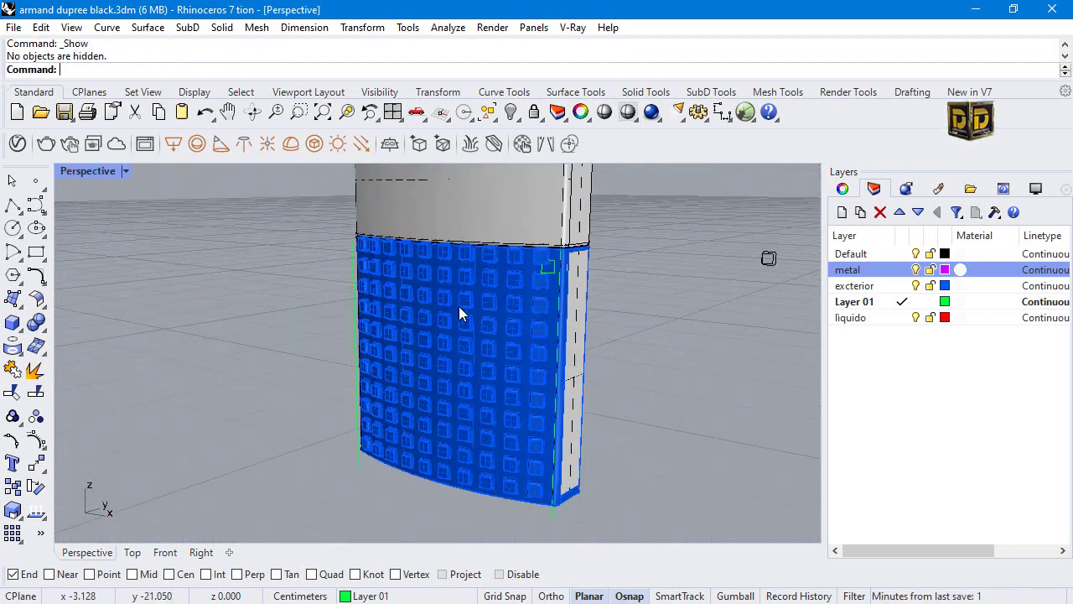
{"action": "left_click", "coordinate": [528, 288]}
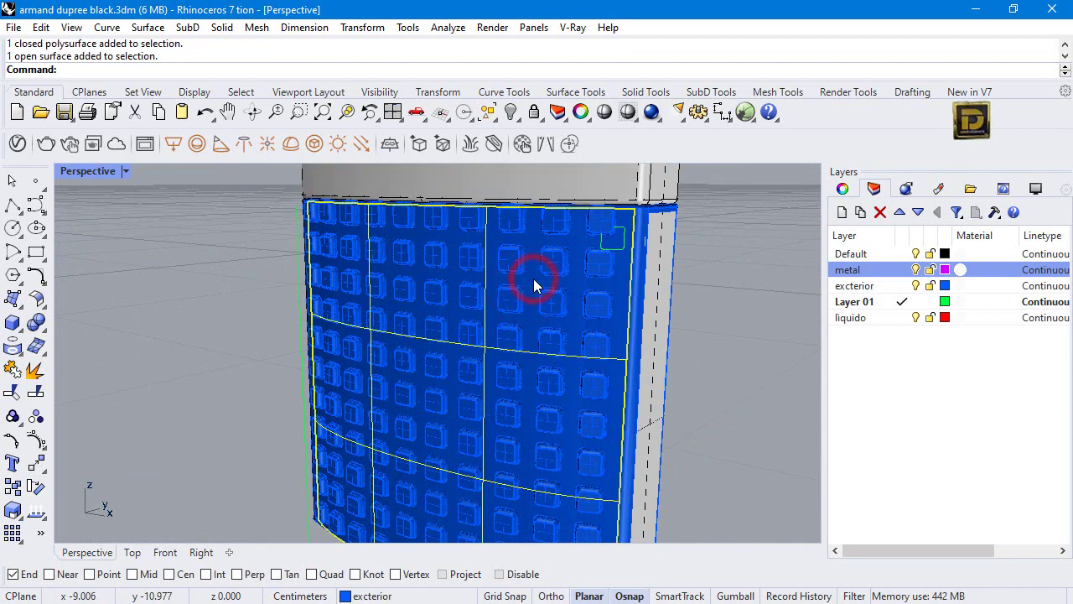
{"action": "double_click", "coordinate": [94, 171]}
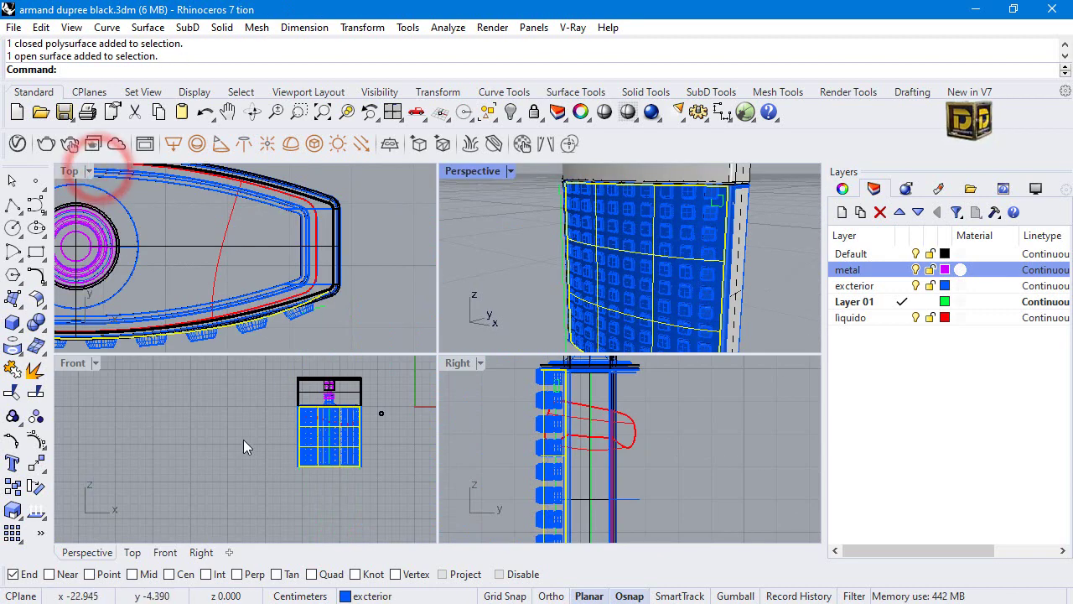
Draw a 4.5 by 1.8 cm rectangle from its center over the lower part of the decorated face in the Front view.
{"action": "scroll", "coordinate": [352, 452], "scroll_direction": "up", "scroll_amount": 3}
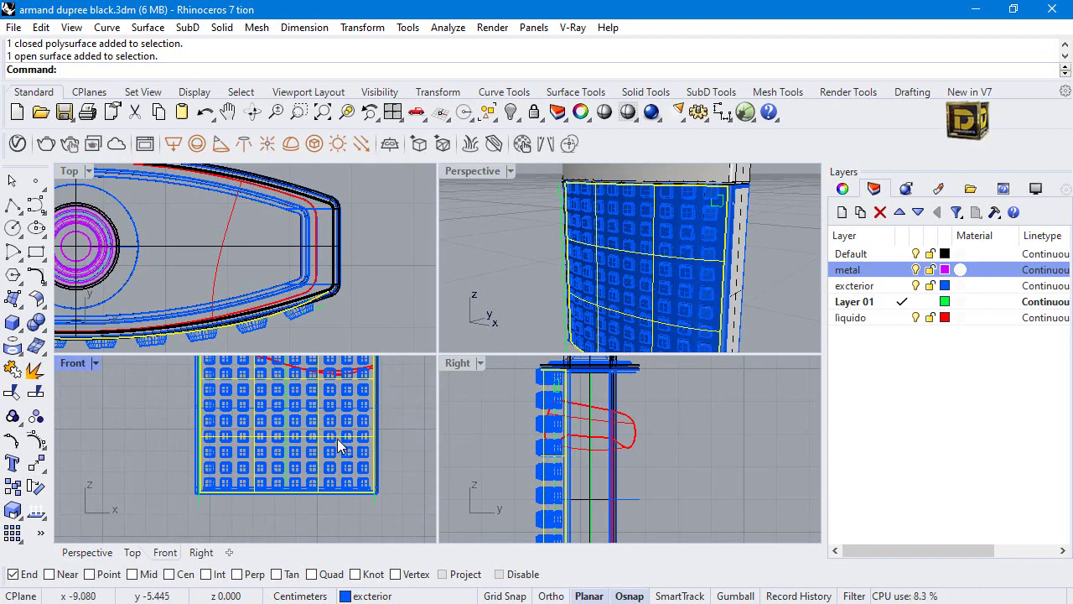
{"action": "left_click", "coordinate": [36, 253]}
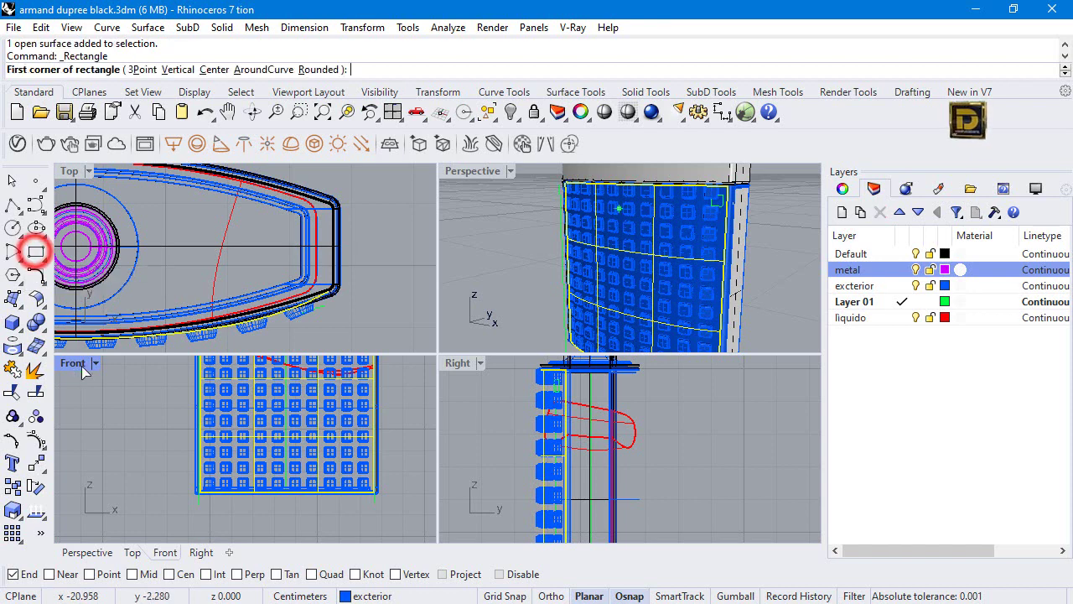
{"action": "double_click", "coordinate": [73, 362]}
{"action": "left_click", "coordinate": [36, 254]}
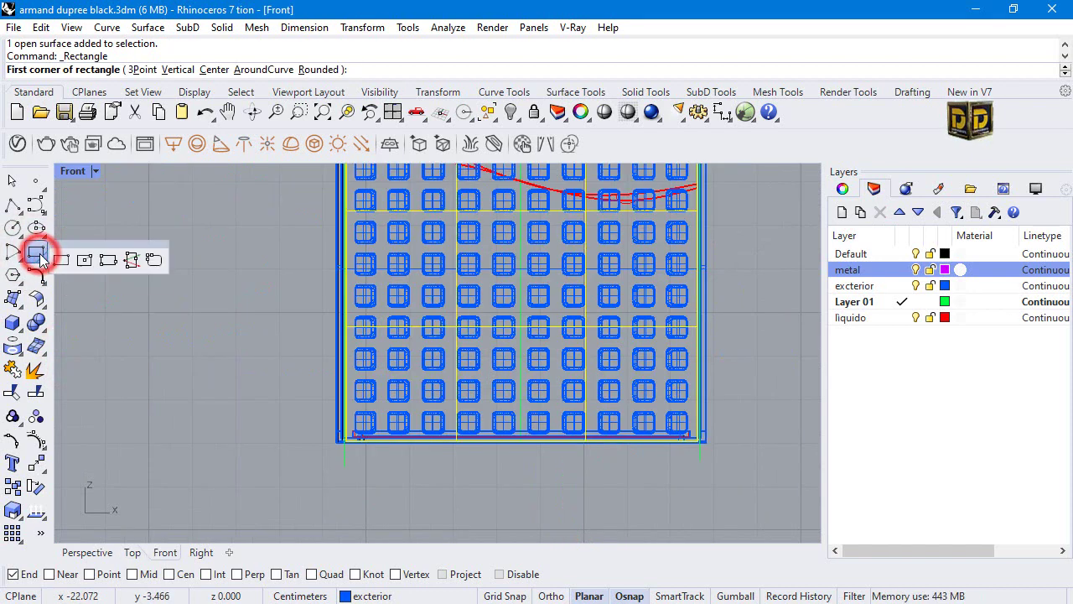
{"action": "left_click", "coordinate": [86, 254]}
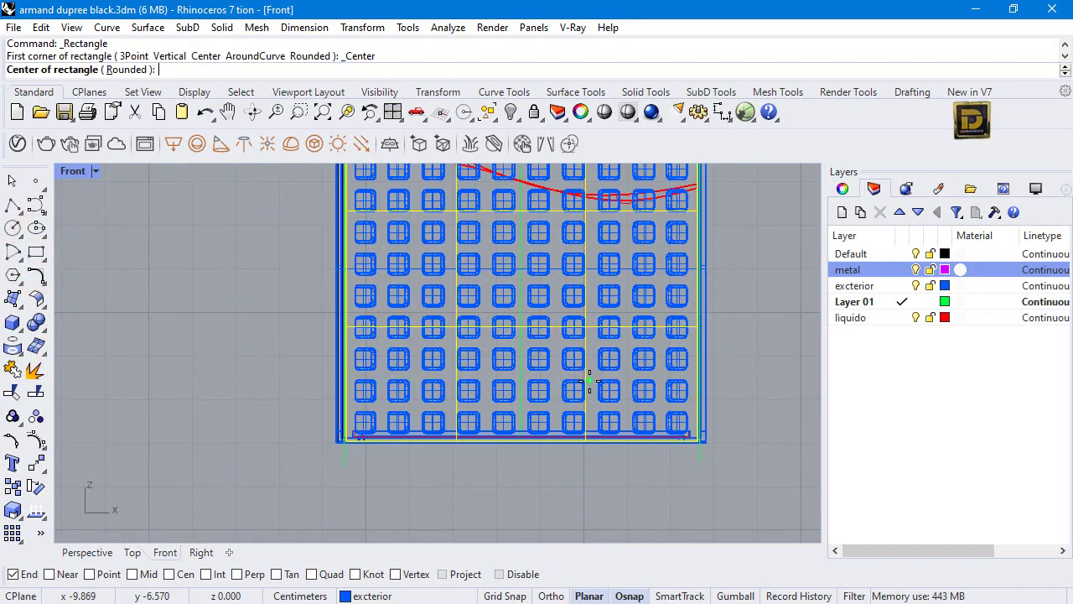
{"action": "left_click", "coordinate": [591, 372]}
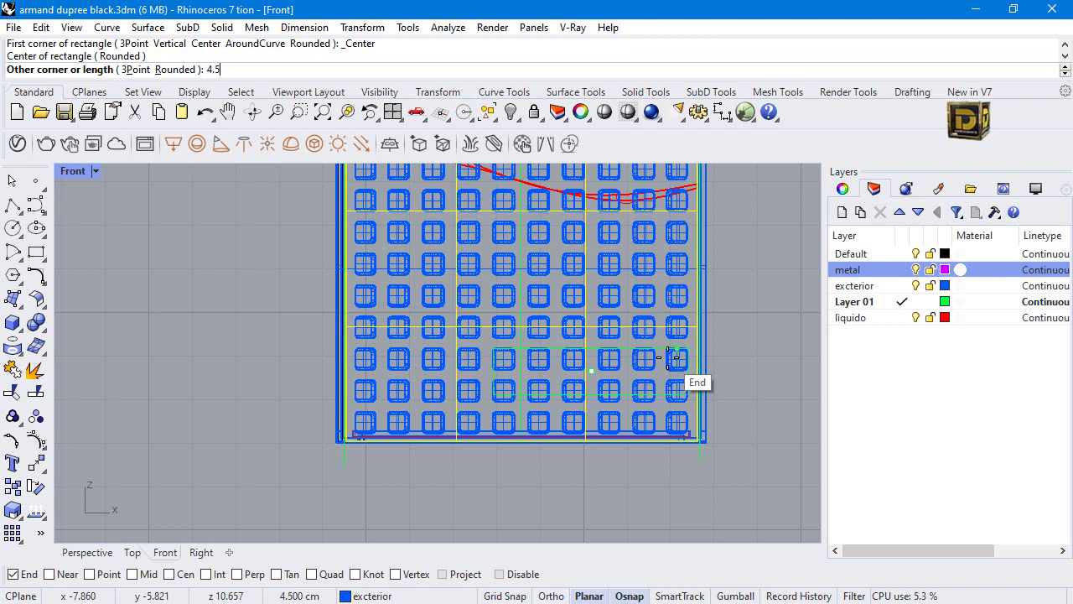
{"action": "type", "text": "4.5"}
{"action": "key", "text": "Return"}
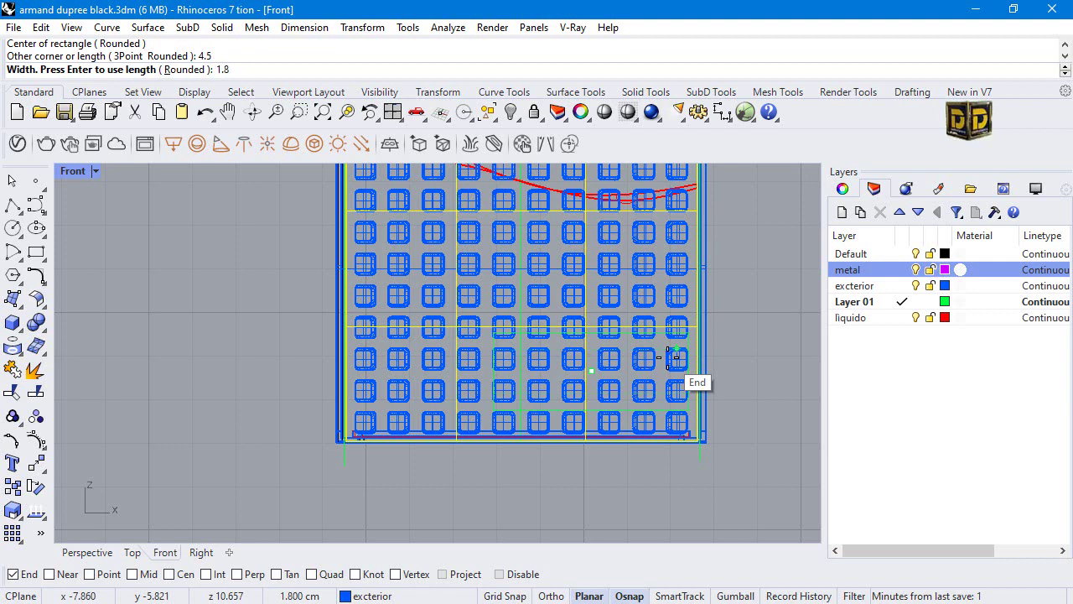
{"action": "key", "text": "Return"}
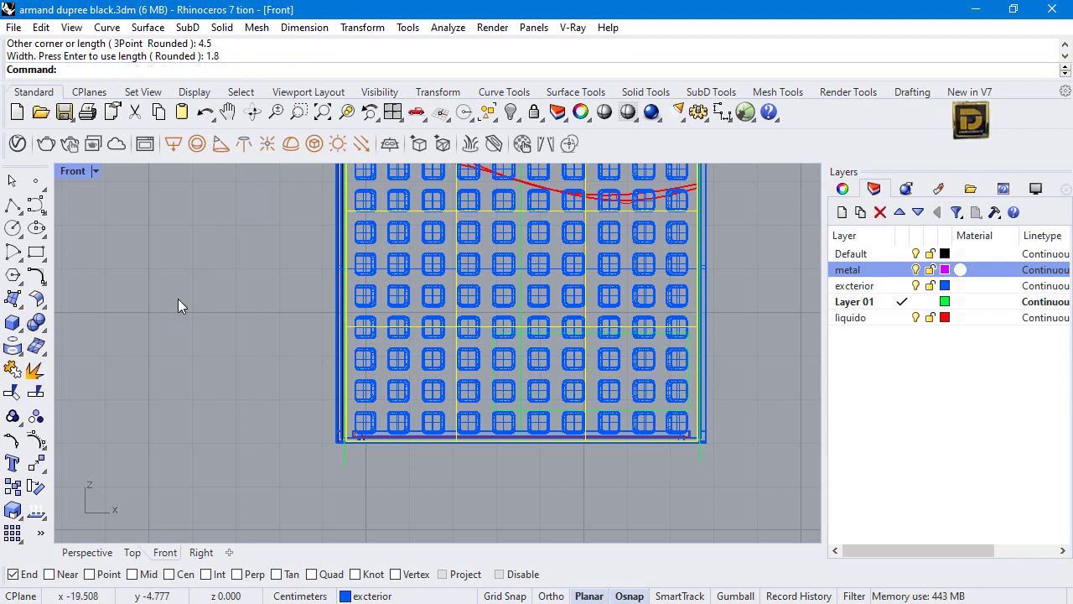
Fillet all corners of the new rectangle with a 0.1 cm radius.
{"action": "left_click", "coordinate": [525, 404]}
{"action": "left_click", "coordinate": [524, 406]}
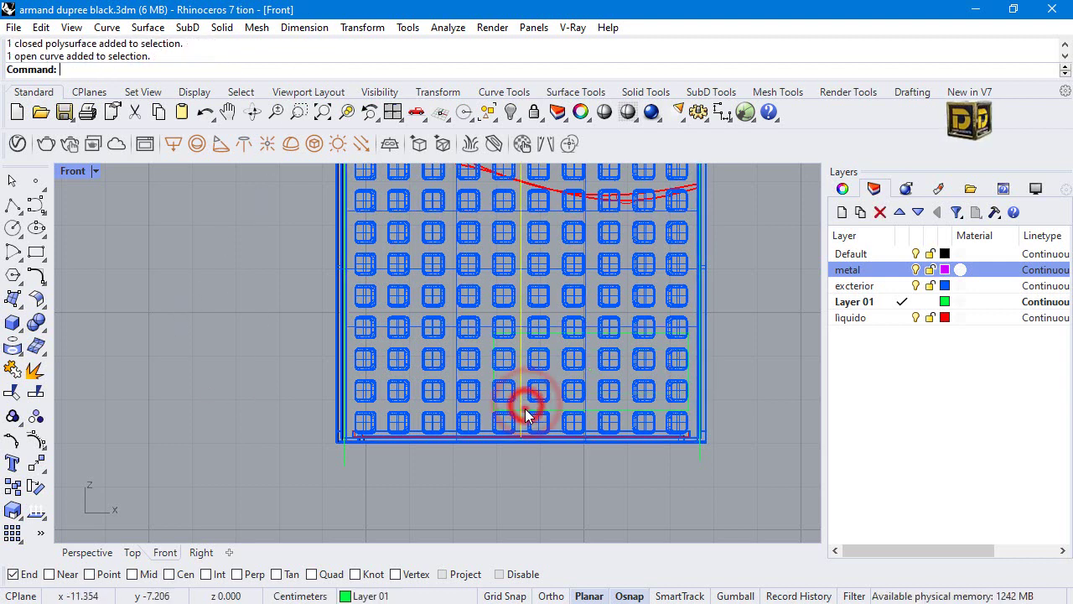
{"action": "left_click", "coordinate": [527, 409]}
{"action": "left_click", "coordinate": [36, 275]}
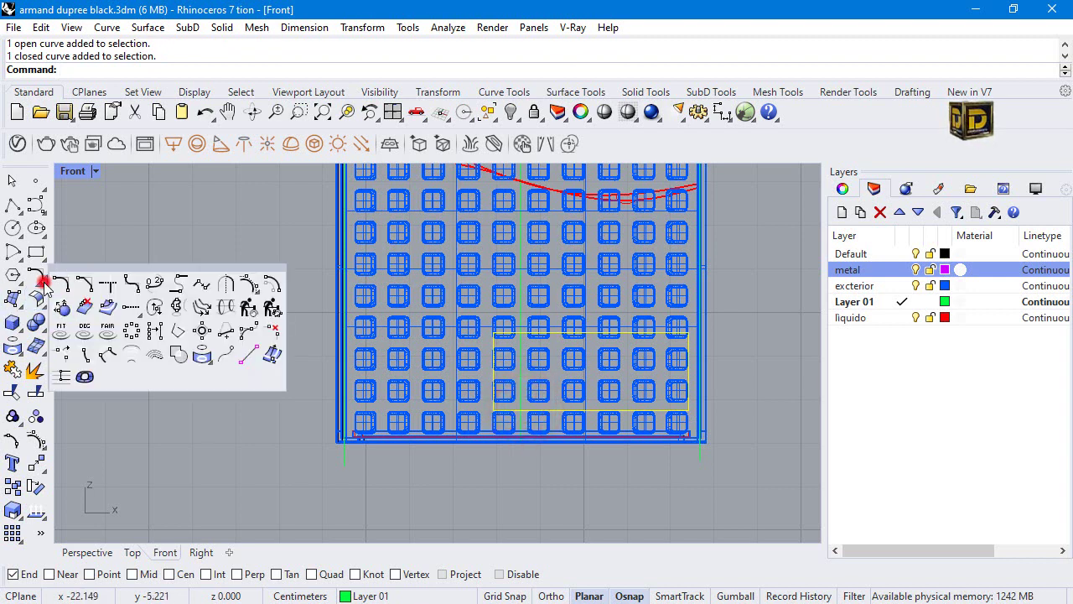
{"action": "left_click", "coordinate": [135, 285]}
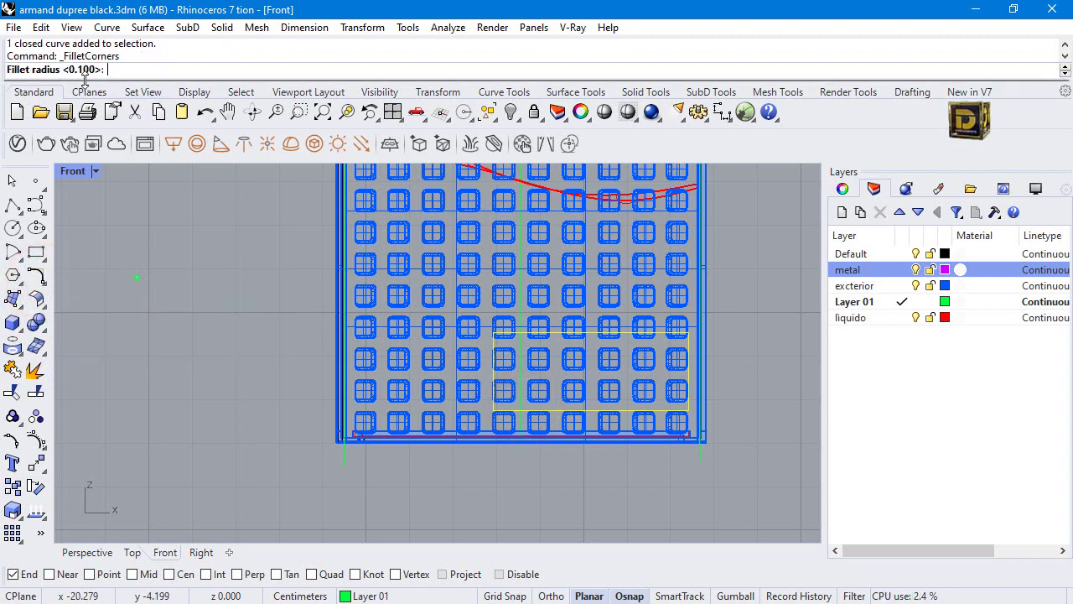
{"action": "key", "text": "Return"}
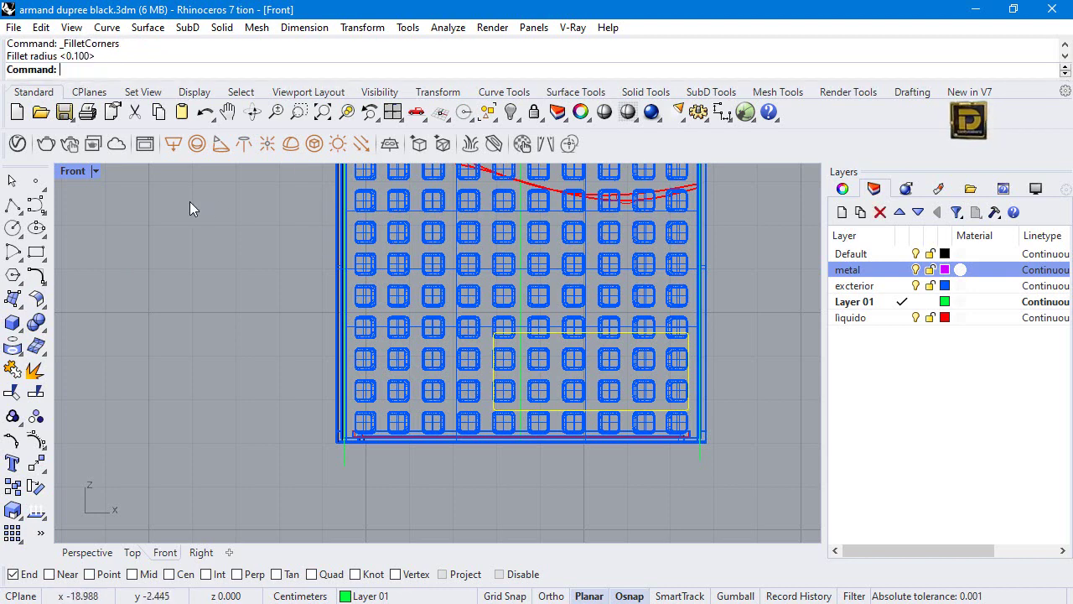
Isolate the filleted rectangle, the curved front face and one small decoration solid from the rest of the bottle.
{"action": "double_click", "coordinate": [79, 172]}
{"action": "scroll", "coordinate": [710, 217], "scroll_direction": "up", "scroll_amount": 3}
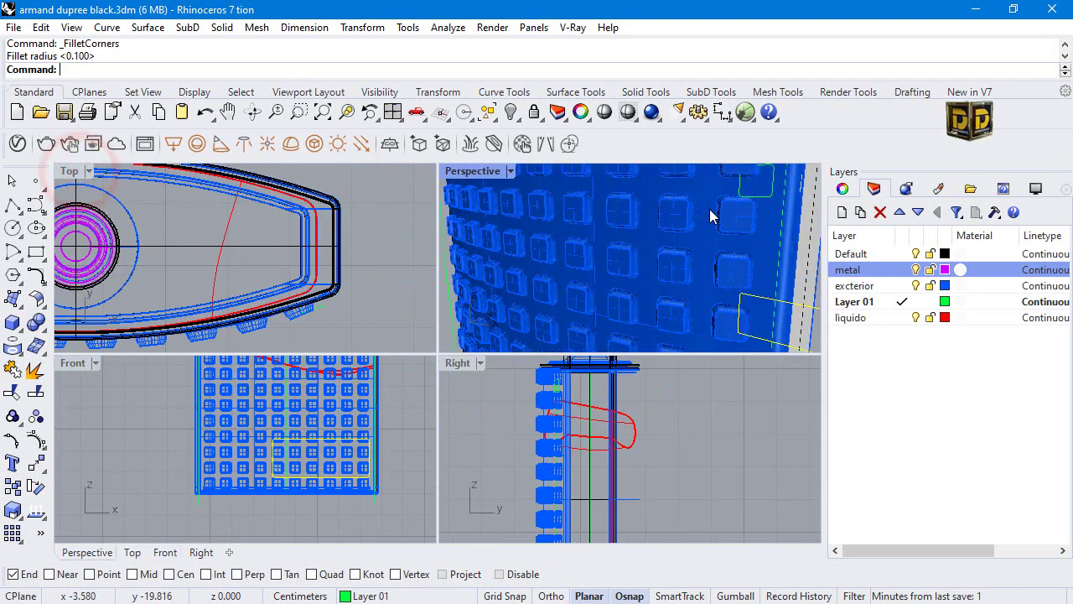
{"action": "left_click", "coordinate": [710, 216]}
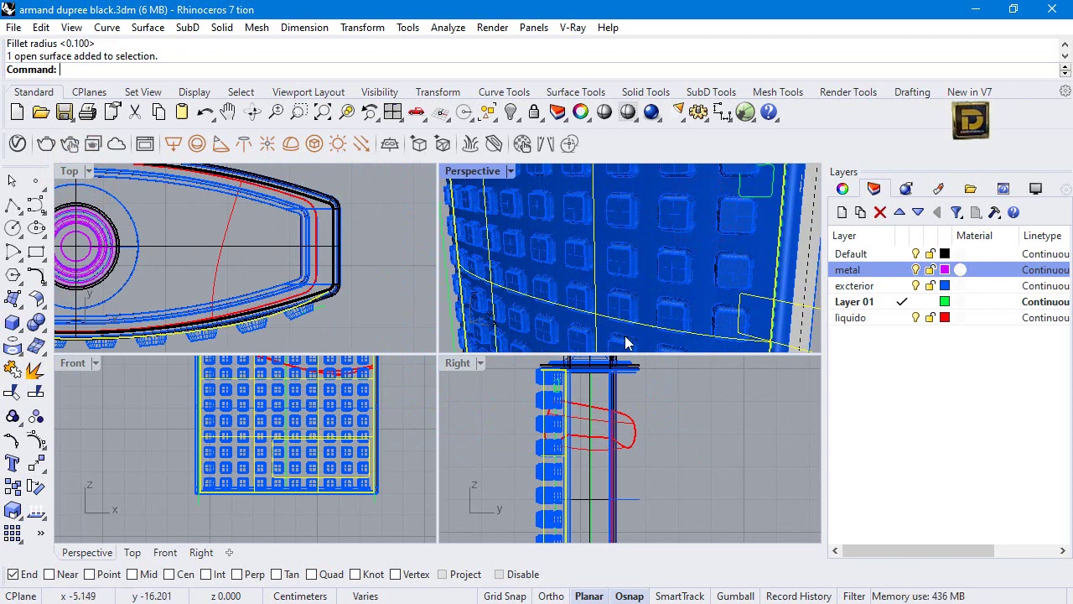
{"action": "scroll", "coordinate": [628, 327], "scroll_direction": "down", "scroll_amount": 8}
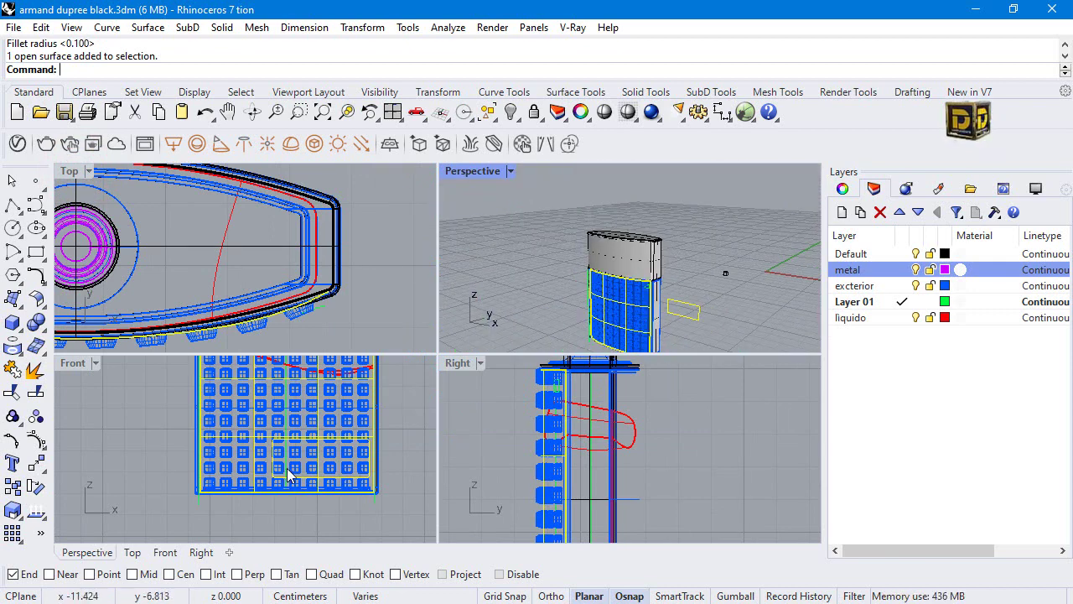
{"action": "scroll", "coordinate": [371, 444], "scroll_direction": "up", "scroll_amount": 3}
{"action": "left_click", "coordinate": [364, 439], "text": "shift"}
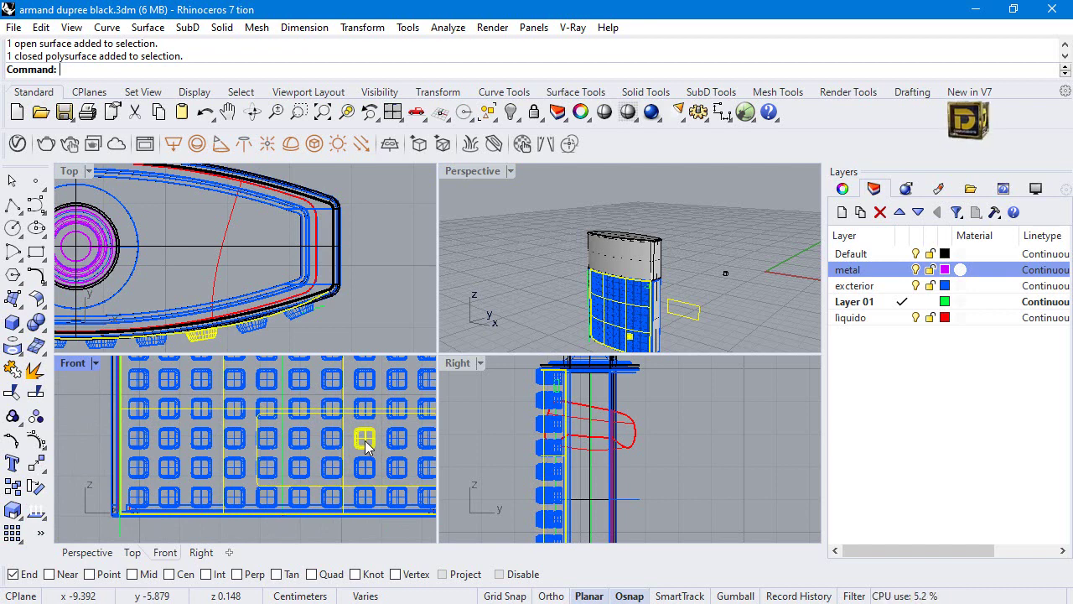
{"action": "left_click", "coordinate": [510, 111]}
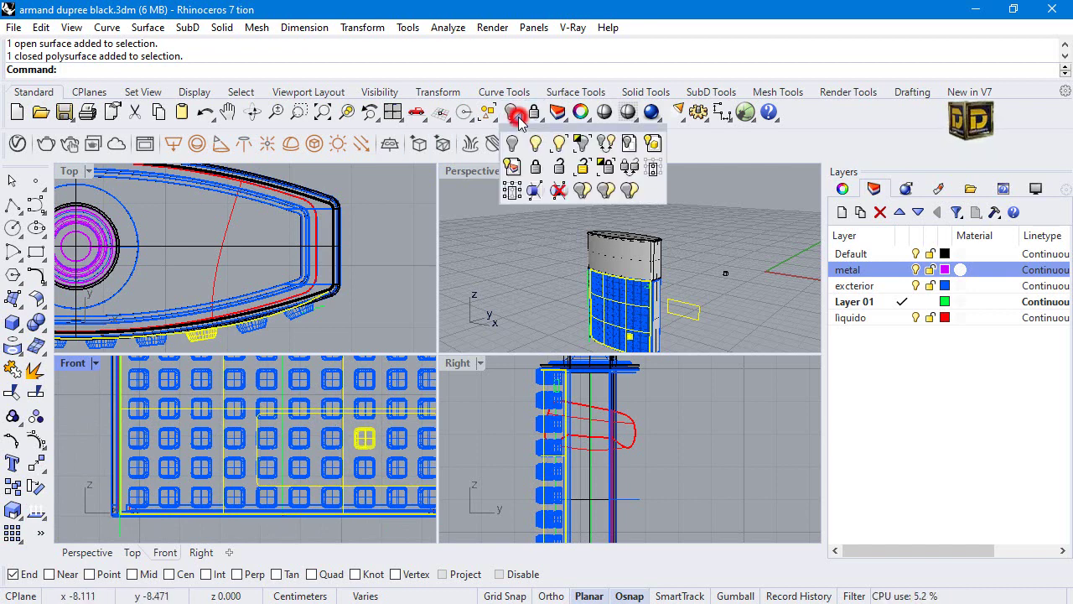
{"action": "left_click", "coordinate": [583, 143]}
{"action": "left_click", "coordinate": [384, 382]}
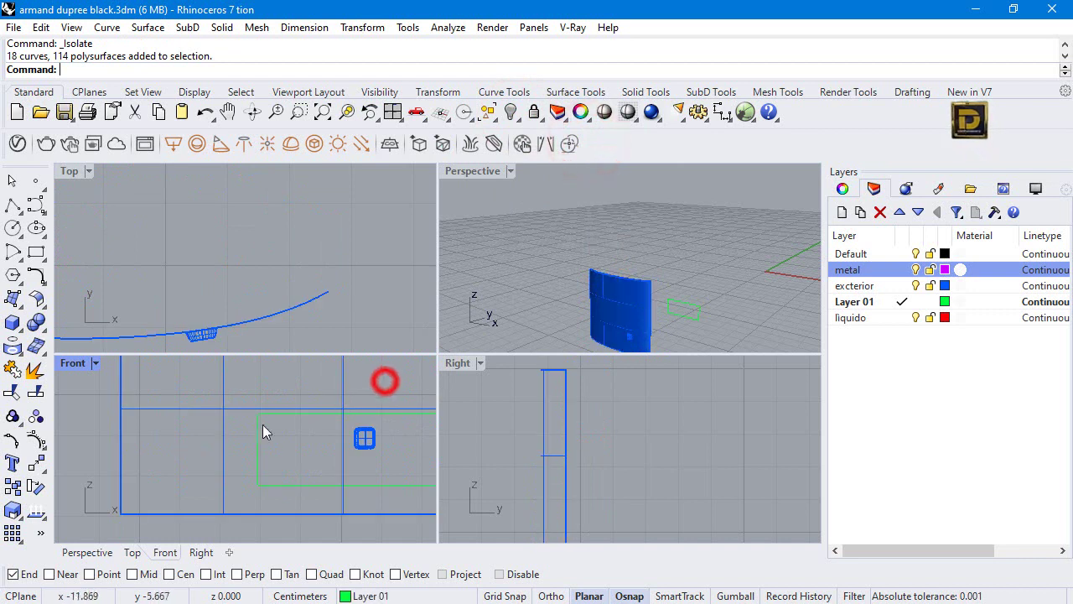
Trim away the part of the curved face outside the rounded rectangle and select the remaining patch.
{"action": "left_click", "coordinate": [258, 433]}
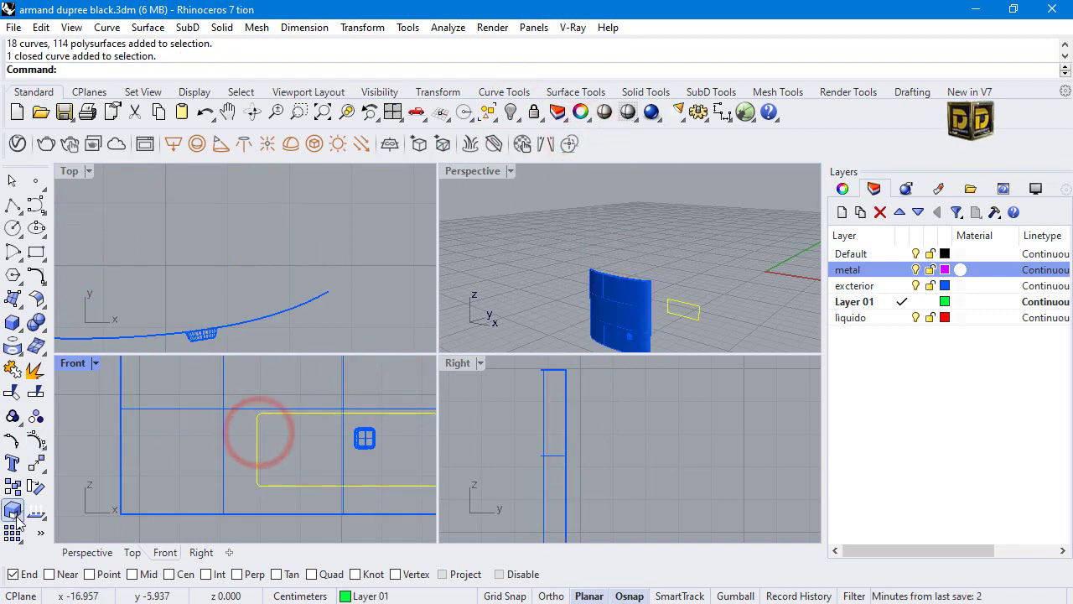
{"action": "left_click", "coordinate": [12, 390]}
{"action": "left_click", "coordinate": [173, 393]}
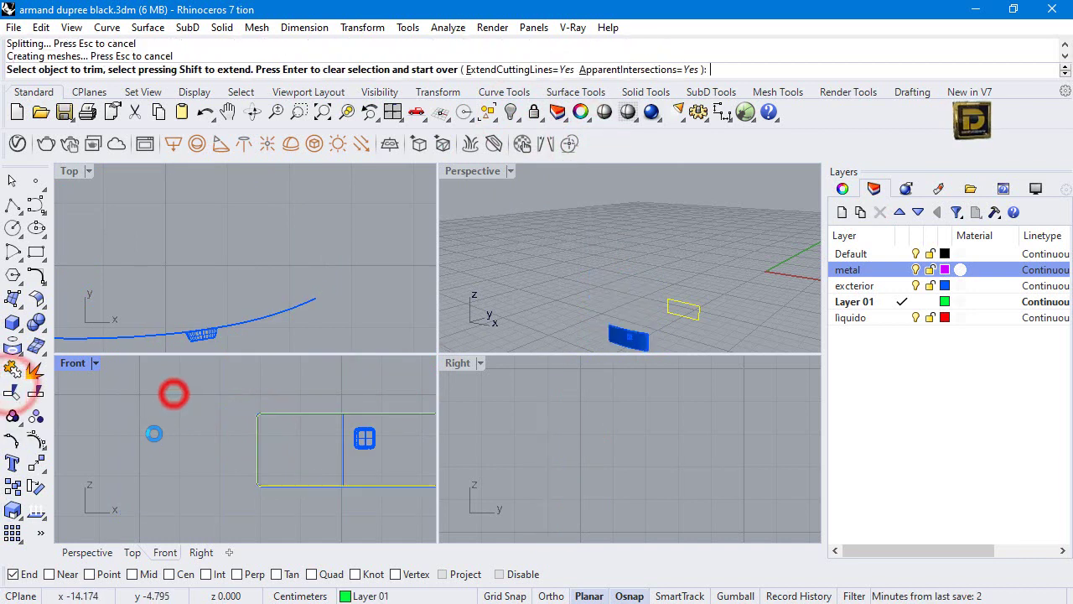
{"action": "double_click", "coordinate": [472, 170]}
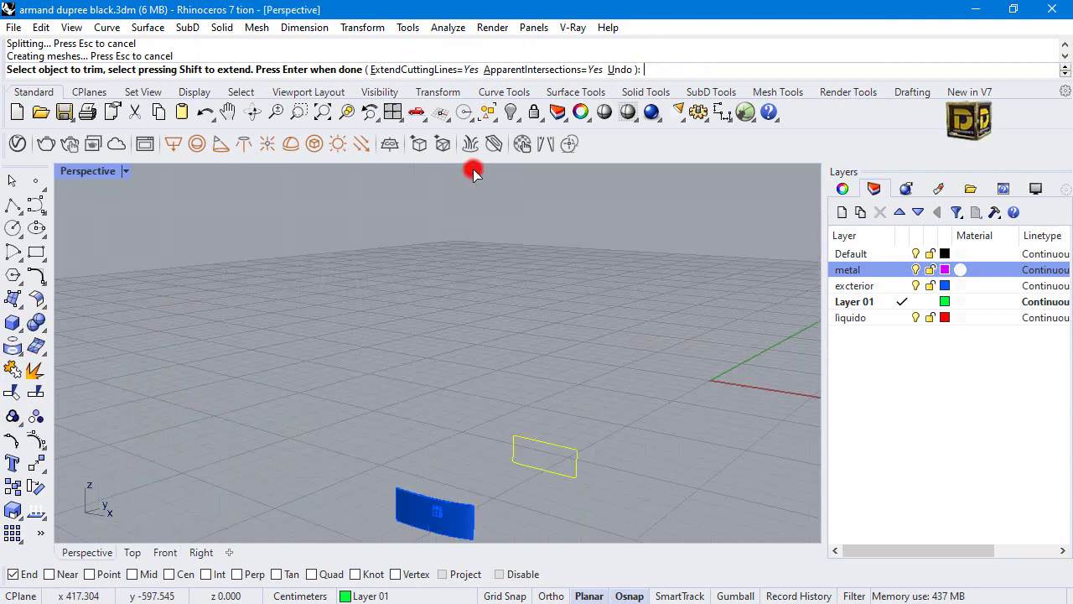
{"action": "key", "text": "Return"}
{"action": "left_click", "coordinate": [456, 521]}
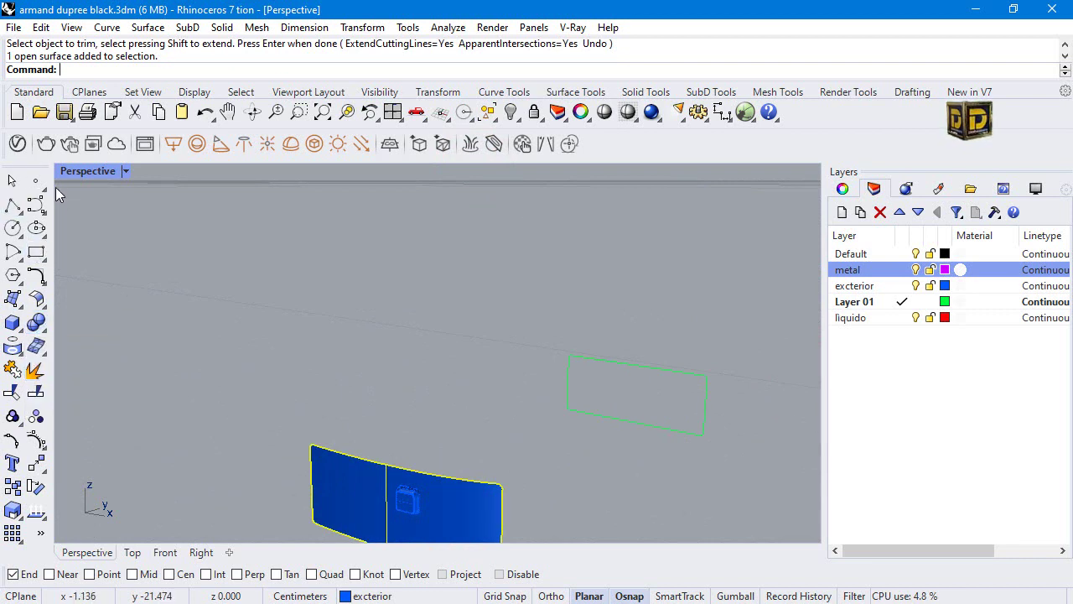
Offset the trimmed rounded-rectangle patch outward by 0.25 cm into a solid, replacing the input surface.
{"action": "left_click", "coordinate": [40, 308]}
{"action": "left_click", "coordinate": [84, 330]}
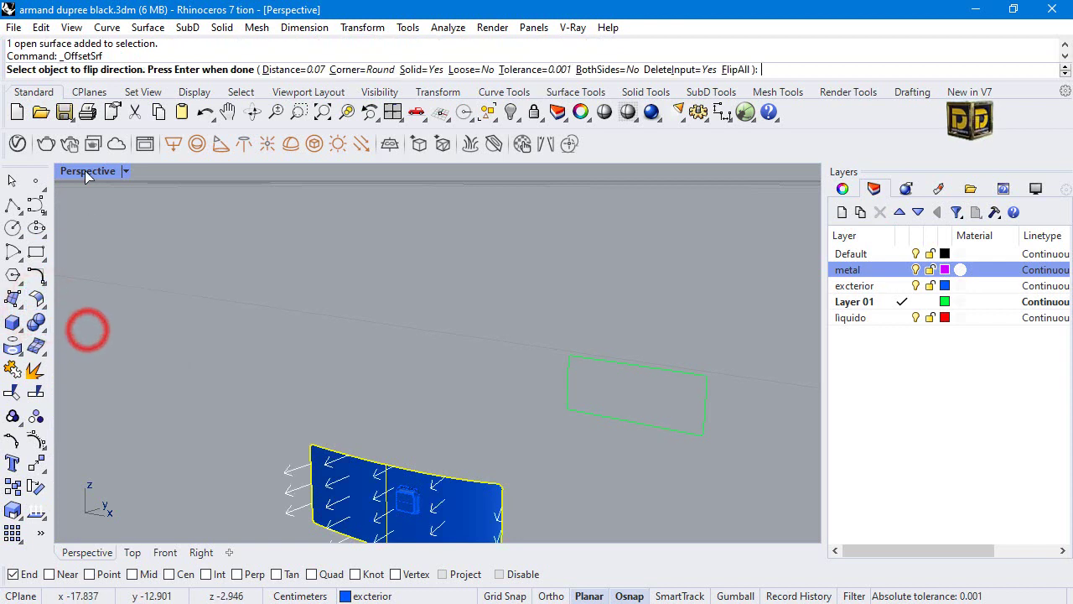
{"action": "double_click", "coordinate": [87, 171]}
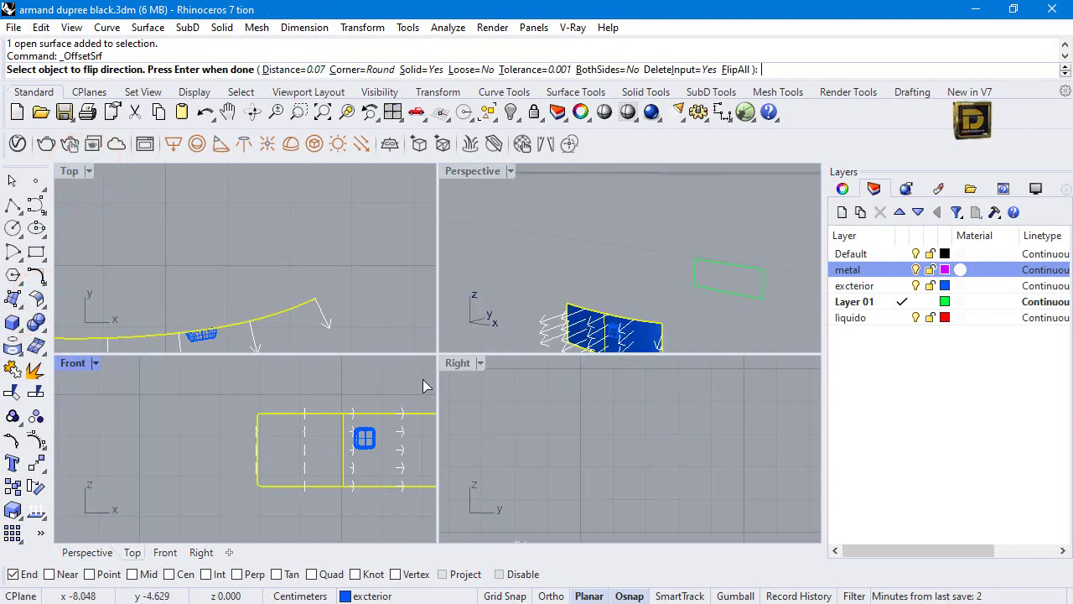
{"action": "scroll", "coordinate": [228, 294], "scroll_direction": "down", "scroll_amount": 1}
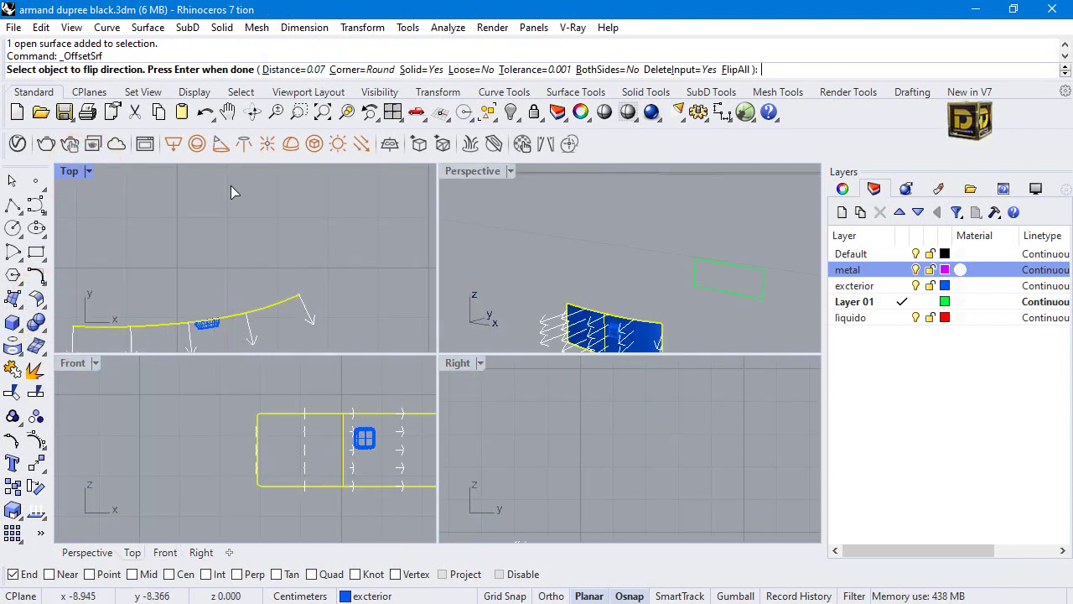
{"action": "left_click", "coordinate": [277, 70]}
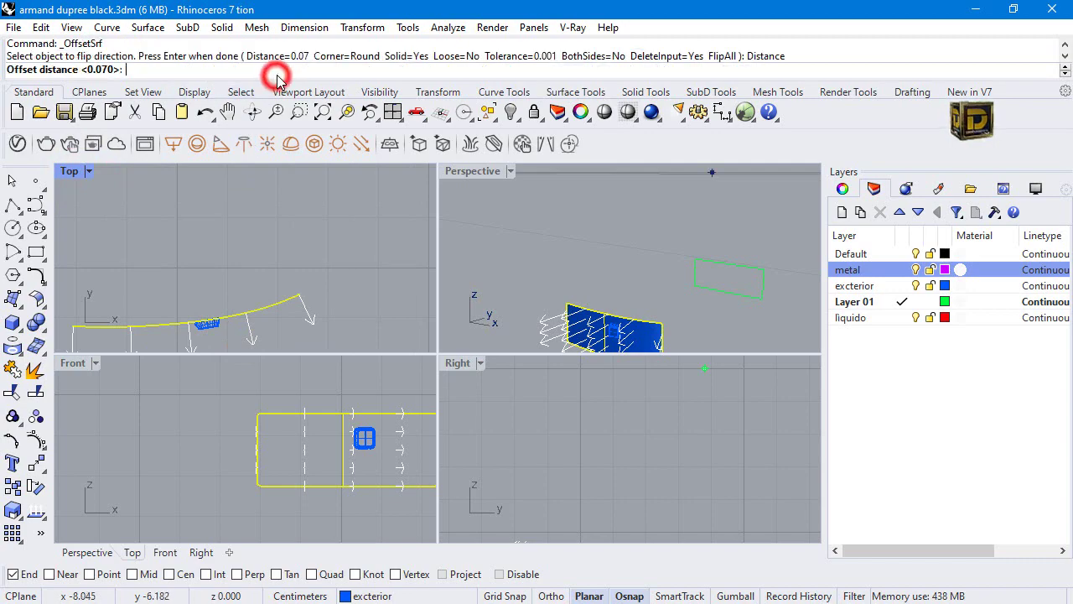
{"action": "type", "text": "0.3"}
{"action": "key", "text": "Return"}
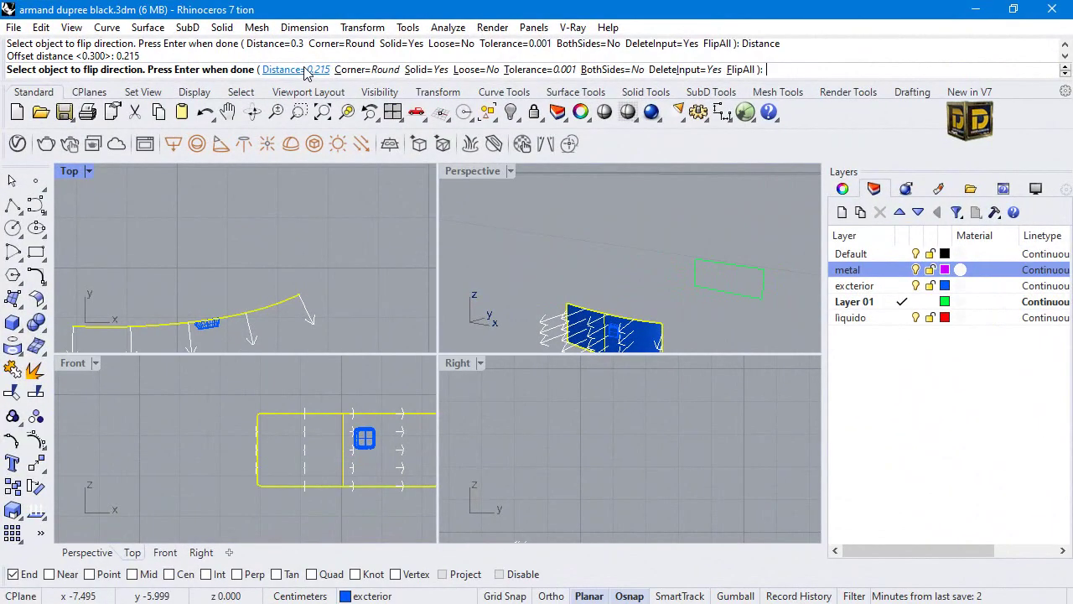
{"action": "left_click", "coordinate": [301, 70]}
{"action": "type", "text": "0.25"}
{"action": "key", "text": "Return"}
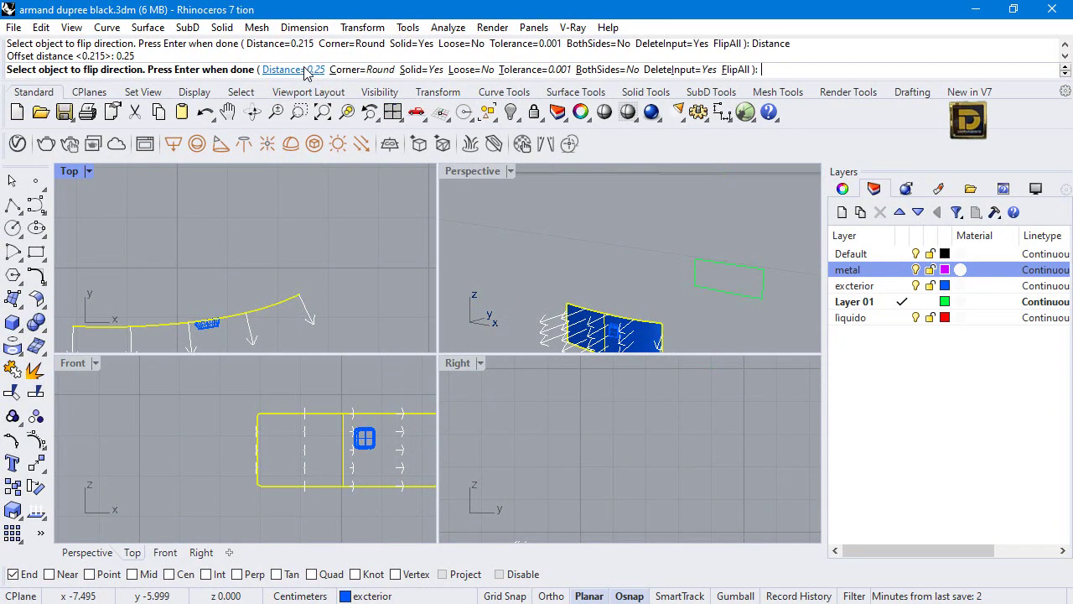
{"action": "key", "text": "Return"}
{"action": "left_click", "coordinate": [379, 210]}
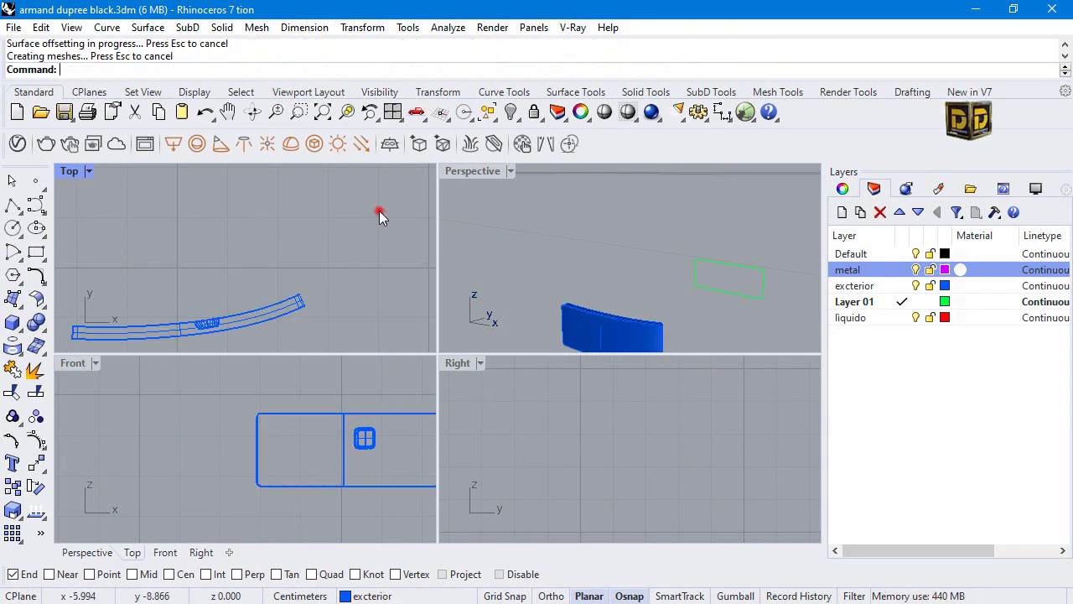
Show all hidden objects and delete the two rows of small square decorations lying inside the label plate's outline.
{"action": "right_click", "coordinate": [510, 109]}
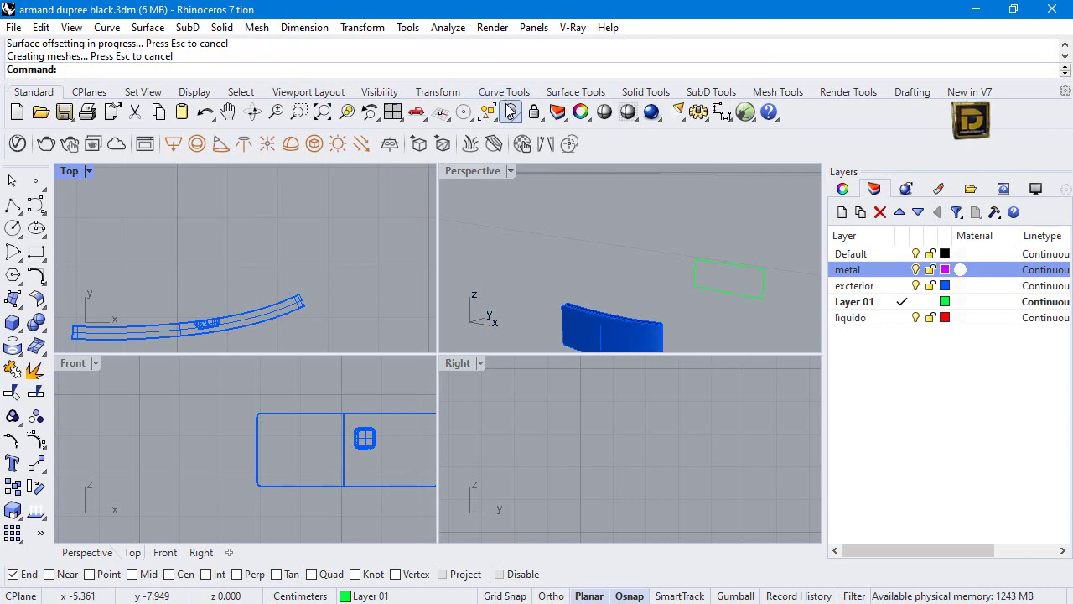
{"action": "scroll", "coordinate": [620, 260], "scroll_direction": "down", "scroll_amount": 3}
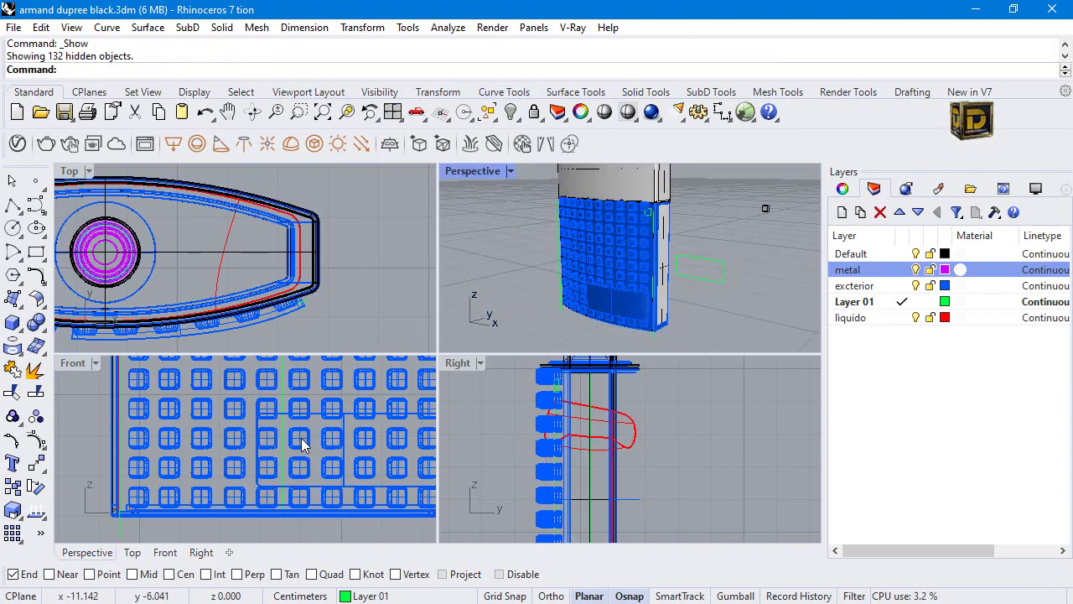
{"action": "scroll", "coordinate": [268, 438], "scroll_direction": "up", "scroll_amount": 2}
{"action": "left_click", "coordinate": [272, 432]}
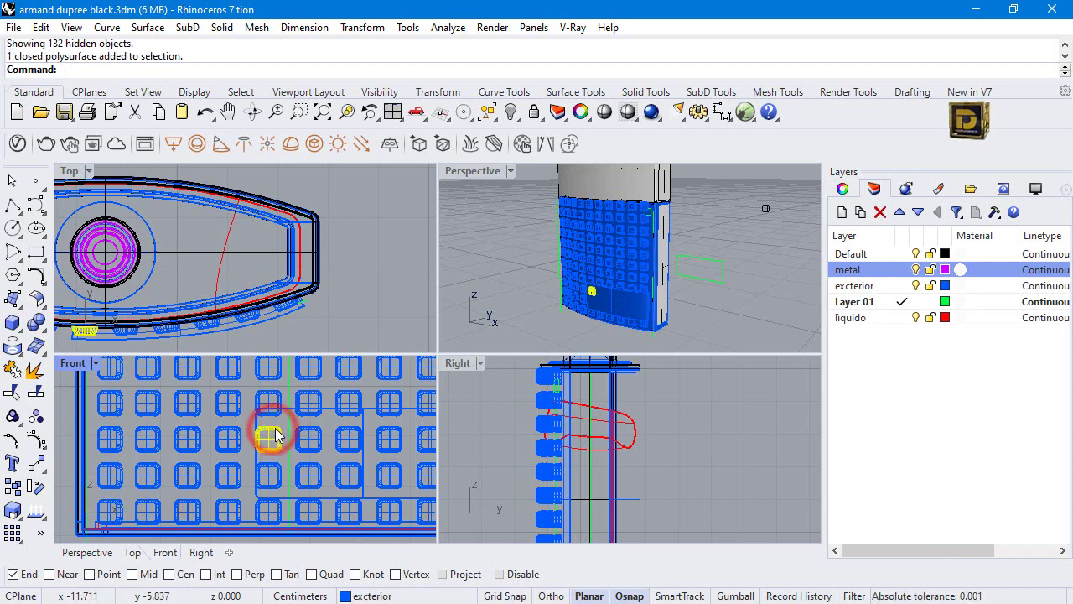
{"action": "key", "text": "Delete"}
{"action": "left_click", "coordinate": [268, 476]}
{"action": "key", "text": "Delete"}
{"action": "left_click", "coordinate": [308, 476]}
{"action": "key", "text": "Delete"}
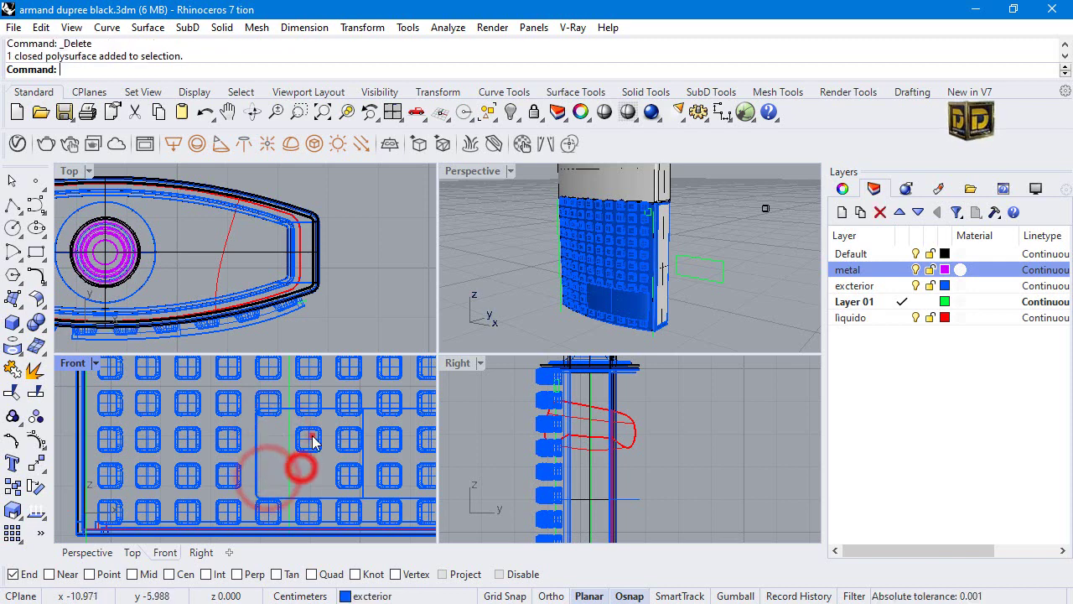
{"action": "left_click", "coordinate": [309, 438]}
{"action": "key", "text": "Delete"}
{"action": "left_click", "coordinate": [349, 437]}
{"action": "key", "text": "Delete"}
{"action": "left_click", "coordinate": [349, 476]}
{"action": "key", "text": "Delete"}
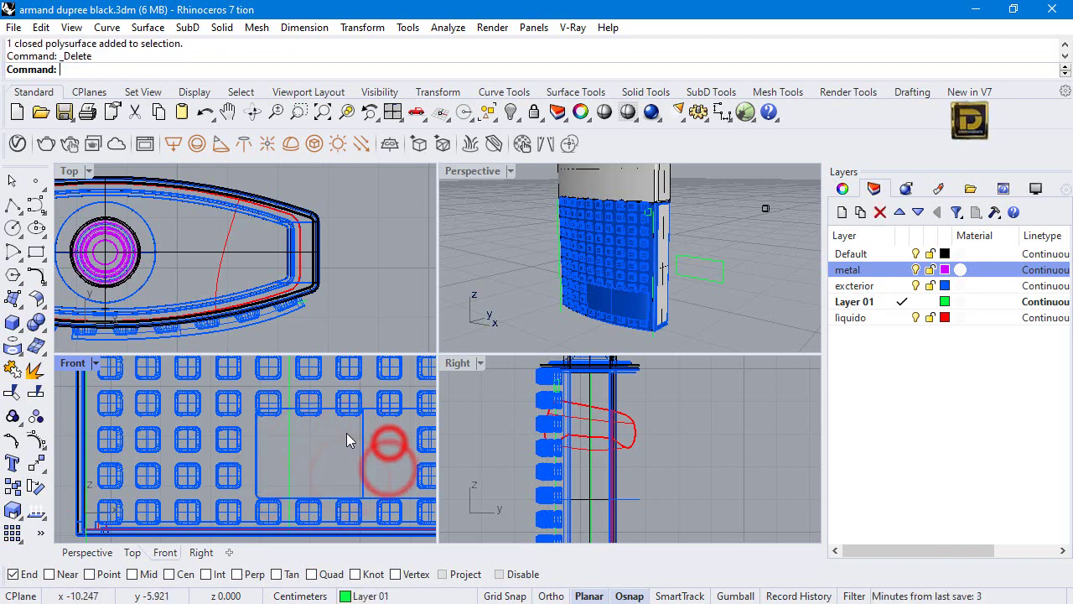
{"action": "scroll", "coordinate": [346, 432], "scroll_direction": "down", "scroll_amount": 2}
{"action": "left_click", "coordinate": [387, 466]}
{"action": "key", "text": "Delete"}
{"action": "left_click", "coordinate": [403, 439]}
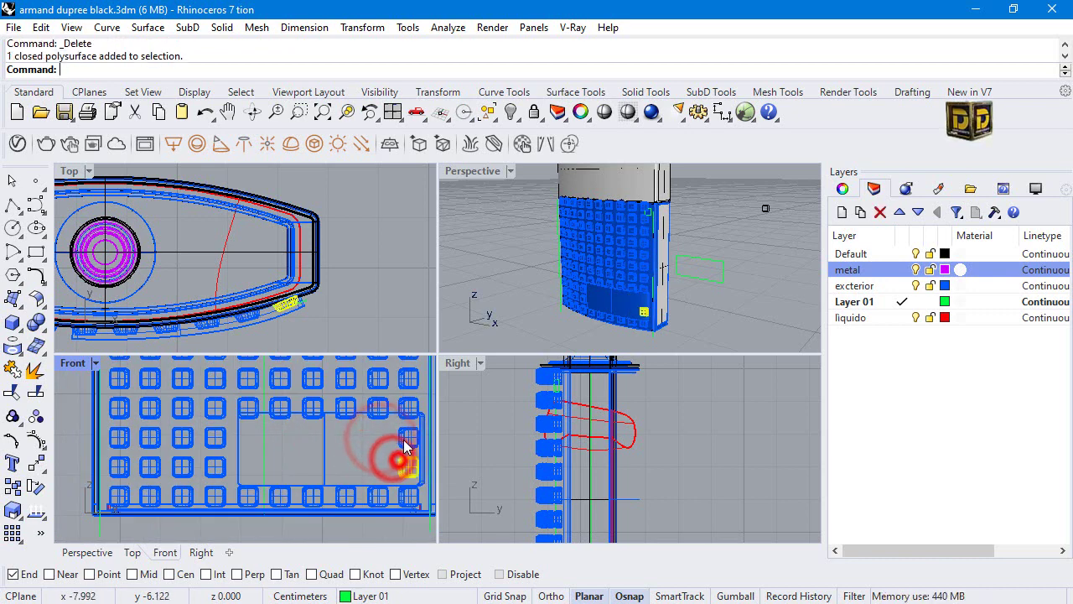
{"action": "key", "text": "Delete"}
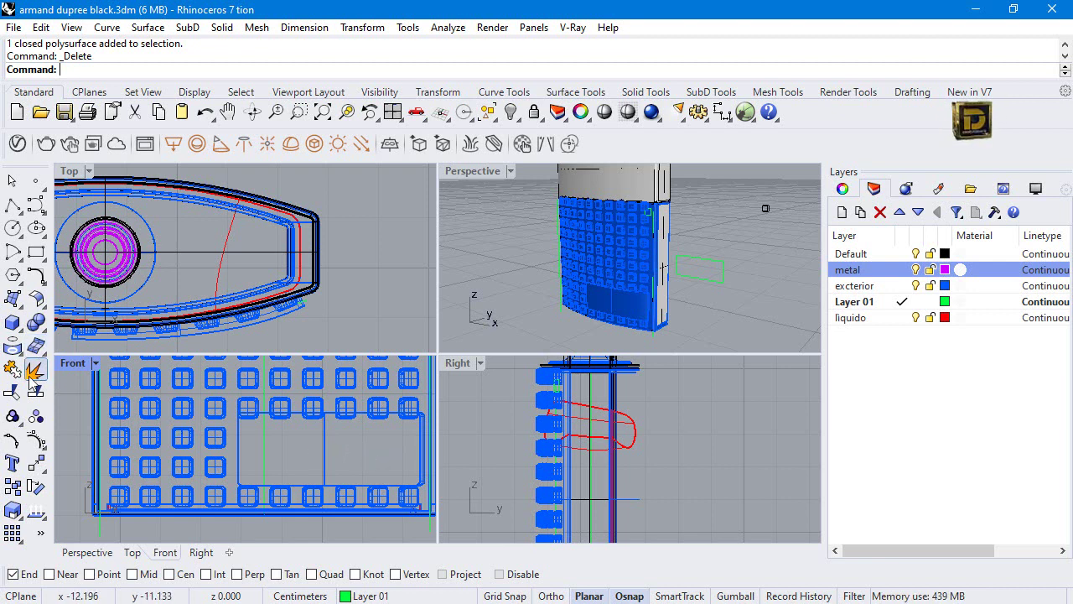
Create "Rhino Designer" as 0.5 cm high text curves in Bahnschrift SemiBold Condensed and place them over the label plate in the Front view.
{"action": "left_click", "coordinate": [13, 462]}
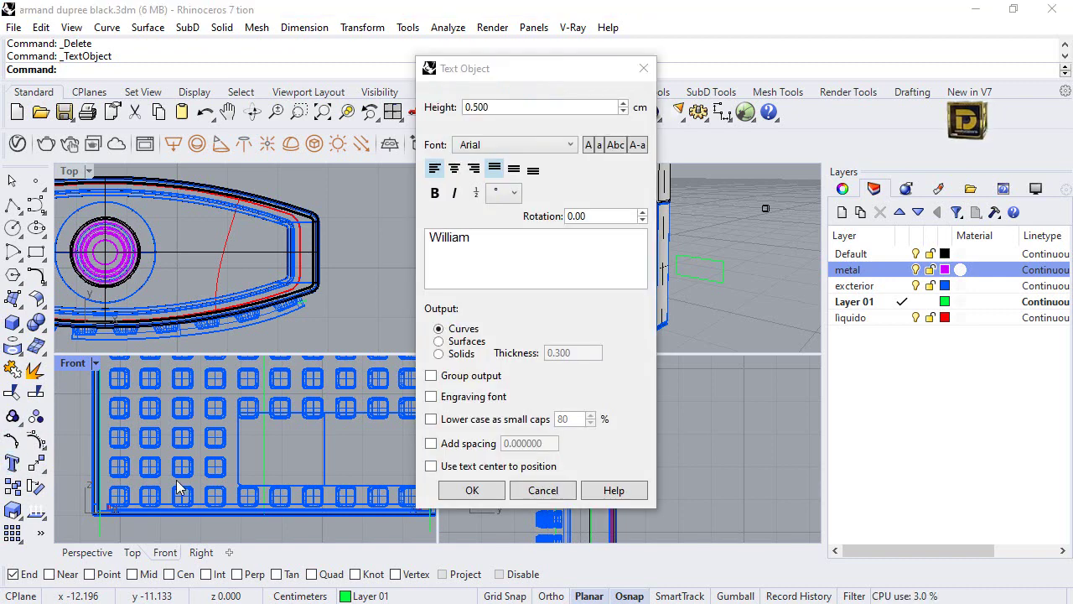
{"action": "double_click", "coordinate": [483, 241]}
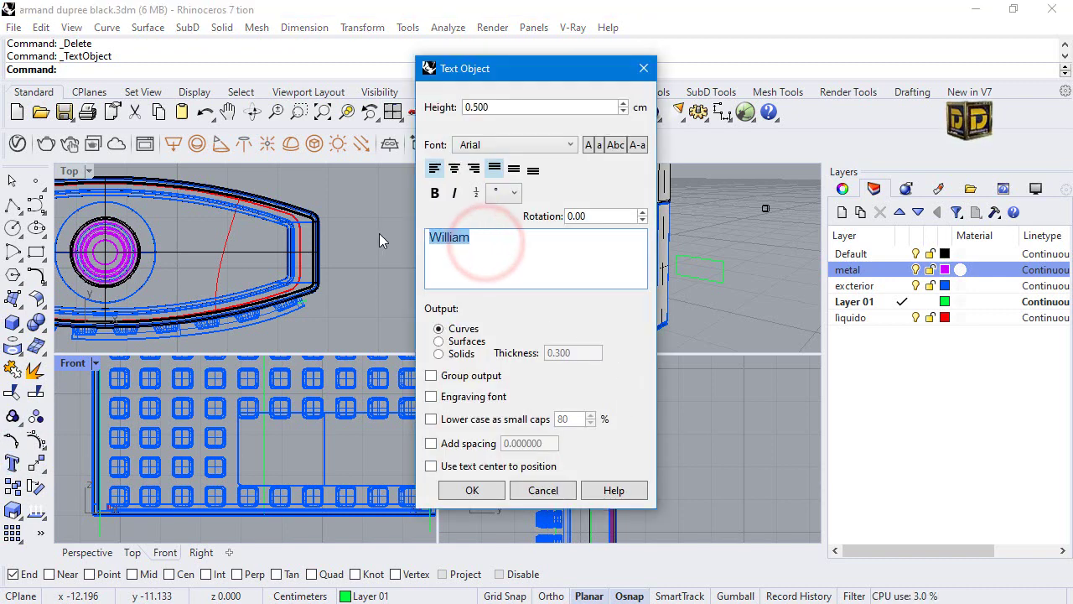
{"action": "type", "text": "Rh"}
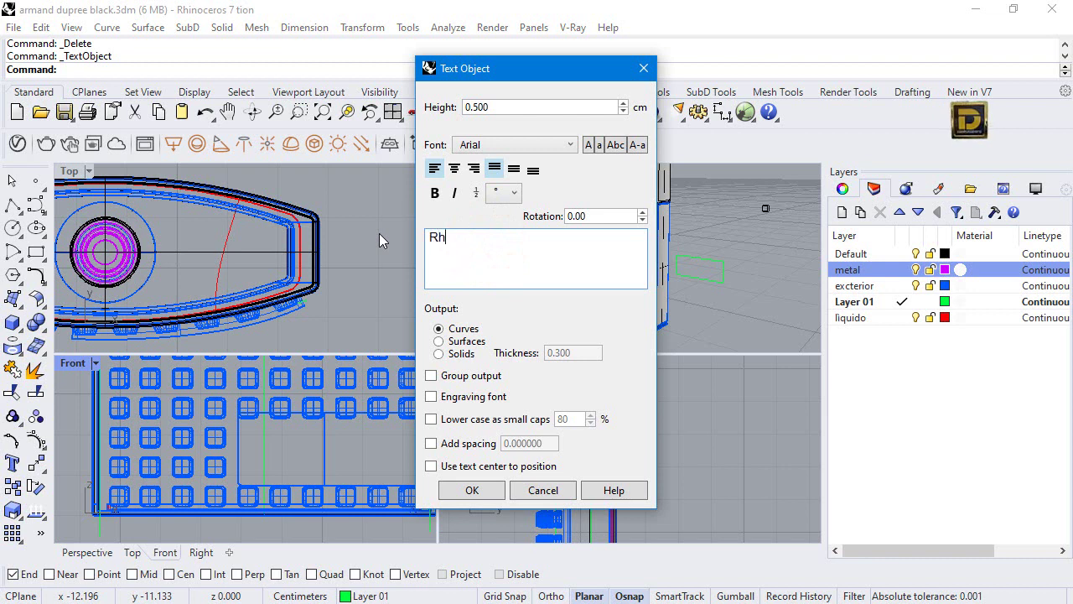
{"action": "type", "text": "ino Desig"}
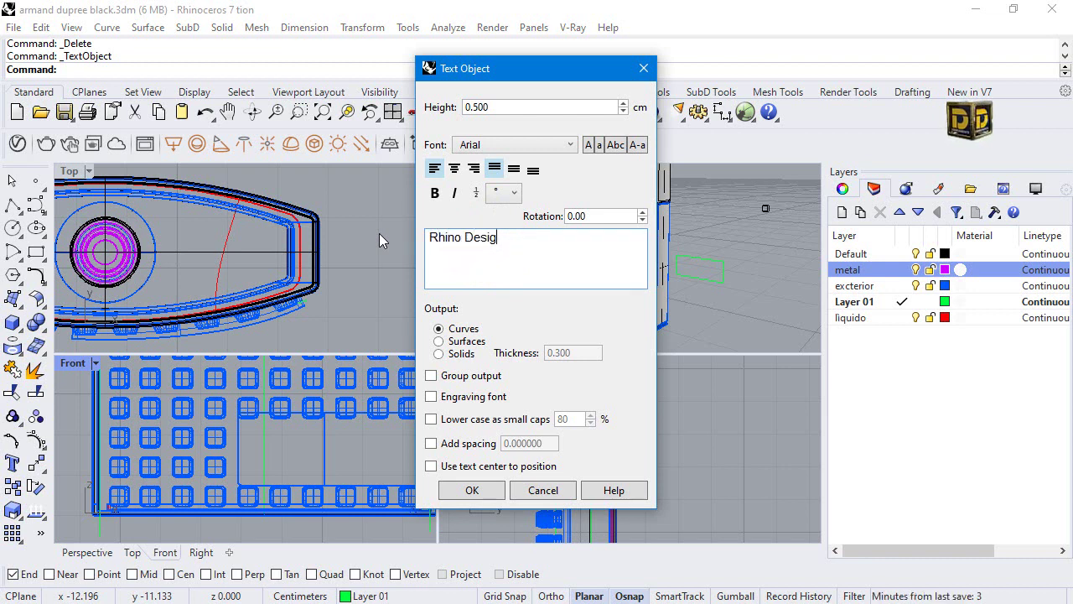
{"action": "type", "text": "ner"}
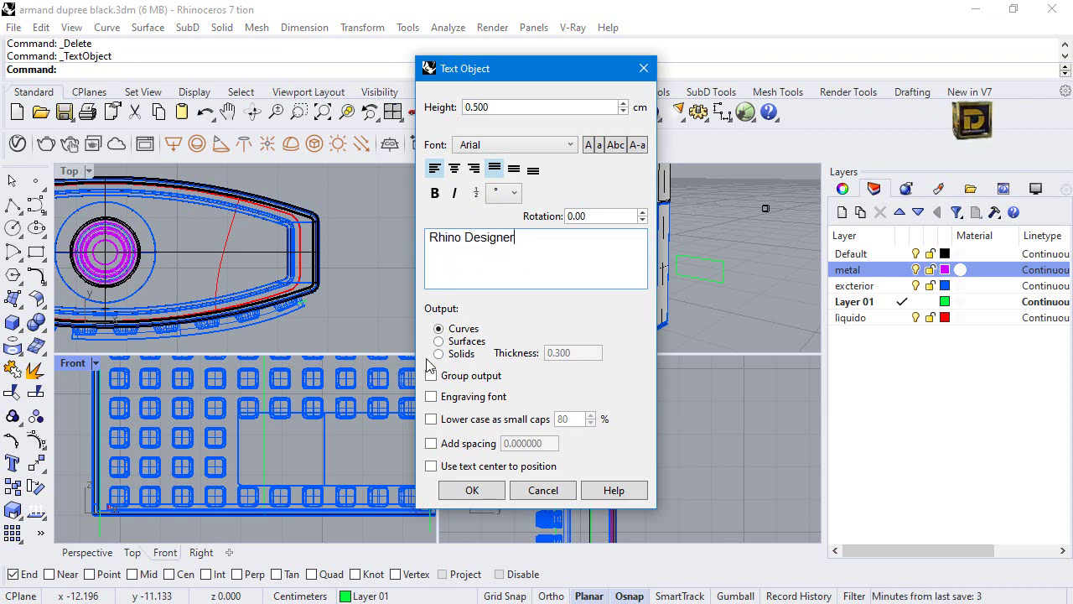
{"action": "double_click", "coordinate": [507, 106]}
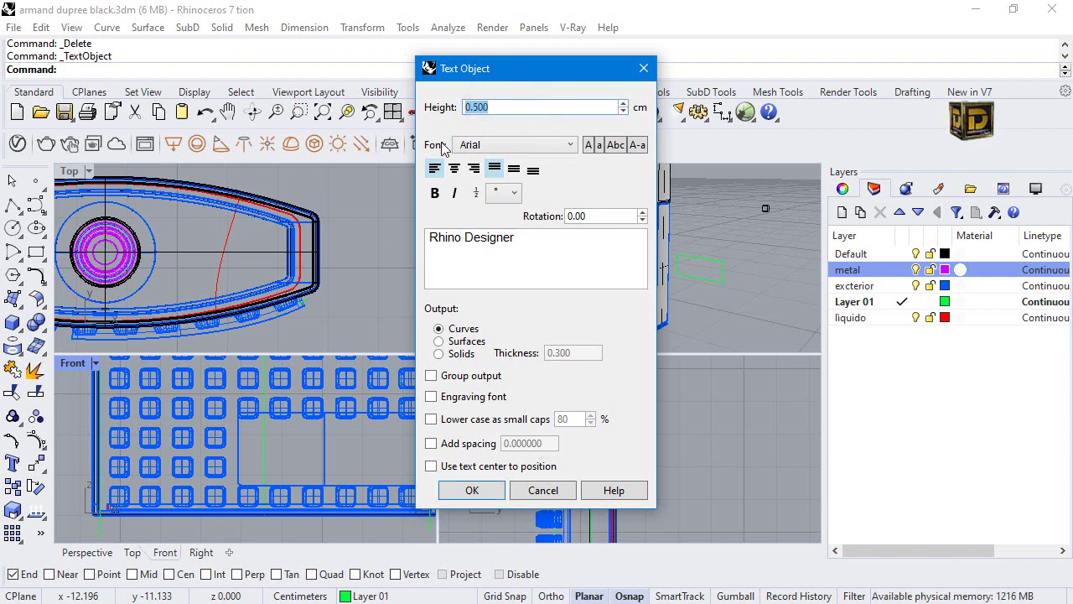
{"action": "left_click", "coordinate": [472, 144]}
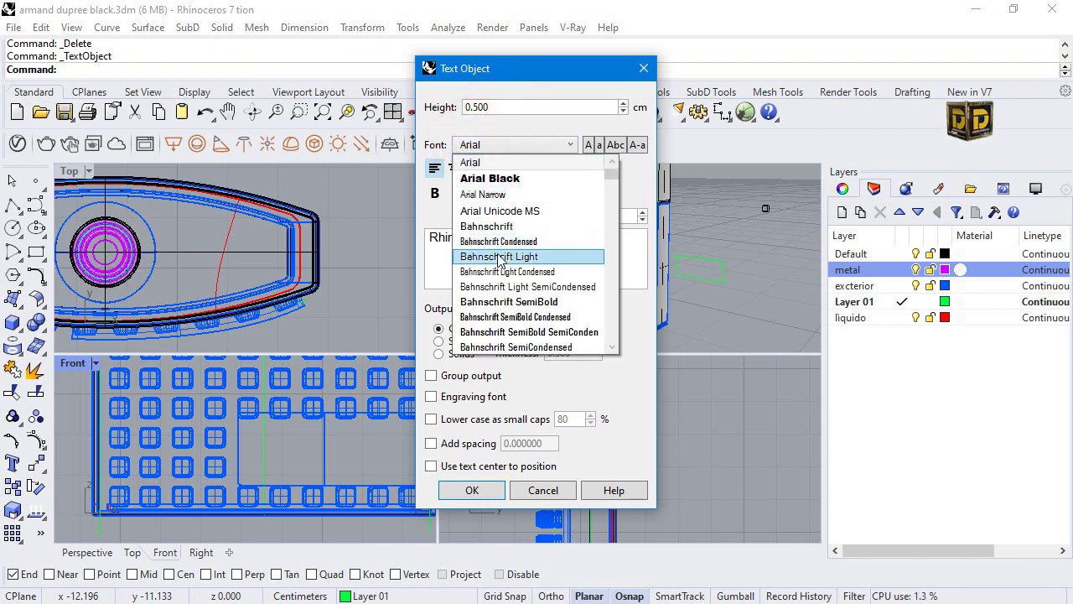
{"action": "left_click", "coordinate": [500, 318]}
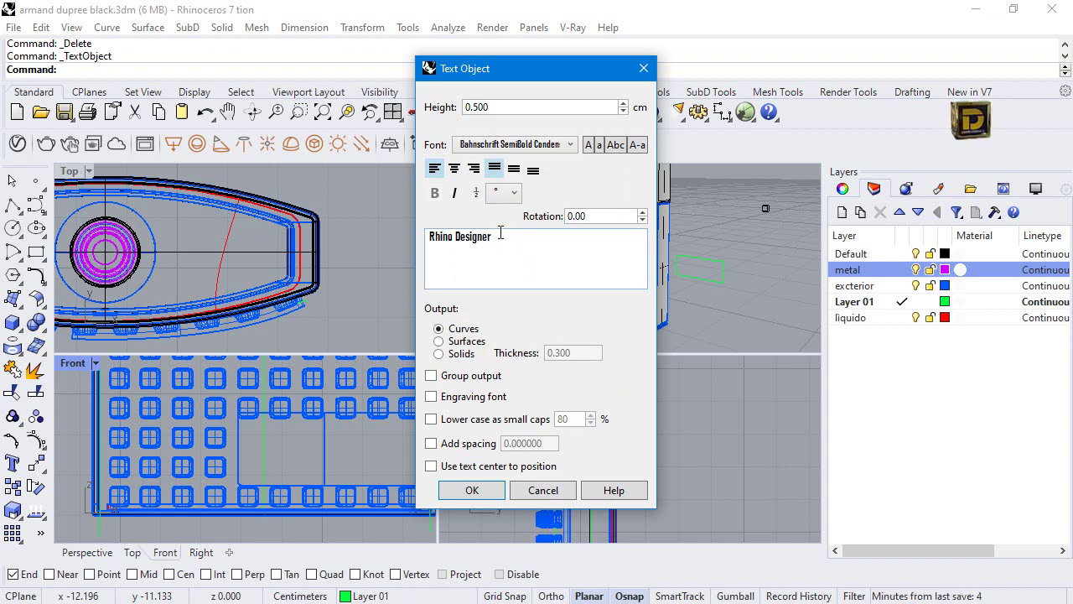
{"action": "left_click", "coordinate": [493, 496]}
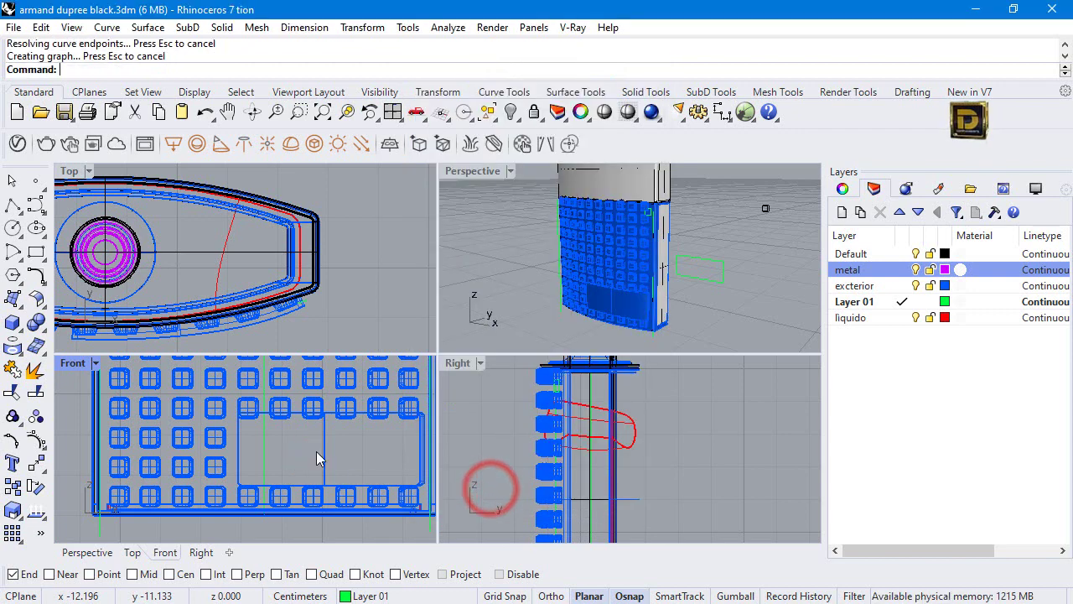
{"action": "scroll", "coordinate": [285, 448], "scroll_direction": "down", "scroll_amount": 3}
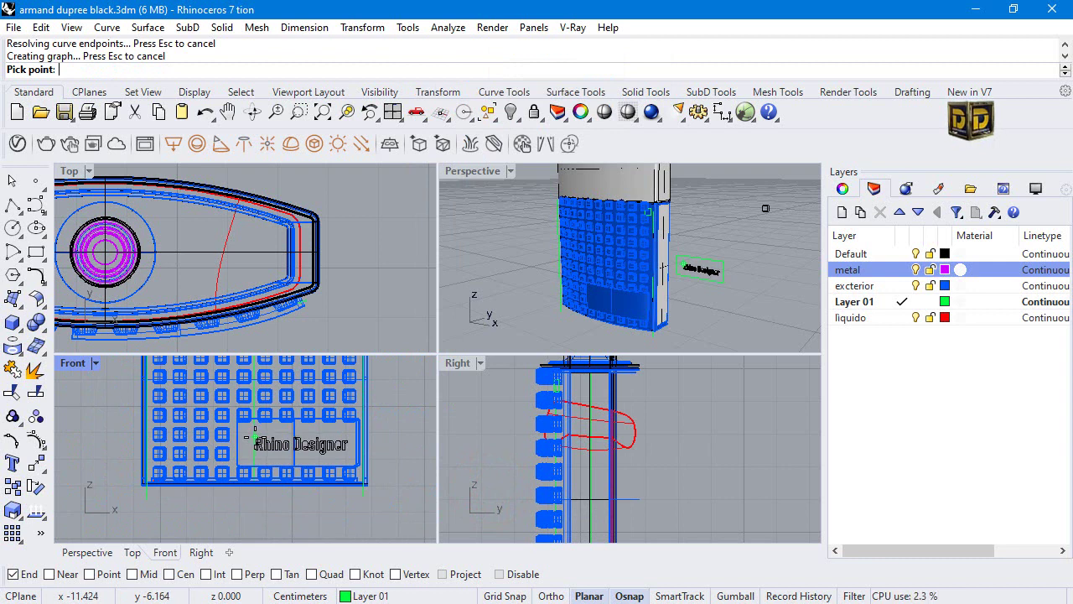
{"action": "left_click", "coordinate": [251, 439]}
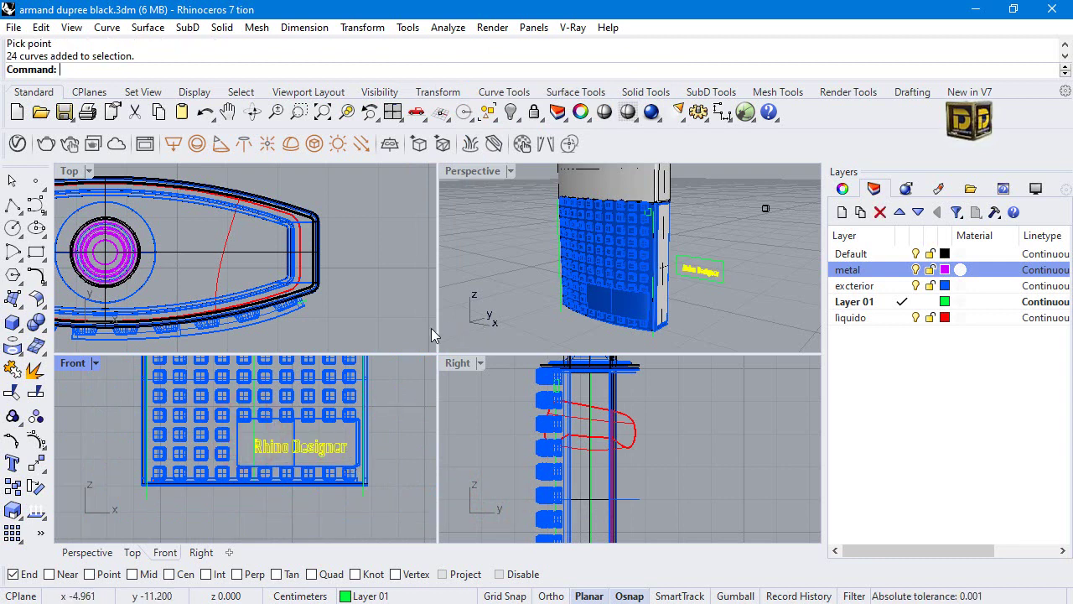
Project the text curves onto the curved label plate along the Front view direction and isolate the projected curves.
{"action": "left_click", "coordinate": [12, 344]}
{"action": "scroll", "coordinate": [207, 426], "scroll_direction": "up", "scroll_amount": 3}
{"action": "left_click", "coordinate": [229, 431]}
{"action": "right_click", "coordinate": [230, 433]}
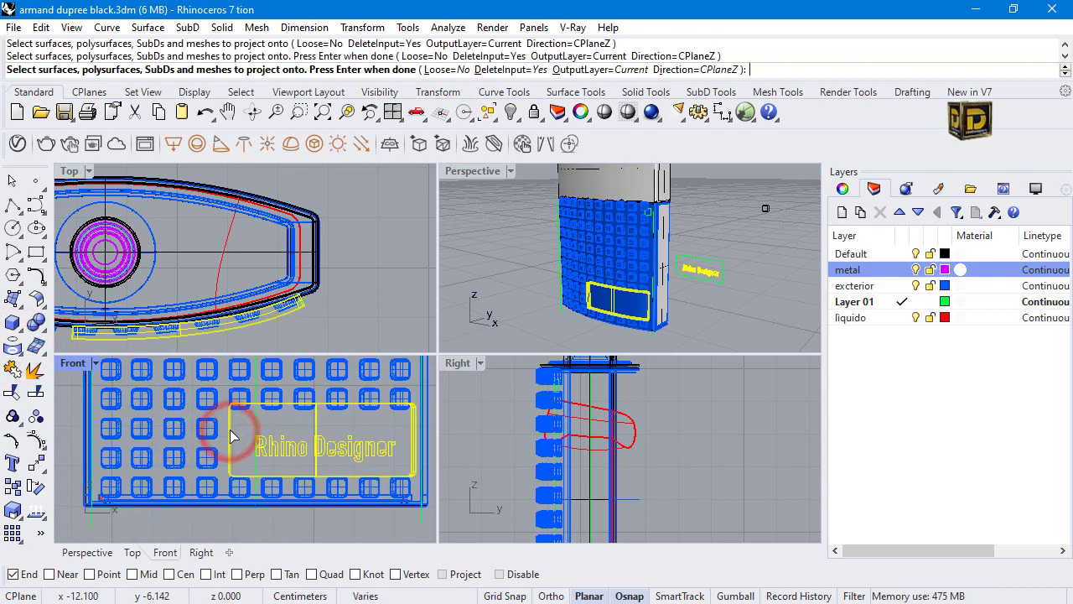
{"action": "left_click", "coordinate": [518, 121]}
{"action": "left_click", "coordinate": [519, 120]}
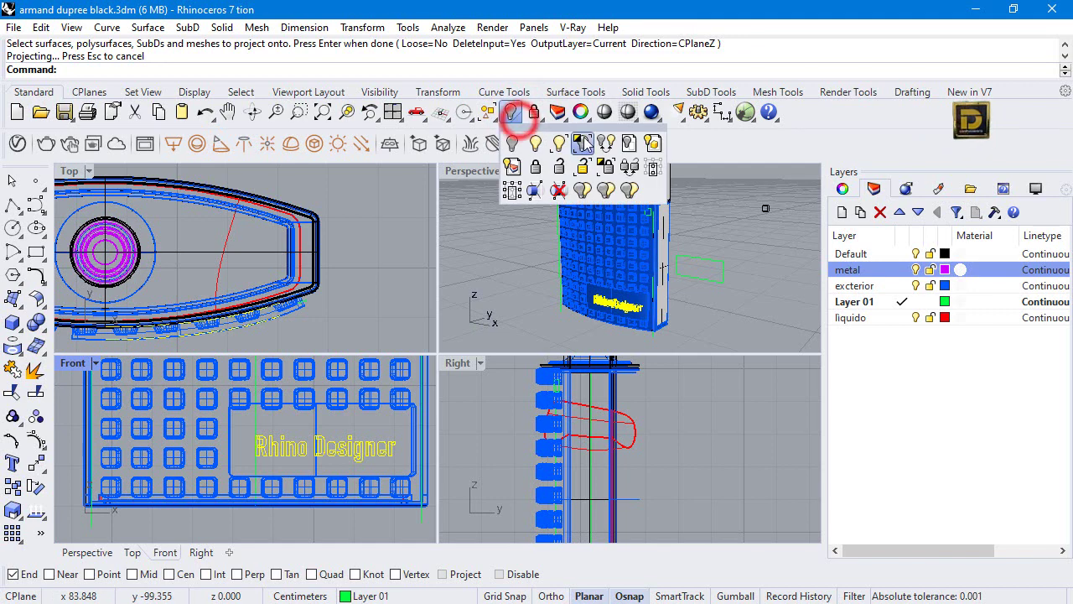
{"action": "left_click", "coordinate": [579, 139]}
{"action": "scroll", "coordinate": [642, 309], "scroll_direction": "up", "scroll_amount": 4}
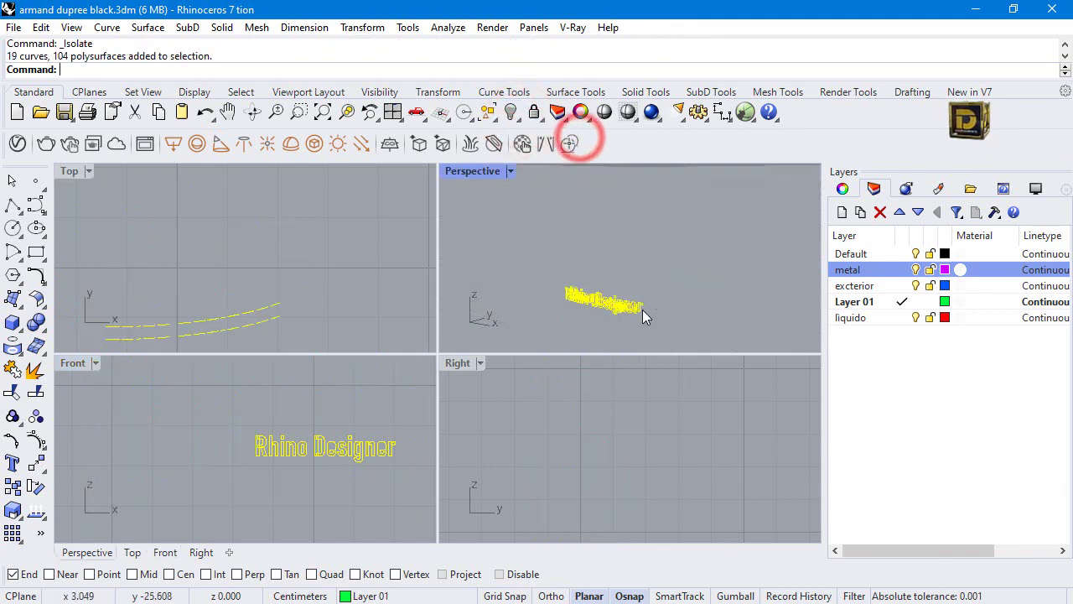
Delete the rear set of projected text curves in the Top view, keeping the set on the plate's outer face.
{"action": "left_click", "coordinate": [304, 269]}
{"action": "left_click_drag", "start_coordinate": [94, 294], "coordinate": [255, 320]}
{"action": "key", "text": "Delete"}
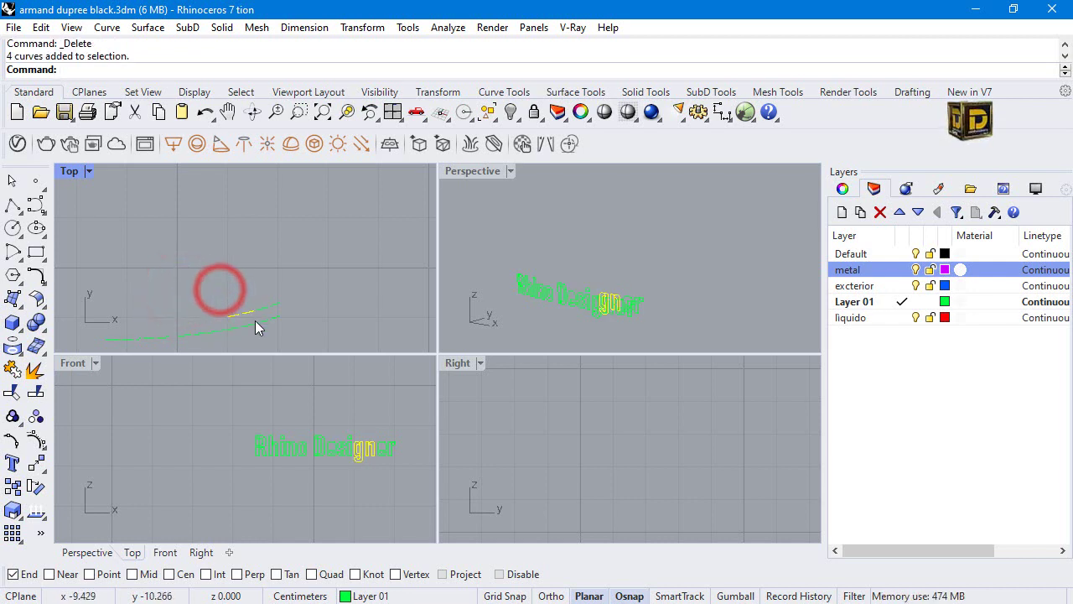
{"action": "key", "text": "Delete"}
{"action": "left_click_drag", "start_coordinate": [235, 285], "coordinate": [282, 312]}
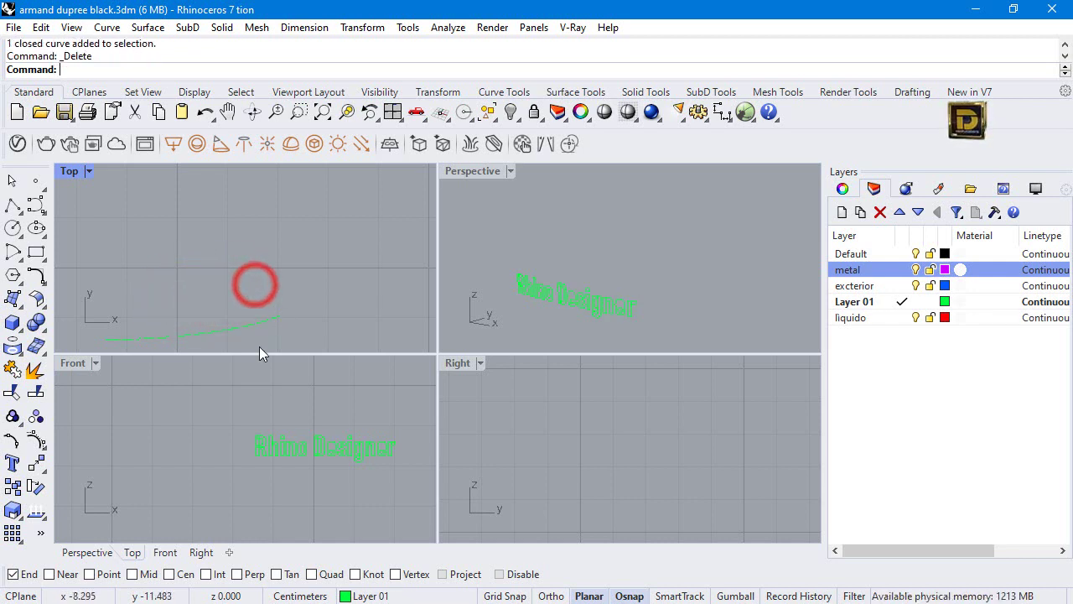
Select all remaining projected text curves in the Front view and inspect the letter outlines up close.
{"action": "left_click_drag", "start_coordinate": [227, 399], "coordinate": [417, 482]}
{"action": "scroll", "coordinate": [369, 453], "scroll_direction": "up", "scroll_amount": 3}
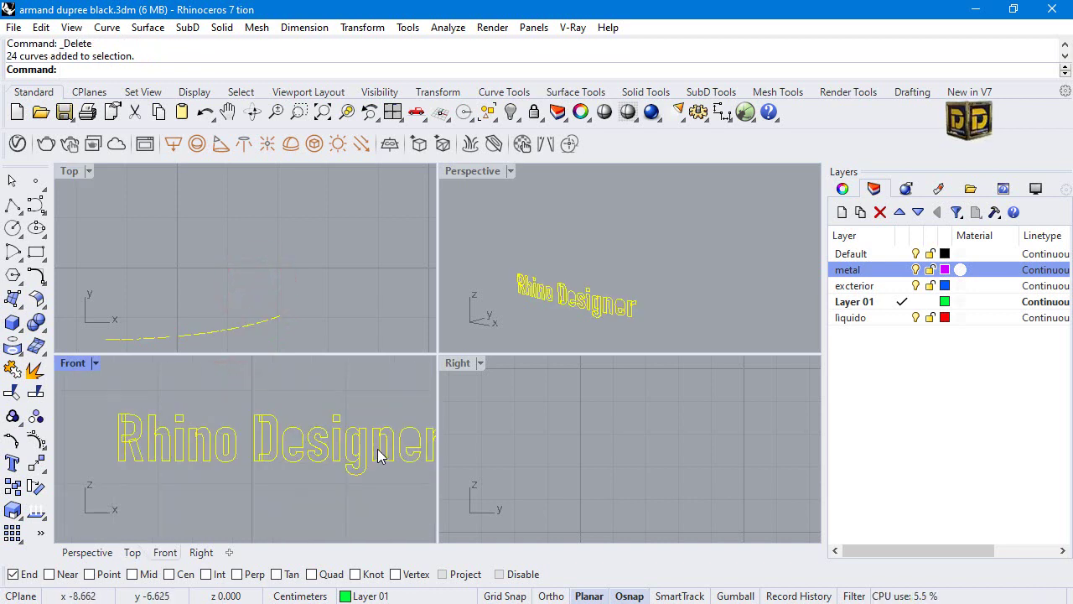
{"action": "scroll", "coordinate": [621, 306], "scroll_direction": "up", "scroll_amount": 3}
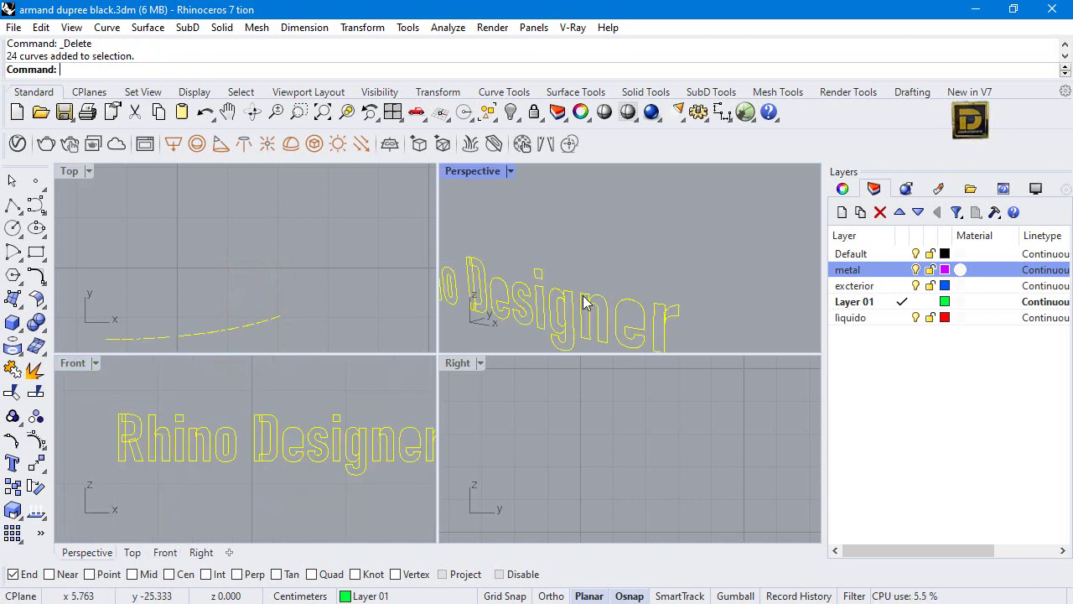
{"action": "scroll", "coordinate": [553, 304], "scroll_direction": "down", "scroll_amount": 2}
{"action": "scroll", "coordinate": [545, 304], "scroll_direction": "up", "scroll_amount": 3}
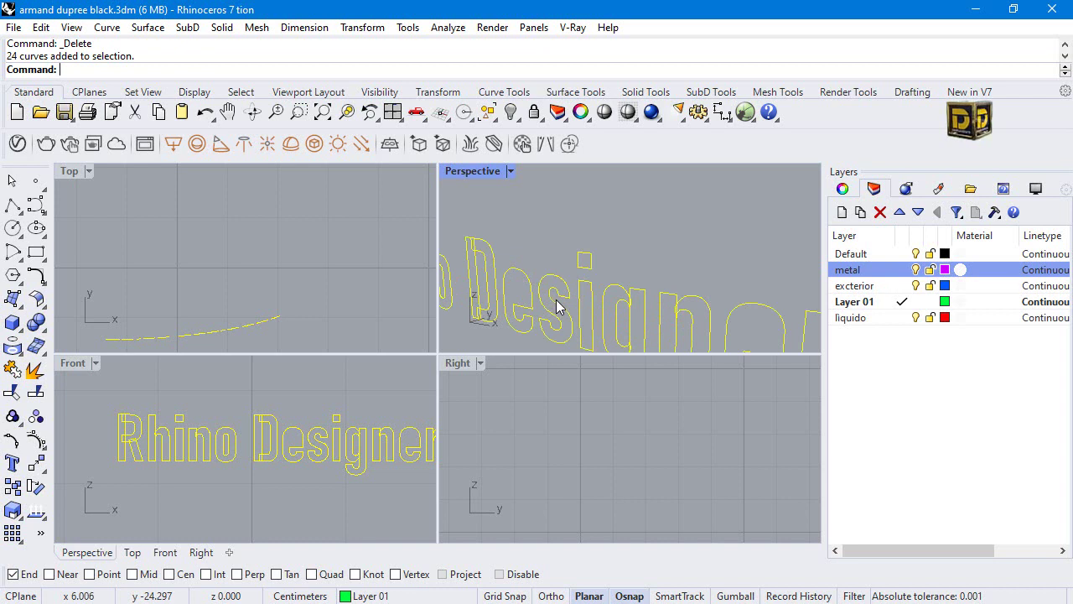
{"action": "scroll", "coordinate": [399, 440], "scroll_direction": "up", "scroll_amount": 3}
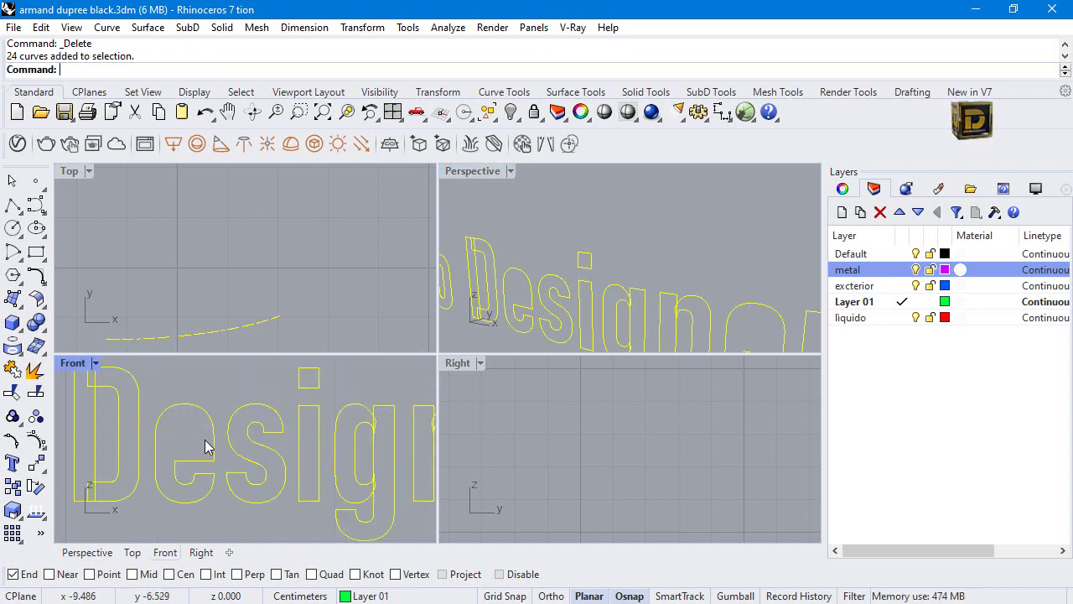
{"action": "scroll", "coordinate": [208, 446], "scroll_direction": "down", "scroll_amount": 5}
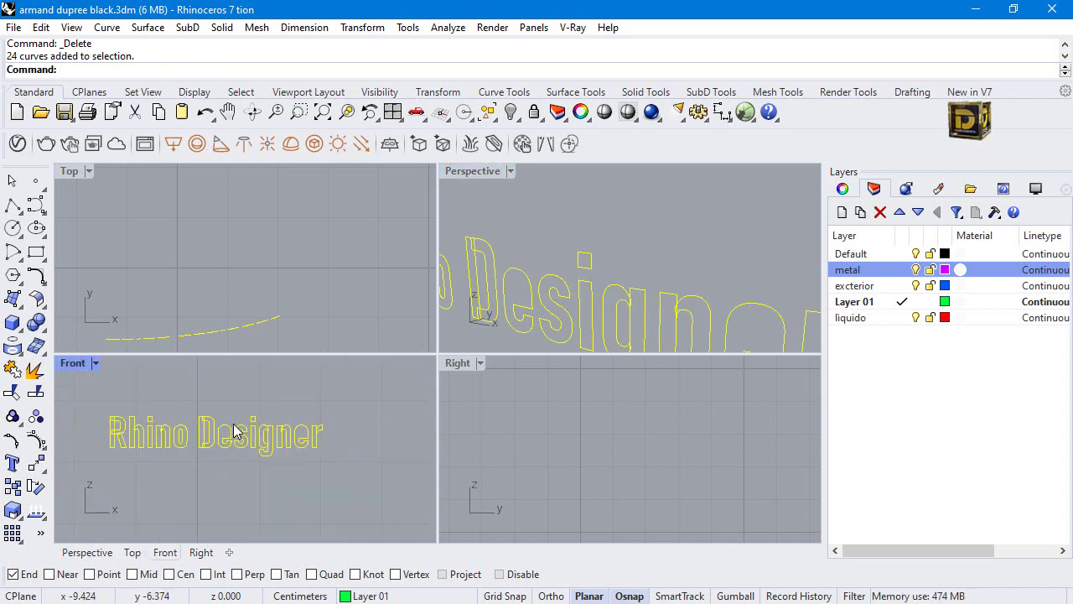
{"action": "left_click", "coordinate": [12, 461]}
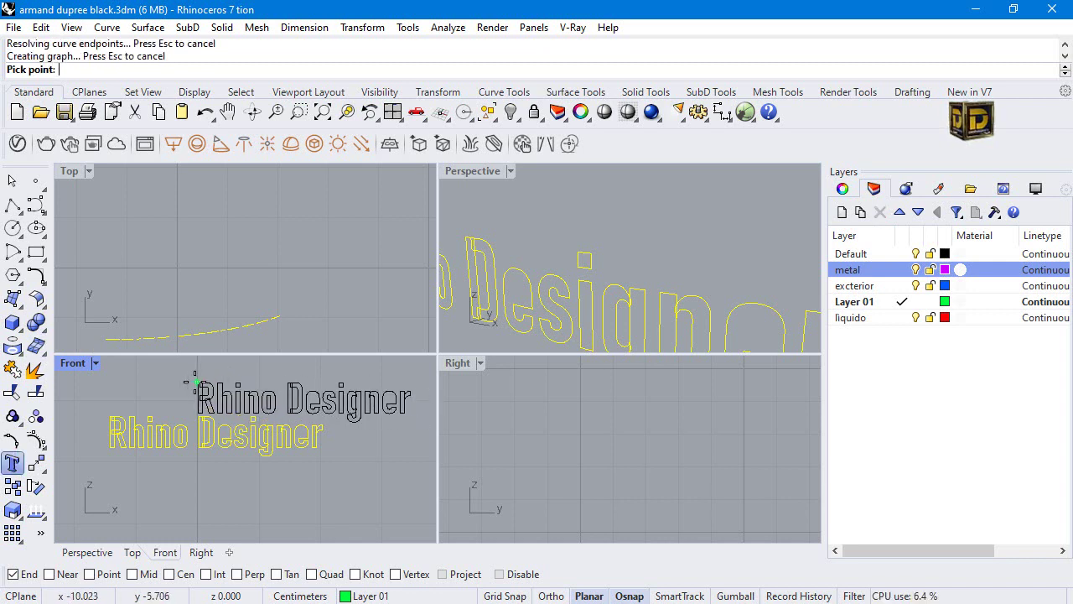
{"action": "key", "text": "Escape"}
{"action": "scroll", "coordinate": [207, 431], "scroll_direction": "up", "scroll_amount": 4}
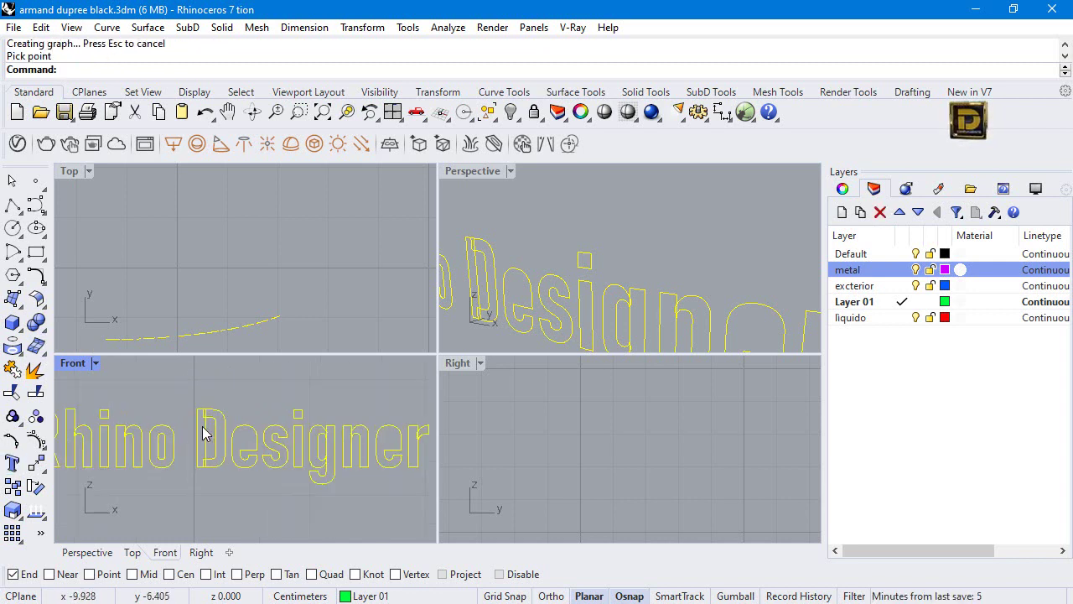
{"action": "scroll", "coordinate": [210, 423], "scroll_direction": "down", "scroll_amount": 2}
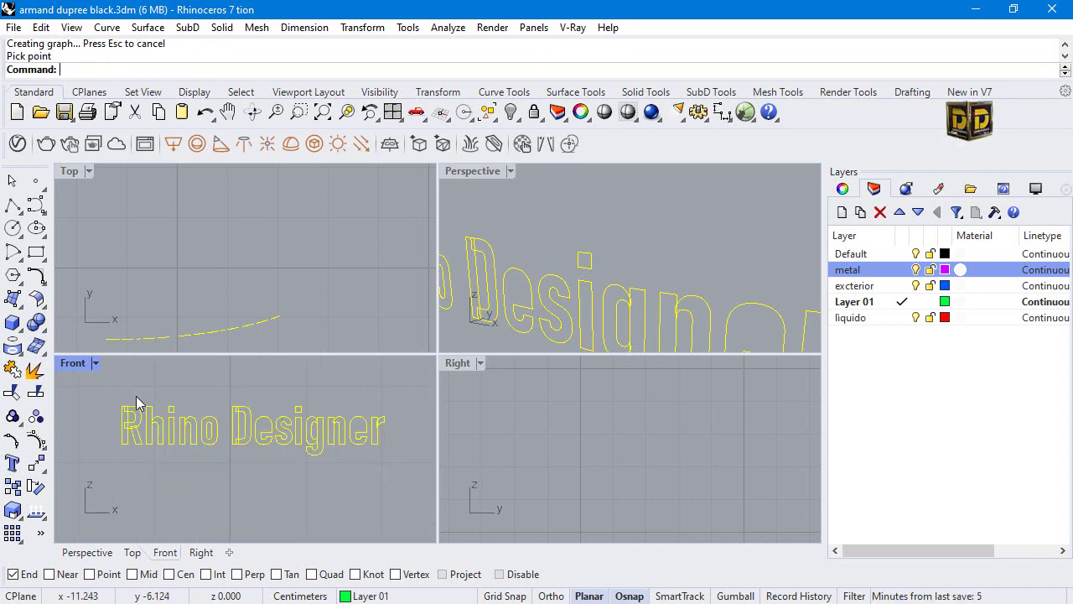
Create a Patch surface from the selected "Rhino Designer" text curves.
{"action": "left_click", "coordinate": [13, 298]}
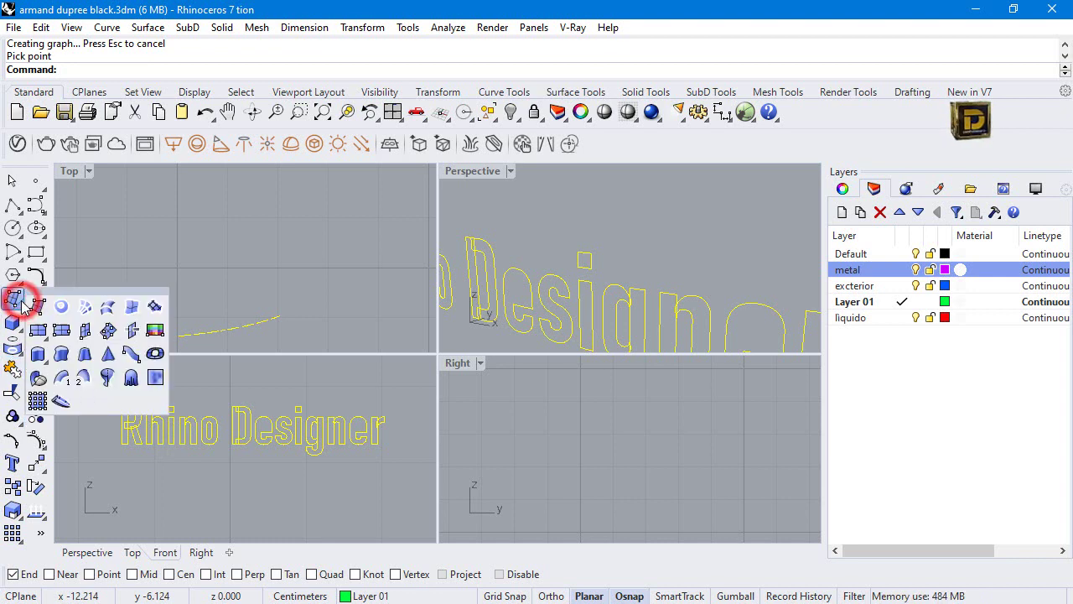
{"action": "left_click", "coordinate": [157, 308]}
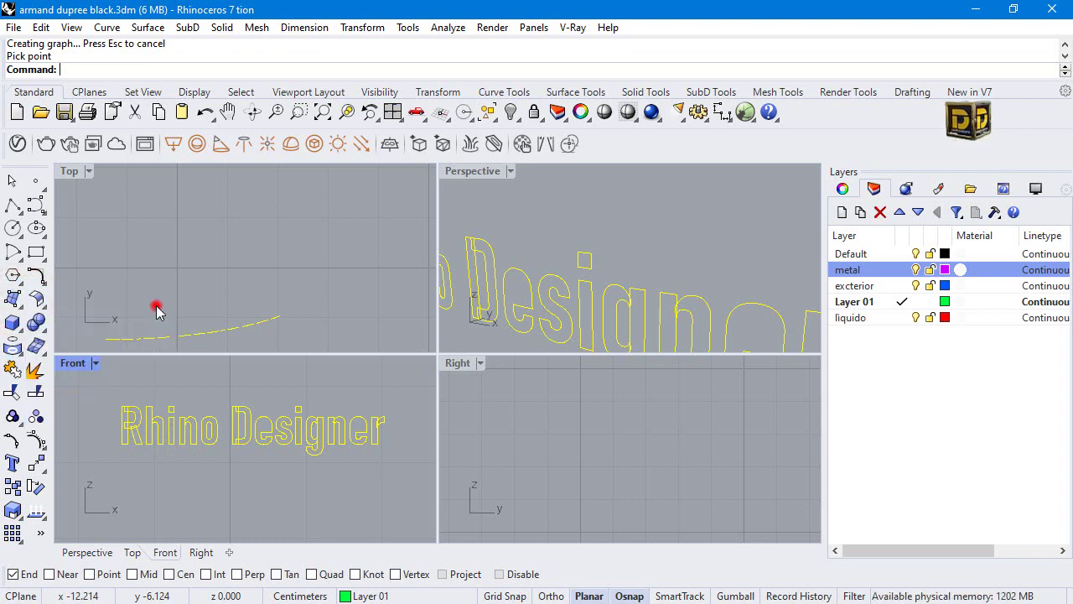
{"action": "left_click", "coordinate": [470, 444]}
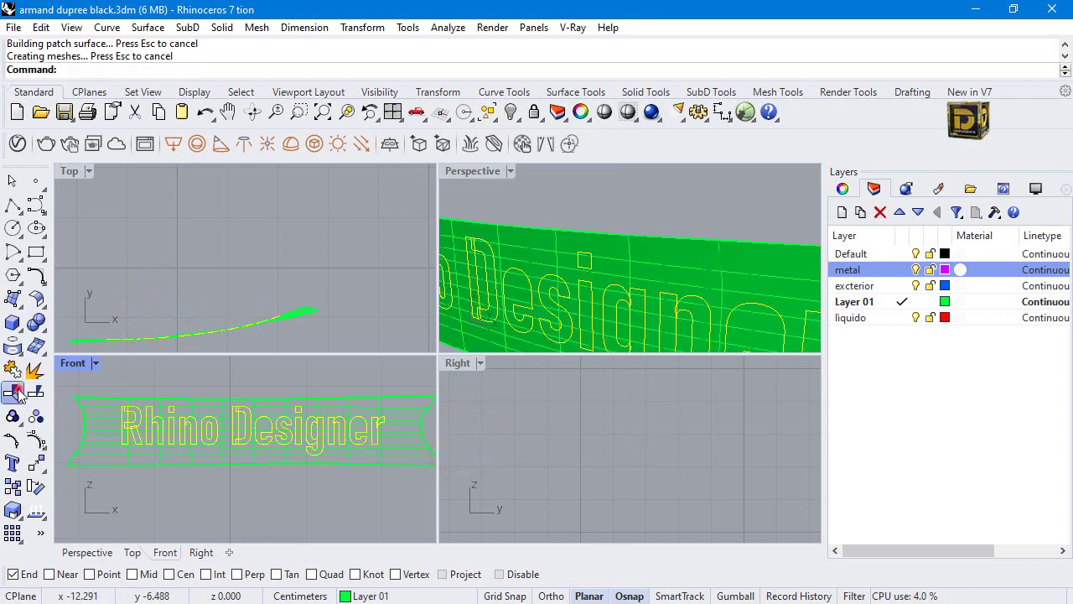
Trim the patch with the text curves, removing the area around the letters and the openings of the R and D.
{"action": "left_click", "coordinate": [13, 392]}
{"action": "left_click", "coordinate": [106, 405]}
{"action": "scroll", "coordinate": [134, 415], "scroll_direction": "up", "scroll_amount": 5}
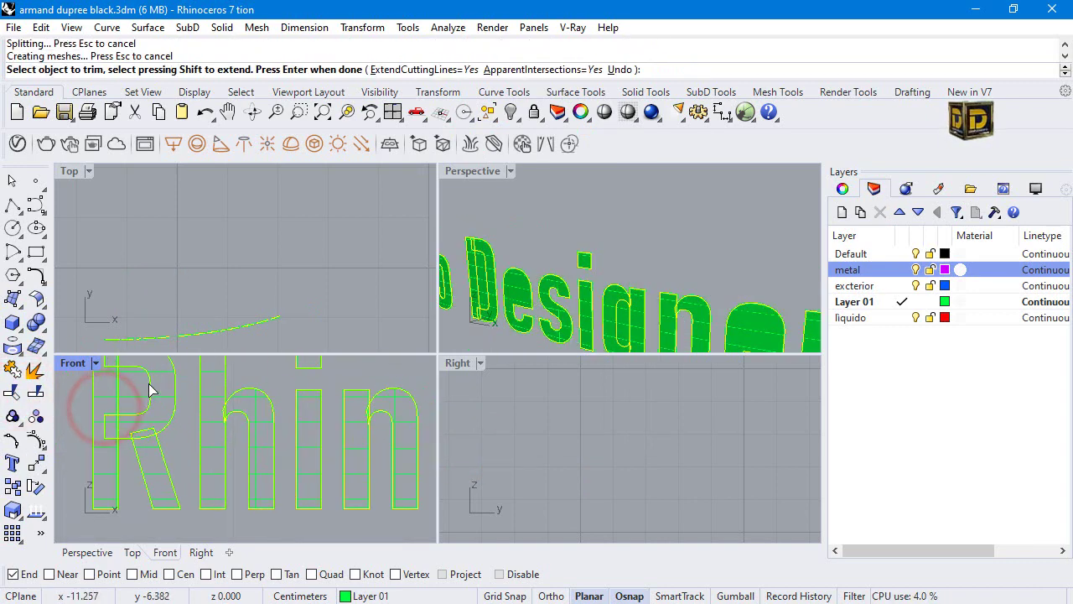
{"action": "left_click", "coordinate": [137, 391]}
{"action": "scroll", "coordinate": [163, 405], "scroll_direction": "down", "scroll_amount": 4}
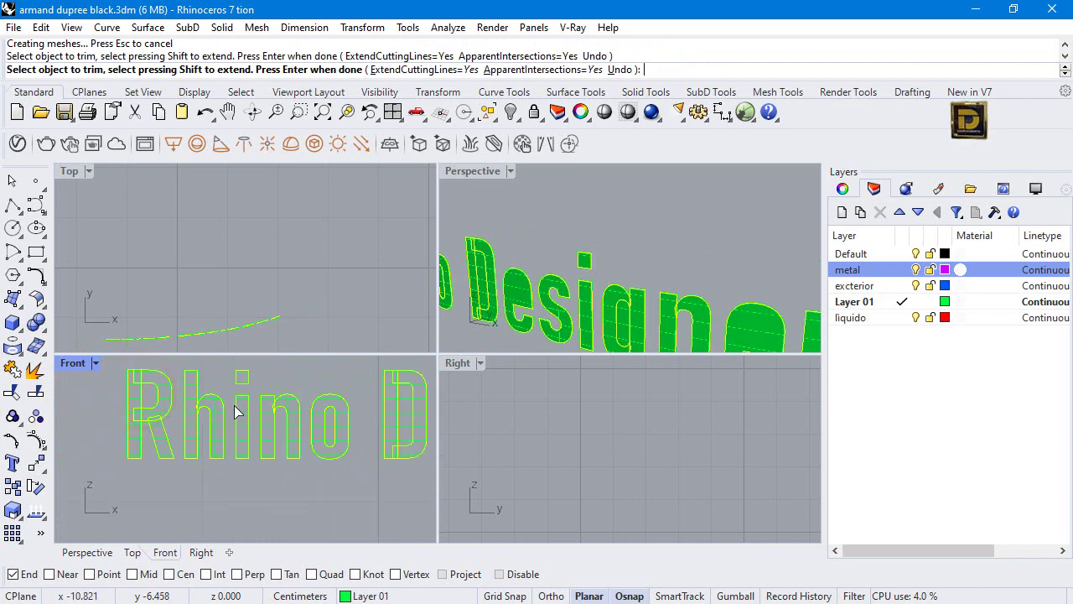
{"action": "scroll", "coordinate": [210, 436], "scroll_direction": "down", "scroll_amount": 2}
{"action": "scroll", "coordinate": [319, 428], "scroll_direction": "up", "scroll_amount": 4}
{"action": "left_click", "coordinate": [281, 425]}
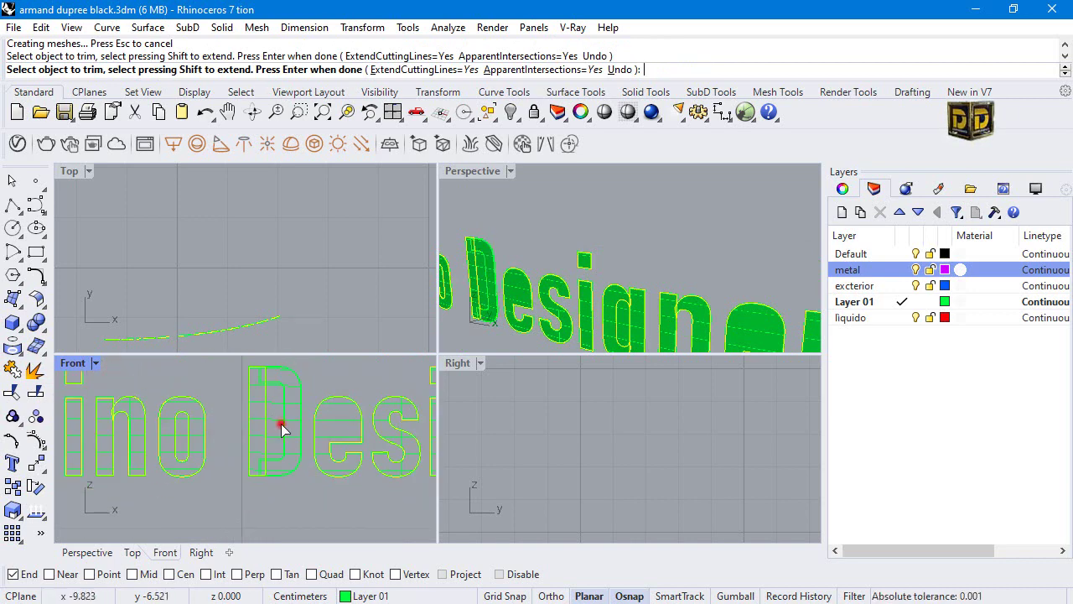
{"action": "left_click", "coordinate": [276, 423]}
Check the other letters in the Front view and trim the surplus surface left at their outlines.
{"action": "scroll", "coordinate": [285, 426], "scroll_direction": "down", "scroll_amount": 4}
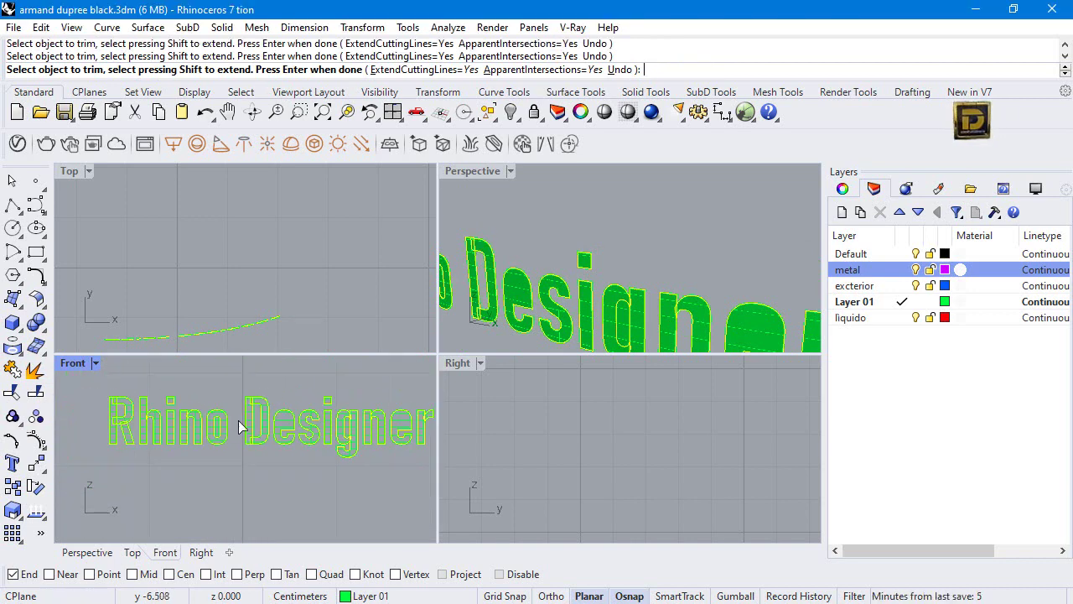
{"action": "scroll", "coordinate": [251, 427], "scroll_direction": "up", "scroll_amount": 3}
{"action": "scroll", "coordinate": [359, 426], "scroll_direction": "down", "scroll_amount": 3}
{"action": "scroll", "coordinate": [359, 426], "scroll_direction": "up", "scroll_amount": 3}
{"action": "scroll", "coordinate": [315, 436], "scroll_direction": "down", "scroll_amount": 2}
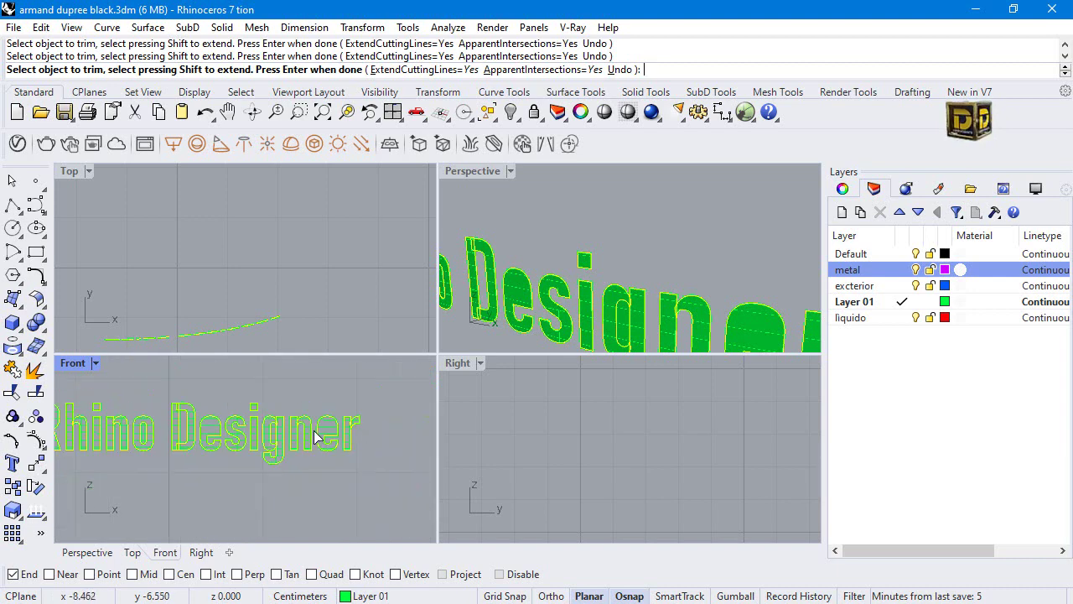
{"action": "scroll", "coordinate": [312, 432], "scroll_direction": "down", "scroll_amount": 2}
{"action": "left_click", "coordinate": [307, 430]}
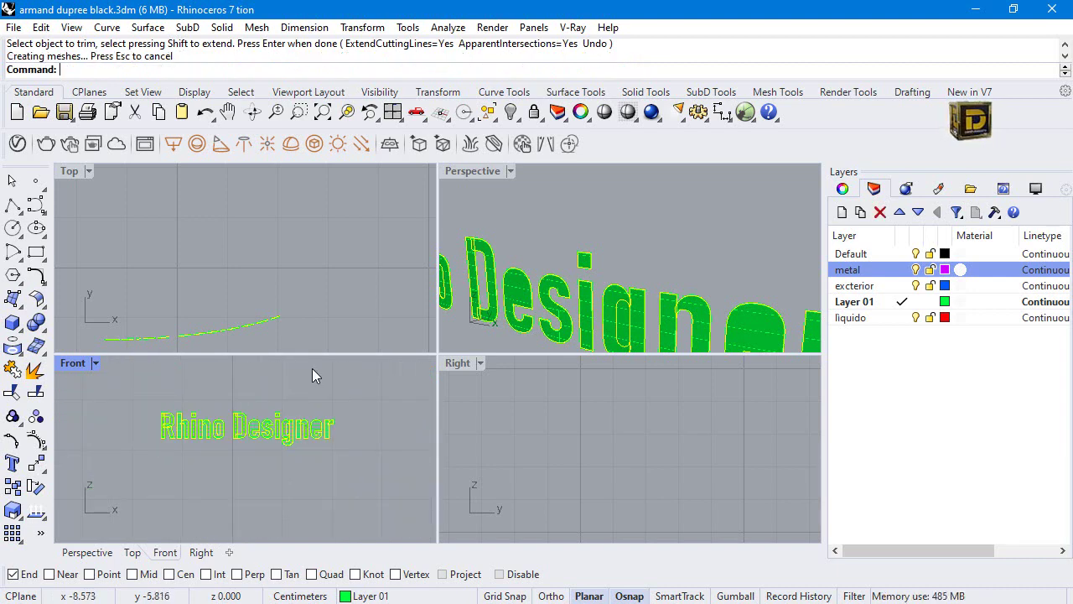
{"action": "scroll", "coordinate": [216, 443], "scroll_direction": "up", "scroll_amount": 4}
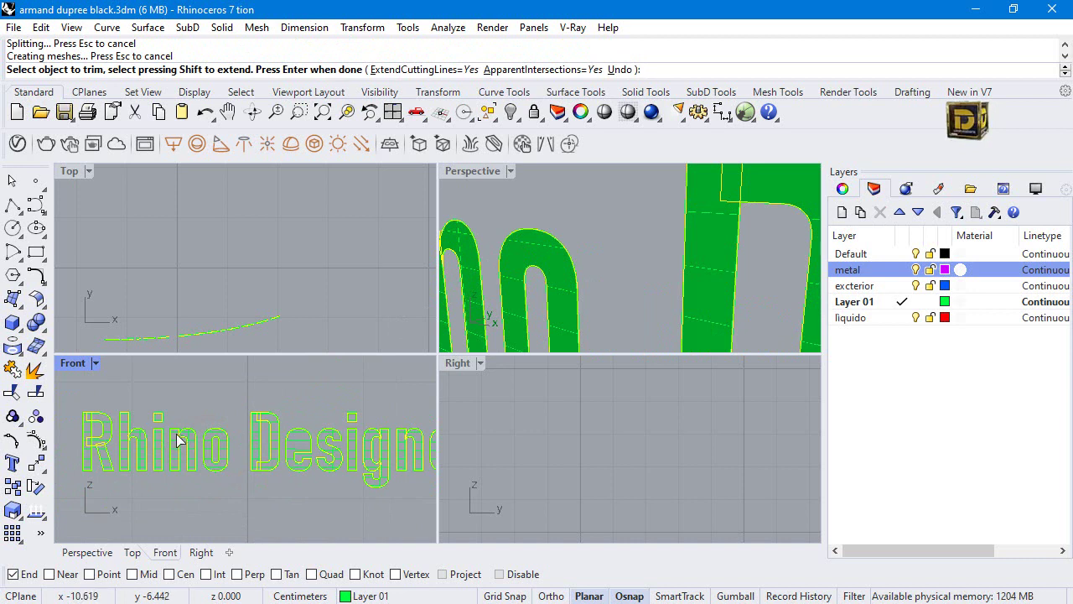
{"action": "key", "text": "Return"}
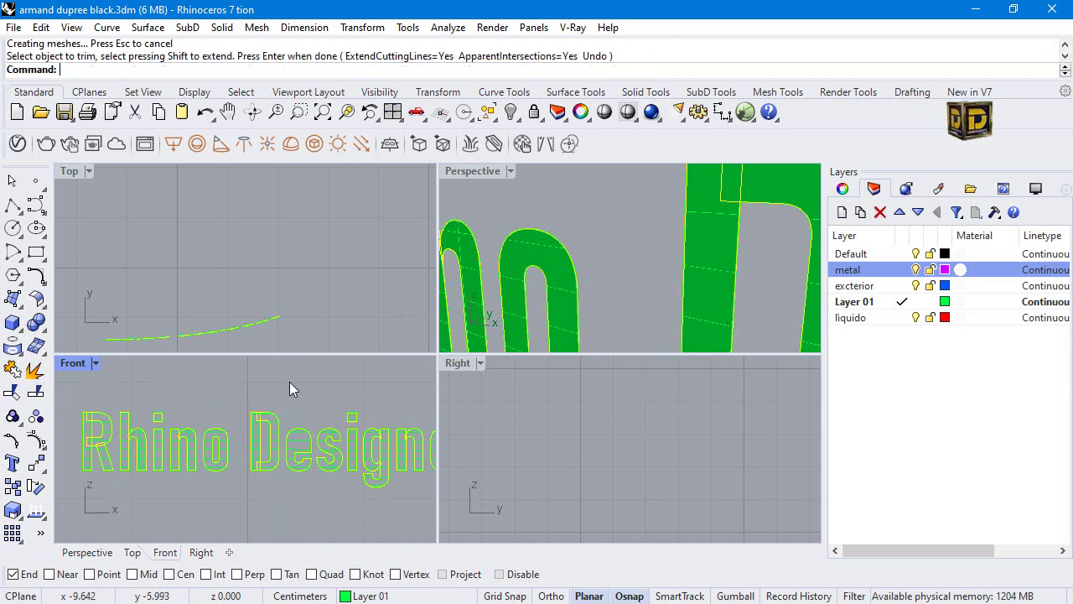
Offset all the letter surfaces as solids with a distance of 0.05 and all directions flipped toward the outside.
{"action": "scroll", "coordinate": [306, 407], "scroll_direction": "down", "scroll_amount": 4}
{"action": "left_click_drag", "start_coordinate": [246, 430], "coordinate": [390, 465]}
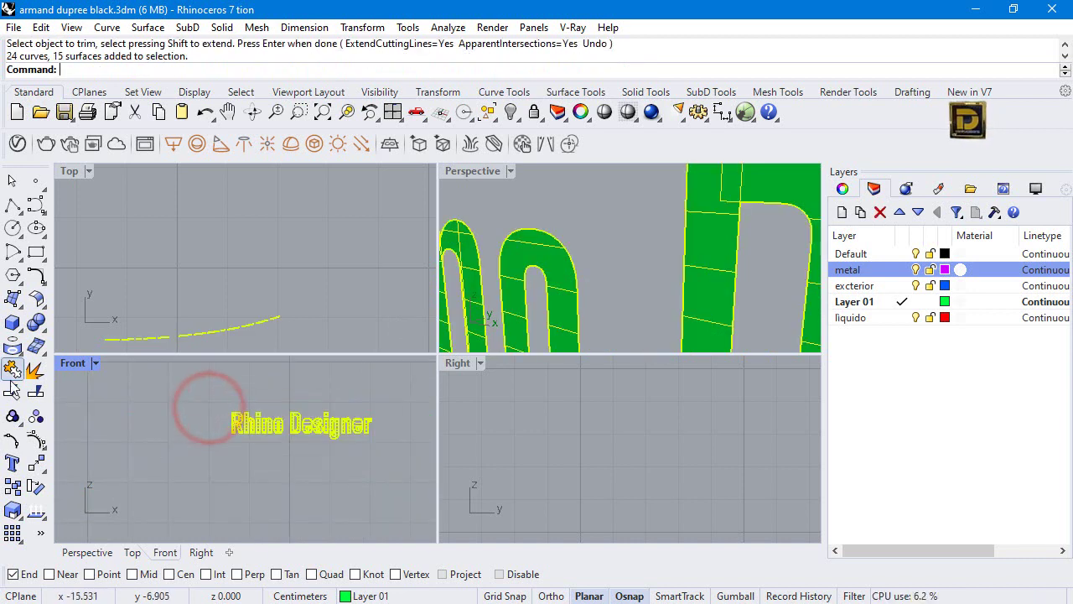
{"action": "left_click", "coordinate": [20, 300]}
{"action": "left_click", "coordinate": [62, 270]}
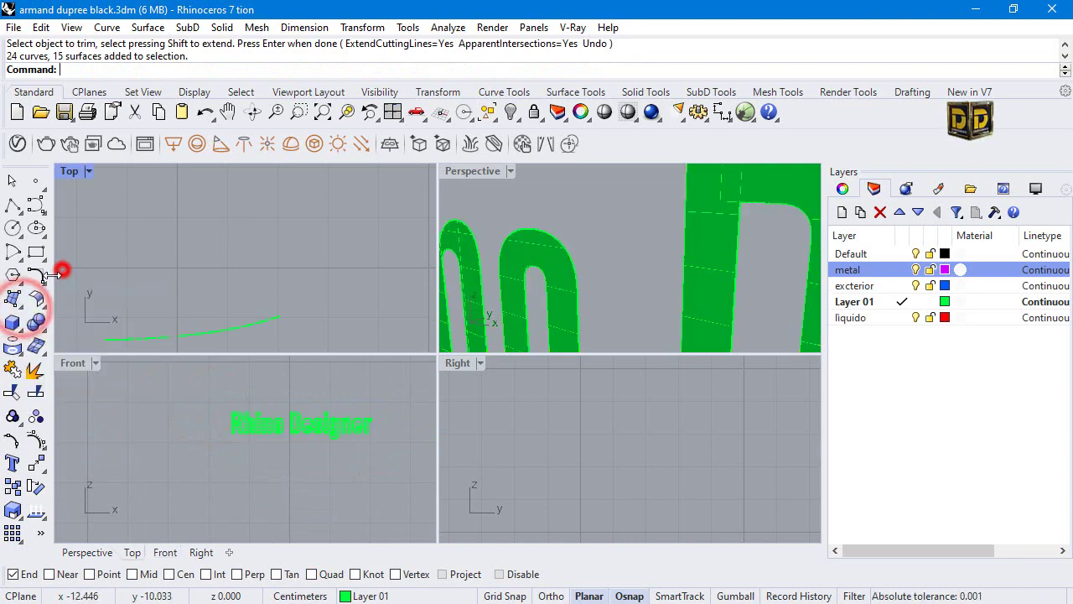
{"action": "left_click_drag", "start_coordinate": [204, 384], "coordinate": [397, 459]}
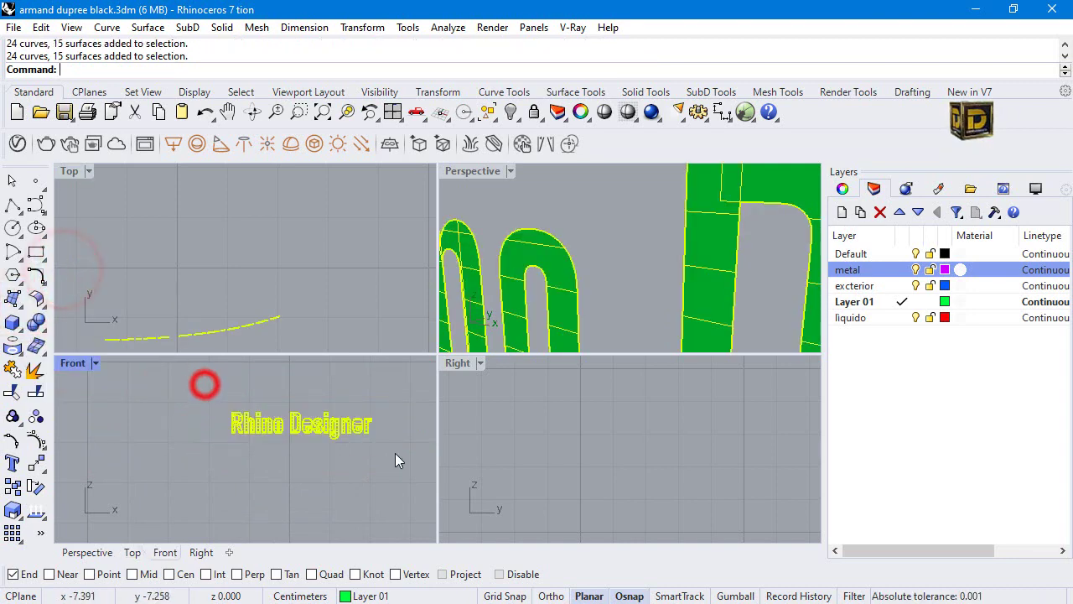
{"action": "left_click", "coordinate": [36, 299]}
{"action": "left_click", "coordinate": [82, 323]}
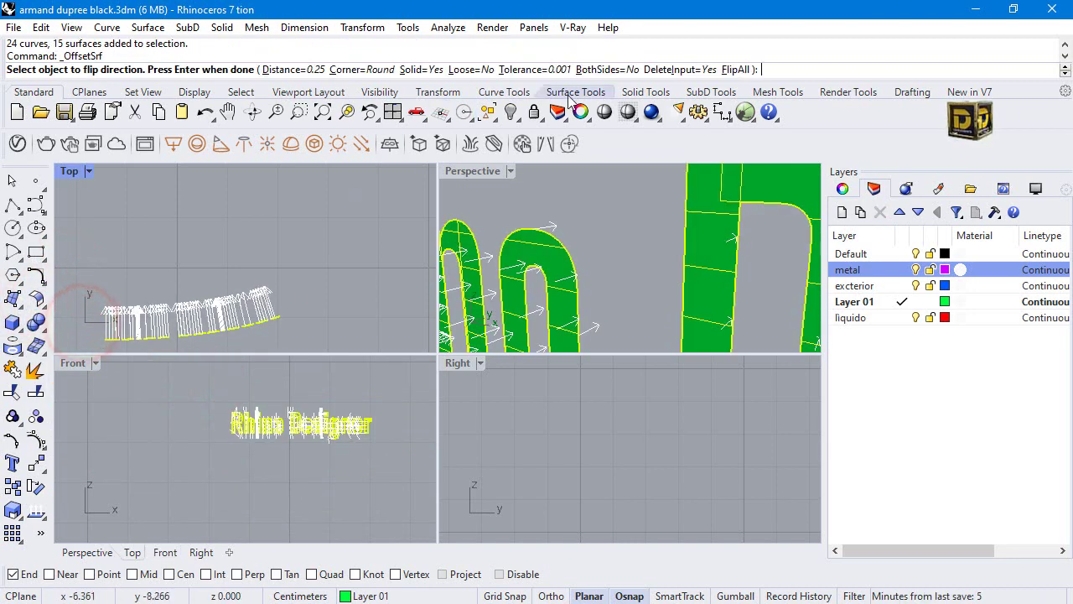
{"action": "left_click", "coordinate": [738, 69]}
{"action": "left_click", "coordinate": [289, 70]}
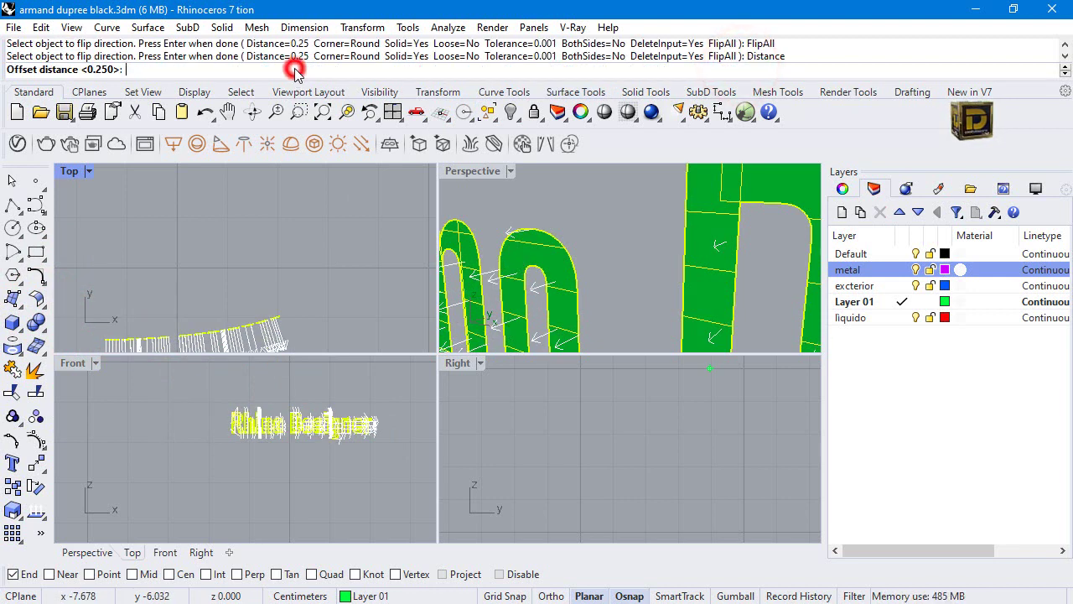
{"action": "type", "text": "0.05"}
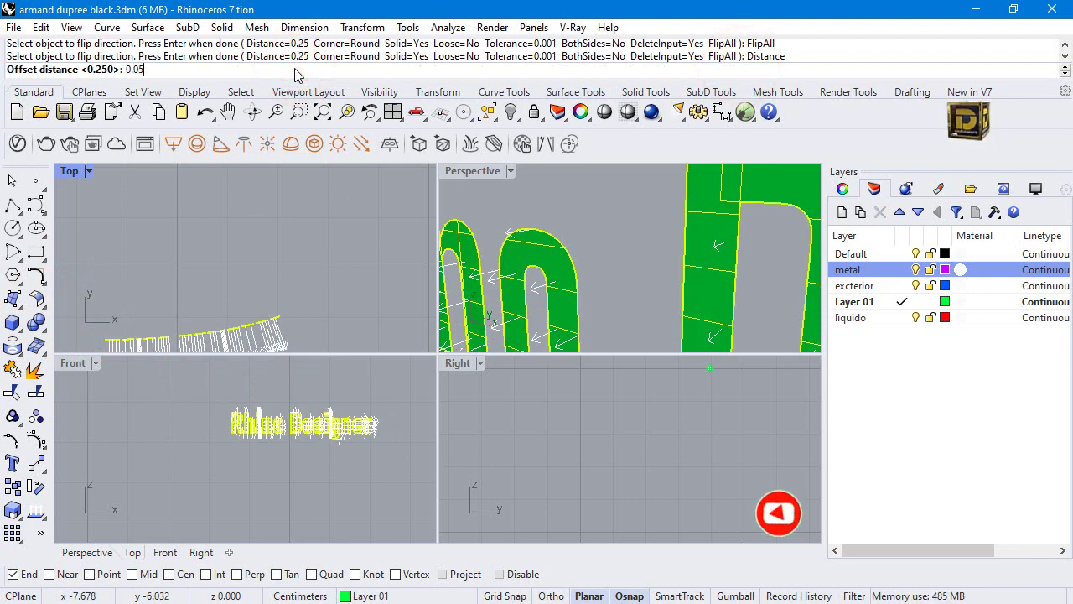
{"action": "key", "text": "Return"}
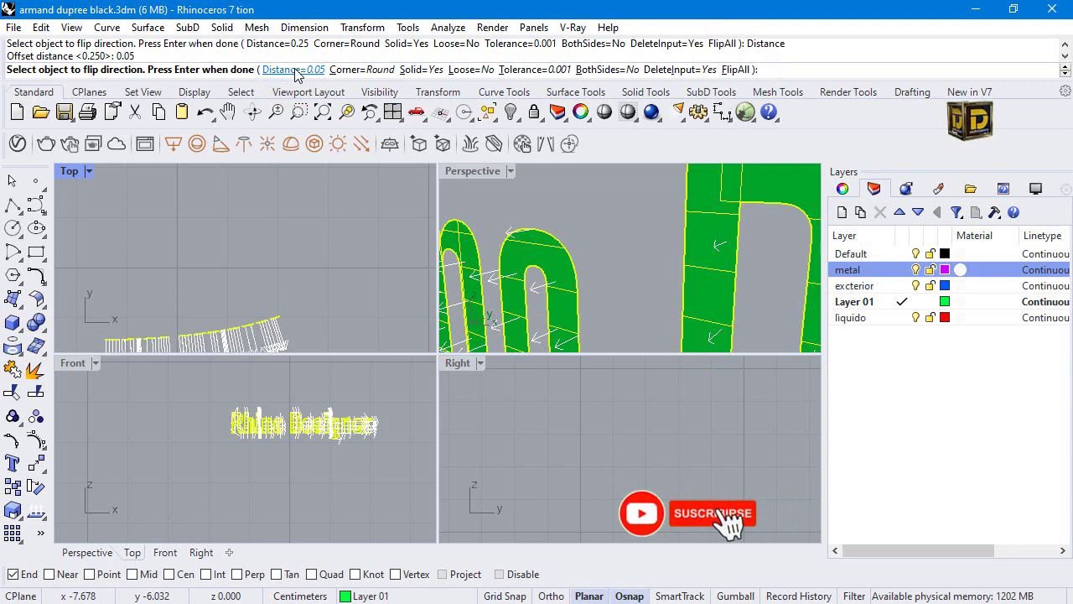
{"action": "key", "text": "Return"}
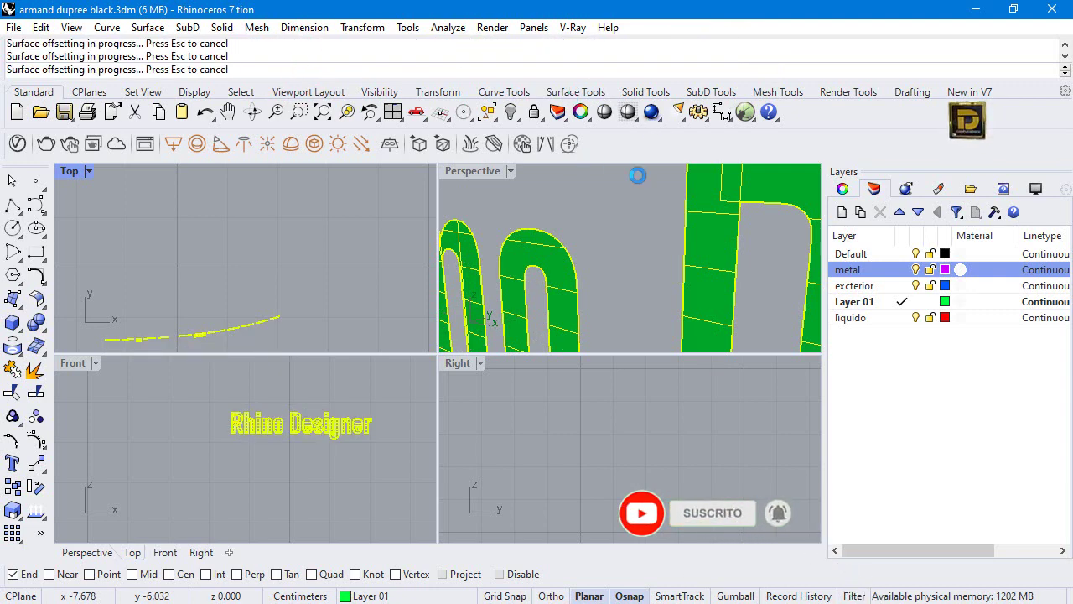
{"action": "left_click", "coordinate": [223, 285]}
Select all the lettering solids and curves in the Top view and move them to the "metal" layer.
{"action": "scroll", "coordinate": [240, 234], "scroll_direction": "down", "scroll_amount": 2}
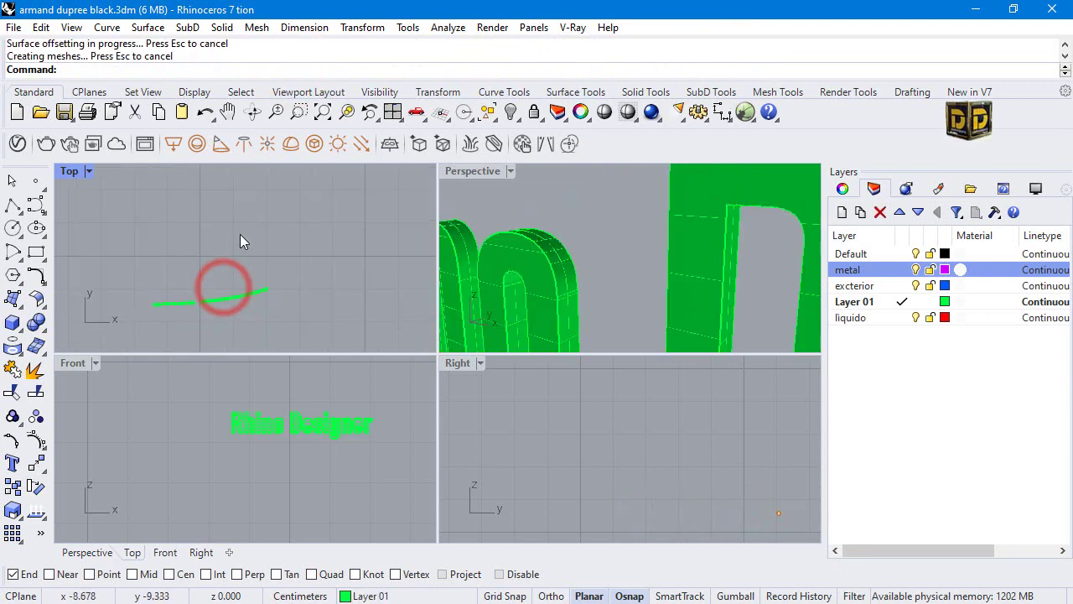
{"action": "left_click_drag", "start_coordinate": [141, 259], "coordinate": [345, 340]}
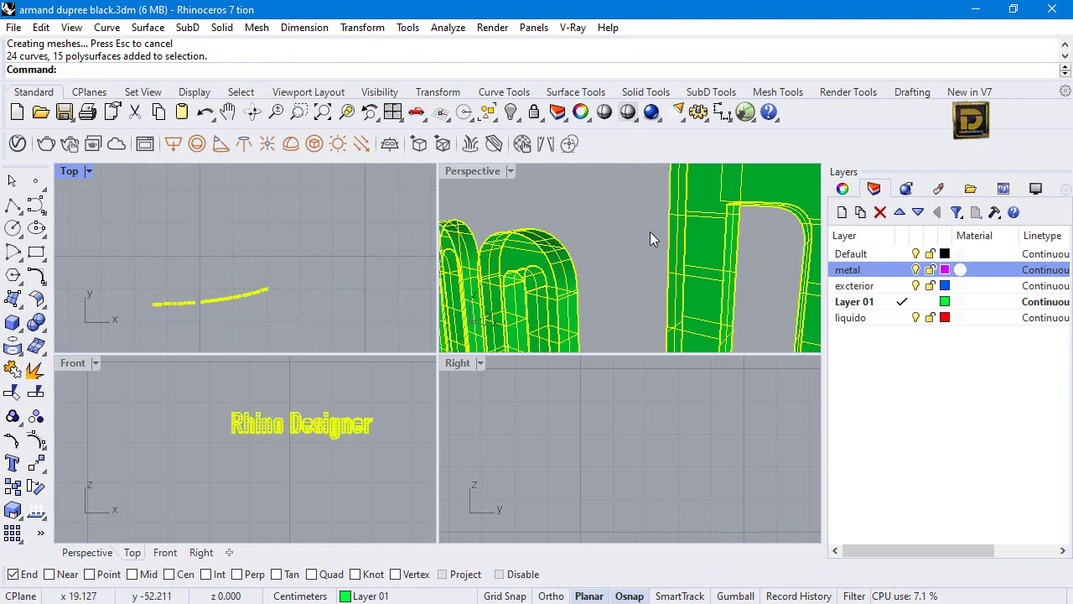
{"action": "right_click_drag", "start_coordinate": [650, 231], "coordinate": [891, 231]}
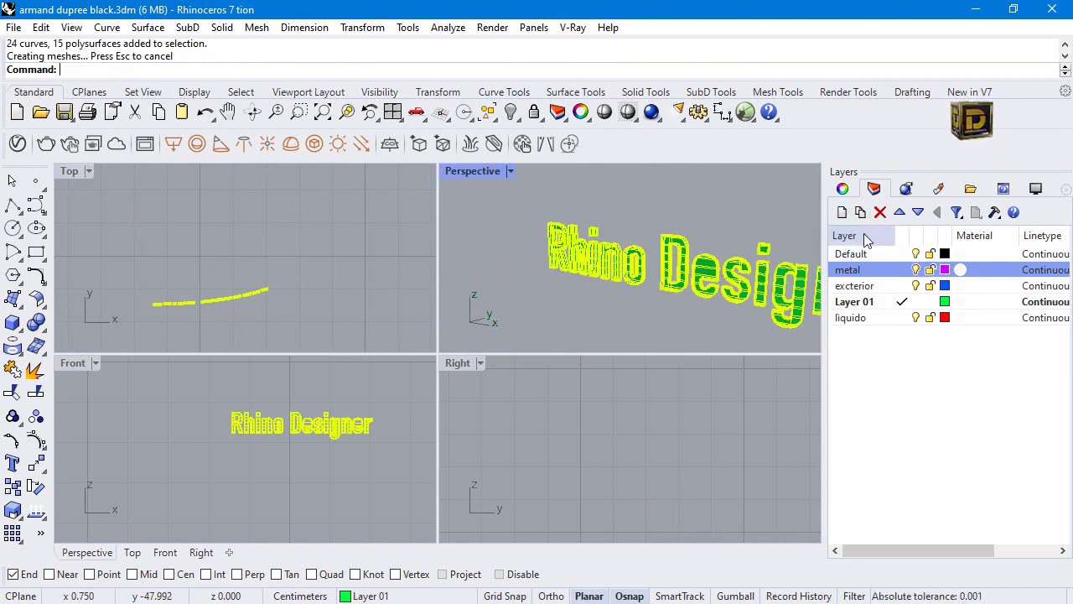
{"action": "right_click", "coordinate": [877, 274]}
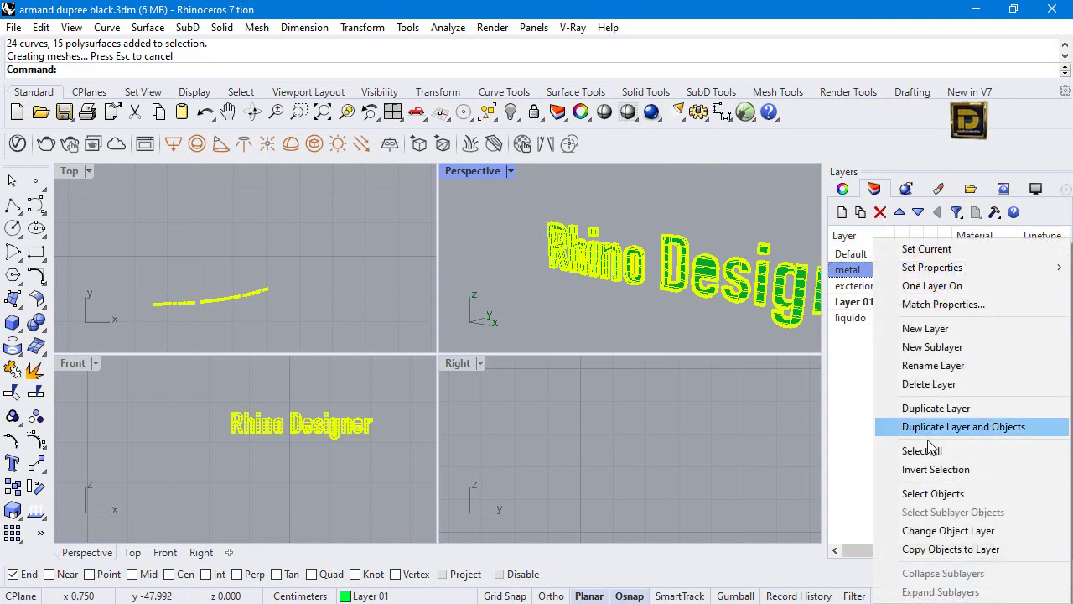
{"action": "left_click", "coordinate": [940, 533]}
{"action": "left_click", "coordinate": [617, 314]}
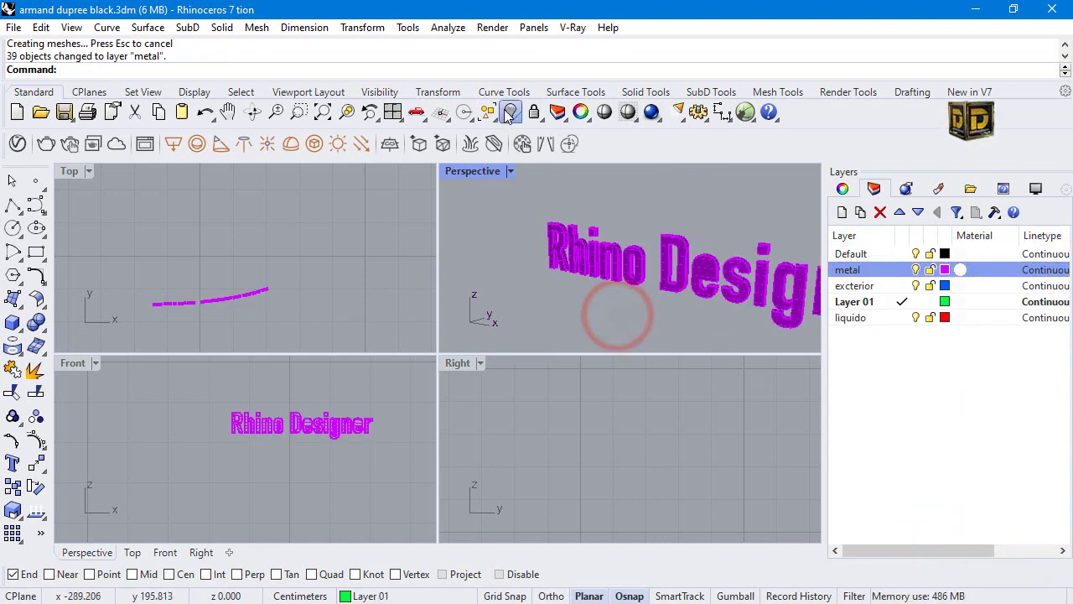
Show all hidden objects and view the complete bottle with its lettering in the maximized Perspective view.
{"action": "left_click", "coordinate": [542, 144]}
{"action": "scroll", "coordinate": [579, 224], "scroll_direction": "down", "scroll_amount": 5}
{"action": "double_click", "coordinate": [481, 170]}
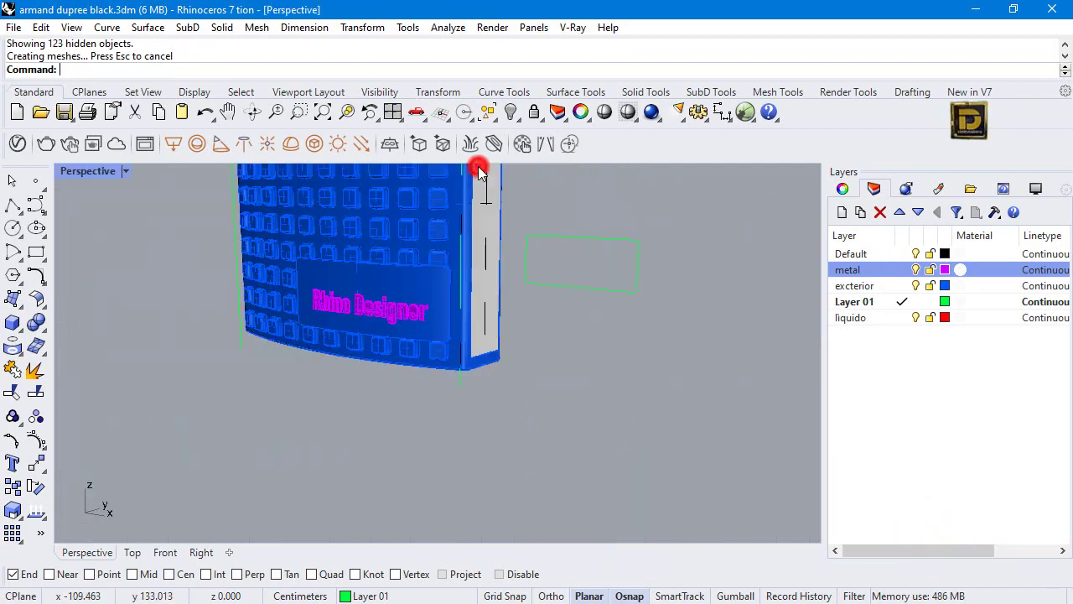
{"action": "scroll", "coordinate": [453, 311], "scroll_direction": "down", "scroll_amount": 5}
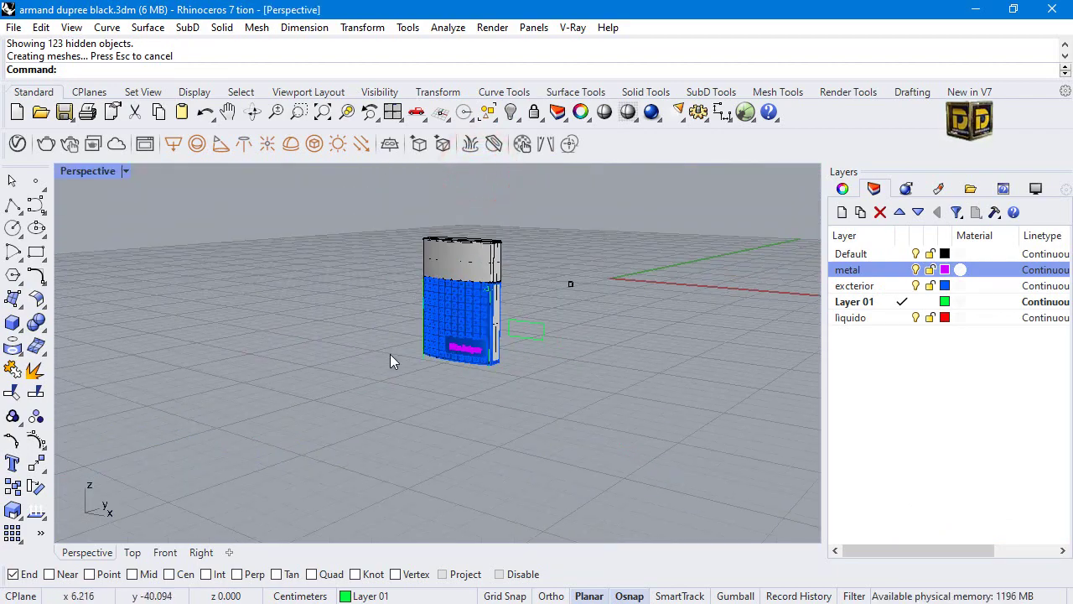
{"action": "right_click_drag", "start_coordinate": [391, 359], "coordinate": [632, 384]}
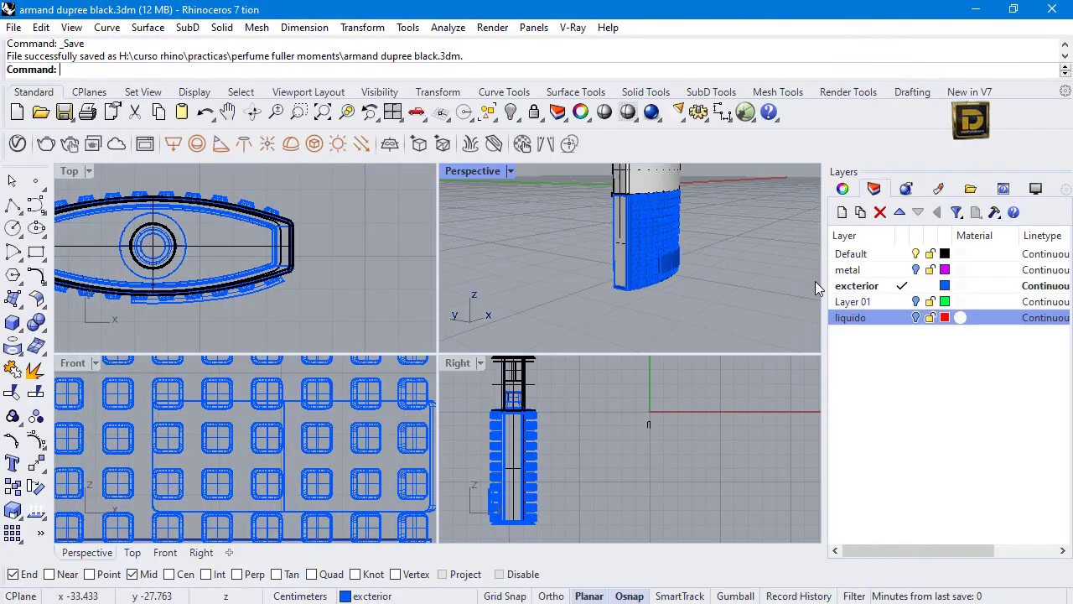
Turn the "Layer 01", "liquido" and "metal" layers back on and view the bottle in the maximized Perspective view.
{"action": "left_click", "coordinate": [914, 304]}
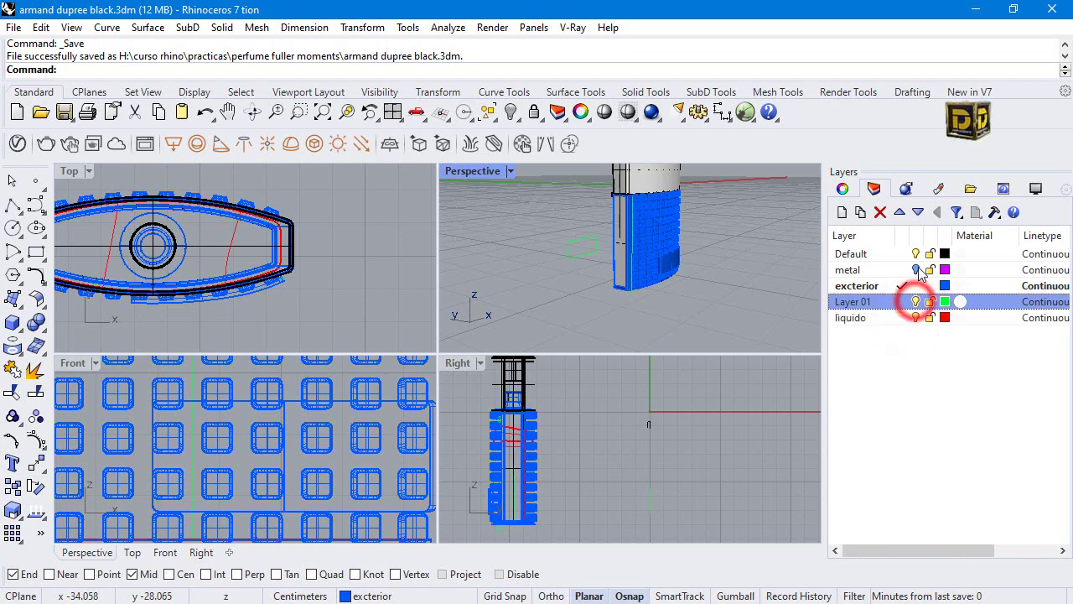
{"action": "left_click", "coordinate": [912, 269]}
{"action": "double_click", "coordinate": [472, 171]}
{"action": "right_click", "coordinate": [477, 169]}
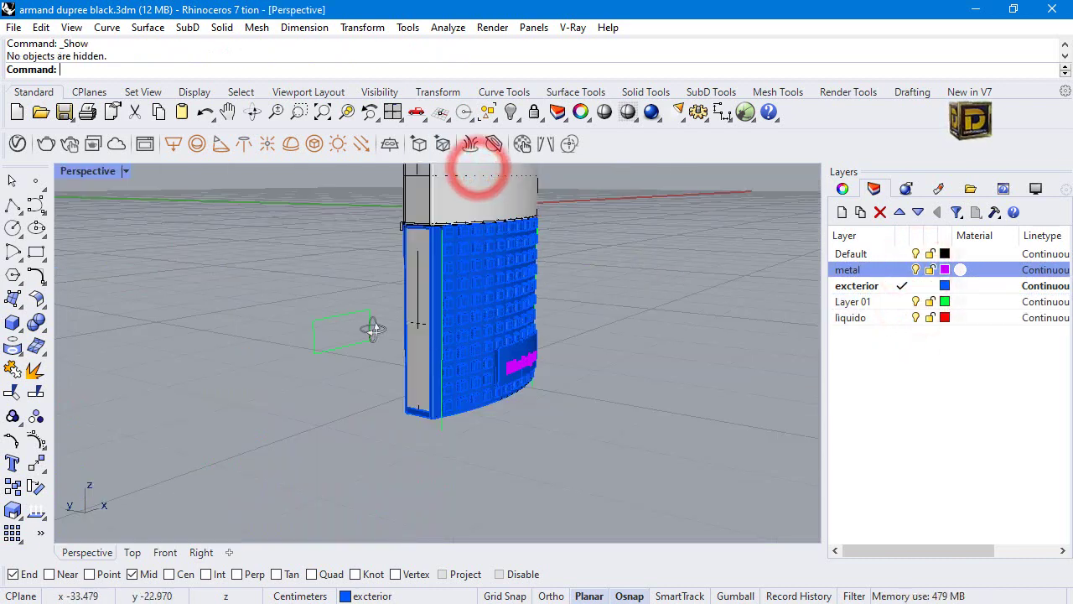
{"action": "scroll", "coordinate": [561, 311], "scroll_direction": "up", "scroll_amount": 2}
{"action": "right_click_drag", "start_coordinate": [561, 311], "coordinate": [506, 213]}
Undo the last copy, then move the cap off the bottle and set it down beside the body, level with its base.
{"action": "key", "text": "ctrl+z"}
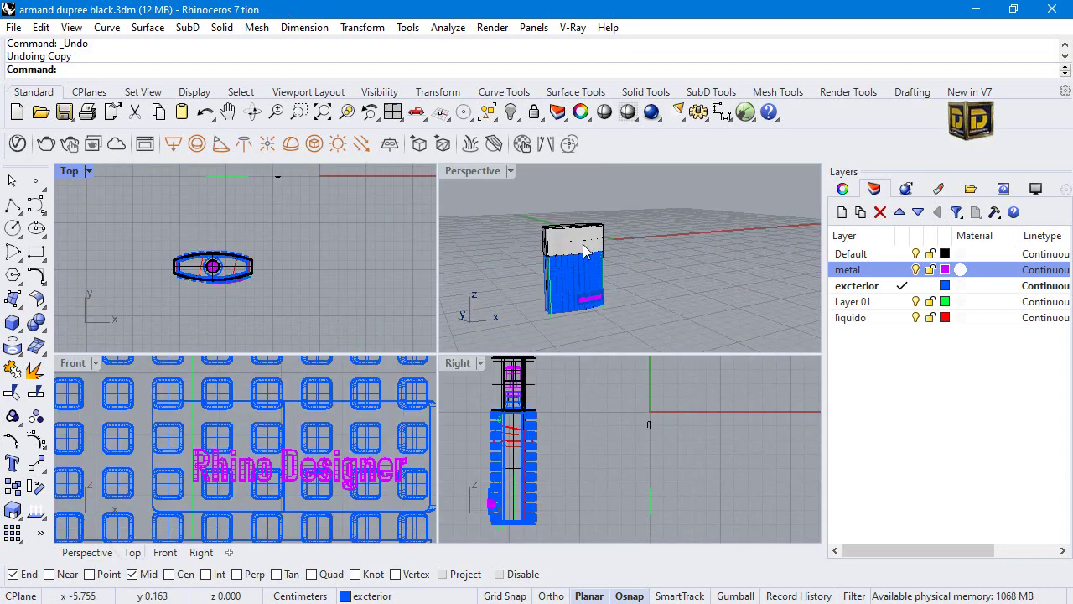
{"action": "right_click_drag", "start_coordinate": [585, 282], "coordinate": [589, 227]}
{"action": "left_click", "coordinate": [589, 227]}
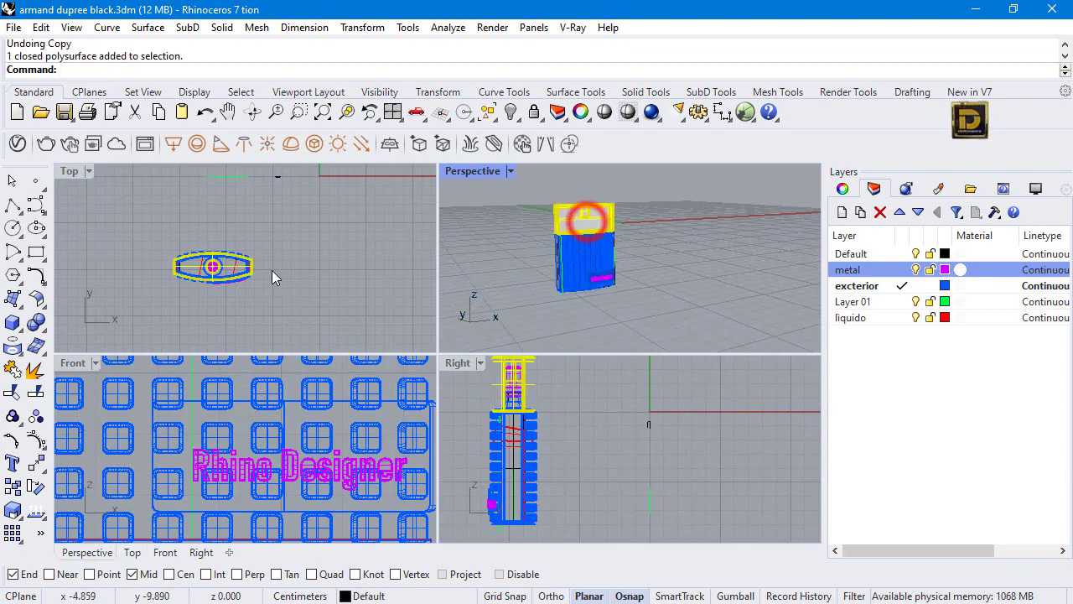
{"action": "scroll", "coordinate": [190, 475], "scroll_direction": "down", "scroll_amount": 5}
{"action": "scroll", "coordinate": [174, 450], "scroll_direction": "down", "scroll_amount": 4}
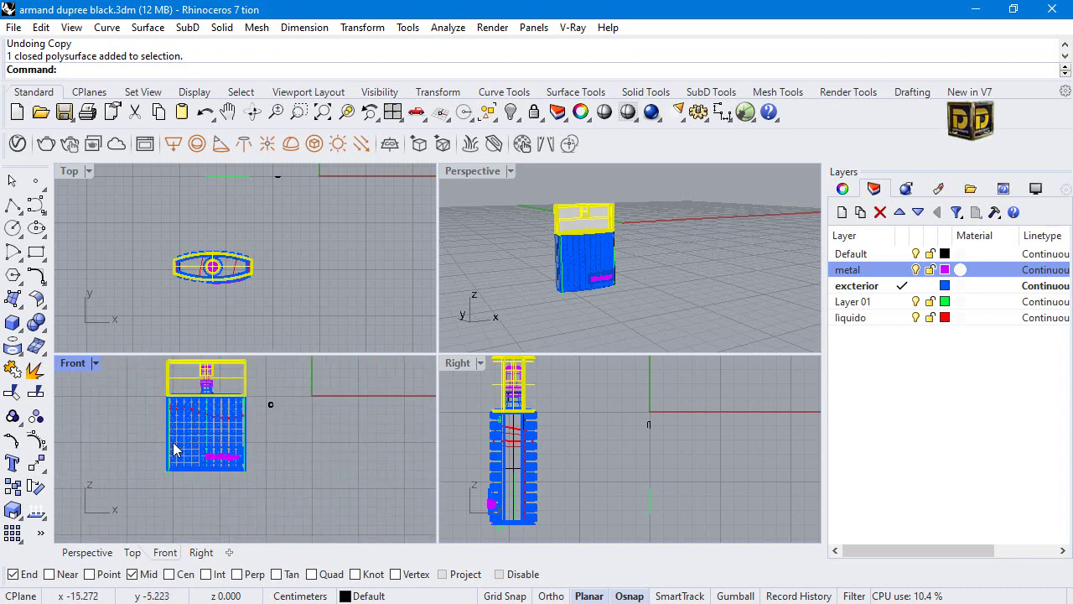
{"action": "left_click_drag", "start_coordinate": [237, 382], "coordinate": [319, 391]}
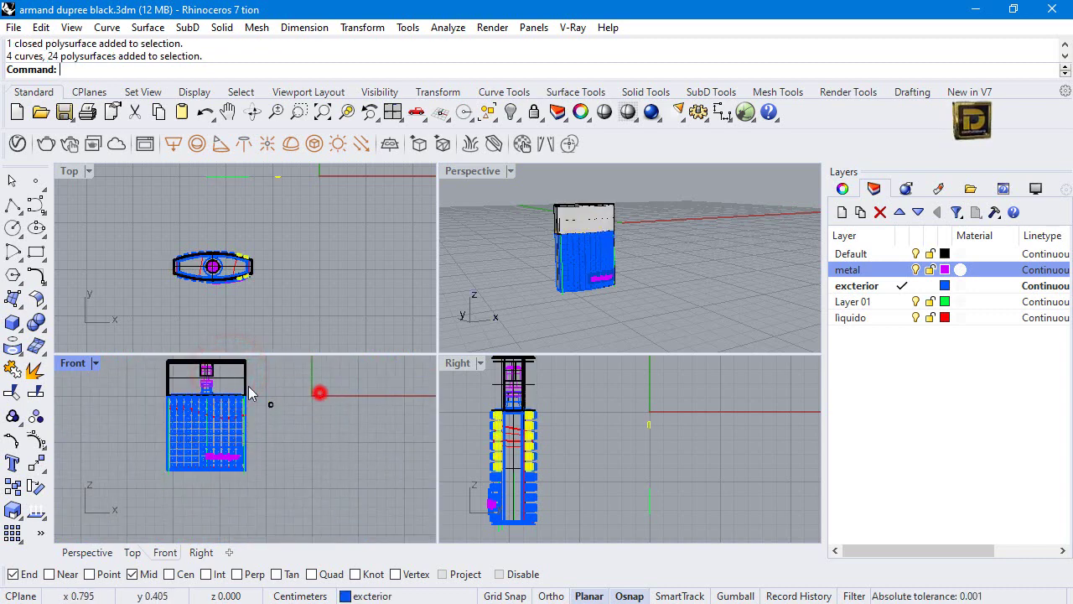
{"action": "left_click_drag", "start_coordinate": [231, 382], "coordinate": [321, 453]}
{"action": "left_click", "coordinate": [410, 270]}
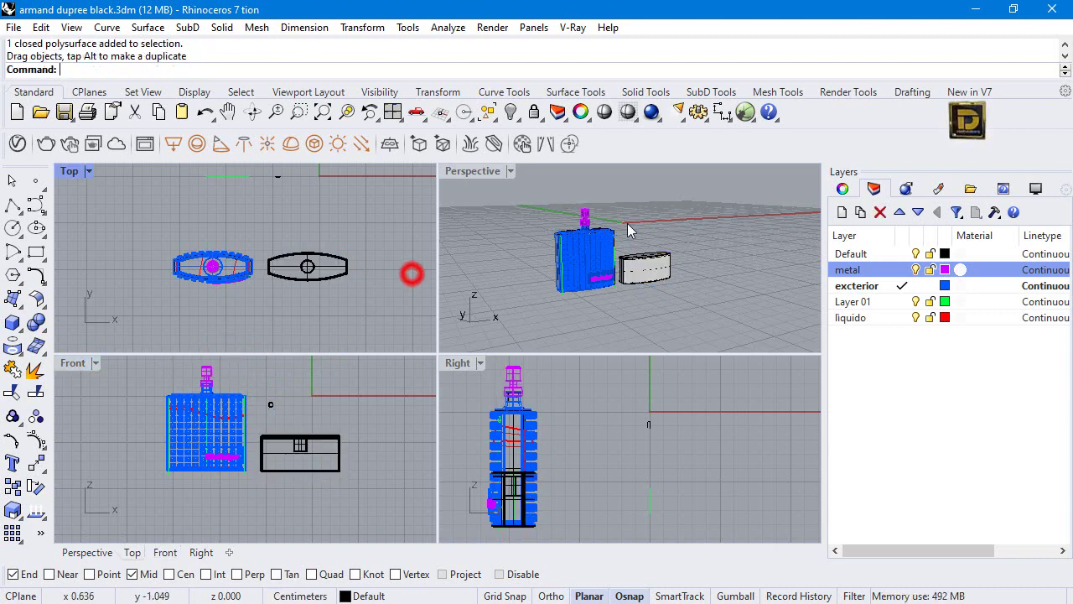
Rotate the removed cap about a point at its outer end in the Top view so it sits diagonally to the bottle.
{"action": "left_click", "coordinate": [476, 170]}
{"action": "left_click", "coordinate": [475, 170]}
{"action": "left_click", "coordinate": [502, 377]}
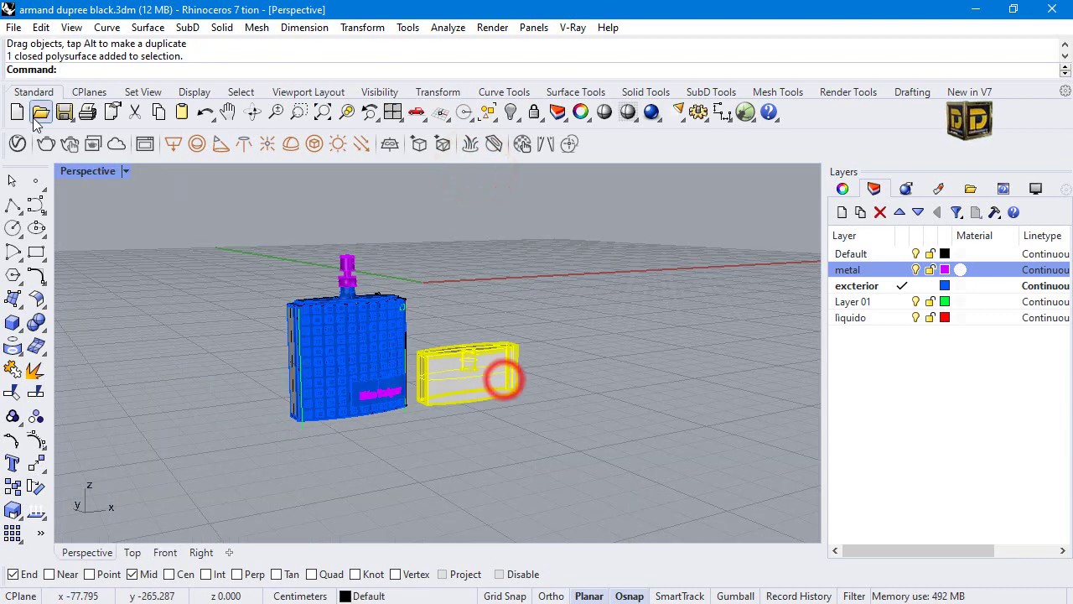
{"action": "double_click", "coordinate": [71, 172]}
{"action": "left_click", "coordinate": [362, 27]}
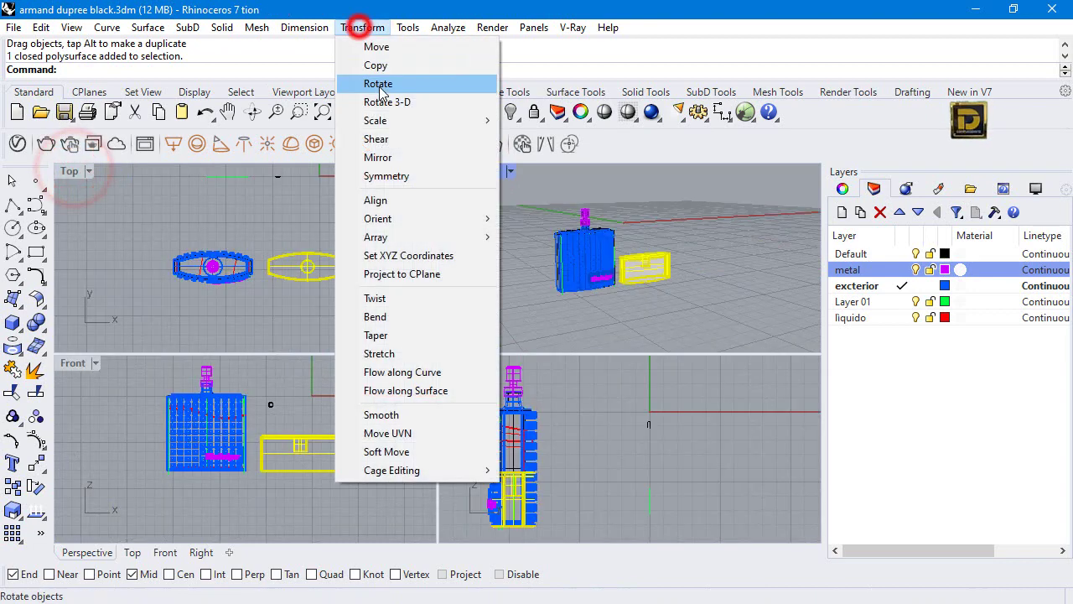
{"action": "left_click", "coordinate": [378, 84]}
{"action": "left_click", "coordinate": [366, 263]}
{"action": "left_click", "coordinate": [281, 265]}
{"action": "left_click", "coordinate": [259, 192]}
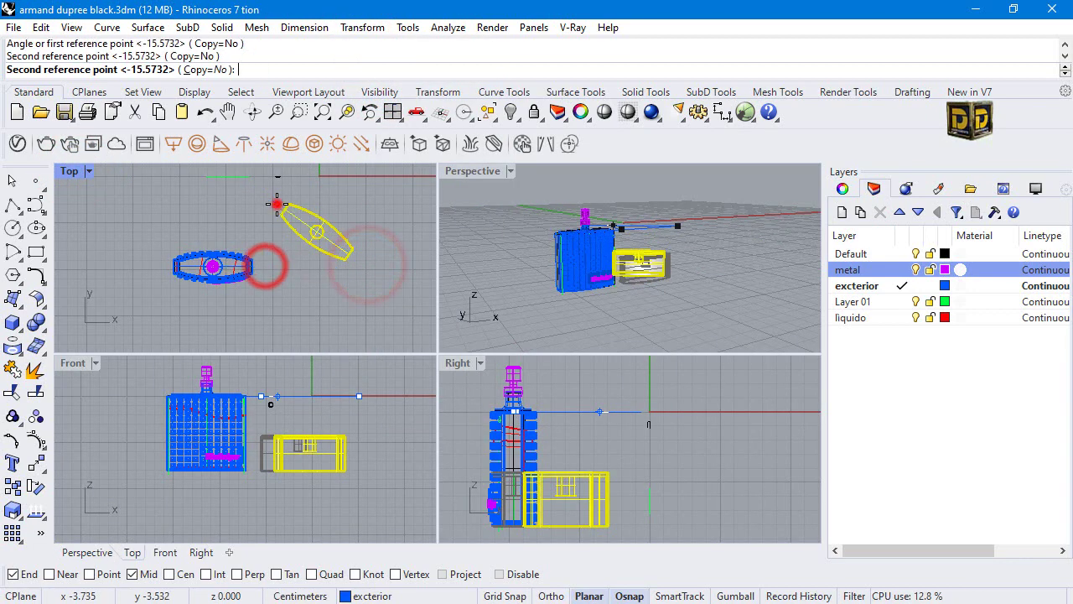
Move the rotated cap in the Top view to just beside and slightly in front of the bottle, and deselect it.
{"action": "left_click_drag", "start_coordinate": [306, 210], "coordinate": [304, 227]}
{"action": "left_click_drag", "start_coordinate": [295, 277], "coordinate": [275, 311]}
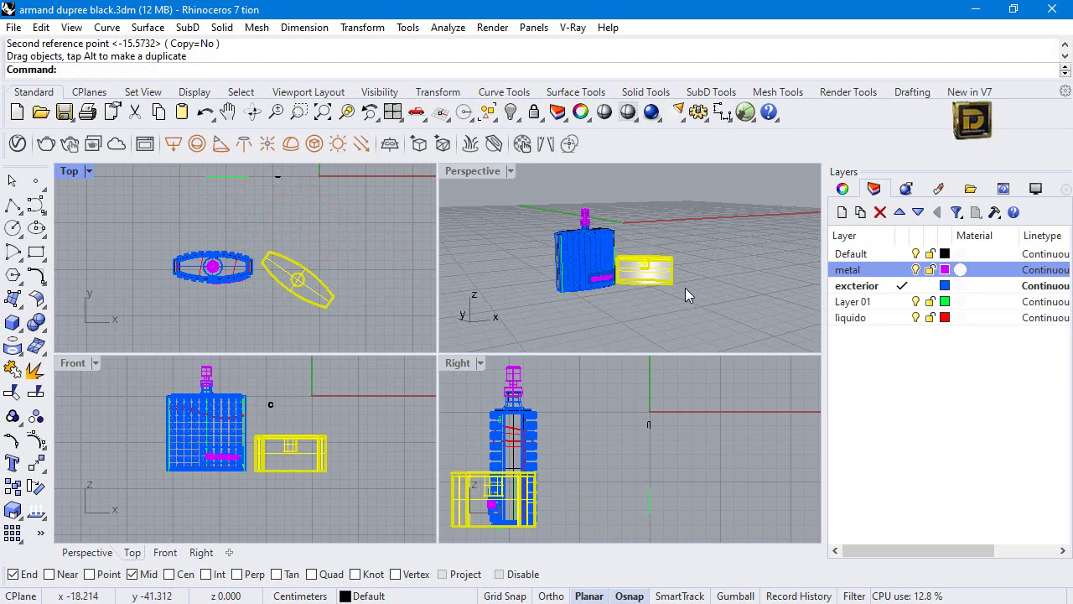
{"action": "right_click", "coordinate": [513, 292]}
{"action": "right_click_drag", "start_coordinate": [513, 292], "coordinate": [520, 289]}
{"action": "key", "text": "Escape"}
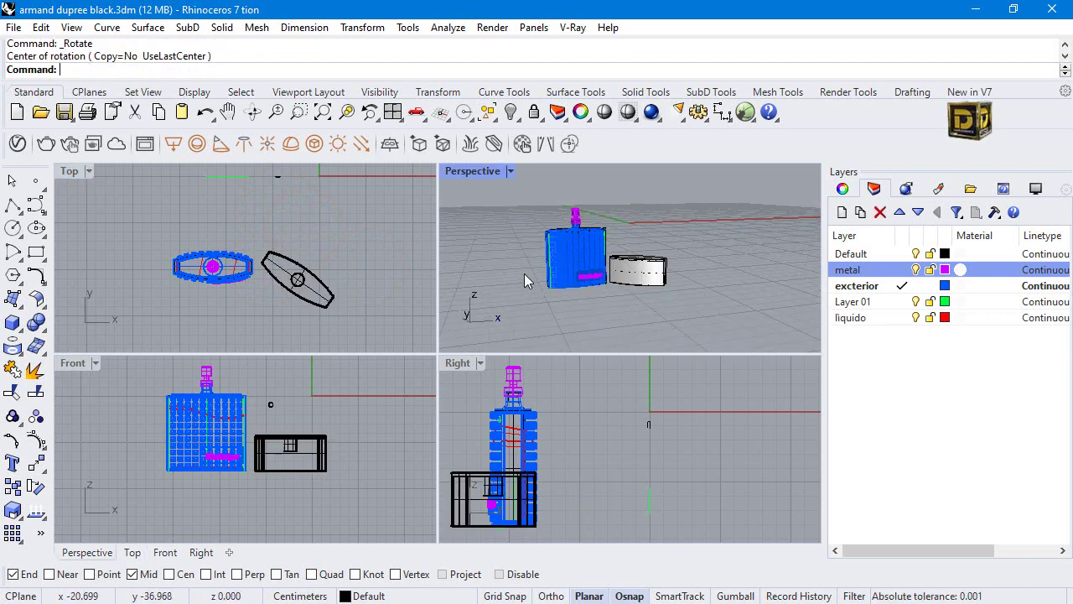